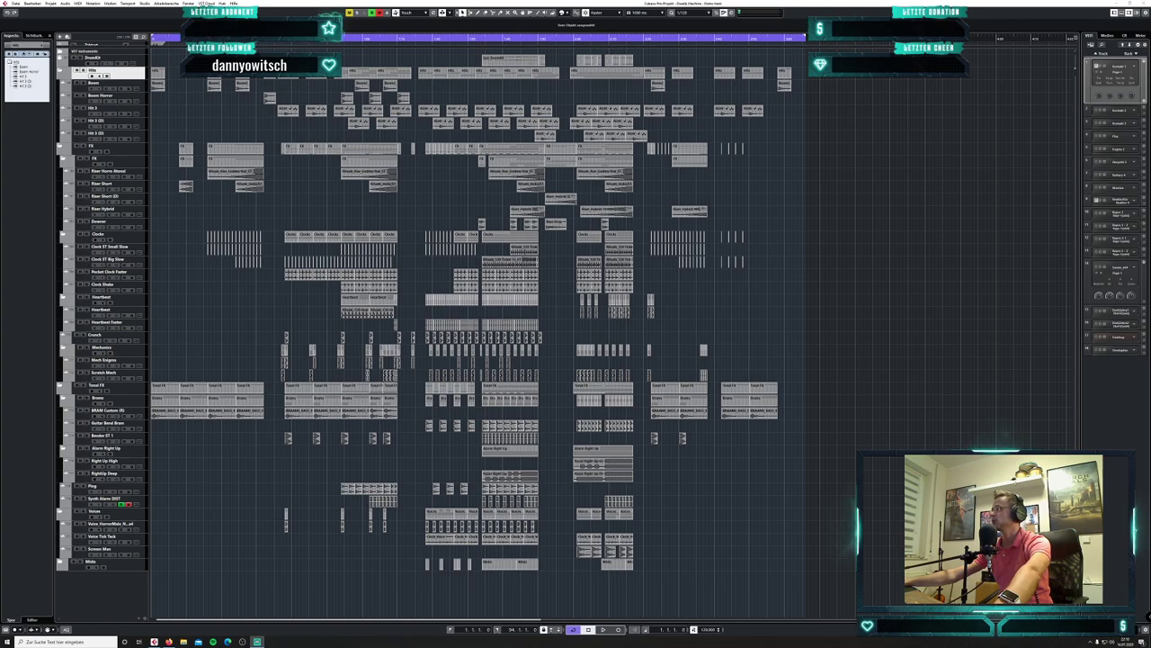
- Look over the opening section of the arrangement and its tracks at a larger zoom
{"action": "key", "text": "shift+h"}
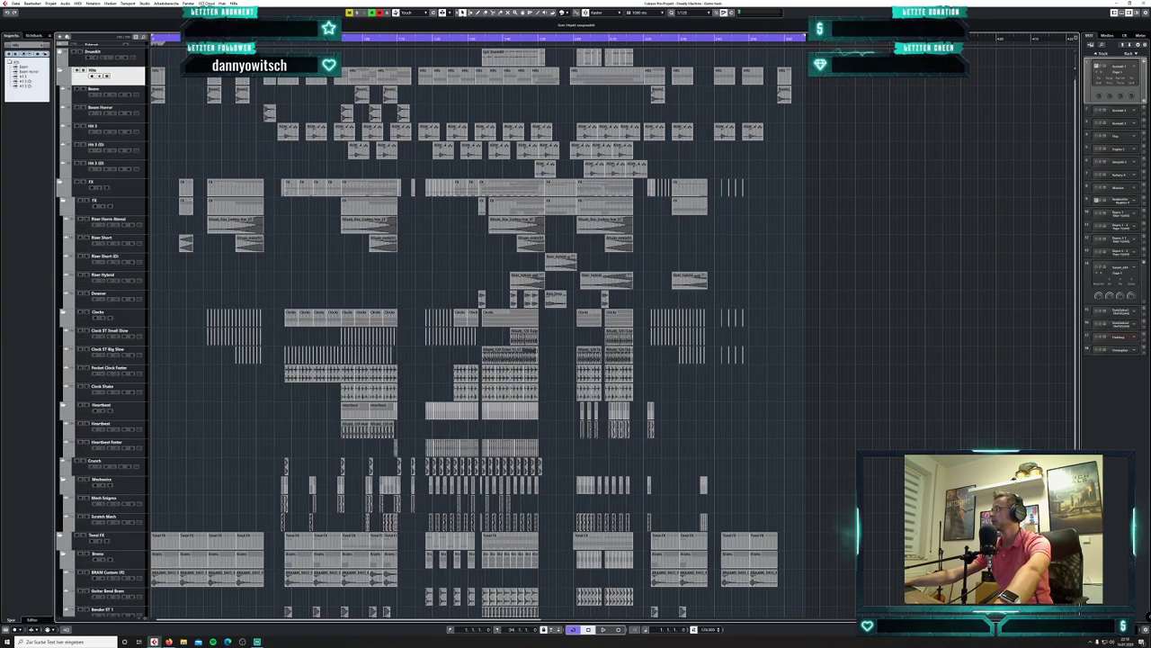
{"action": "key", "text": "h"}
{"action": "key", "text": "h"}
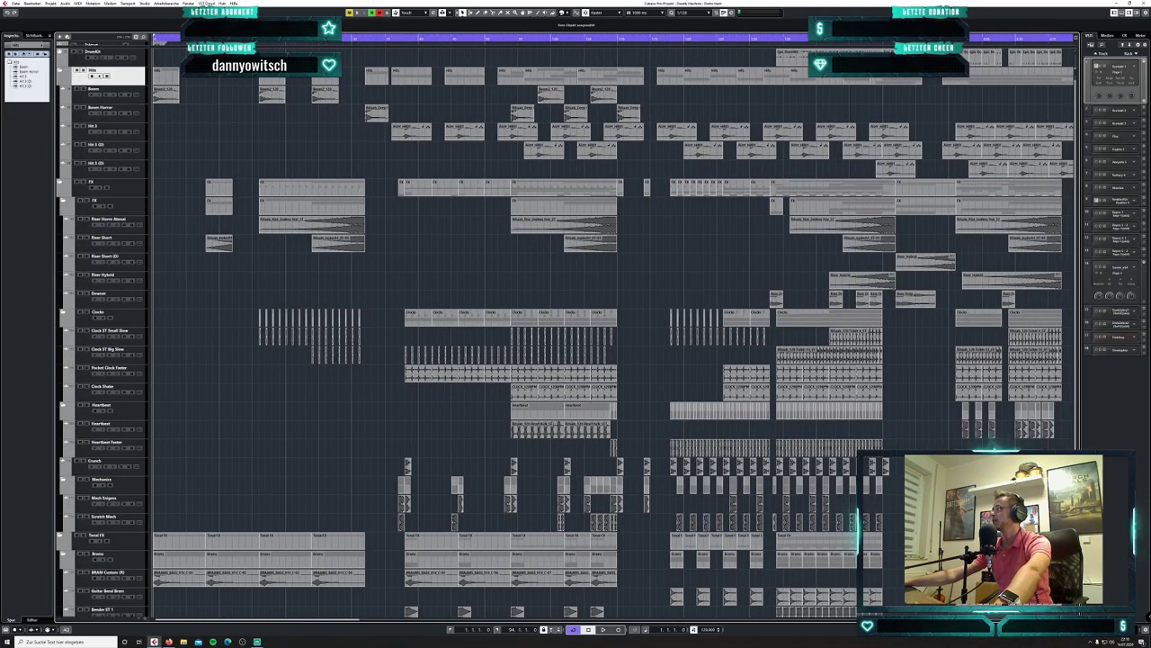
{"action": "key", "text": "shift+h"}
{"action": "scroll", "coordinate": [611, 333], "scroll_direction": "down", "scroll_amount": 2}
{"action": "scroll", "coordinate": [612, 333], "scroll_direction": "up", "scroll_amount": 2}
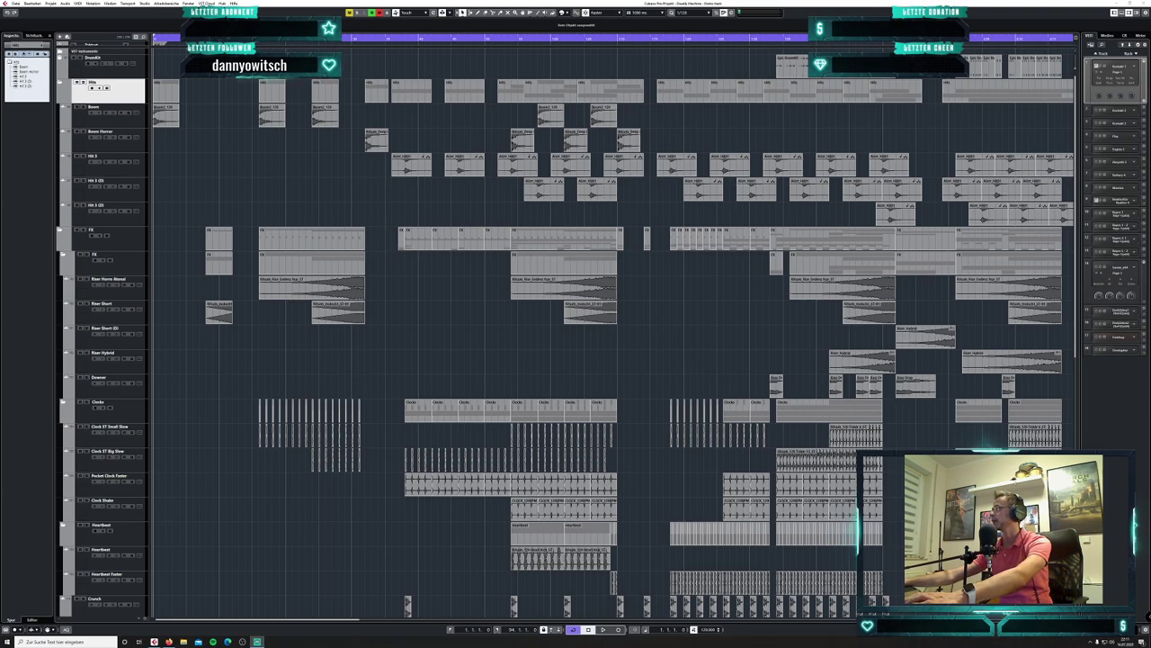
{"action": "key", "text": "h"}
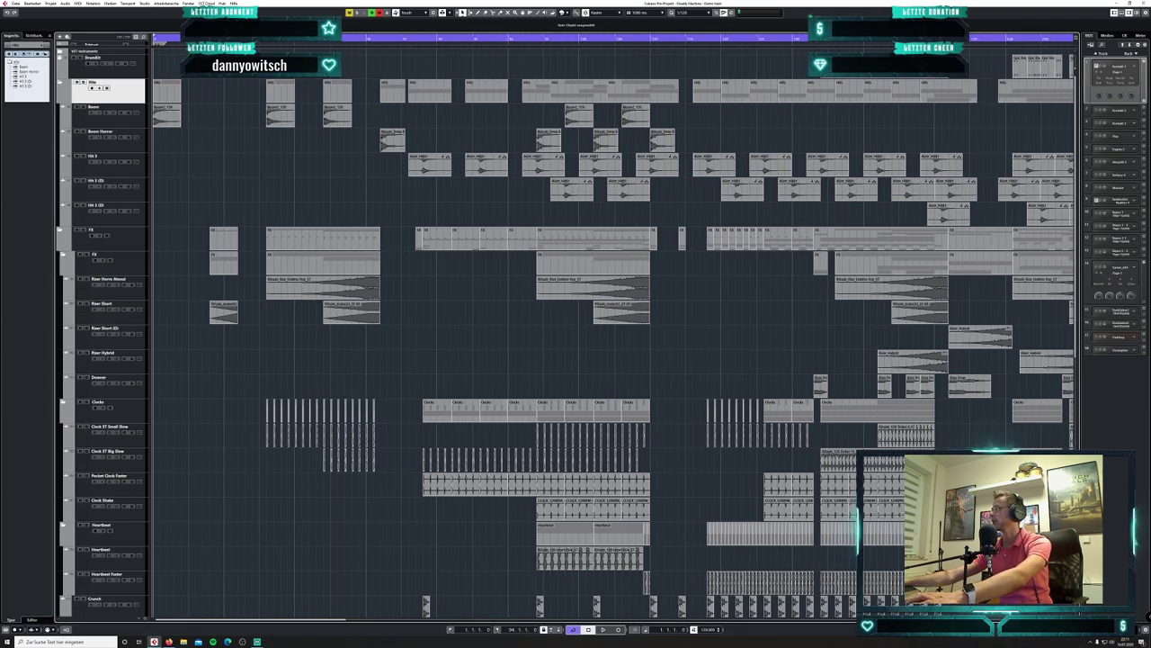
{"action": "key", "text": "shift+g"}
{"action": "scroll", "coordinate": [815, 436], "scroll_direction": "down", "scroll_amount": 3}
{"action": "scroll", "coordinate": [813, 443], "scroll_direction": "up", "scroll_amount": 3}
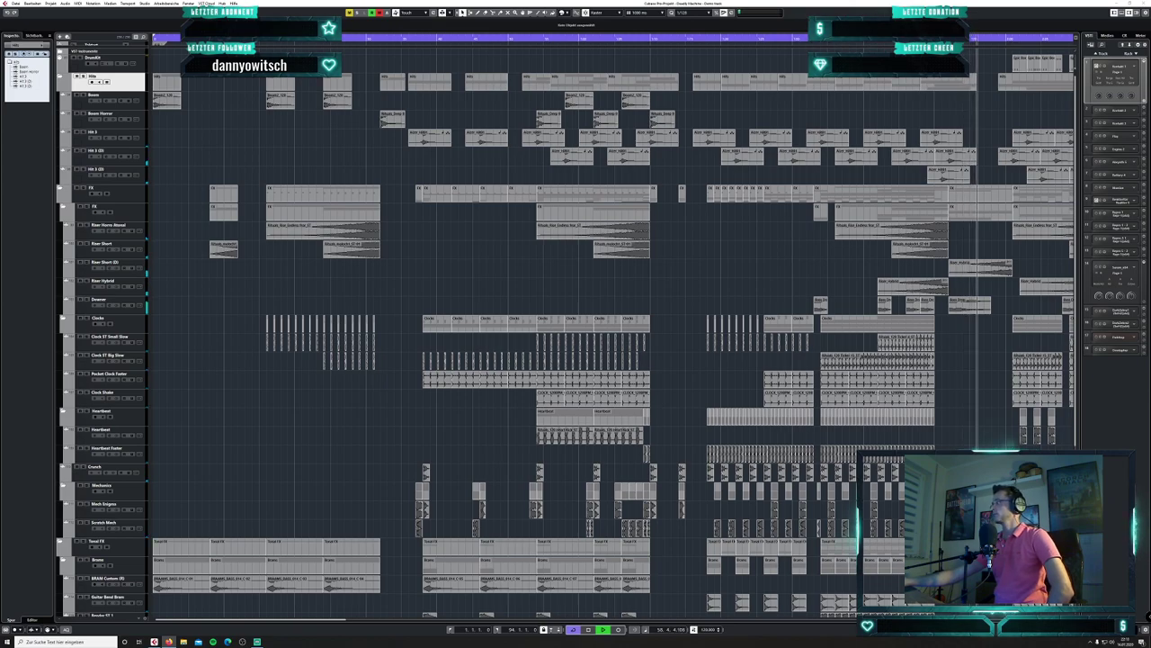
- Play the arrangement through to its end and stop the playback
{"action": "key", "text": "shift+h"}
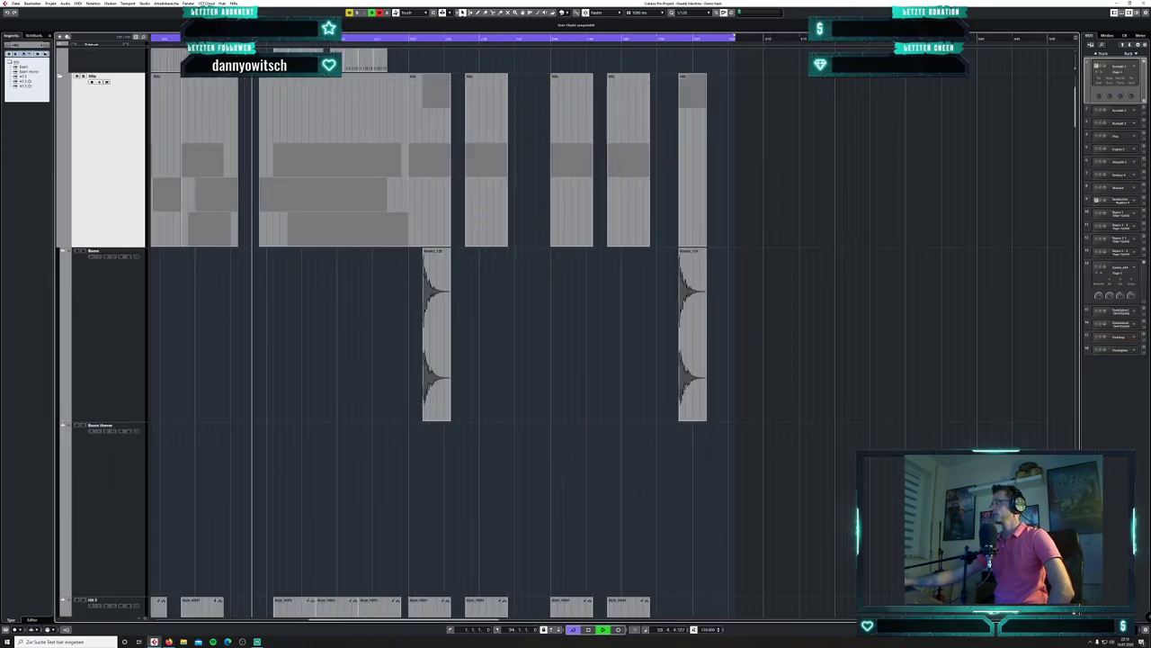
{"action": "key", "text": "shift+g"}
{"action": "key", "text": "shift+g"}
{"action": "key", "text": "shift+g"}
{"action": "key", "text": "shift+g"}
{"action": "key", "text": "shift+g"}
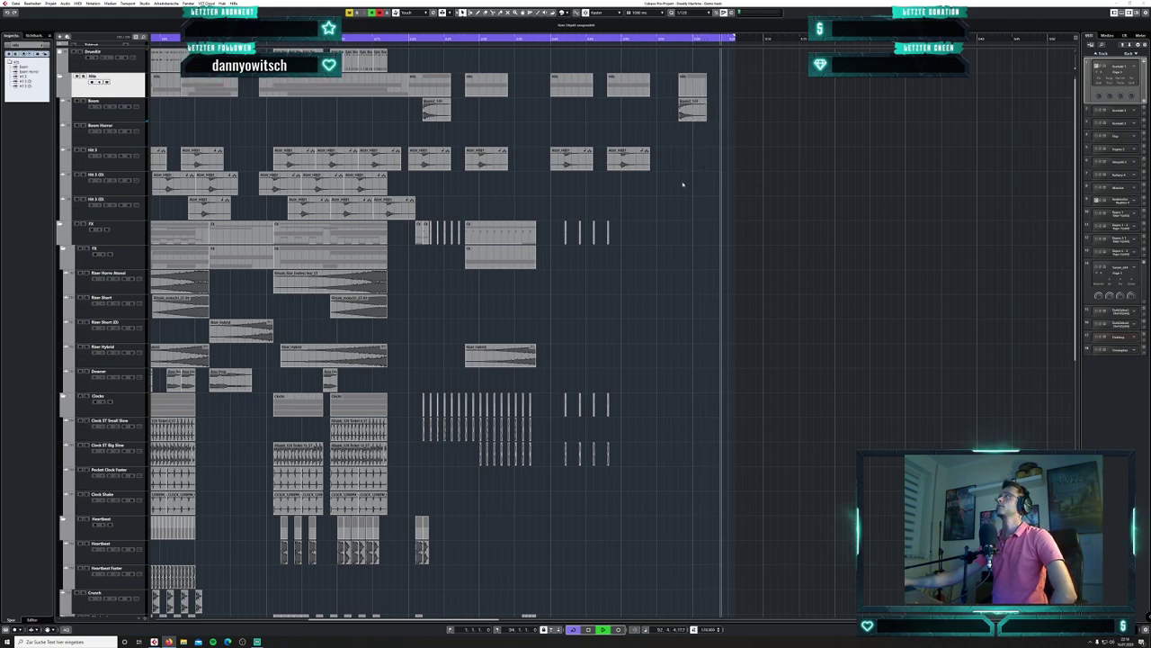
{"action": "key", "text": "space"}
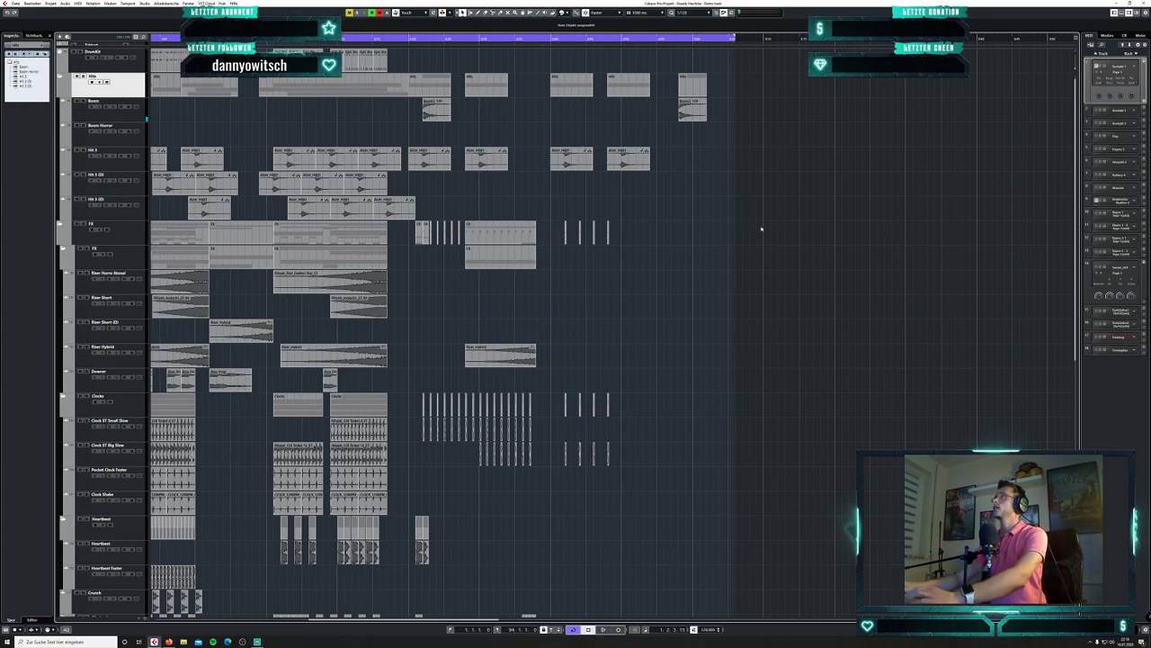
- Return to the start of the project and show the full length of the arrangement
{"action": "key", "text": "shift+f"}
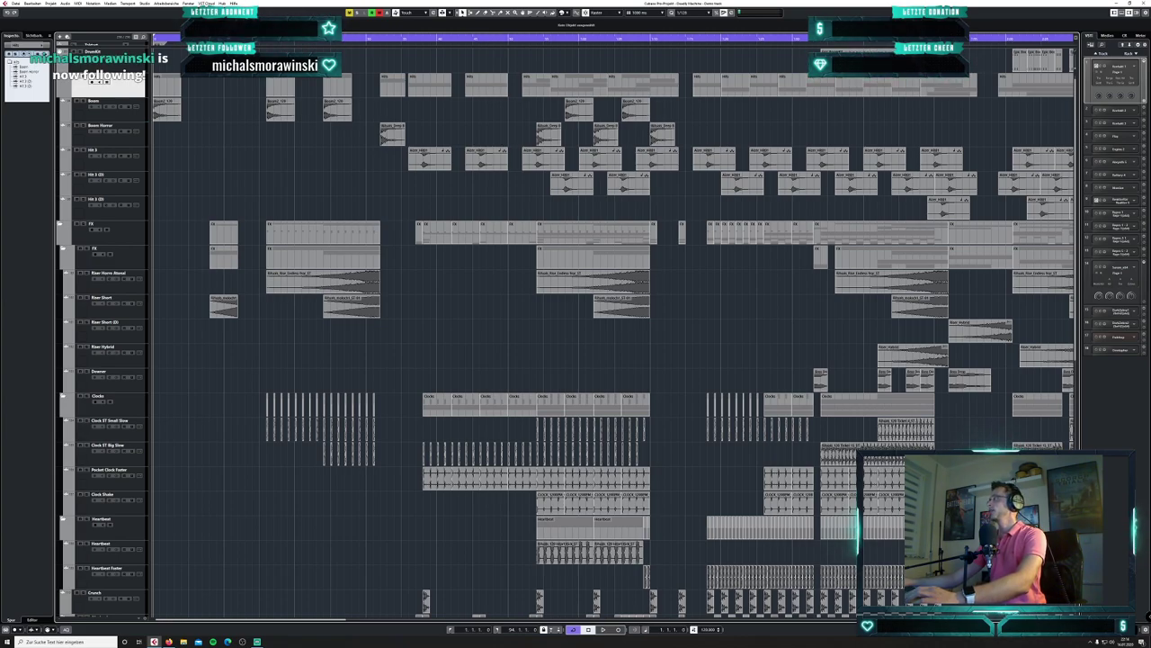
{"action": "key", "text": "g"}
{"action": "key", "text": "g"}
{"action": "key", "text": "g"}
{"action": "key", "text": "g"}
{"action": "key", "text": "g"}
{"action": "key", "text": "g"}
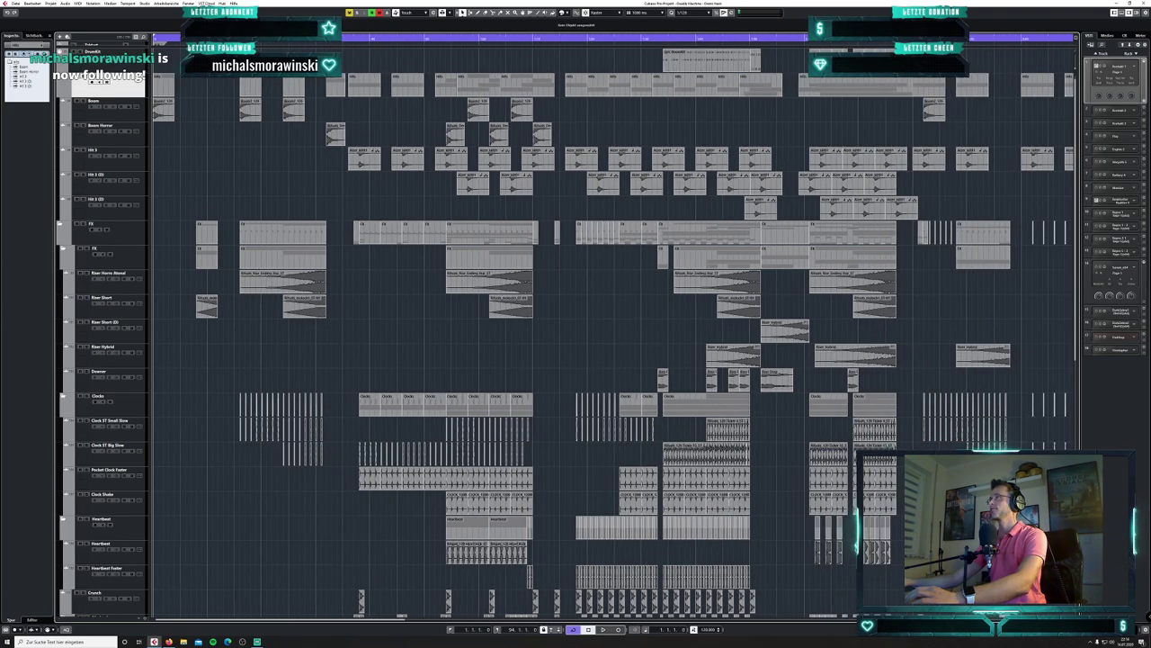
{"action": "key", "text": "g"}
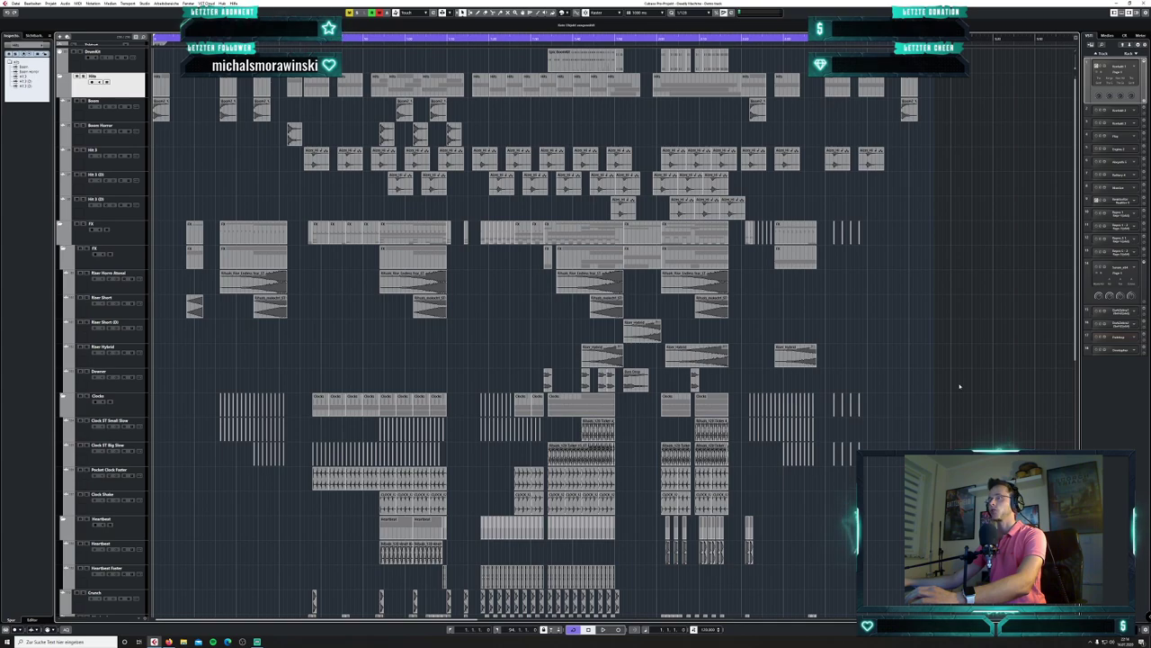
- Examine all tracks of the arrangement from the DrumKit down to the Midis folder and back up
{"action": "scroll", "coordinate": [611, 333], "scroll_direction": "down", "scroll_amount": 5}
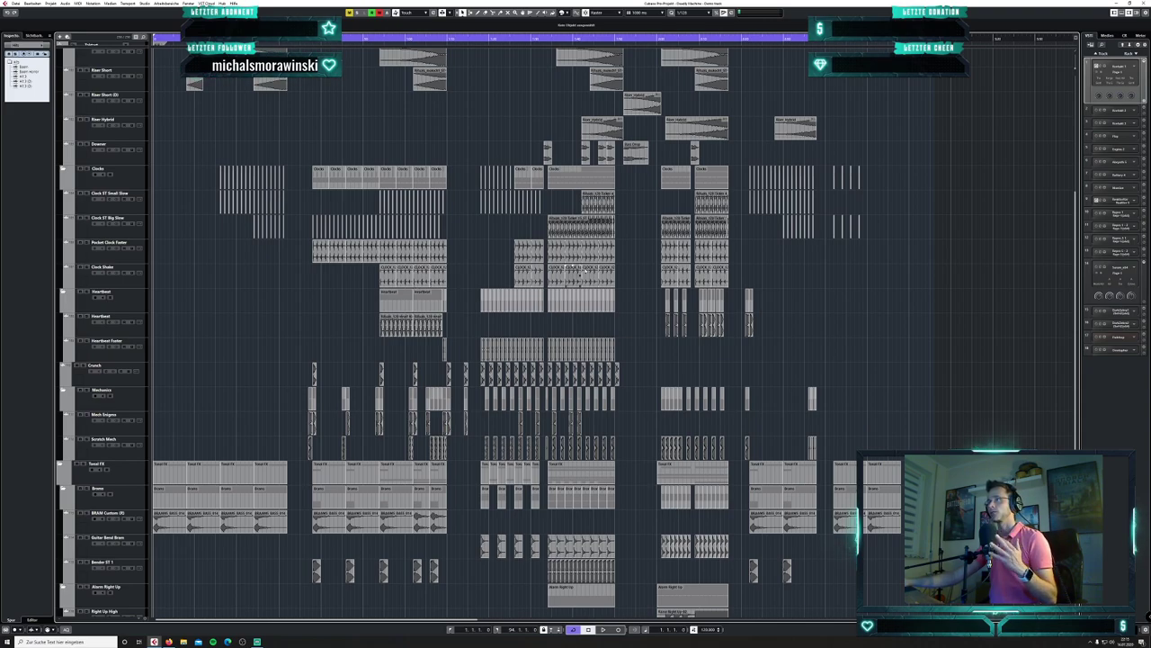
{"action": "scroll", "coordinate": [897, 419], "scroll_direction": "down", "scroll_amount": 3}
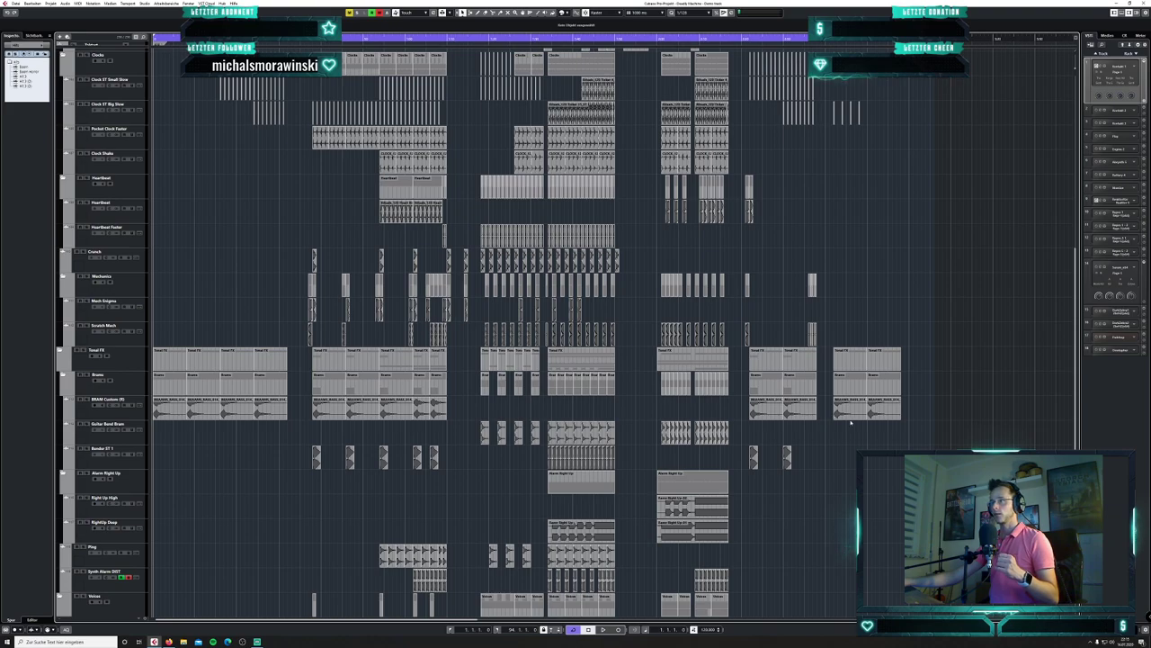
{"action": "scroll", "coordinate": [806, 455], "scroll_direction": "down", "scroll_amount": 3}
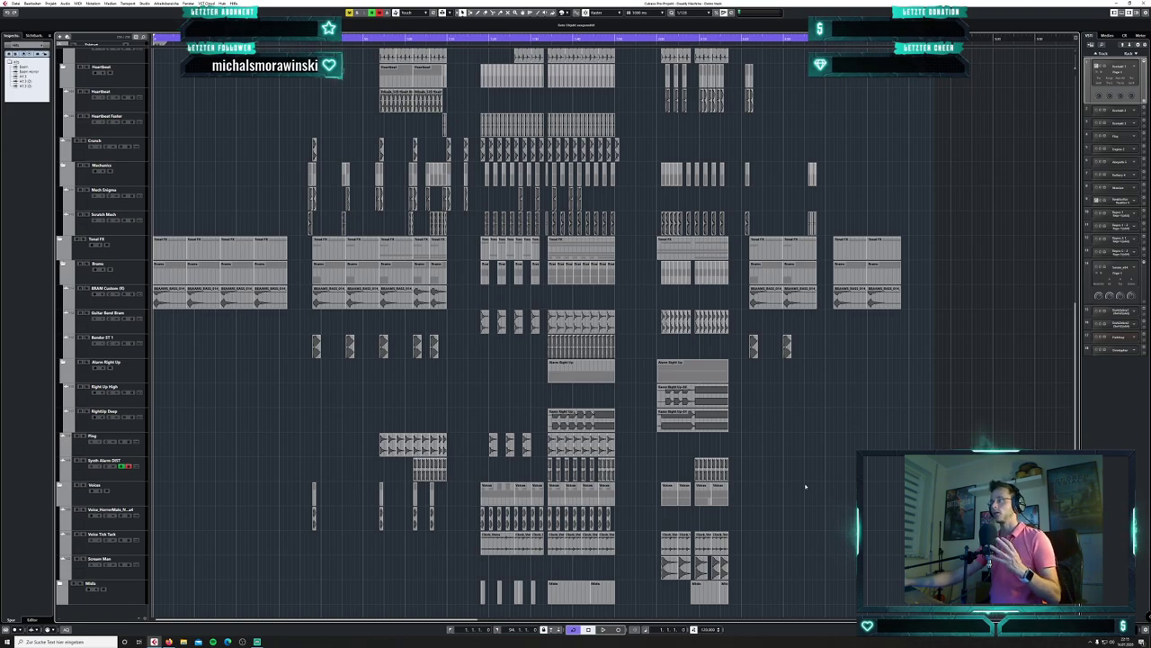
{"action": "scroll", "coordinate": [788, 465], "scroll_direction": "up", "scroll_amount": 5}
{"action": "scroll", "coordinate": [873, 367], "scroll_direction": "up", "scroll_amount": 5}
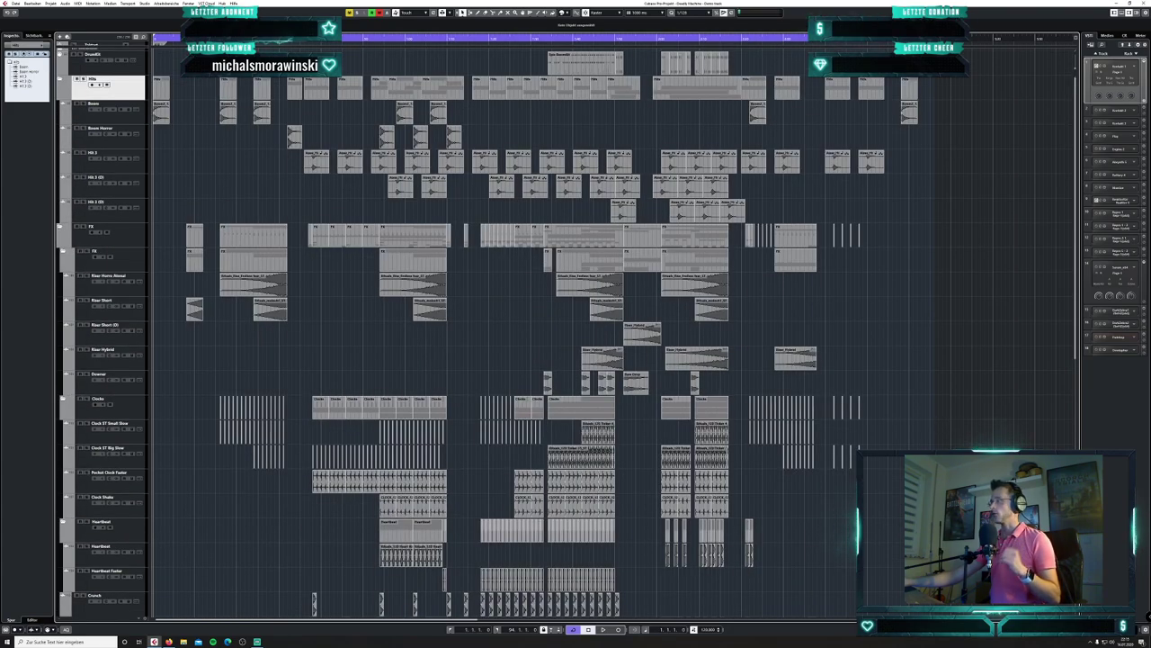
{"action": "key", "text": "shift+g"}
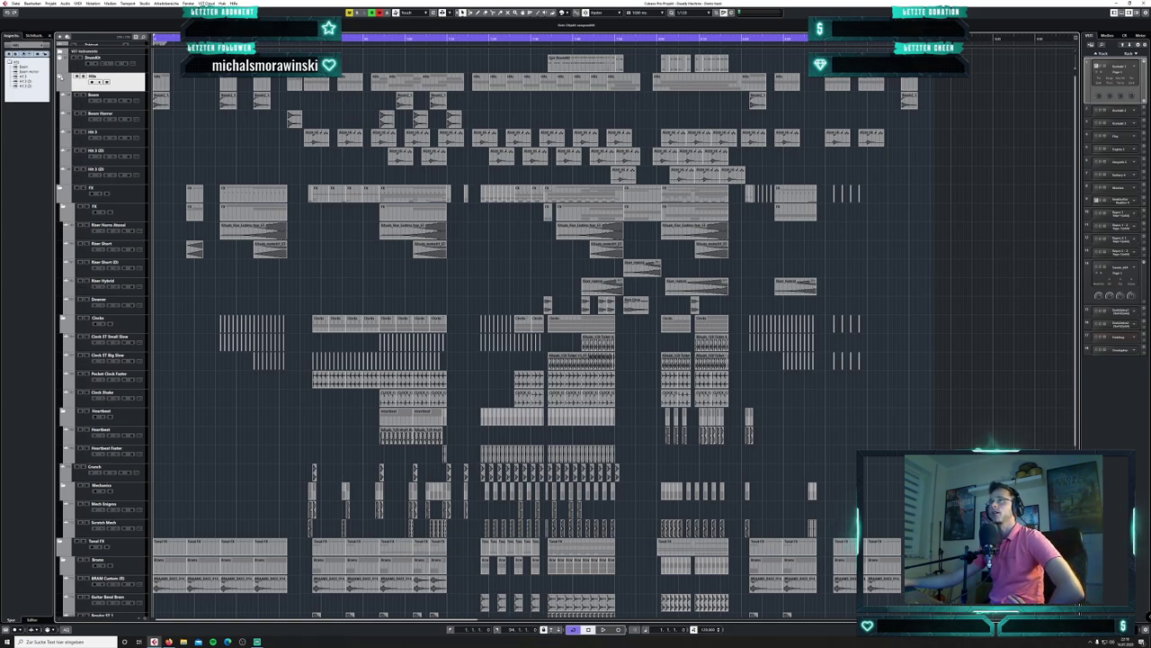
- Collapse the Hits, FX, Tonal FX and Voices folders and enlarge the height of all tracks
{"action": "left_click", "coordinate": [60, 77]}
{"action": "left_click", "coordinate": [61, 95]}
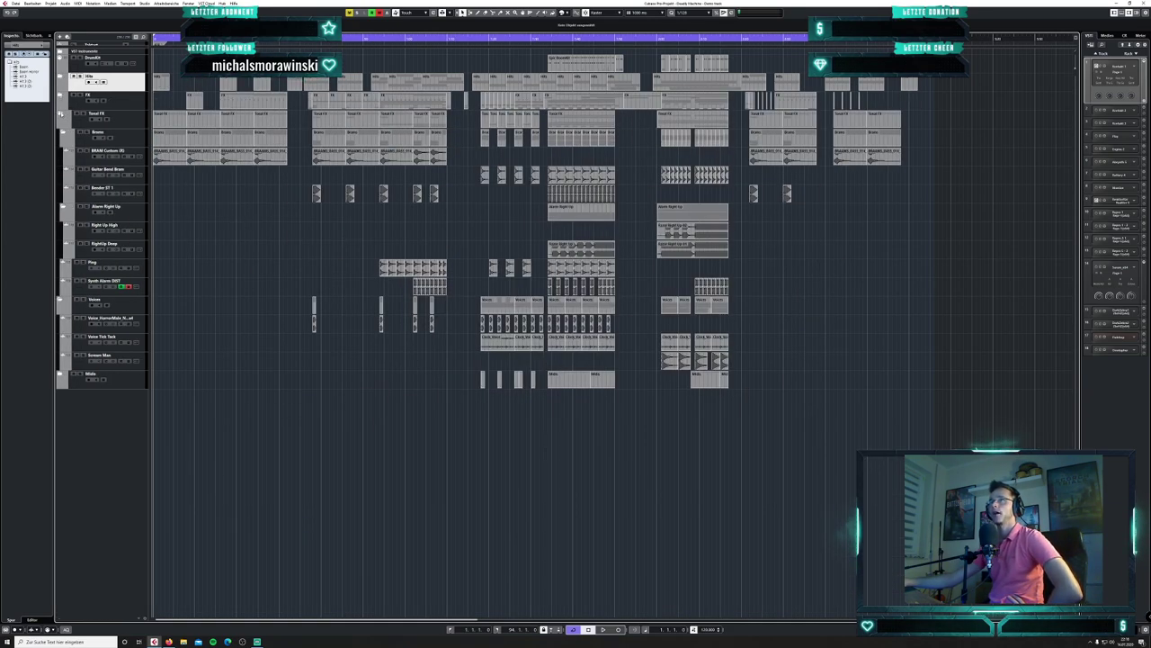
{"action": "left_click", "coordinate": [60, 114]}
{"action": "left_click", "coordinate": [60, 132]}
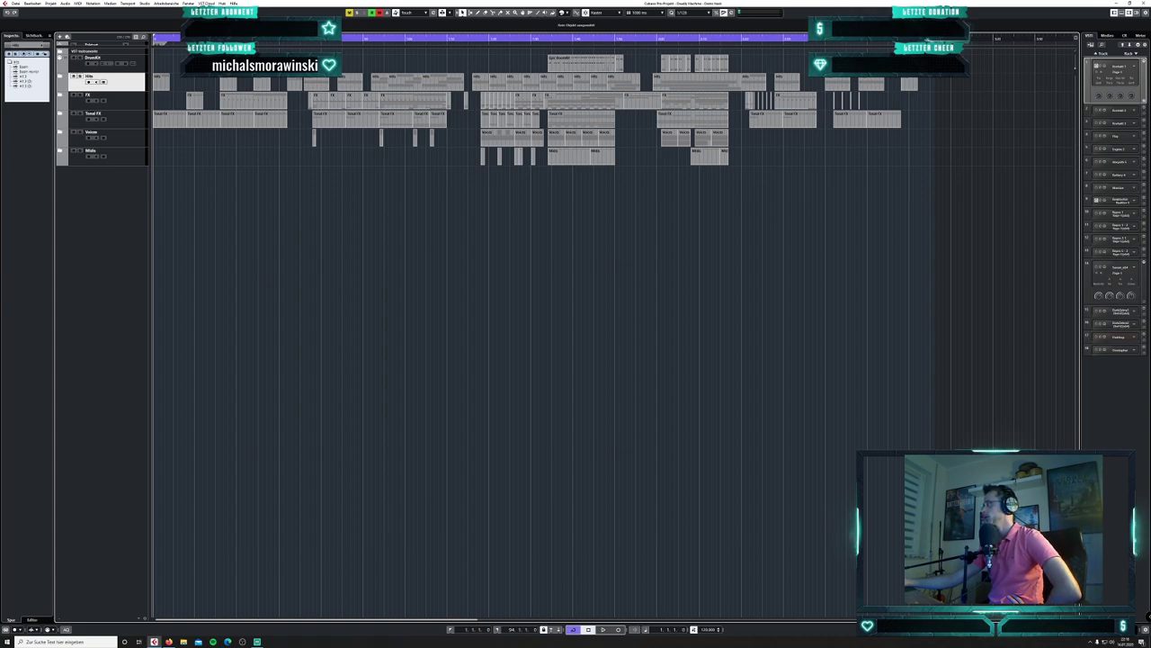
{"action": "key", "text": "shift+h"}
{"action": "key", "text": "shift+h"}
{"action": "key", "text": "shift+h"}
{"action": "key", "text": "shift+h"}
{"action": "key", "text": "shift+h"}
{"action": "key", "text": "shift+h"}
{"action": "key", "text": "shift+h"}
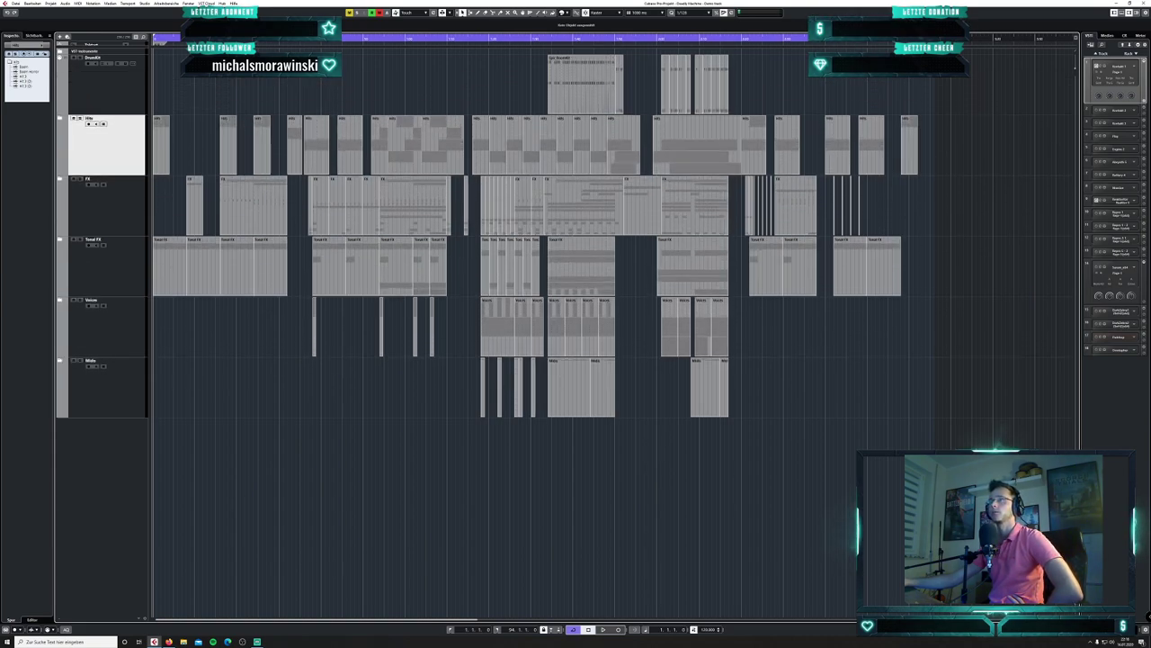
{"action": "key", "text": "shift+h"}
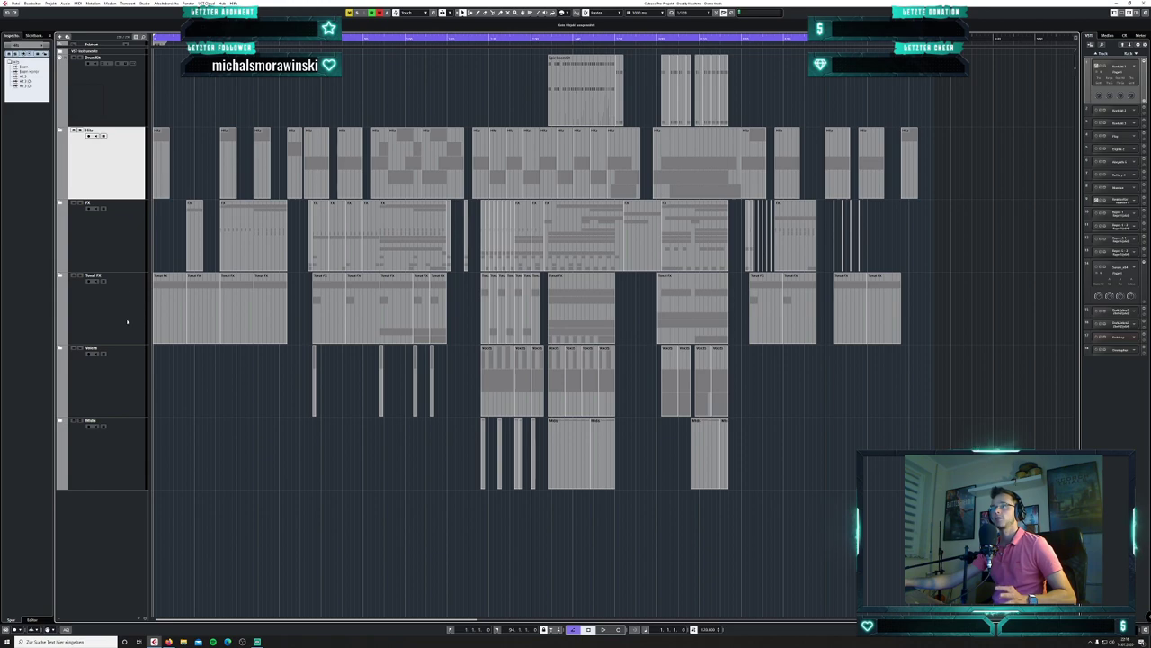
- Remove the Midis folder track from the project
{"action": "left_click", "coordinate": [134, 450]}
{"action": "right_click", "coordinate": [127, 452]}
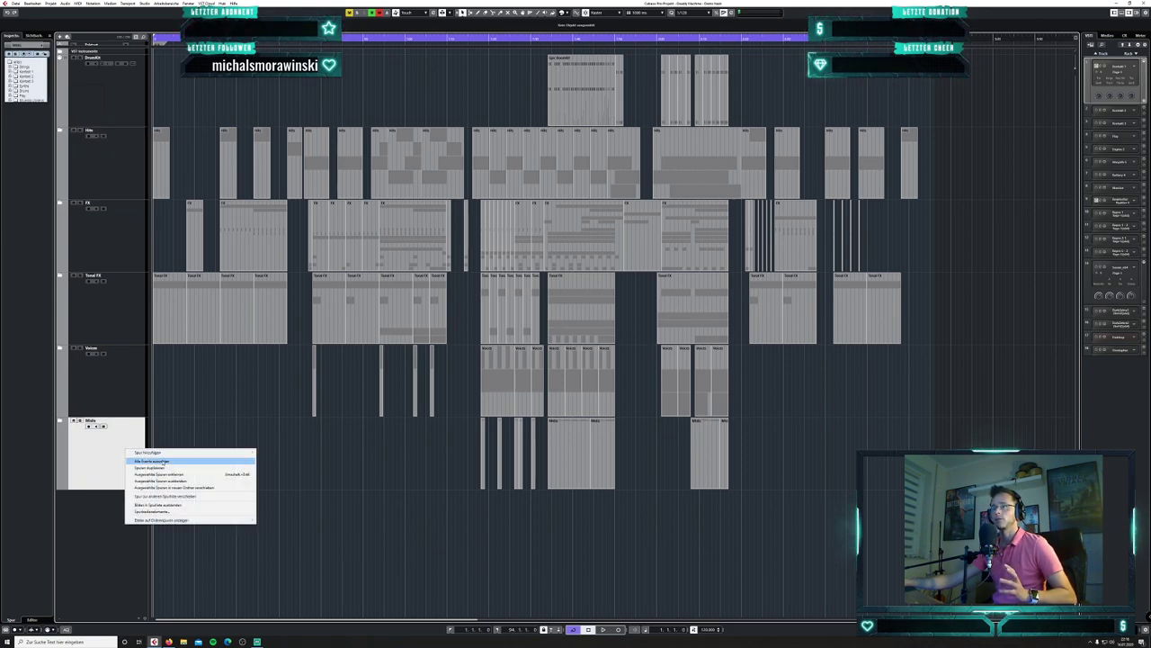
{"action": "left_click", "coordinate": [184, 474]}
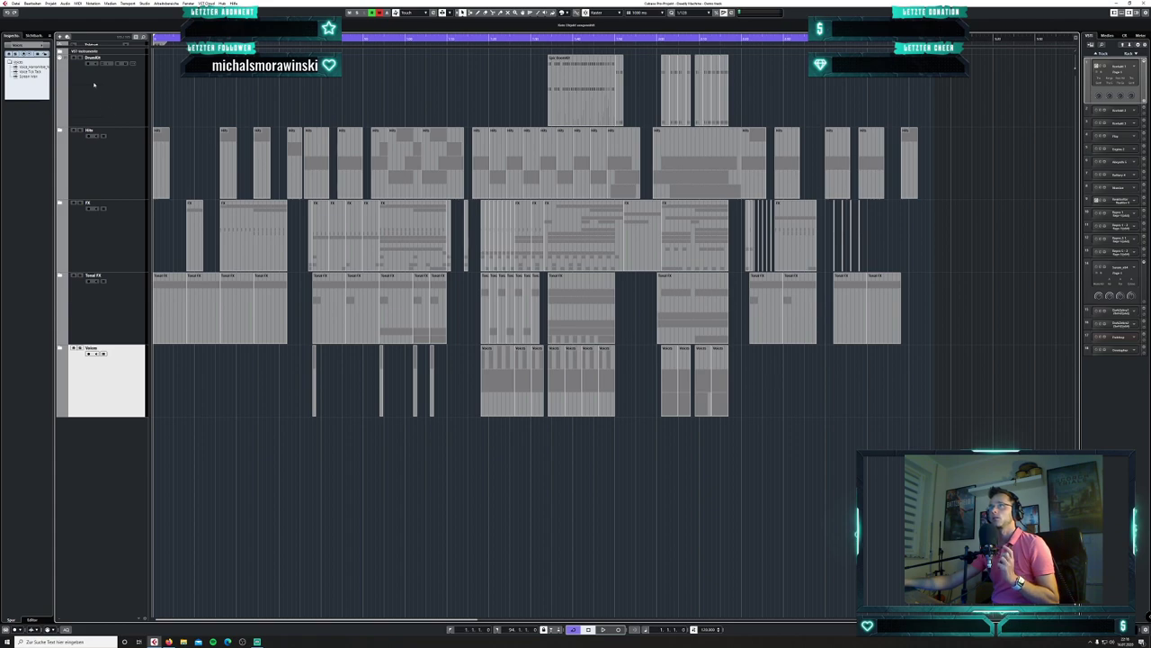
- Solo the Hits folder briefly, and look at the tracks inside it before collapsing it again
{"action": "left_click", "coordinate": [80, 131]}
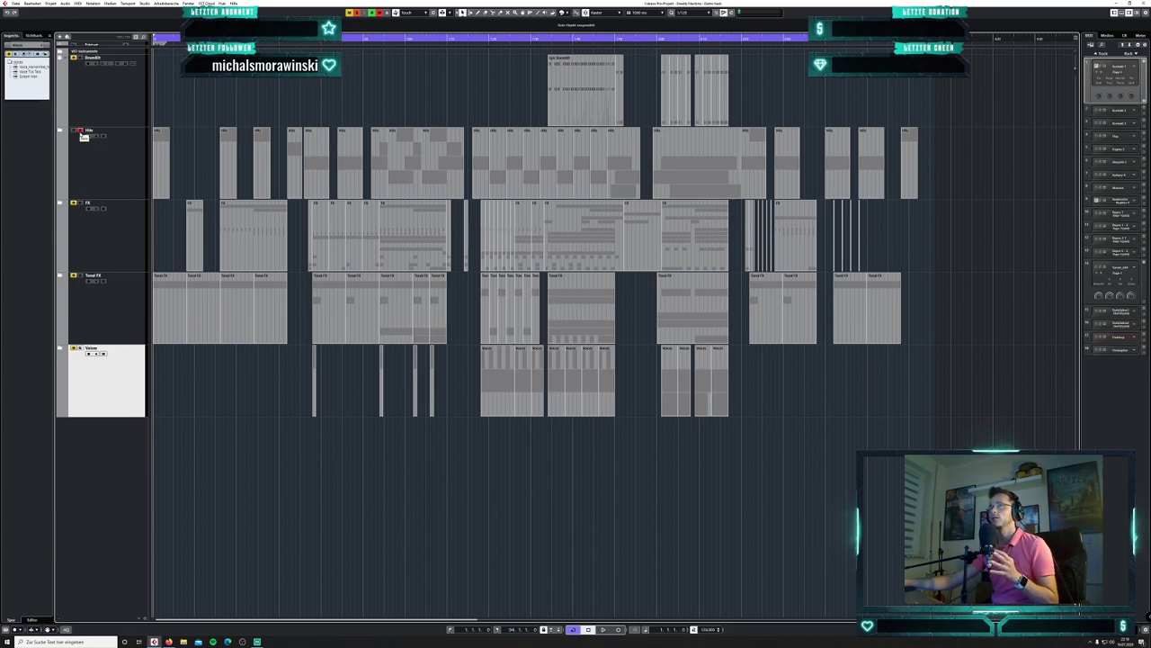
{"action": "left_click", "coordinate": [80, 131]}
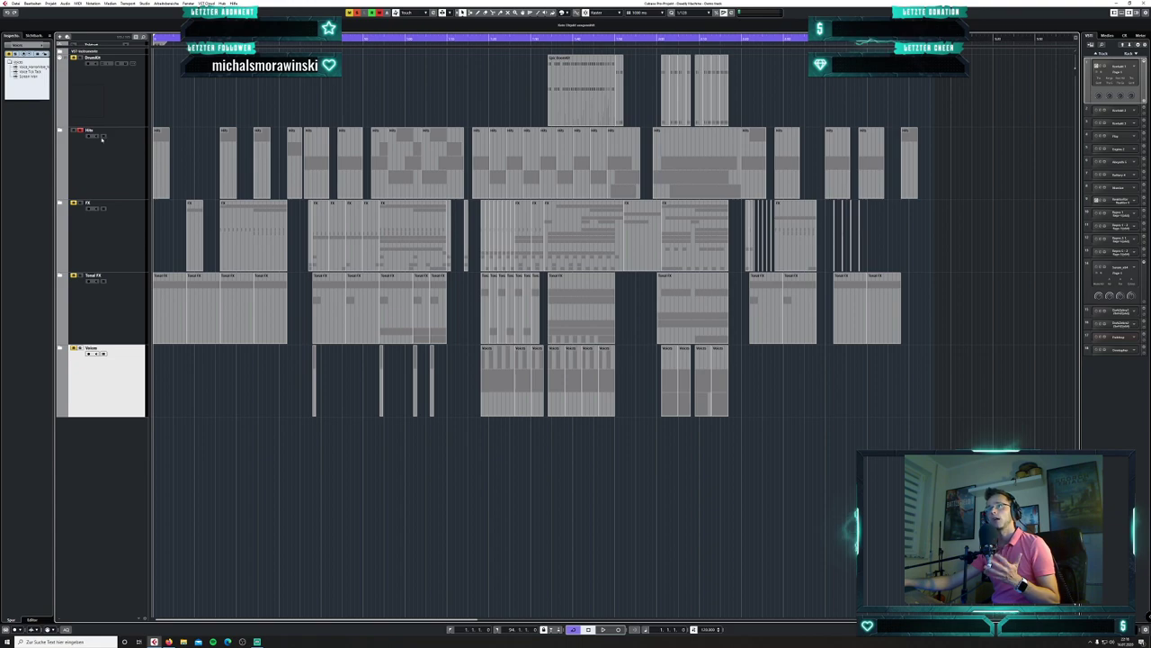
{"action": "left_click", "coordinate": [61, 132]}
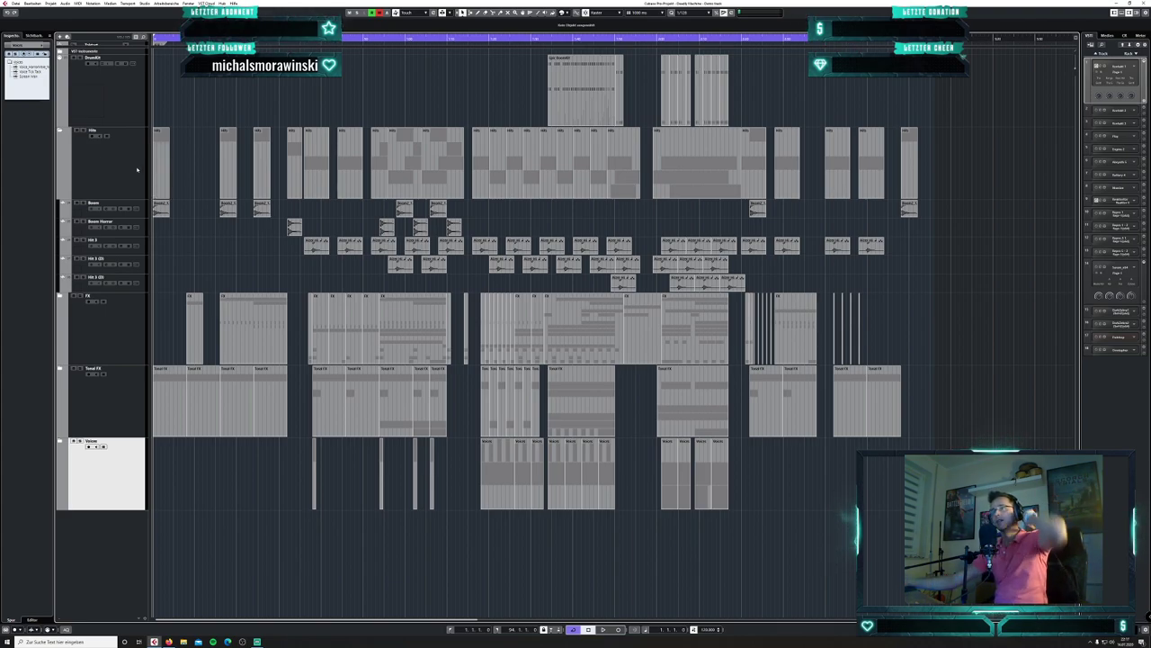
{"action": "left_click", "coordinate": [108, 160]}
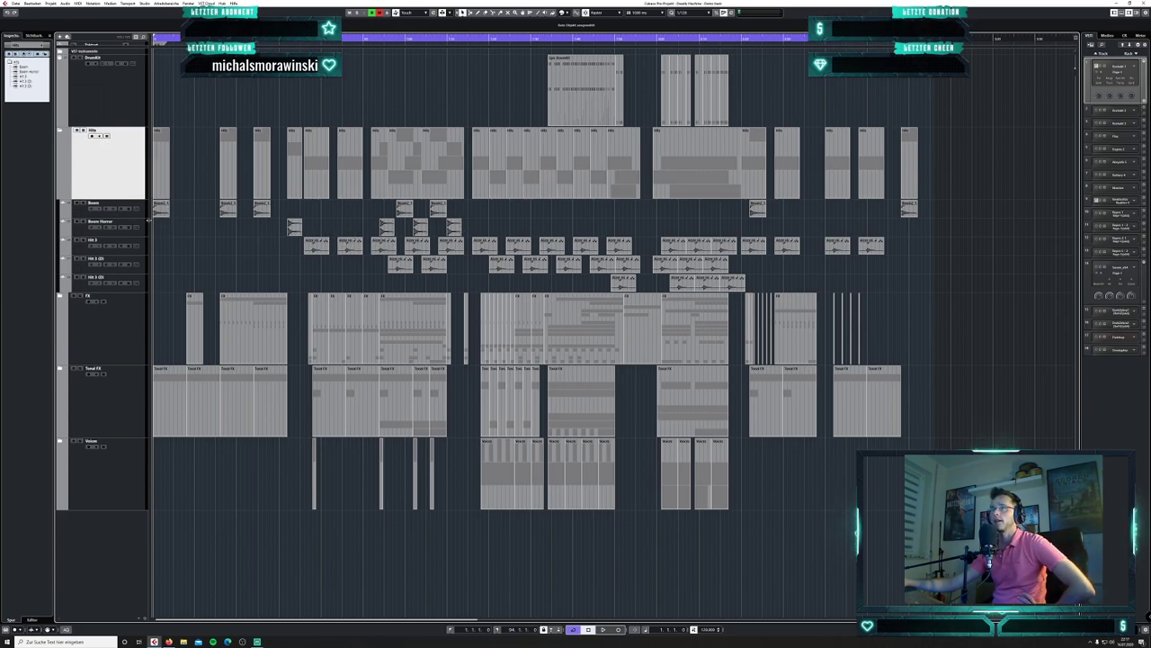
{"action": "left_click", "coordinate": [61, 133]}
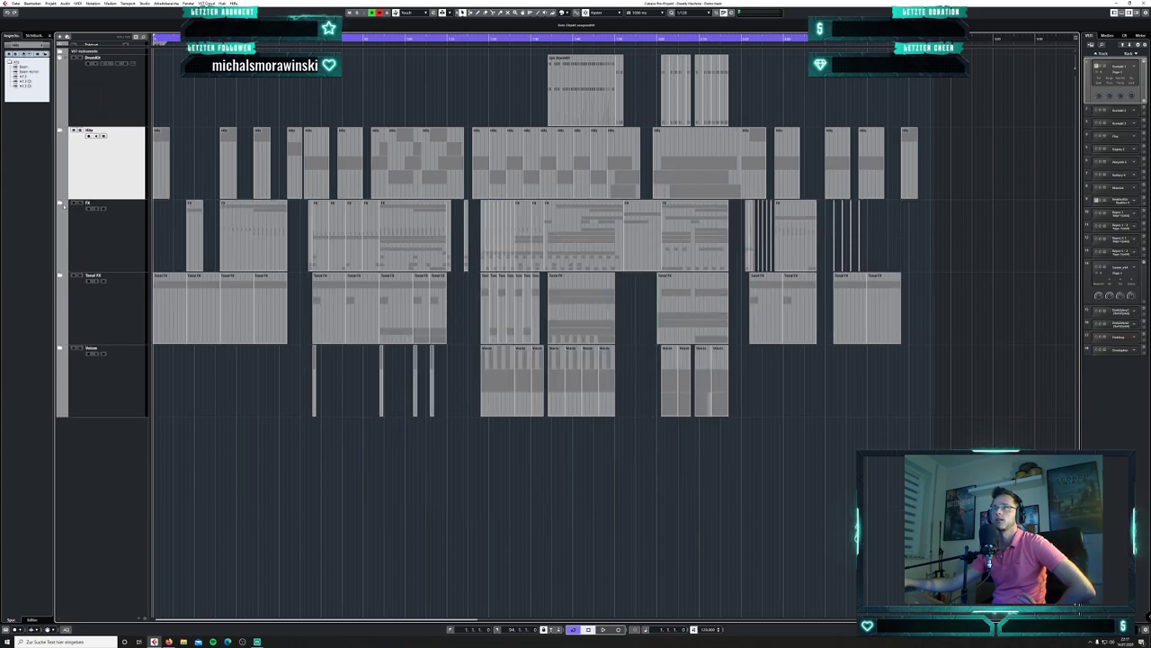
- Look inside the FX folder, collapse it and expand the Tonal FX folder instead
{"action": "left_click", "coordinate": [60, 204]}
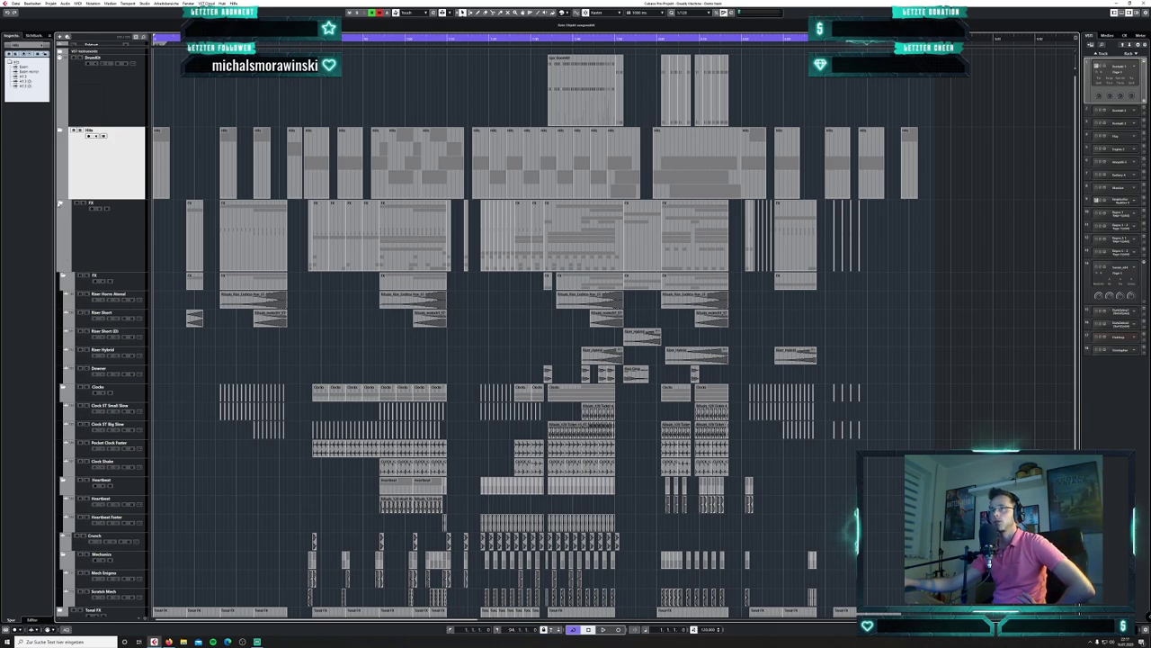
{"action": "left_click", "coordinate": [61, 205]}
{"action": "left_click", "coordinate": [60, 275]}
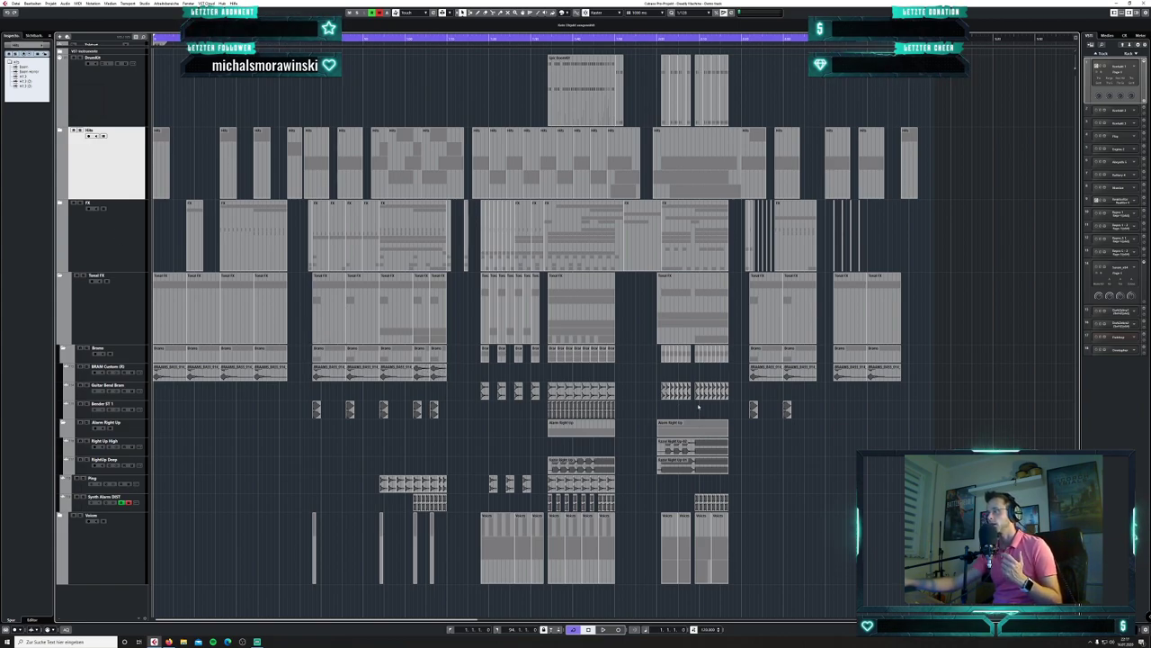
- Listen to the Tonal FX folder in solo from the DrumKit's first entry and clear the solo
{"action": "left_click", "coordinate": [84, 277]}
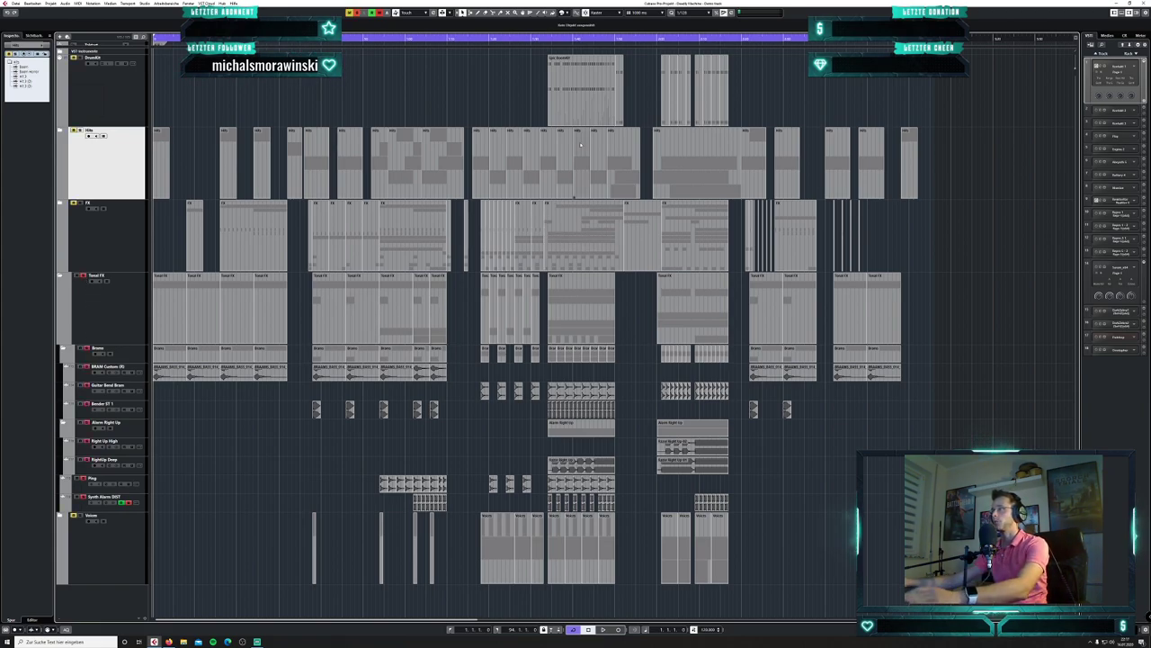
{"action": "left_click", "coordinate": [547, 39]}
{"action": "key", "text": "space"}
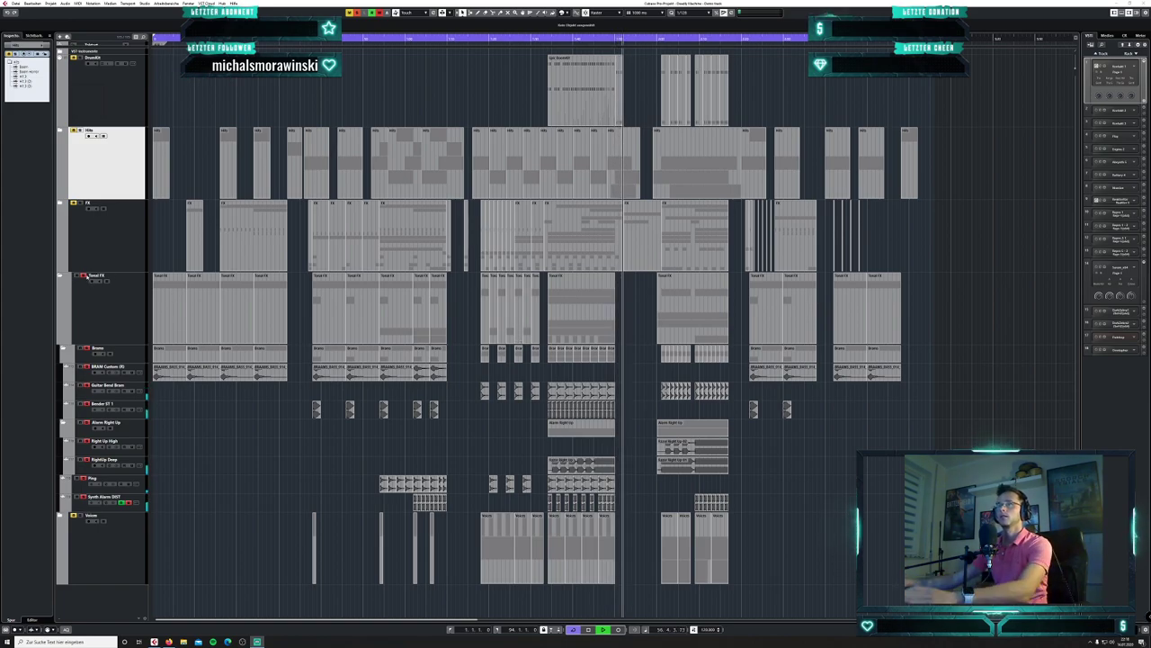
{"action": "left_click", "coordinate": [86, 277]}
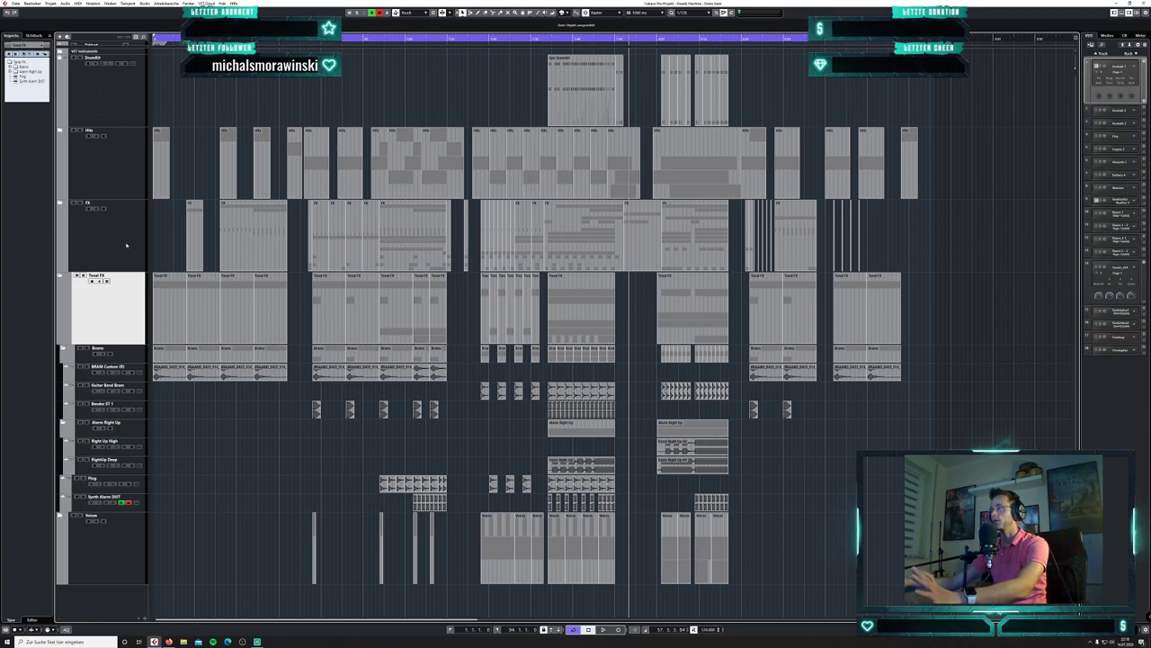
- Solo the Brams and Alarm Right Up subfolders of Tonal FX in turn, and clear the solo
{"action": "left_click", "coordinate": [88, 348]}
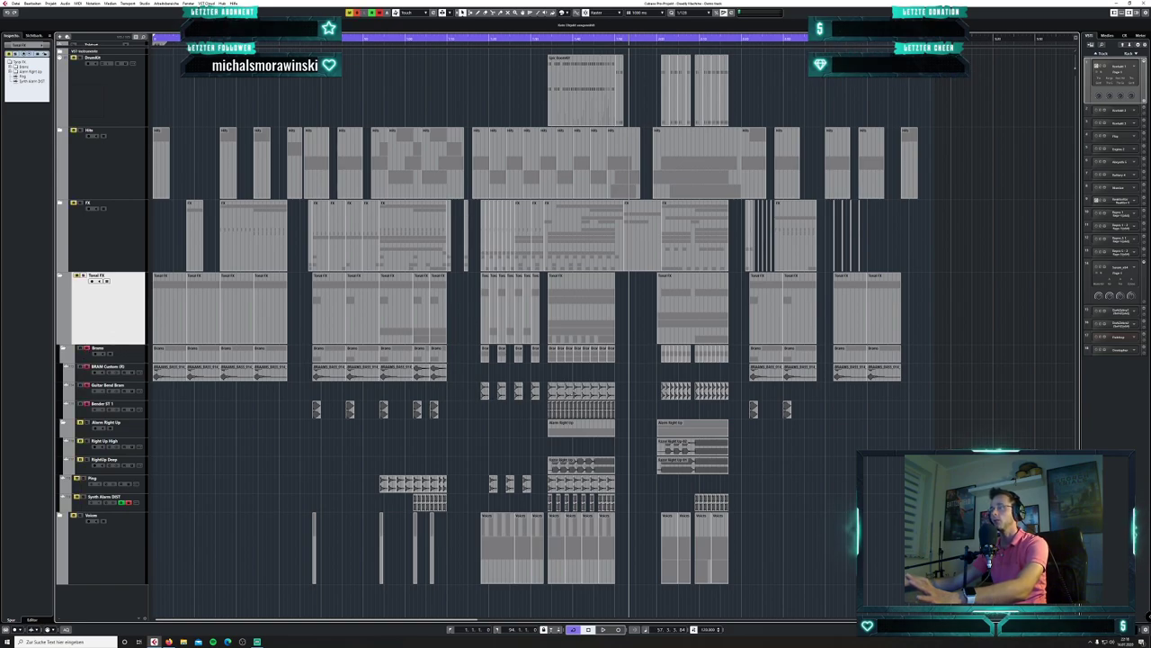
{"action": "left_click", "coordinate": [88, 422]}
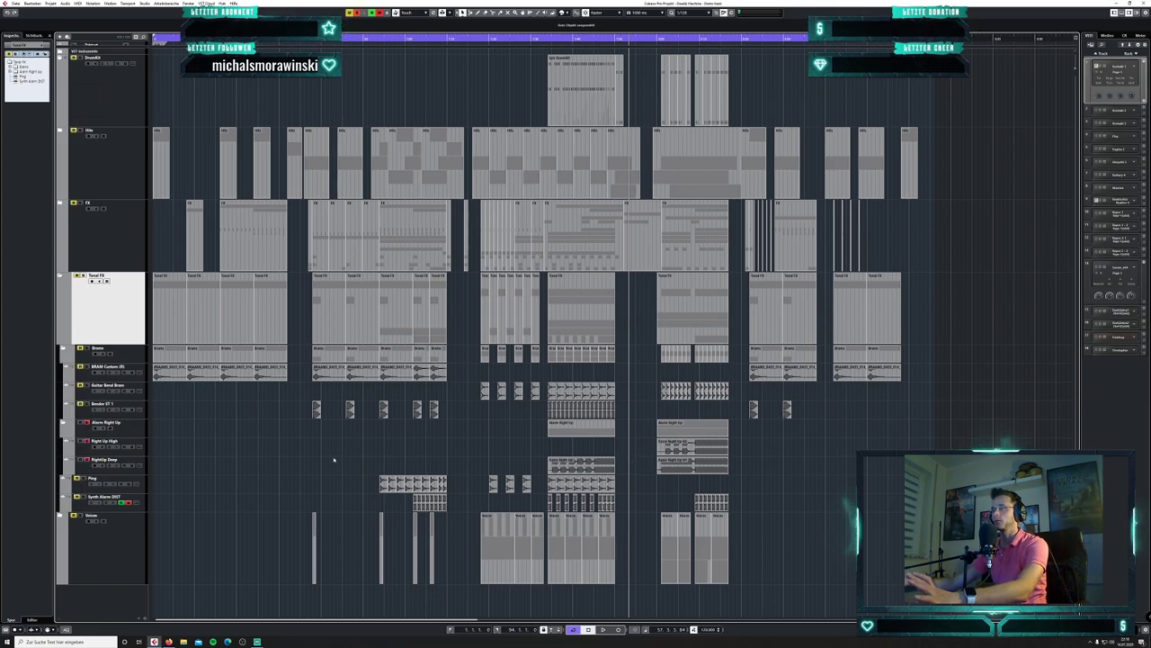
{"action": "left_click", "coordinate": [87, 422]}
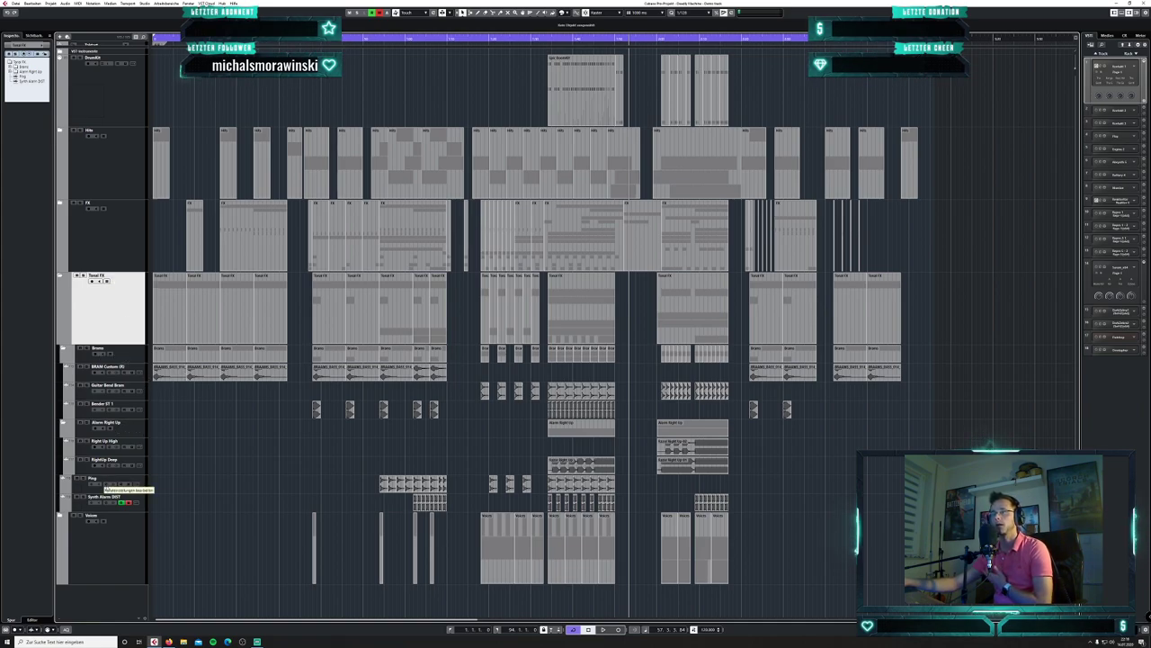
- Expand the Voices folder in place of Tonal FX and play its Voice Tick Tack track in solo
{"action": "left_click", "coordinate": [61, 279]}
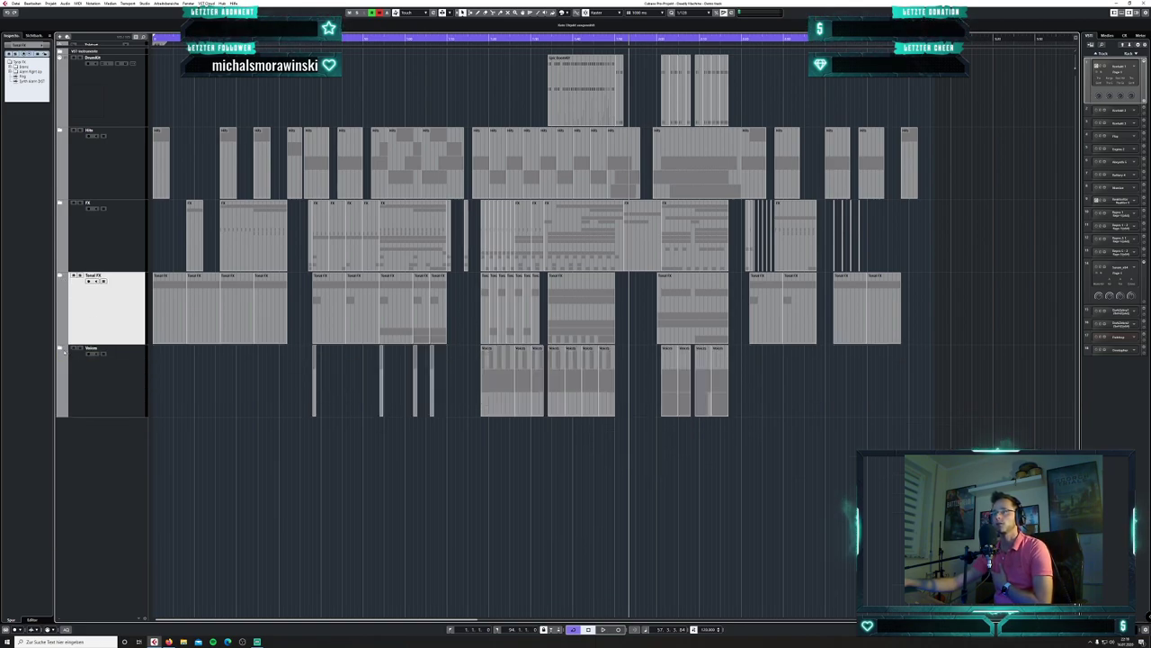
{"action": "left_click", "coordinate": [61, 349]}
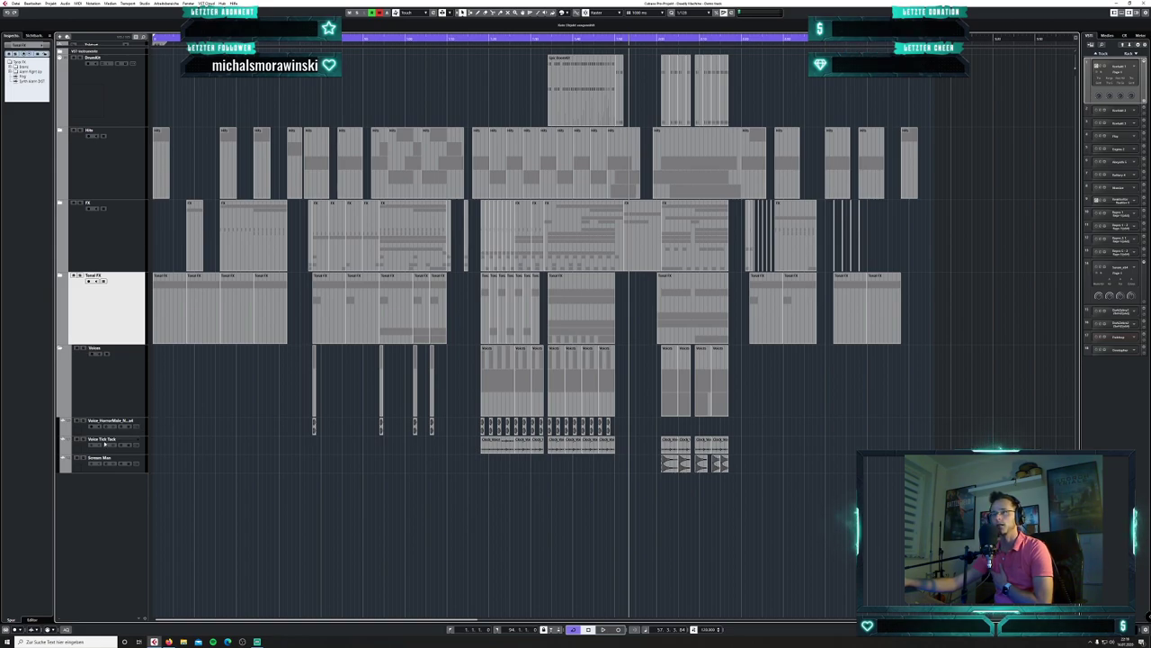
{"action": "left_click", "coordinate": [83, 439]}
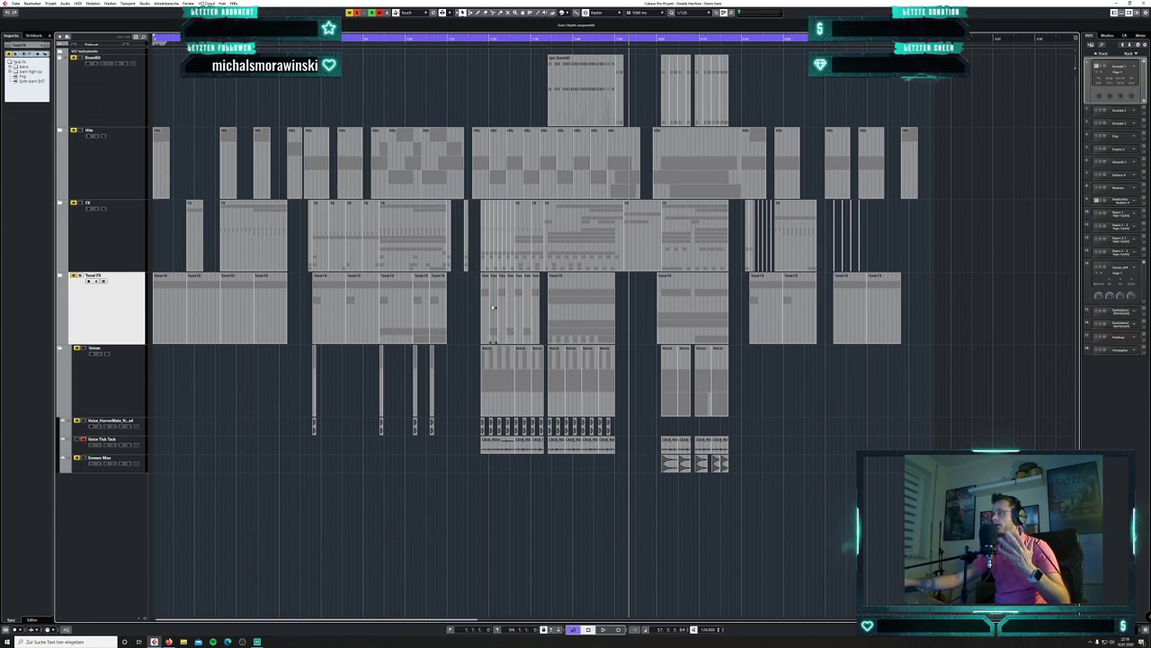
{"action": "left_click", "coordinate": [481, 40]}
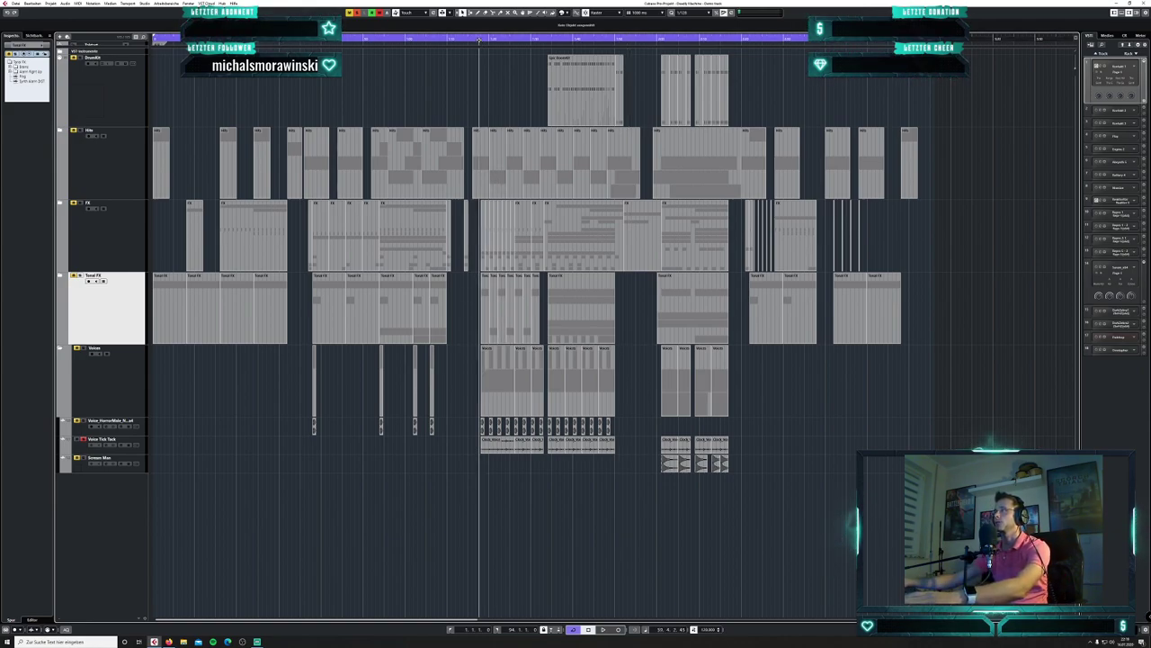
{"action": "key", "text": "space"}
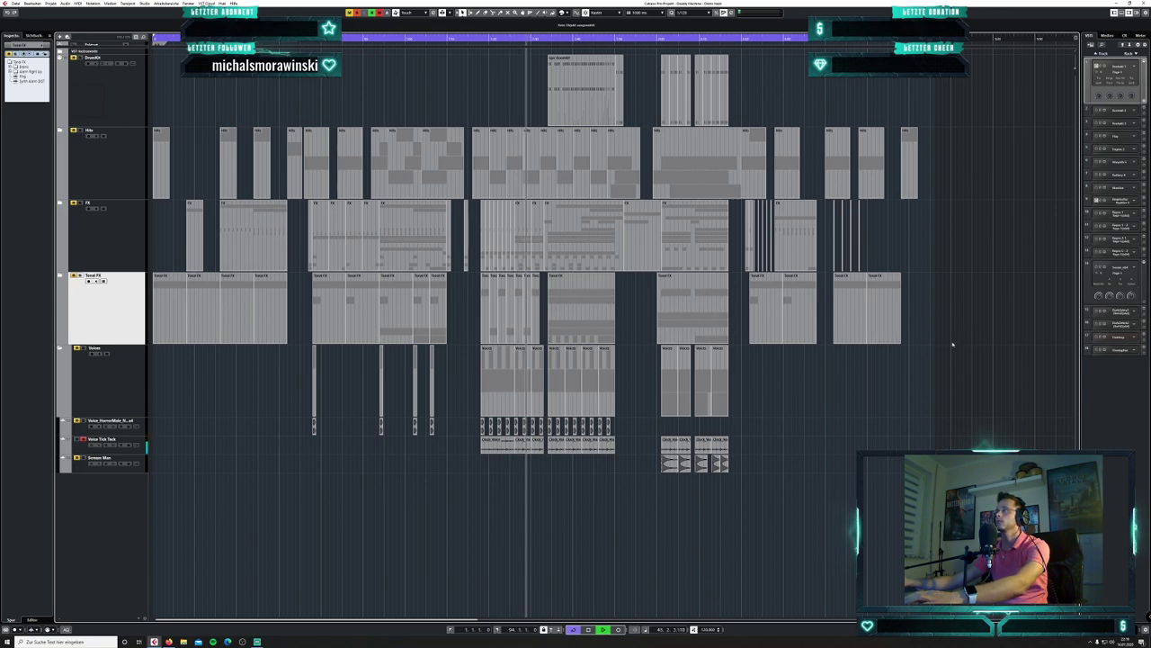
{"action": "key", "text": "space"}
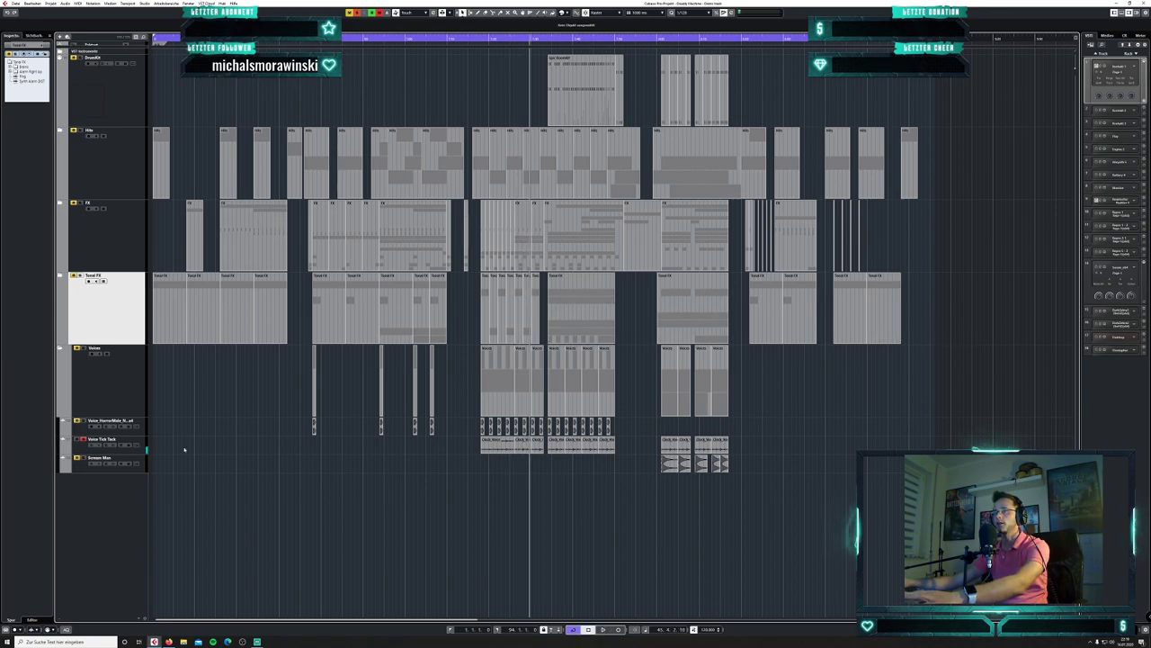
- Insert the Little AlterBoy plug-in in the first insert slot of the Voice Tick Tack channel, searching for "alter"
{"action": "left_click", "coordinate": [106, 445]}
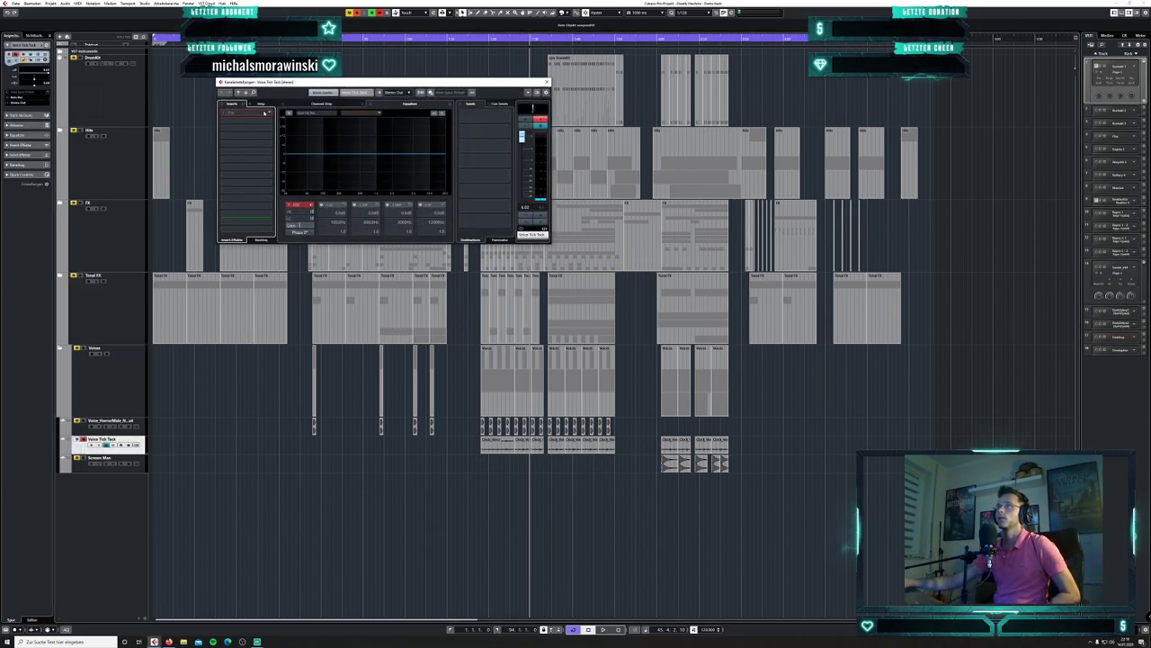
{"action": "left_click", "coordinate": [266, 114]}
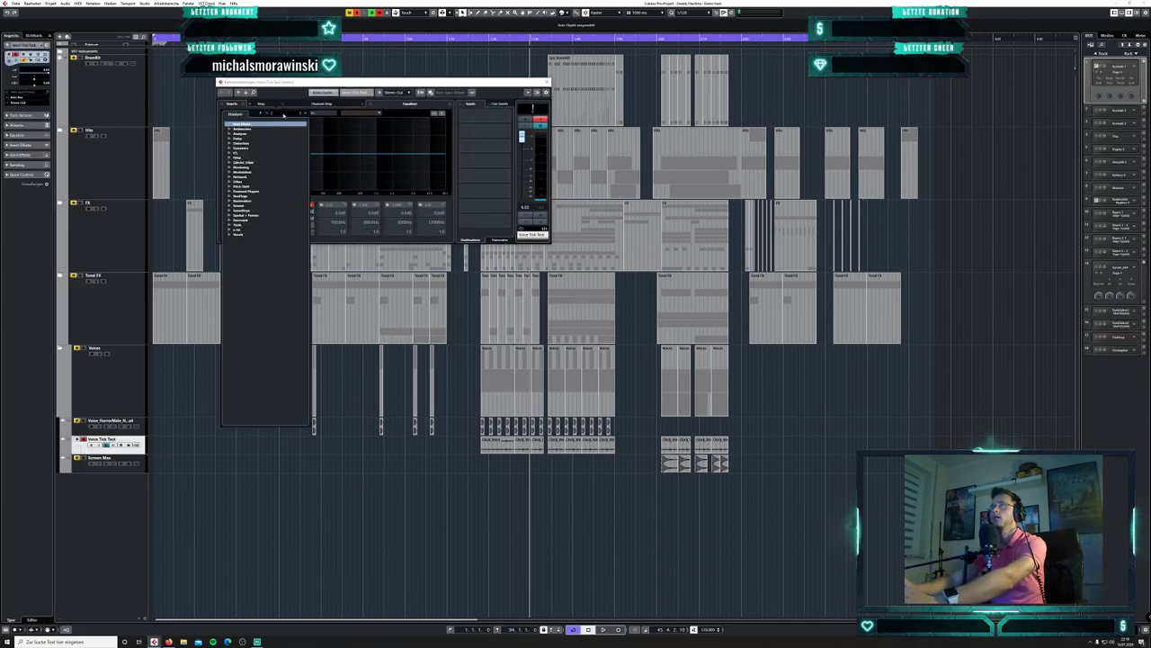
{"action": "type", "text": "alt"}
{"action": "key", "text": "BackSpace"}
{"action": "key", "text": "BackSpace"}
{"action": "key", "text": "BackSpace"}
{"action": "type", "text": "dee"}
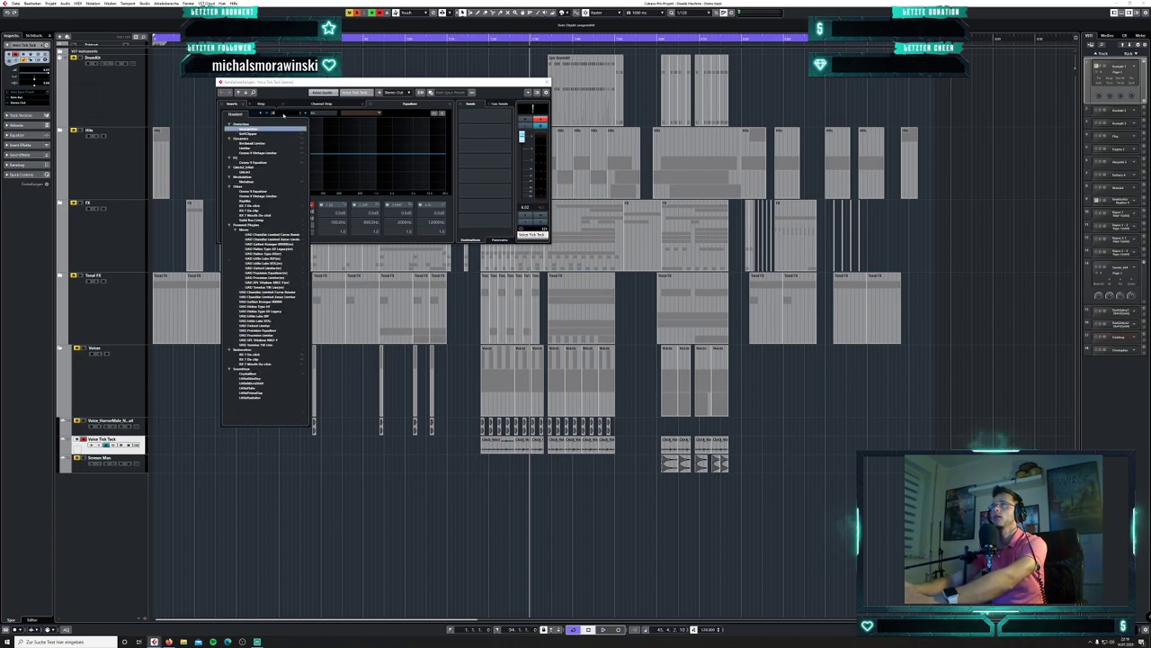
{"action": "key", "text": "BackSpace"}
{"action": "key", "text": "BackSpace"}
{"action": "key", "text": "BackSpace"}
{"action": "type", "text": "alter"}
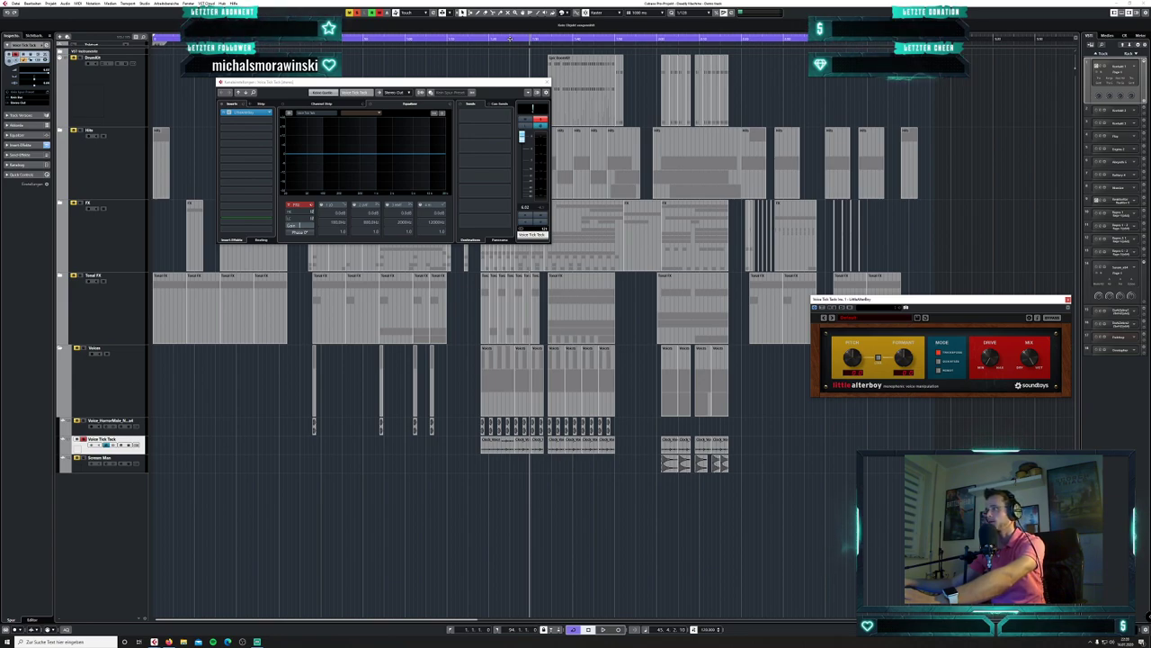
- Listen to the soloed Voice Tick Tack track through Little AlterBoy, starting from several points around its first section
{"action": "left_click", "coordinate": [510, 38]}
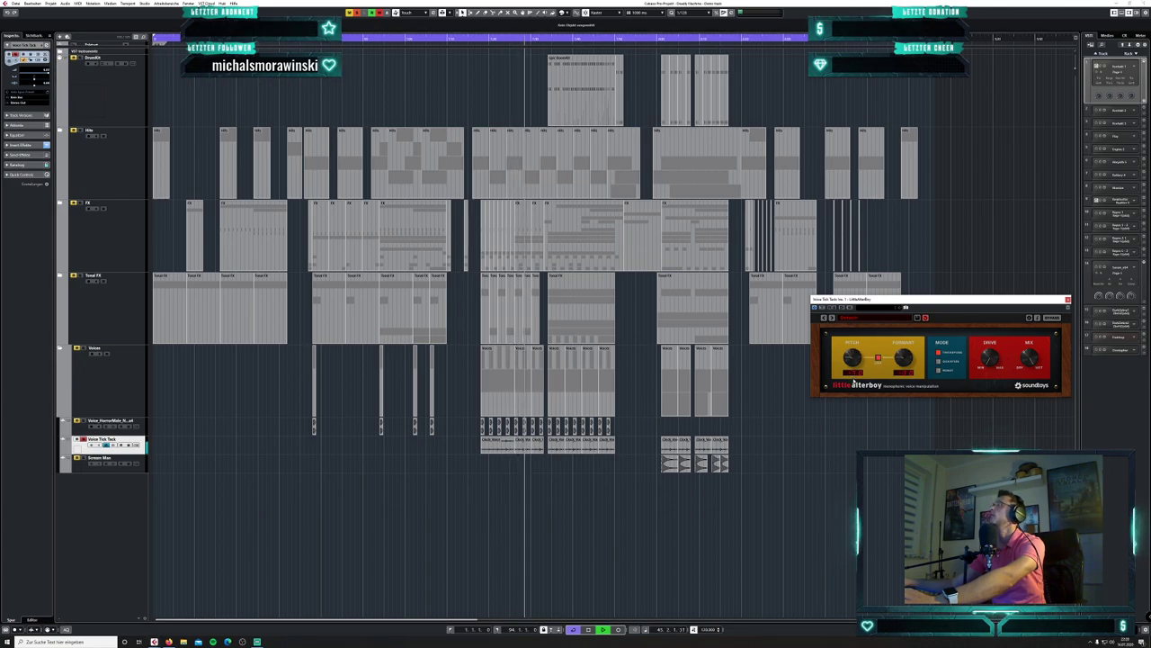
{"action": "key", "text": "space"}
{"action": "left_click", "coordinate": [477, 39]}
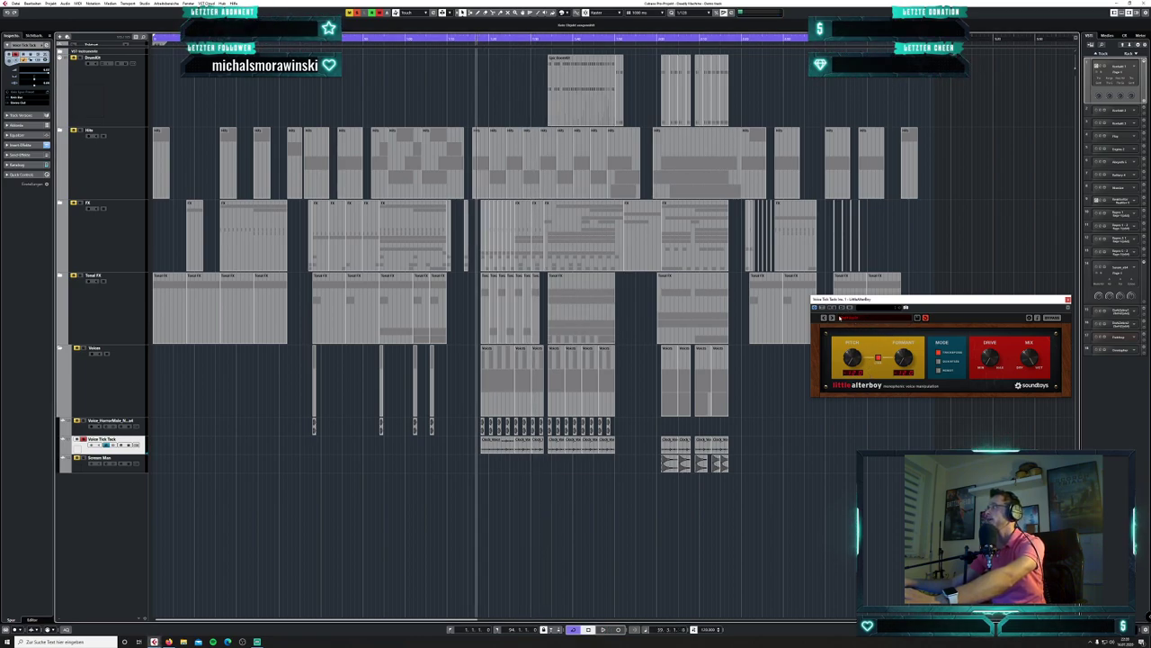
{"action": "key", "text": "space"}
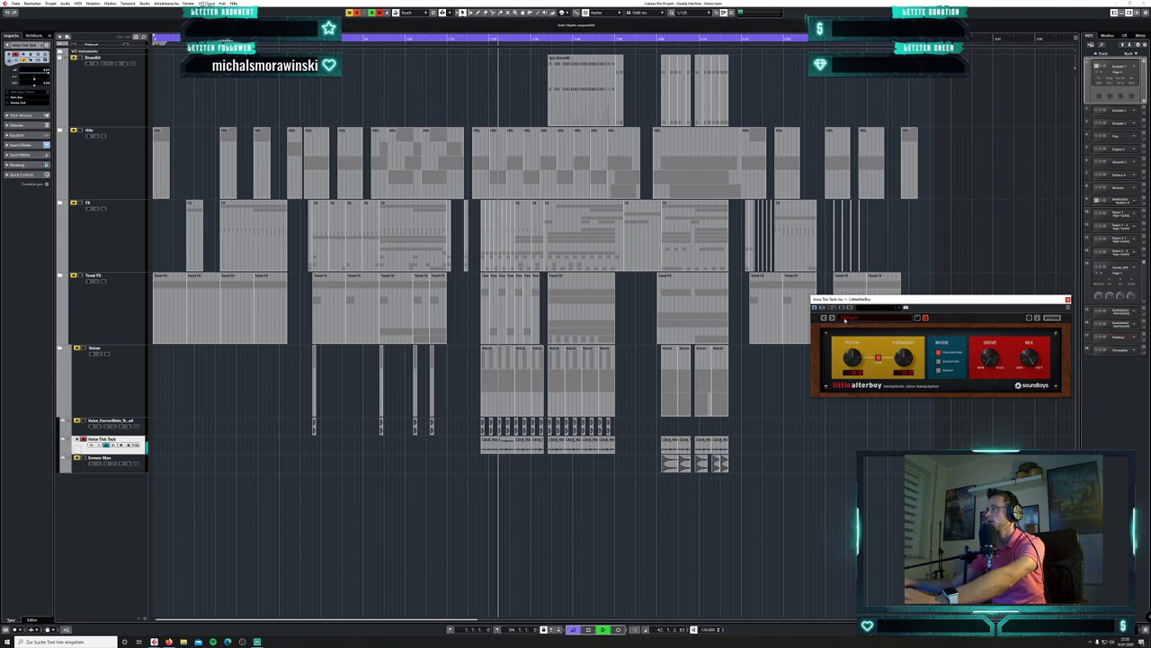
{"action": "key", "text": "space"}
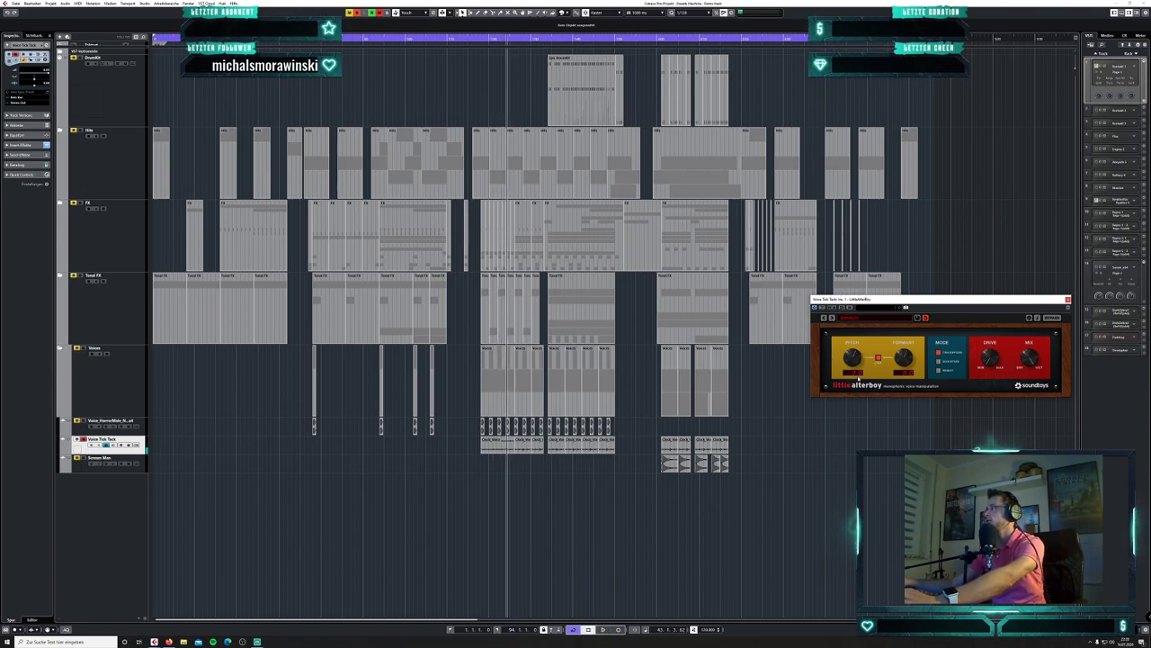
{"action": "key", "text": "space"}
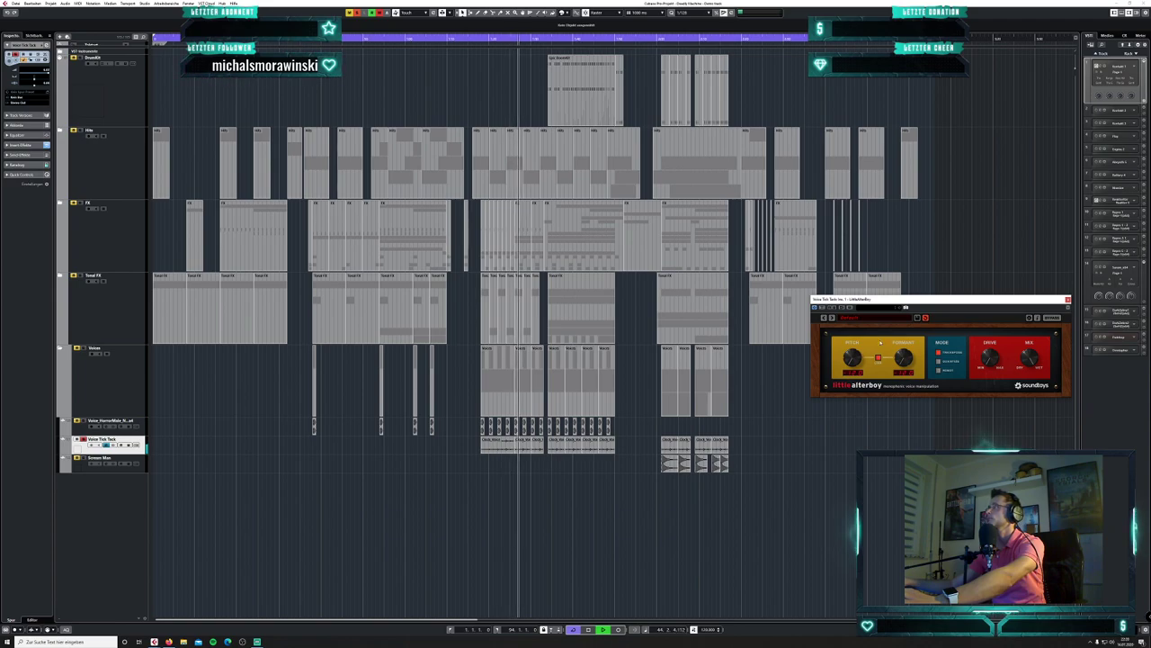
{"action": "key", "text": "space"}
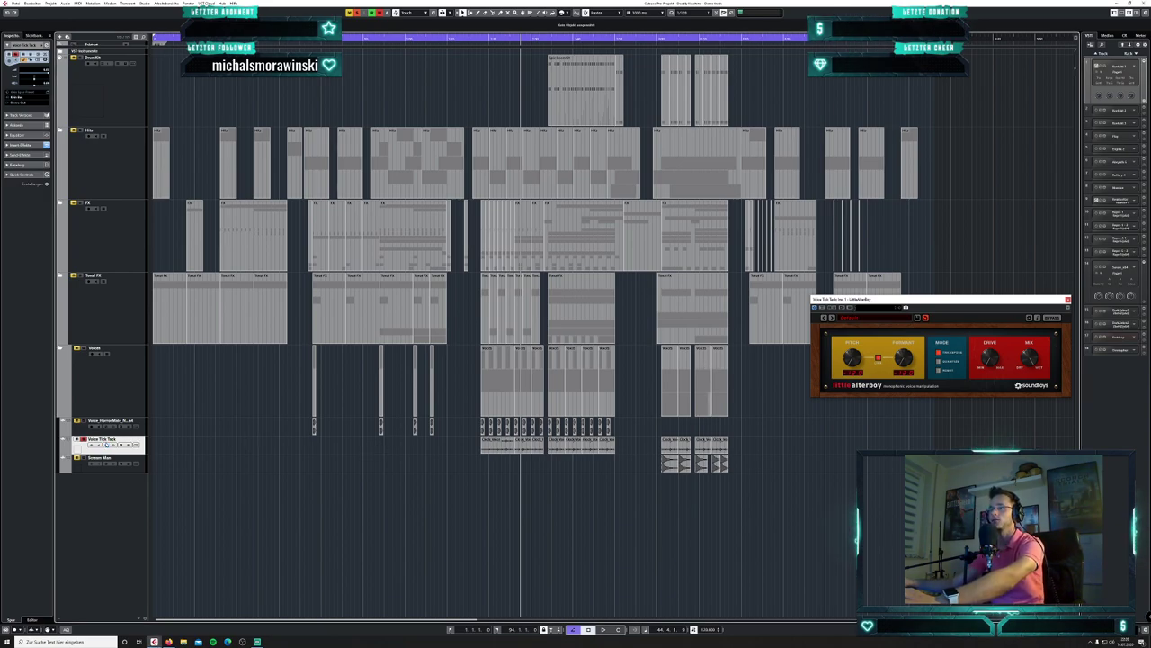
- Bypass and remove the Little AlterBoy insert from the Voice Tick Tack channel, closing the plug-in and channel settings windows
{"action": "left_click", "coordinate": [122, 445]}
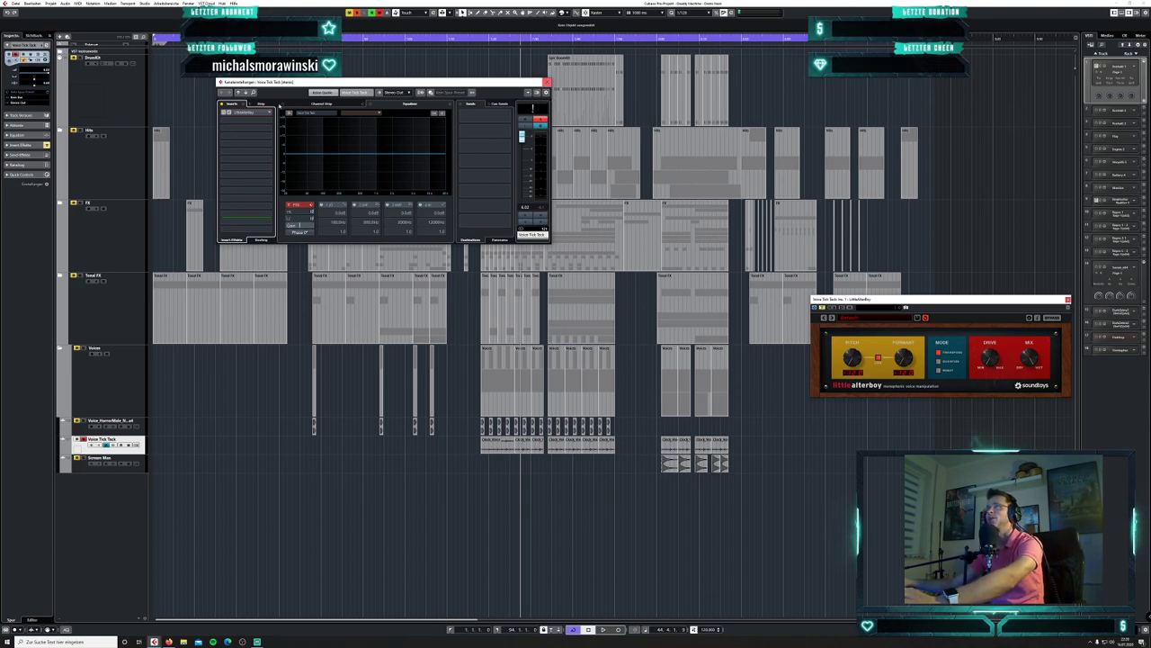
{"action": "left_click", "coordinate": [547, 81]}
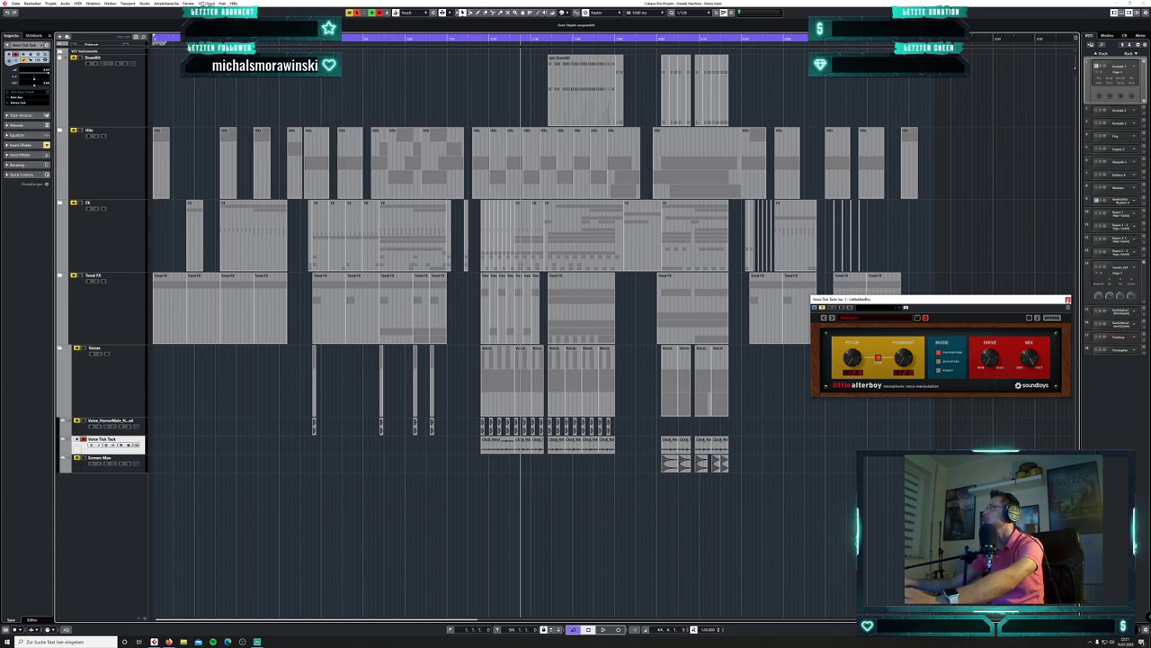
{"action": "left_click", "coordinate": [1068, 300]}
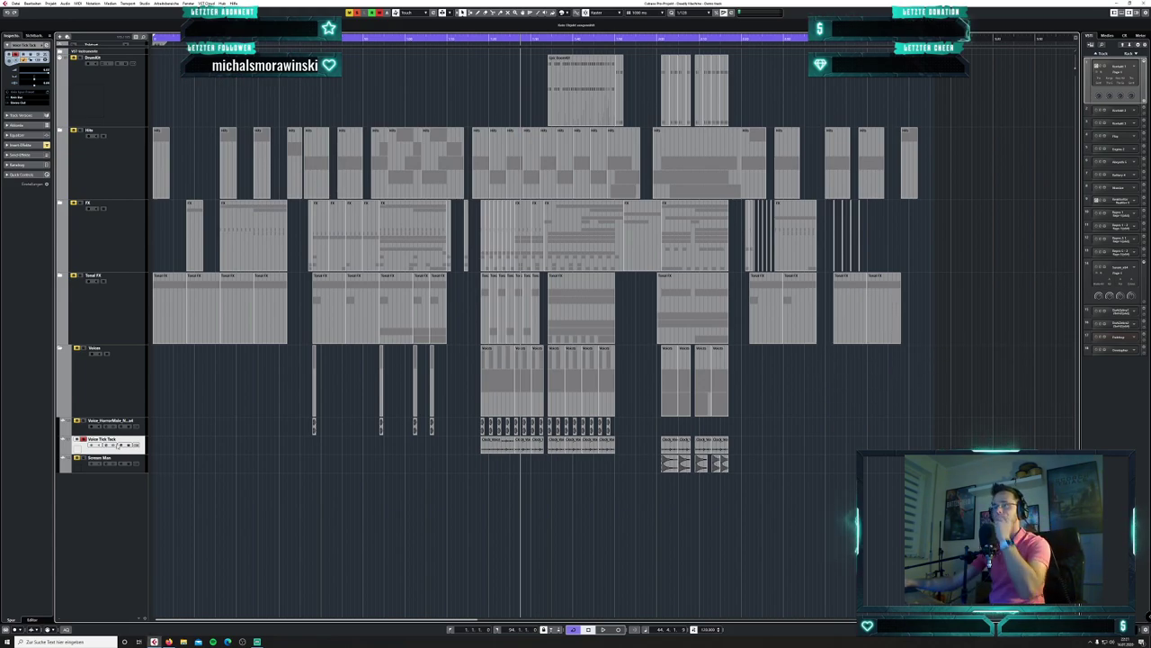
{"action": "left_click", "coordinate": [106, 445]}
{"action": "left_click", "coordinate": [269, 113]}
{"action": "left_click", "coordinate": [243, 114]}
{"action": "left_click", "coordinate": [547, 82]}
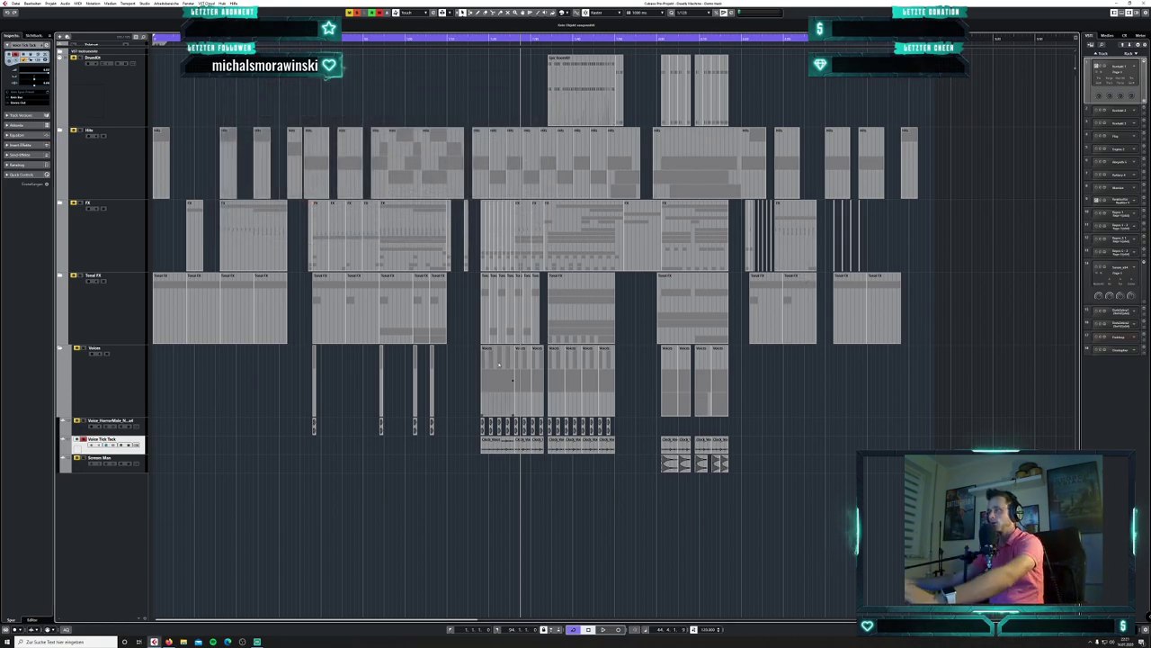
- Select and collapse the Voices folder, and expand the Hits folder instead
{"action": "left_click", "coordinate": [133, 379]}
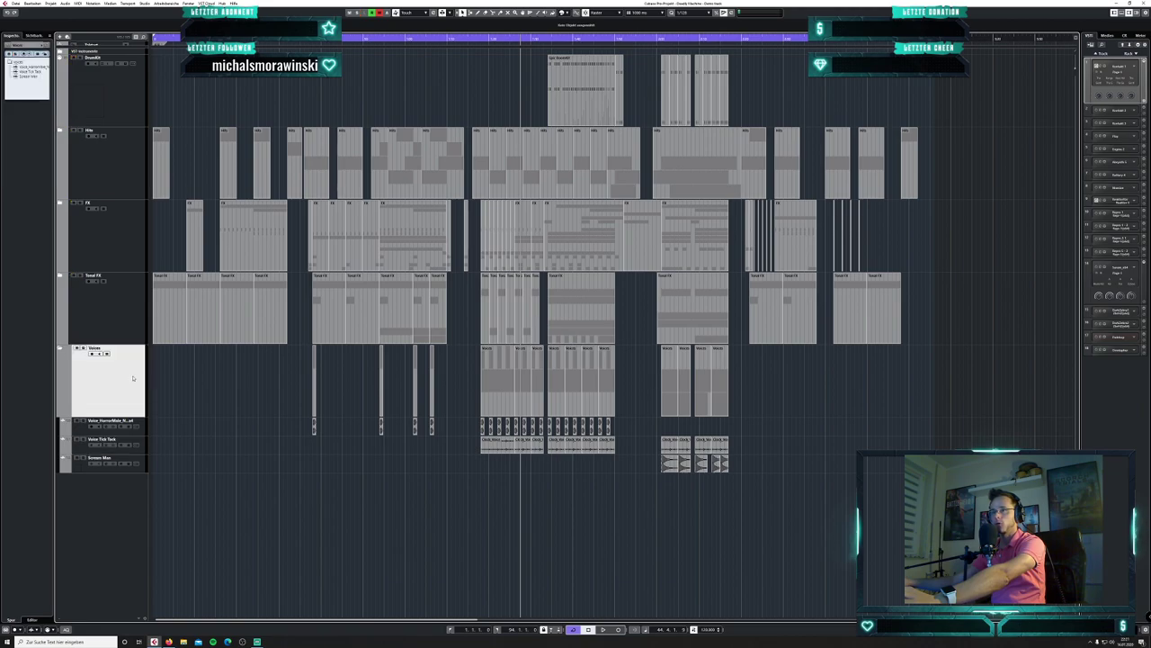
{"action": "left_click", "coordinate": [64, 350]}
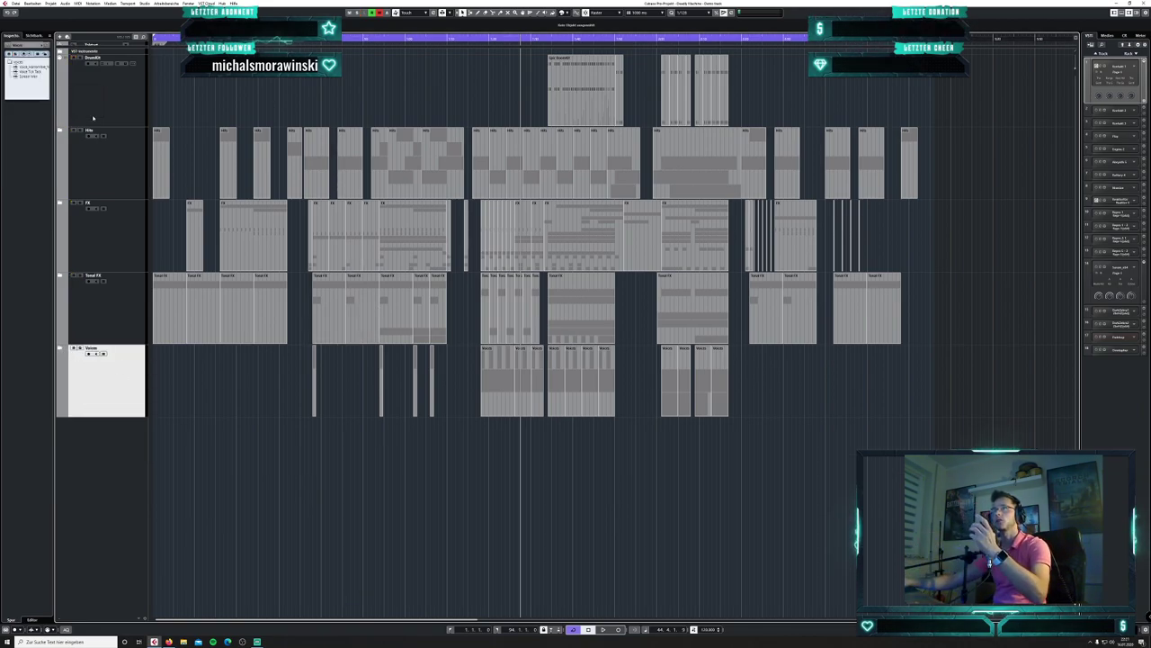
{"action": "left_click", "coordinate": [126, 99]}
{"action": "left_click", "coordinate": [59, 131]}
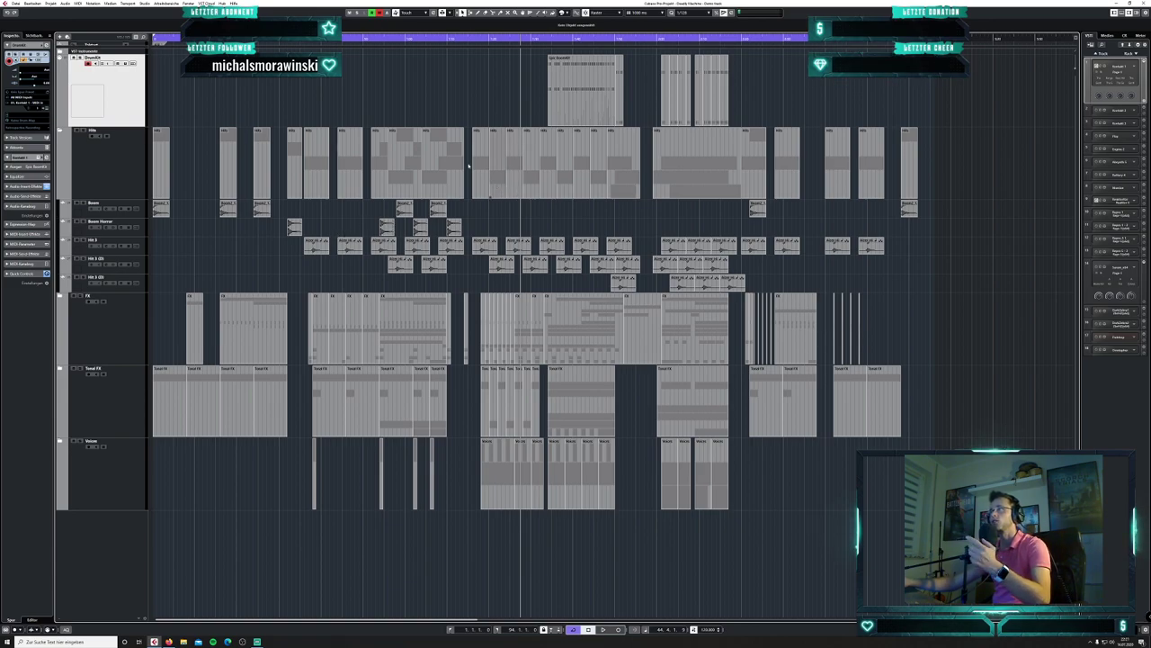
- Listen to the DrumKit in solo from its first entry with its Kontakt instrument in view, clearing the solo and collapsing Hits at the end
{"action": "left_click", "coordinate": [80, 58]}
{"action": "left_click", "coordinate": [546, 39]}
{"action": "key", "text": "space"}
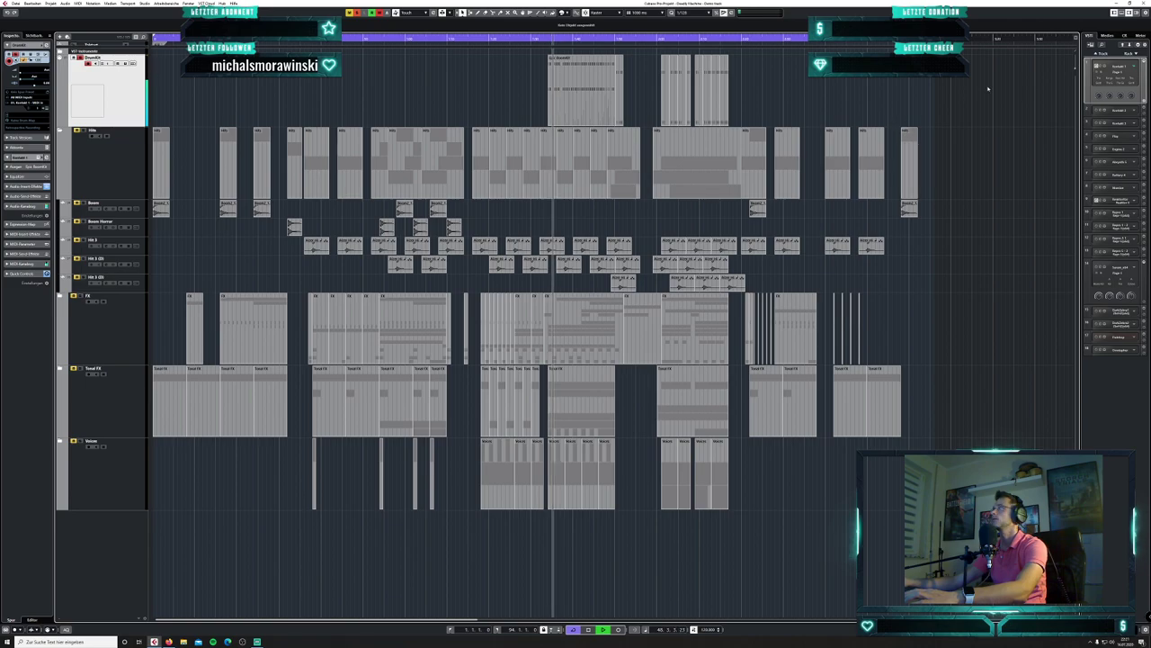
{"action": "left_click", "coordinate": [1104, 66]}
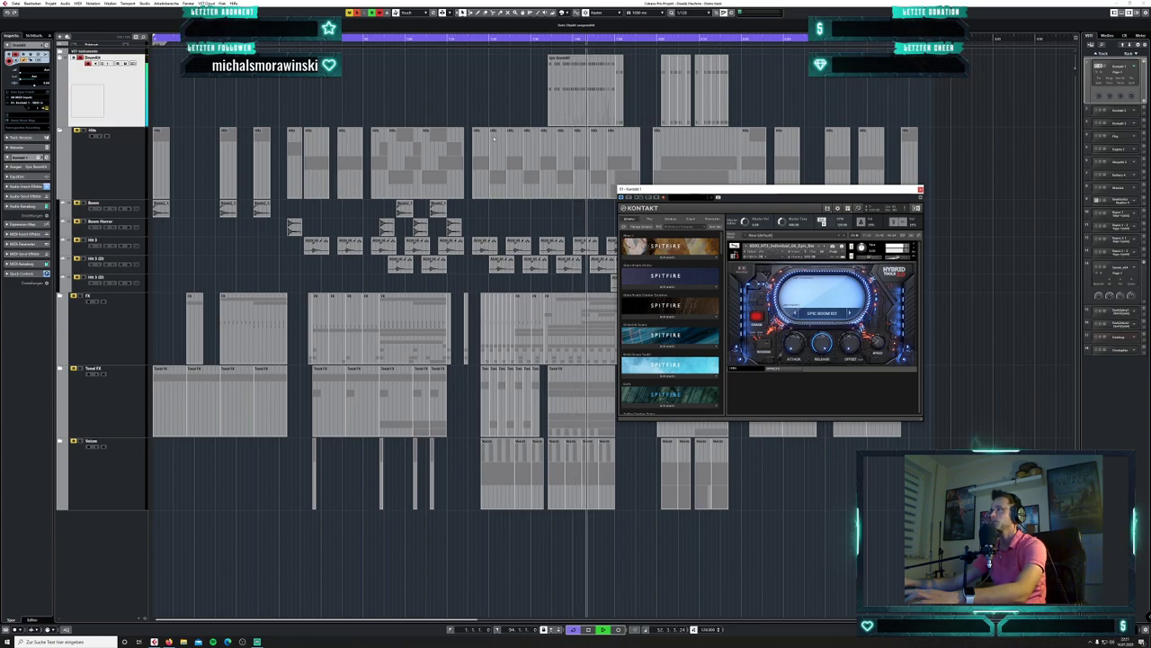
{"action": "key", "text": "space"}
{"action": "left_click", "coordinate": [919, 189]}
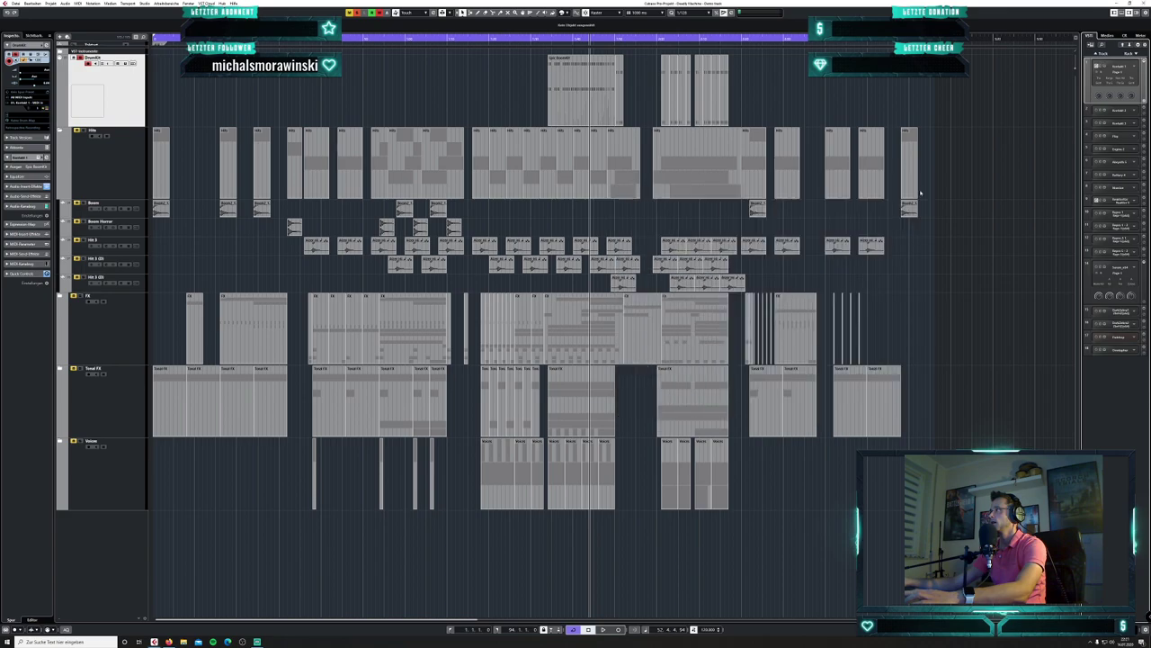
{"action": "left_click", "coordinate": [80, 57]}
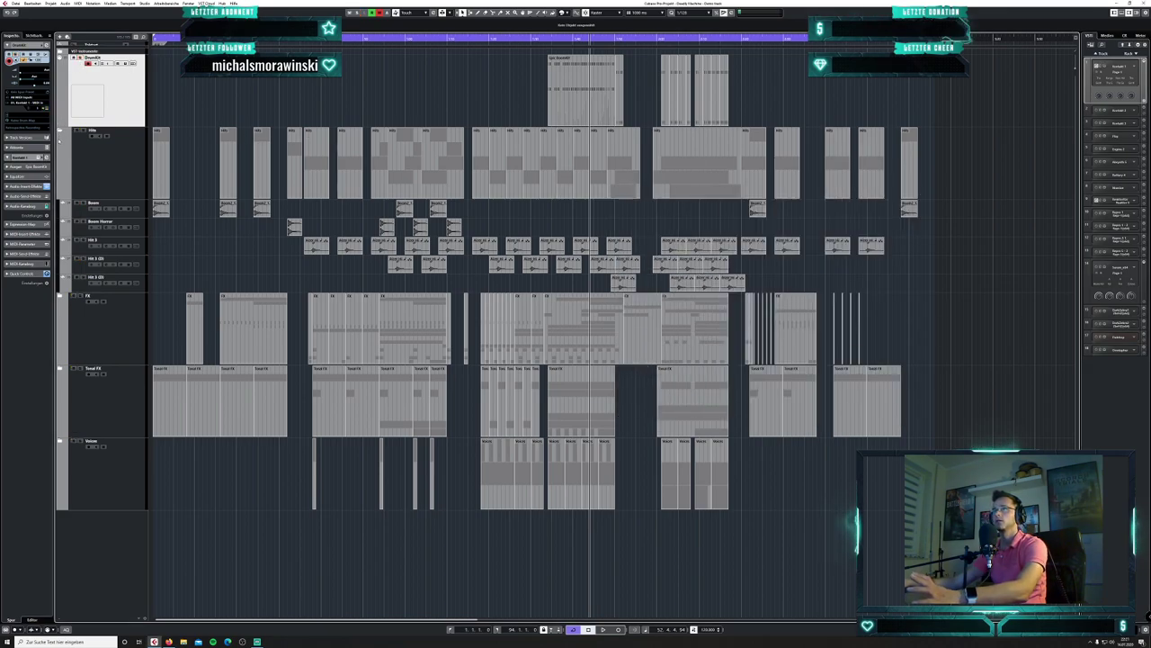
{"action": "left_click", "coordinate": [61, 131]}
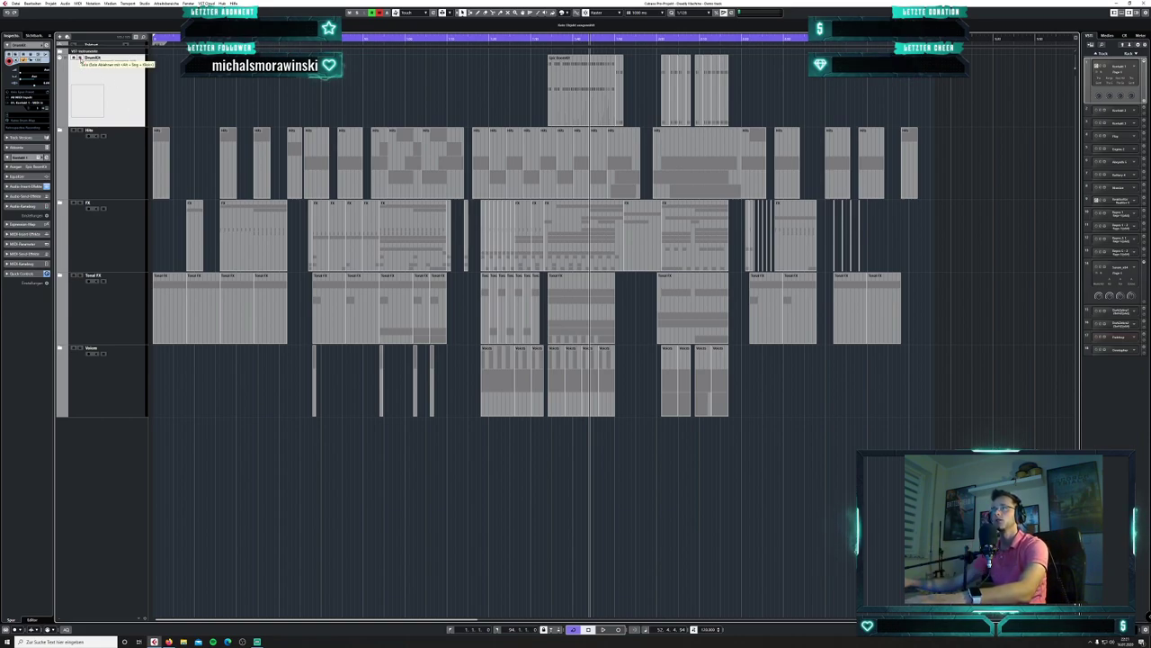
- Solo the DrumKit track and open the audio mixdown export dialog, placing it over the middle of the arrangement
{"action": "left_click", "coordinate": [81, 62]}
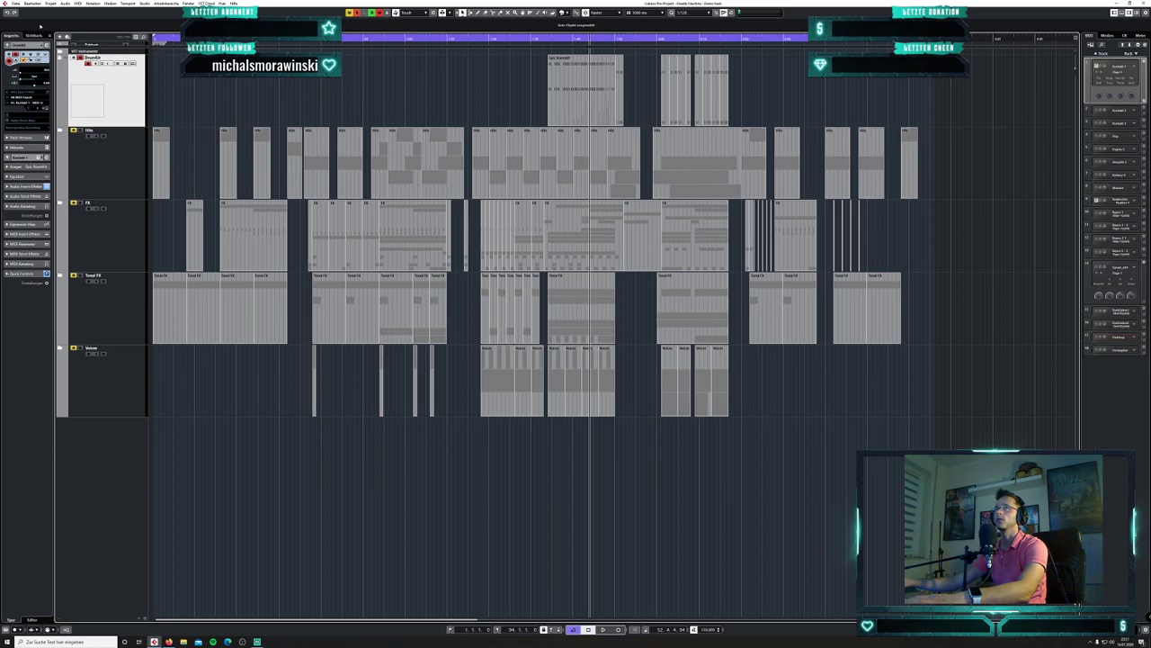
{"action": "left_click", "coordinate": [16, 4]}
{"action": "mouse_move", "coordinate": [40, 95]}
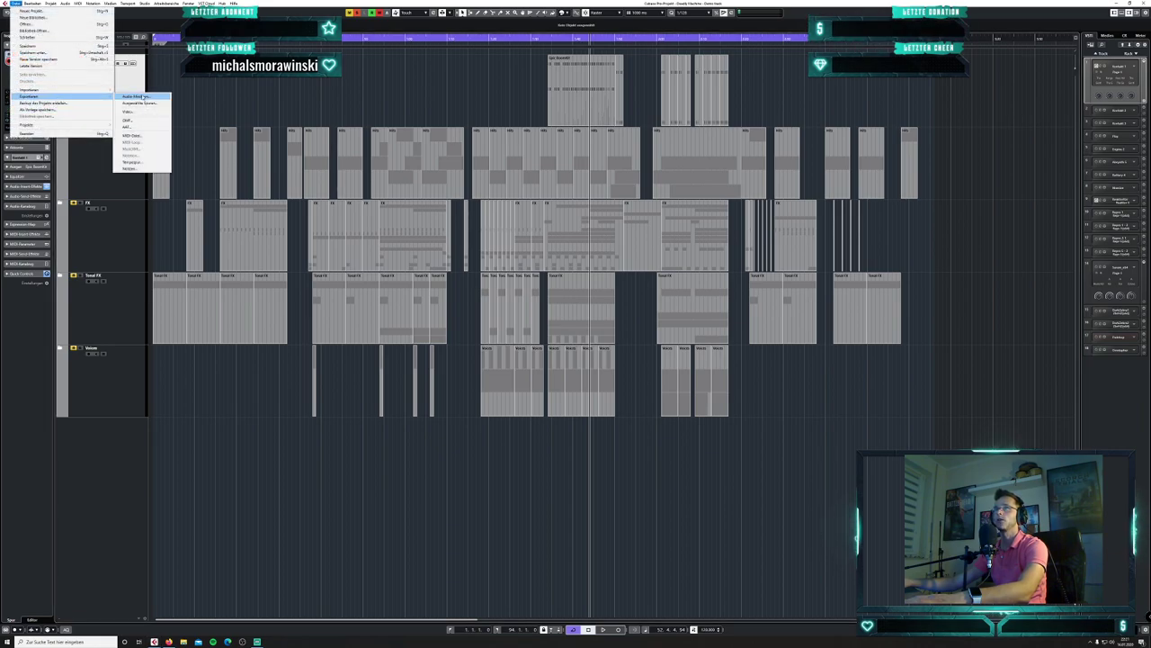
{"action": "left_click", "coordinate": [135, 106]}
{"action": "left_click_drag", "start_coordinate": [827, 138], "coordinate": [645, 152]}
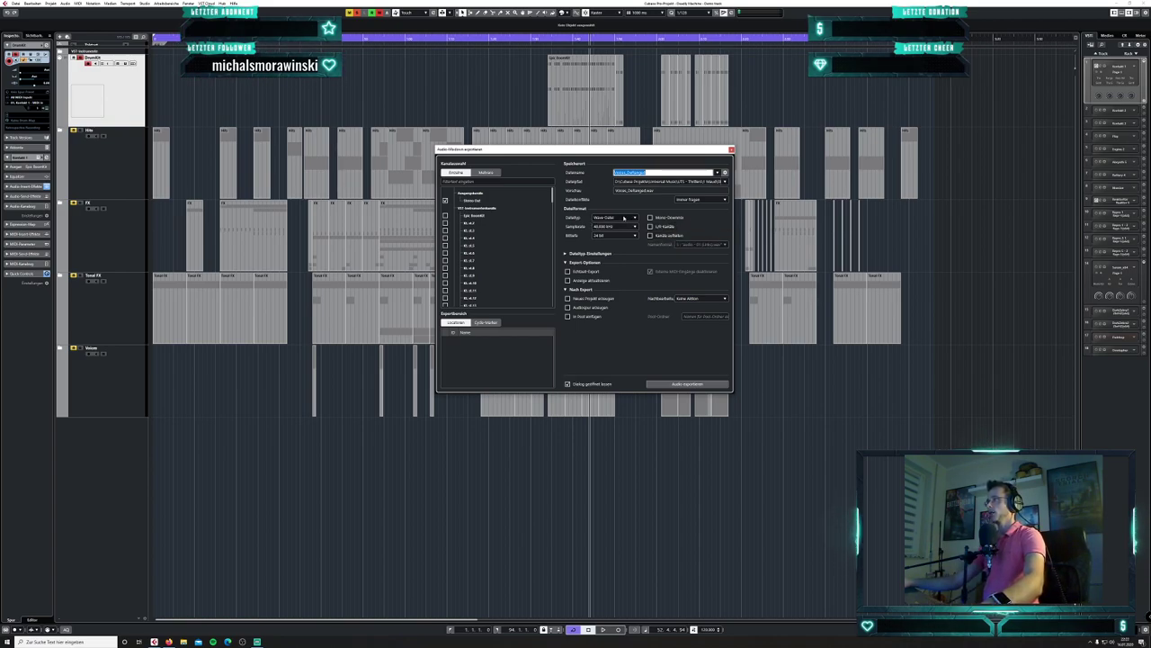
- Try the AIFF file type for the export, return it to Wave, and review the other available formats
{"action": "left_click", "coordinate": [623, 218]}
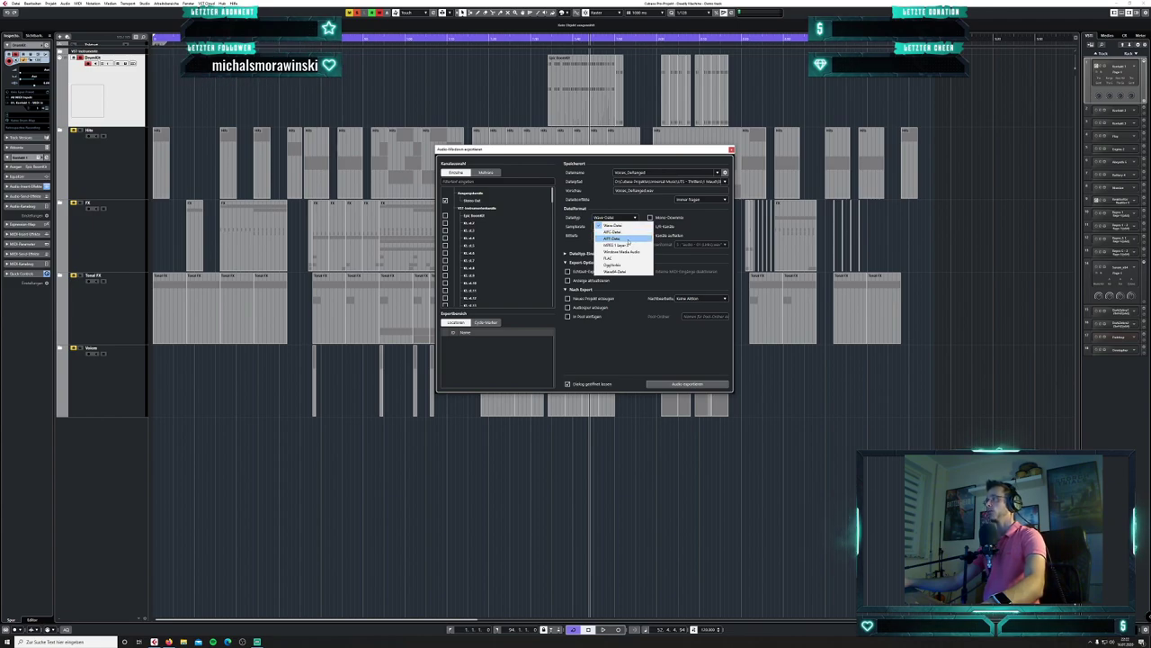
{"action": "left_click", "coordinate": [627, 237]}
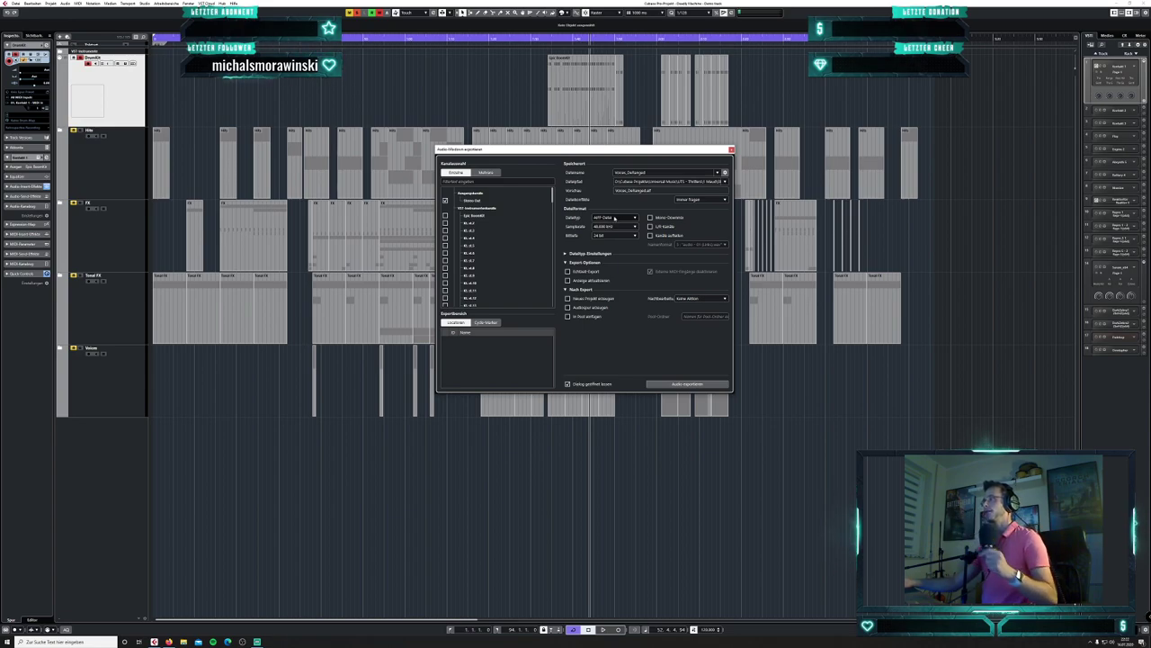
{"action": "left_click", "coordinate": [615, 218]}
{"action": "left_click", "coordinate": [611, 225]}
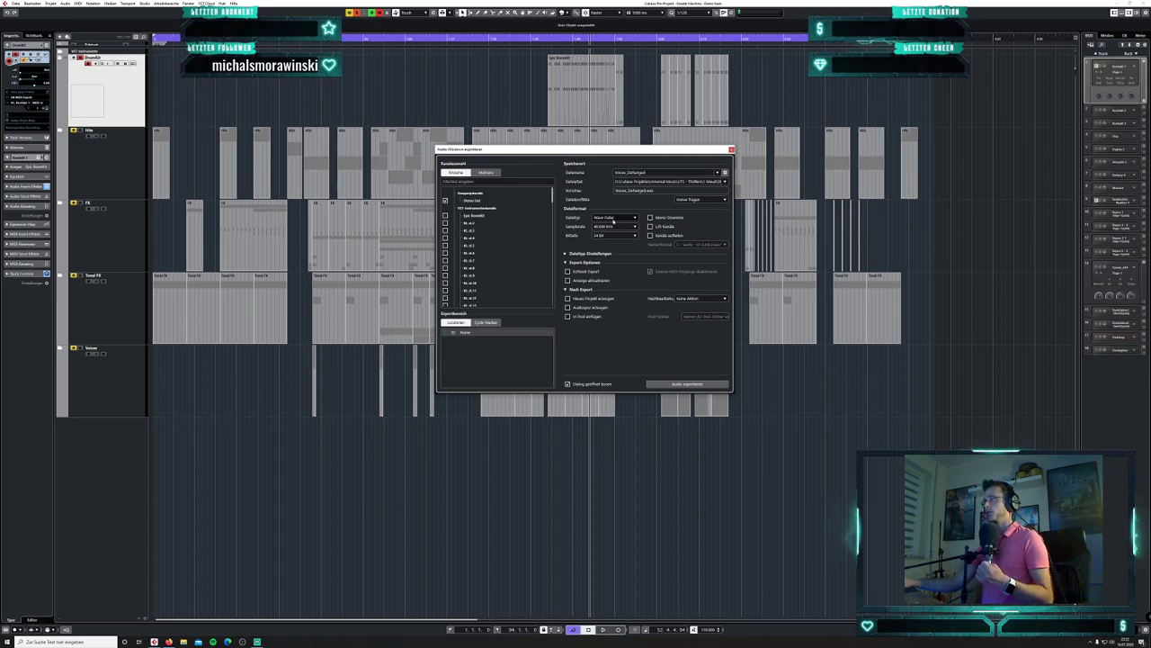
{"action": "left_click", "coordinate": [612, 219]}
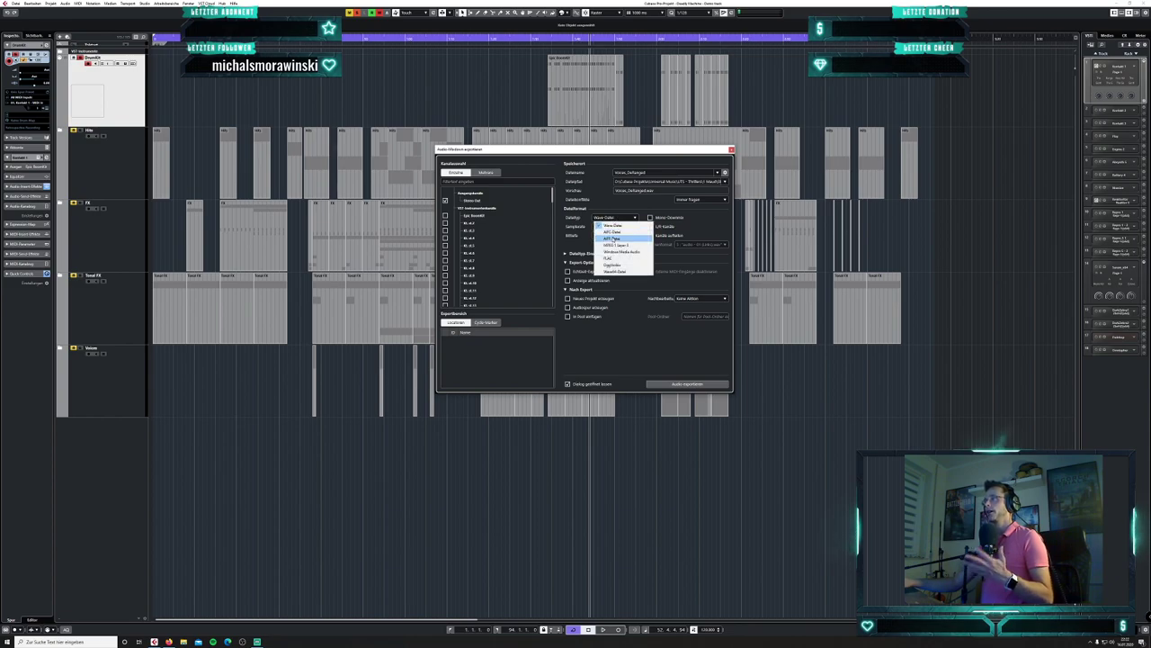
{"action": "left_click", "coordinate": [623, 211]}
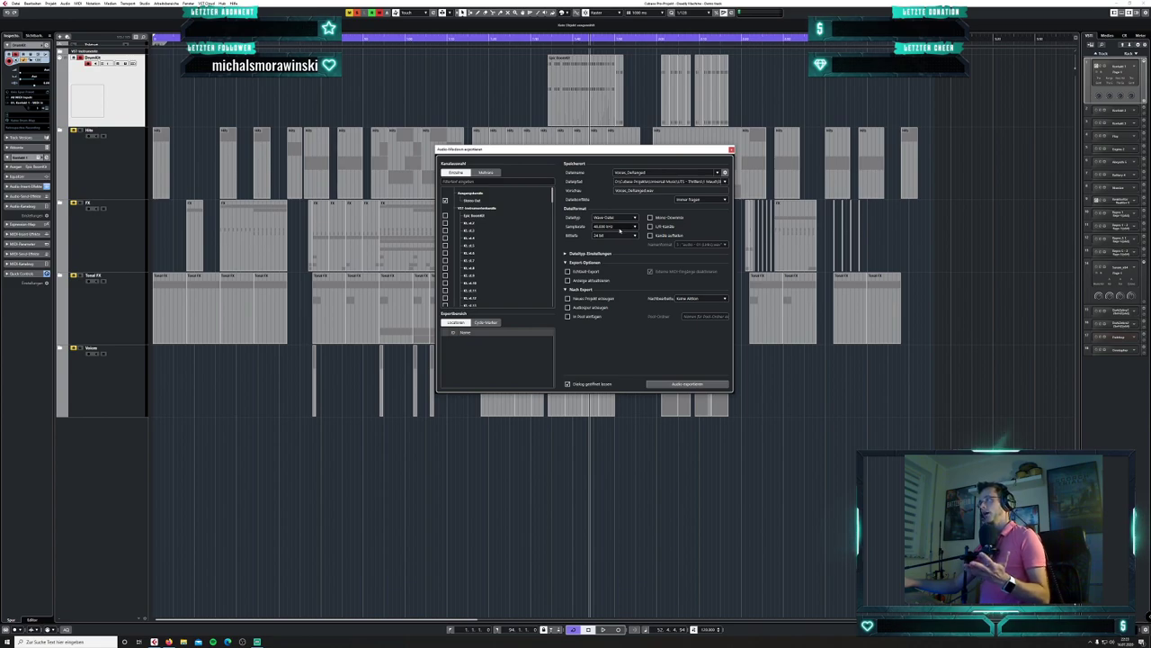
- Try a 16-bit export bit depth and return it to 24 bit
{"action": "left_click", "coordinate": [619, 235]}
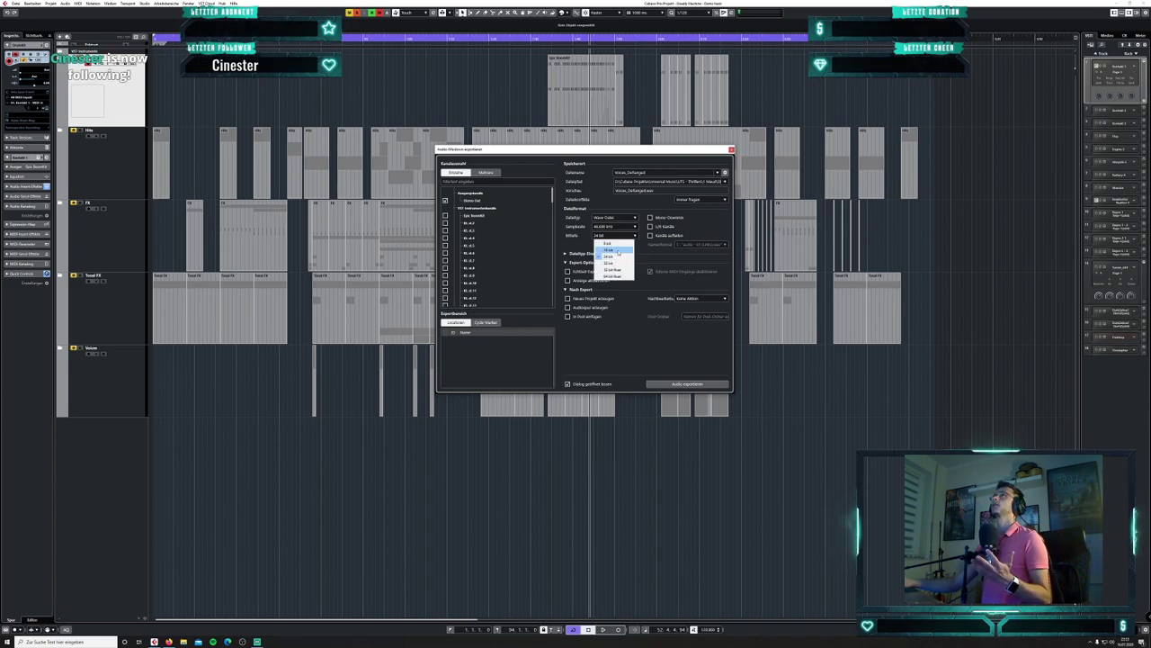
{"action": "left_click", "coordinate": [618, 251]}
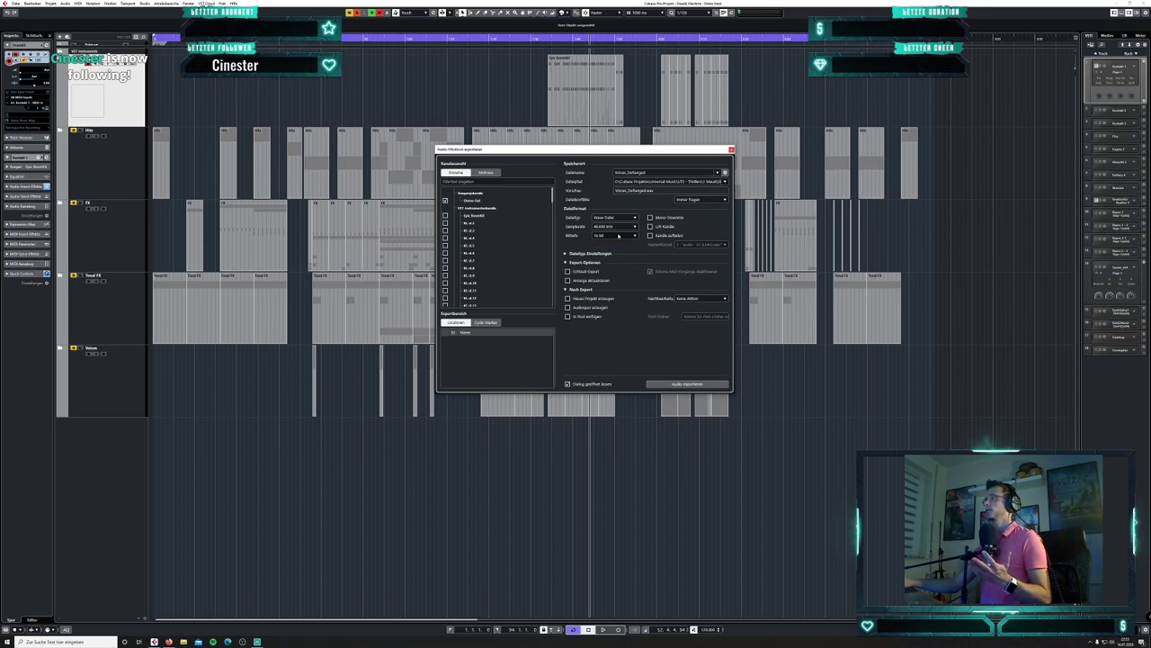
{"action": "left_click", "coordinate": [618, 236]}
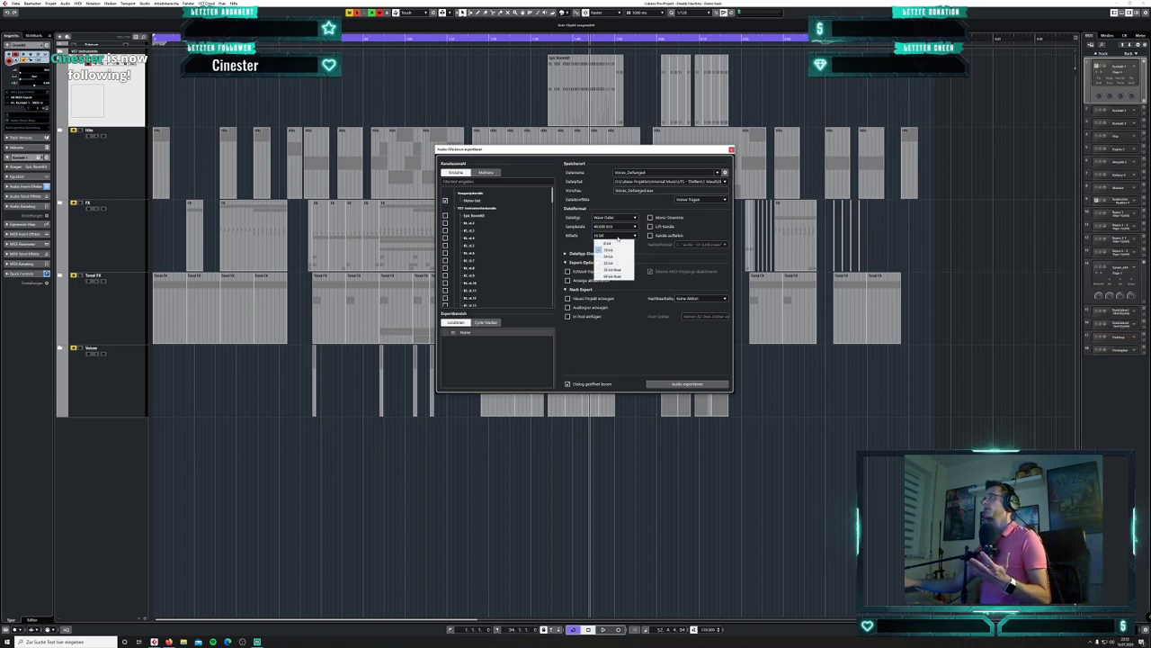
{"action": "left_click", "coordinate": [623, 243]}
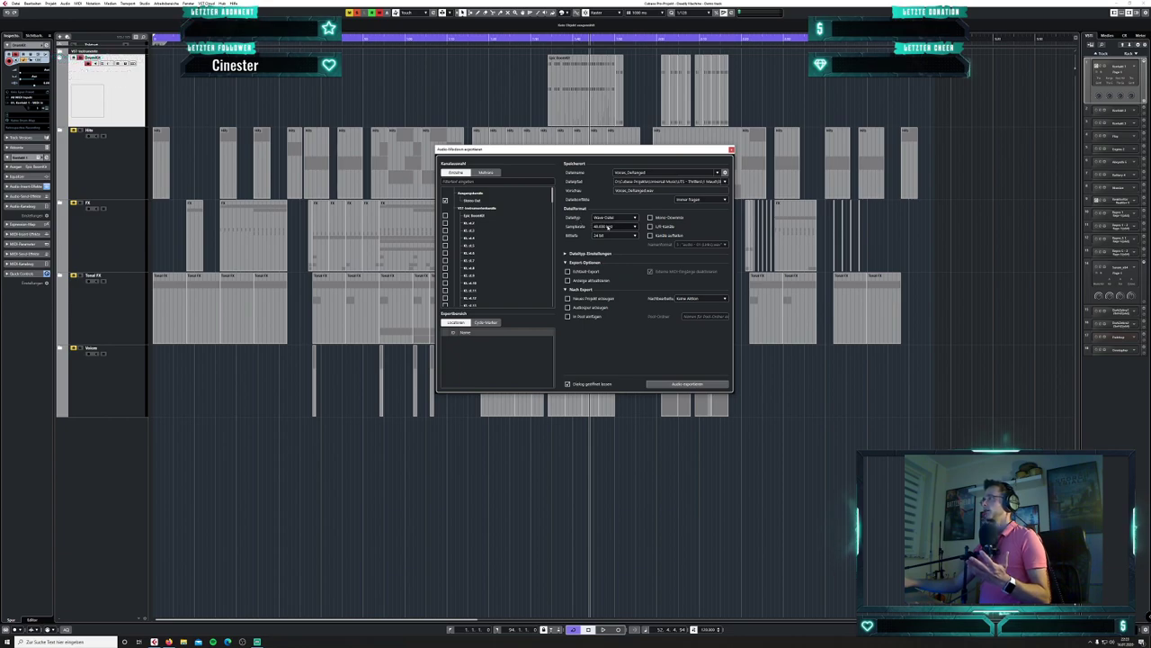
- Set the export sample rate to 44.100 kHz and look through the other available rates
{"action": "left_click", "coordinate": [609, 228]}
{"action": "left_click", "coordinate": [611, 268]}
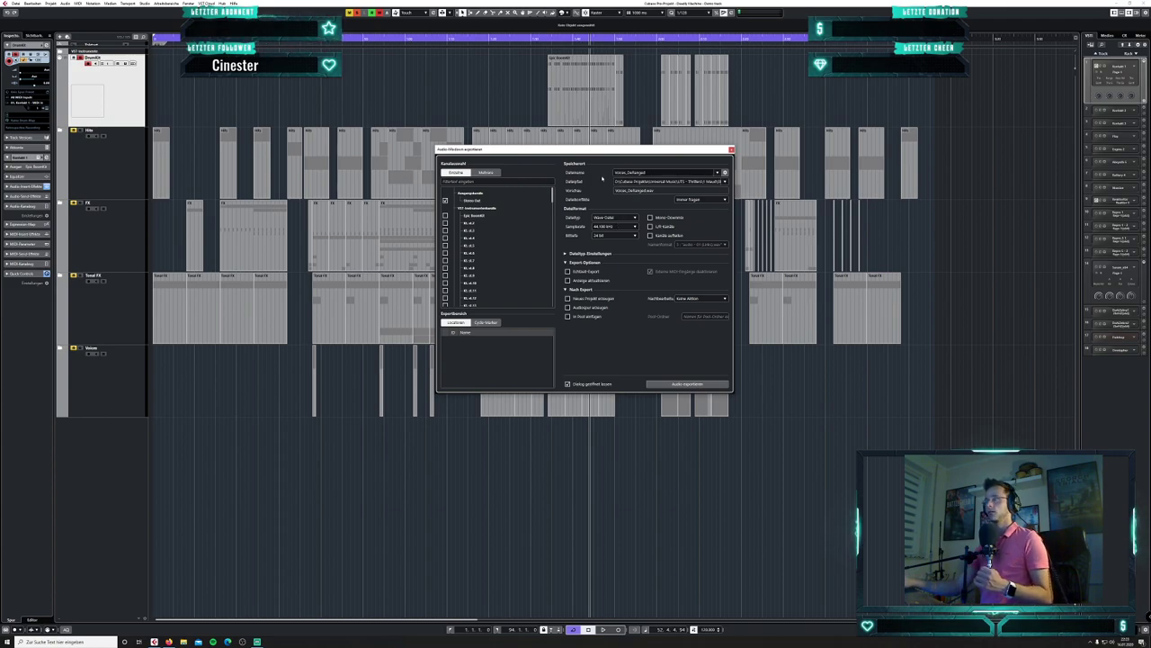
{"action": "left_click", "coordinate": [628, 234]}
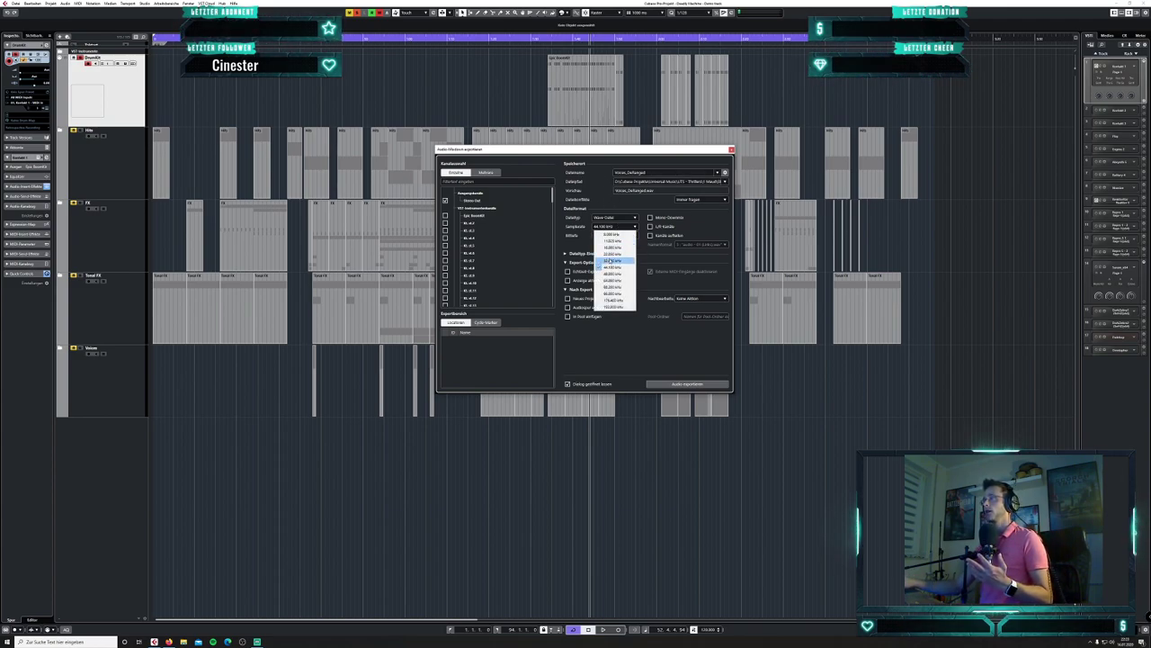
{"action": "left_click", "coordinate": [616, 263]}
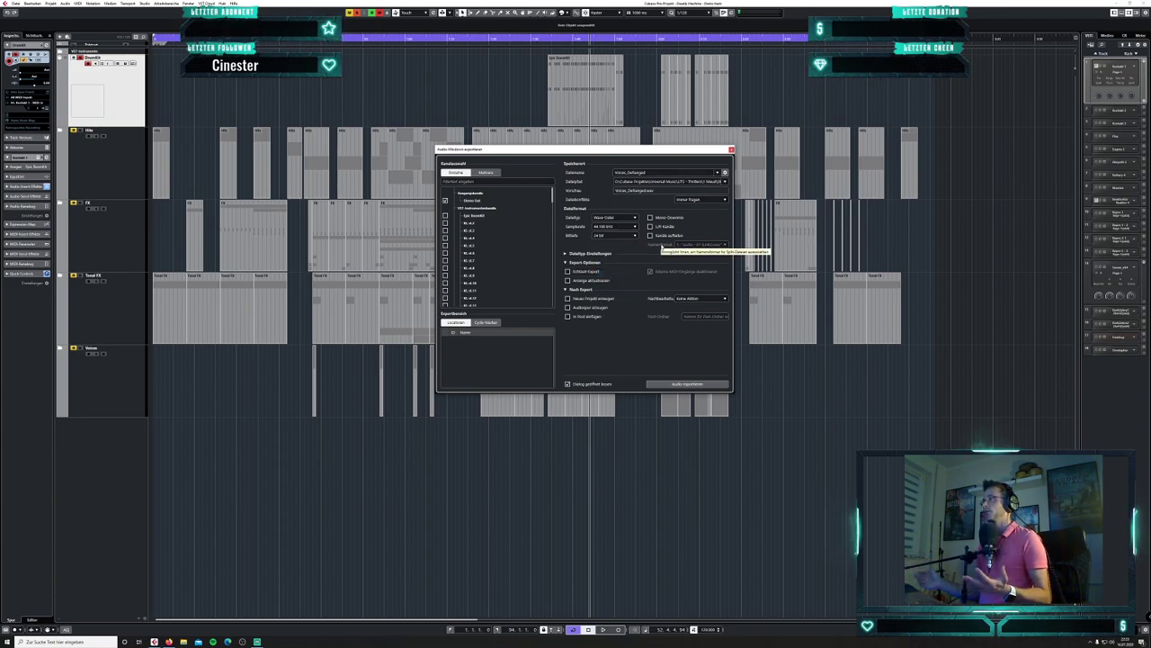
{"action": "left_click", "coordinate": [628, 226]}
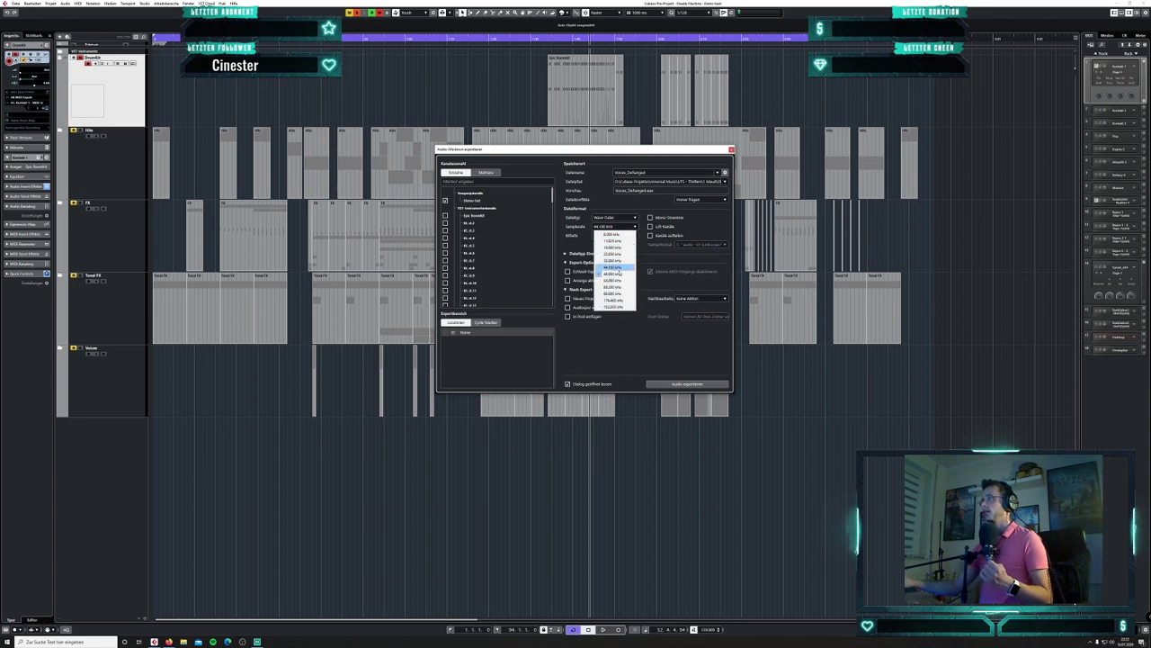
{"action": "left_click", "coordinate": [619, 269]}
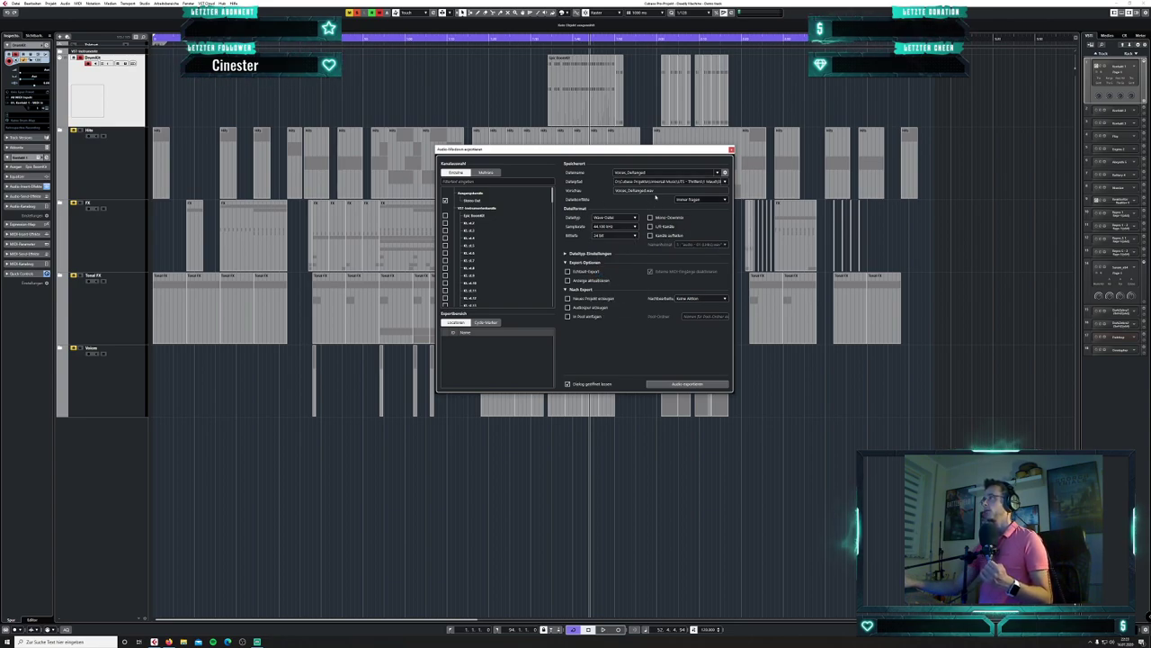
{"action": "left_click", "coordinate": [611, 227]}
{"action": "left_click", "coordinate": [619, 270]}
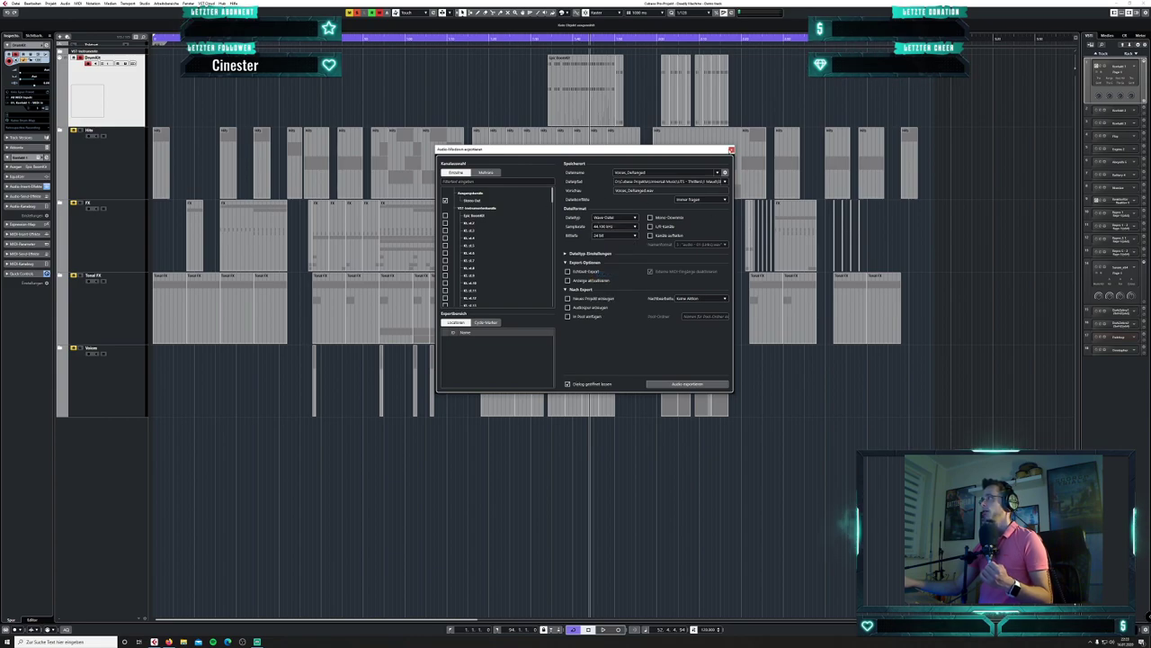
- Close the export dialog, reopen it for a fresh audio mixdown, and shift it slightly across the arrangement
{"action": "left_click", "coordinate": [731, 151]}
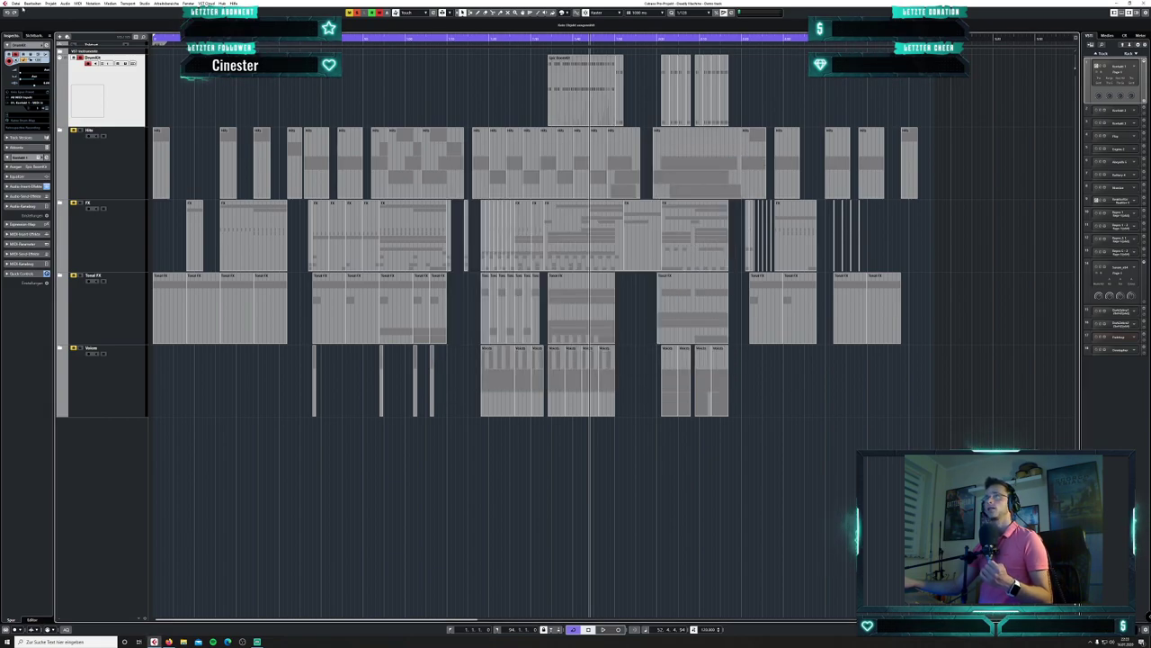
{"action": "left_click", "coordinate": [14, 3]}
{"action": "mouse_move", "coordinate": [54, 97]}
{"action": "left_click", "coordinate": [131, 111]}
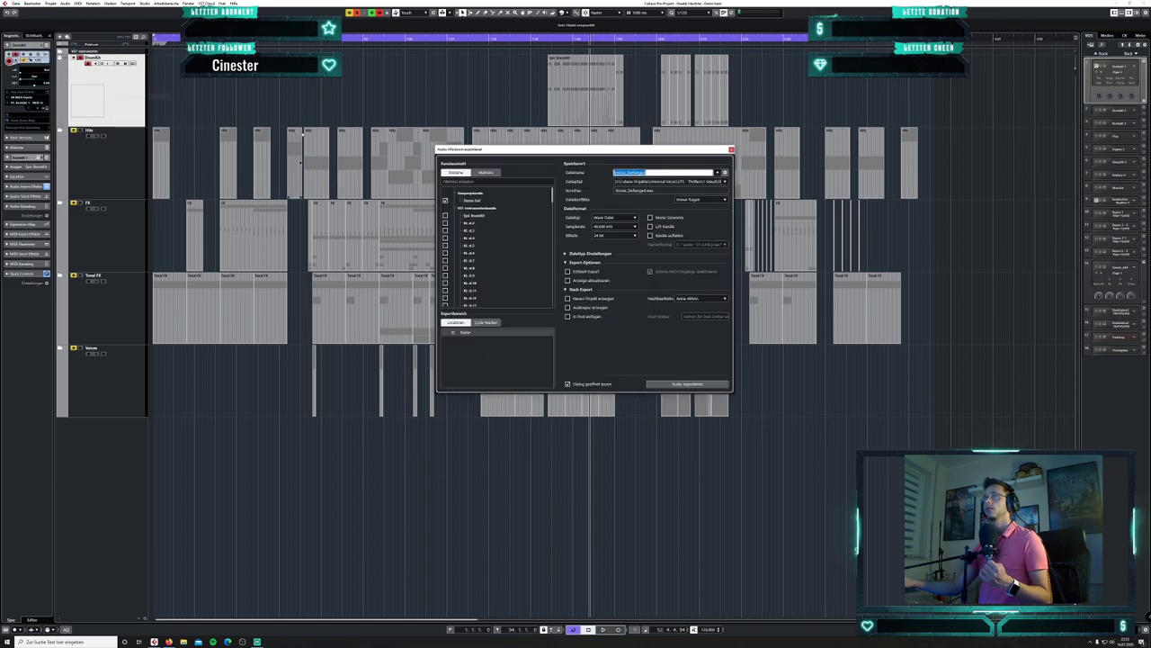
{"action": "left_click_drag", "start_coordinate": [659, 150], "coordinate": [686, 148]}
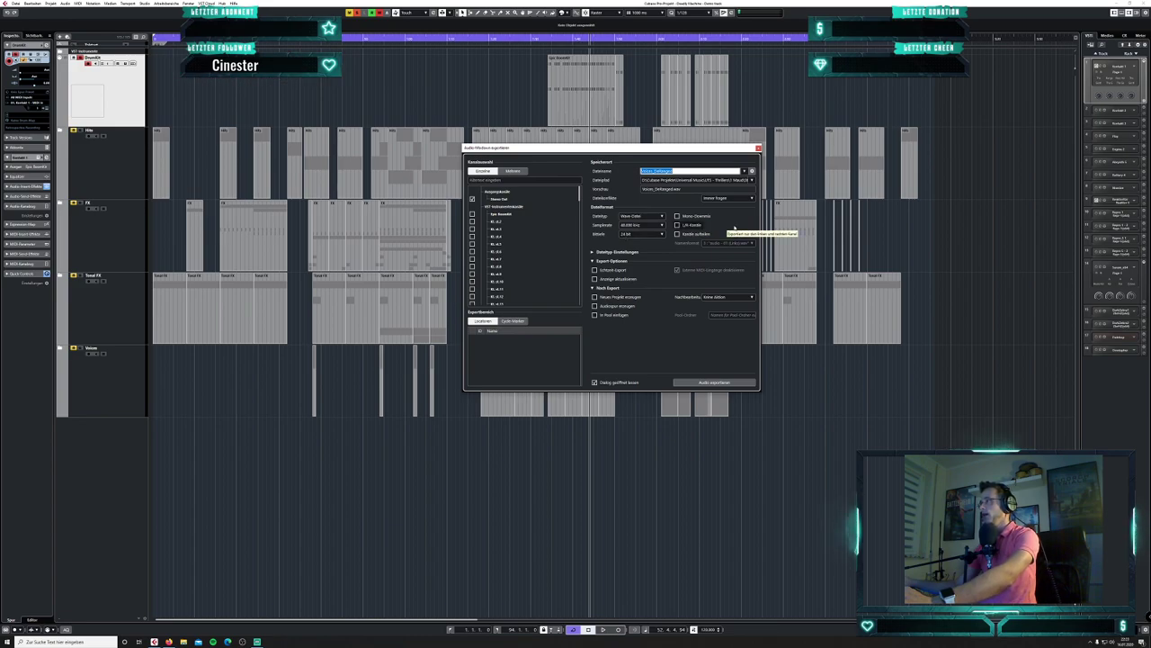
{"action": "left_click", "coordinate": [735, 228]}
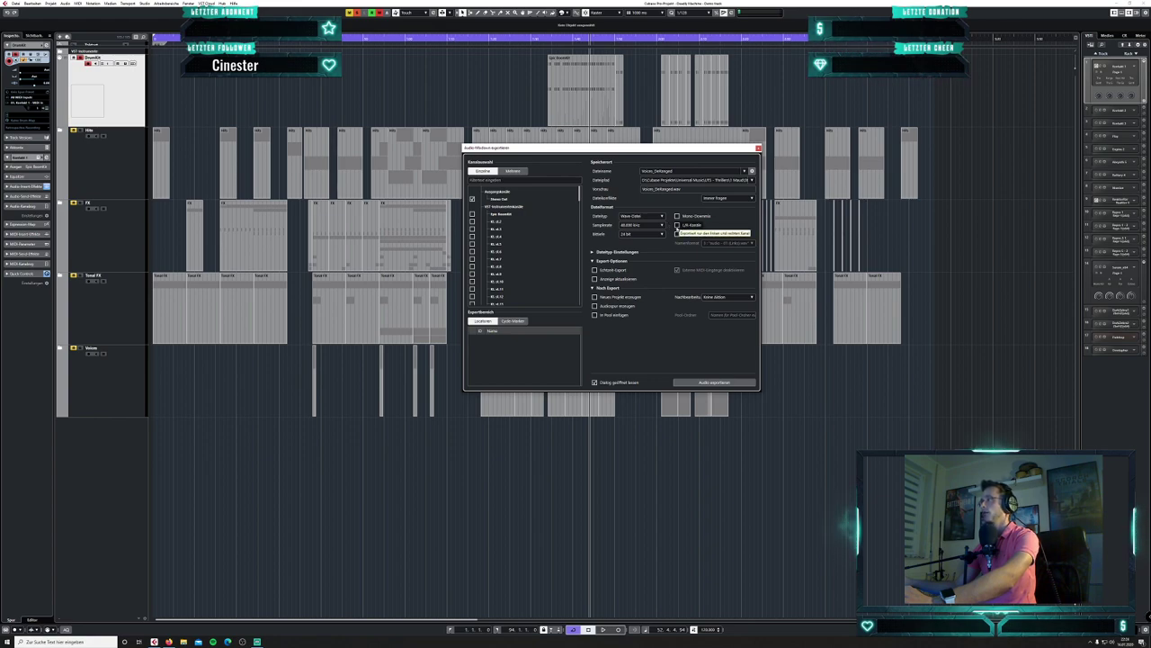
- Demonstrate the L/R channels export option by enabling and disabling it, leaving it disabled
{"action": "left_click", "coordinate": [677, 225]}
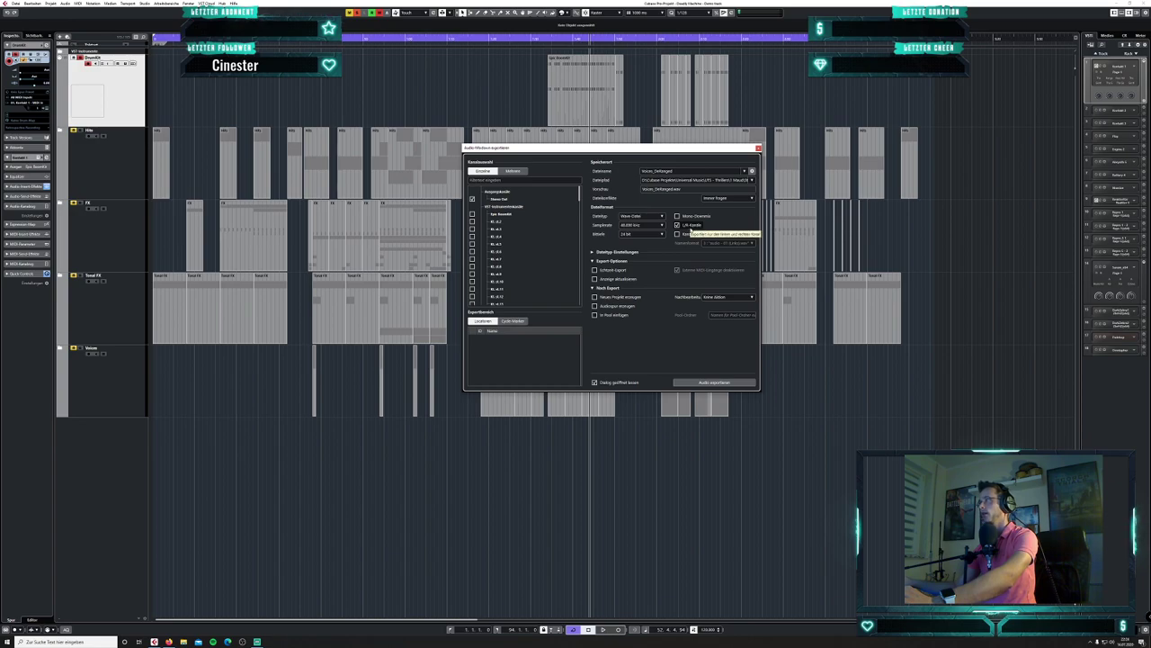
{"action": "left_click", "coordinate": [700, 227]}
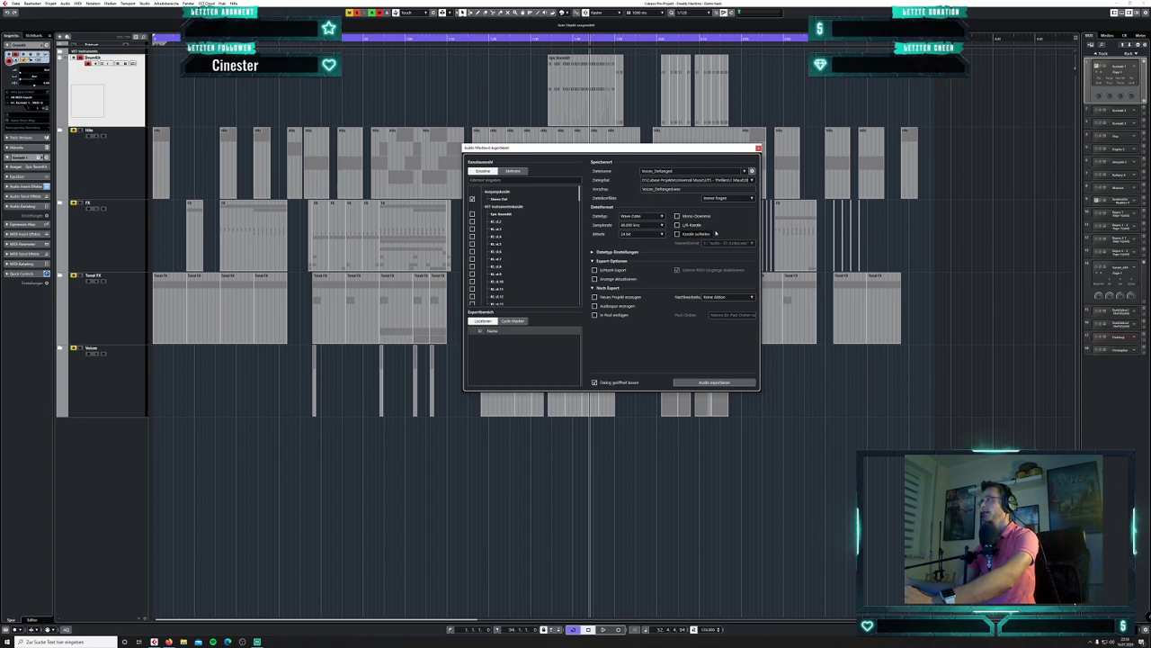
{"action": "left_click", "coordinate": [678, 225]}
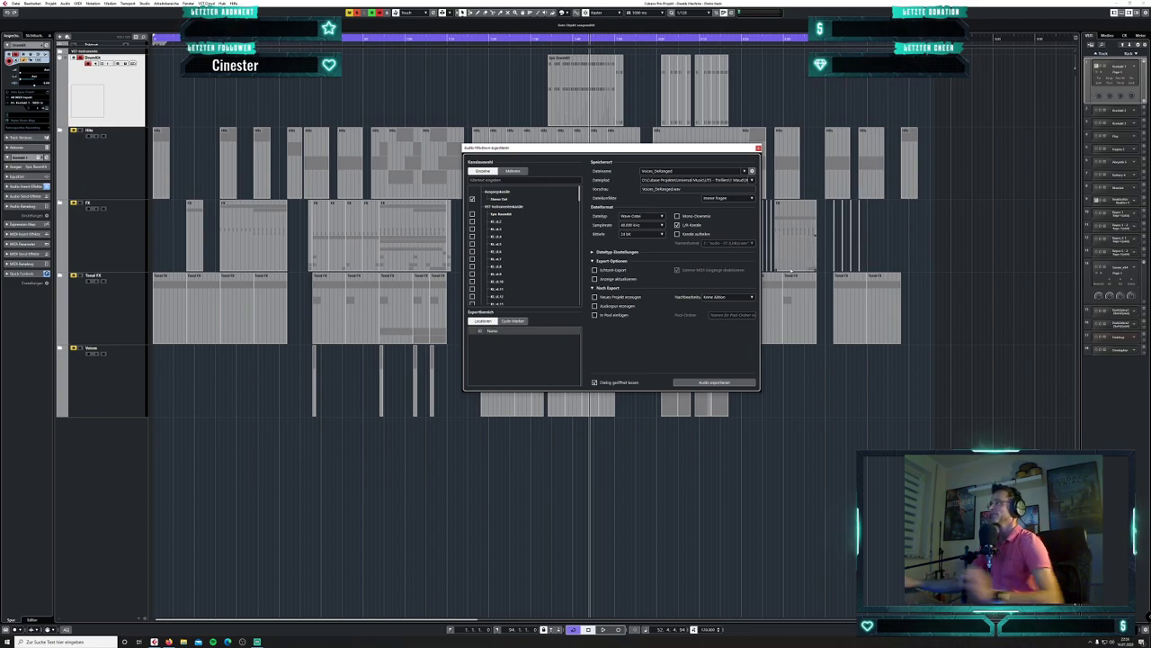
{"action": "left_click", "coordinate": [677, 225]}
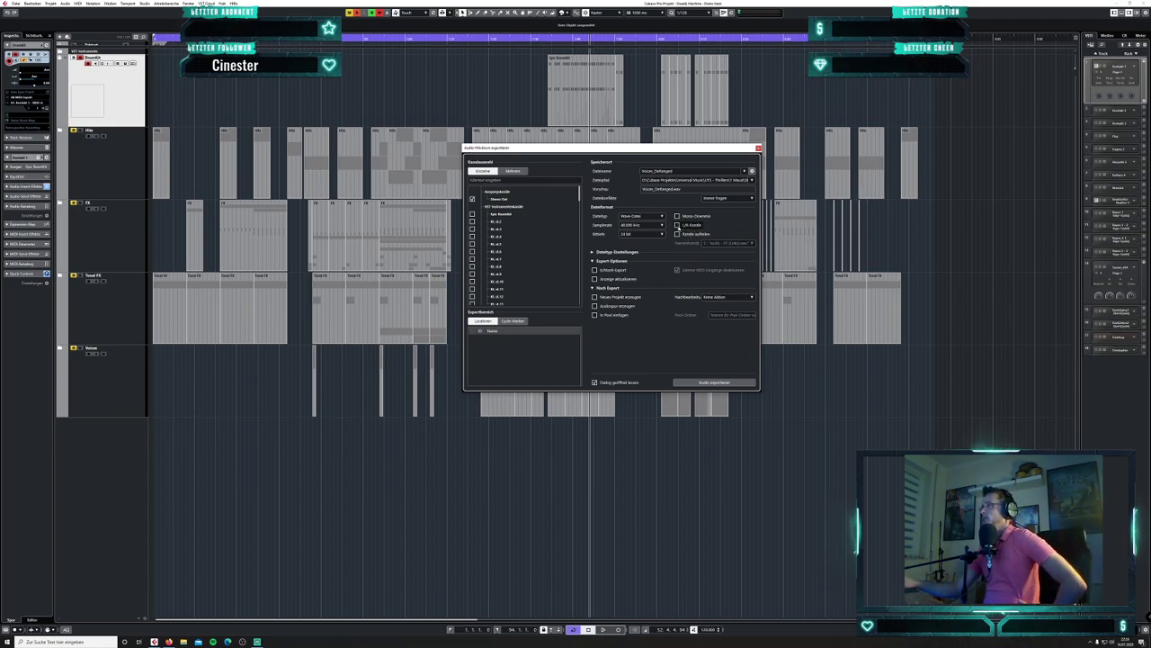
{"action": "left_click", "coordinate": [678, 225]}
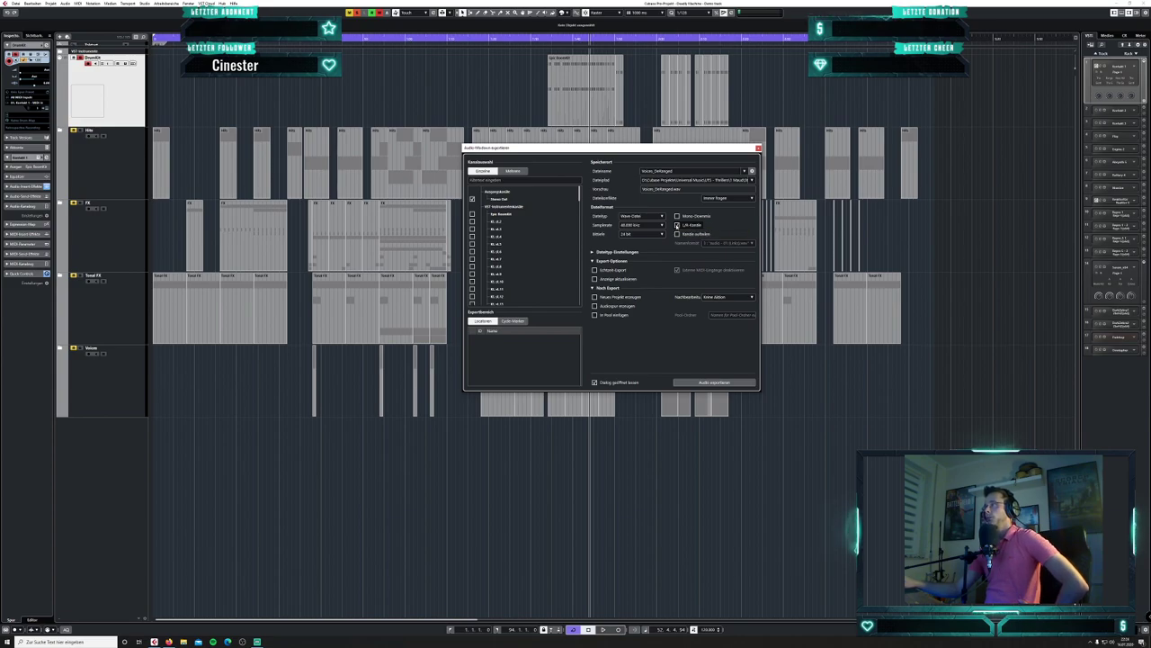
{"action": "left_click", "coordinate": [678, 225]}
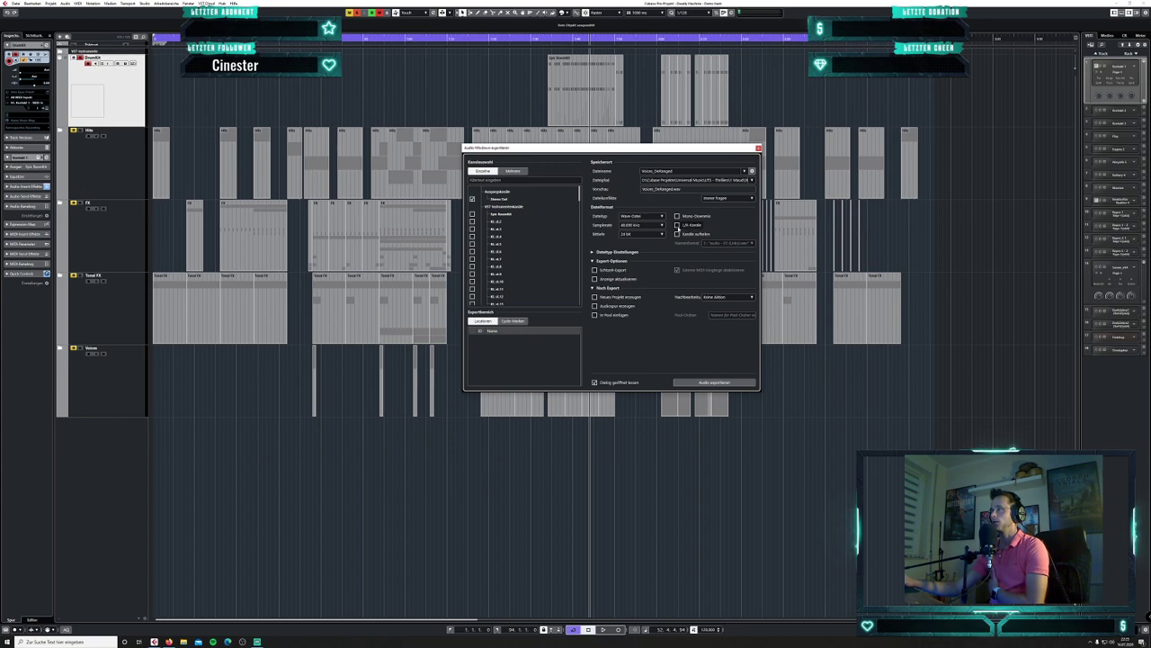
{"action": "left_click", "coordinate": [677, 225]}
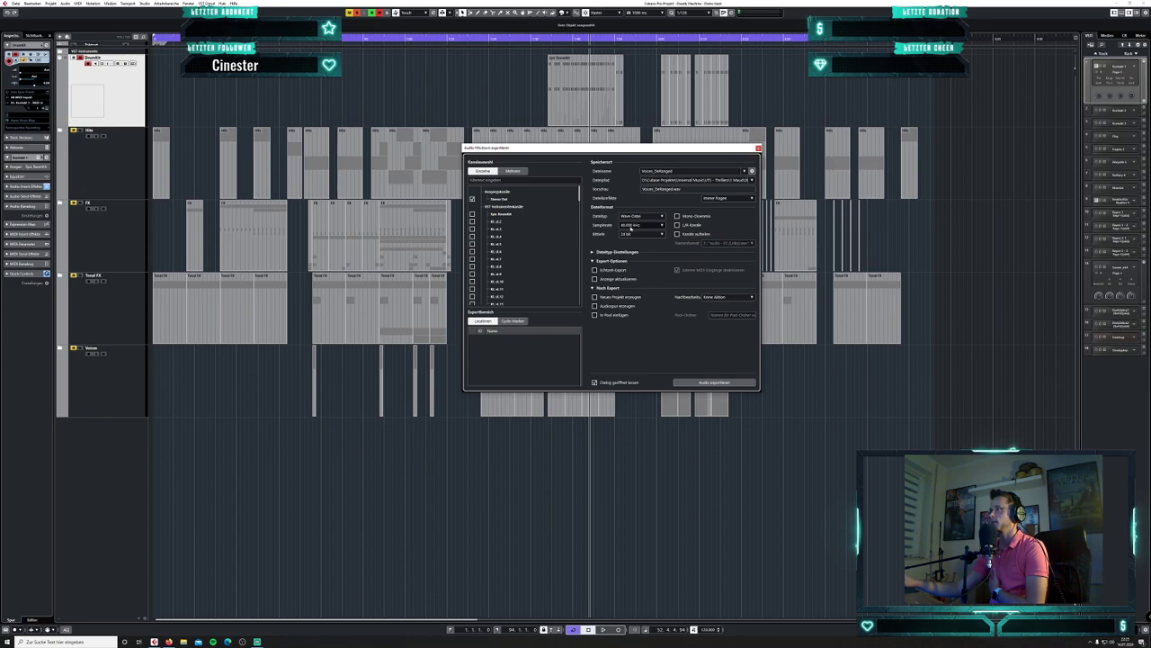
- Move the export dialog away from the tracks and show the time ruler in bars
{"action": "left_click_drag", "start_coordinate": [682, 150], "coordinate": [780, 437]}
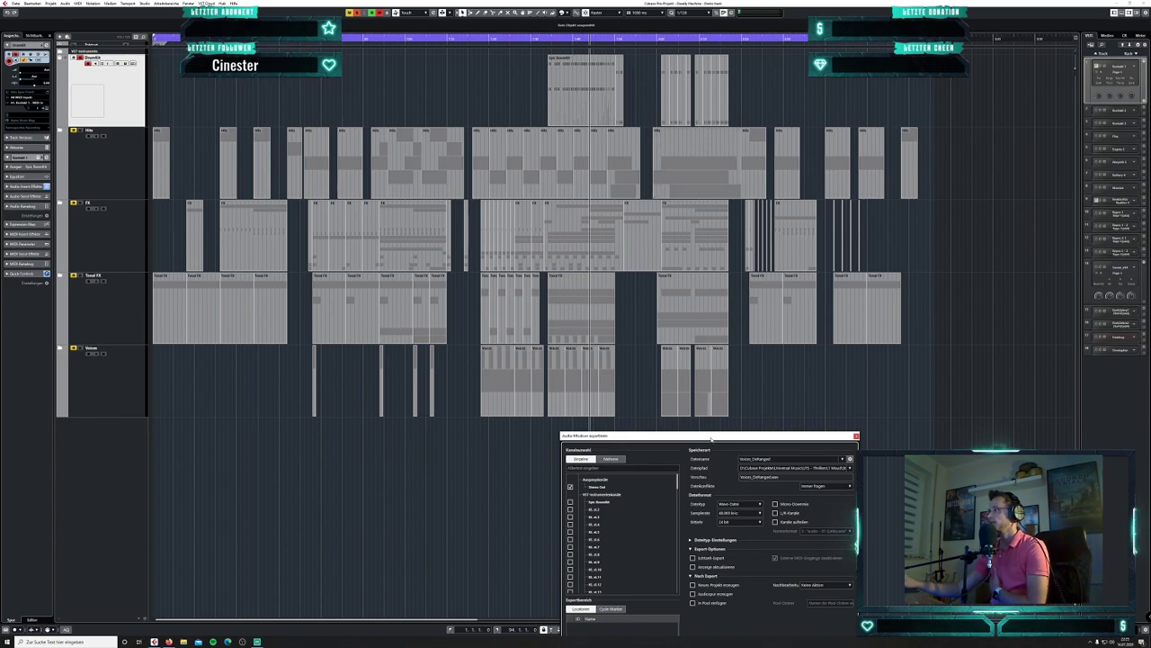
{"action": "left_click_drag", "start_coordinate": [710, 436], "coordinate": [934, 269]}
{"action": "left_click", "coordinate": [646, 630]}
{"action": "left_click", "coordinate": [664, 602]}
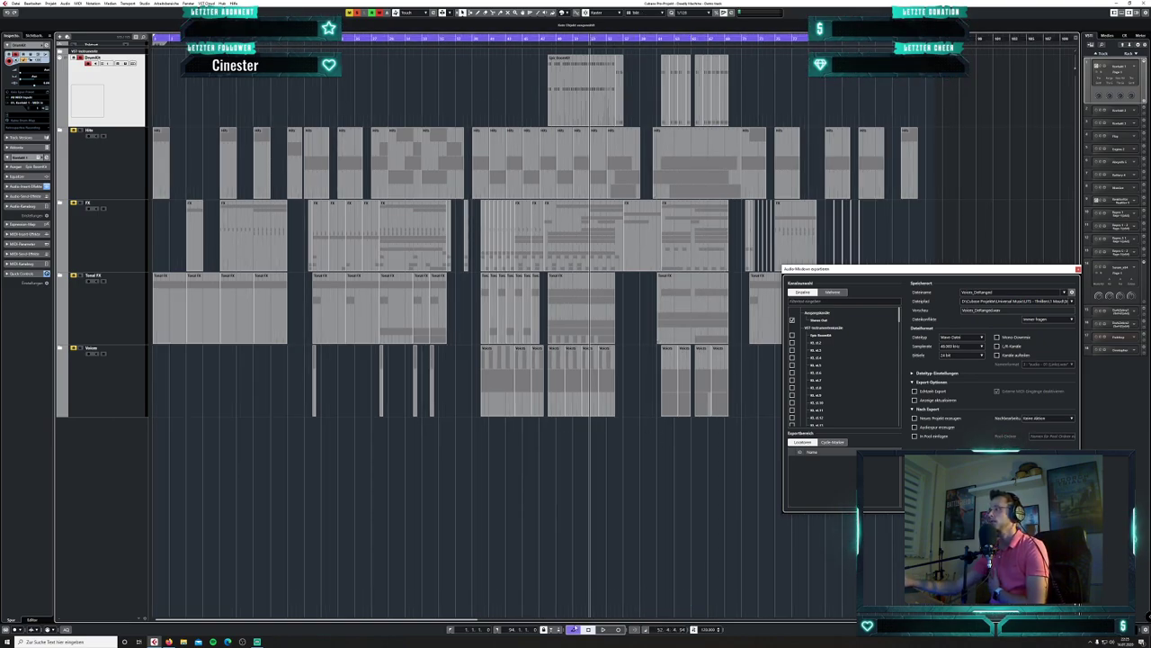
- Switch the cycle range over the arrangement on and off repeatedly, leaving it off
{"action": "left_click", "coordinate": [573, 630]}
{"action": "left_click", "coordinate": [573, 630]}
{"action": "left_click", "coordinate": [573, 630]}
{"action": "left_click", "coordinate": [573, 629]}
{"action": "left_click", "coordinate": [573, 630]}
{"action": "left_click", "coordinate": [573, 630]}
{"action": "left_click", "coordinate": [573, 630]}
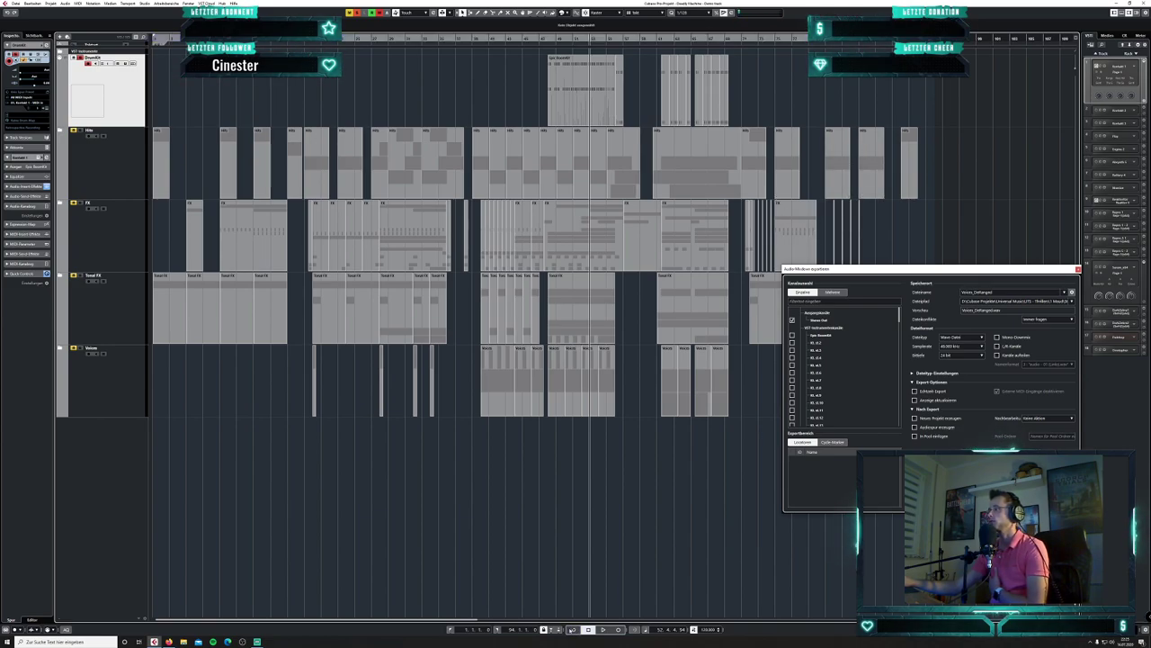
- Toggle the cycle again, play the arrangement briefly around bar 52, and stop playback
{"action": "key", "text": "KP_Divide"}
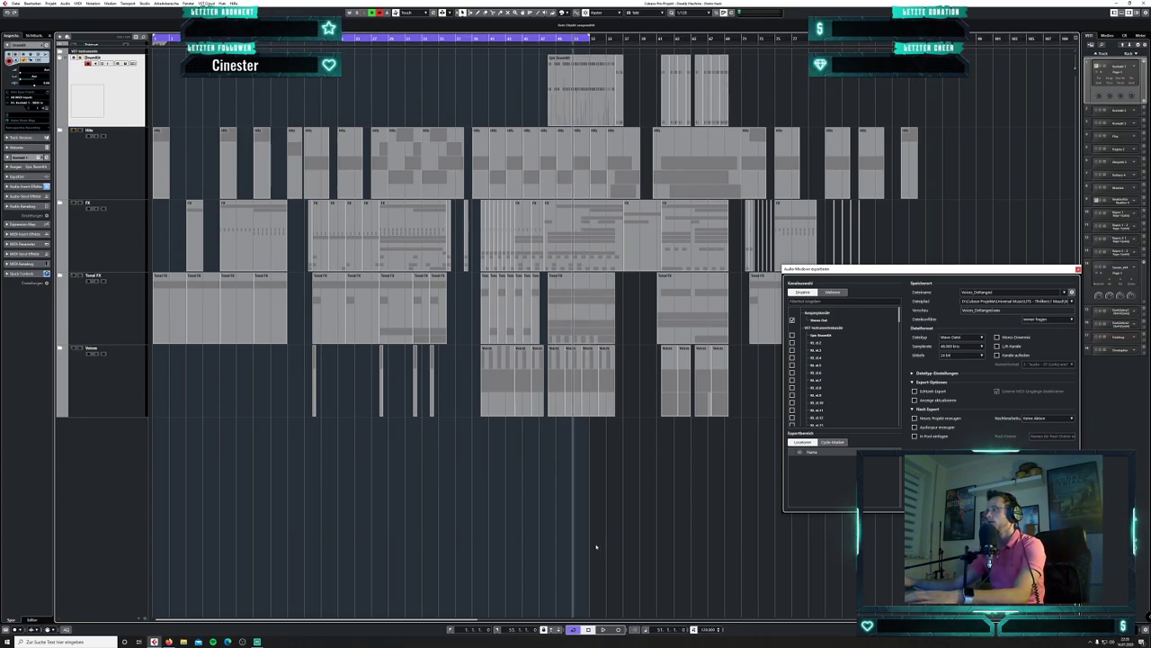
{"action": "key", "text": "space"}
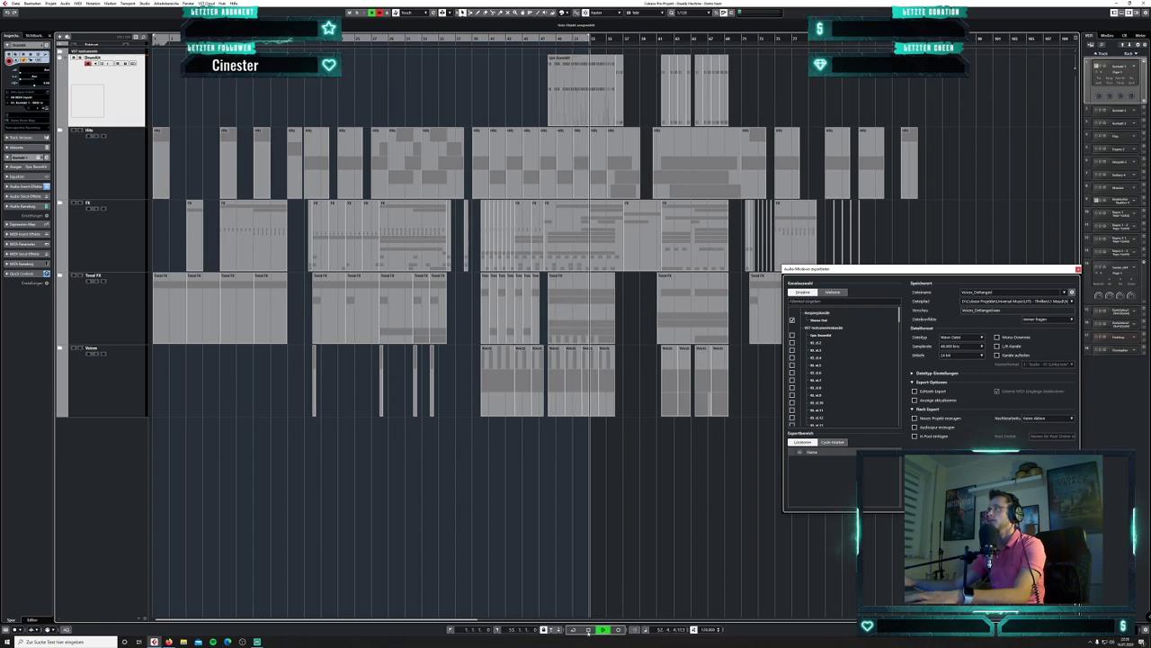
{"action": "left_click", "coordinate": [589, 628]}
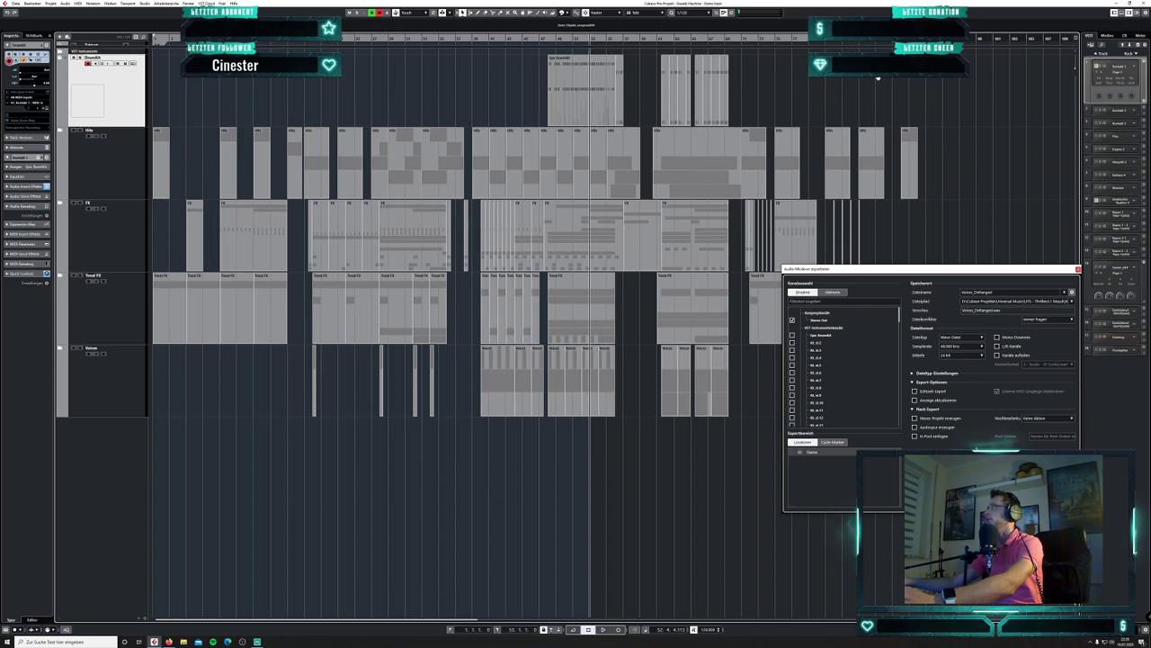
- Move the export dialog lower, and expand the Hits folder to show its tracks at a closer horizontal zoom
{"action": "left_click_drag", "start_coordinate": [1015, 270], "coordinate": [944, 404]}
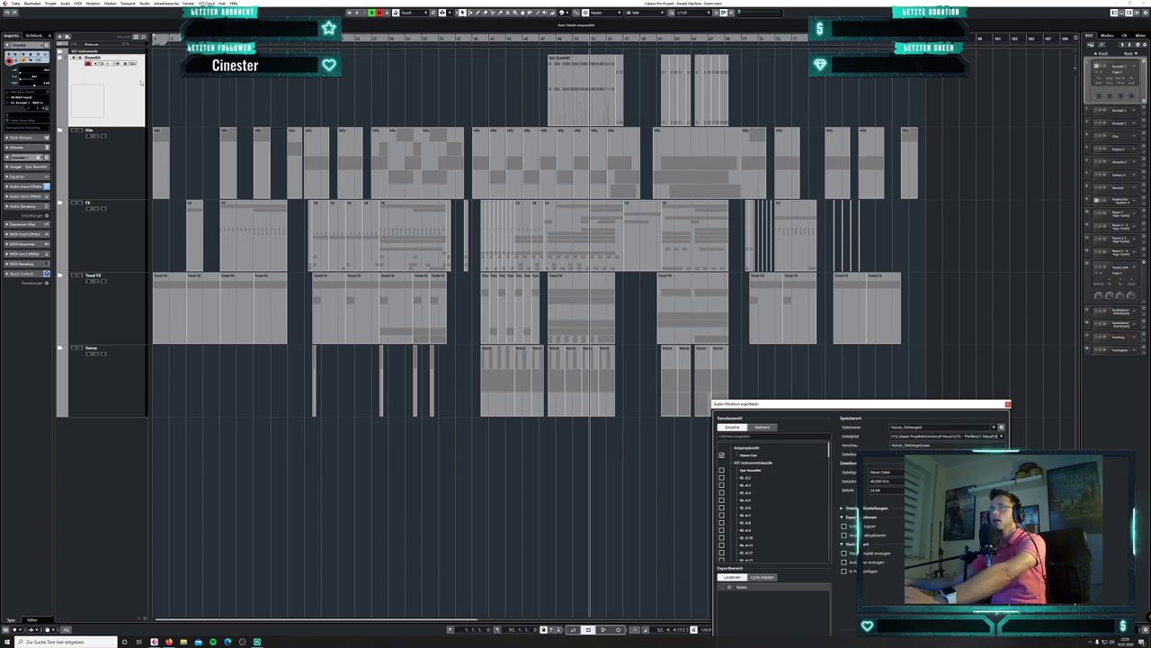
{"action": "left_click", "coordinate": [61, 131]}
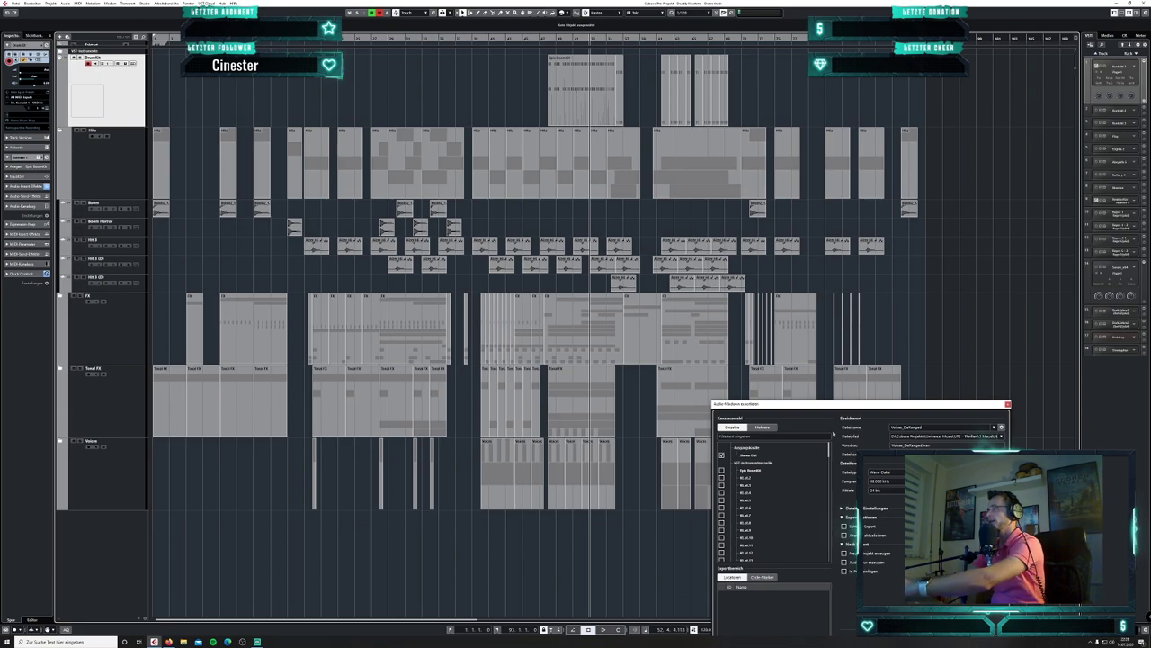
{"action": "key", "text": "h"}
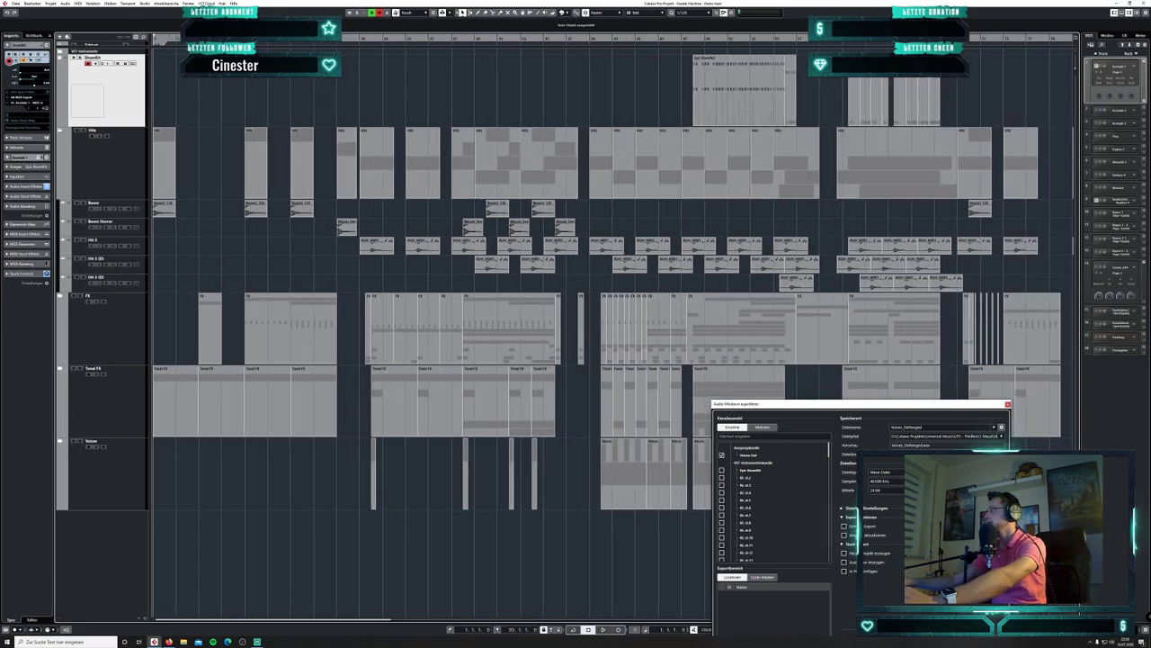
- Close the audio export dialog and show the time ruler in seconds at the start of the arrangement
{"action": "left_click", "coordinate": [1008, 405]}
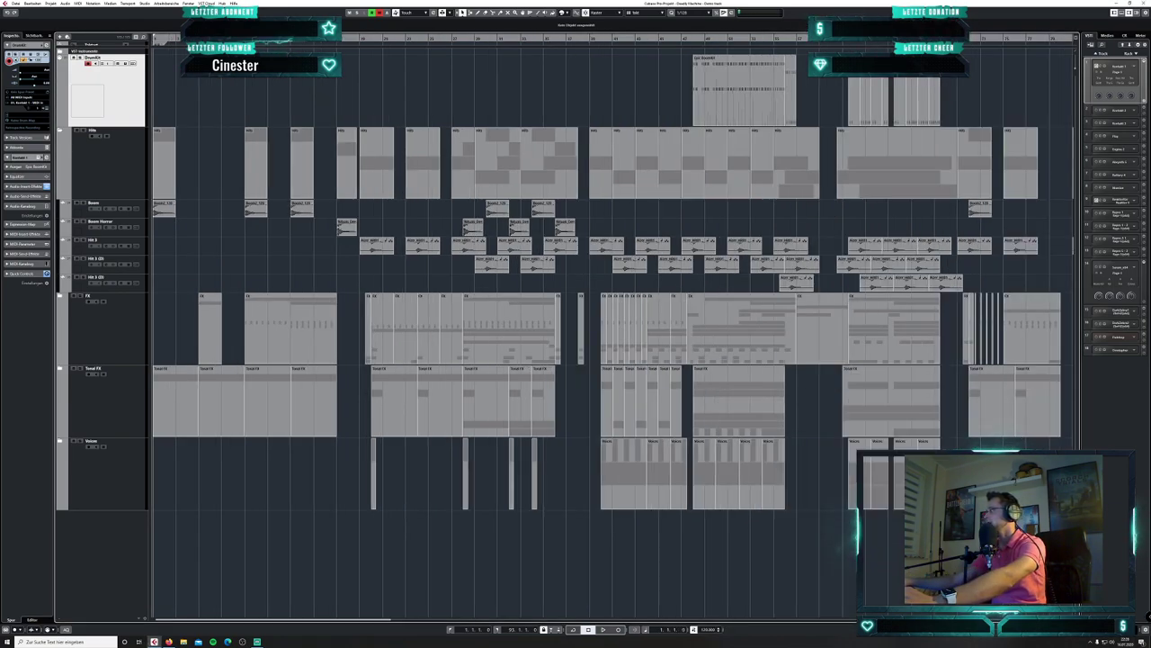
{"action": "key", "text": "h"}
{"action": "key", "text": "h"}
{"action": "key", "text": "h"}
{"action": "key", "text": "h"}
{"action": "key", "text": "h"}
{"action": "key", "text": "h"}
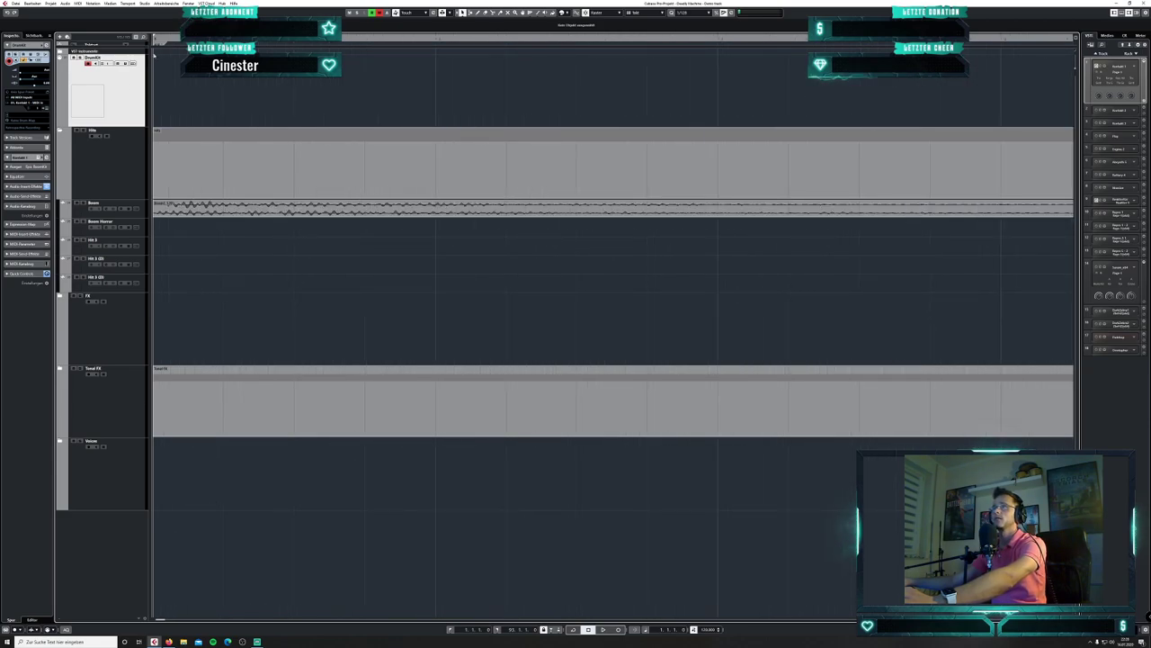
{"action": "left_click", "coordinate": [646, 631]}
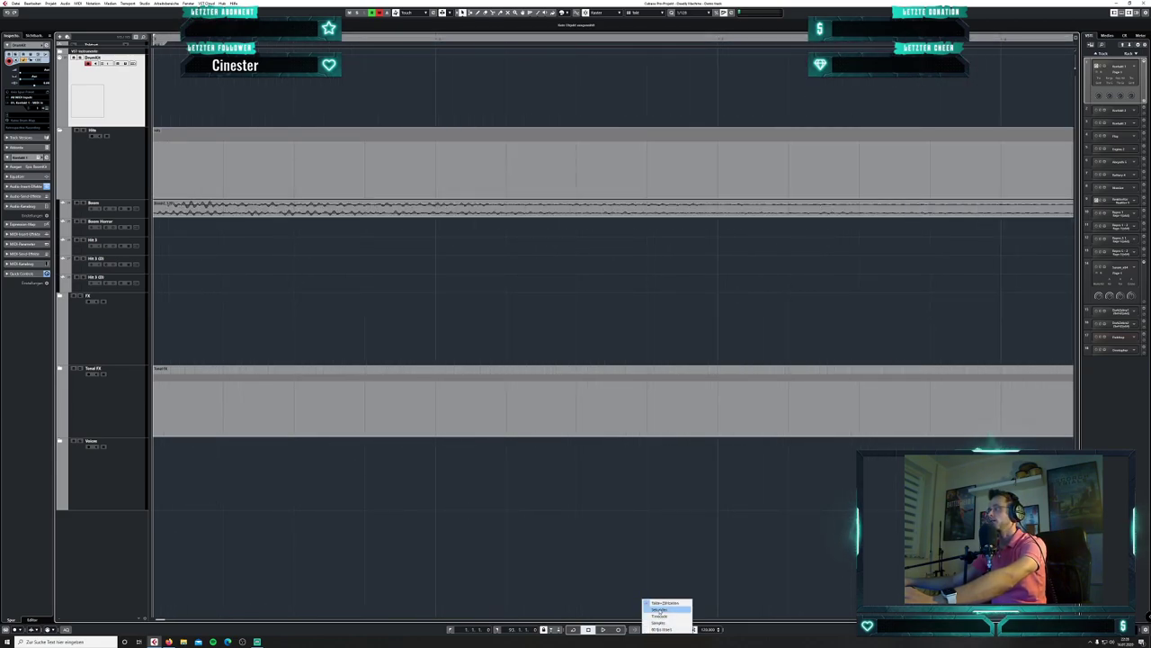
{"action": "left_click", "coordinate": [661, 609]}
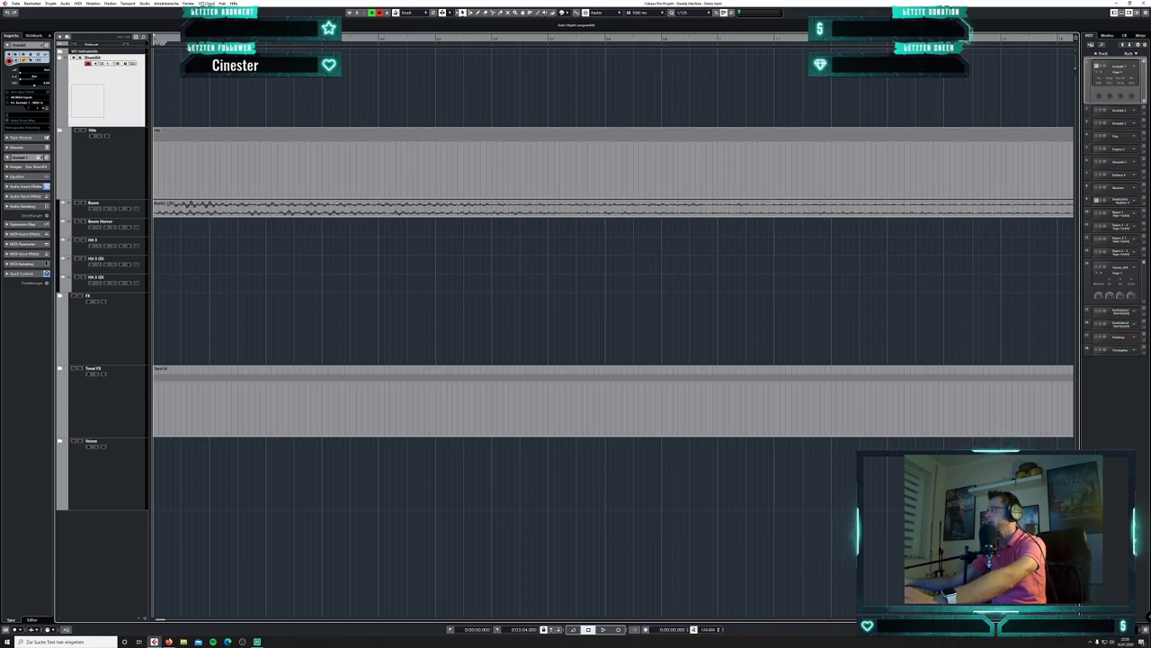
- Collapse the Hits folder and select all events across the whole arrangement
{"action": "key", "text": "g"}
{"action": "key", "text": "g"}
{"action": "key", "text": "g"}
{"action": "key", "text": "g"}
{"action": "key", "text": "g"}
{"action": "key", "text": "g"}
{"action": "key", "text": "h"}
{"action": "key", "text": "h"}
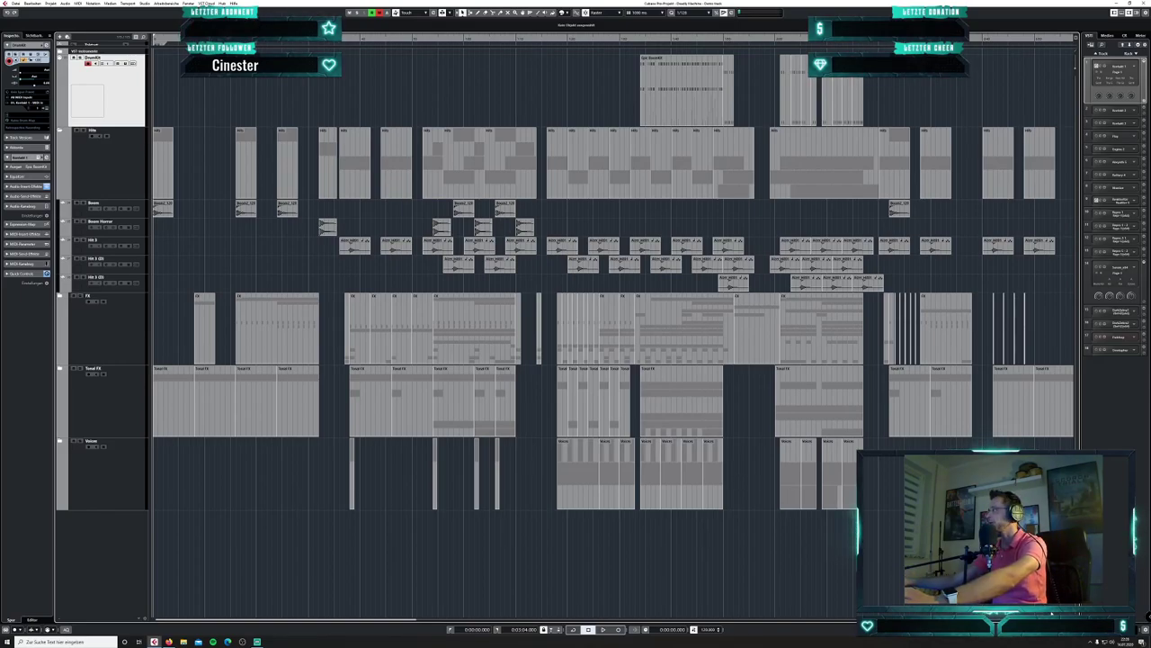
{"action": "key", "text": "g"}
{"action": "key", "text": "g"}
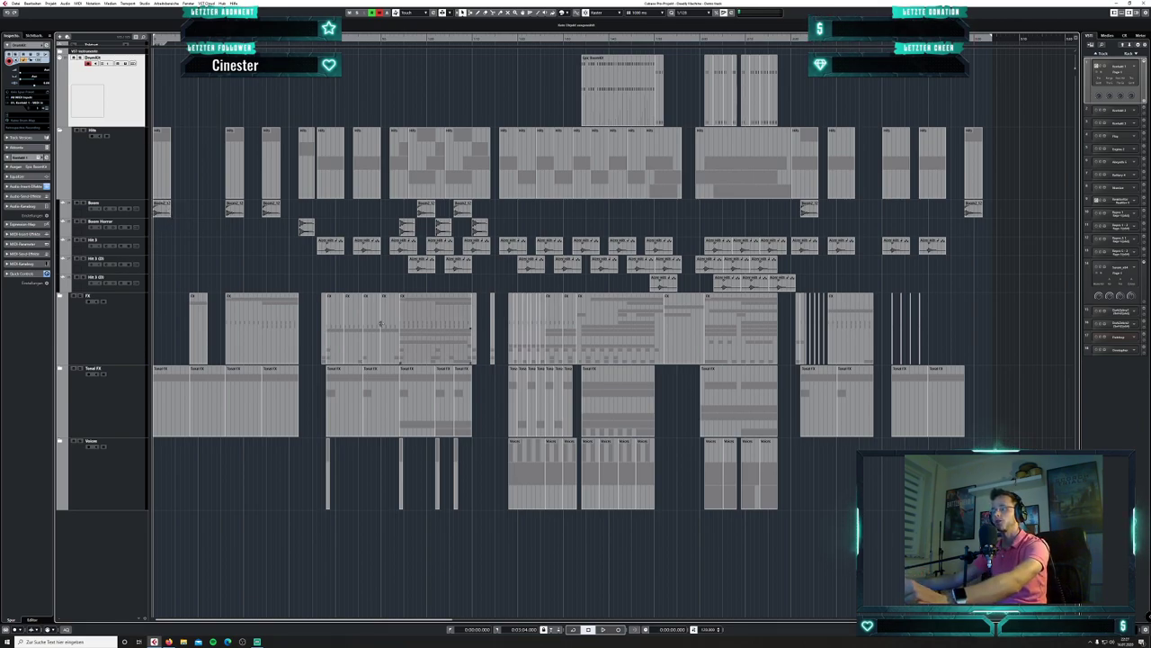
{"action": "left_click", "coordinate": [60, 131]}
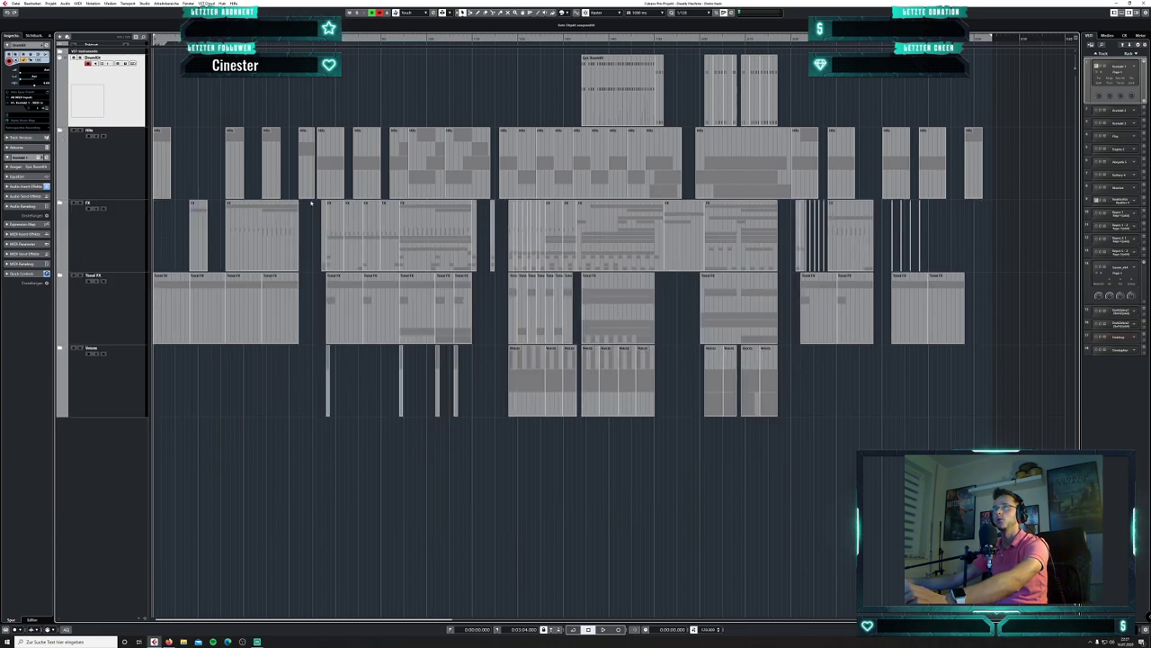
{"action": "left_click", "coordinate": [498, 416]}
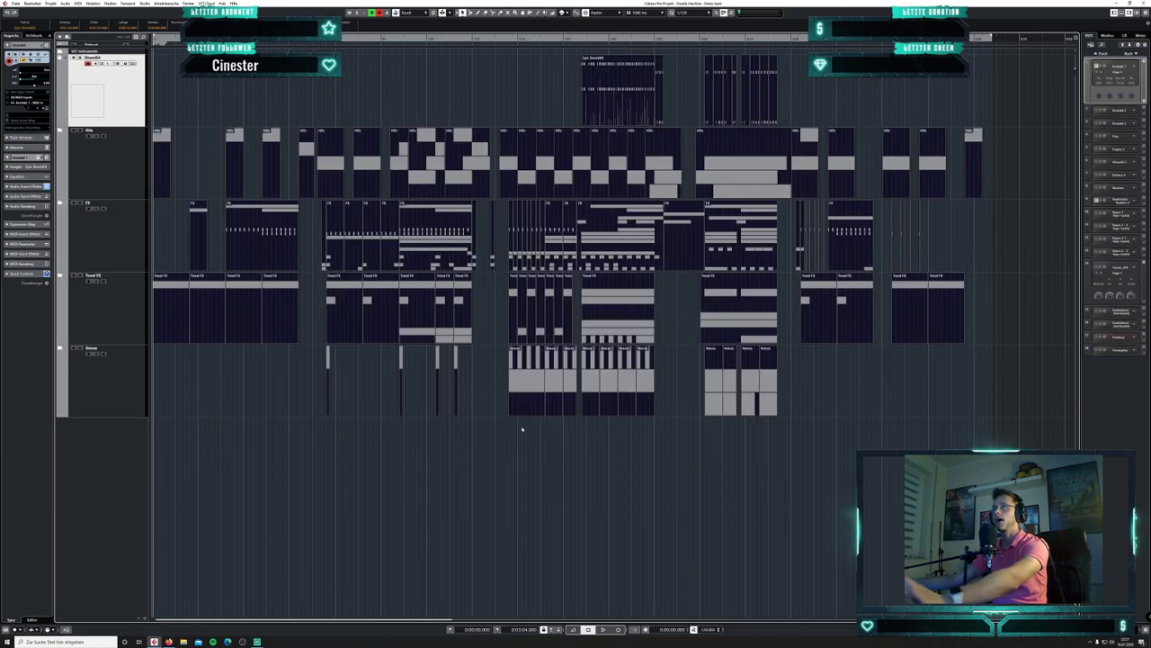
- Show the time ruler in bars and beats, and make the grid follow the quantize value, set to 1/8
{"action": "left_click", "coordinate": [646, 629]}
{"action": "left_click", "coordinate": [674, 605]}
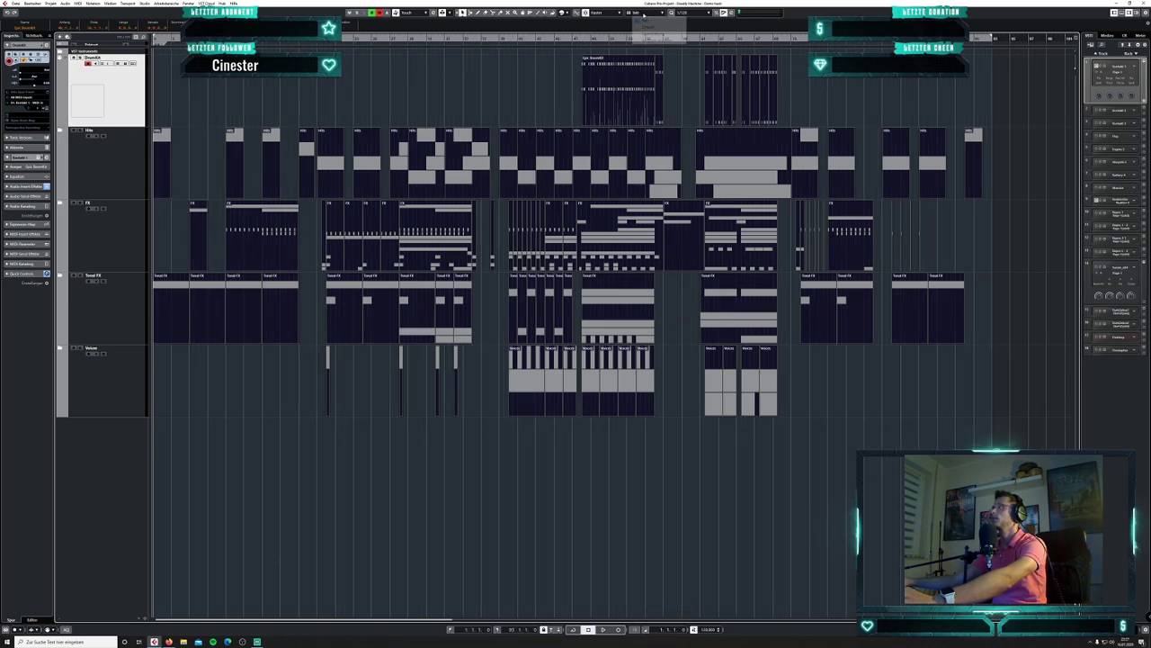
{"action": "left_click", "coordinate": [644, 12]}
{"action": "left_click", "coordinate": [653, 36]}
{"action": "left_click", "coordinate": [688, 12]}
{"action": "left_click", "coordinate": [690, 15]}
{"action": "left_click", "coordinate": [691, 13]}
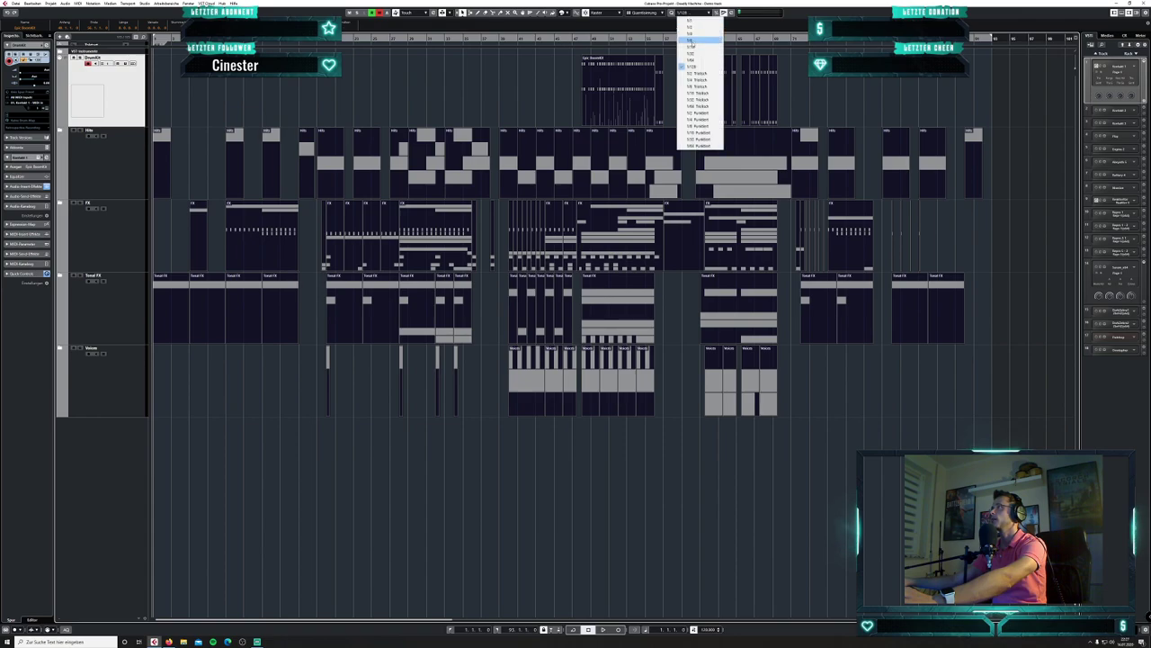
{"action": "left_click", "coordinate": [694, 40]}
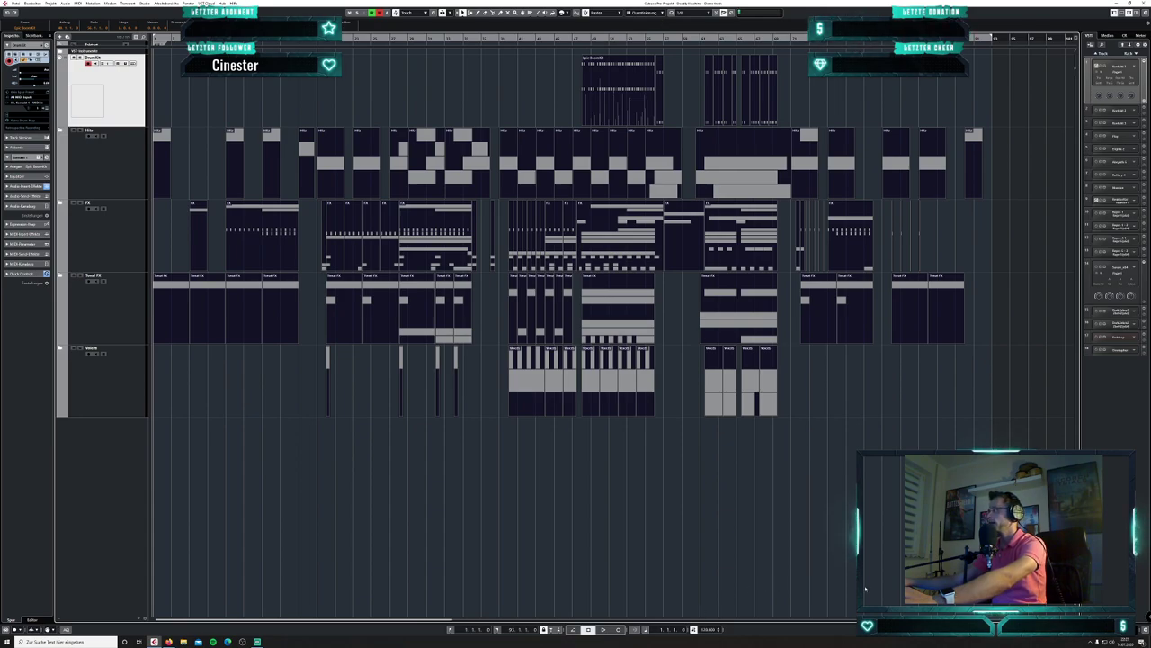
- Shift all selected events one 1/8 note later in the timeline and play the beginning briefly
{"action": "key", "text": "h"}
{"action": "key", "text": "h"}
{"action": "key", "text": "h"}
{"action": "key", "text": "h"}
{"action": "key", "text": "h"}
{"action": "key", "text": "h"}
{"action": "key", "text": "h"}
{"action": "key", "text": "h"}
{"action": "key", "text": "h"}
{"action": "key", "text": "h"}
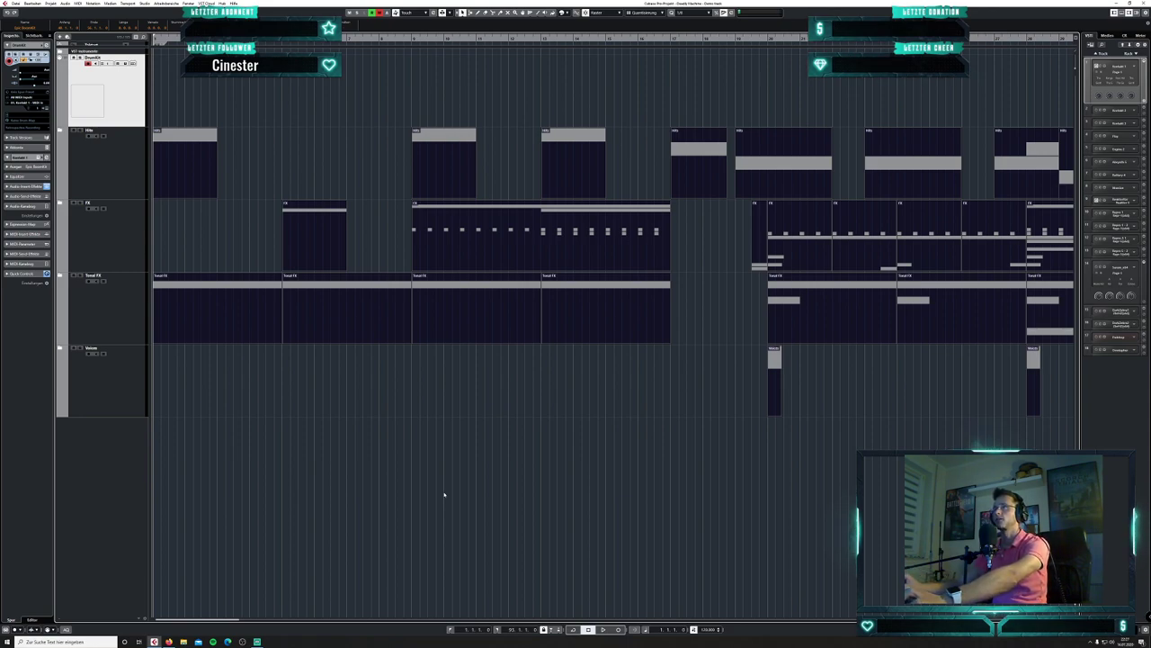
{"action": "left_click", "coordinate": [242, 622]}
{"action": "left_click_drag", "start_coordinate": [242, 622], "coordinate": [159, 609]}
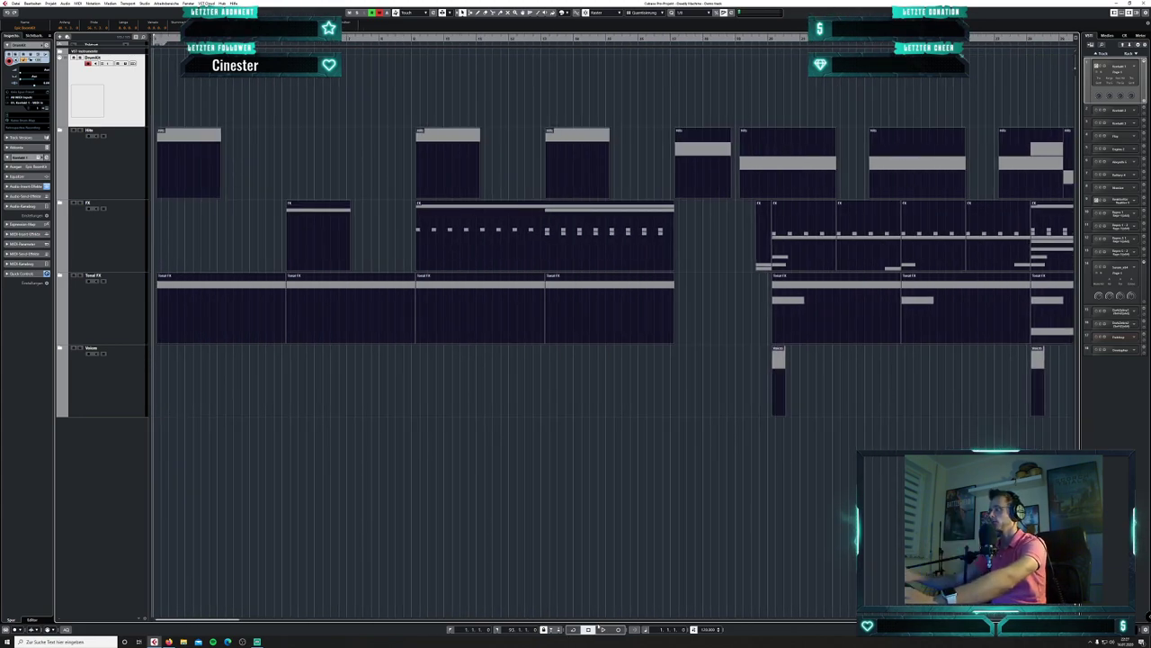
{"action": "left_click", "coordinate": [603, 629]}
{"action": "left_click", "coordinate": [590, 629]}
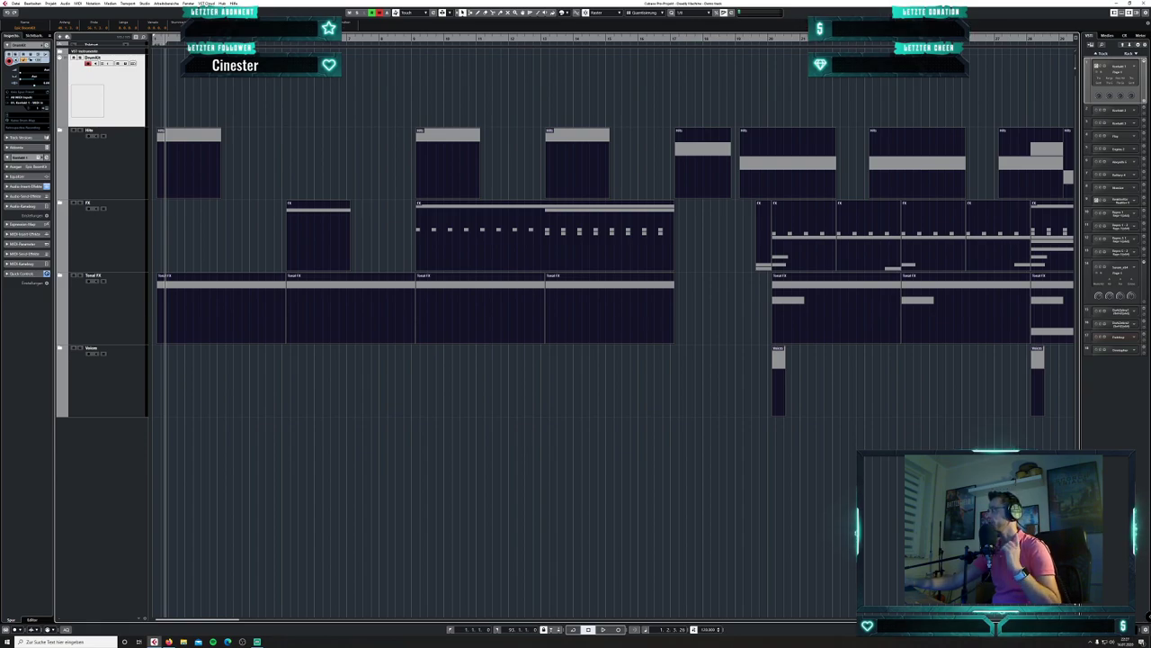
- Deselect all events, and play the arrangement's ending from about bar 90, stopping around bar 92
{"action": "scroll", "coordinate": [852, 293], "scroll_direction": "down", "scroll_amount": 8}
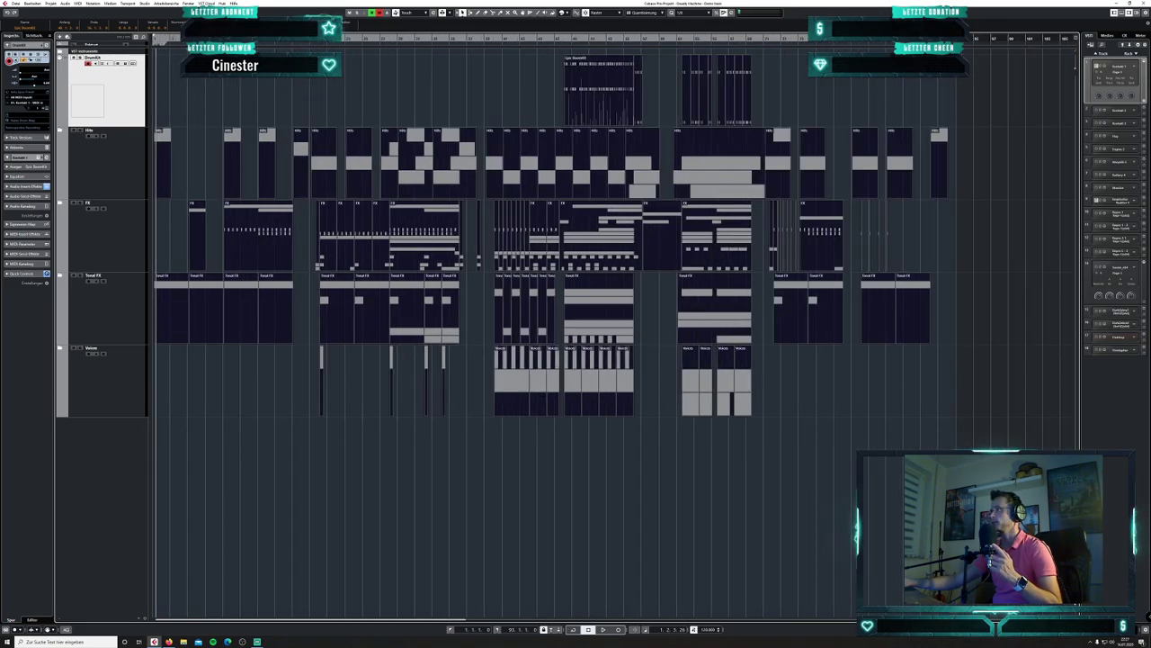
{"action": "left_click", "coordinate": [815, 38]}
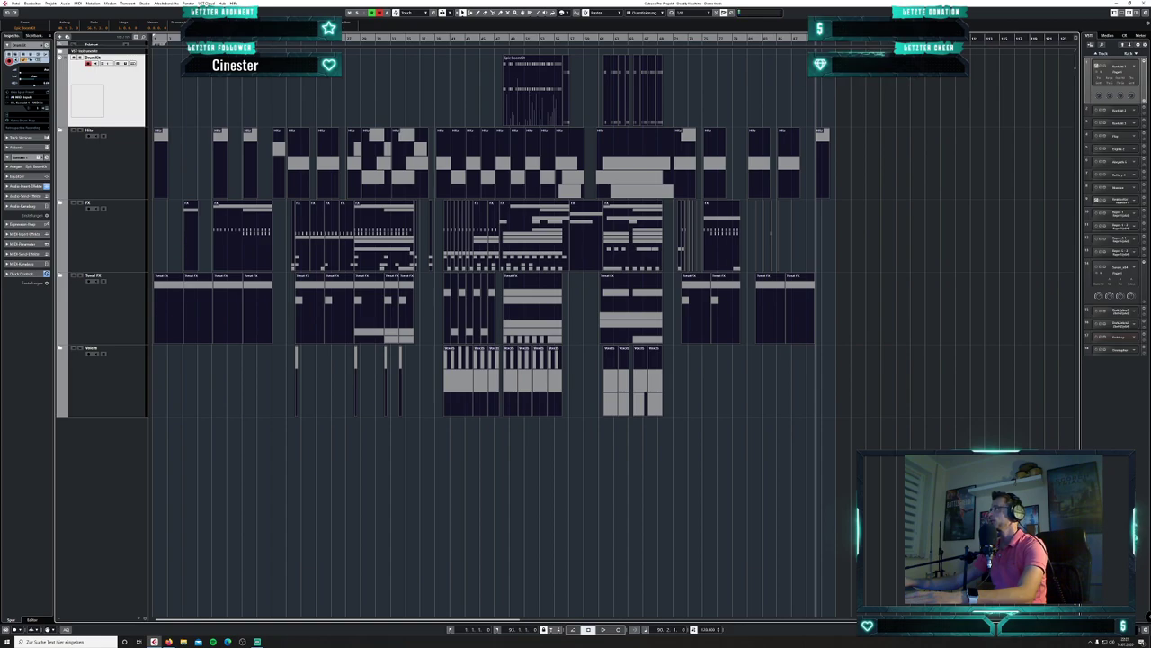
{"action": "key", "text": "ctrl+a"}
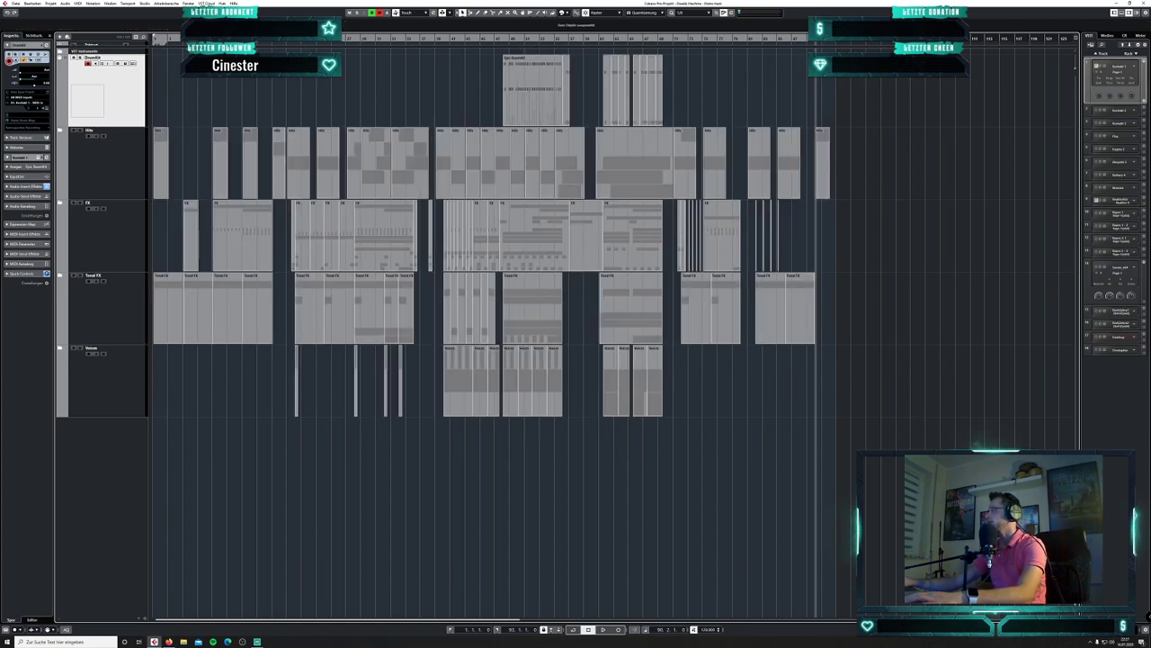
{"action": "key", "text": "h"}
{"action": "key", "text": "h"}
{"action": "key", "text": "space"}
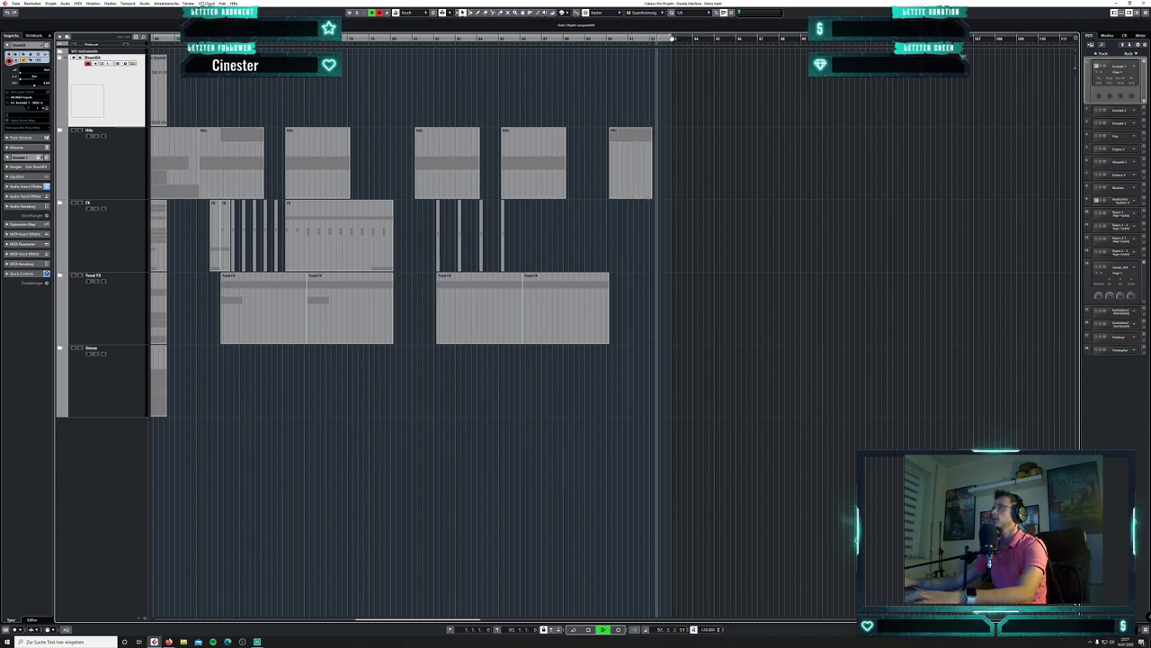
{"action": "key", "text": "space"}
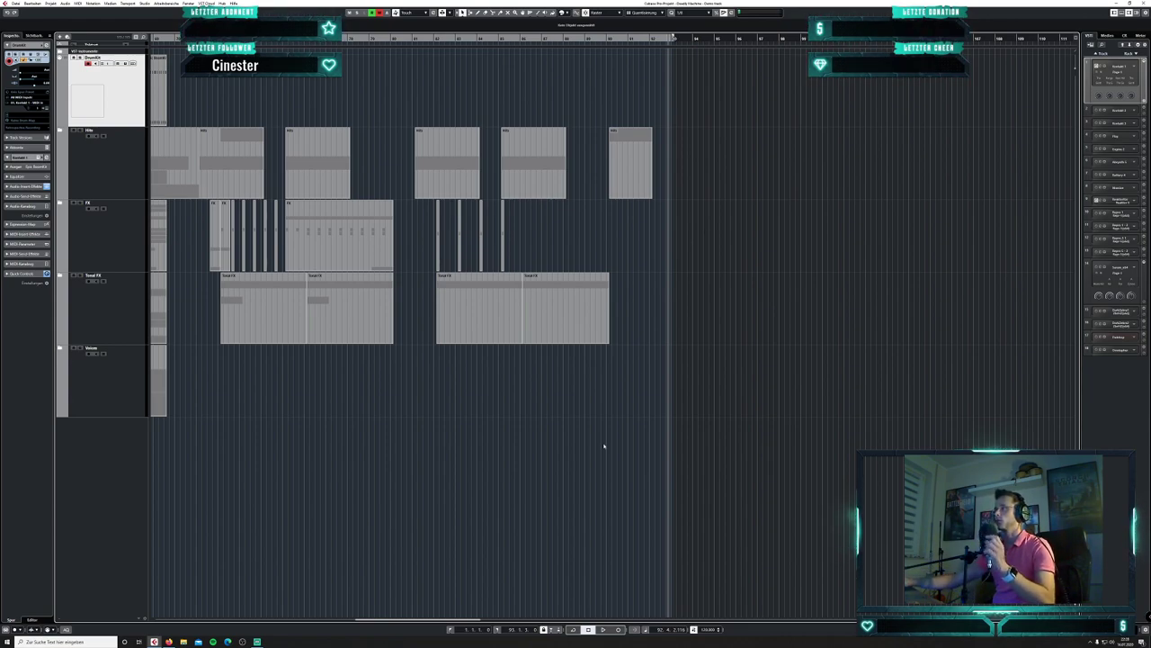
- Return to the project start, activate the cycle, and place the cursor at the beginning of the first events
{"action": "left_click_drag", "start_coordinate": [481, 621], "coordinate": [272, 595]}
{"action": "left_click_drag", "start_coordinate": [1049, 619], "coordinate": [1037, 619]}
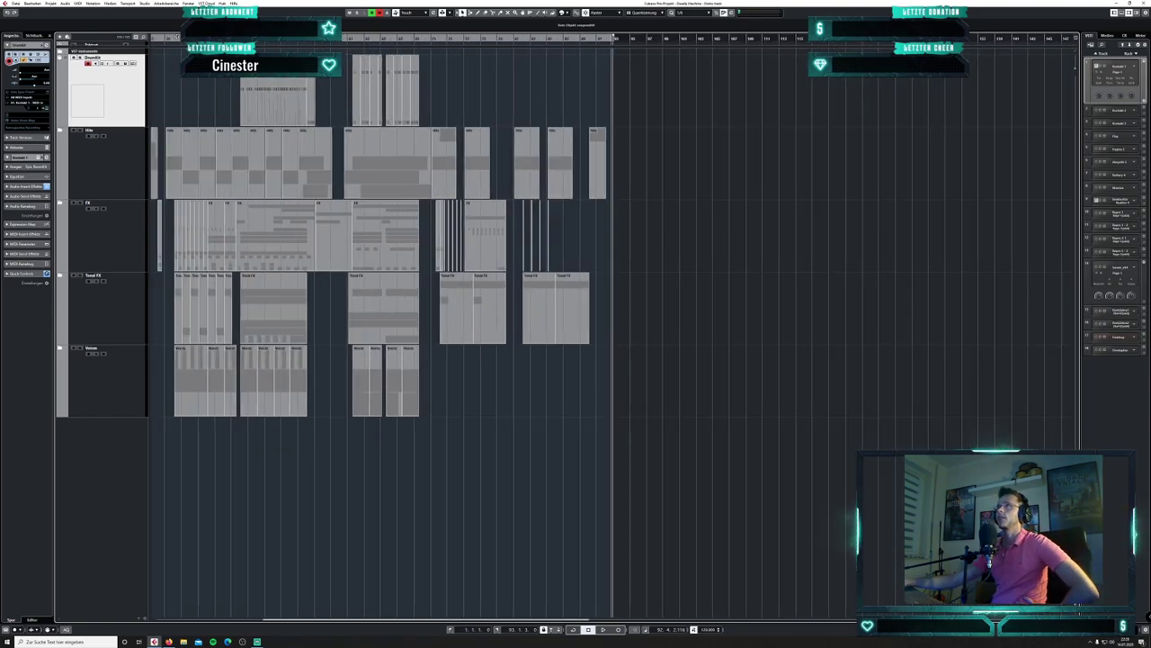
{"action": "left_click_drag", "start_coordinate": [409, 621], "coordinate": [342, 546]}
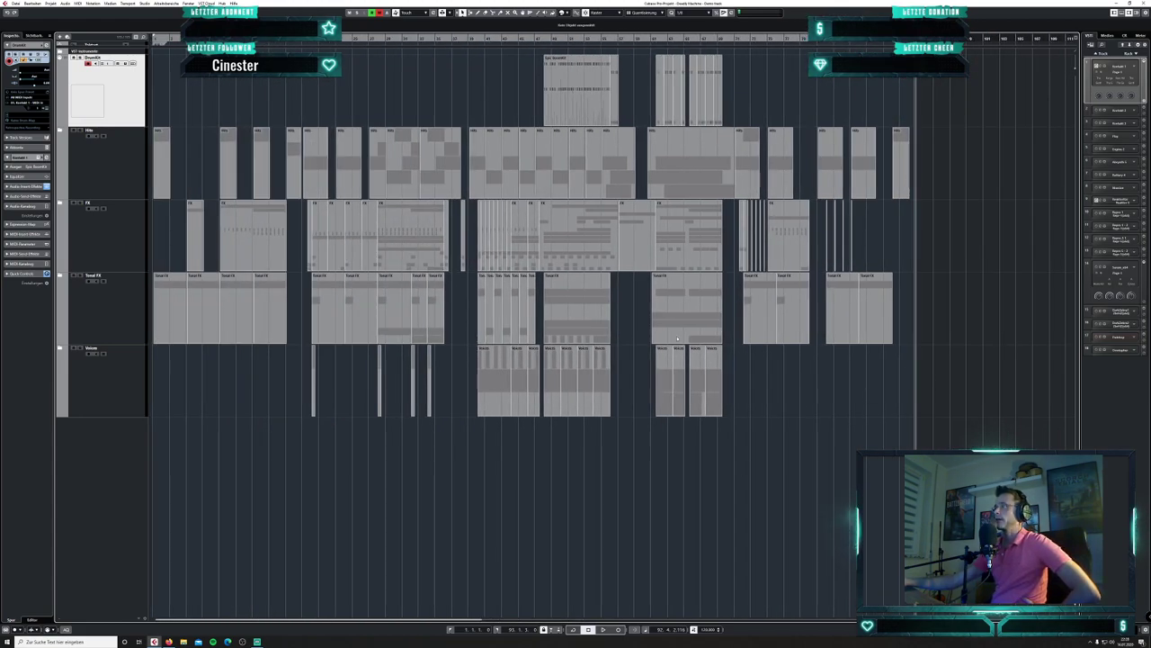
{"action": "key", "text": "KP_Decimal"}
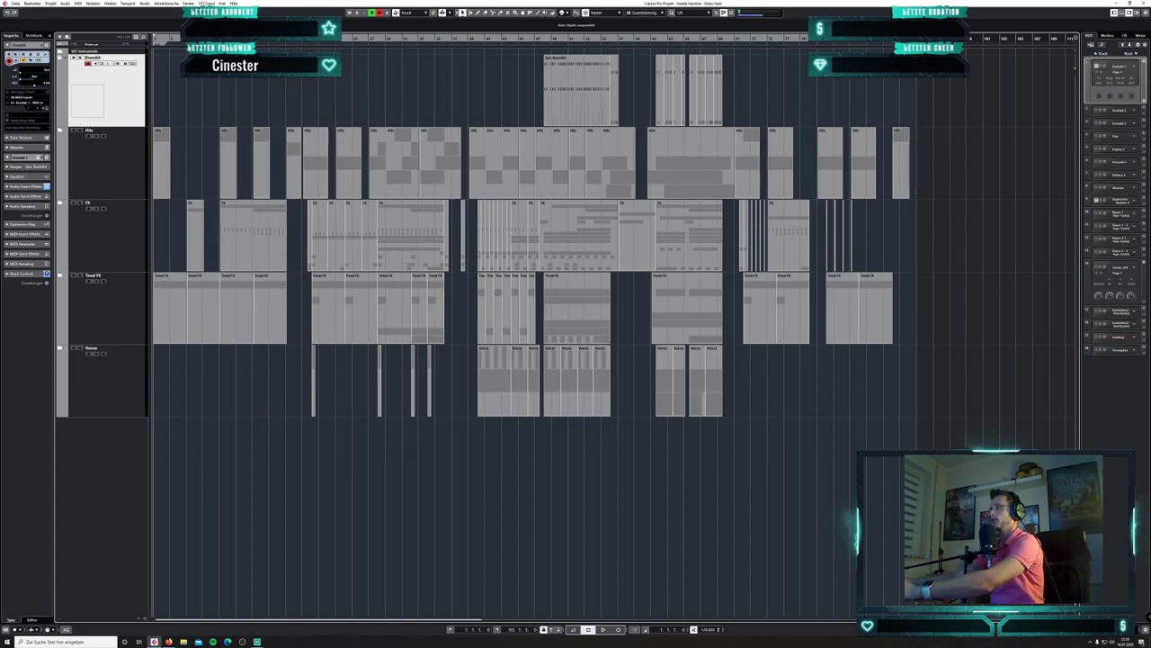
{"action": "key", "text": "h"}
{"action": "key", "text": "h"}
{"action": "key", "text": "h"}
{"action": "key", "text": "h"}
{"action": "key", "text": "h"}
{"action": "key", "text": "h"}
{"action": "key", "text": "h"}
{"action": "key", "text": "h"}
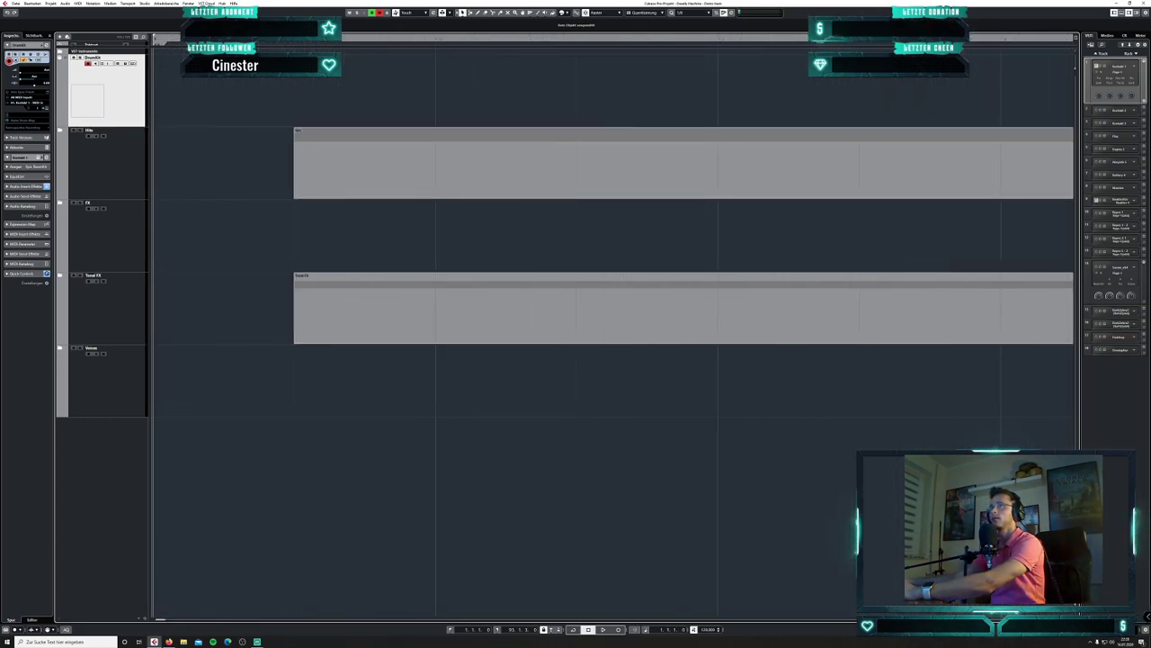
{"action": "key", "text": "KP_Divide"}
{"action": "left_click", "coordinate": [295, 49]}
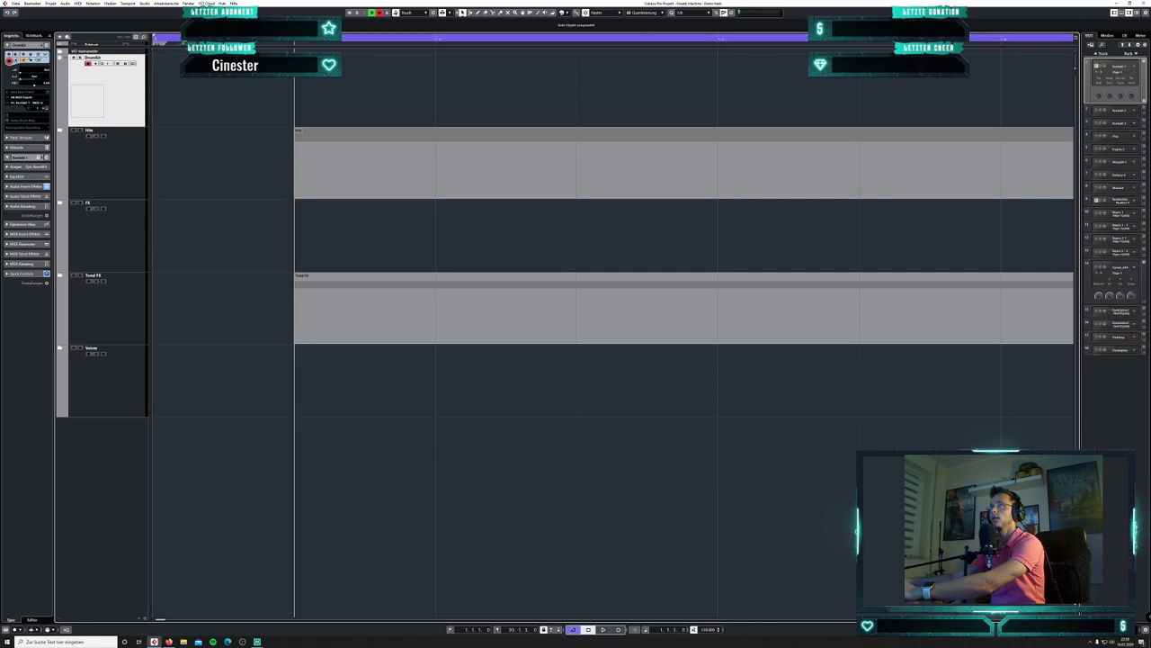
- Show the time ruler in seconds and inspect the gap before the first events
{"action": "left_click", "coordinate": [646, 629]}
{"action": "left_click", "coordinate": [666, 608]}
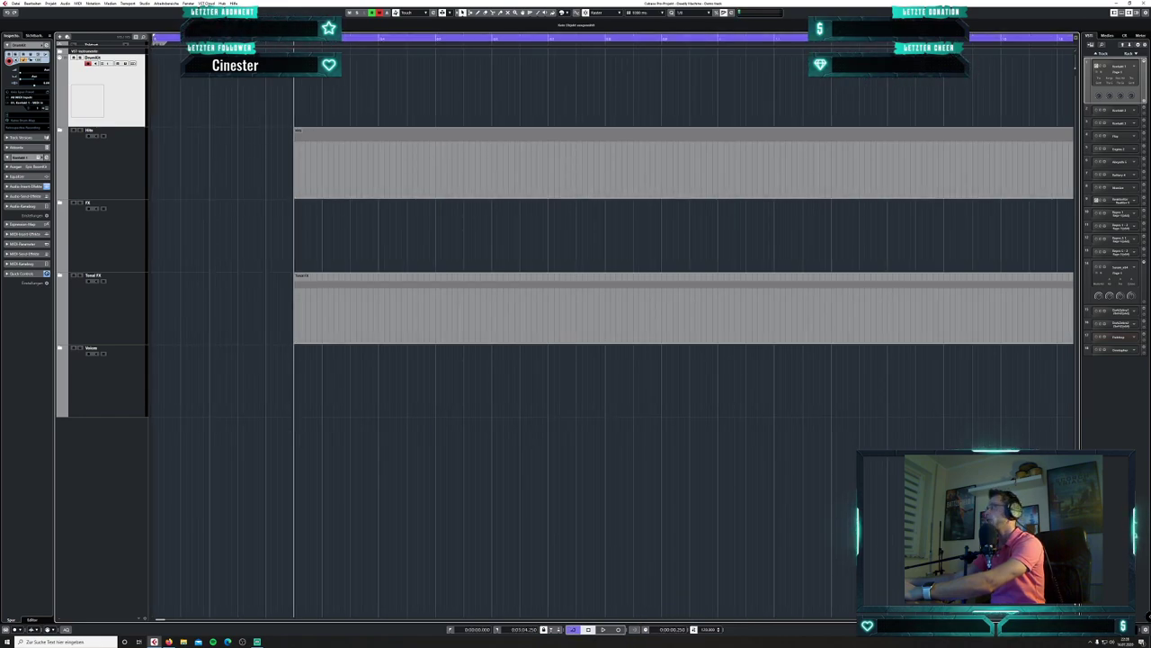
{"action": "key", "text": "h"}
{"action": "key", "text": "h"}
{"action": "key", "text": "h"}
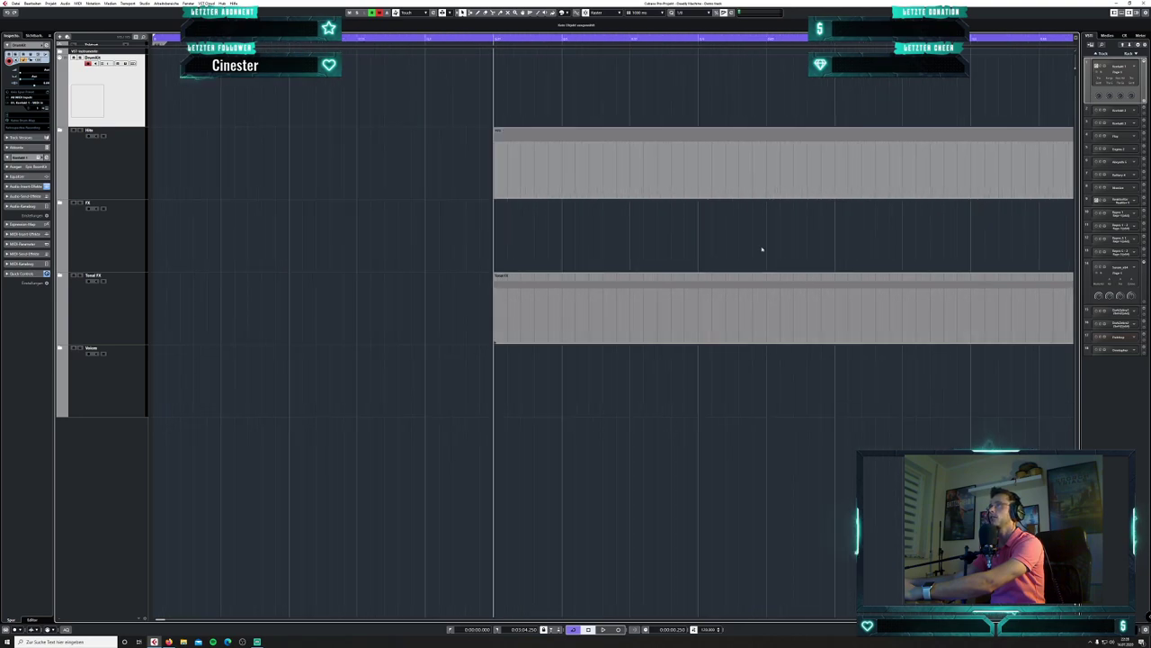
{"action": "key", "text": "g"}
{"action": "key", "text": "g"}
{"action": "key", "text": "g"}
{"action": "key", "text": "g"}
{"action": "key", "text": "g"}
{"action": "key", "text": "g"}
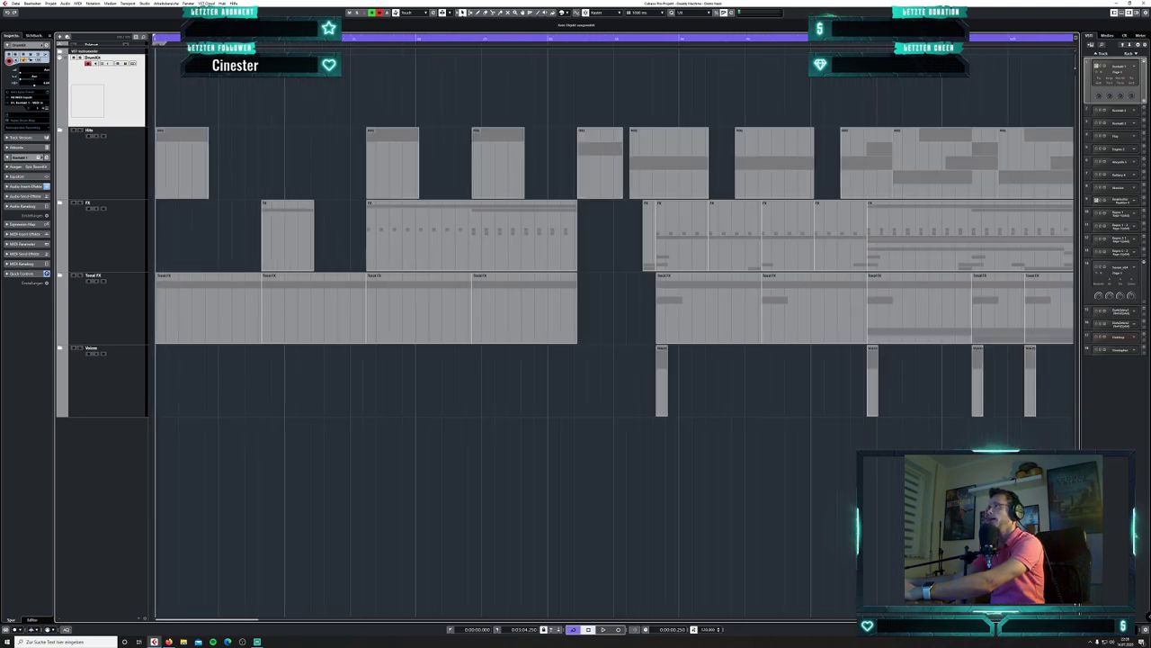
- Place the cursor near 2:59 and inspect the space between the last Hits event and the end of the cycle range
{"action": "left_click", "coordinate": [518, 40]}
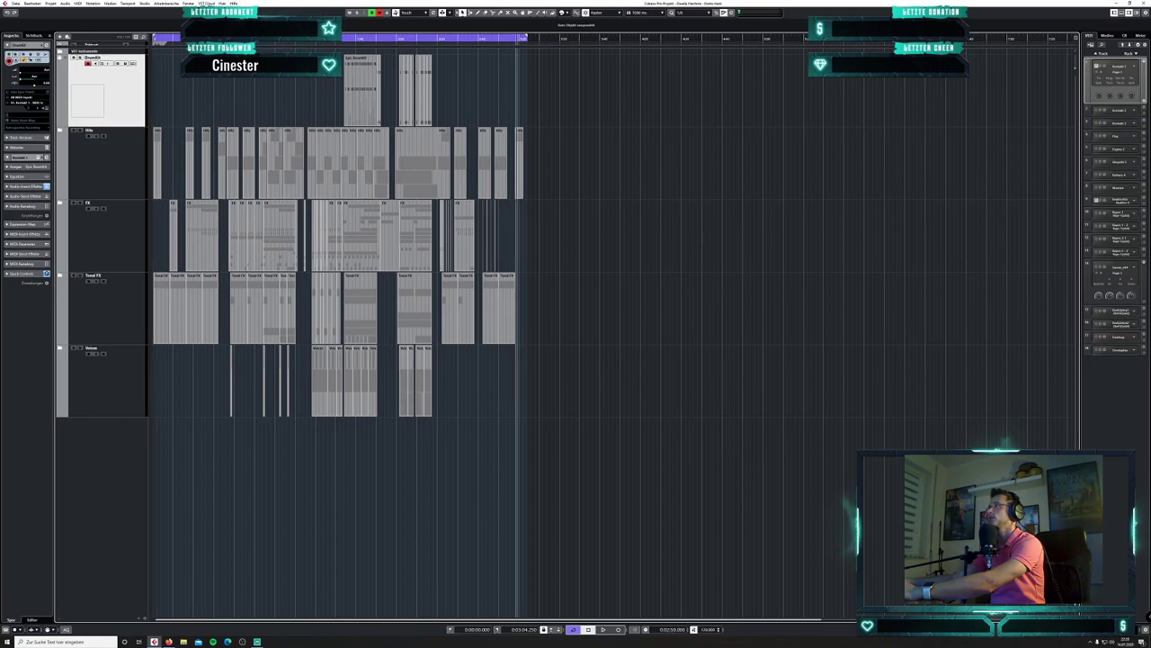
{"action": "key", "text": "h"}
{"action": "key", "text": "h"}
{"action": "key", "text": "h"}
{"action": "key", "text": "h"}
{"action": "key", "text": "h"}
{"action": "key", "text": "h"}
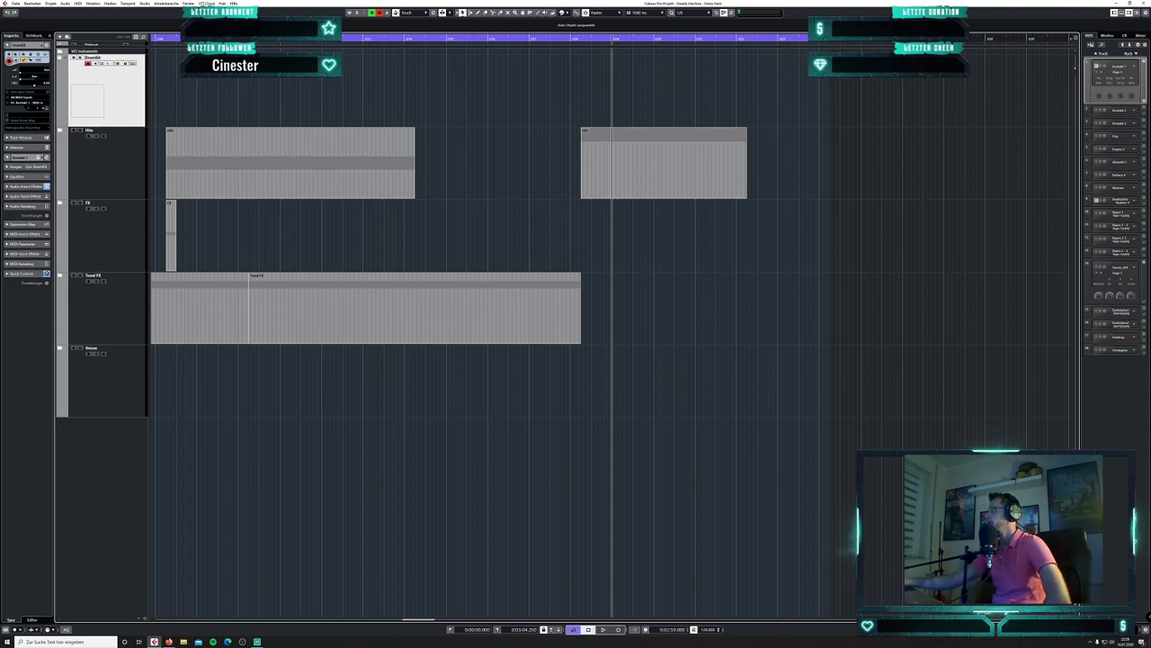
{"action": "key", "text": "g"}
{"action": "key", "text": "g"}
{"action": "key", "text": "g"}
{"action": "key", "text": "g"}
{"action": "key", "text": "g"}
{"action": "key", "text": "g"}
{"action": "key", "text": "g"}
{"action": "key", "text": "g"}
{"action": "key", "text": "g"}
{"action": "key", "text": "g"}
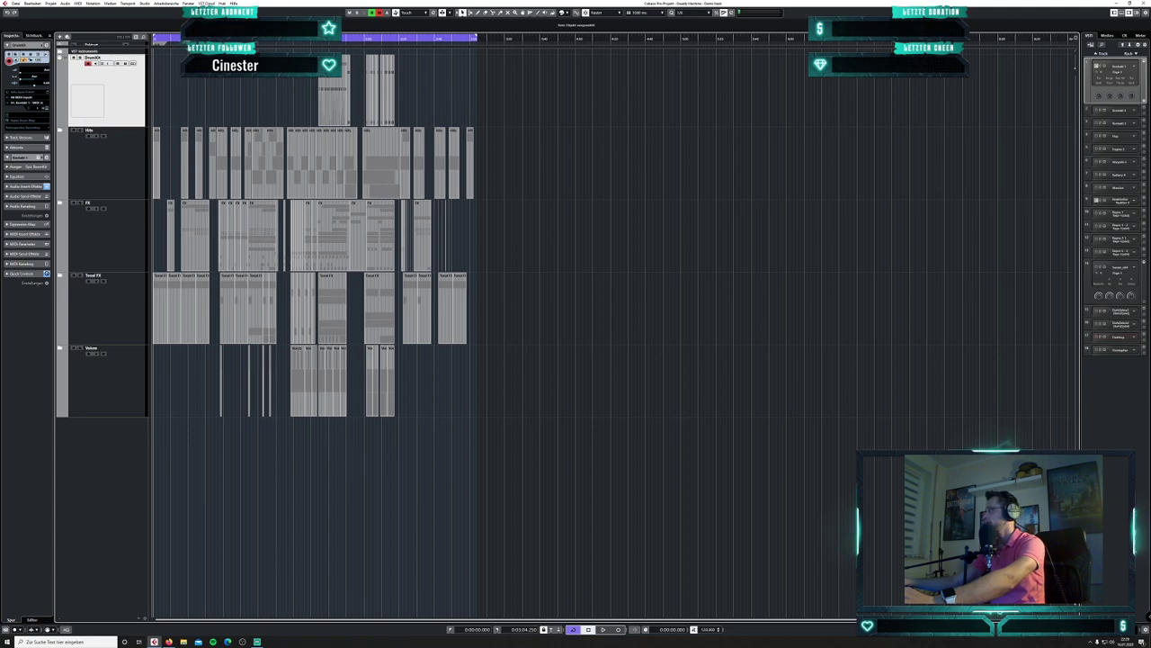
- Reduce the height of all tracks in the arrangement
{"action": "key", "text": "shift+g"}
{"action": "key", "text": "shift+g"}
{"action": "key", "text": "shift+g"}
{"action": "key", "text": "shift+g"}
{"action": "key", "text": "shift+g"}
{"action": "key", "text": "shift+g"}
{"action": "key", "text": "shift+g"}
{"action": "key", "text": "shift+g"}
{"action": "key", "text": "shift+g"}
{"action": "key", "text": "shift+g"}
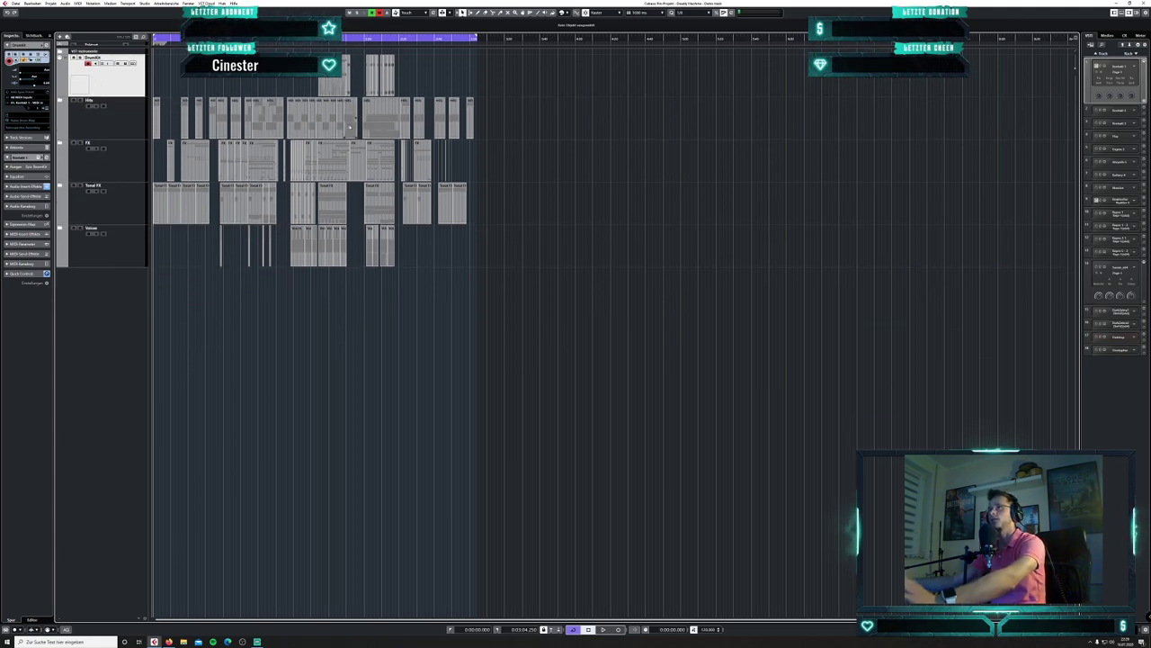
- Enlarge the tracks slightly, solo the Hits folder track, and open the audio mixdown export dialog
{"action": "left_click", "coordinate": [117, 115]}
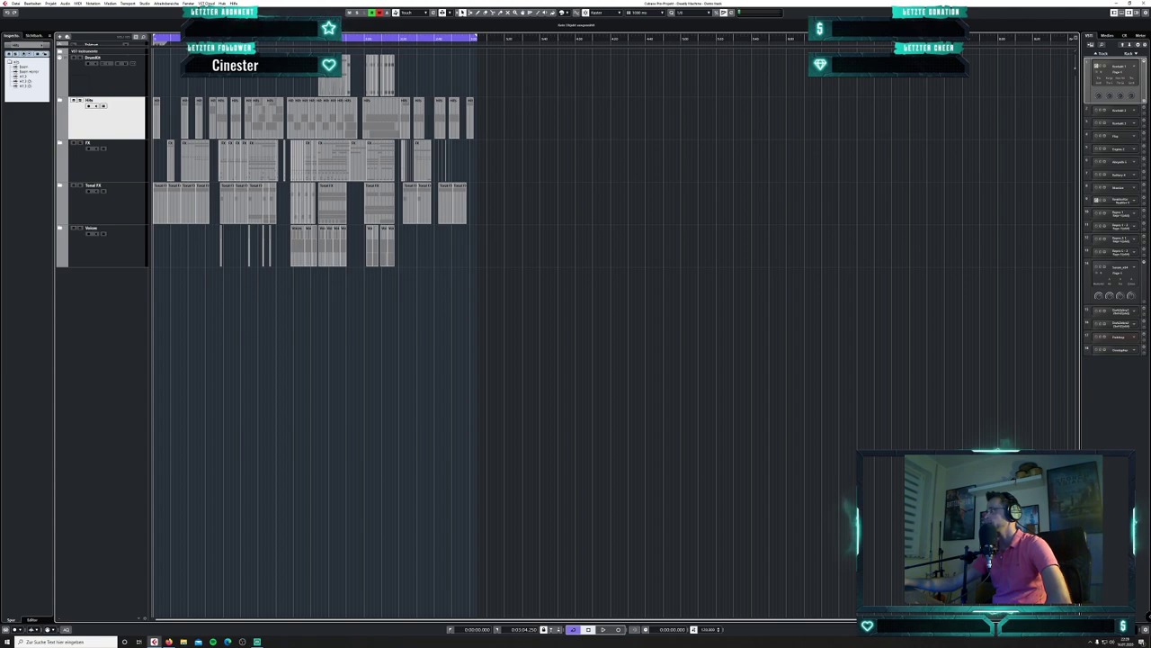
{"action": "key", "text": "shift+h"}
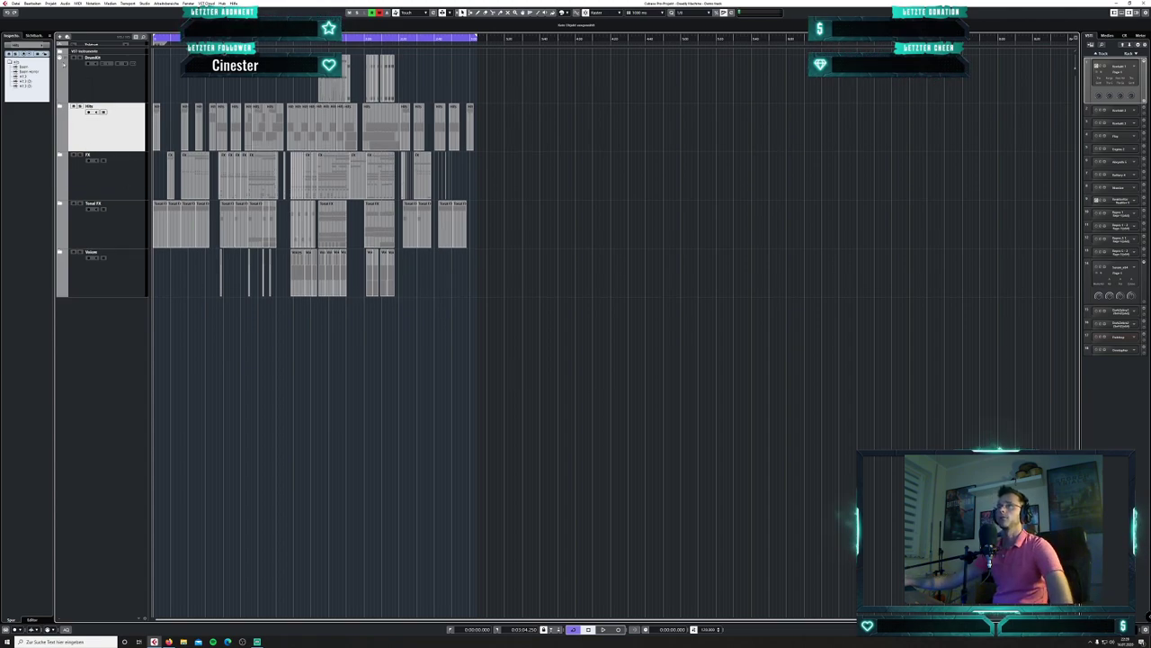
{"action": "left_click", "coordinate": [80, 107]}
{"action": "left_click", "coordinate": [14, 2]}
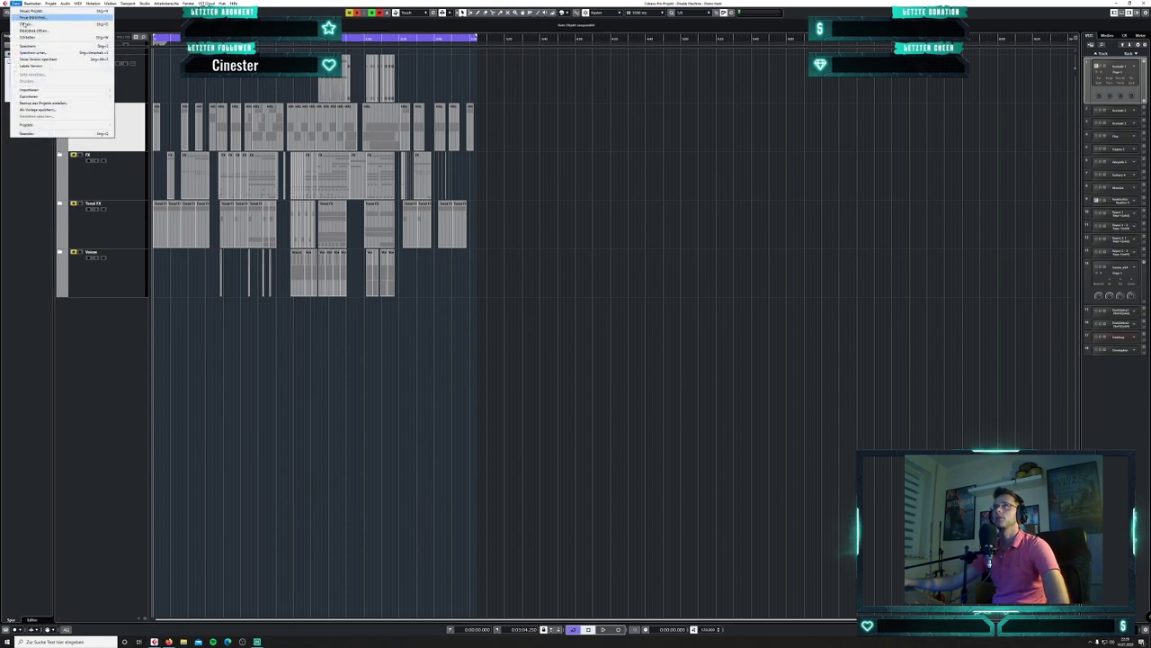
{"action": "left_click", "coordinate": [136, 96]}
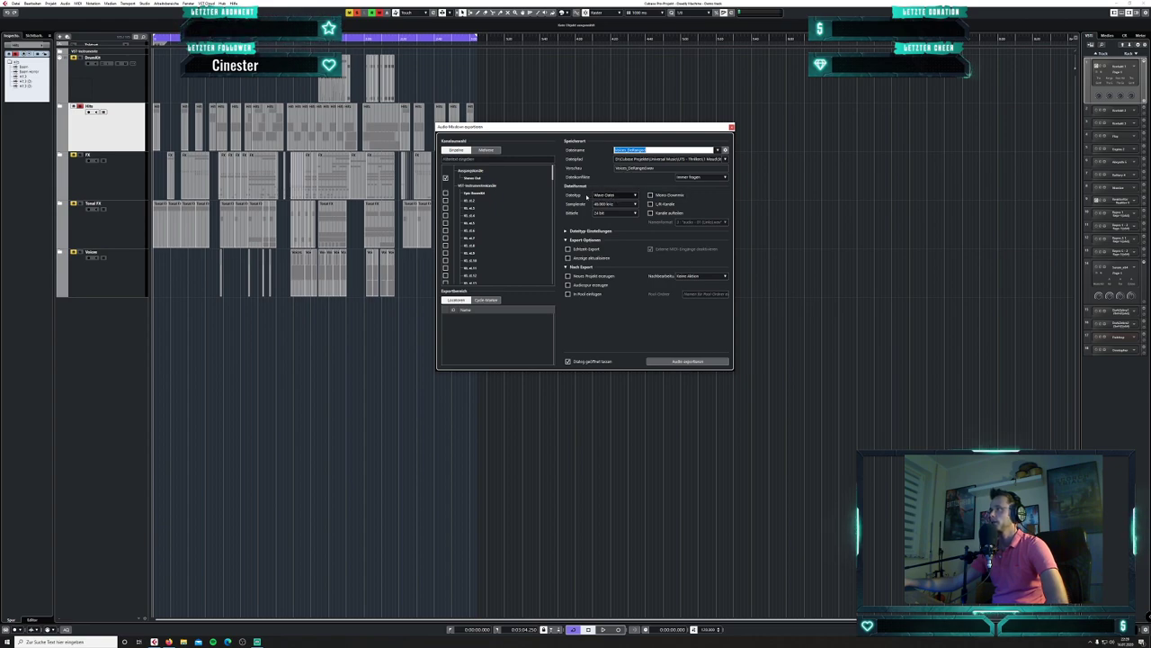
- Set the mixdown's file type to Wave and its bit depth to 24 bit
{"action": "left_click", "coordinate": [616, 196]}
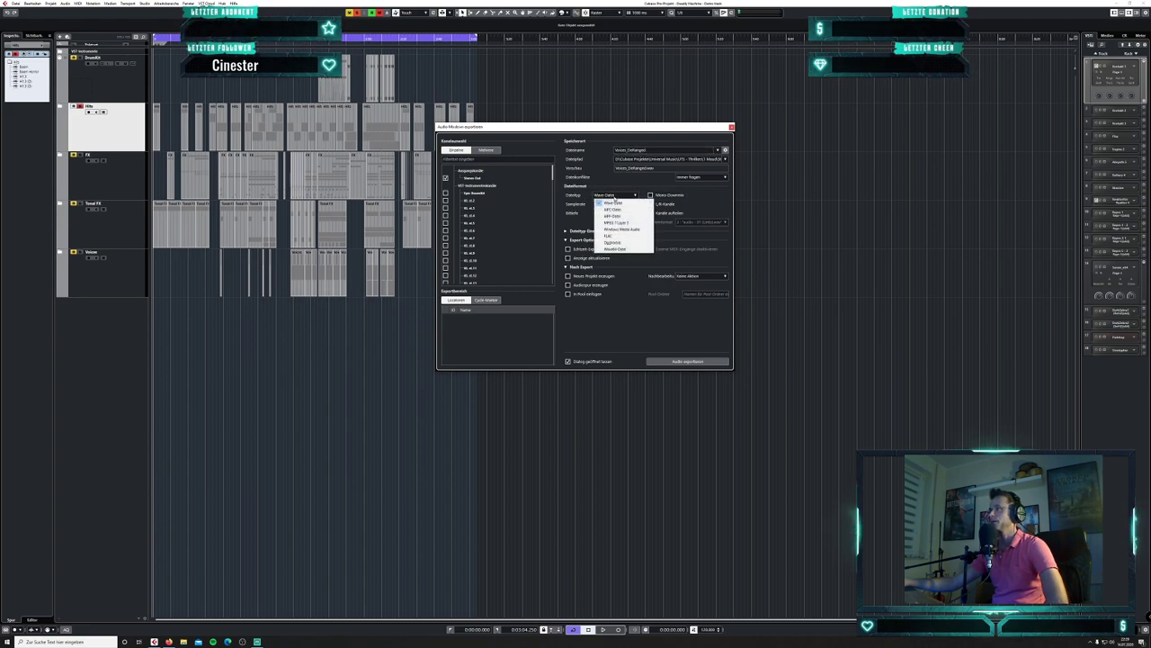
{"action": "left_click", "coordinate": [624, 216]}
{"action": "left_click", "coordinate": [626, 196]}
{"action": "left_click", "coordinate": [612, 203]}
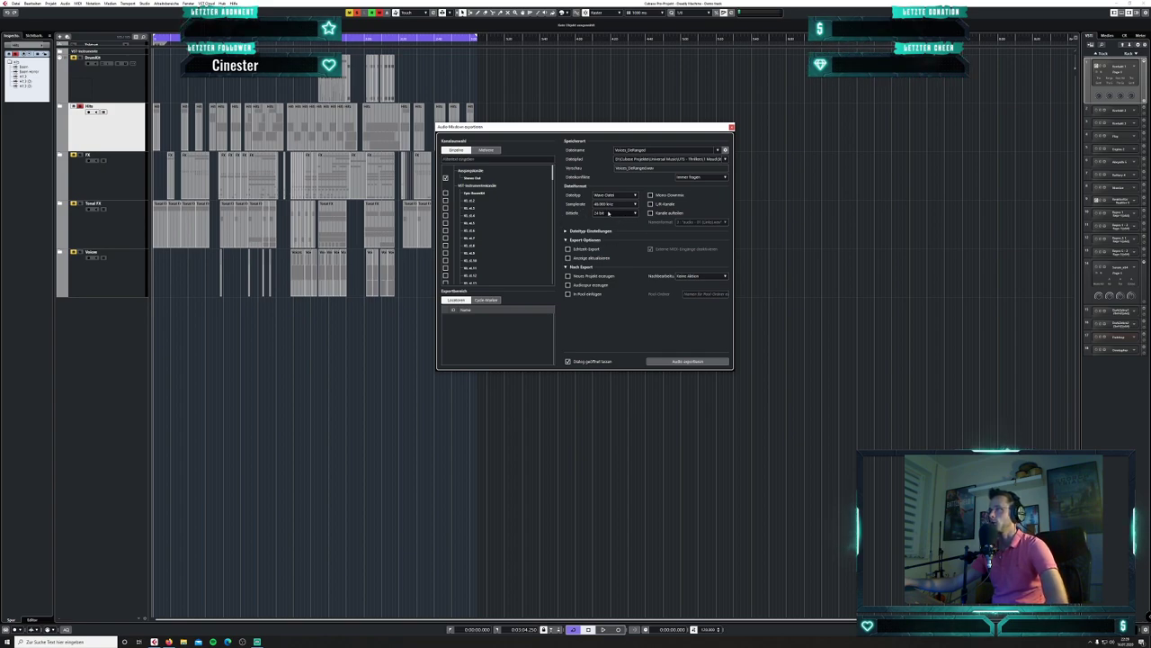
{"action": "left_click", "coordinate": [615, 213]}
{"action": "left_click", "coordinate": [614, 235]}
{"action": "left_click", "coordinate": [616, 214]}
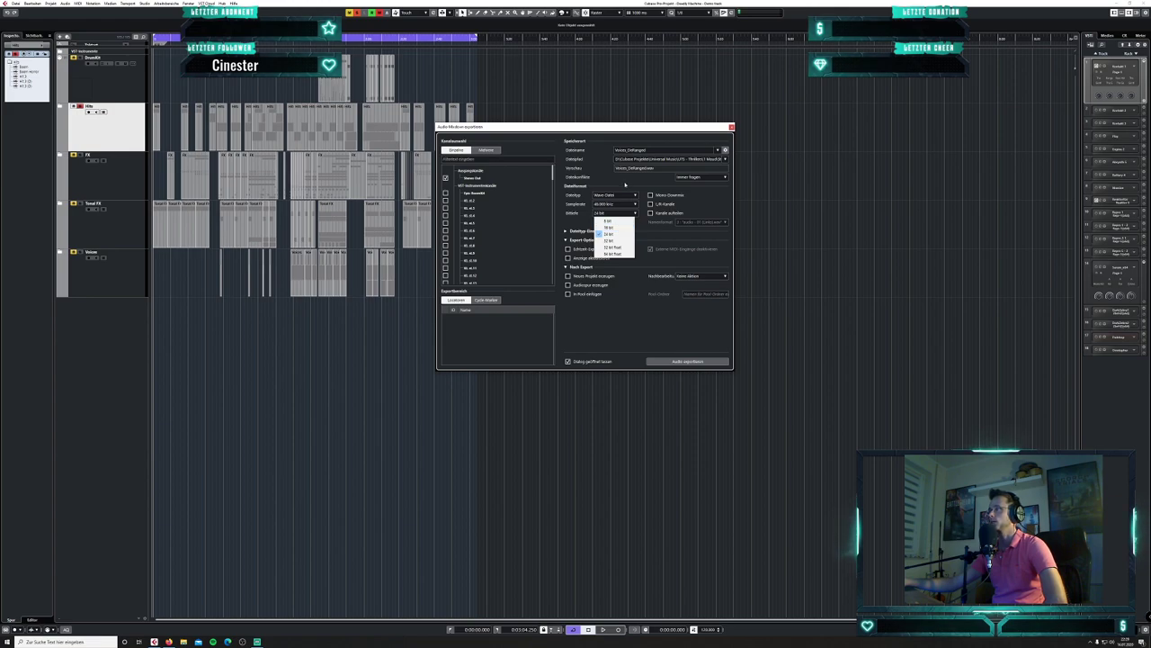
{"action": "left_click", "coordinate": [625, 185]}
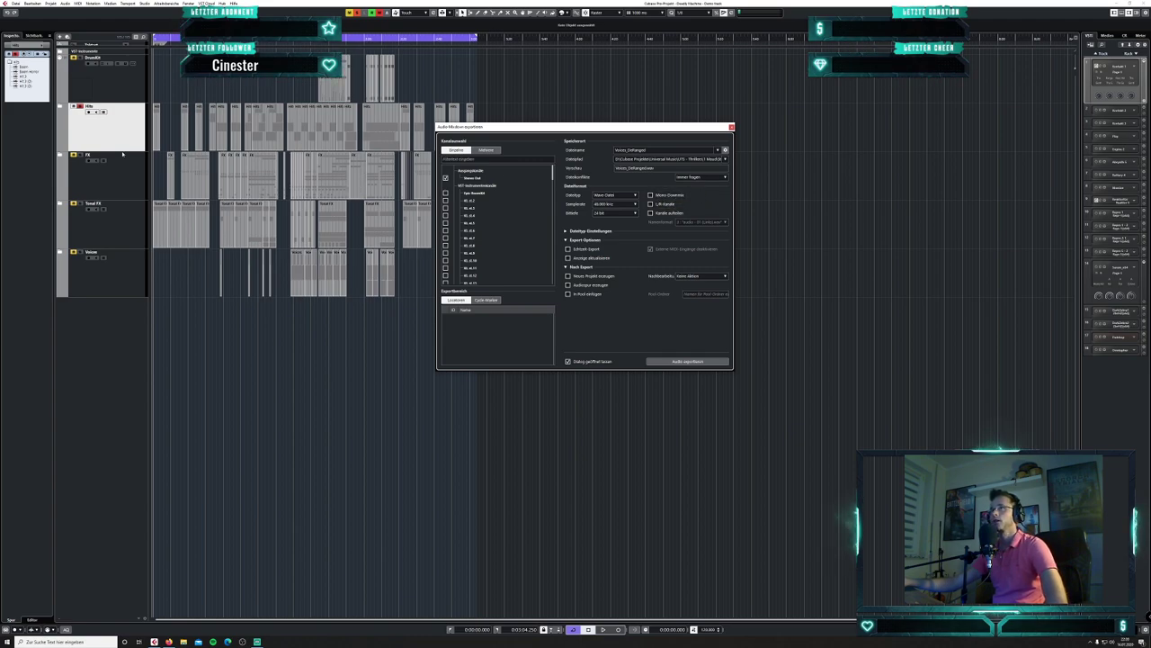
- Close the export dialog, solo the Hits folder track again, and examine the tracks inside the folder
{"action": "left_click_drag", "start_coordinate": [628, 129], "coordinate": [801, 90]}
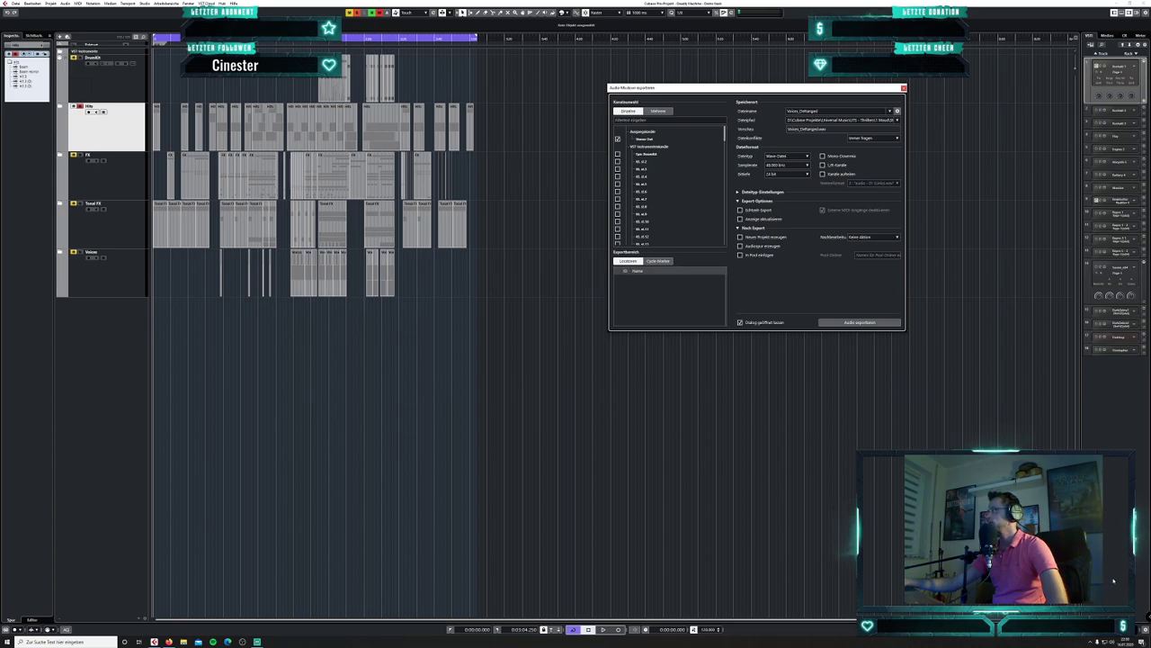
{"action": "scroll", "coordinate": [198, 191], "scroll_direction": "up", "scroll_amount": 5}
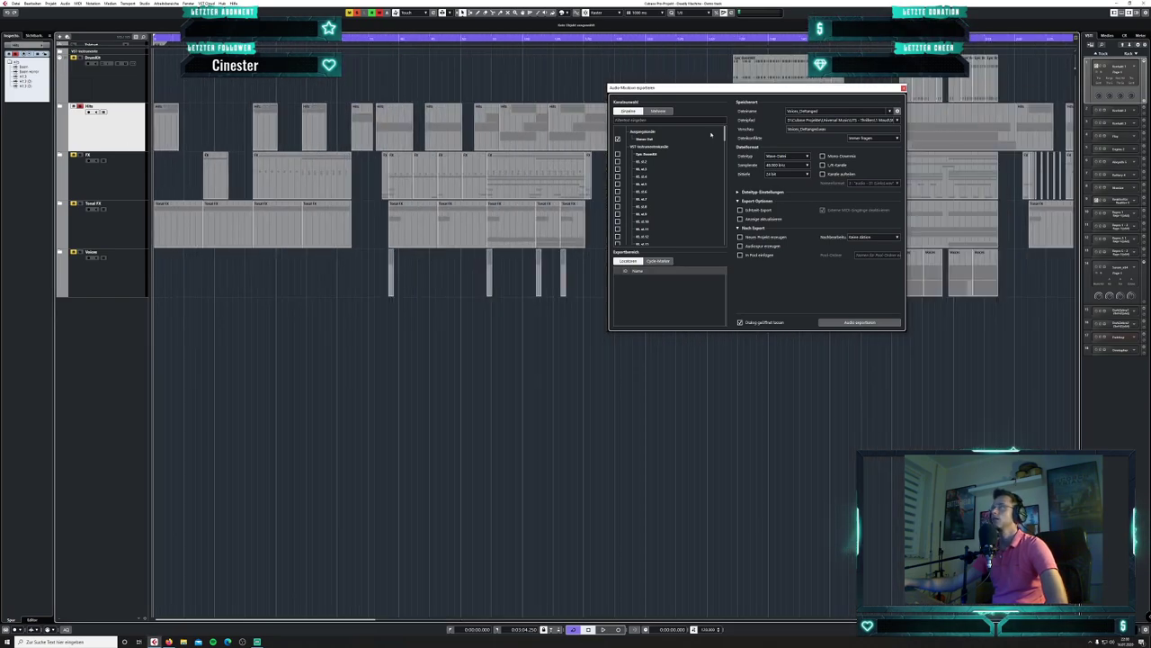
{"action": "key", "text": "Escape"}
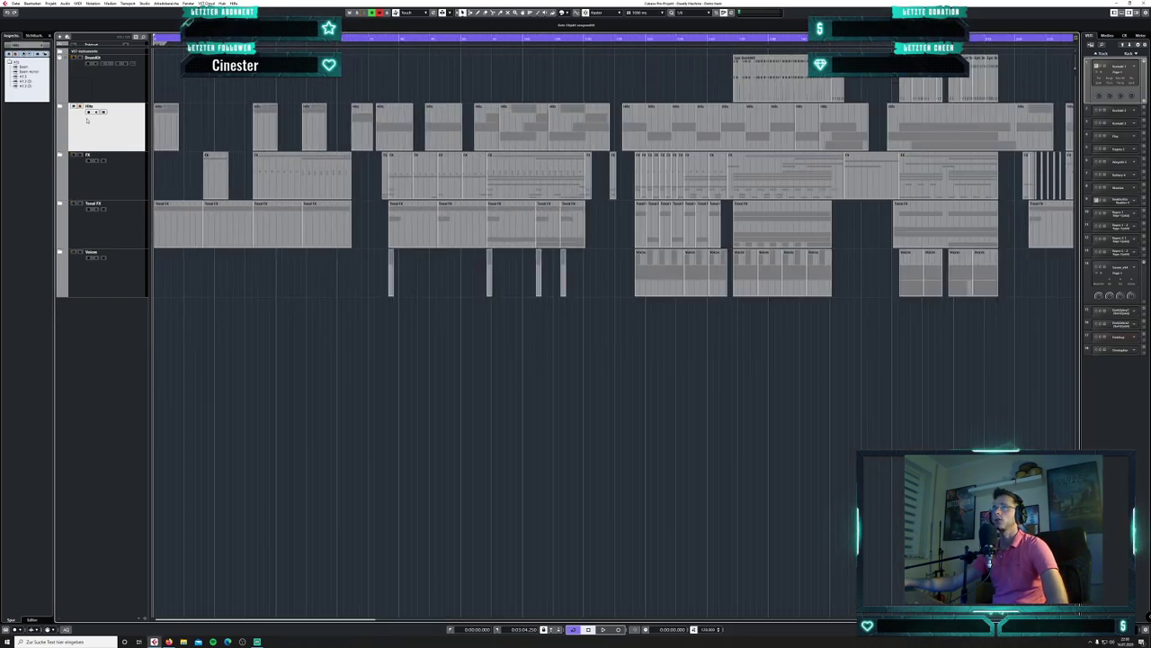
{"action": "left_click", "coordinate": [81, 107]}
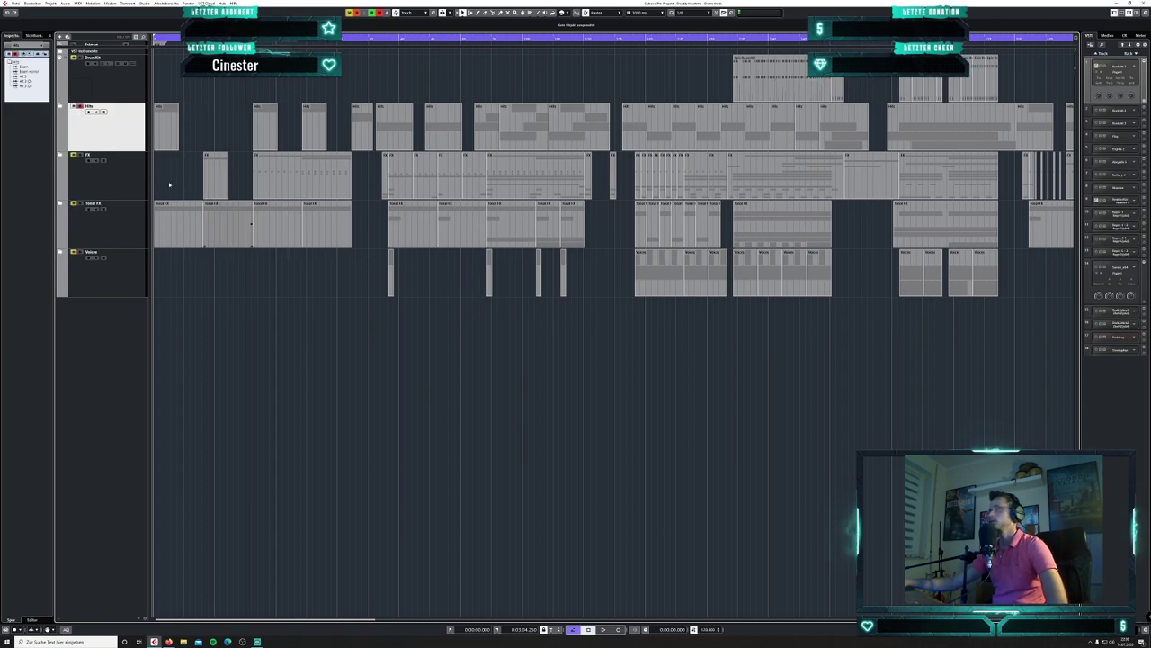
{"action": "left_click", "coordinate": [61, 107]}
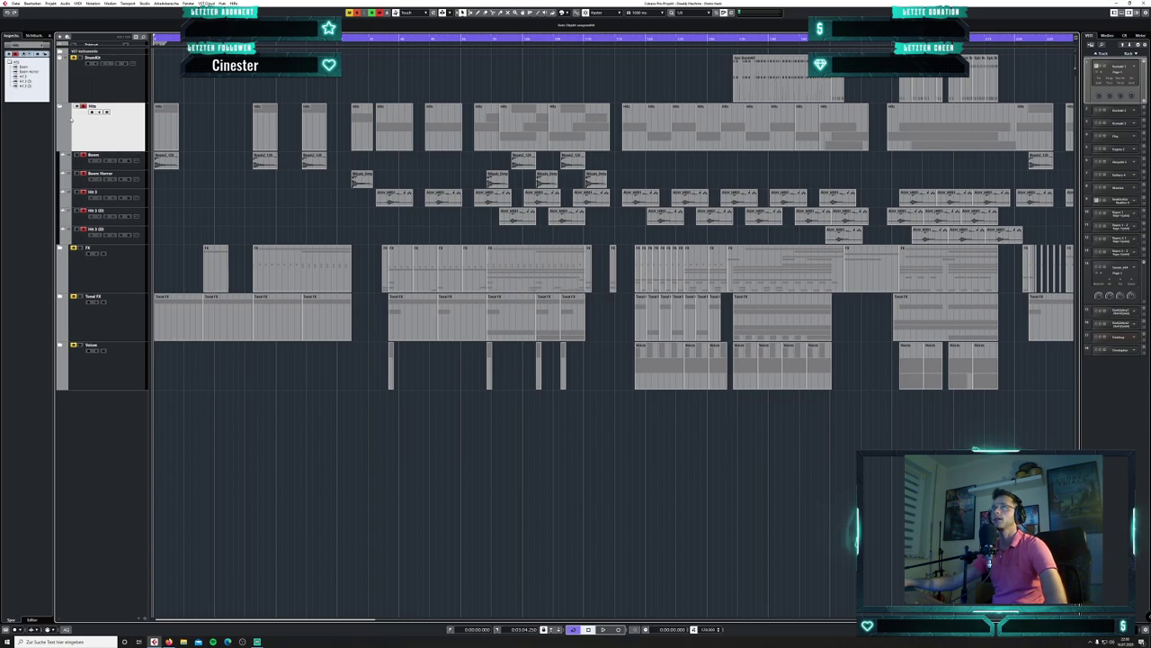
{"action": "left_click", "coordinate": [61, 107]}
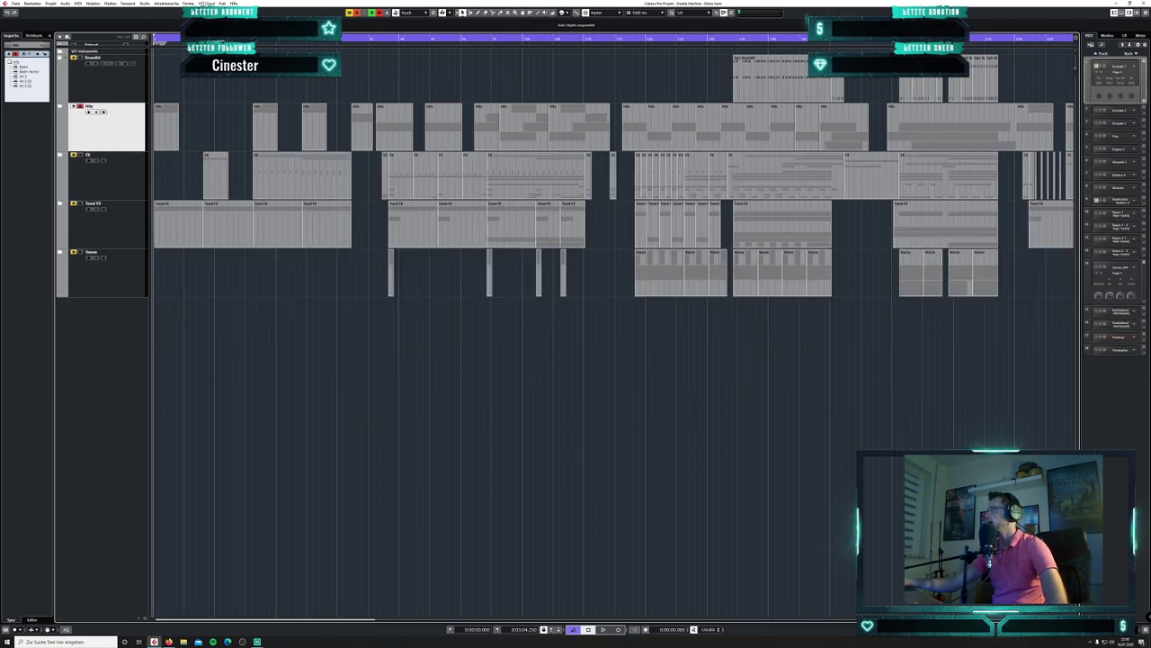
{"action": "key", "text": "g"}
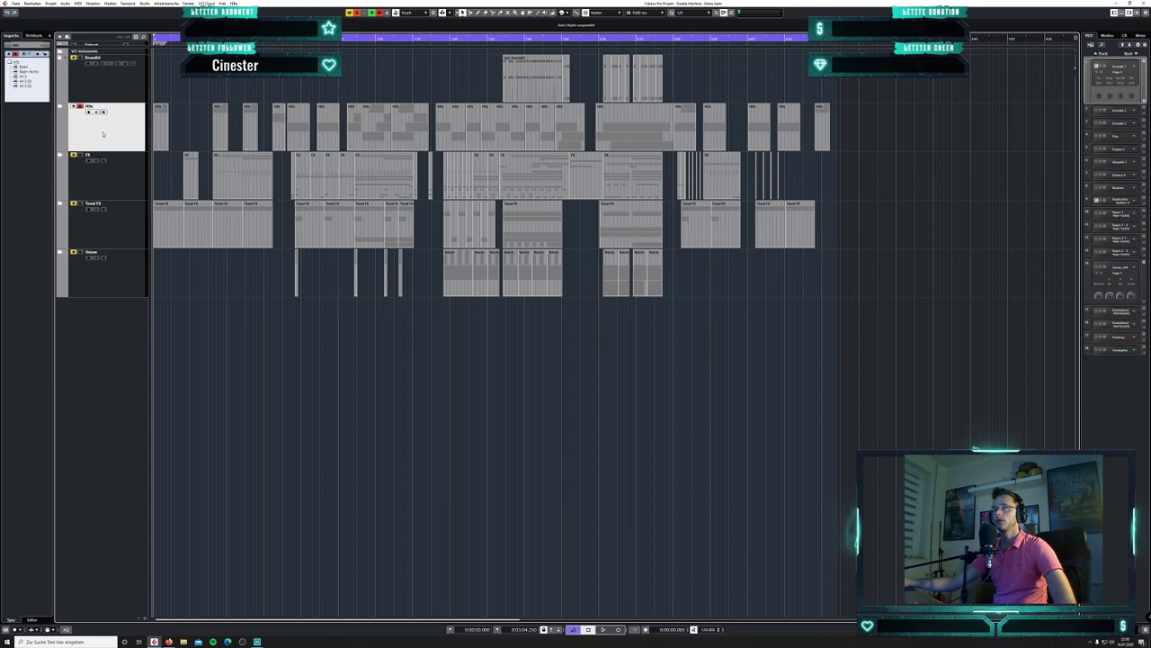
- Reopen the audio mixdown export dialog
{"action": "left_click", "coordinate": [16, 2]}
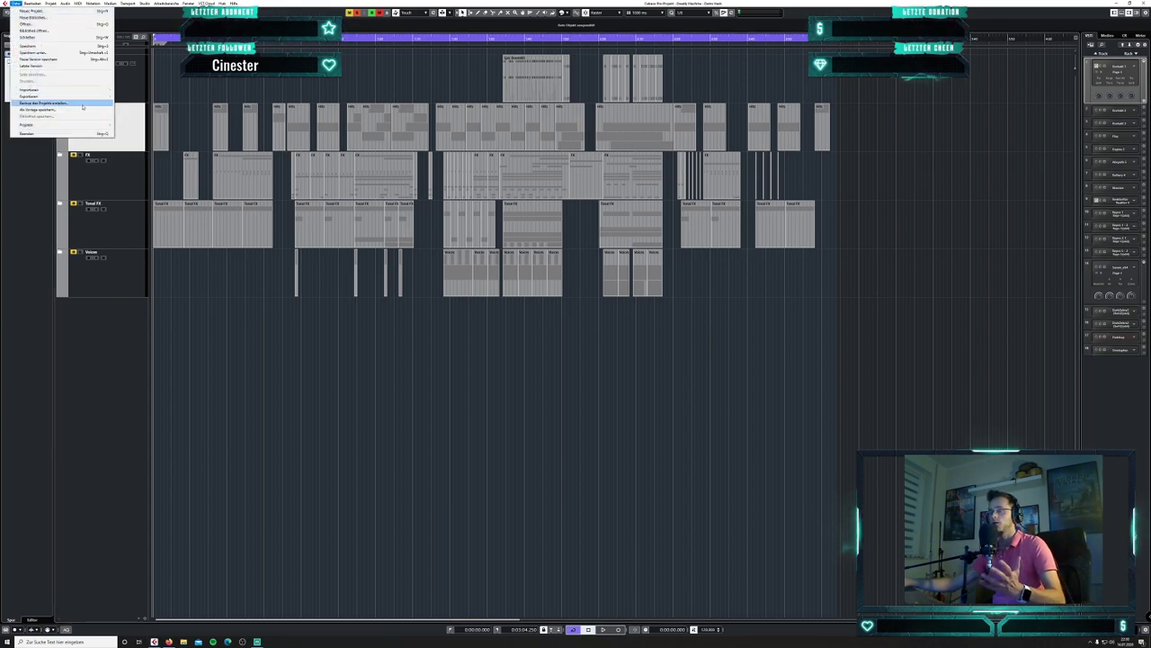
{"action": "mouse_move", "coordinate": [32, 2]}
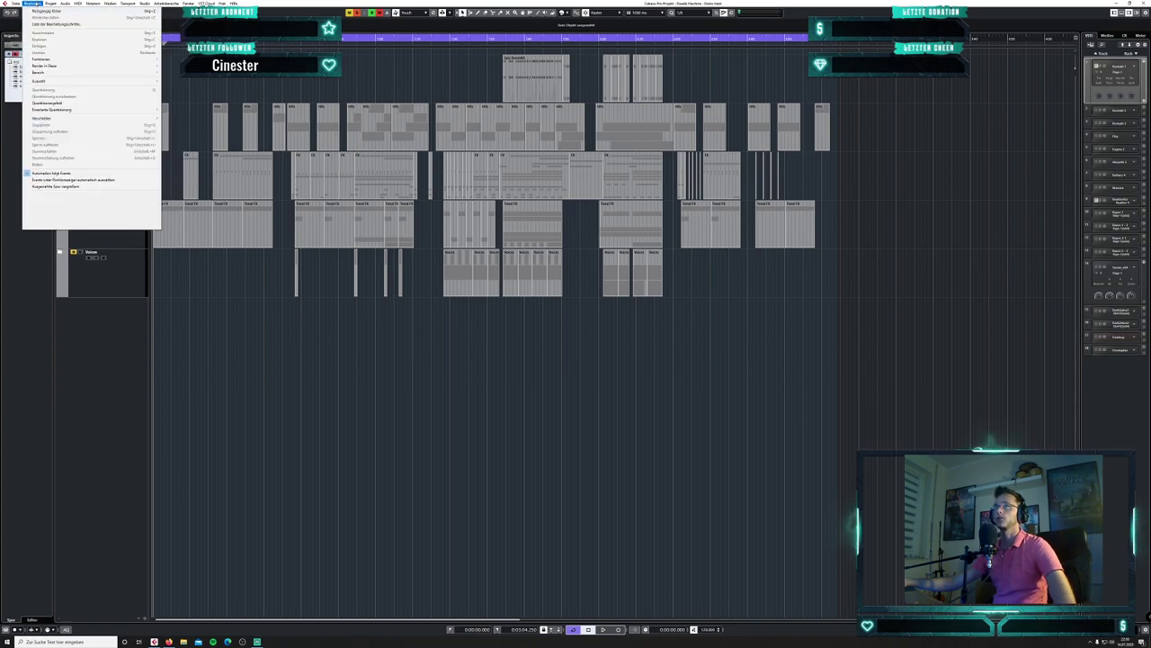
{"action": "left_click", "coordinate": [207, 87]}
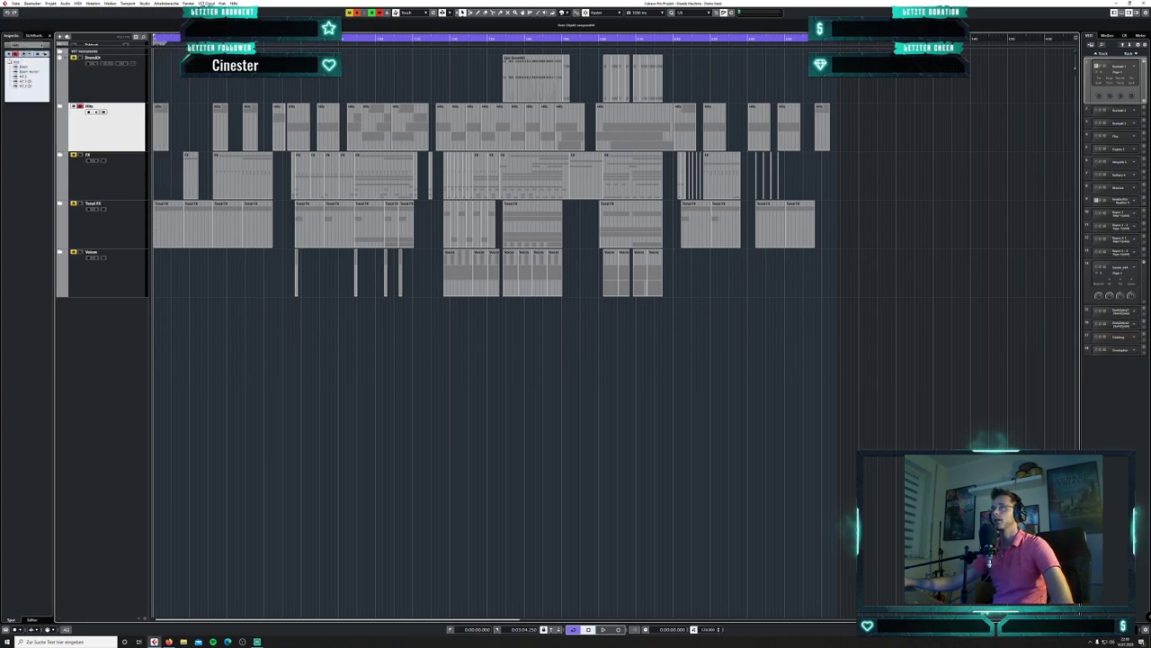
{"action": "left_click", "coordinate": [16, 4]}
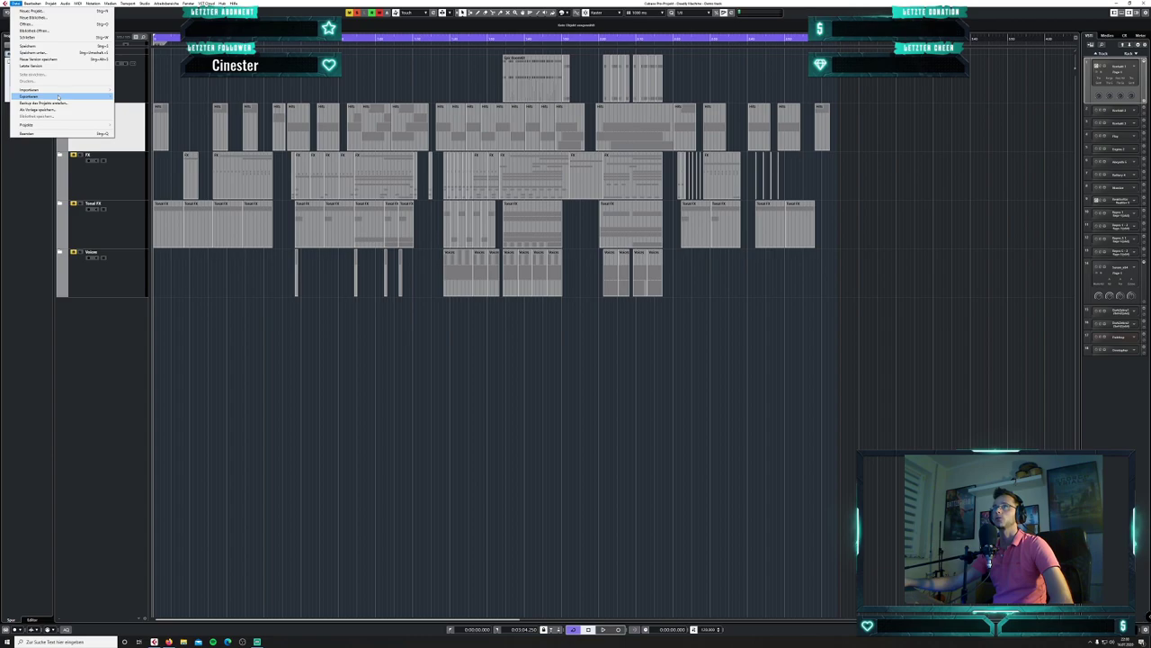
{"action": "mouse_move", "coordinate": [103, 96]}
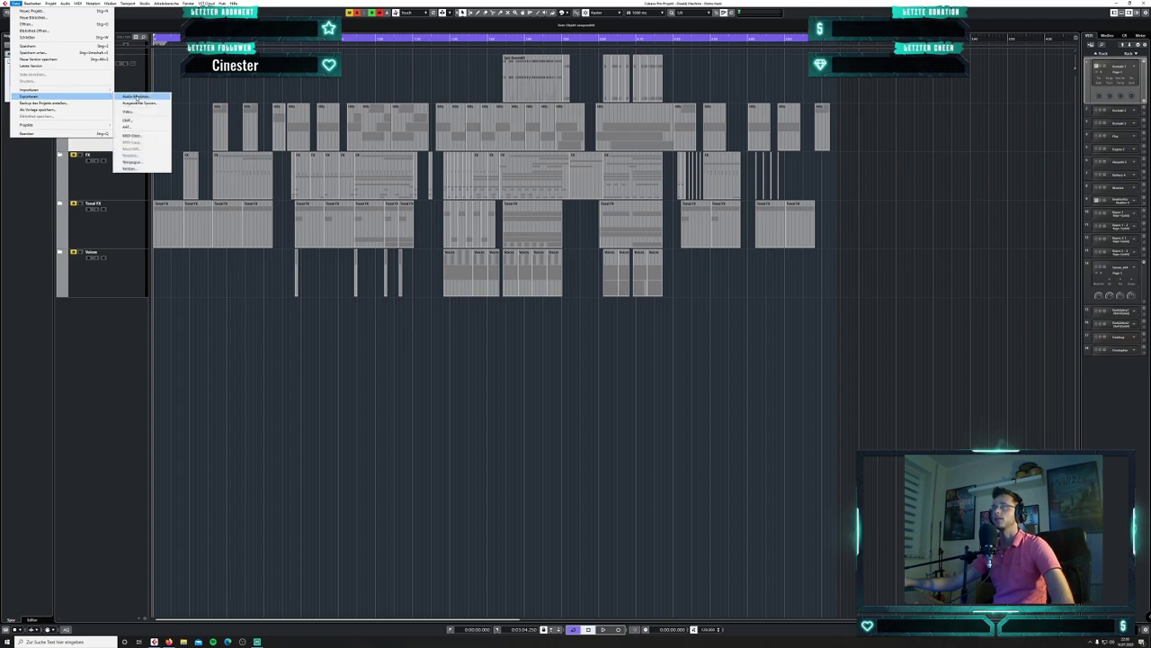
{"action": "left_click", "coordinate": [134, 97]}
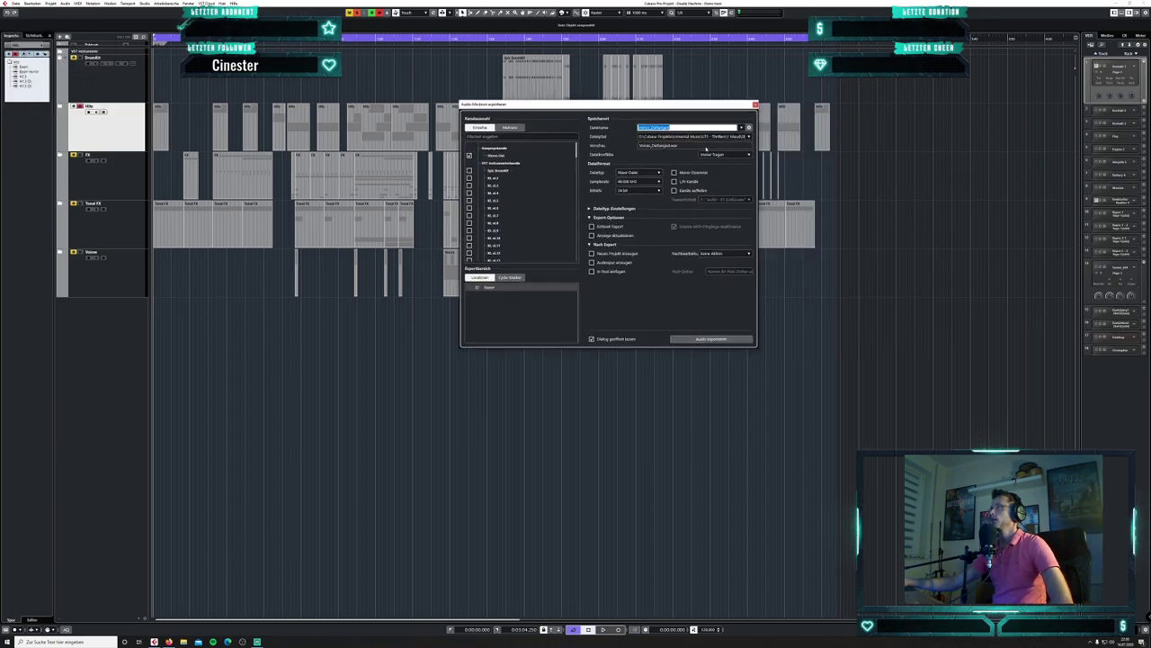
- Choose the existing Drumkit_Defanged.wav in the TEST folder as the target file for the export
{"action": "left_click", "coordinate": [677, 138]}
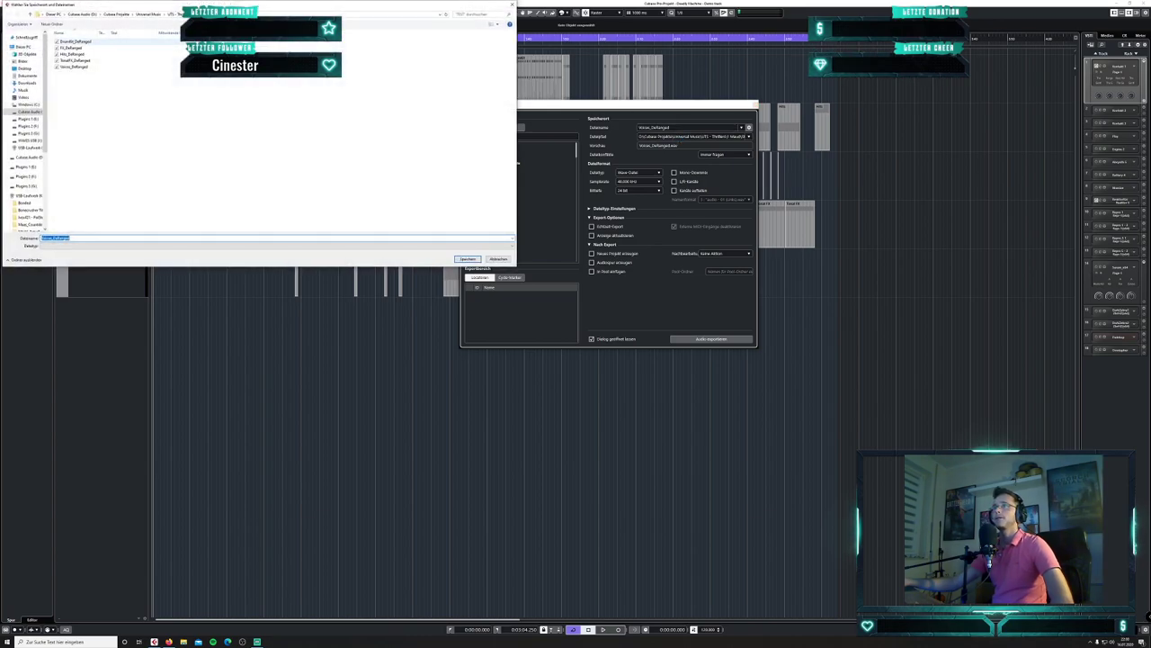
{"action": "left_click", "coordinate": [221, 14]}
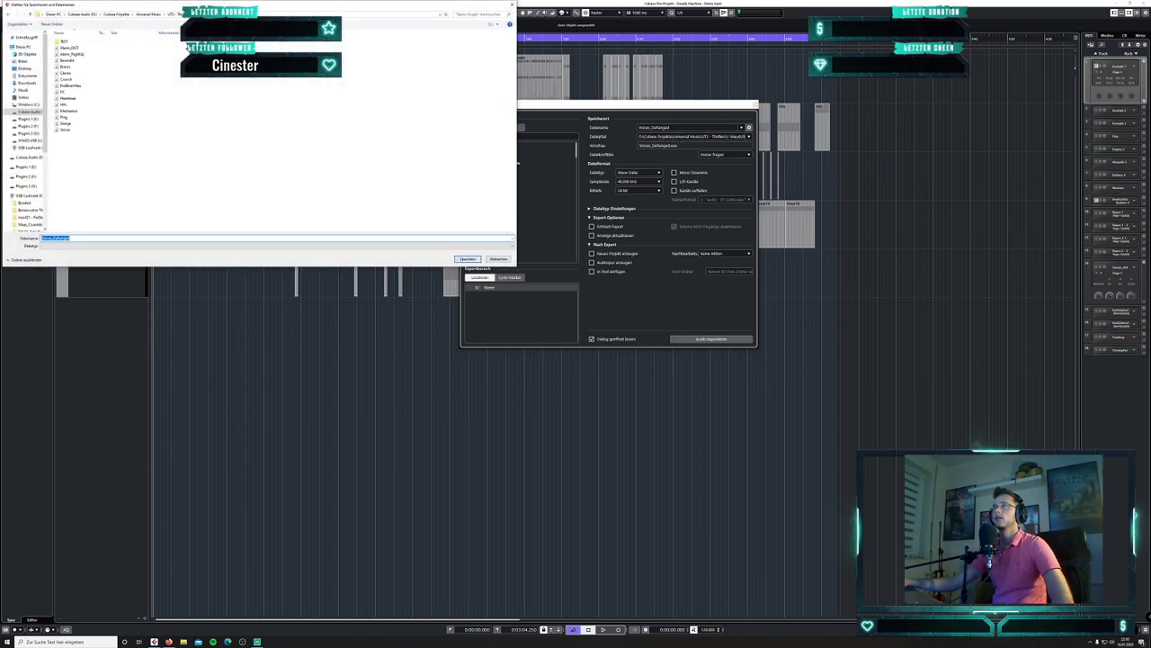
{"action": "double_click", "coordinate": [69, 43]}
{"action": "left_click", "coordinate": [88, 42]}
{"action": "key", "text": "Return"}
{"action": "left_click", "coordinate": [592, 321]}
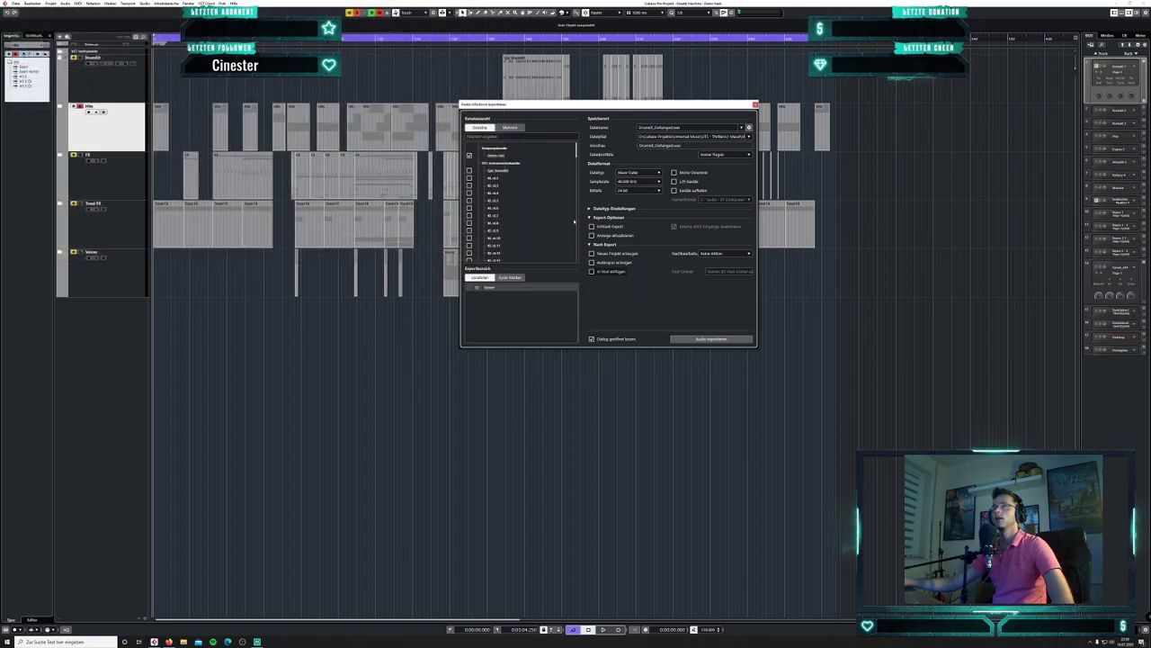
- Solo the DrumKit folder track instead of Hits and export its mixdown, overwriting the existing Drumkit_Defanged.wav
{"action": "left_click", "coordinate": [80, 57]}
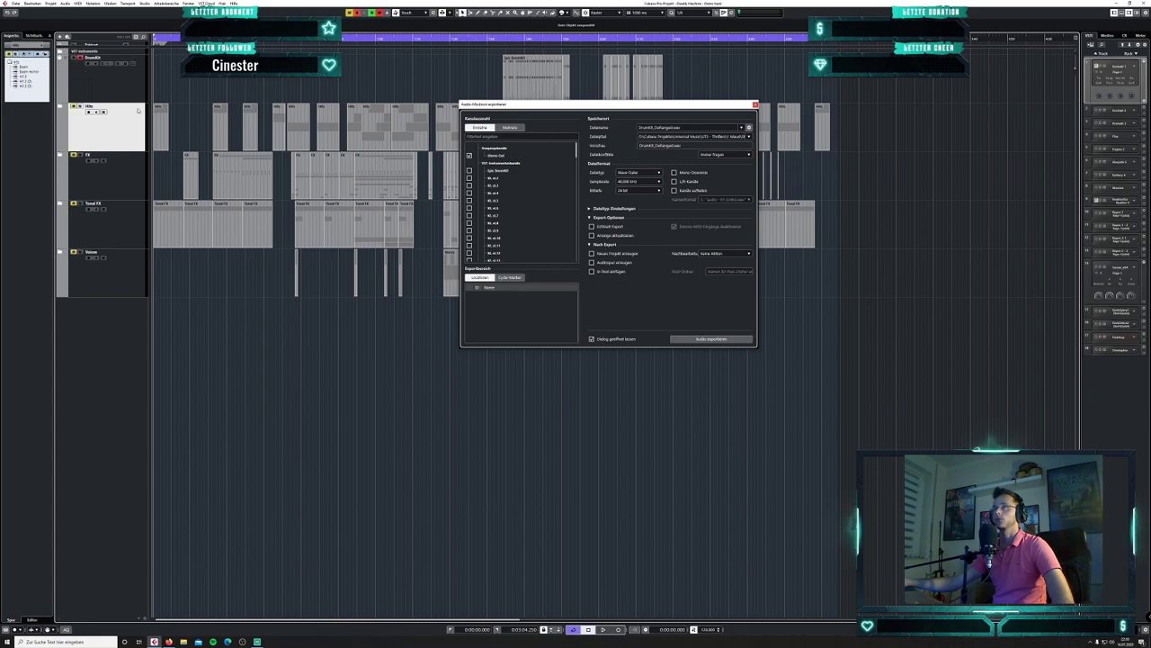
{"action": "left_click", "coordinate": [688, 127]}
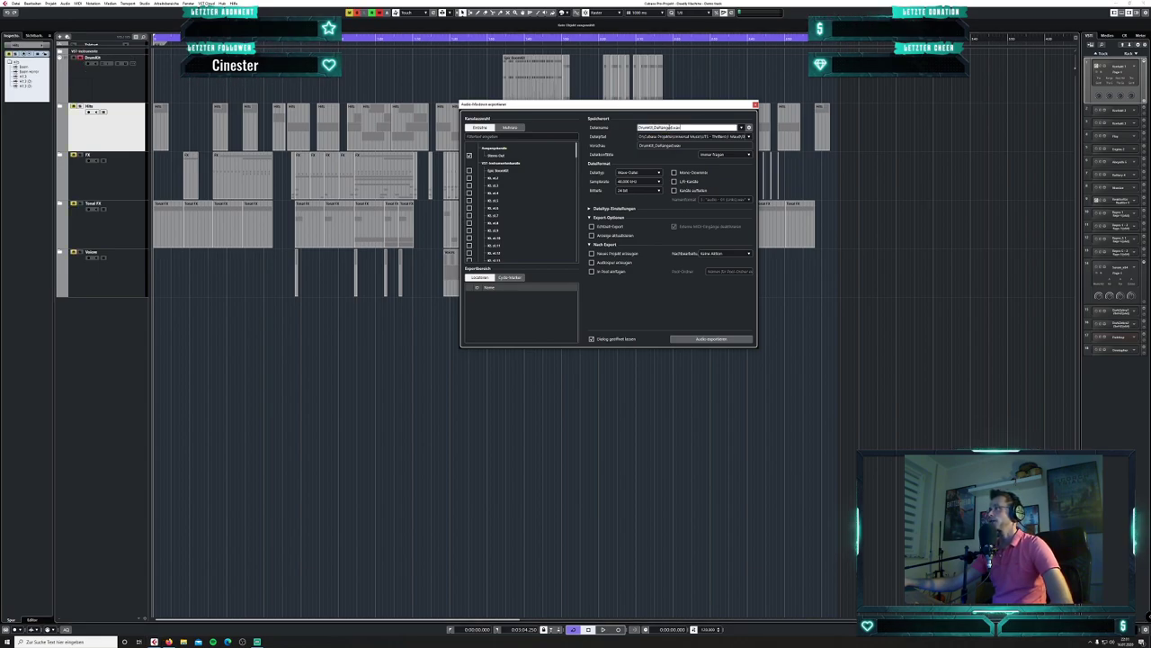
{"action": "left_click", "coordinate": [701, 340]}
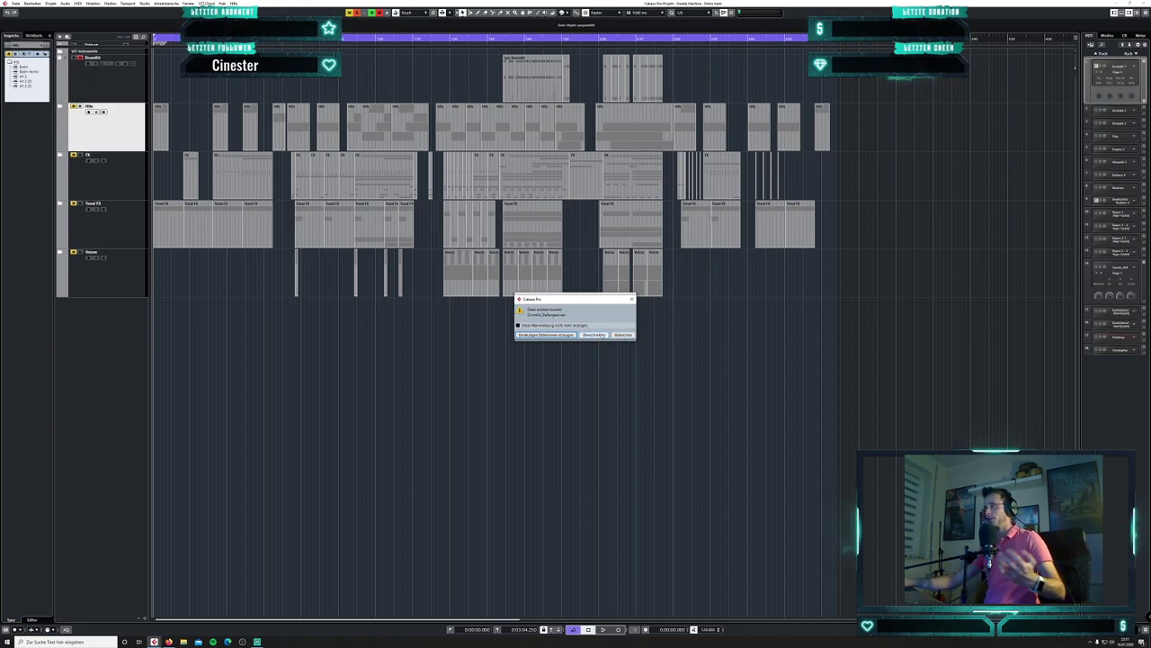
{"action": "left_click", "coordinate": [594, 335]}
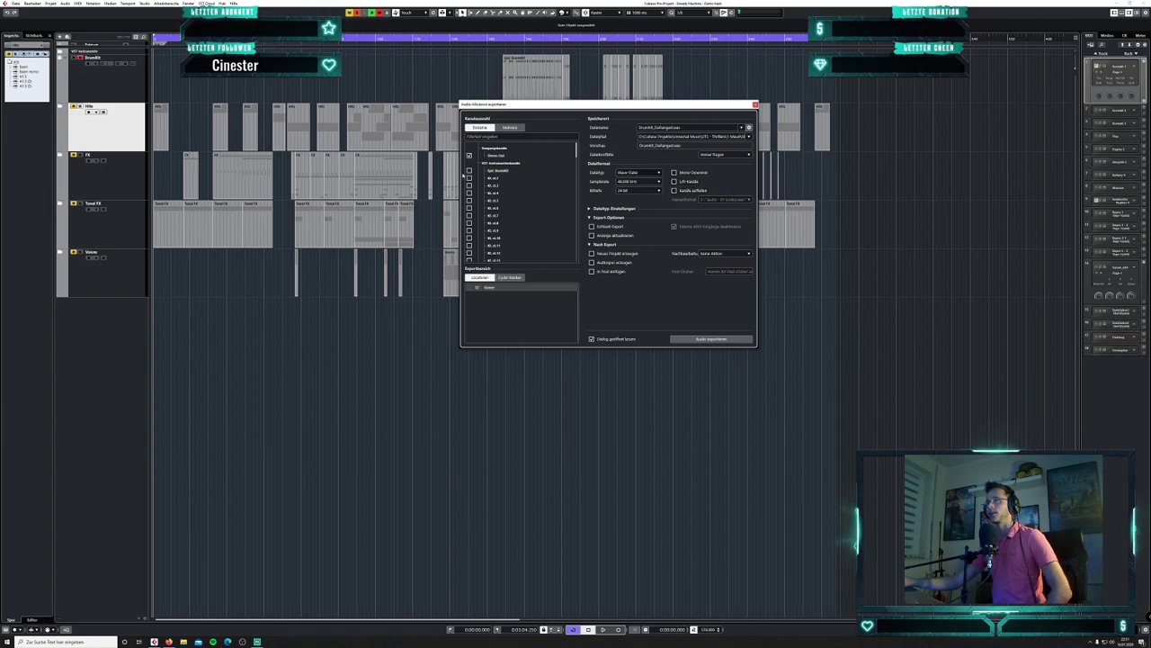
- Solo the Hits folder track instead of DrumKit and export it as Hits_Defanged.wav, overwriting the existing file
{"action": "left_click", "coordinate": [80, 57]}
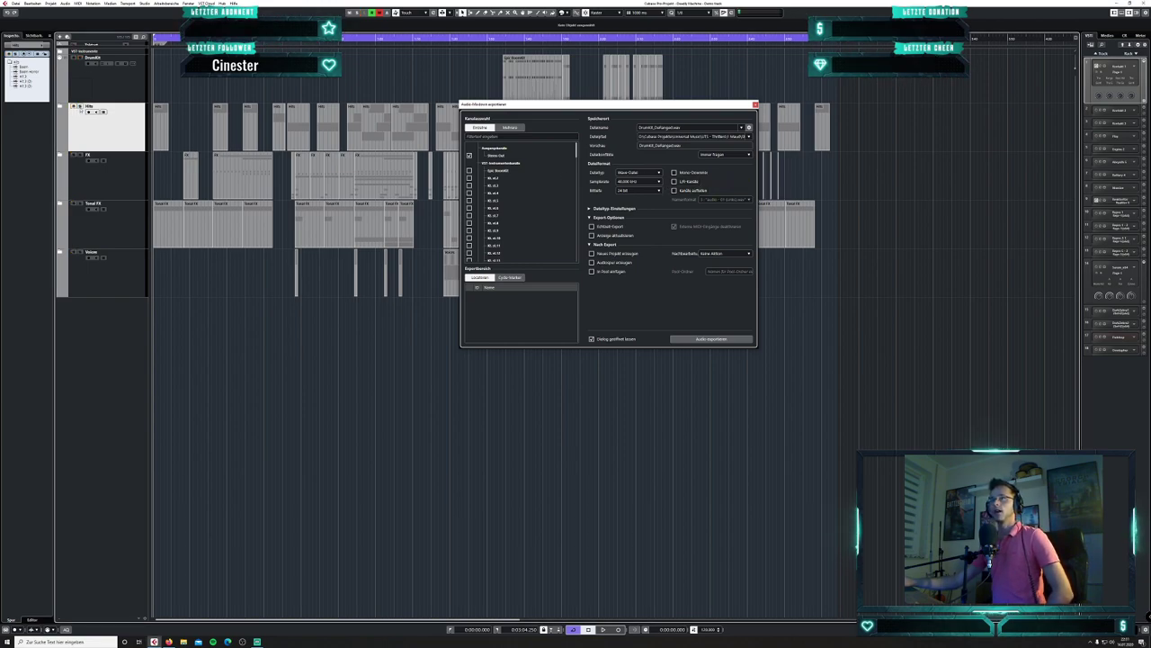
{"action": "left_click", "coordinate": [80, 107]}
{"action": "left_click", "coordinate": [670, 128]}
{"action": "left_click", "coordinate": [654, 127]}
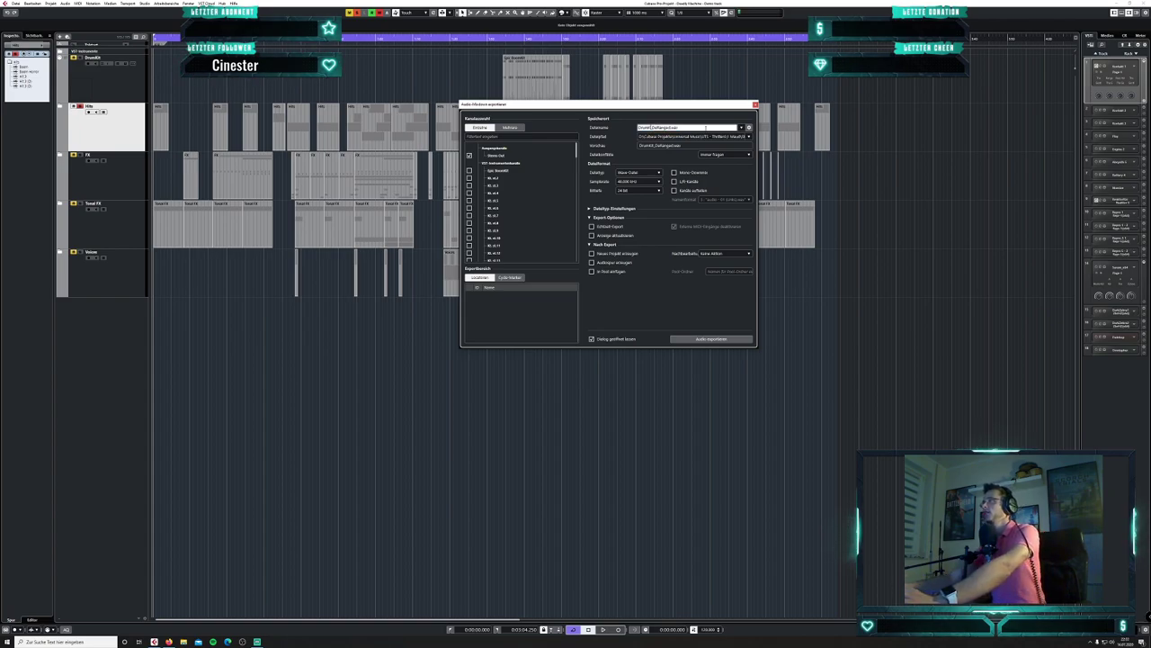
{"action": "key", "text": "BackSpace"}
{"action": "type", "text": "Hits"}
{"action": "key", "text": "Return"}
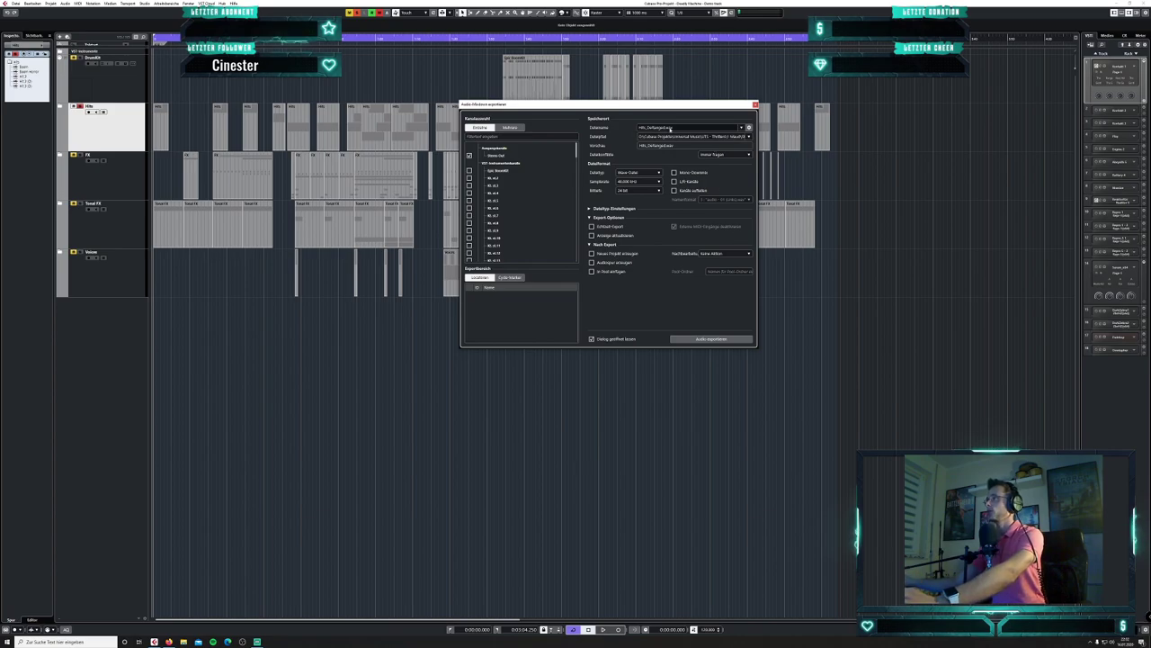
{"action": "left_click", "coordinate": [746, 339]}
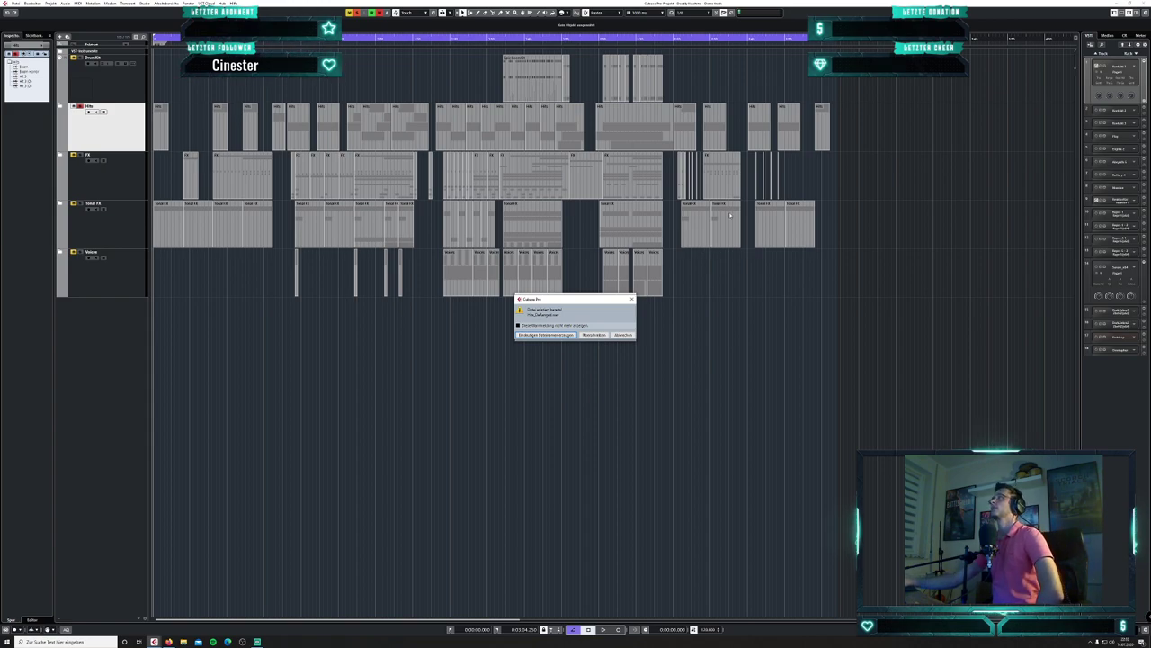
{"action": "left_click", "coordinate": [594, 335]}
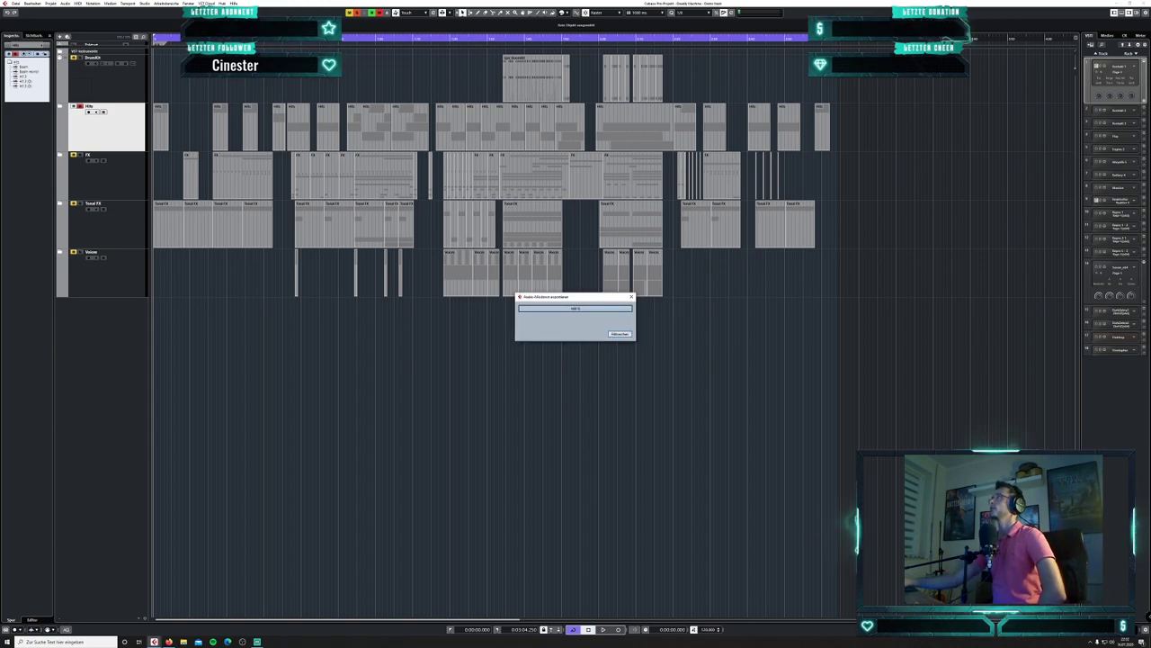
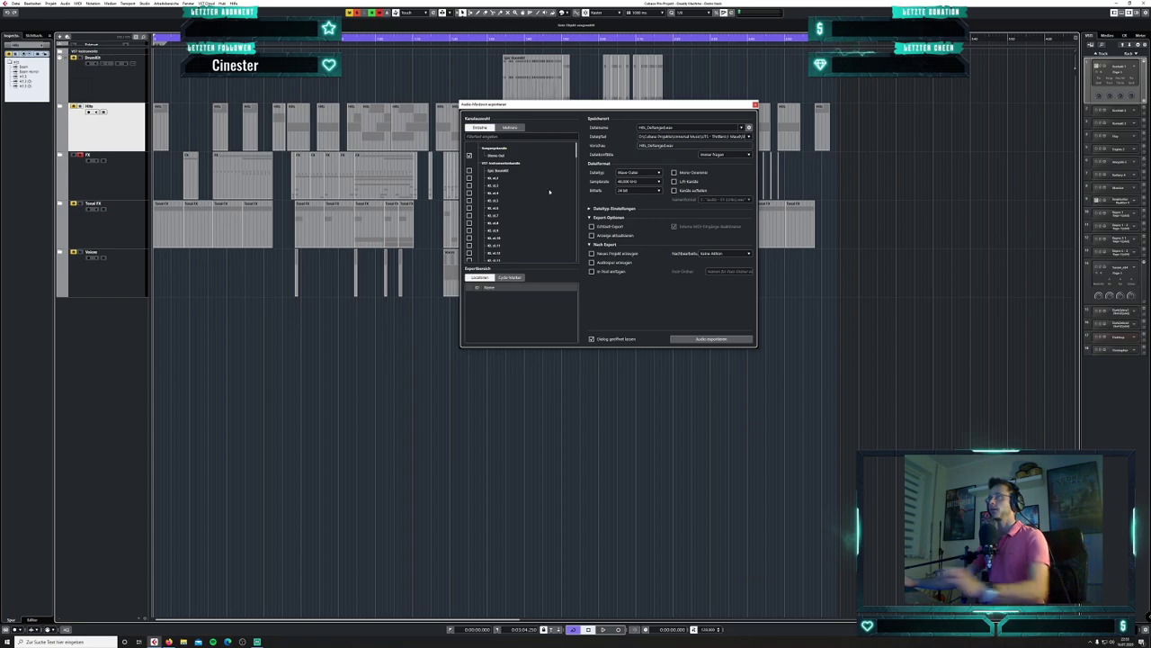
- Rename the export file to FX_Defanged.wav and export the soloed FX folder, overwriting the existing file
{"action": "left_click", "coordinate": [683, 127]}
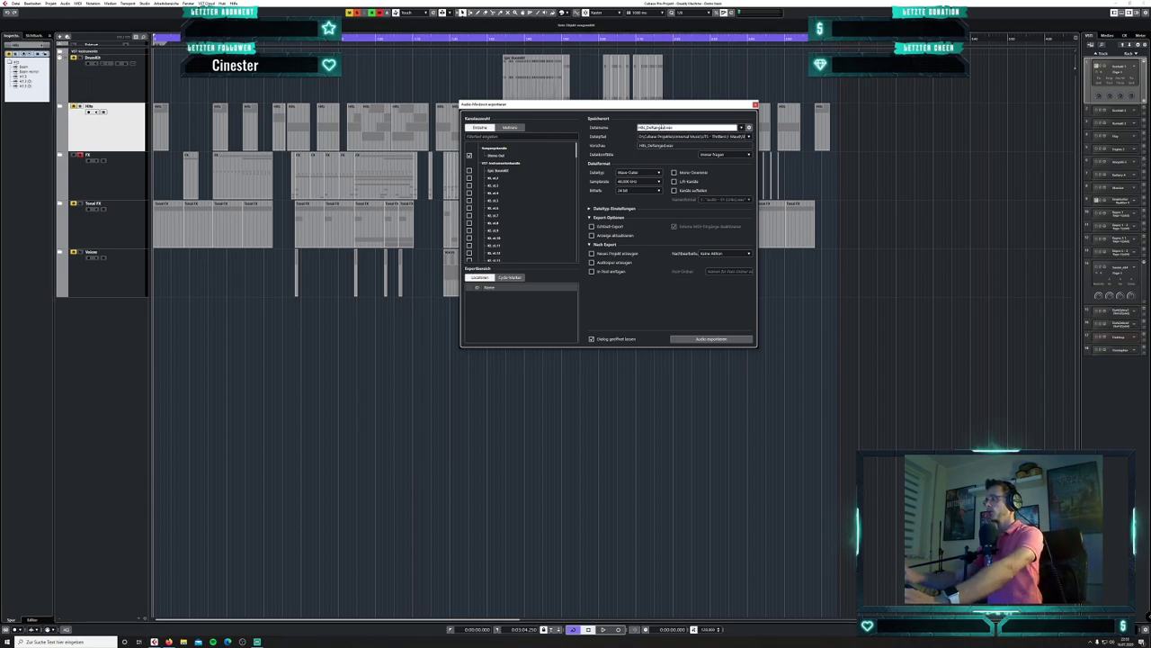
{"action": "key", "text": "BackSpace"}
{"action": "key", "text": "BackSpace"}
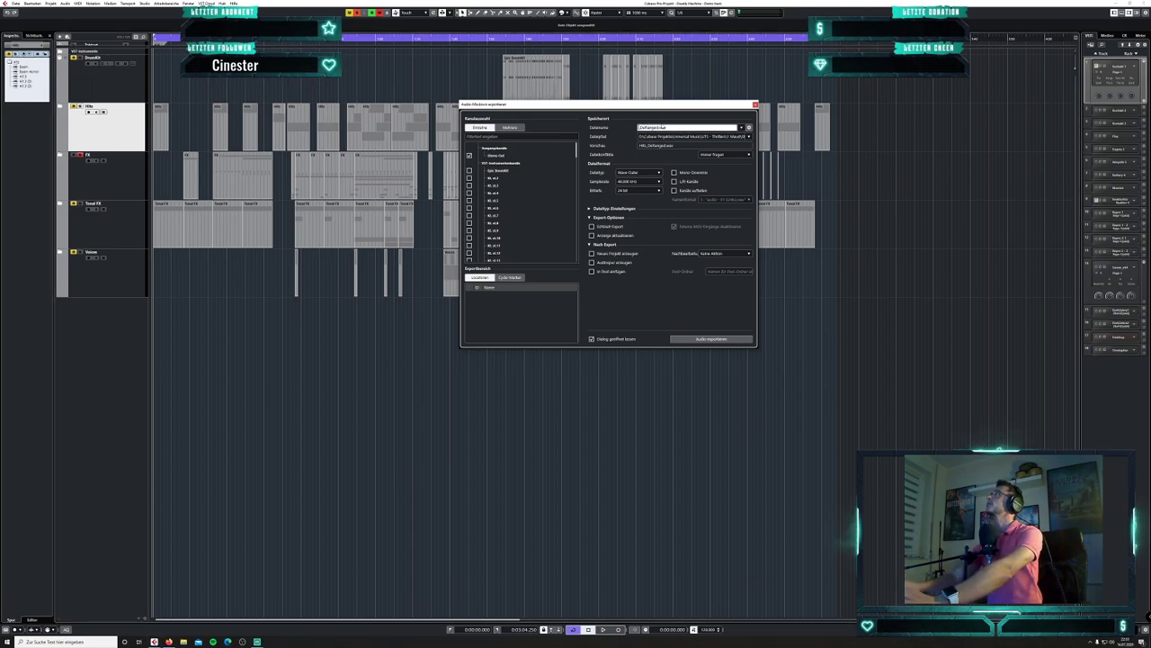
{"action": "type", "text": "FX"}
{"action": "key", "text": "Return"}
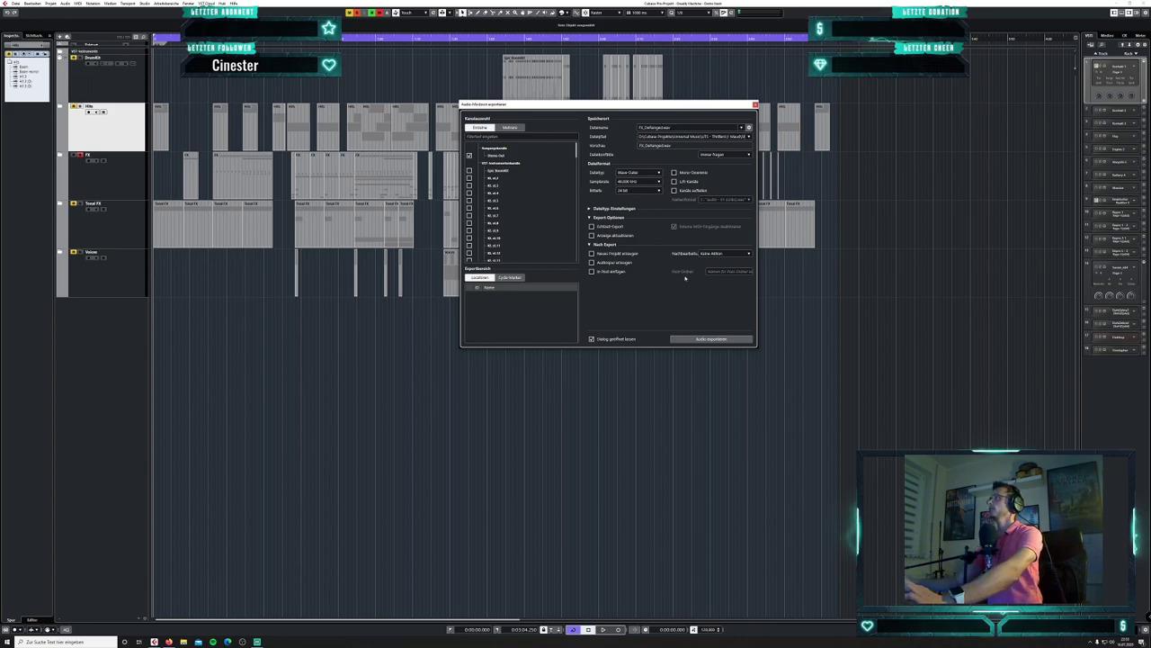
{"action": "left_click", "coordinate": [733, 340]}
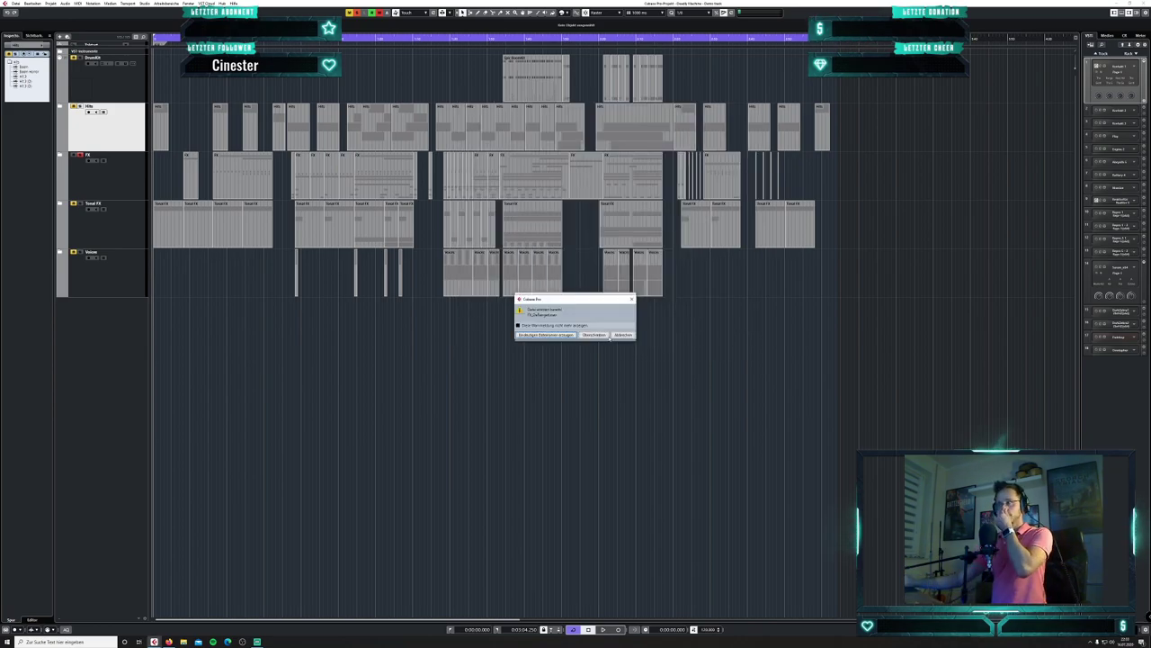
{"action": "left_click", "coordinate": [600, 336]}
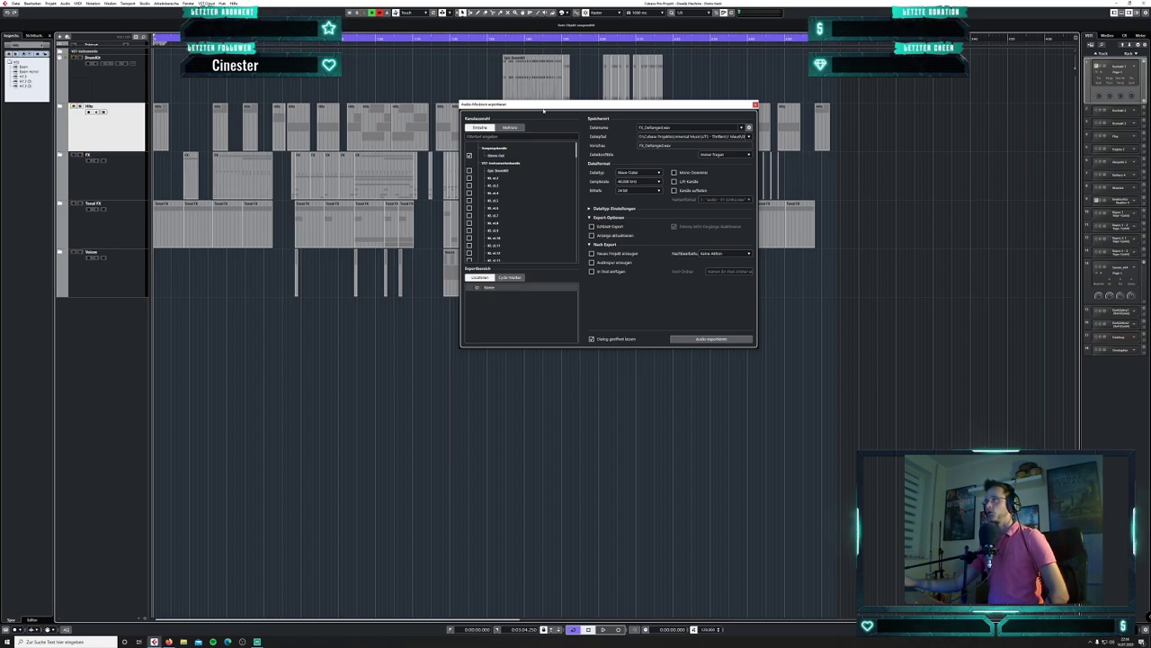
- Solo the Tonal FX folder track and export it as TonalFX_Defanged.wav, overwriting the existing file
{"action": "left_click_drag", "start_coordinate": [544, 110], "coordinate": [442, 309]}
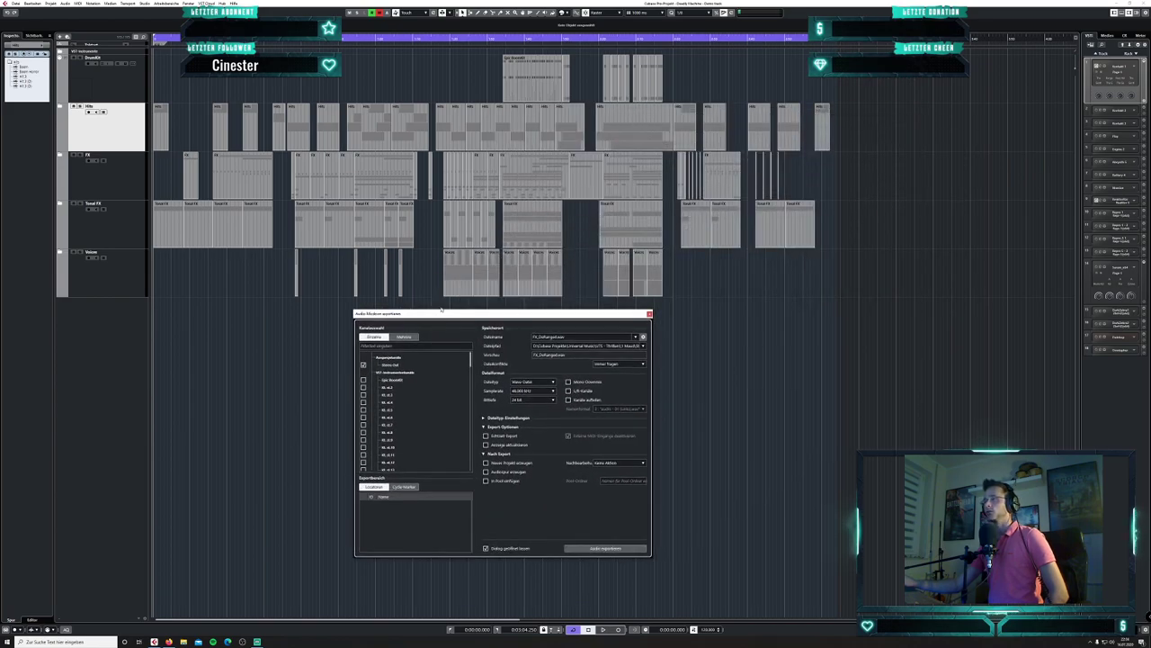
{"action": "left_click", "coordinate": [80, 204]}
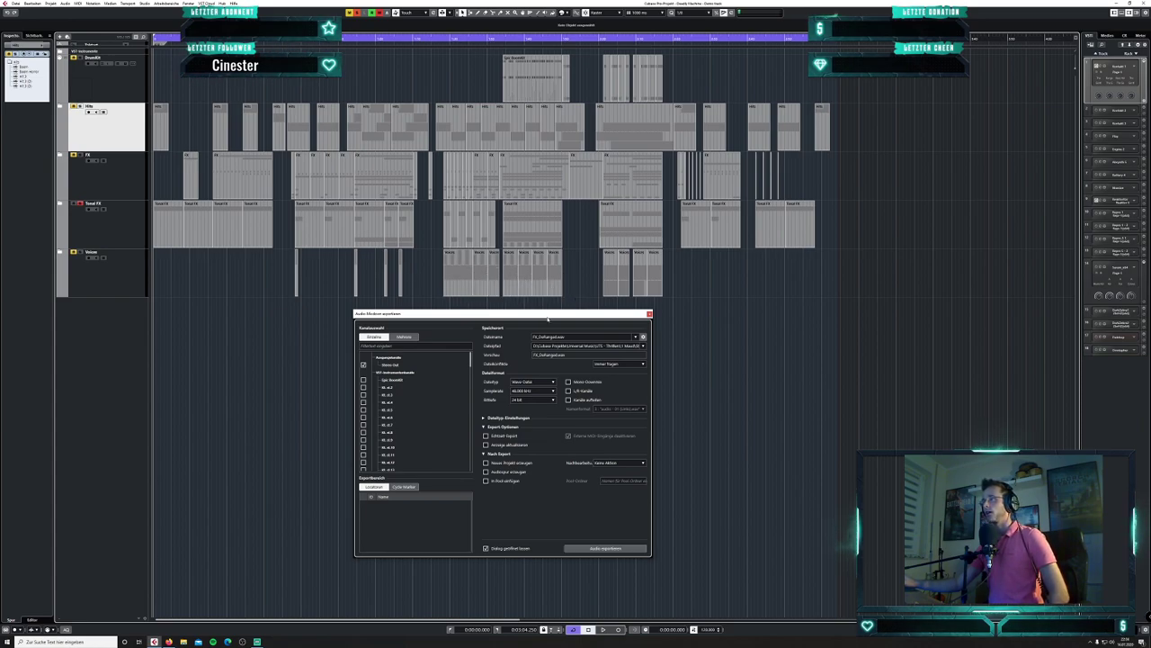
{"action": "left_click_drag", "start_coordinate": [547, 318], "coordinate": [564, 310]}
{"action": "left_click", "coordinate": [567, 328]}
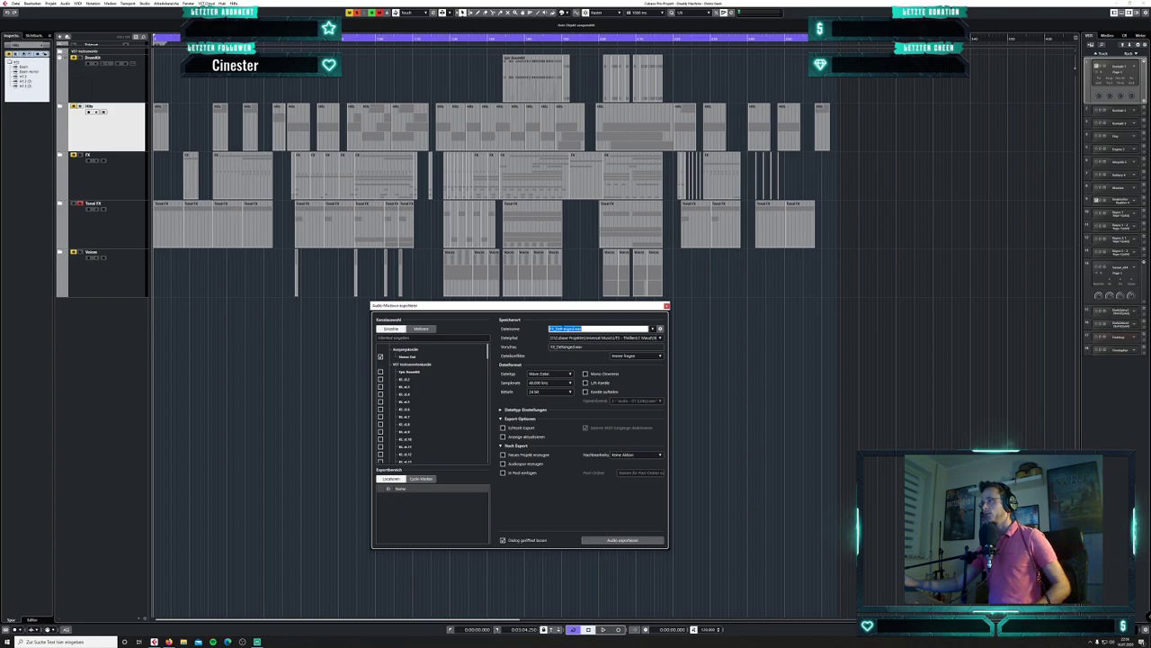
{"action": "left_click", "coordinate": [556, 328]}
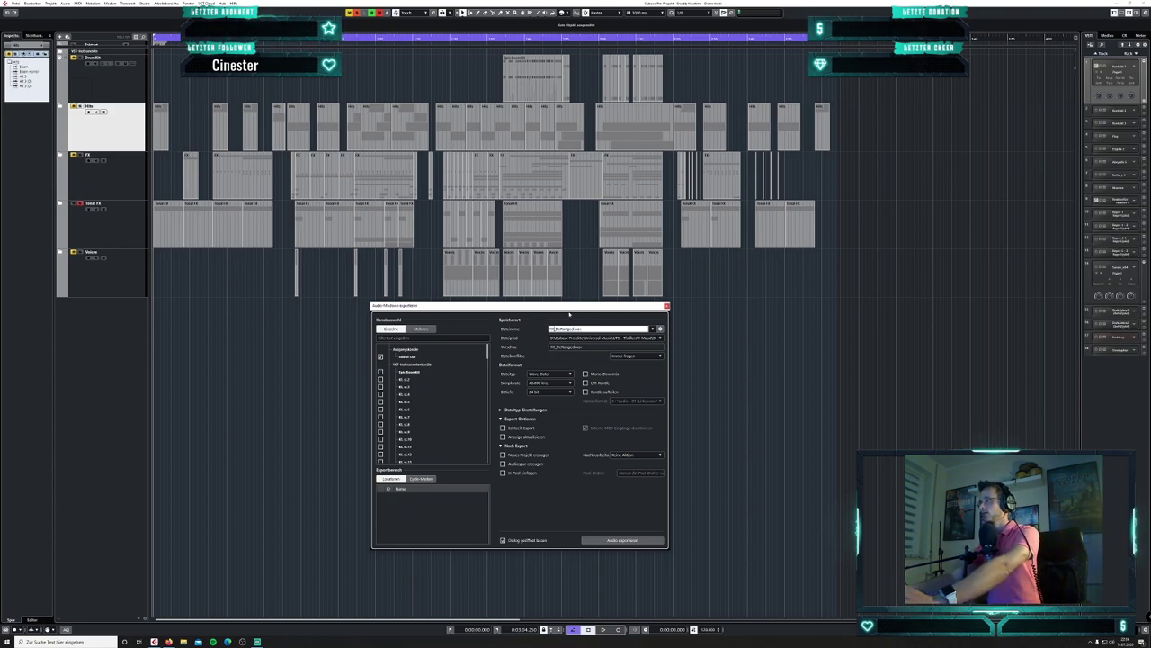
{"action": "key", "text": "BackSpace"}
{"action": "key", "text": "BackSpace"}
{"action": "key", "text": "BackSpace"}
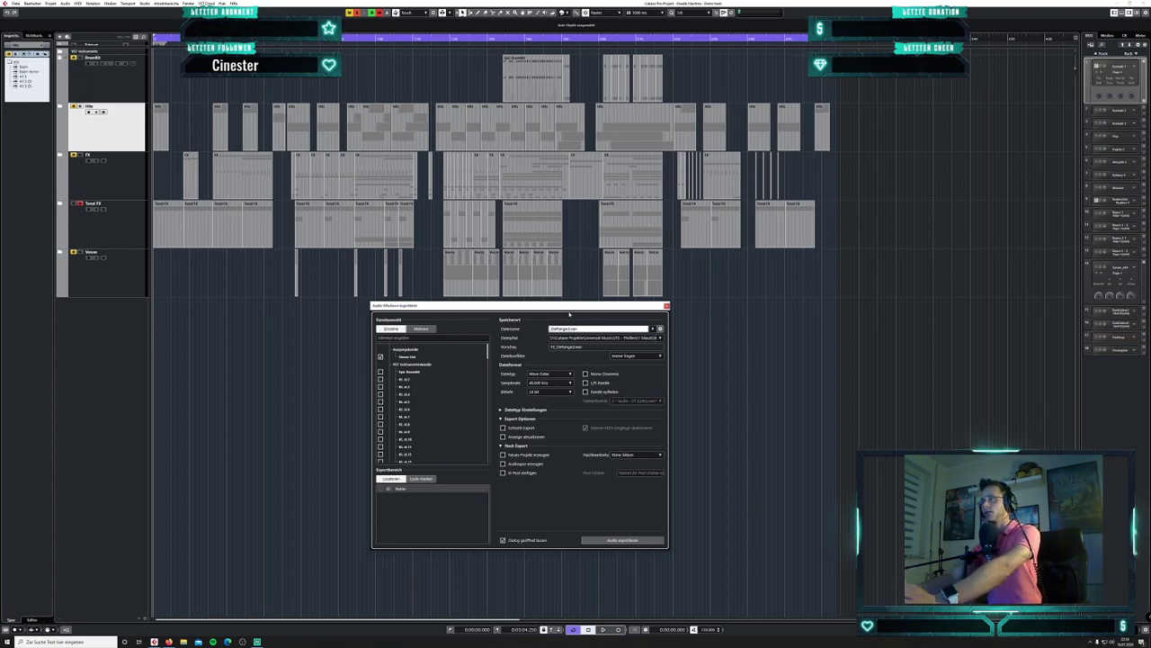
{"action": "type", "text": "TonalFX_"}
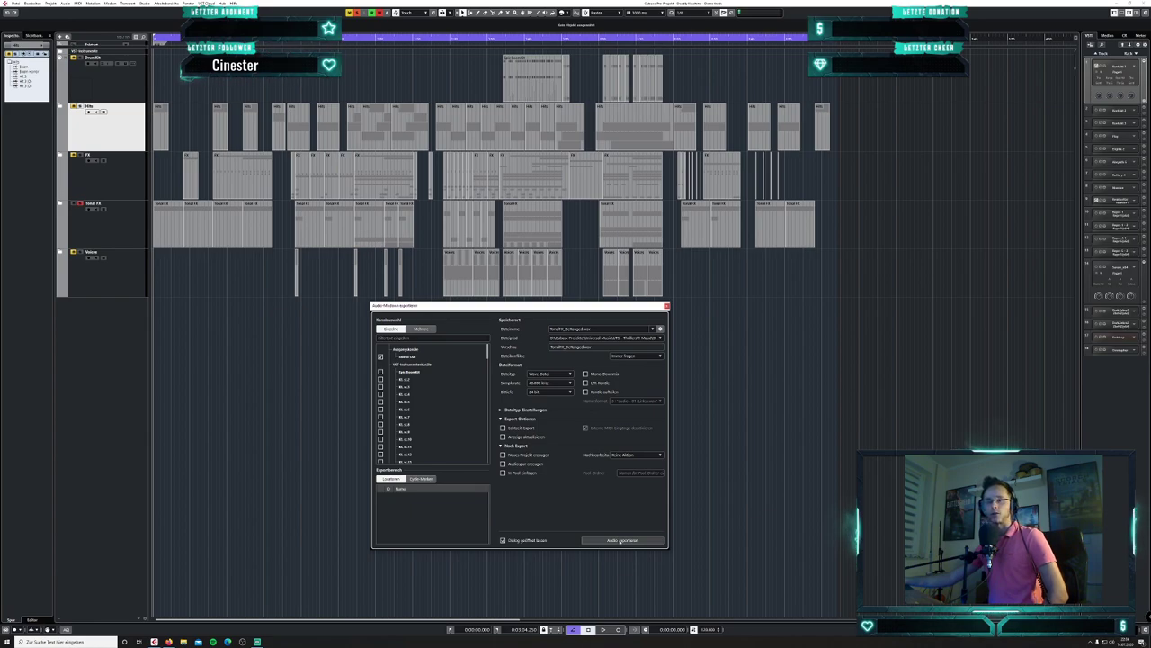
{"action": "left_click", "coordinate": [620, 540]}
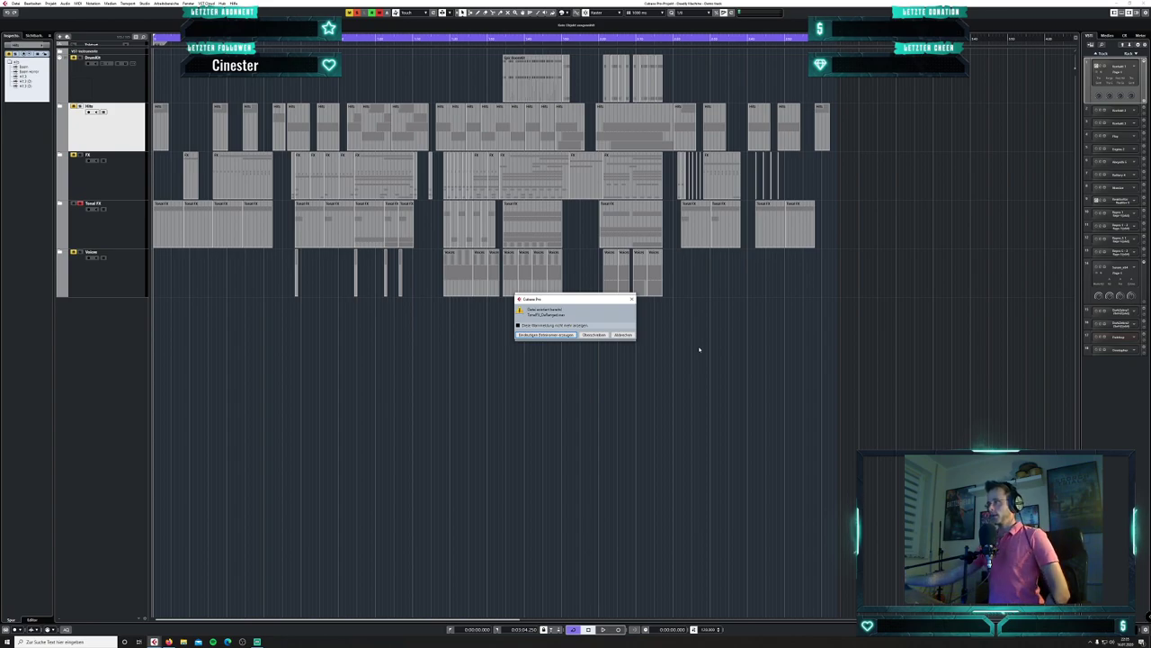
{"action": "left_click", "coordinate": [601, 335]}
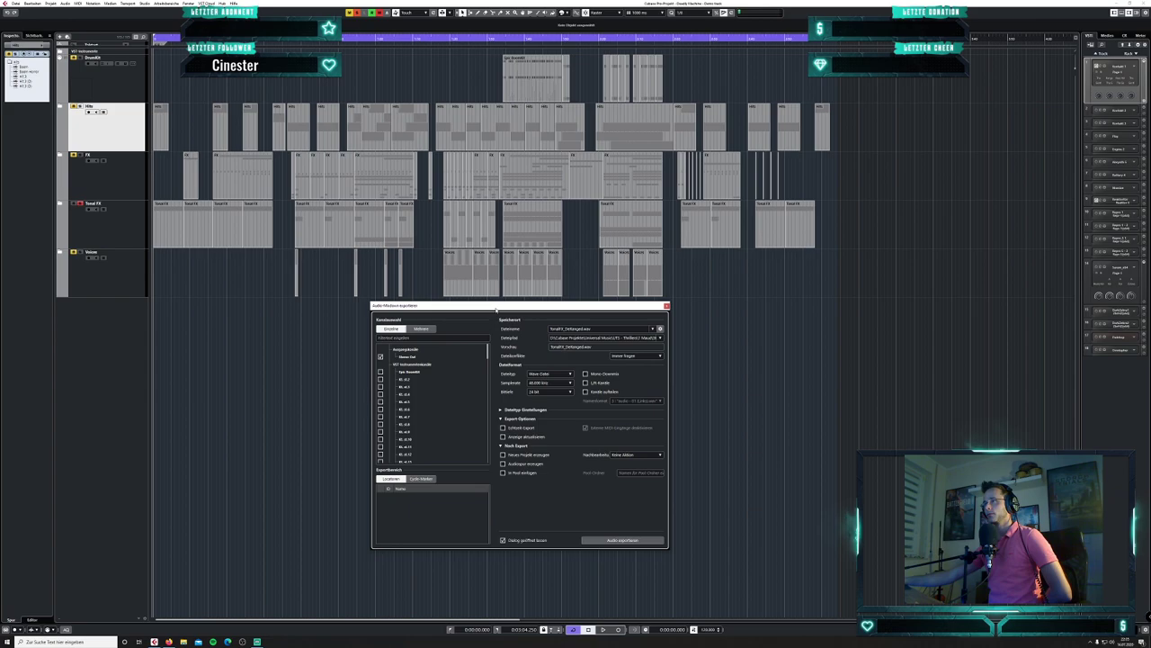
- Remove the solo from the Tonal FX folder track and solo the Voices folder track instead
{"action": "left_click_drag", "start_coordinate": [497, 308], "coordinate": [525, 301]}
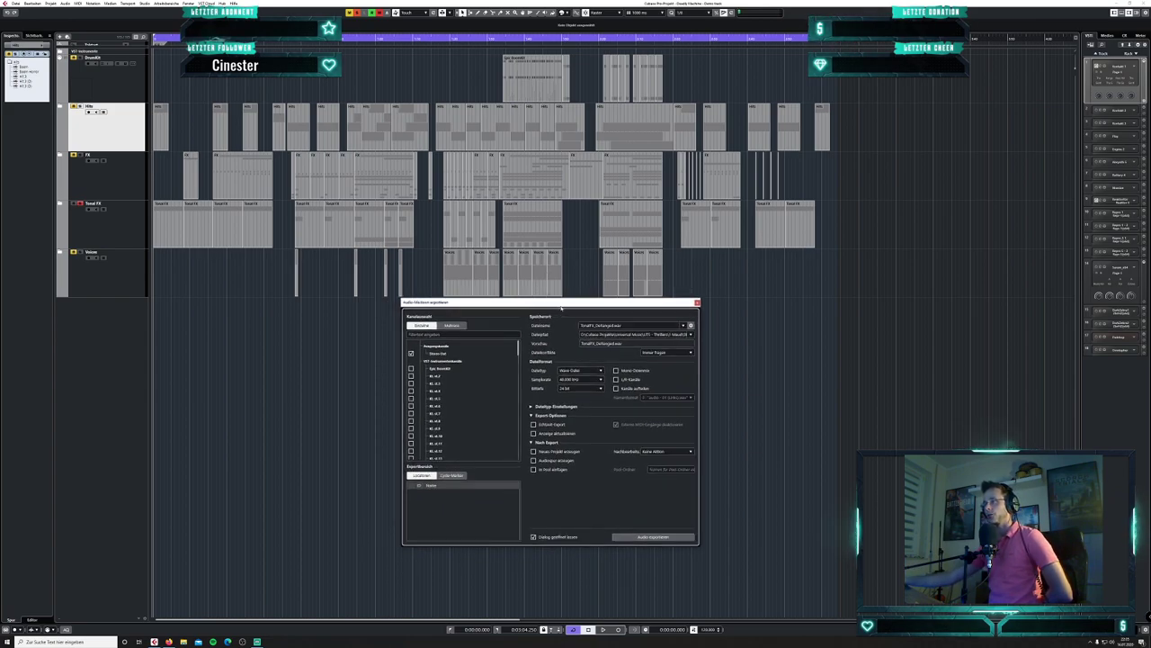
{"action": "left_click_drag", "start_coordinate": [561, 306], "coordinate": [537, 249]}
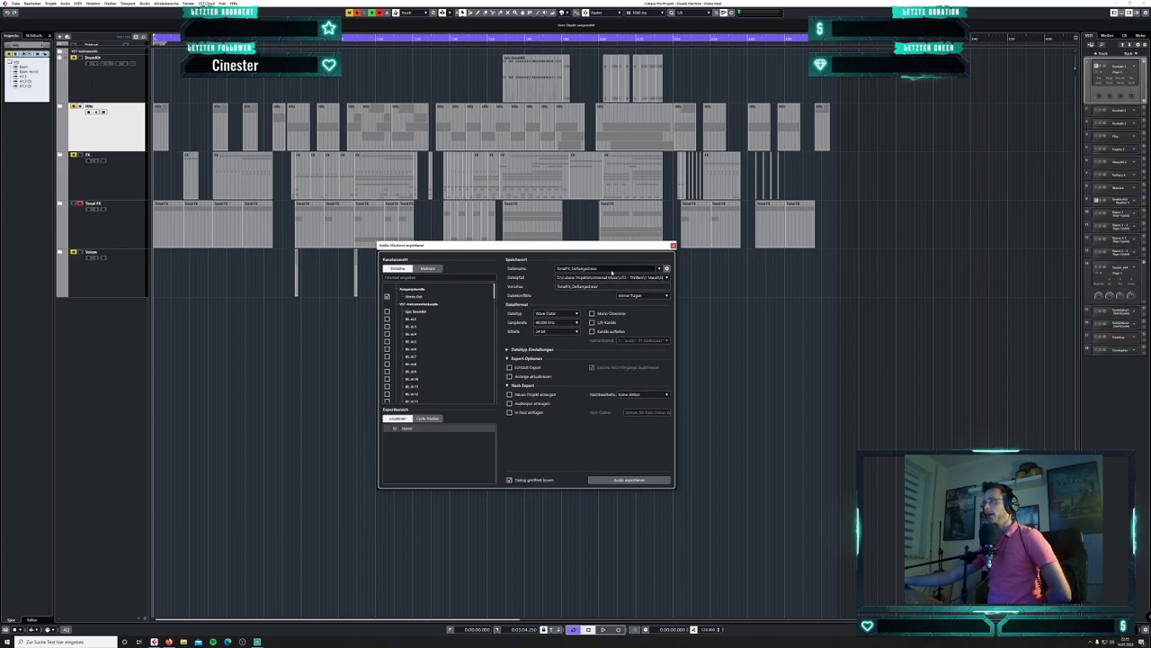
{"action": "double_click", "coordinate": [611, 269]}
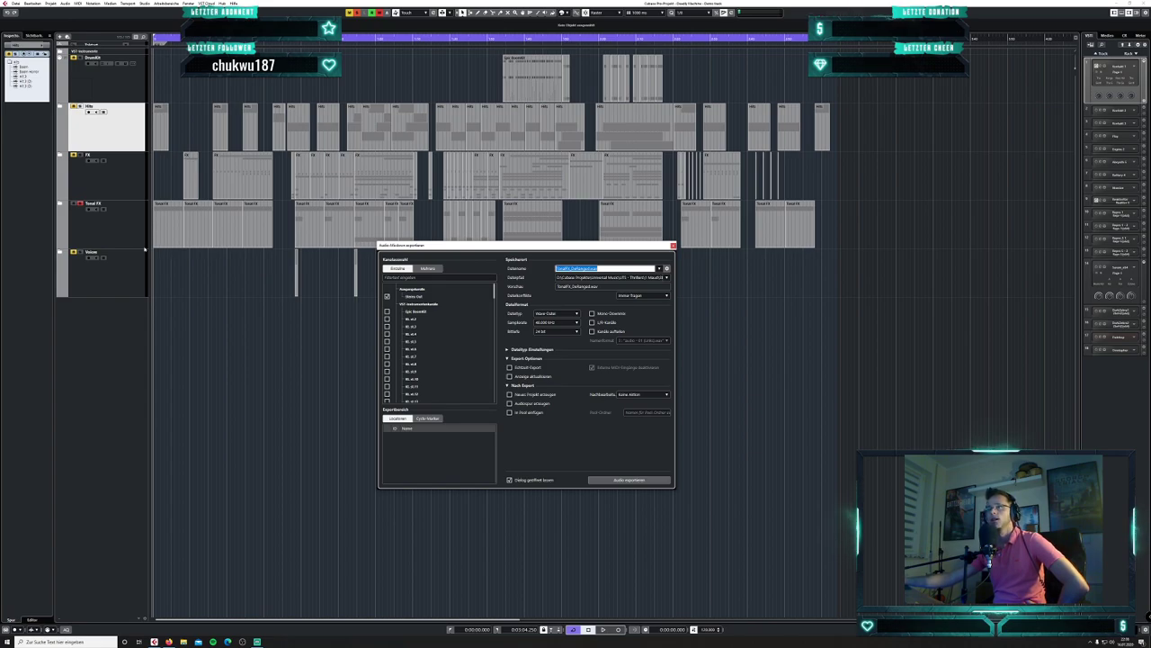
{"action": "left_click", "coordinate": [83, 205]}
{"action": "left_click", "coordinate": [112, 227]}
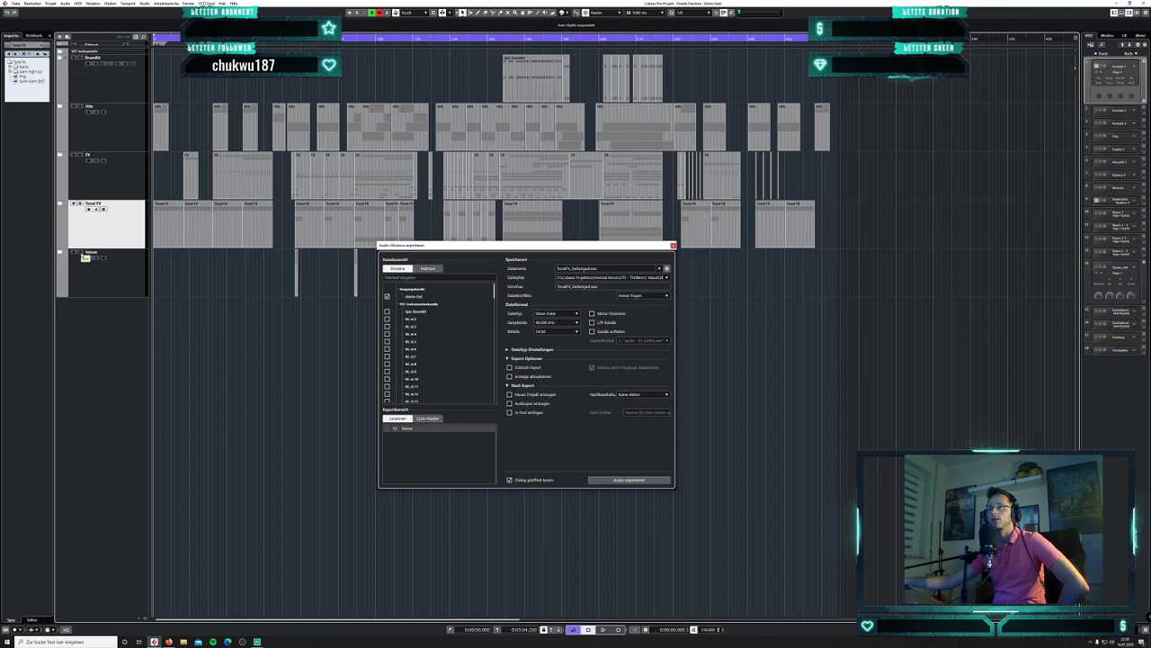
{"action": "left_click", "coordinate": [81, 254]}
{"action": "left_click", "coordinate": [124, 285]}
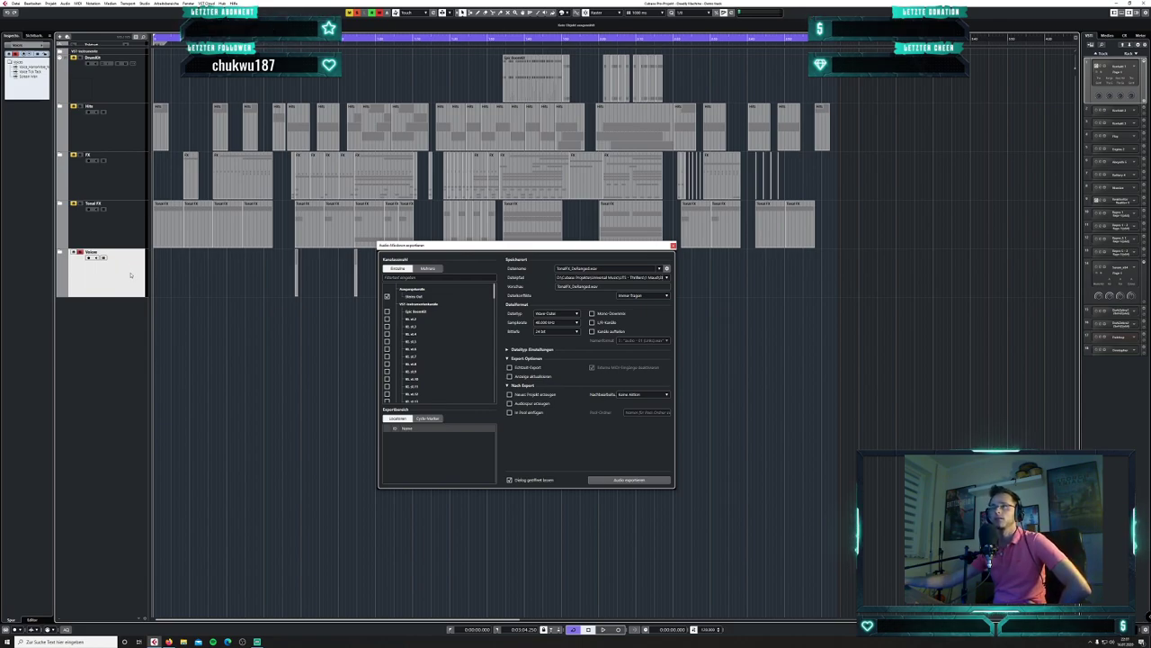
- Rename the export file to Voices_Defanged.wav, export the soloed Voices folder over the existing file, and close the audio mixdown export
{"action": "left_click", "coordinate": [570, 269]}
{"action": "left_click", "coordinate": [570, 268]}
{"action": "key", "text": "BackSpace"}
{"action": "key", "text": "BackSpace"}
{"action": "key", "text": "BackSpace"}
{"action": "key", "text": "BackSpace"}
{"action": "key", "text": "BackSpace"}
{"action": "key", "text": "BackSpace"}
{"action": "key", "text": "BackSpace"}
{"action": "key", "text": "BackSpace"}
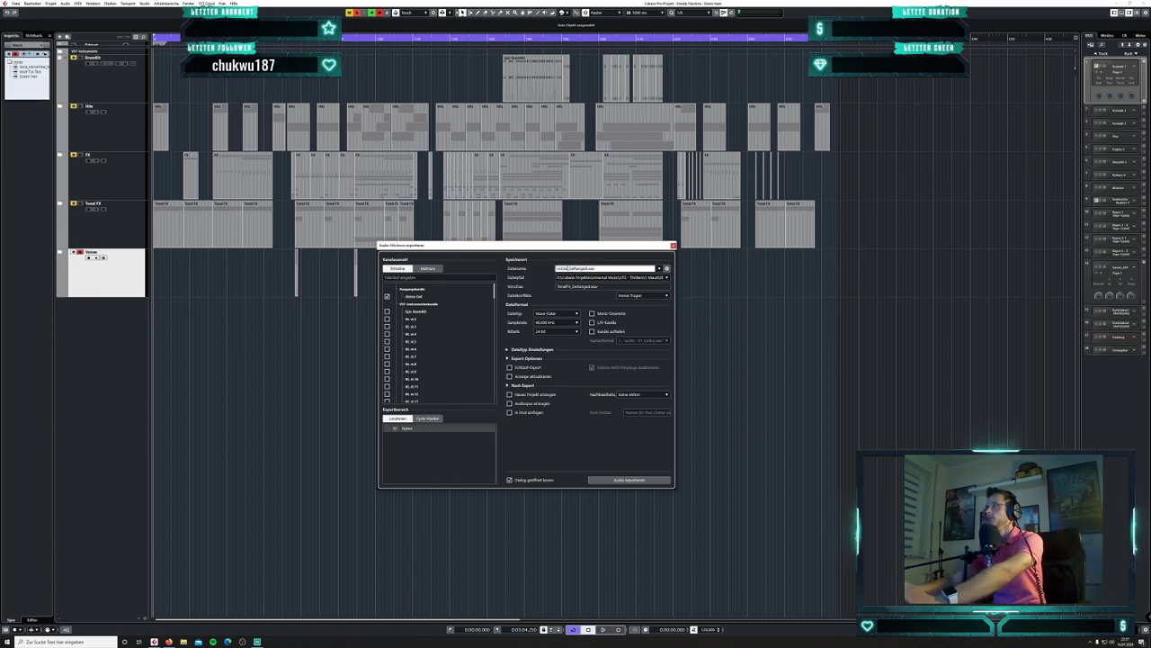
{"action": "key", "text": "Return"}
{"action": "left_click", "coordinate": [643, 480]}
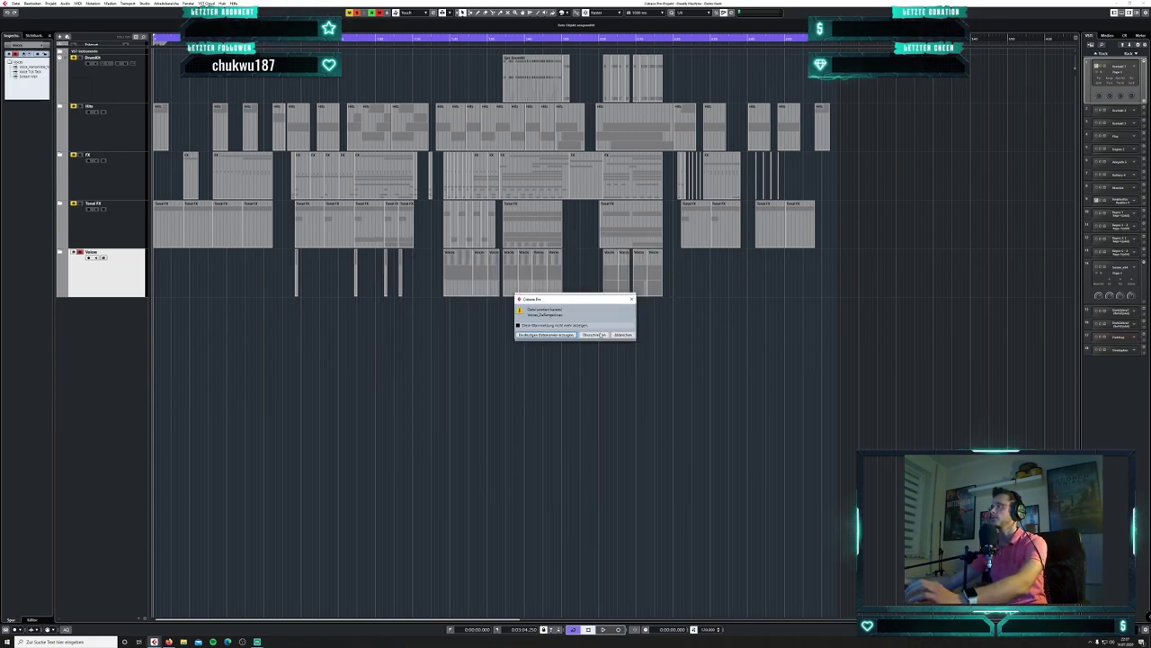
{"action": "left_click", "coordinate": [599, 335]}
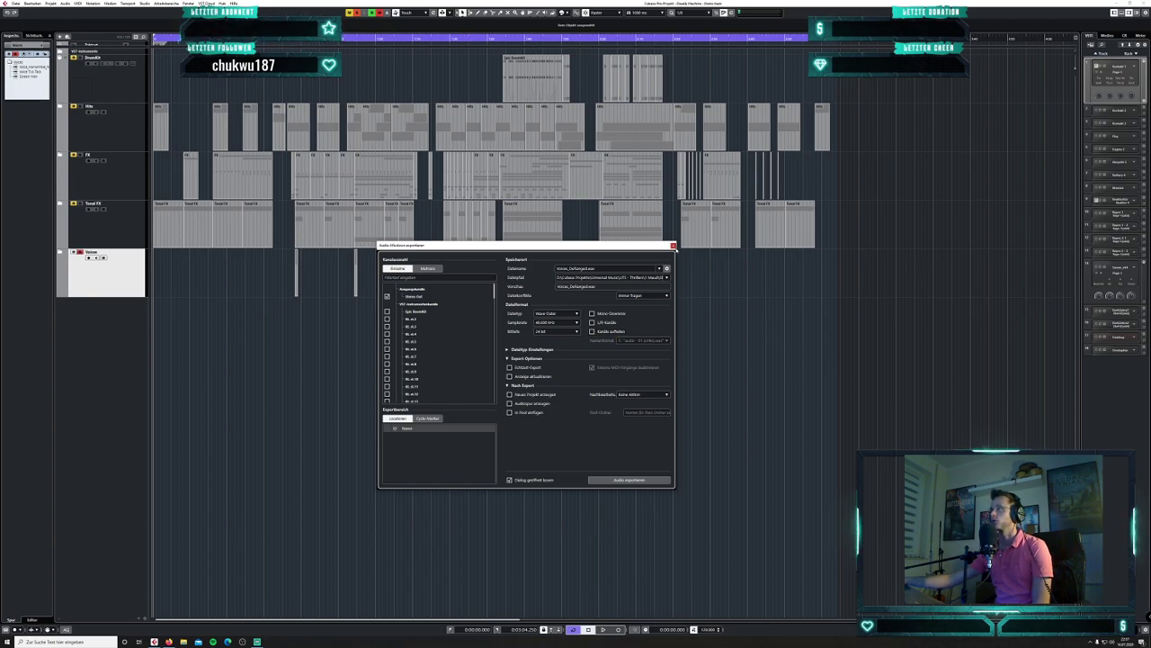
{"action": "left_click", "coordinate": [673, 245]}
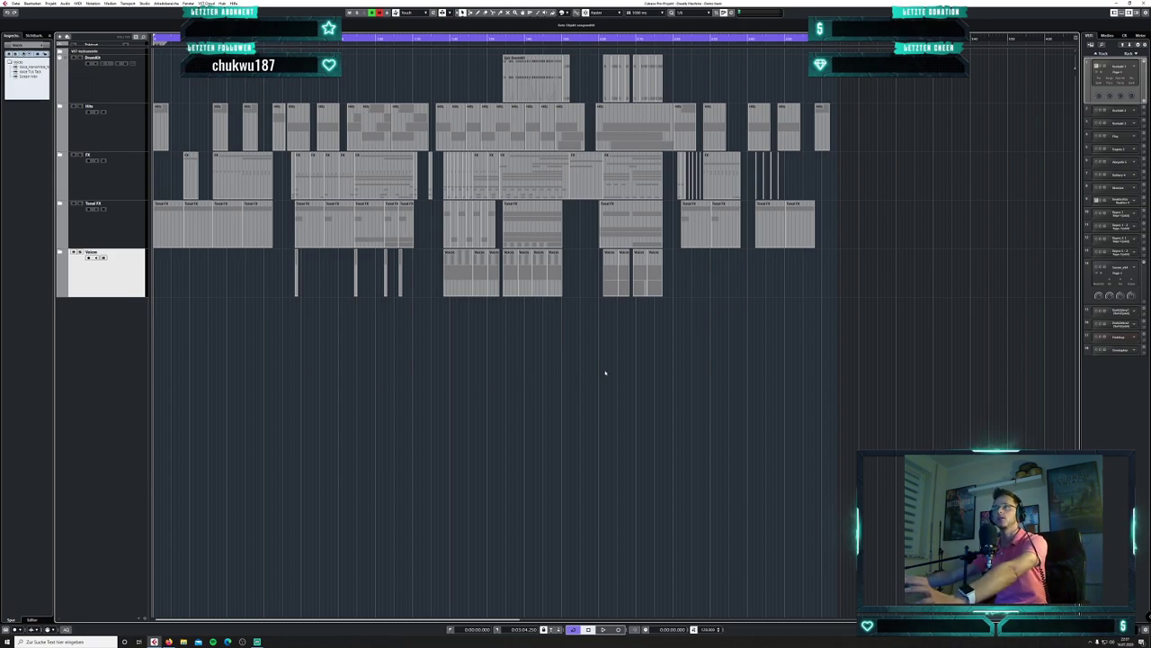
{"action": "left_click", "coordinate": [128, 87]}
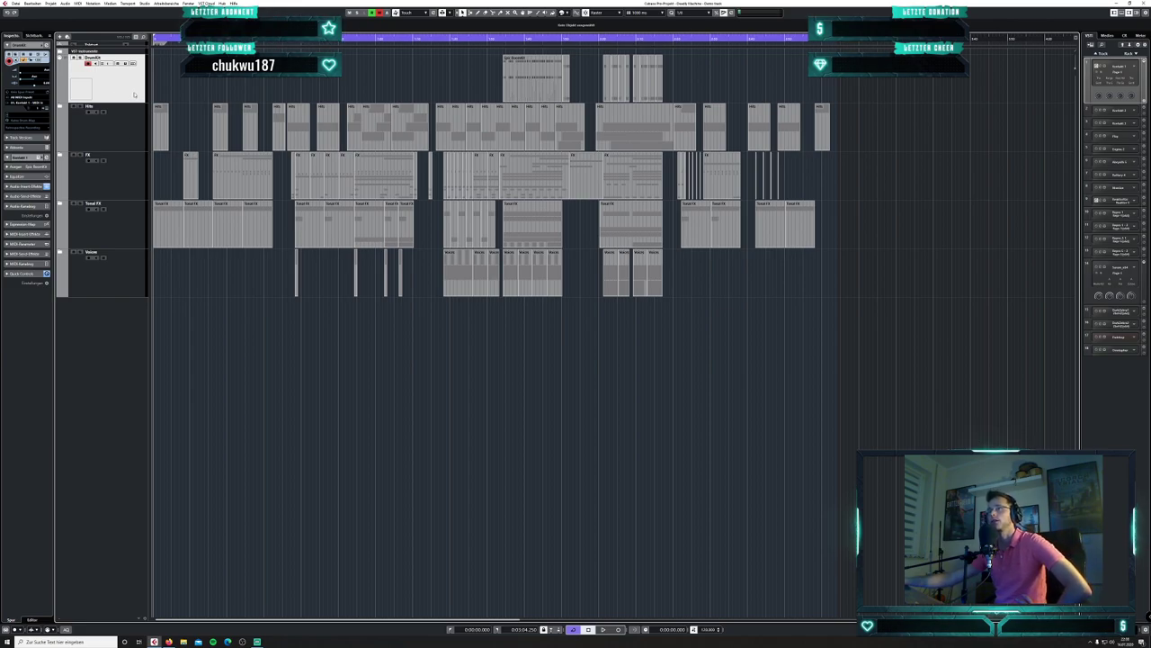
{"action": "left_click", "coordinate": [112, 136]}
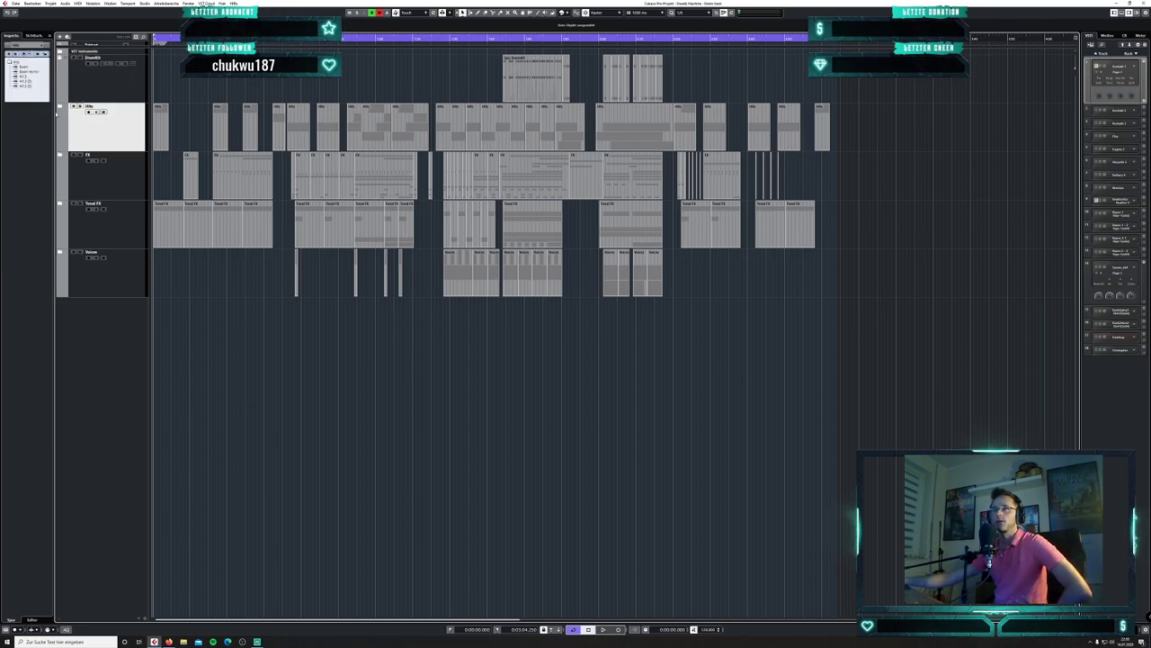
{"action": "left_click", "coordinate": [117, 270]}
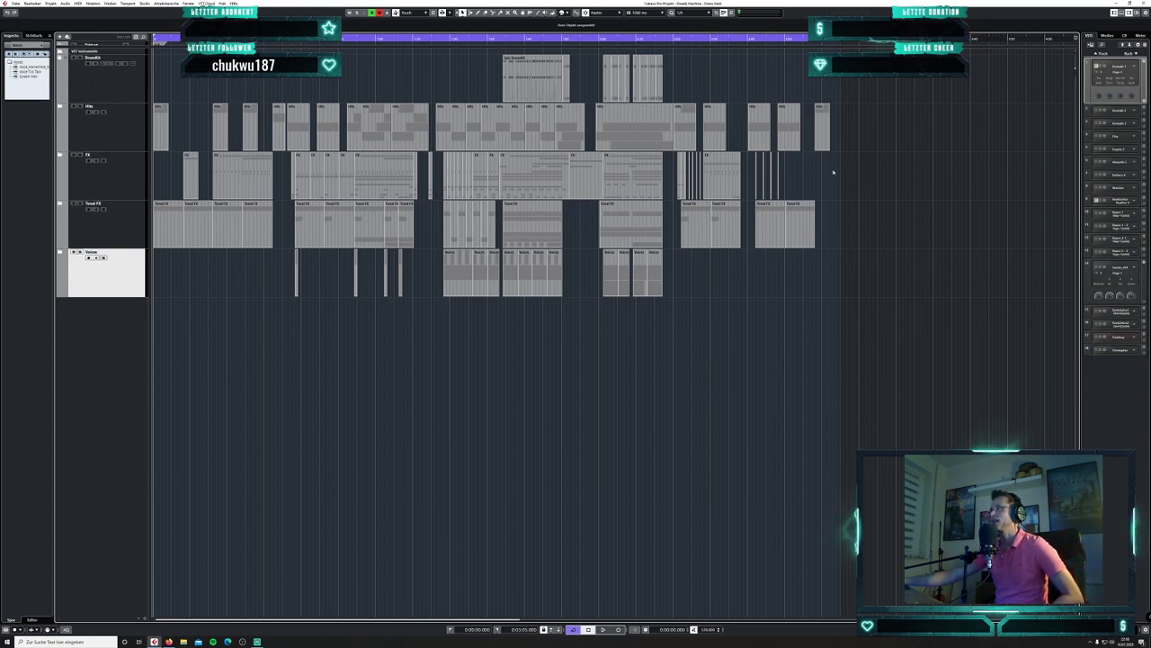
{"action": "left_click", "coordinate": [105, 228]}
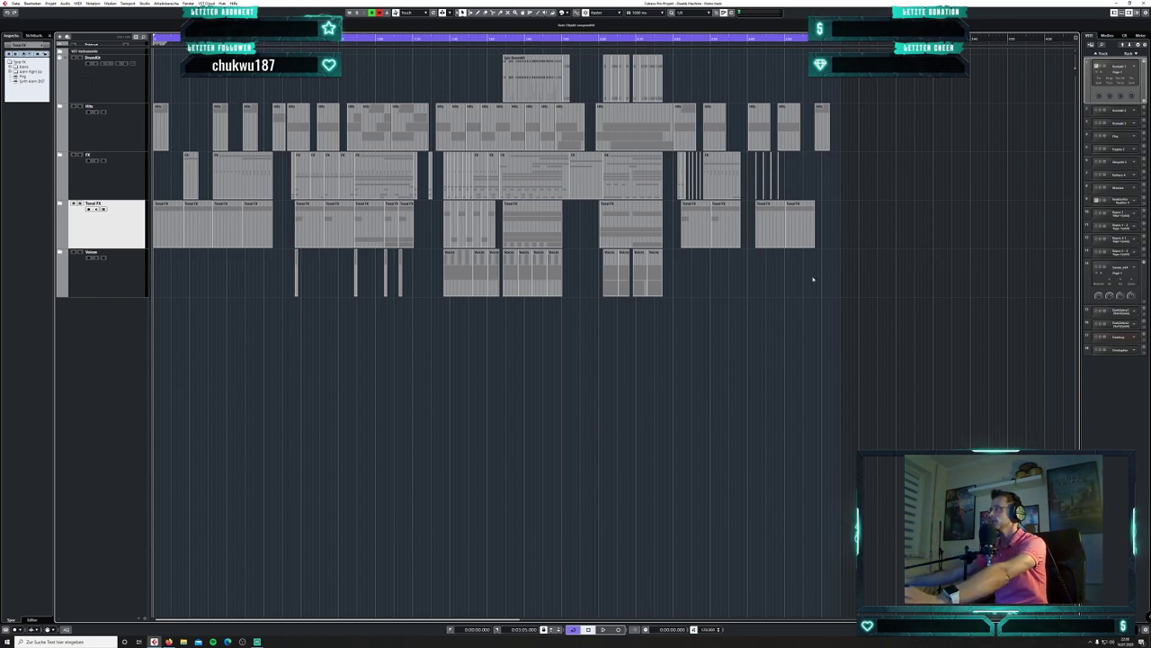
- Close the current arrangement project
{"action": "left_click", "coordinate": [1143, 5]}
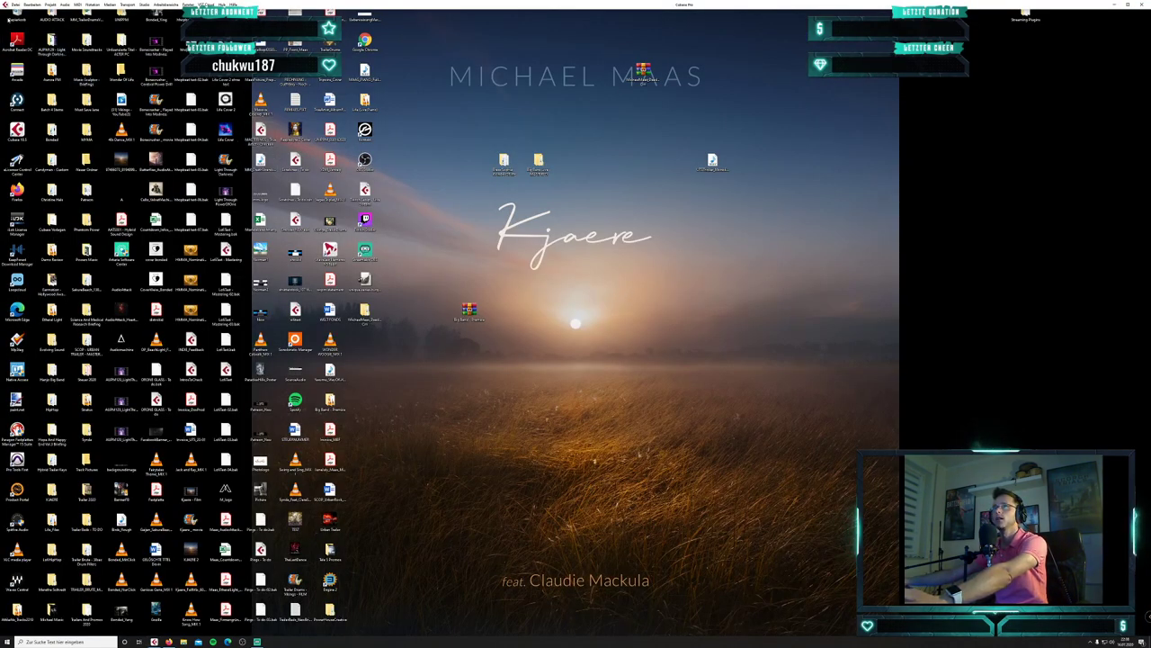
{"action": "left_click", "coordinate": [14, 4]}
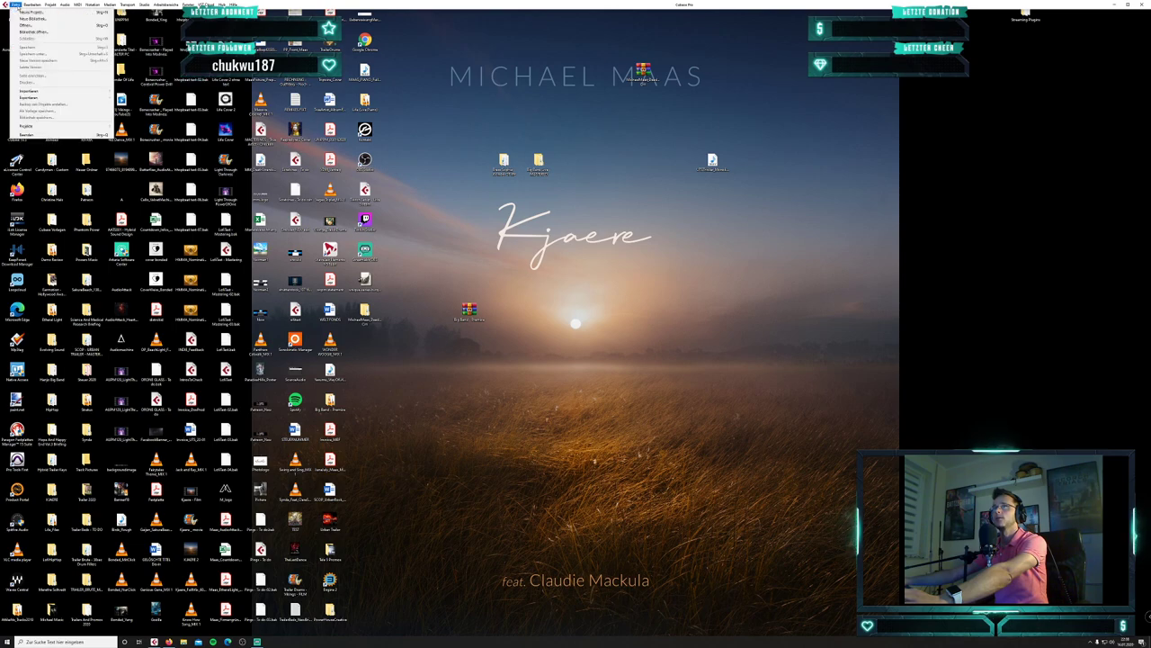
{"action": "left_click", "coordinate": [36, 11]}
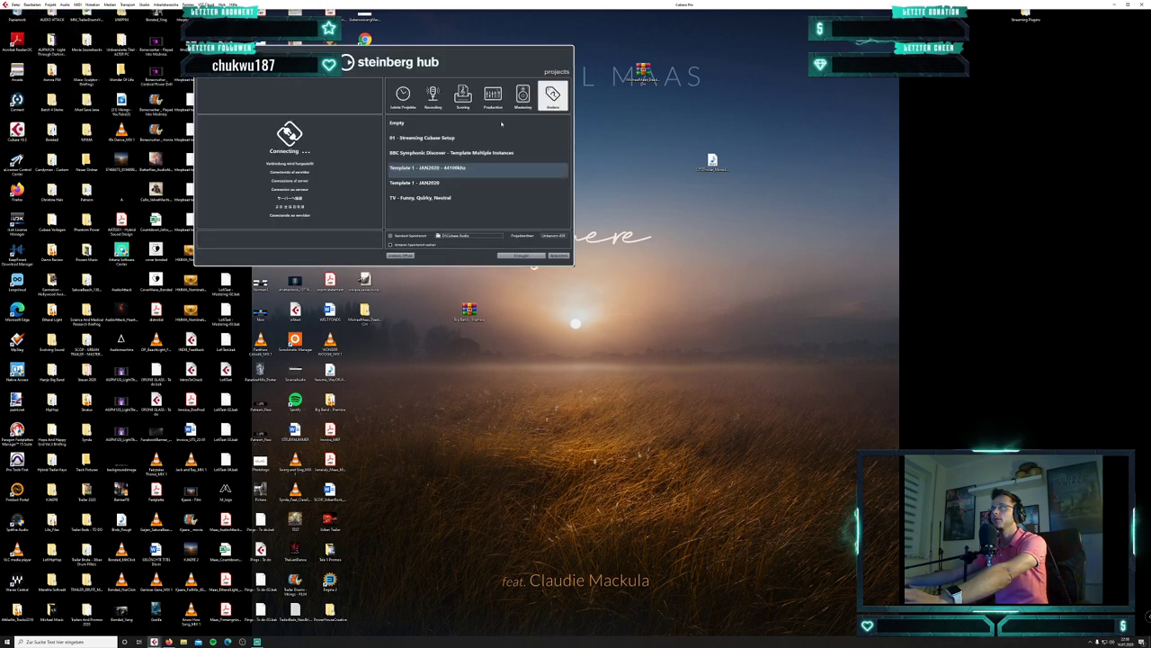
{"action": "left_click", "coordinate": [442, 140]}
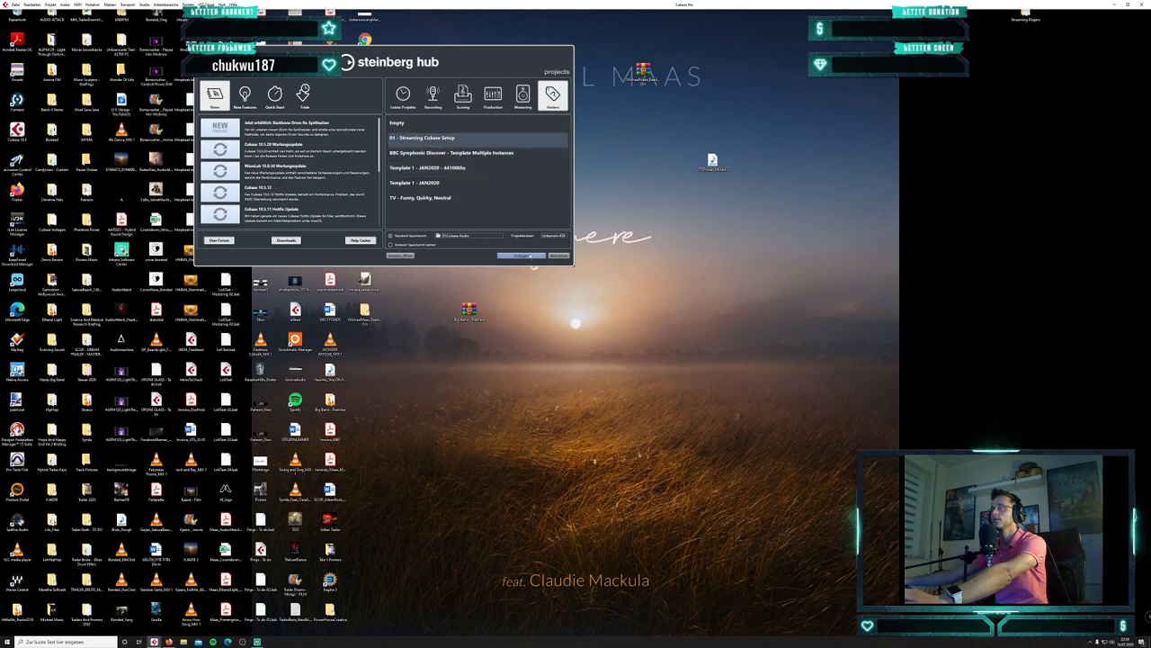
{"action": "left_click", "coordinate": [559, 256]}
- Open the existing Cubase Setup.bak project from the Streaming Plugins folder on the desktop
{"action": "left_click", "coordinate": [14, 6]}
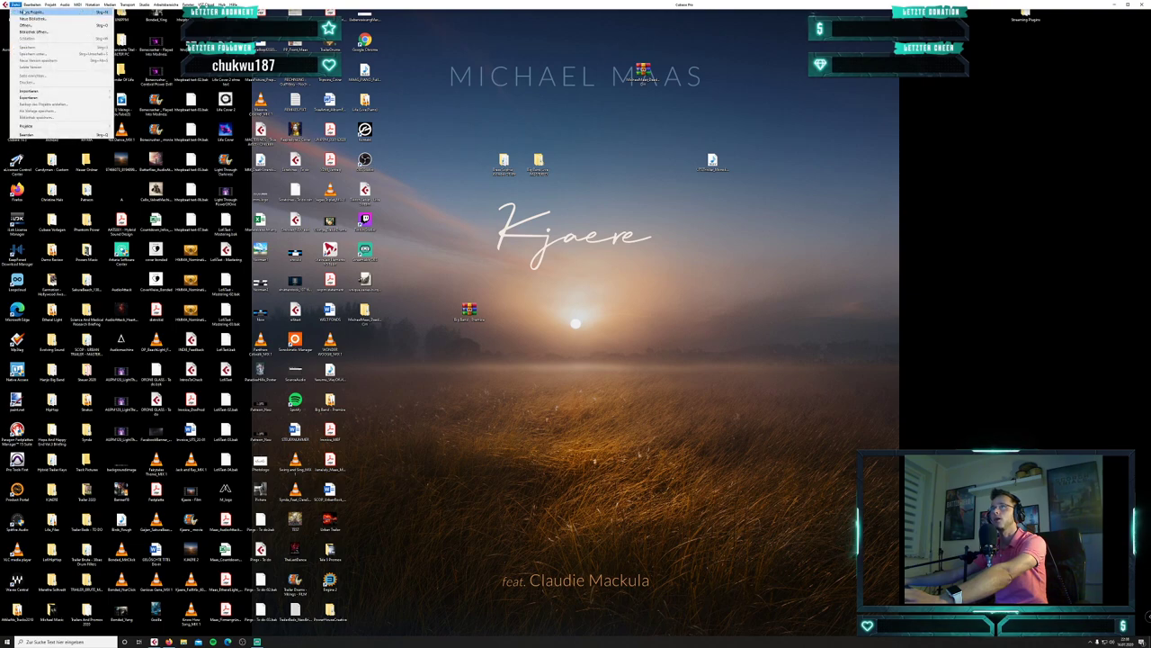
{"action": "left_click", "coordinate": [32, 27]}
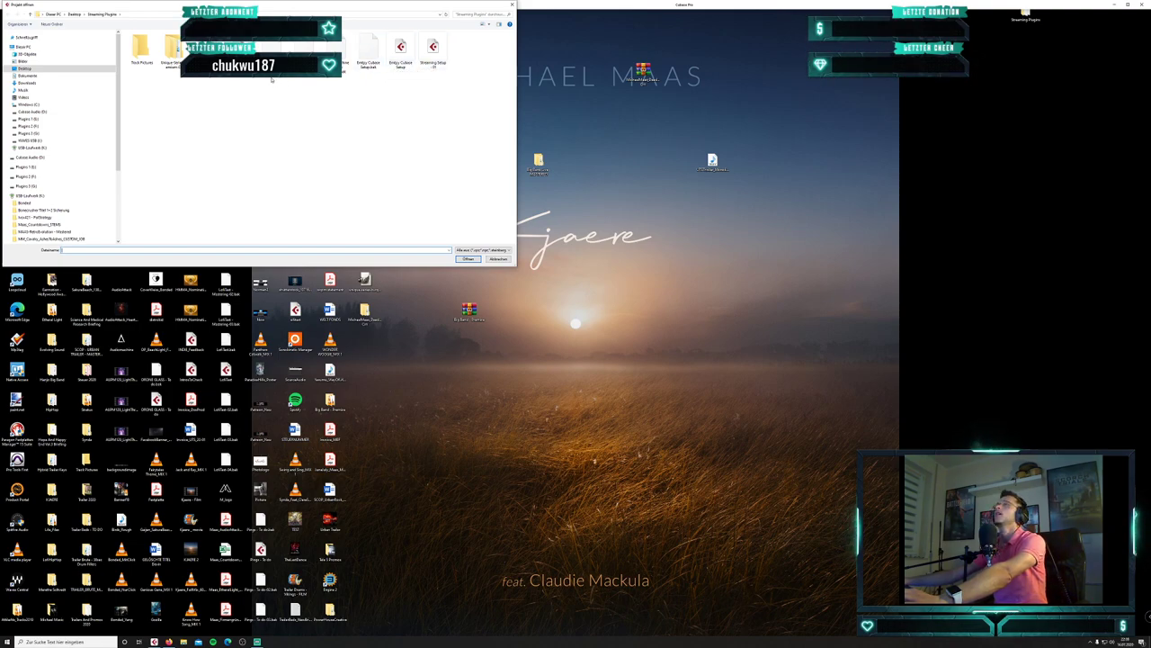
{"action": "left_click", "coordinate": [365, 62]}
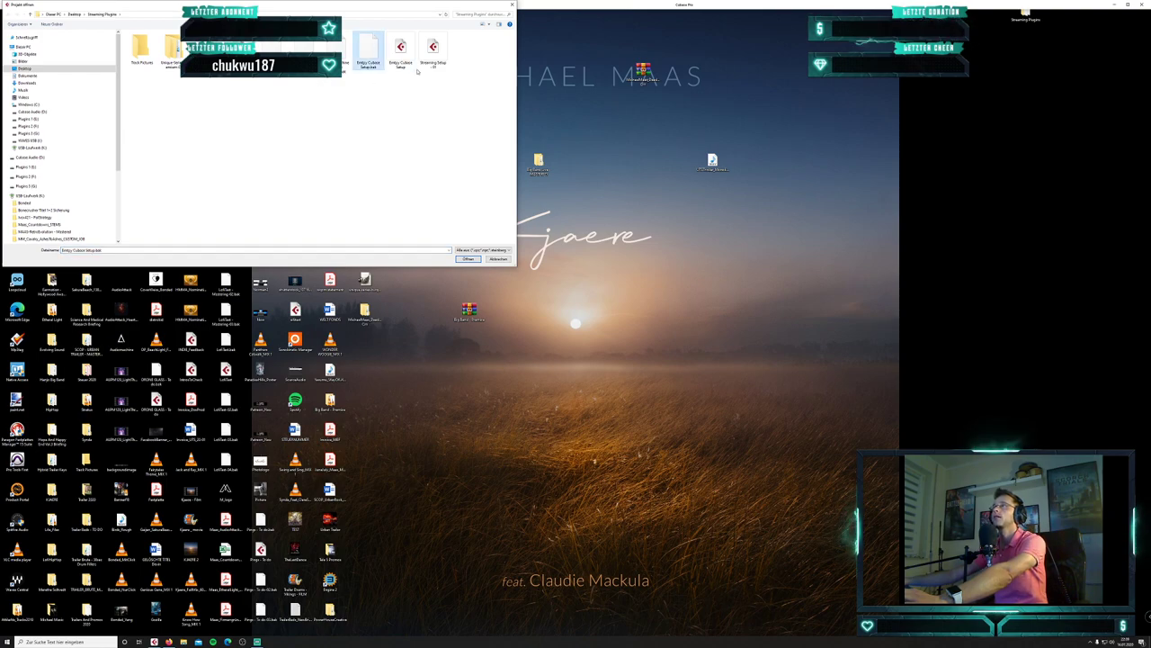
{"action": "left_click", "coordinate": [467, 259]}
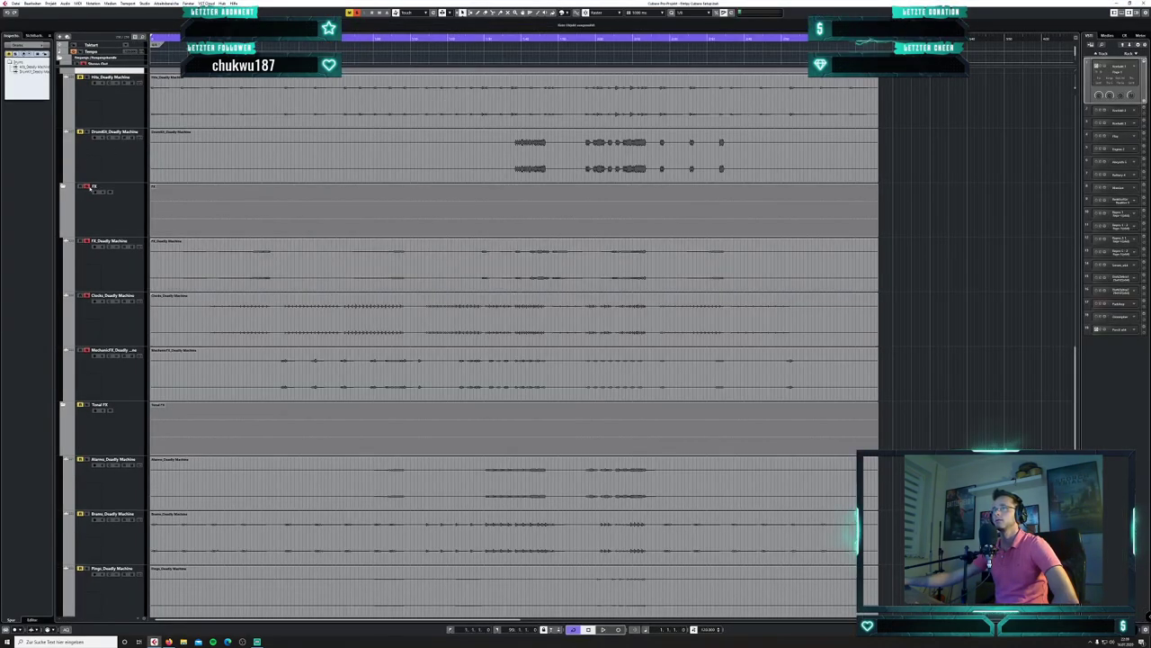
- Clear the solo on the FX folder track and collapse the Tonal FX and STEMS folders
{"action": "left_click", "coordinate": [88, 188]}
{"action": "left_click", "coordinate": [63, 405]}
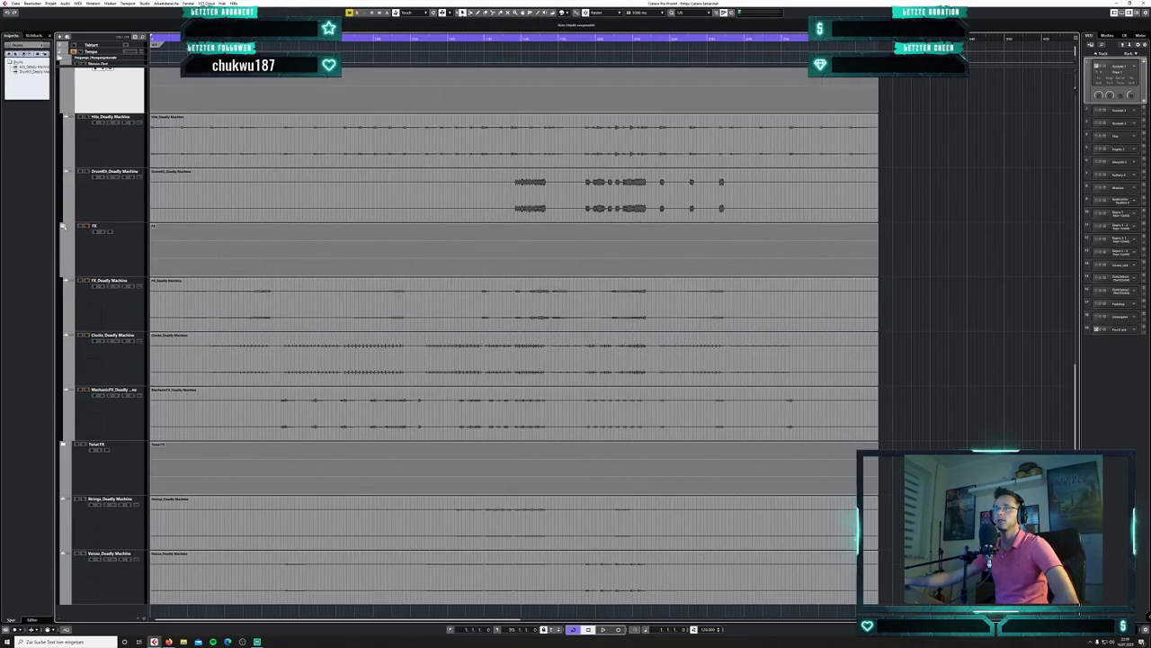
{"action": "scroll", "coordinate": [127, 210], "scroll_direction": "up", "scroll_amount": 3}
{"action": "scroll", "coordinate": [128, 210], "scroll_direction": "up", "scroll_amount": 6}
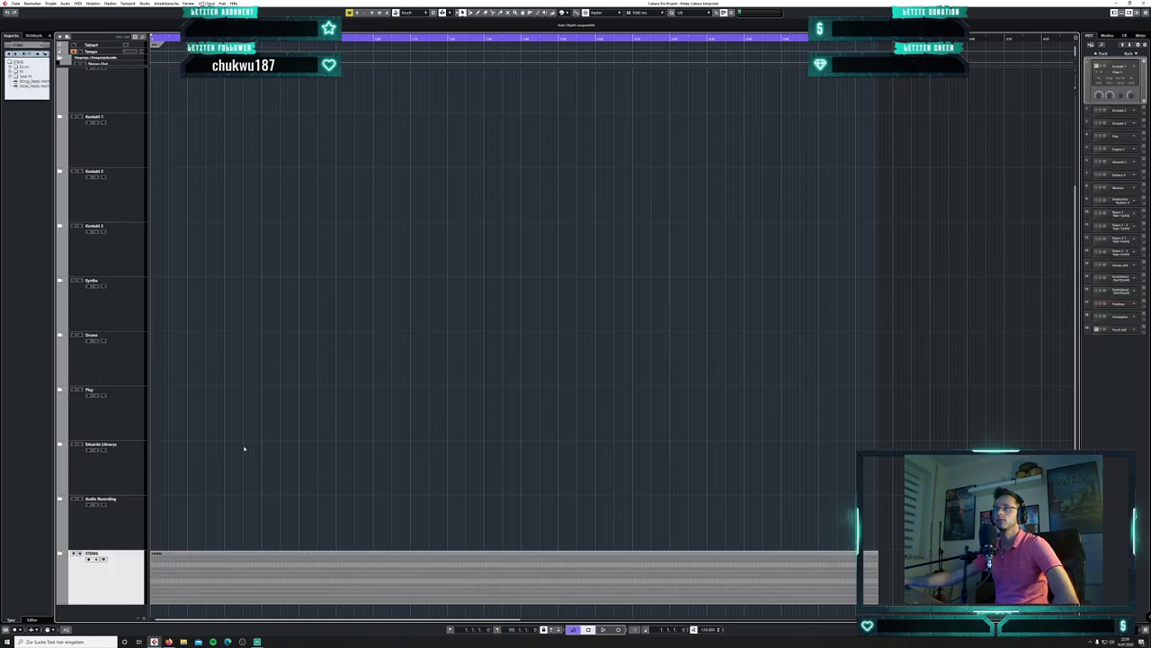
- Move the STEMS folder track up the track list to between the Hits and FX folders, outside the Kontakt 1 folder
{"action": "left_click_drag", "start_coordinate": [122, 588], "coordinate": [108, 172]}
{"action": "scroll", "coordinate": [245, 307], "scroll_direction": "up", "scroll_amount": 2}
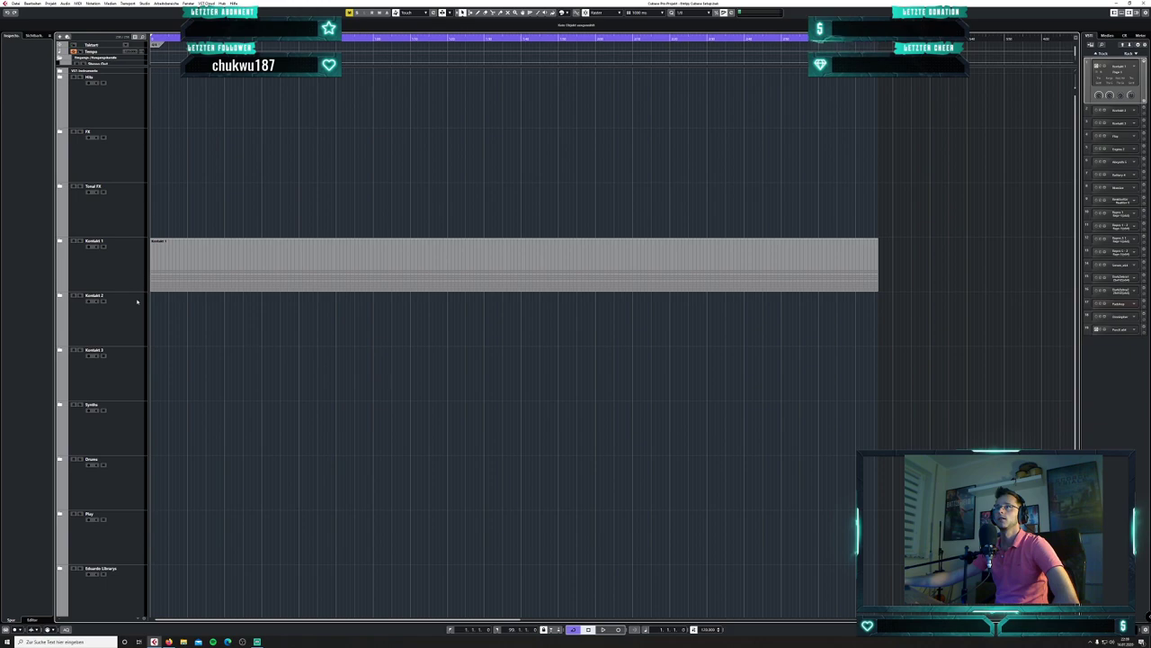
{"action": "left_click", "coordinate": [61, 242]}
{"action": "left_click_drag", "start_coordinate": [136, 517], "coordinate": [139, 148]}
{"action": "left_click", "coordinate": [59, 296]}
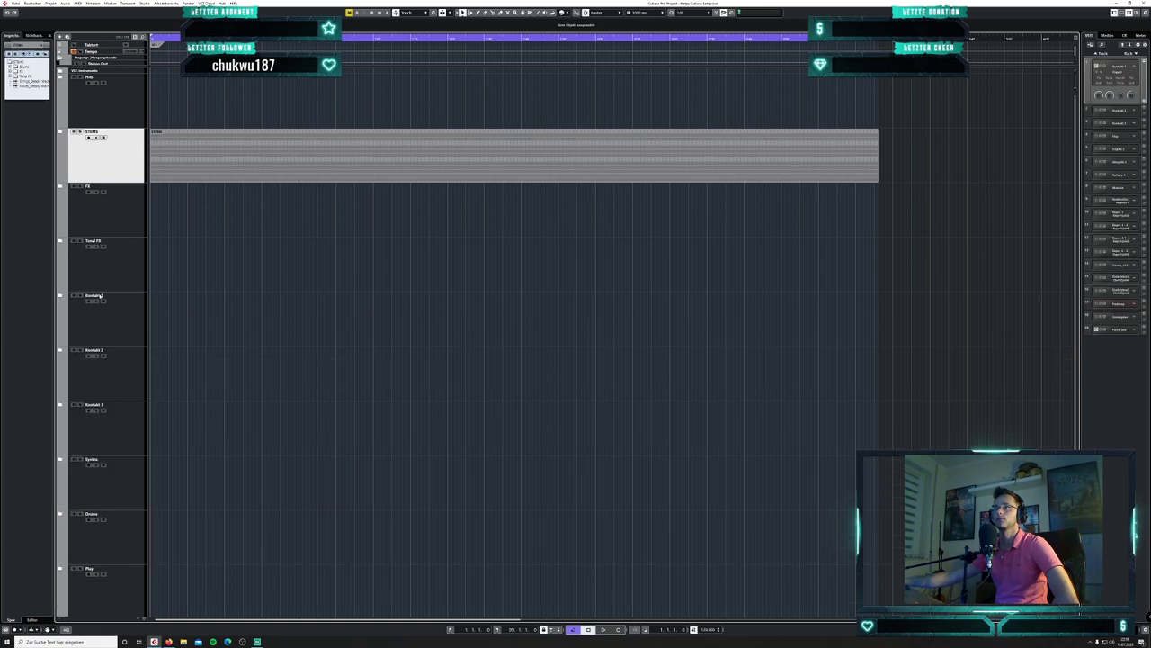
- Move the STEMS folder track into the separate track section above the VST instruments and reduce that section's height
{"action": "left_click_drag", "start_coordinate": [123, 172], "coordinate": [113, 66]}
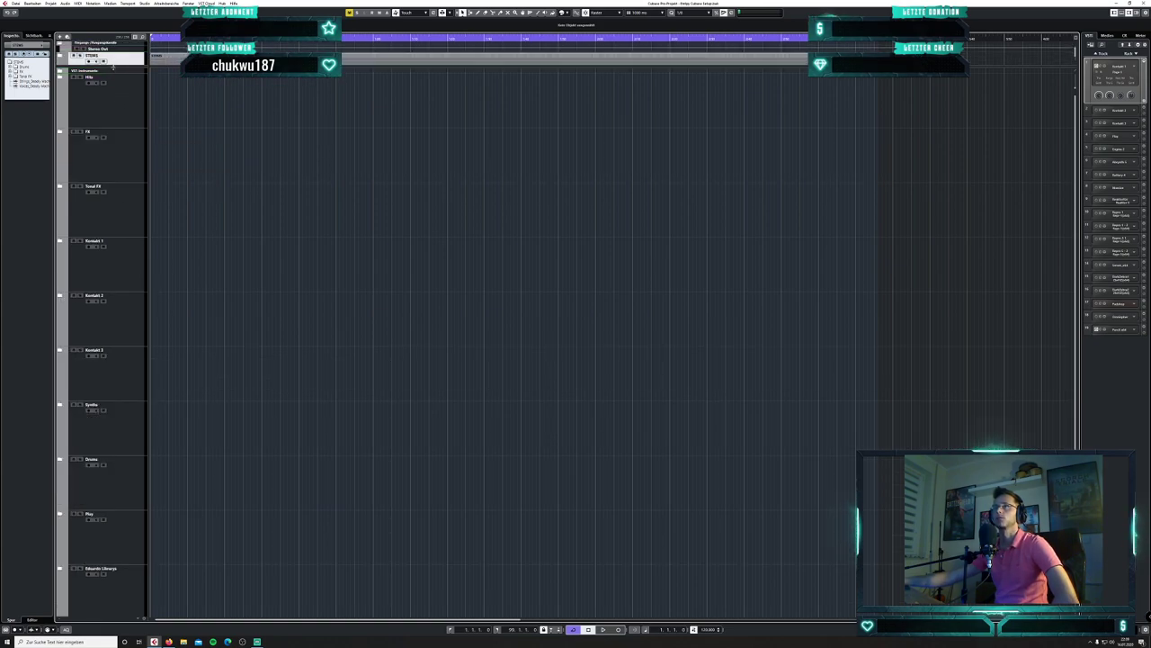
{"action": "scroll", "coordinate": [117, 56], "scroll_direction": "down", "scroll_amount": 2}
{"action": "left_click_drag", "start_coordinate": [121, 48], "coordinate": [121, 48]}
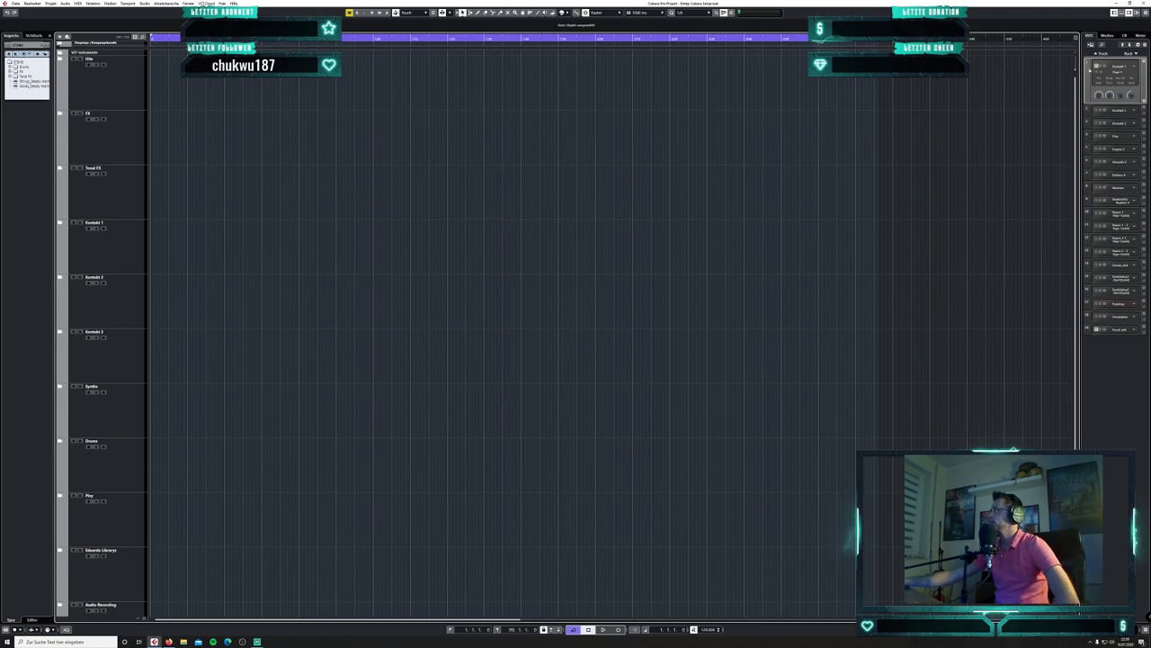
- Widen the VST instrument rack and inspect the Hits folder's tracks, including the channel settings of Hit 1
{"action": "left_click_drag", "start_coordinate": [1066, 71], "coordinate": [1031, 72]}
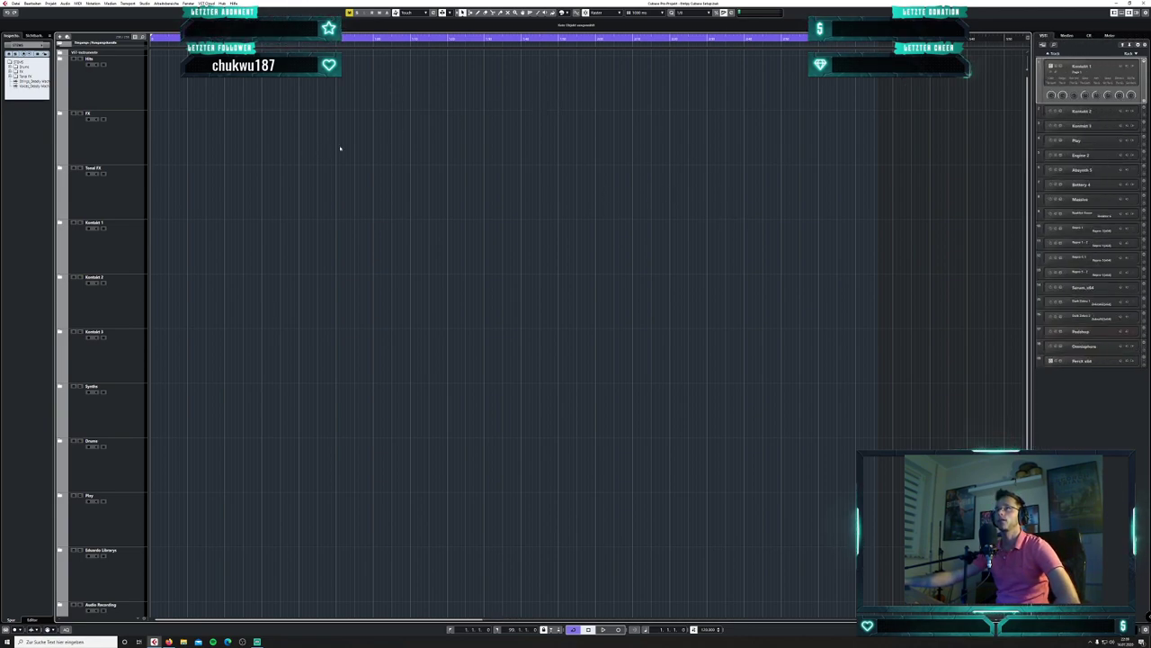
{"action": "left_click", "coordinate": [128, 94]}
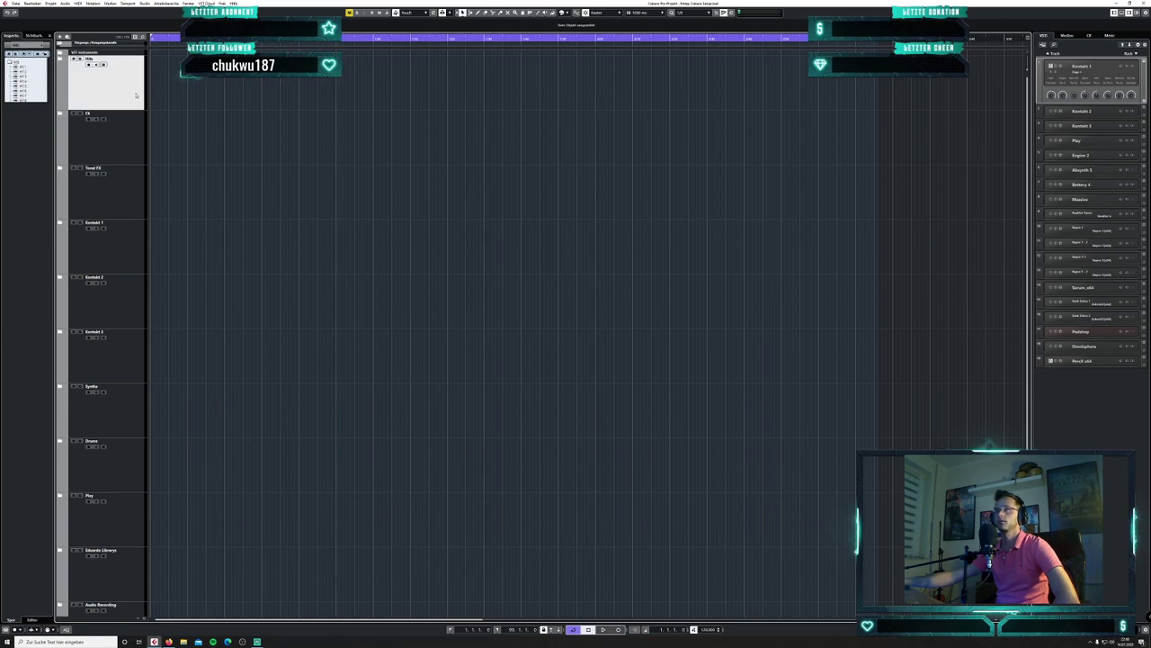
{"action": "left_click", "coordinate": [61, 61]}
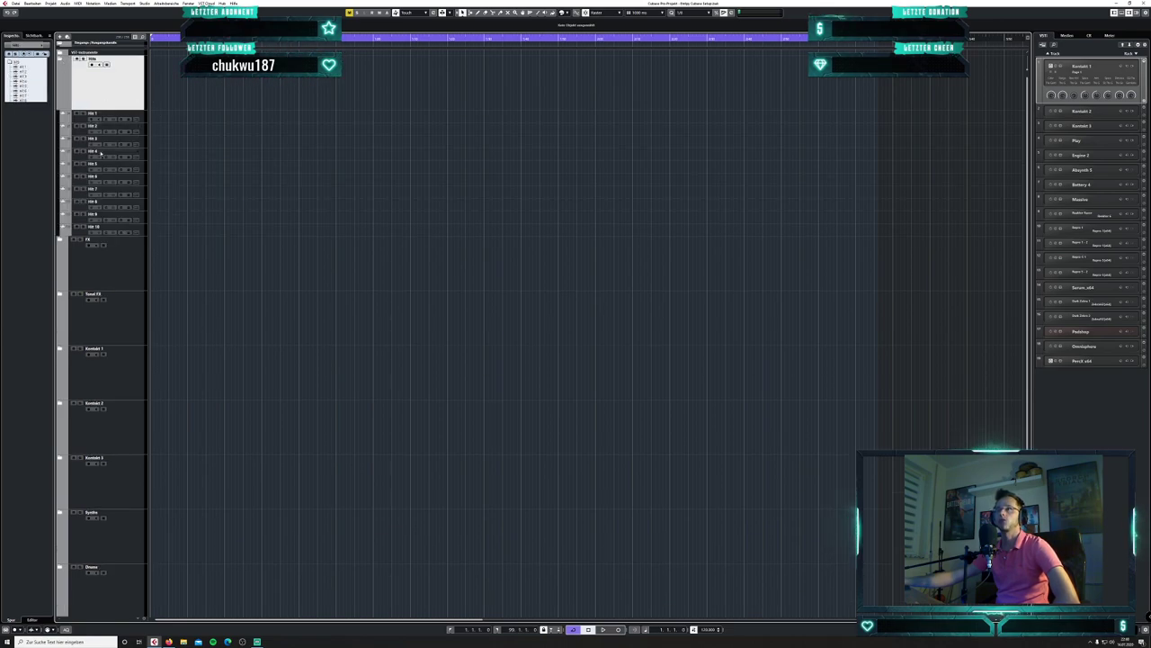
{"action": "left_click", "coordinate": [105, 118]}
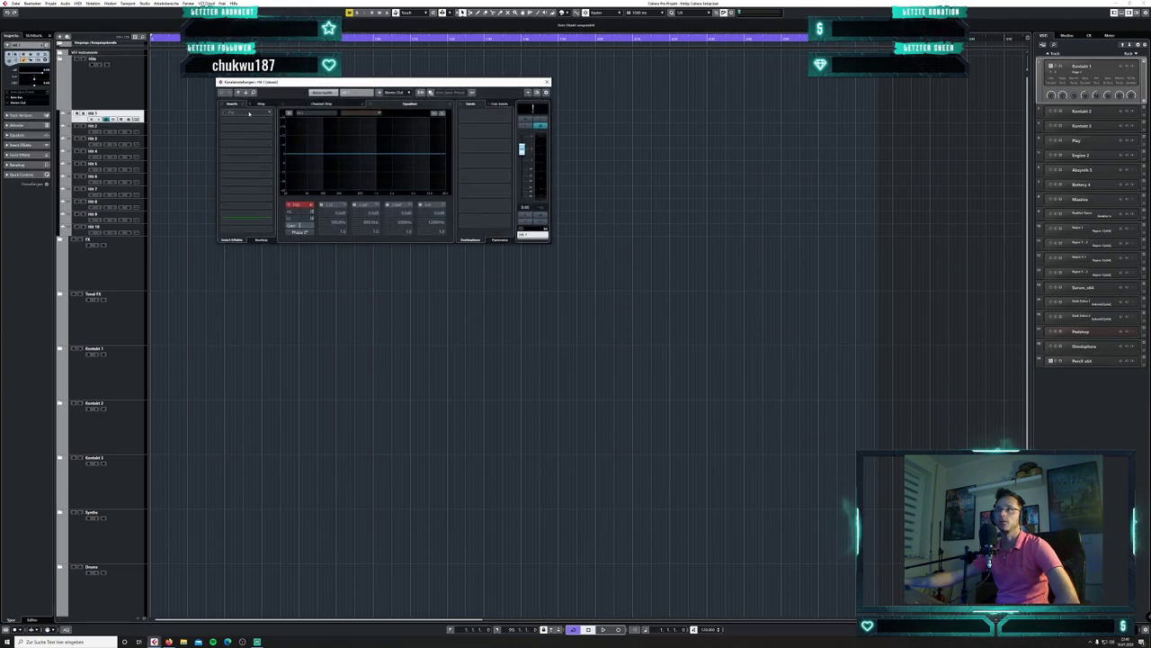
{"action": "left_click", "coordinate": [547, 82]}
{"action": "left_click", "coordinate": [62, 60]}
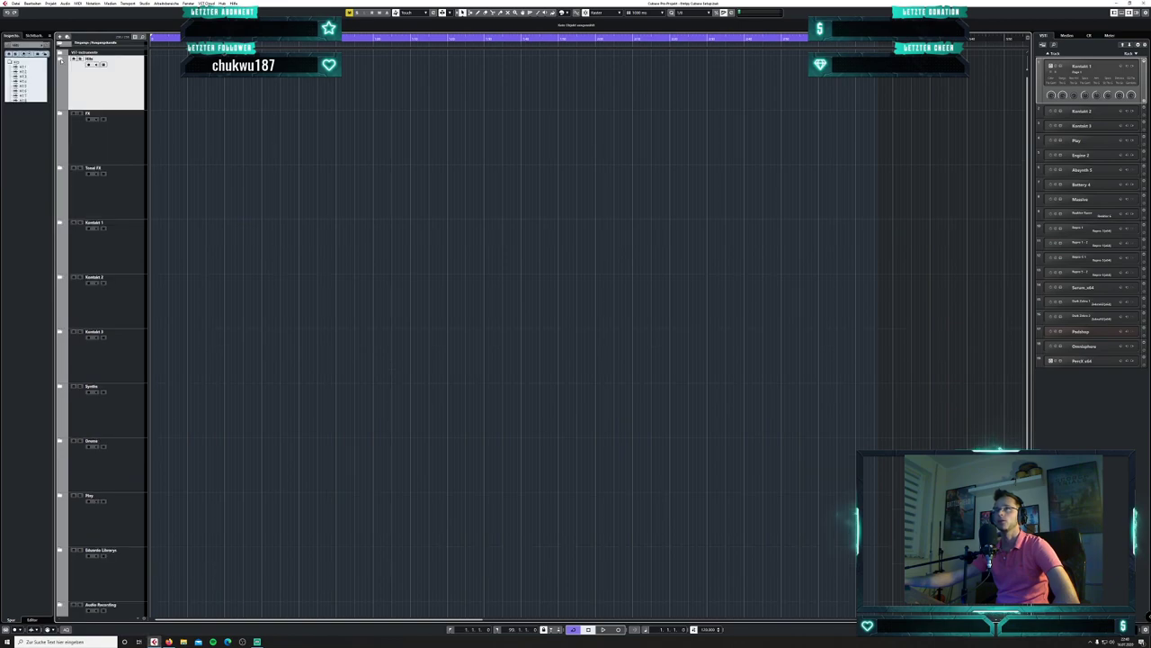
- Expand and collapse the FX, Kontakt 1 and Kontakt 2 folders to examine the tracks inside them
{"action": "left_click", "coordinate": [60, 116]}
{"action": "left_click", "coordinate": [61, 115]}
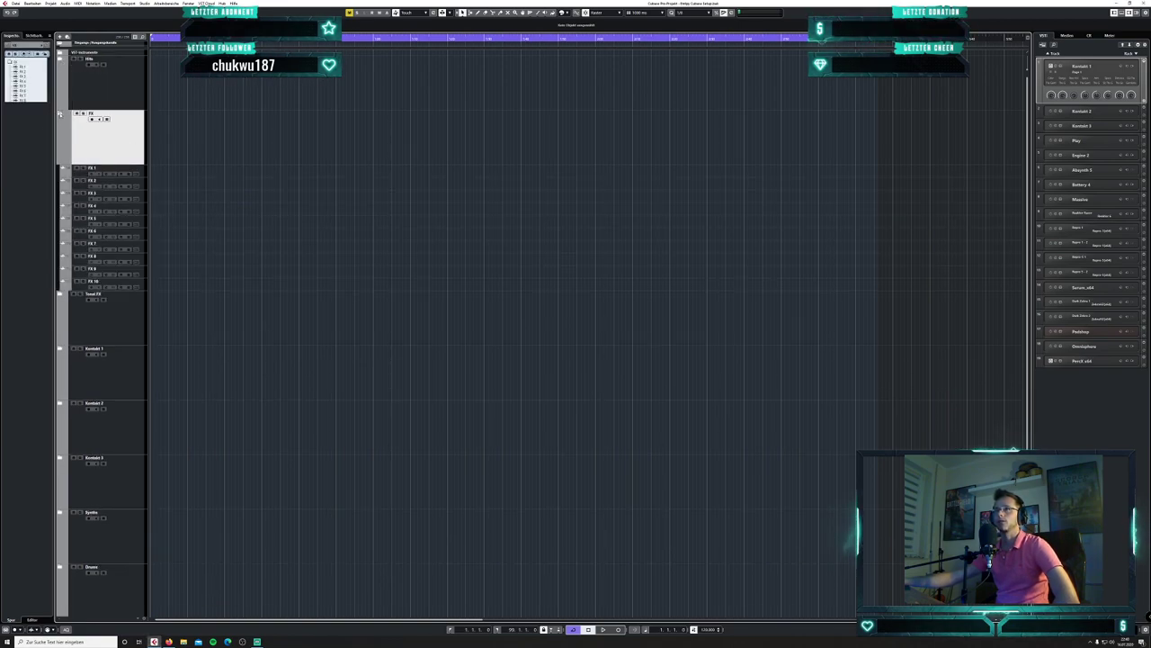
{"action": "left_click", "coordinate": [60, 115]}
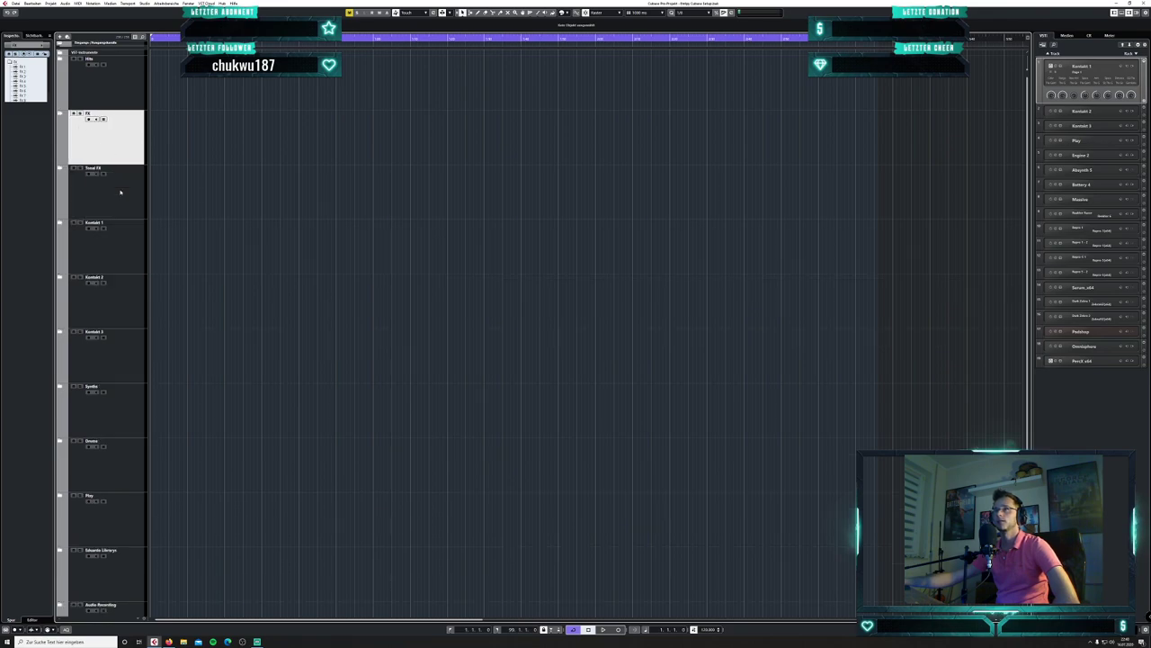
{"action": "left_click", "coordinate": [60, 223]}
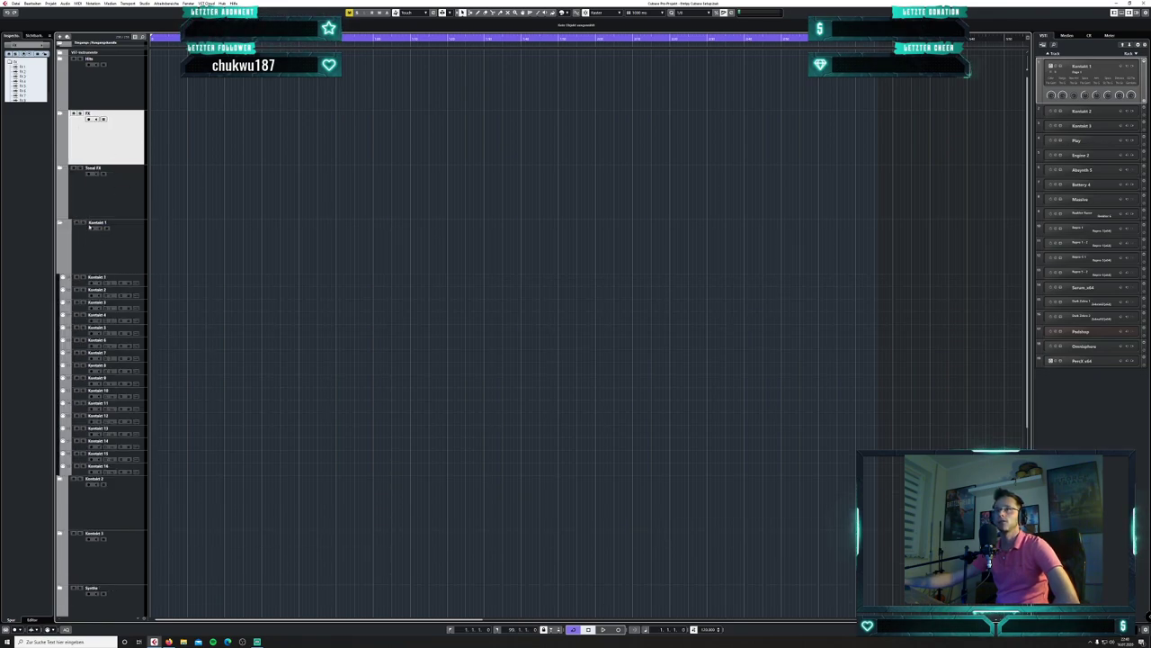
{"action": "left_click", "coordinate": [60, 224]}
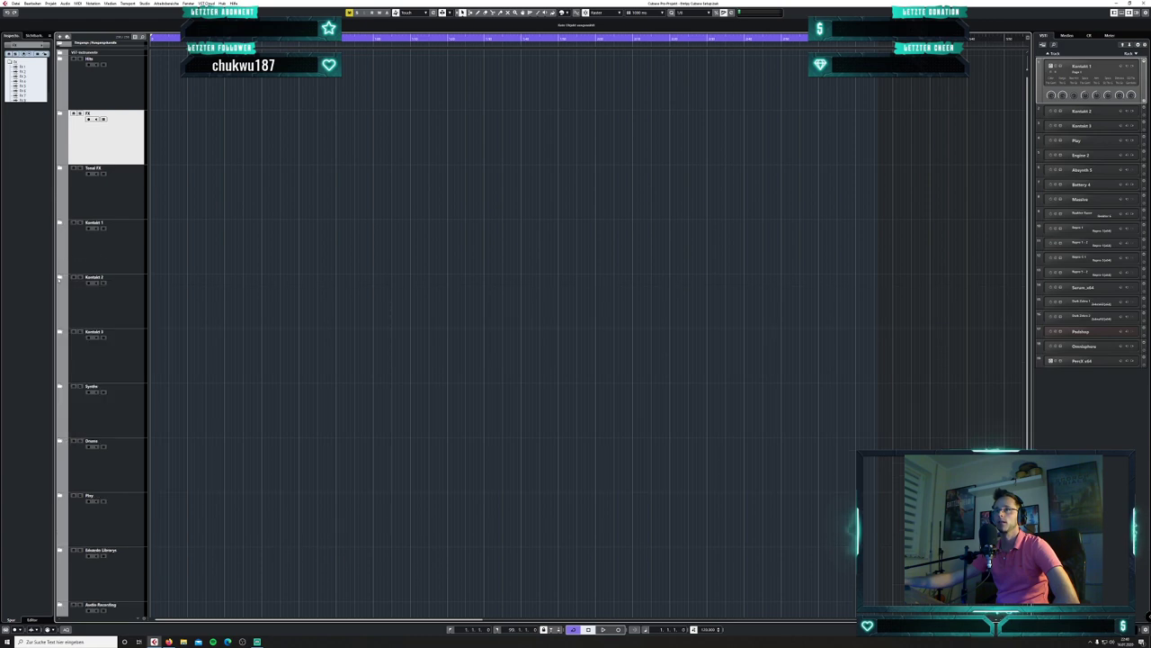
{"action": "left_click", "coordinate": [123, 297]}
{"action": "left_click", "coordinate": [60, 278]}
{"action": "left_click", "coordinate": [60, 278]}
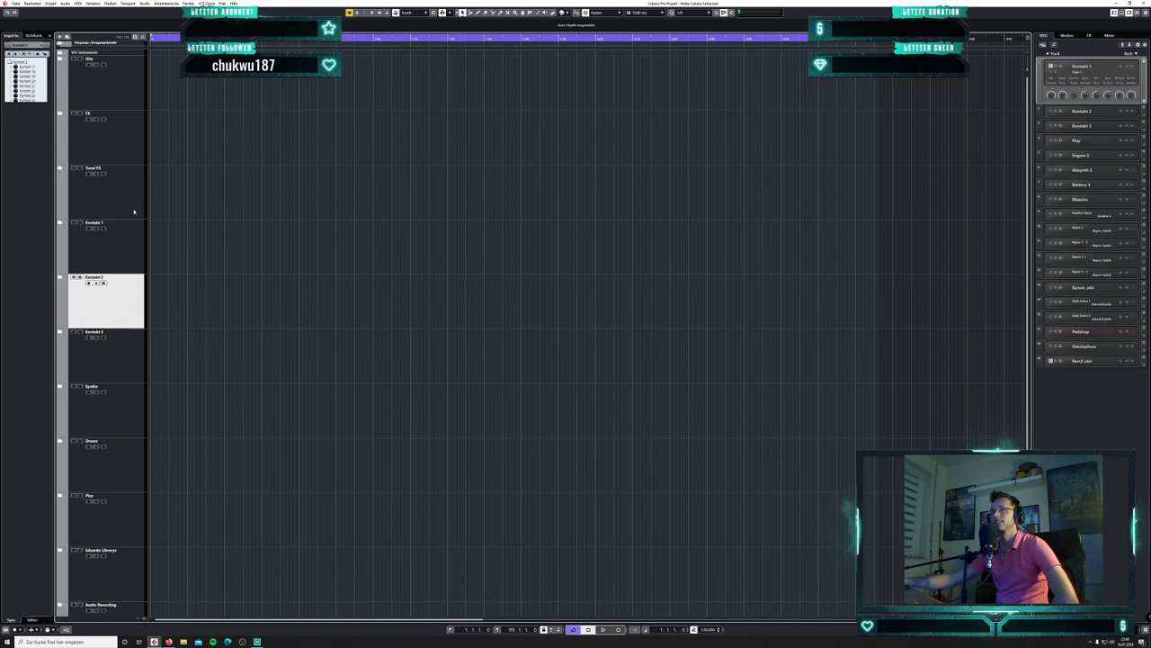
{"action": "left_click", "coordinate": [61, 224]}
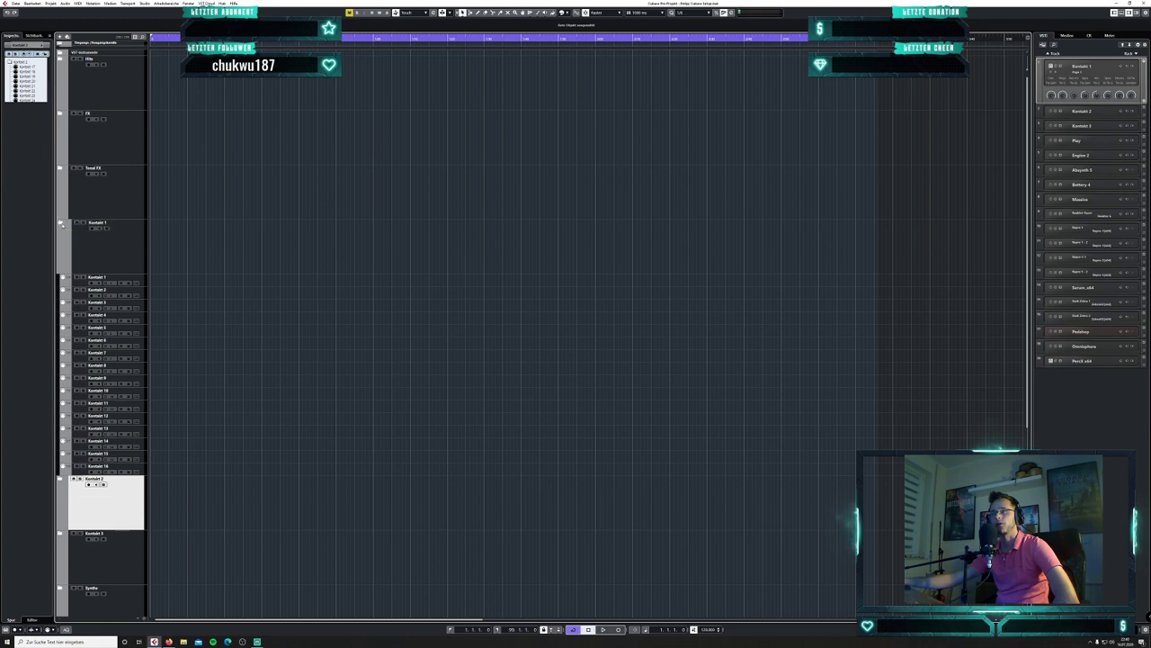
{"action": "left_click", "coordinate": [60, 224]}
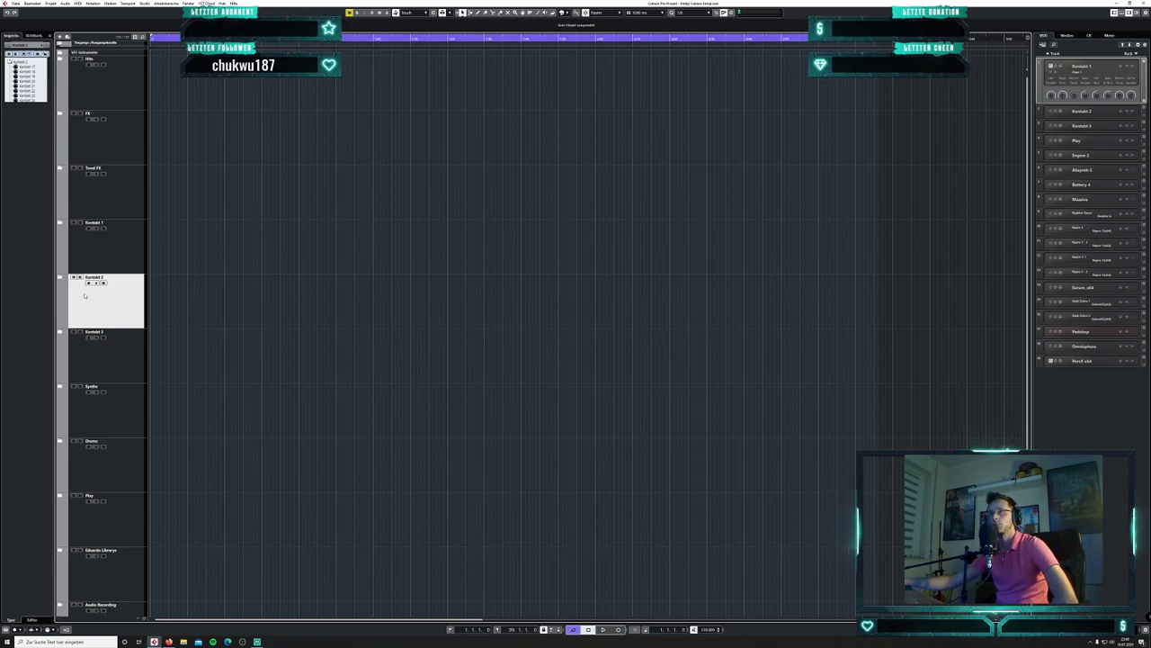
- Check the contents of the Kontakt 3 folder and leave the folder collapsed
{"action": "scroll", "coordinate": [125, 315], "scroll_direction": "down", "scroll_amount": 1}
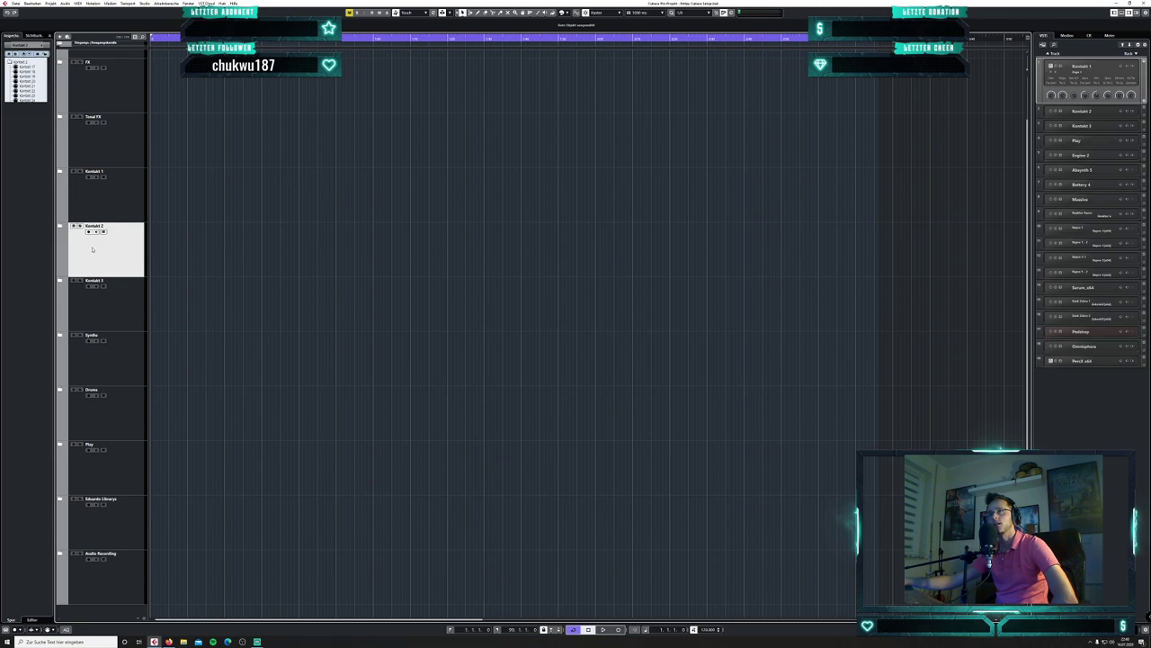
{"action": "left_click", "coordinate": [59, 281]}
{"action": "scroll", "coordinate": [61, 284], "scroll_direction": "up", "scroll_amount": 1}
{"action": "left_click", "coordinate": [60, 332]}
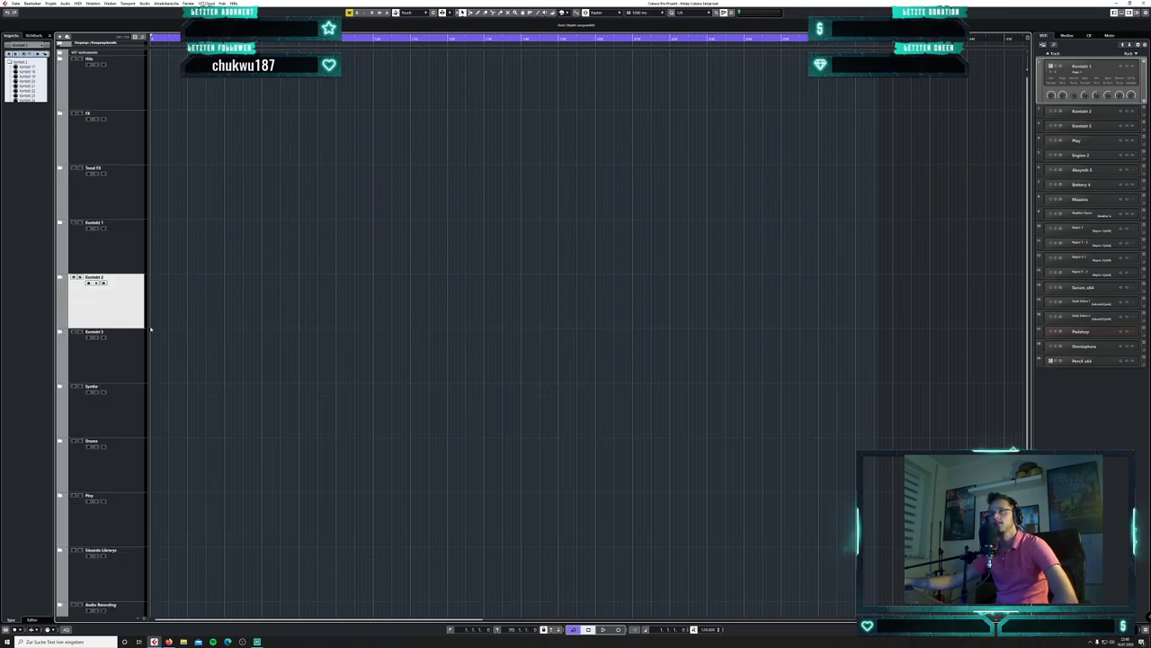
- Expand the Synths folder, enlarge the track heights to review its instrument tracks and collapse the folder again
{"action": "scroll", "coordinate": [171, 349], "scroll_direction": "down", "scroll_amount": 1}
{"action": "left_click", "coordinate": [61, 332]}
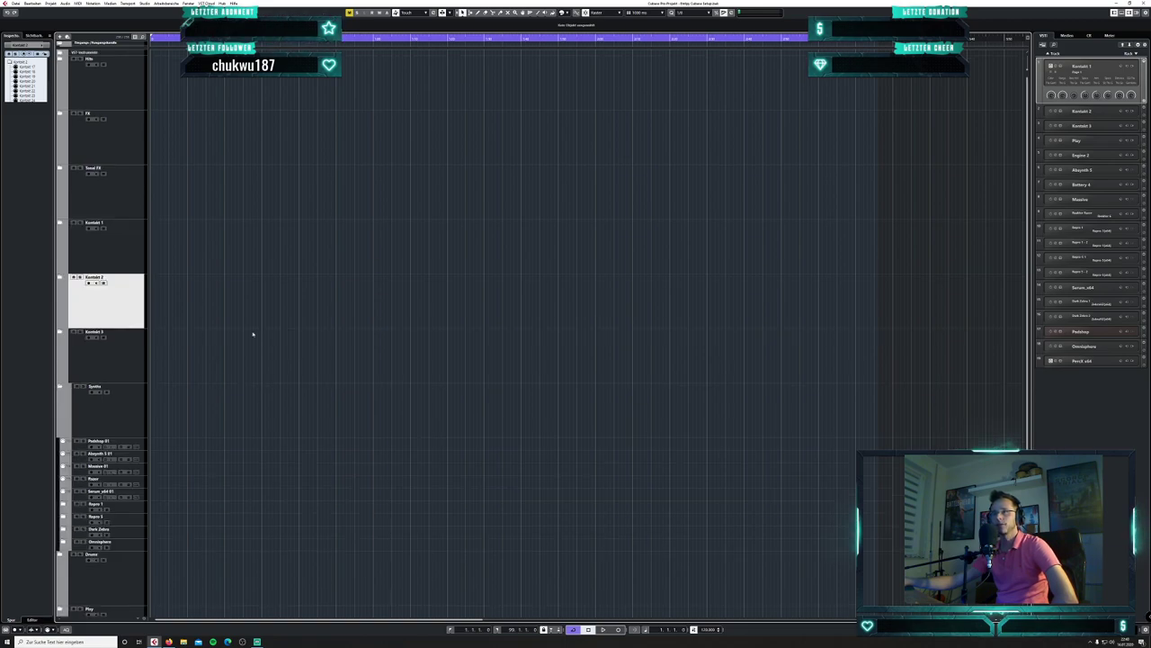
{"action": "scroll", "coordinate": [204, 402], "scroll_direction": "down", "scroll_amount": 2}
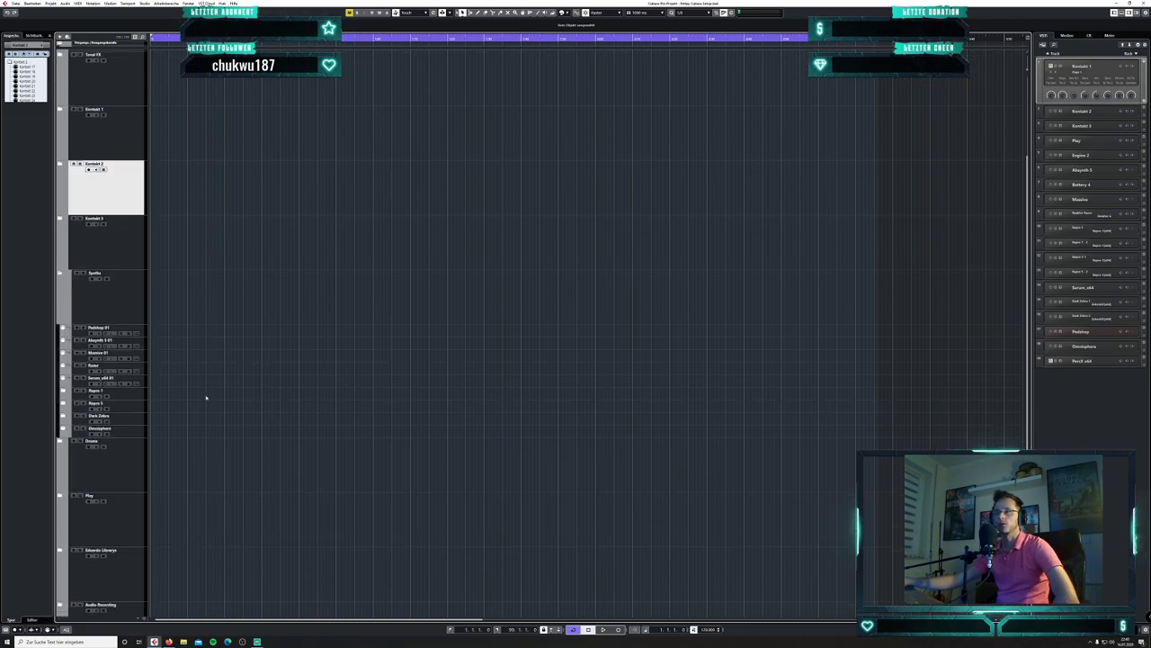
{"action": "key", "text": "shift+h"}
{"action": "key", "text": "shift+h"}
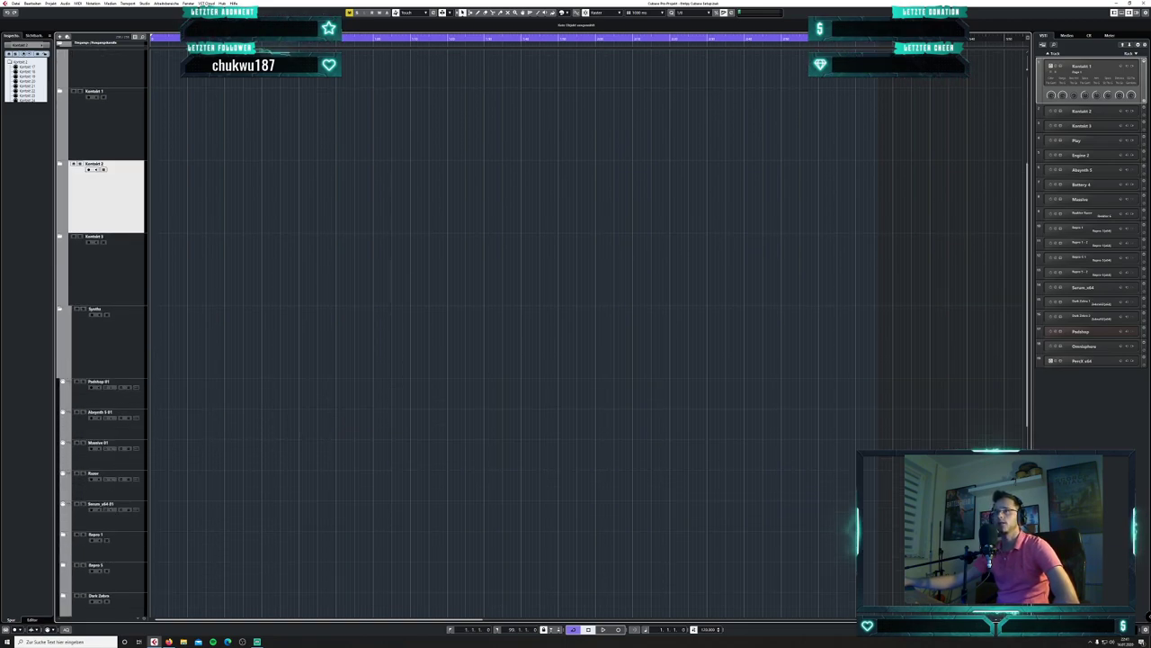
{"action": "scroll", "coordinate": [168, 393], "scroll_direction": "down", "scroll_amount": 2}
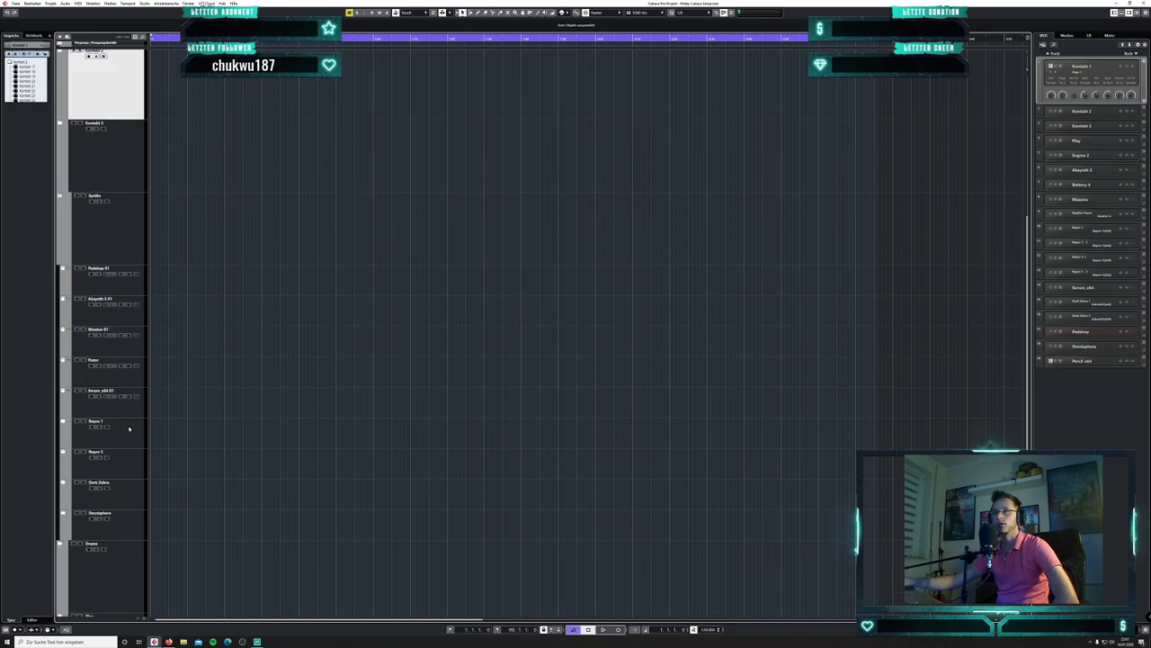
{"action": "left_click", "coordinate": [60, 196]}
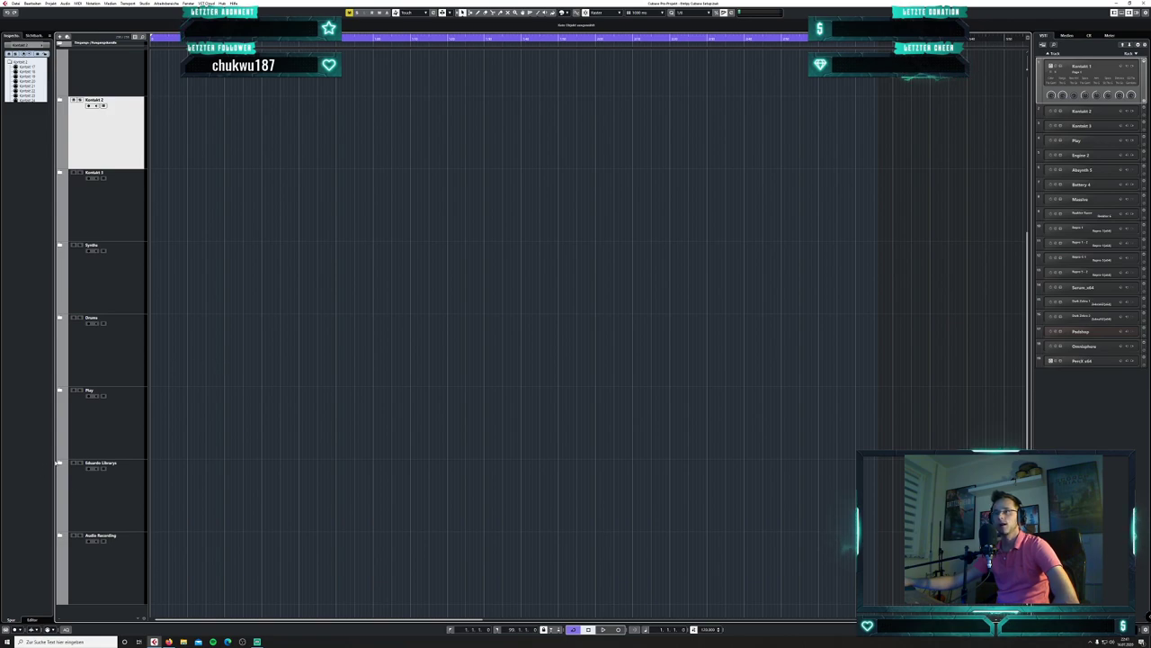
- Expand the Eduardo Librarys folder to examine its Engine 2 tracks and collapse it again
{"action": "left_click", "coordinate": [60, 462]}
{"action": "scroll", "coordinate": [180, 460], "scroll_direction": "down", "scroll_amount": 3}
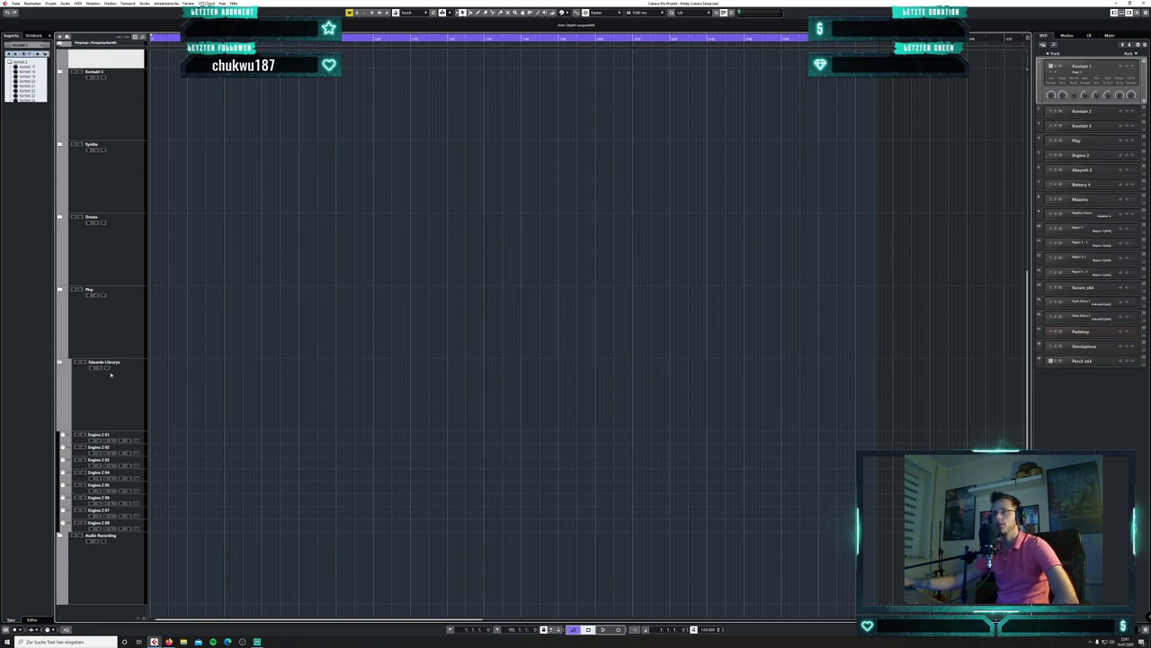
{"action": "left_click", "coordinate": [60, 364]}
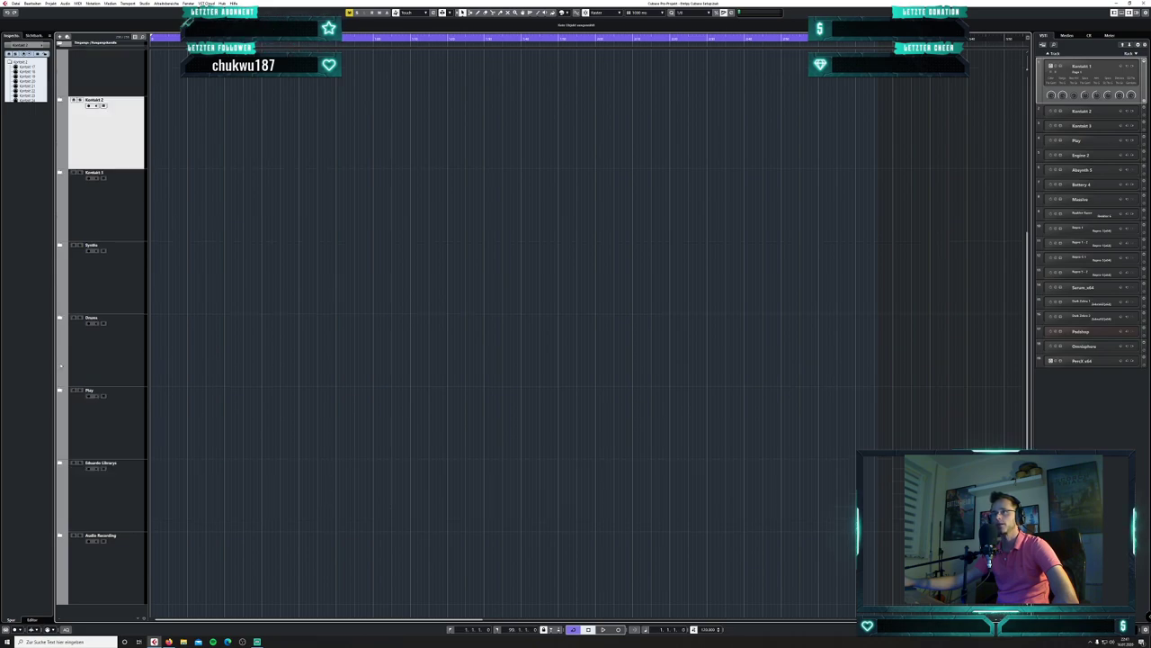
- Solo the Audio Recording folder, examine the microphone track inside it, and clear the solo and collapse the folder
{"action": "left_click", "coordinate": [86, 580]}
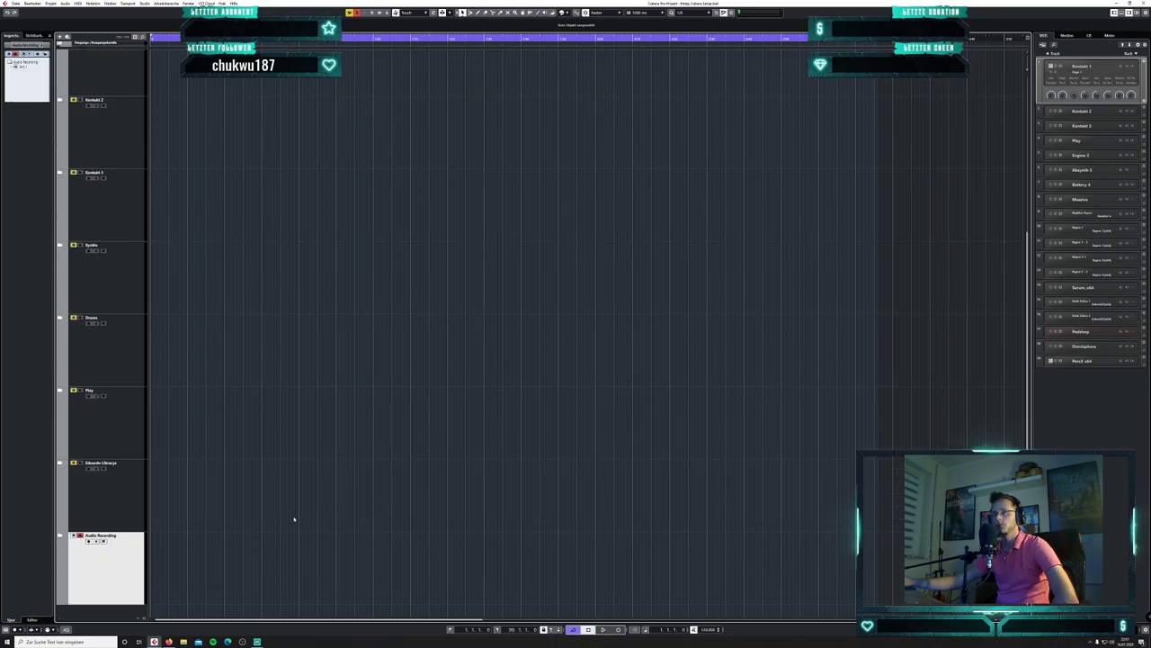
{"action": "scroll", "coordinate": [135, 547], "scroll_direction": "up", "scroll_amount": 3}
{"action": "scroll", "coordinate": [99, 593], "scroll_direction": "down", "scroll_amount": 3}
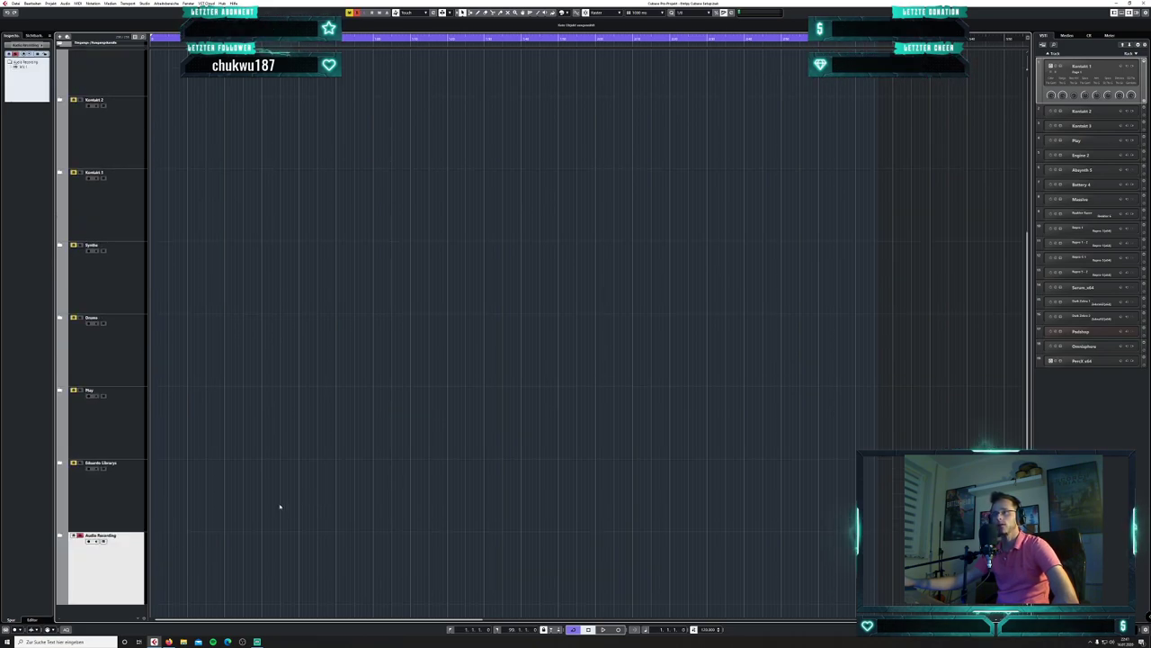
{"action": "scroll", "coordinate": [131, 560], "scroll_direction": "down", "scroll_amount": 1}
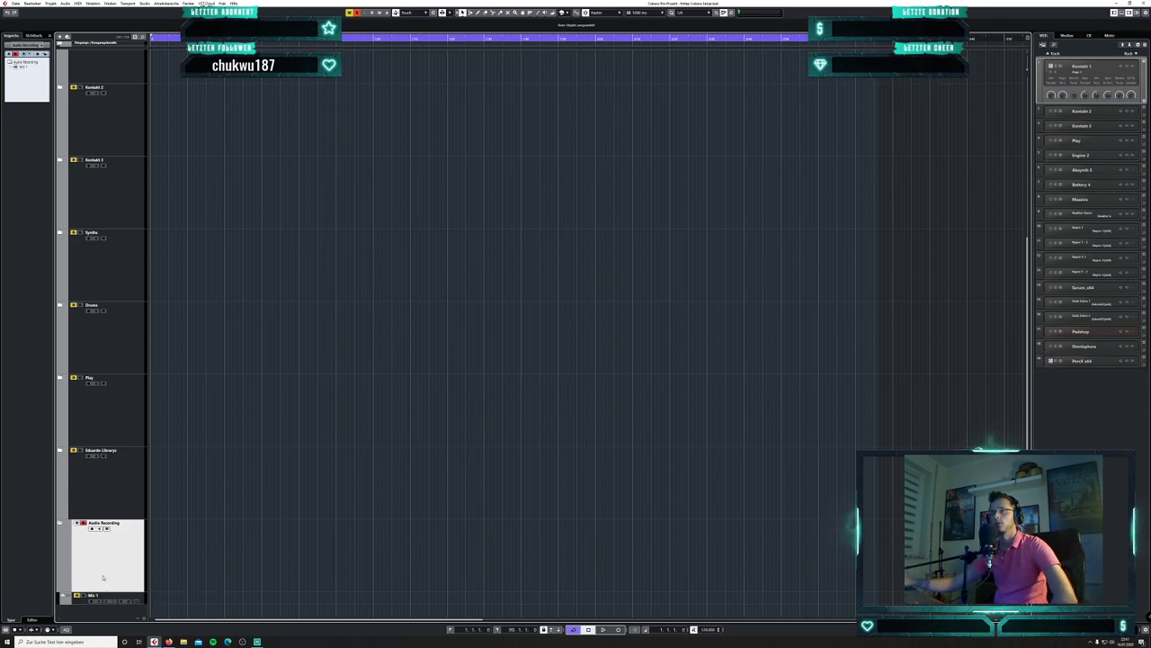
{"action": "left_click", "coordinate": [84, 523]}
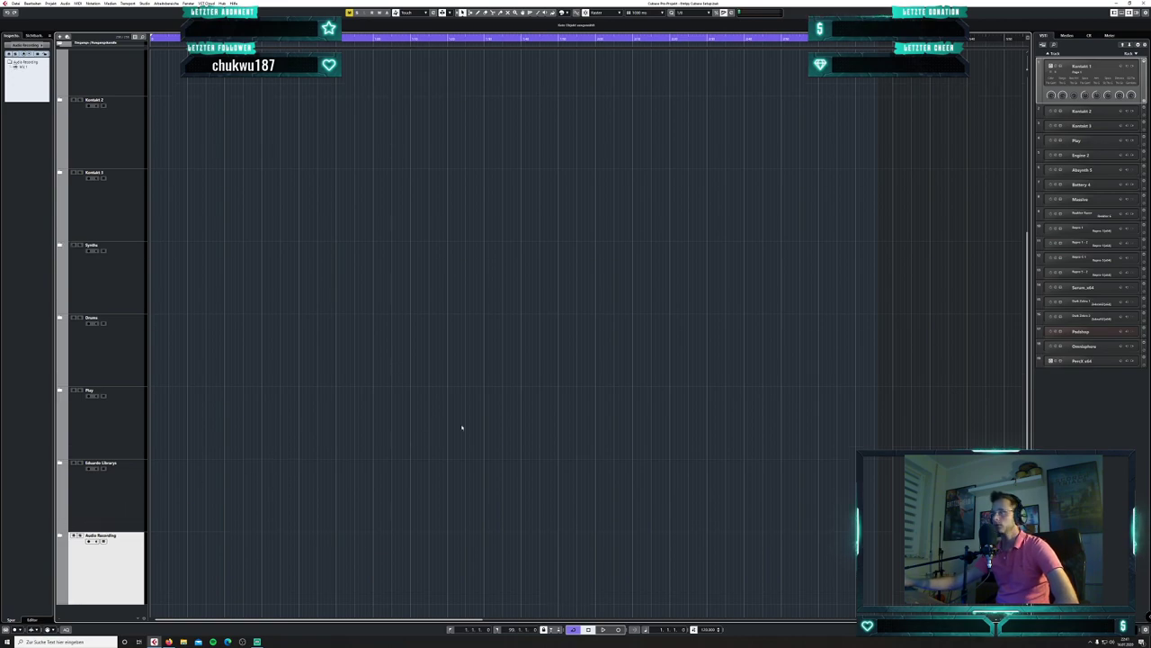
- Enlarge the upper track section and move the STEMS folder back into the main track list above Hits
{"action": "scroll", "coordinate": [468, 421], "scroll_direction": "up", "scroll_amount": 5}
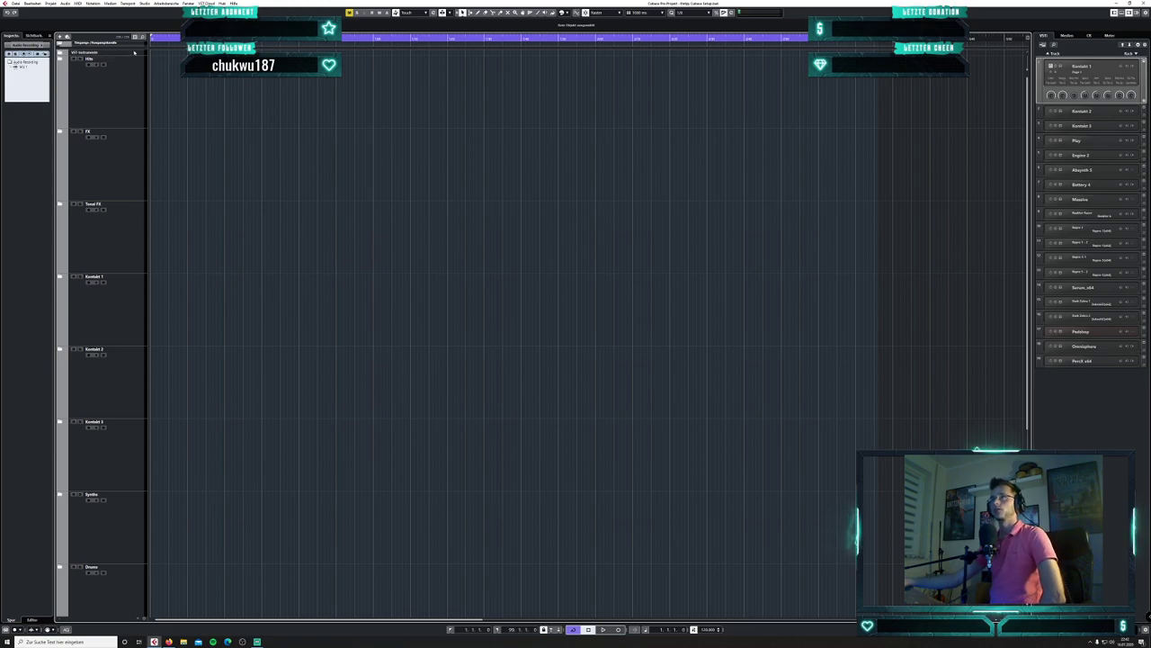
{"action": "left_click_drag", "start_coordinate": [136, 49], "coordinate": [126, 137]}
- Move all folders from Hits through Audio Recording into the upper track section and shrink that section, leaving only STEMS in the main list
{"action": "left_click", "coordinate": [124, 225]}
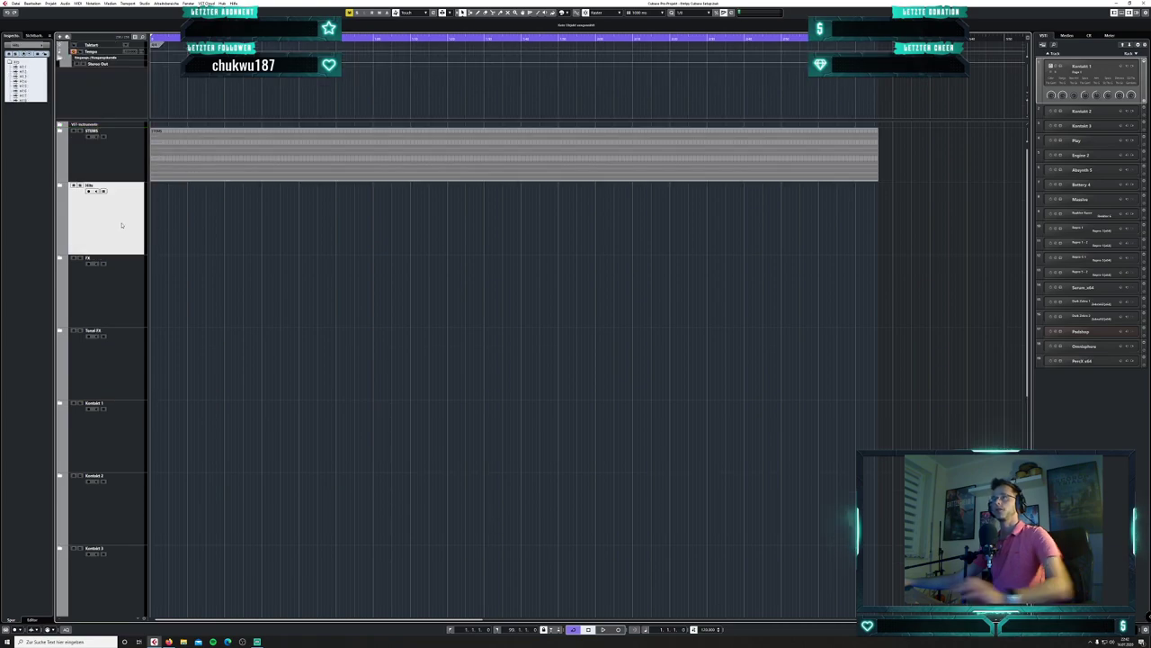
{"action": "left_click", "coordinate": [129, 291], "text": "ctrl"}
{"action": "left_click", "coordinate": [130, 348], "text": "ctrl"}
{"action": "left_click", "coordinate": [133, 441], "text": "ctrl"}
{"action": "left_click", "coordinate": [127, 510], "text": "ctrl"}
{"action": "left_click", "coordinate": [127, 572], "text": "ctrl"}
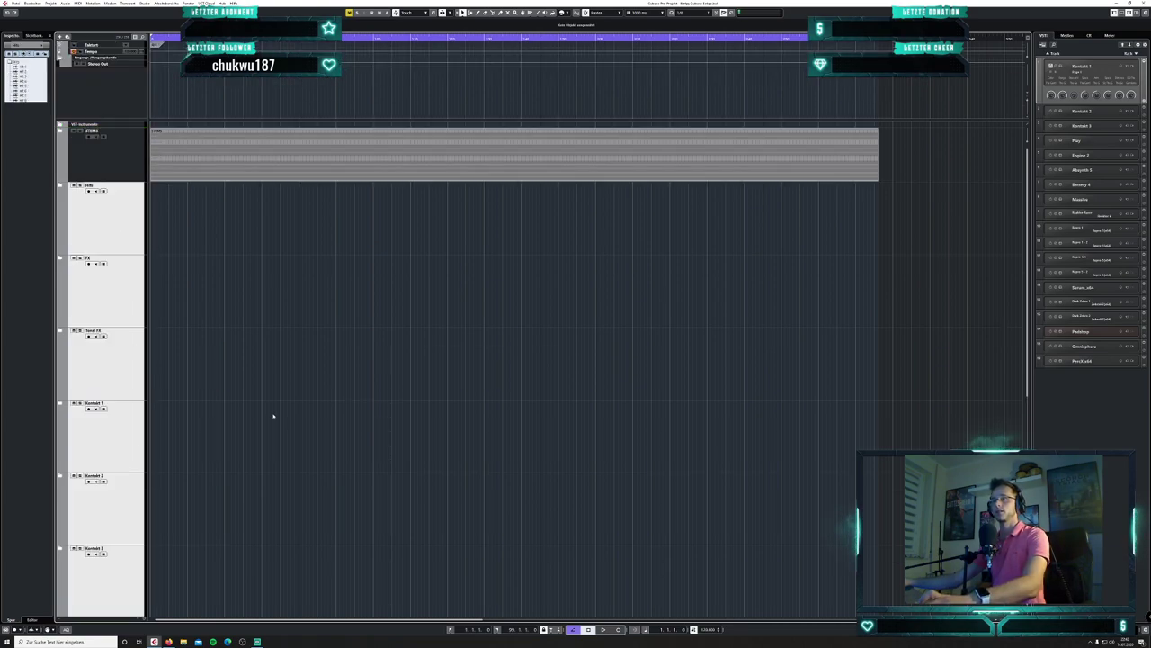
{"action": "scroll", "coordinate": [272, 415], "scroll_direction": "down", "scroll_amount": 3}
{"action": "left_click", "coordinate": [134, 456], "text": "ctrl"}
{"action": "left_click", "coordinate": [132, 526], "text": "ctrl"}
{"action": "scroll", "coordinate": [131, 526], "scroll_direction": "down", "scroll_amount": 2}
{"action": "left_click", "coordinate": [127, 504], "text": "ctrl"}
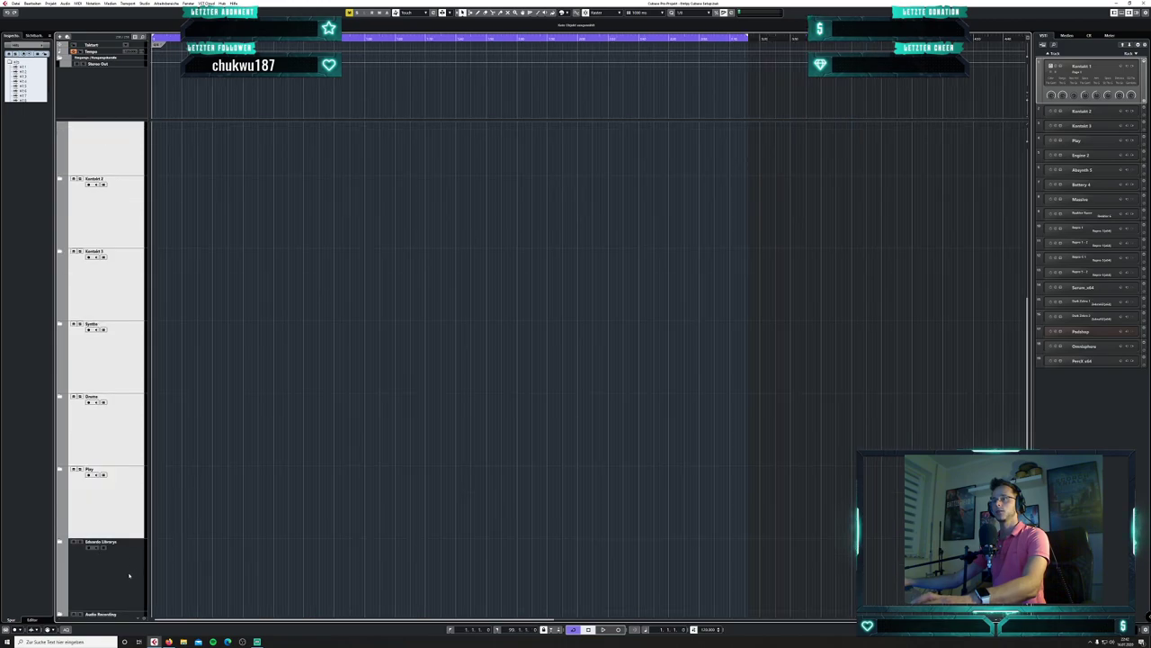
{"action": "left_click", "coordinate": [127, 576], "text": "ctrl"}
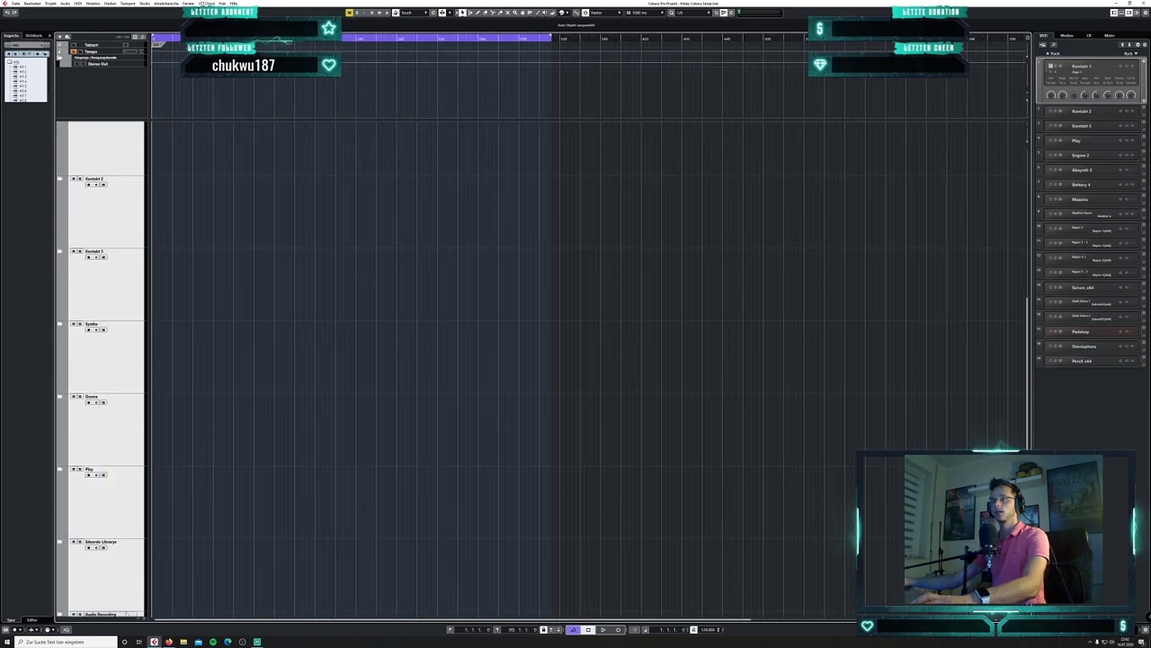
{"action": "scroll", "coordinate": [255, 430], "scroll_direction": "up", "scroll_amount": 5}
{"action": "left_click_drag", "start_coordinate": [104, 165], "coordinate": [108, 65]}
{"action": "left_click_drag", "start_coordinate": [120, 119], "coordinate": [117, 48]}
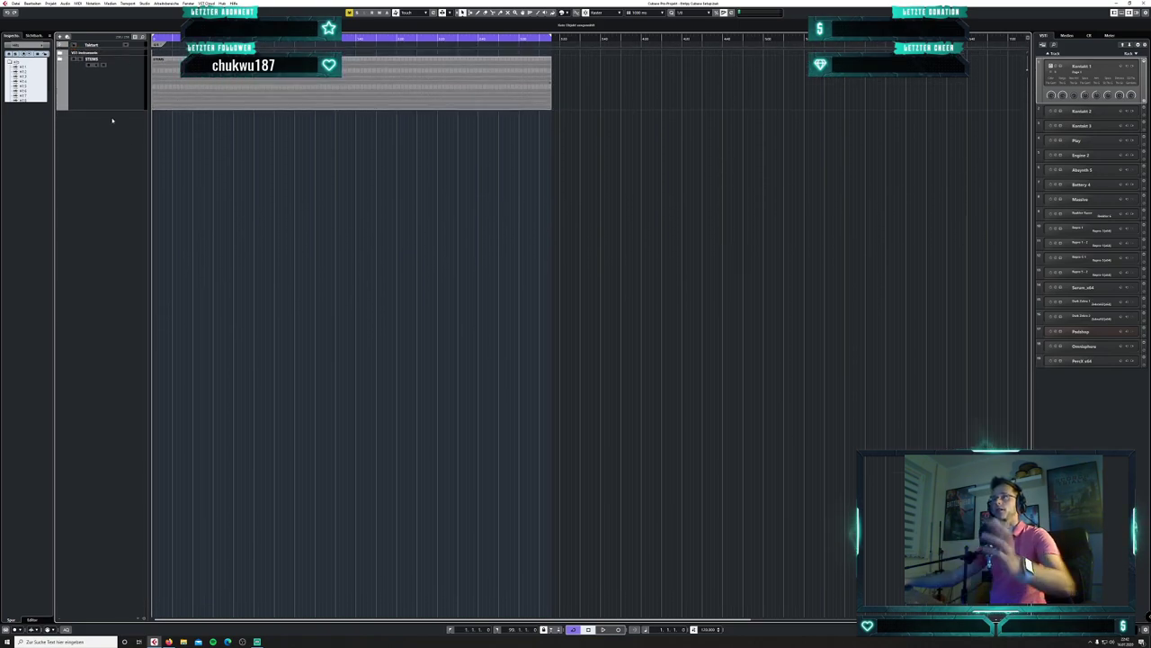
- Expand the STEMS folder and its FX subfolder to examine the waveforms of the individual stems
{"action": "left_click", "coordinate": [61, 59]}
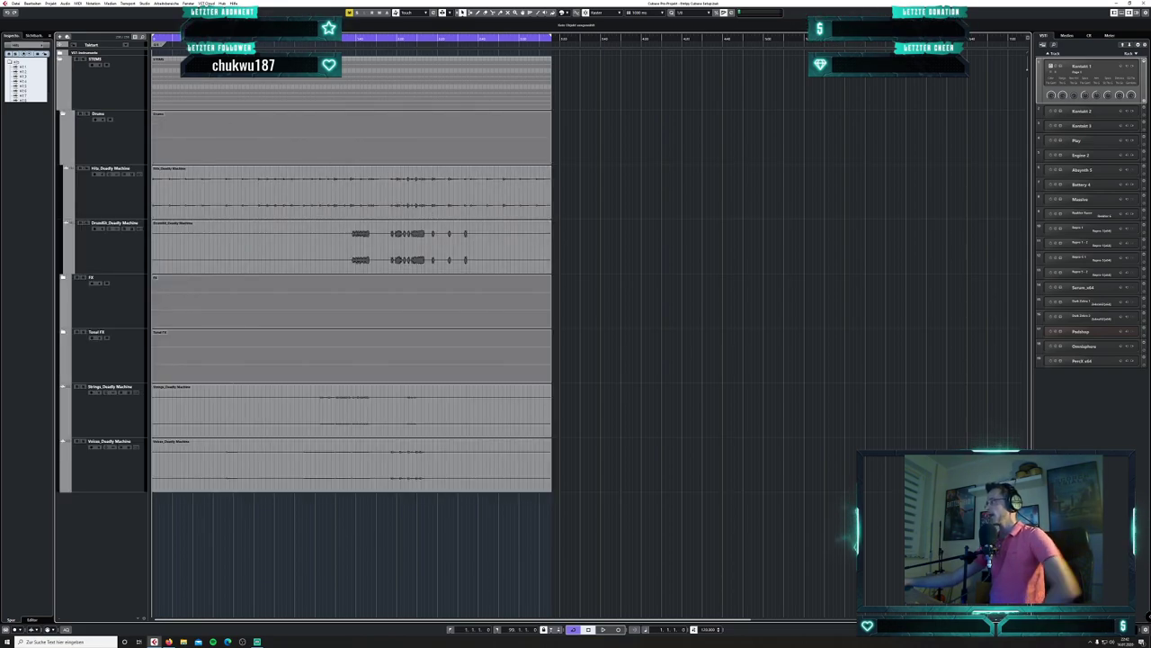
{"action": "scroll", "coordinate": [154, 321], "scroll_direction": "up", "scroll_amount": 6}
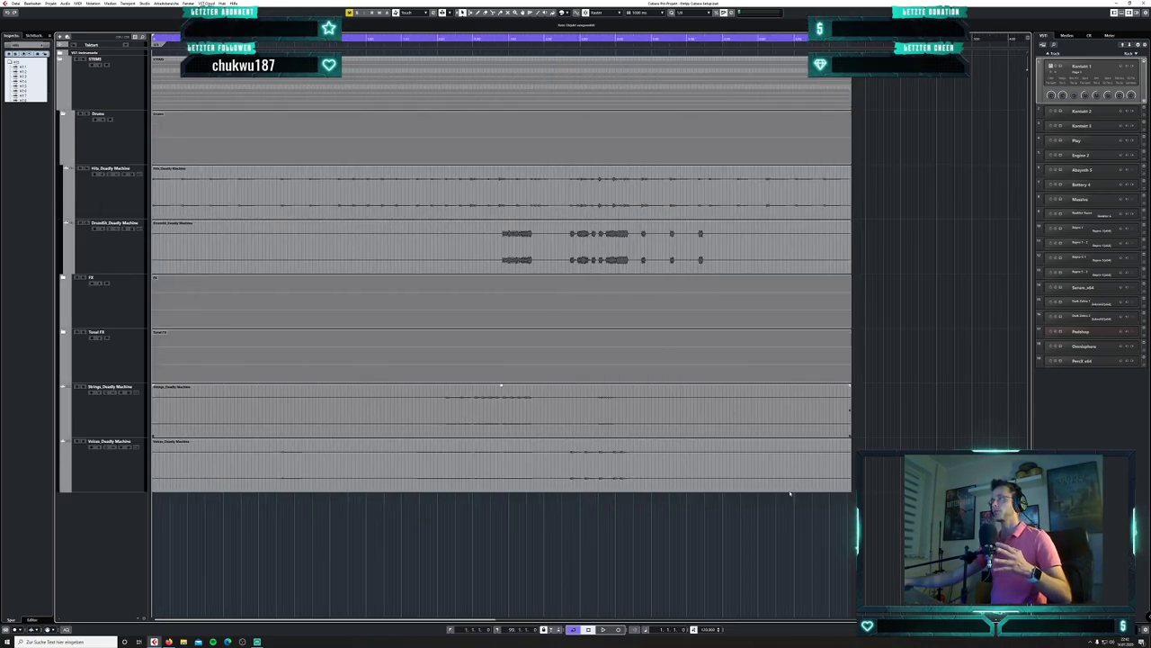
{"action": "left_click", "coordinate": [63, 277]}
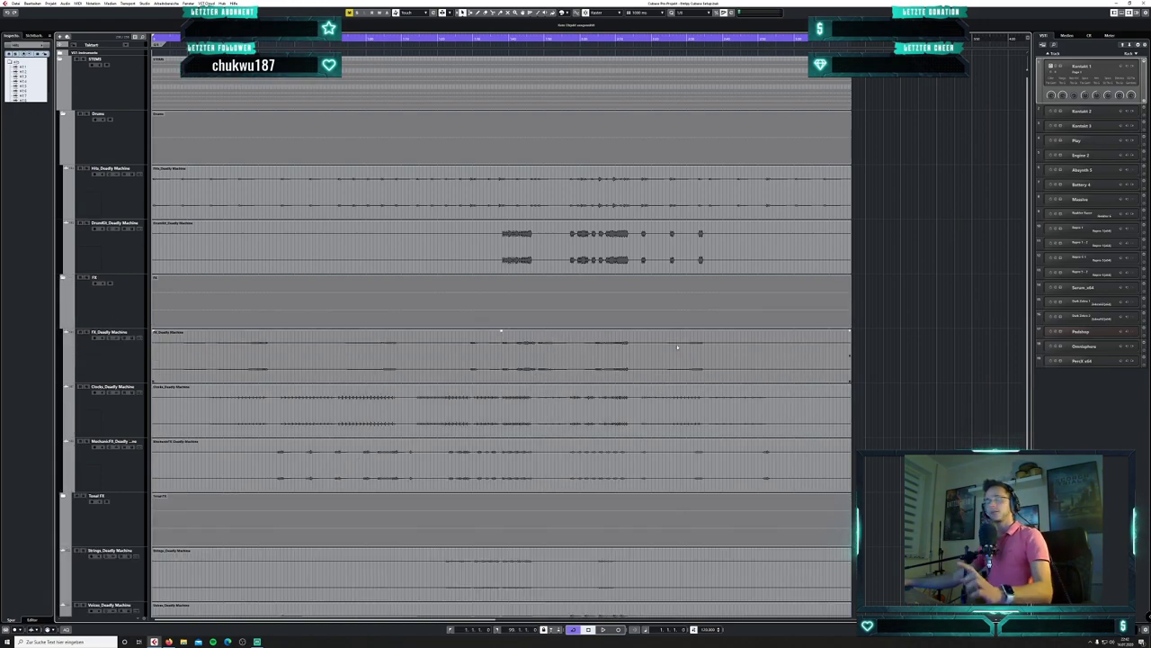
{"action": "left_click", "coordinate": [439, 177]}
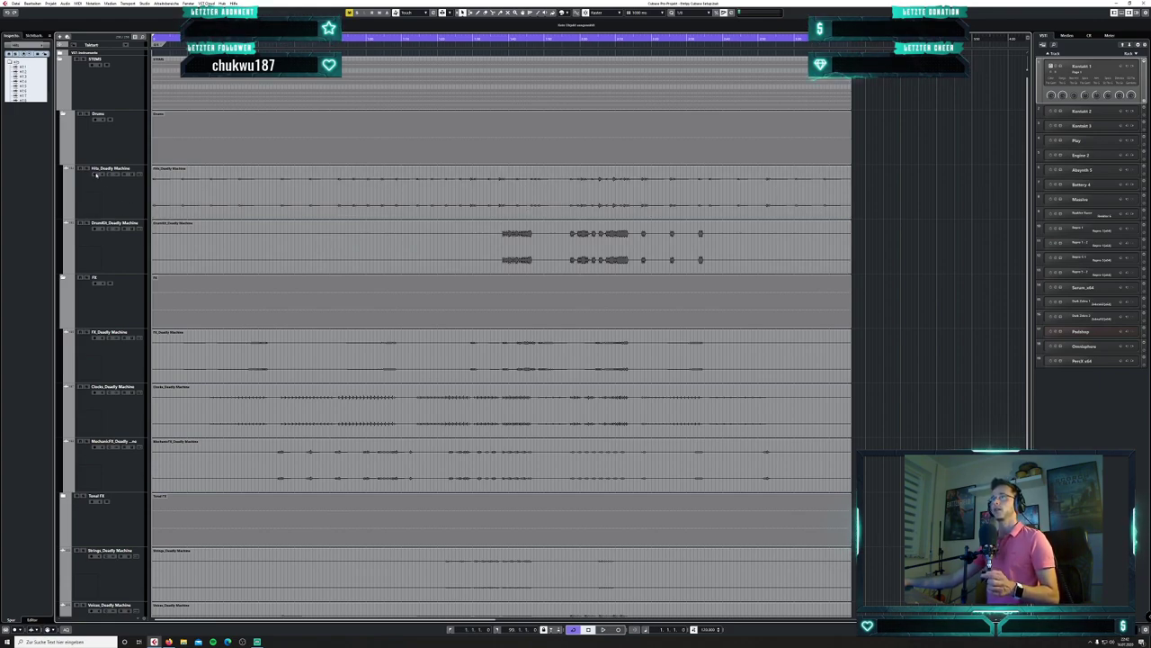
- Solo the DrumKit and Hits stems, play them from the start of the drum section, and clear the solos
{"action": "left_click", "coordinate": [87, 223]}
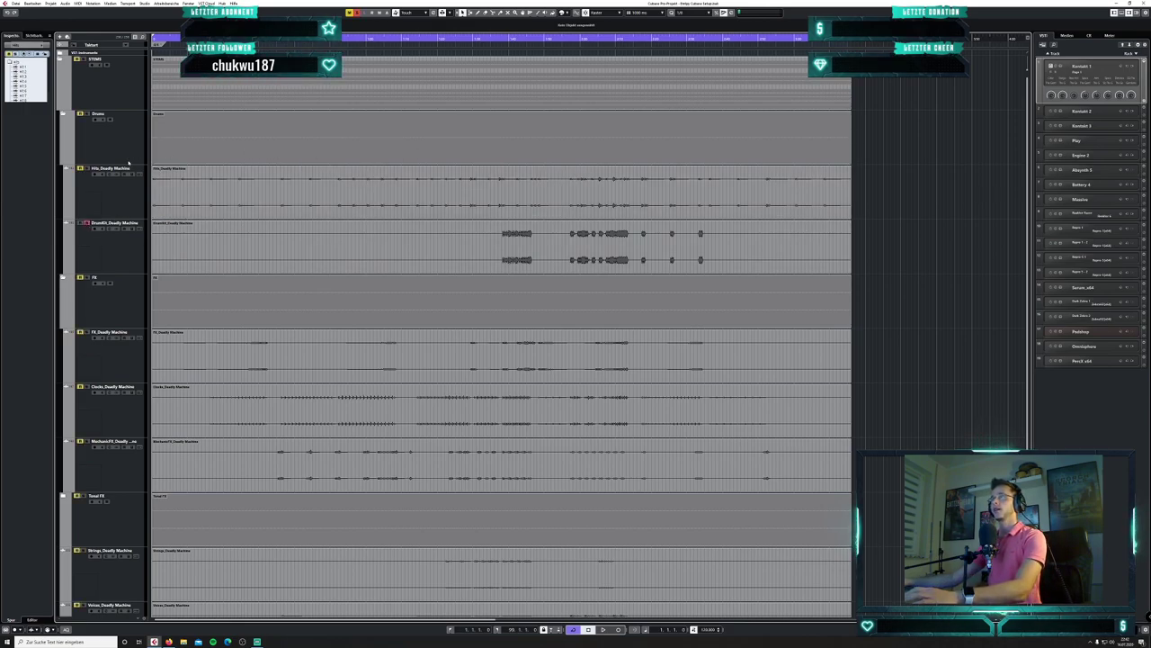
{"action": "left_click", "coordinate": [499, 44]}
{"action": "key", "text": "space"}
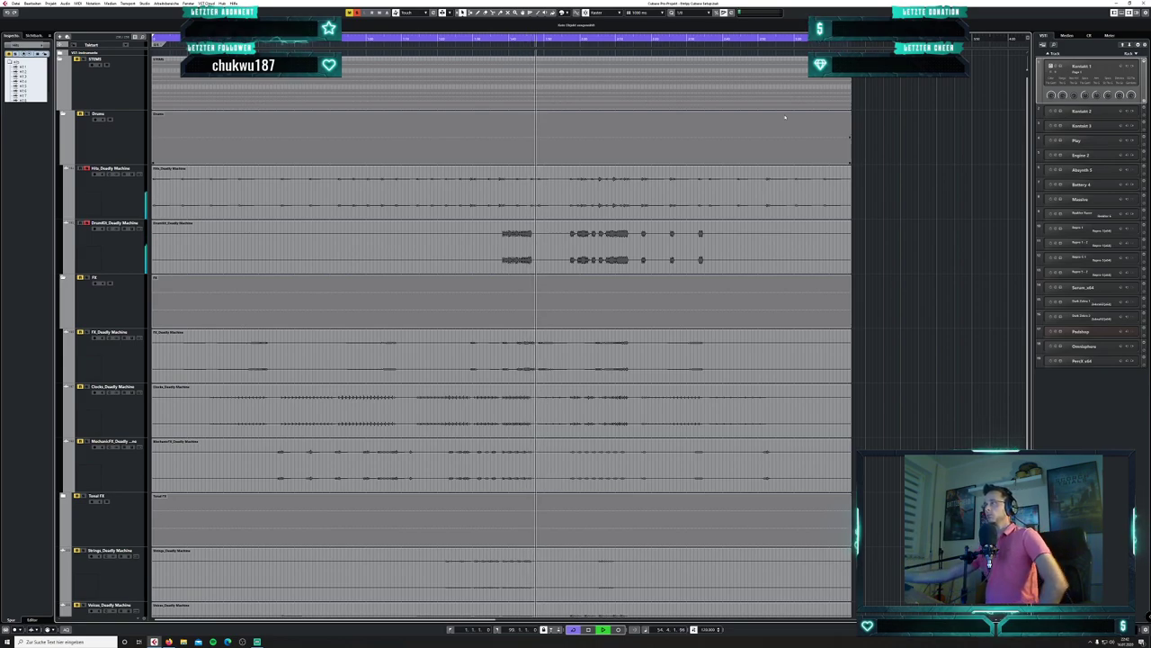
{"action": "key", "text": "space"}
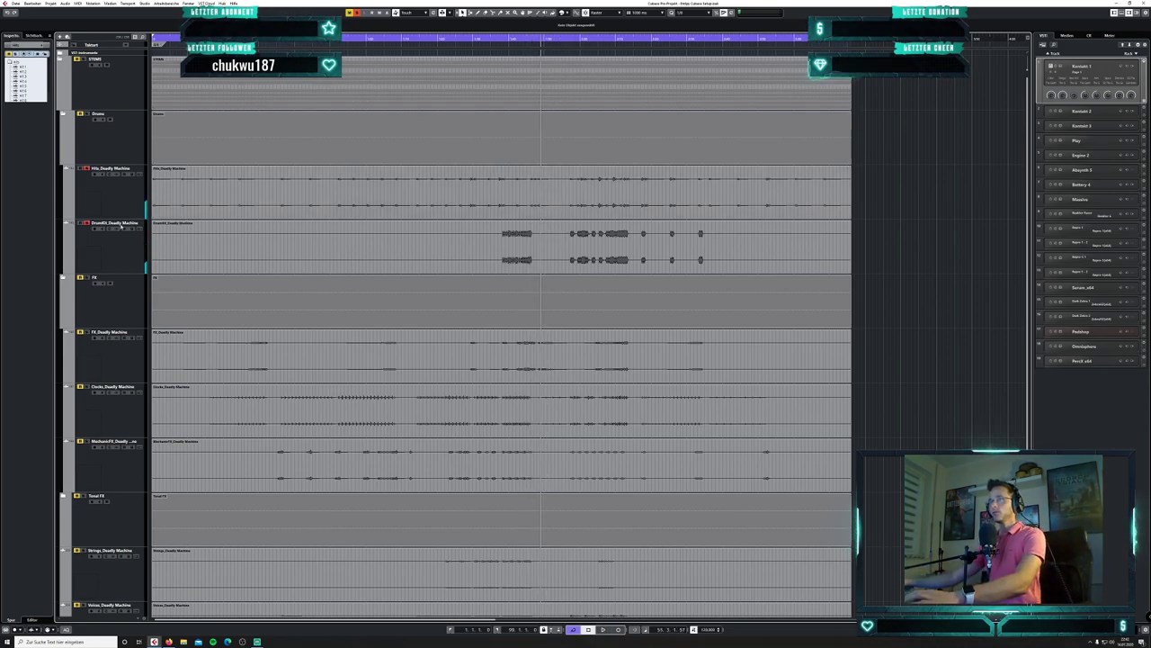
{"action": "left_click", "coordinate": [87, 169]}
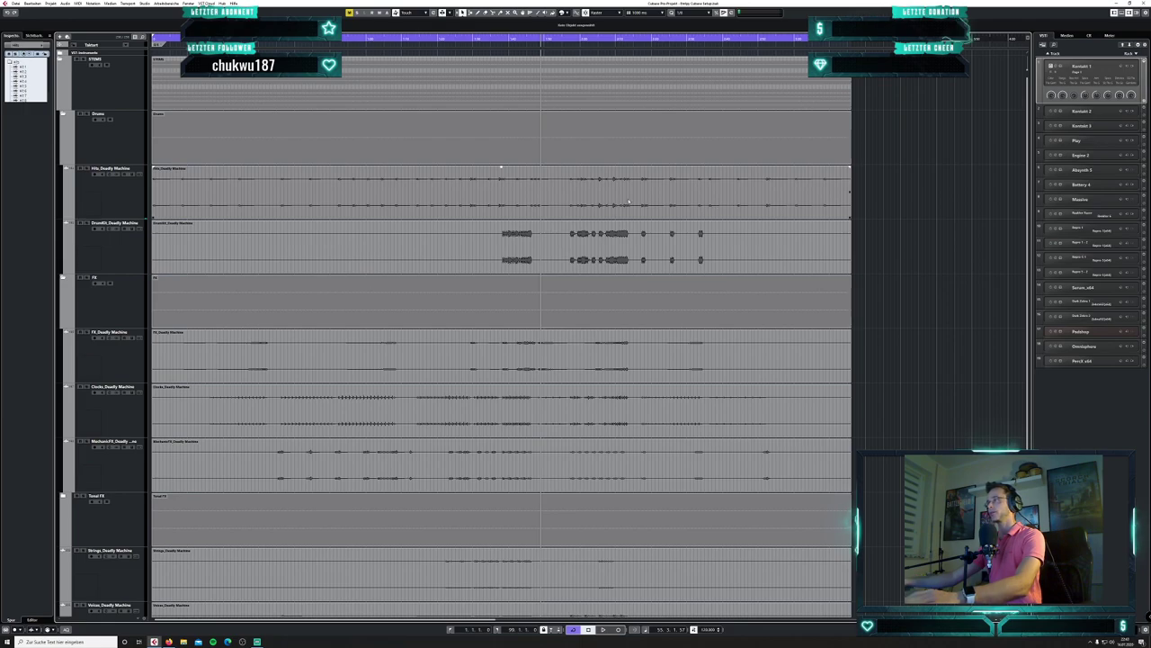
- Switch the project's time display and ruler to bars and beats
{"action": "scroll", "coordinate": [343, 220], "scroll_direction": "down", "scroll_amount": 1}
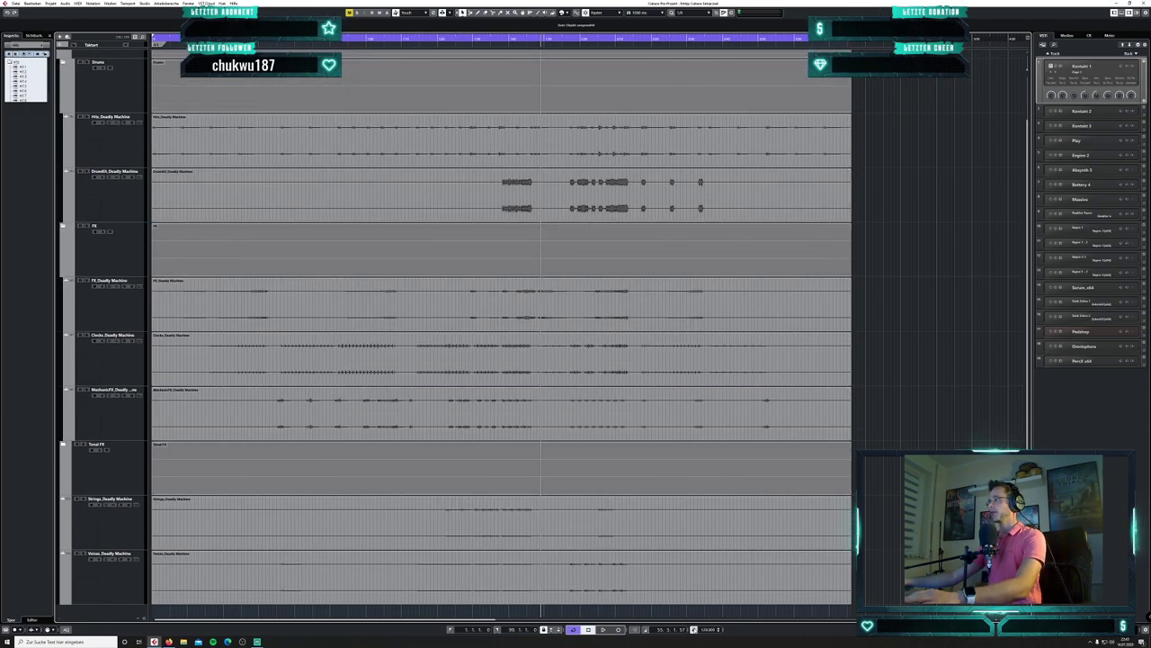
{"action": "left_click", "coordinate": [648, 632]}
{"action": "left_click", "coordinate": [670, 603]}
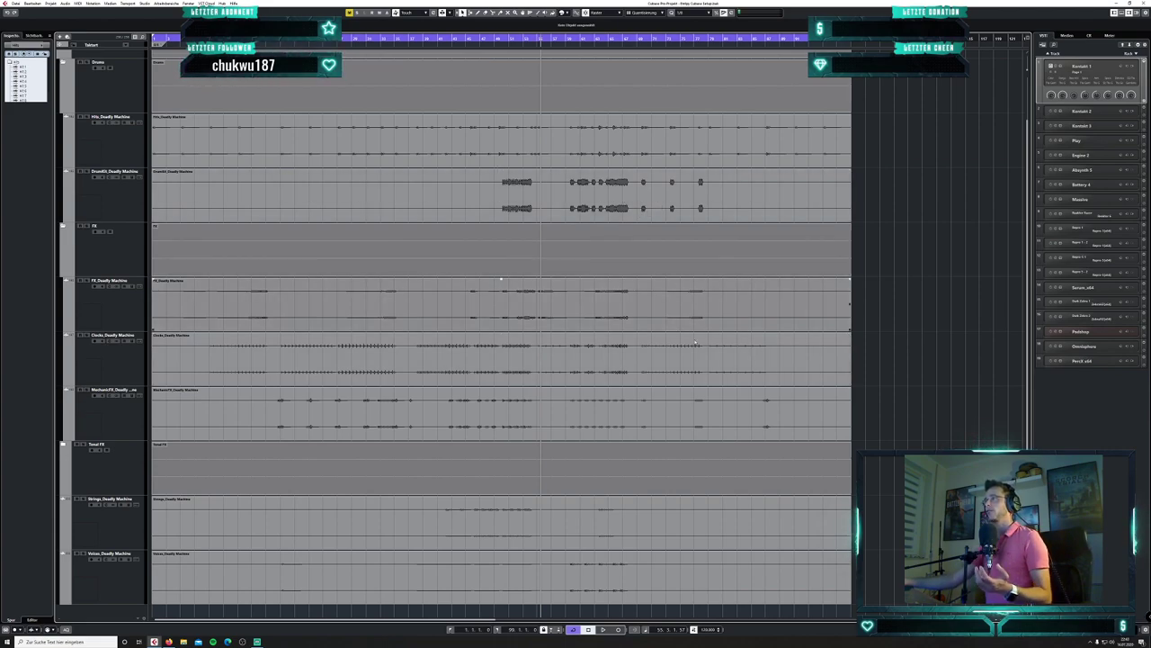
- Solo the Voices stem, play a short passage from about bar 45, and clear the solo
{"action": "left_click", "coordinate": [84, 554]}
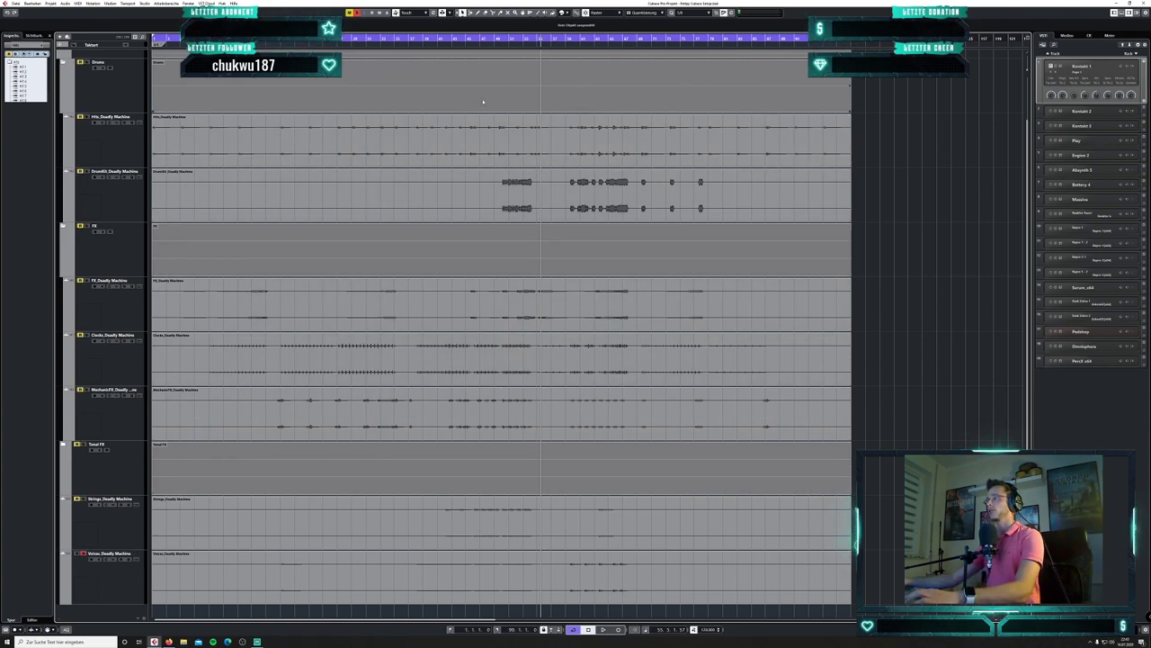
{"action": "left_click", "coordinate": [465, 40]}
{"action": "key", "text": "space"}
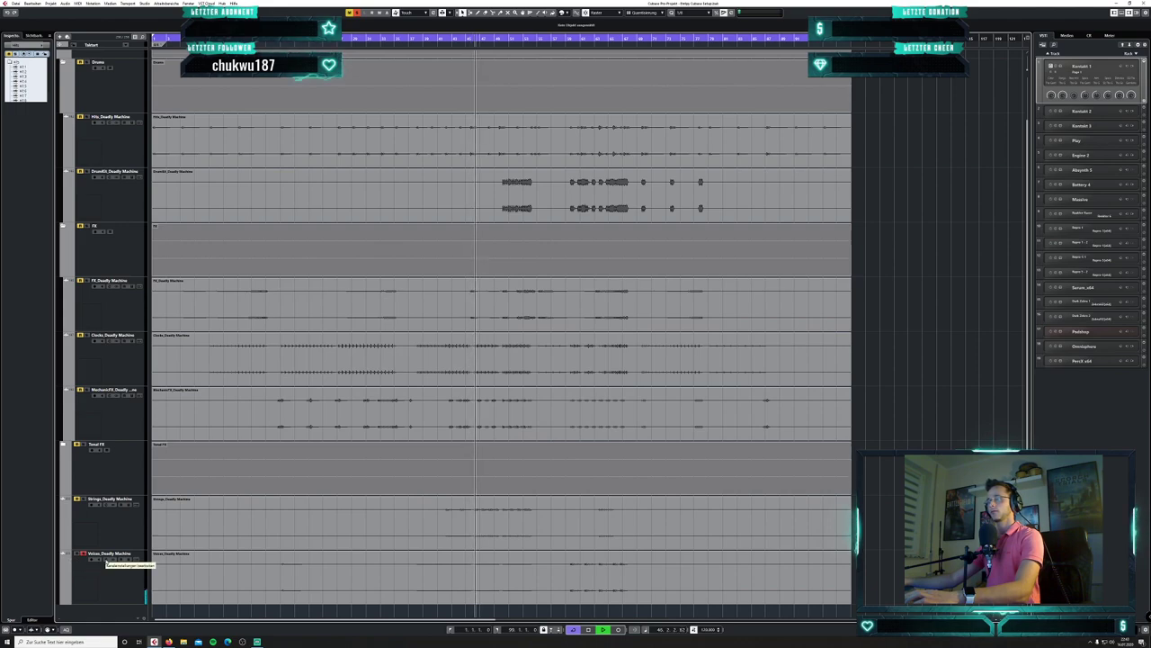
{"action": "key", "text": "space"}
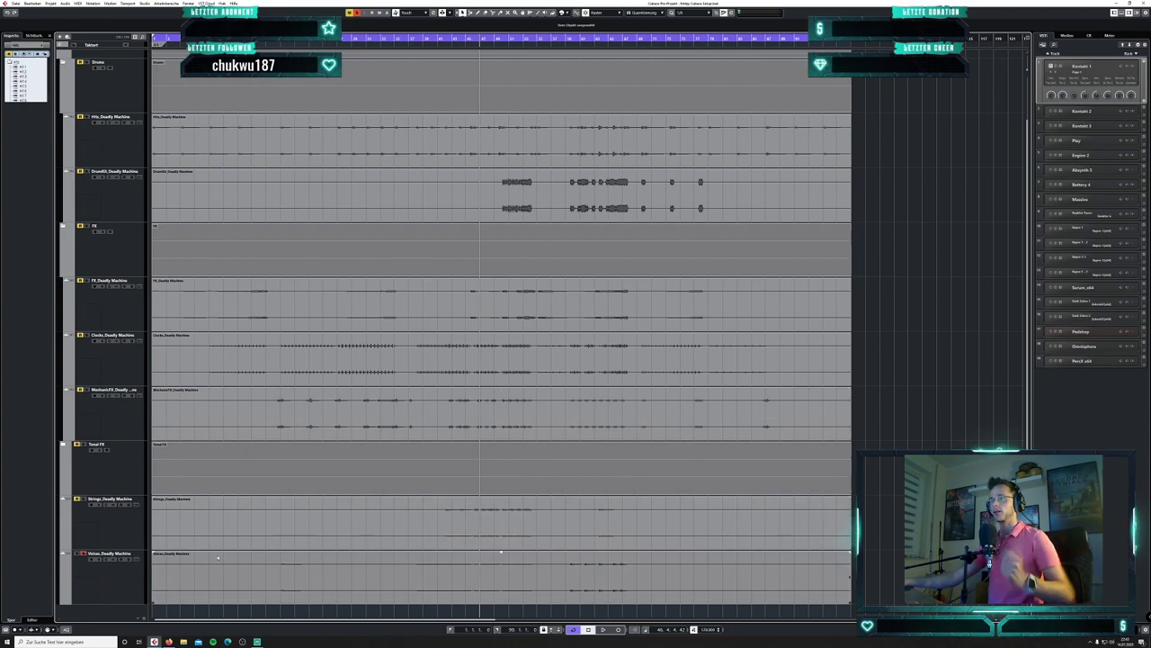
{"action": "scroll", "coordinate": [513, 517], "scroll_direction": "up", "scroll_amount": 1}
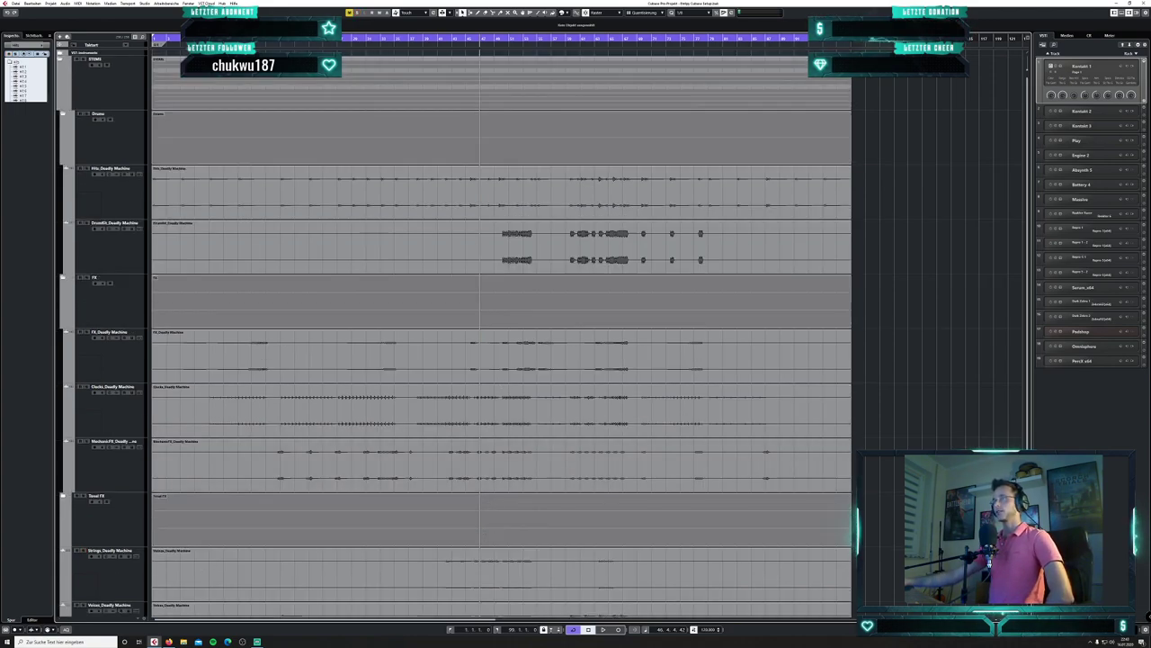
- Play all stems together through the arrangement and stop after the busy drum section
{"action": "key", "text": "shift+g"}
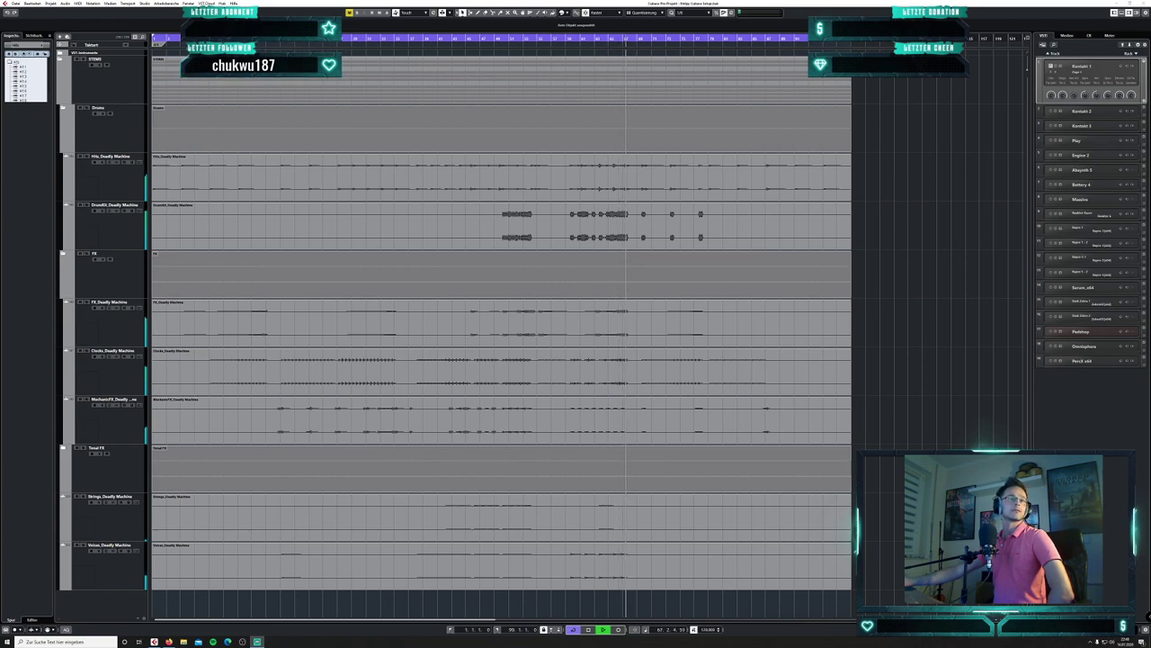
{"action": "key", "text": "space"}
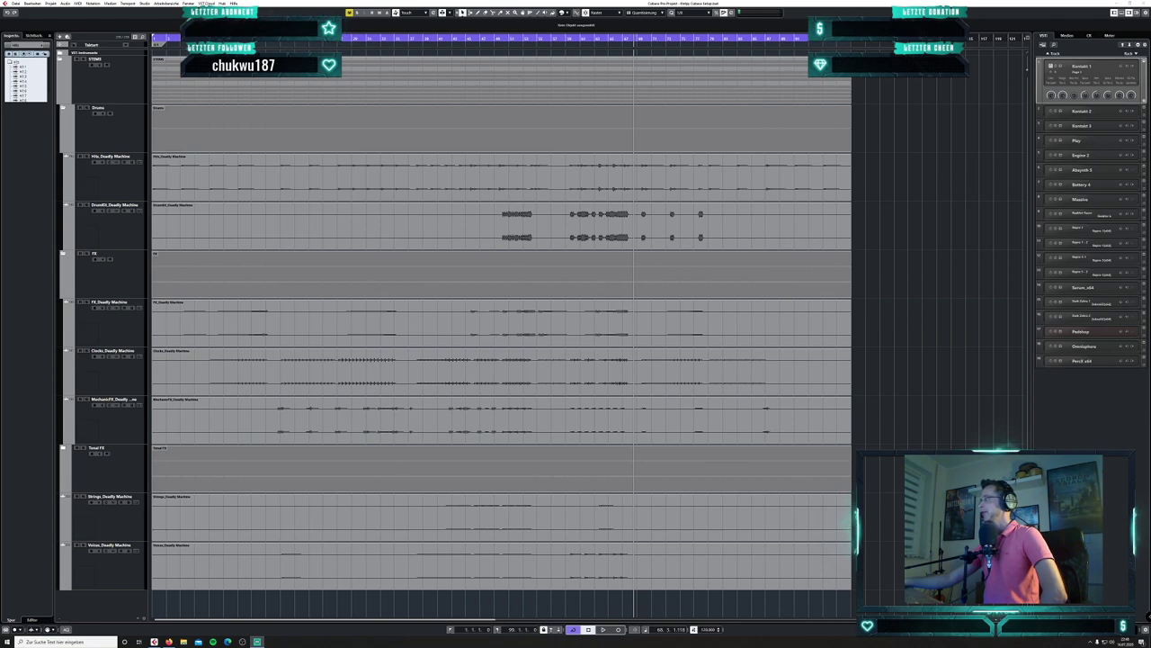
- Set the snap grid type to beats (Zählzeit)
{"action": "key", "text": "h"}
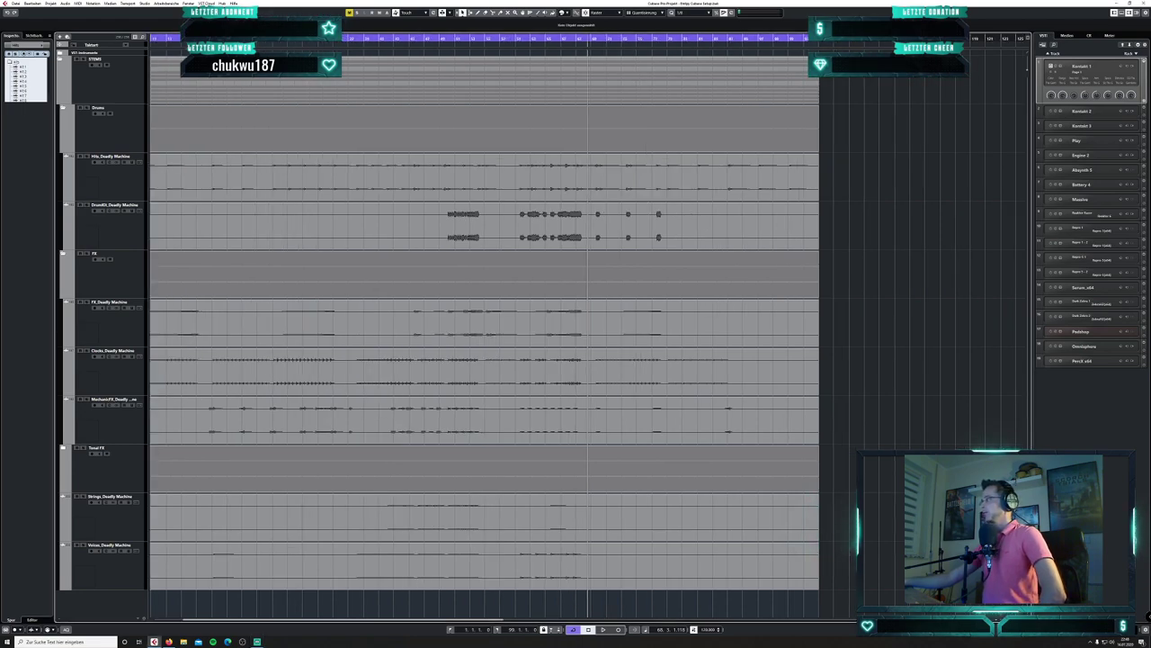
{"action": "key", "text": "h"}
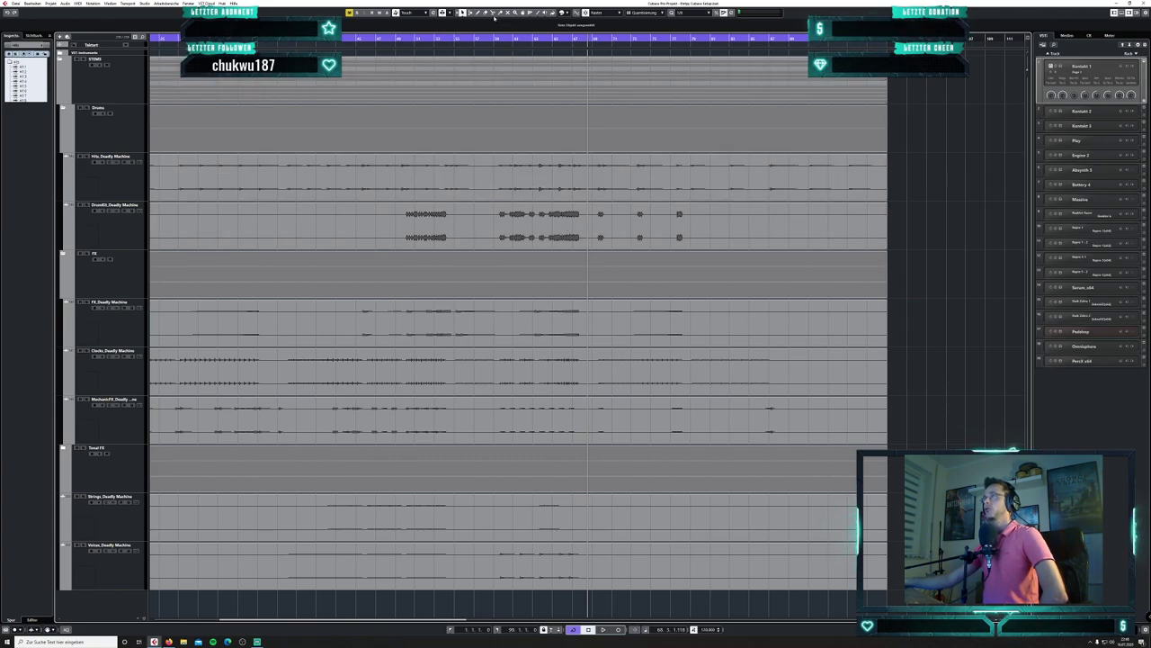
{"action": "left_click", "coordinate": [644, 13]}
{"action": "left_click", "coordinate": [648, 27]}
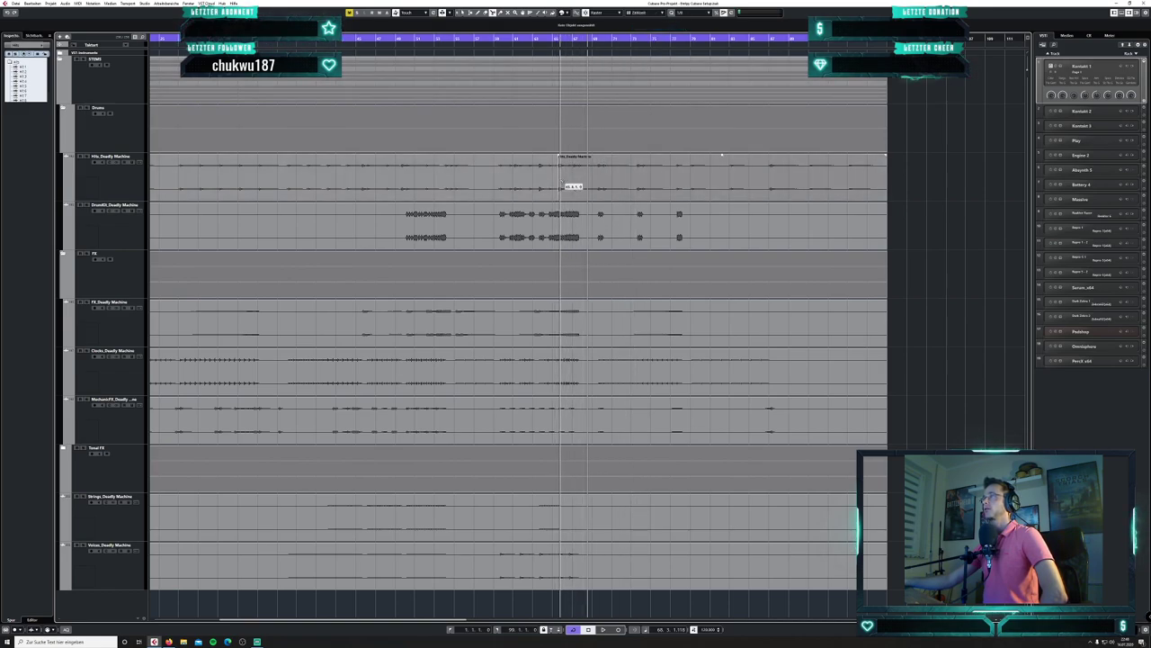
- Split the Hits and DrumKit stems in bar 65 and mute their parts after the cut
{"action": "left_click", "coordinate": [558, 230]}
{"action": "left_click", "coordinate": [612, 123]}
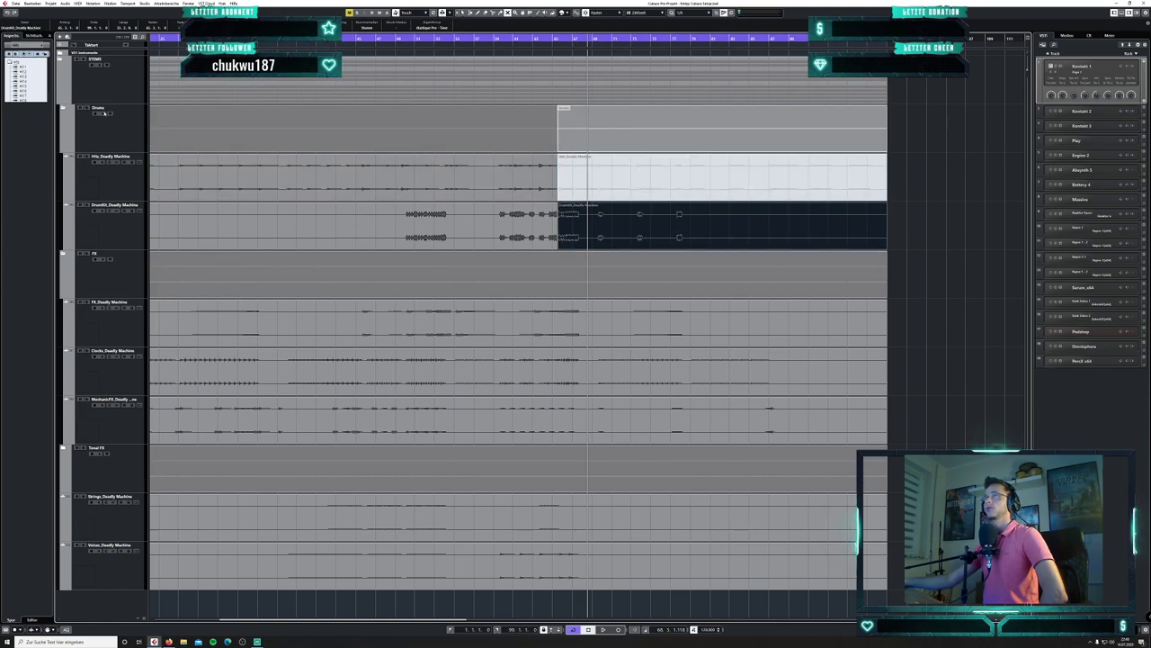
- Solo the Drums folder and play twice across the cut to hear how the muted stems end
{"action": "left_click", "coordinate": [534, 38]}
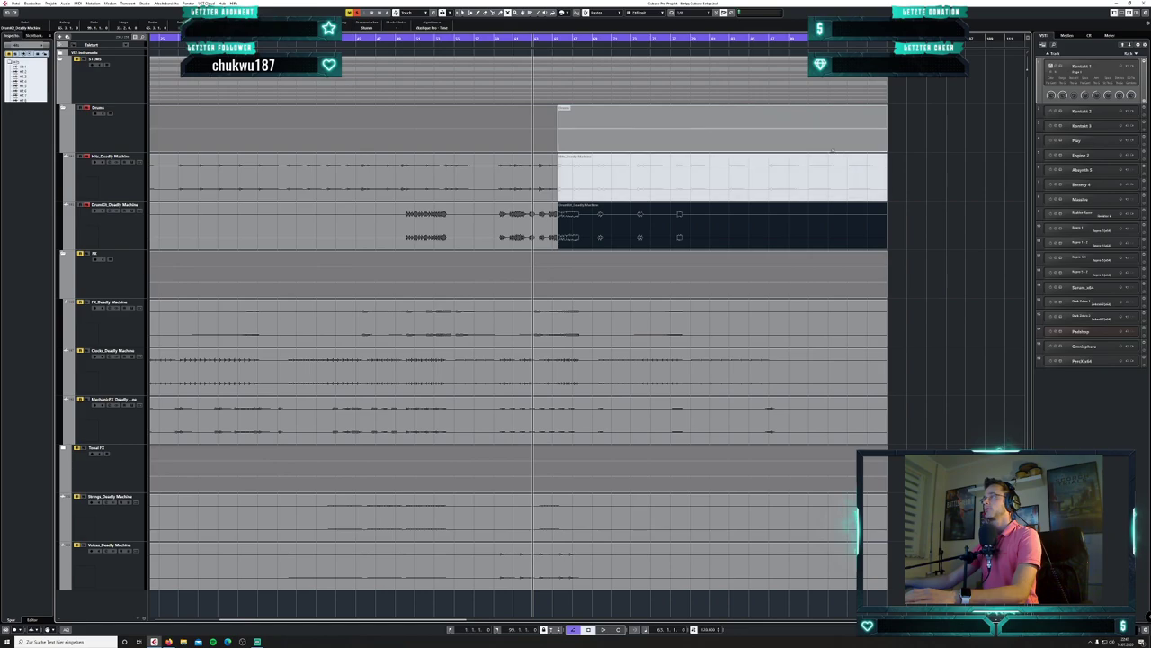
{"action": "key", "text": "space"}
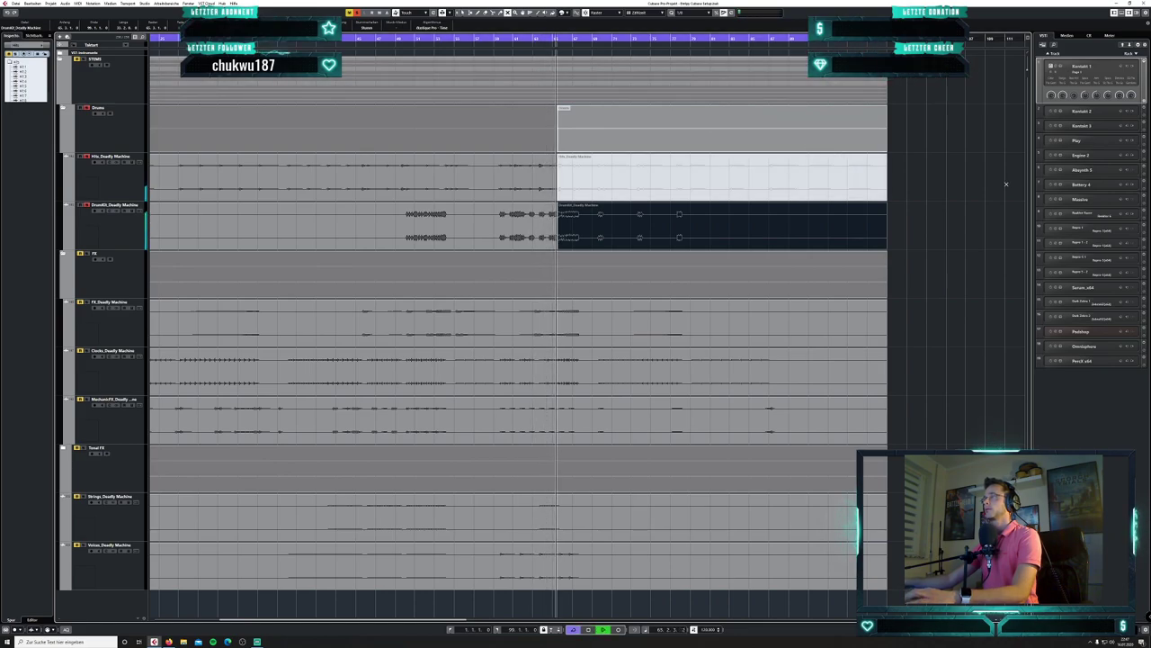
{"action": "key", "text": "space"}
{"action": "left_click", "coordinate": [546, 42]}
{"action": "key", "text": "space"}
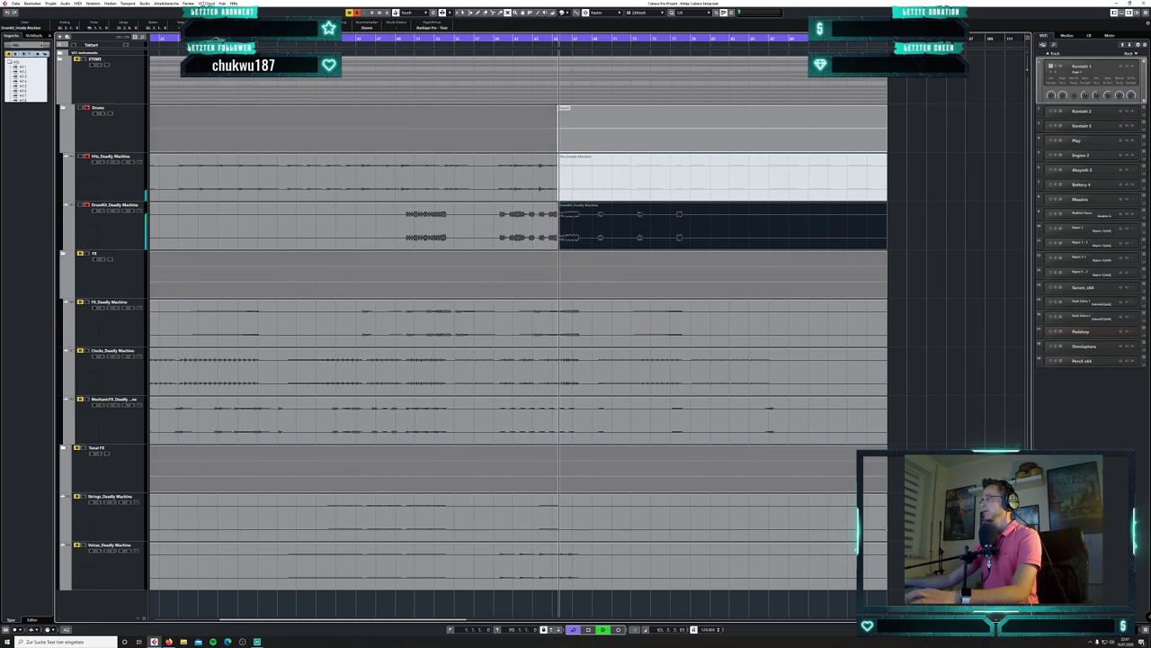
{"action": "key", "text": "space"}
- Unmute the split Hits and DrumKit parts, glue each stem back together, and clear the Drums folder's solo
{"action": "left_click", "coordinate": [612, 184]}
{"action": "left_click", "coordinate": [639, 216]}
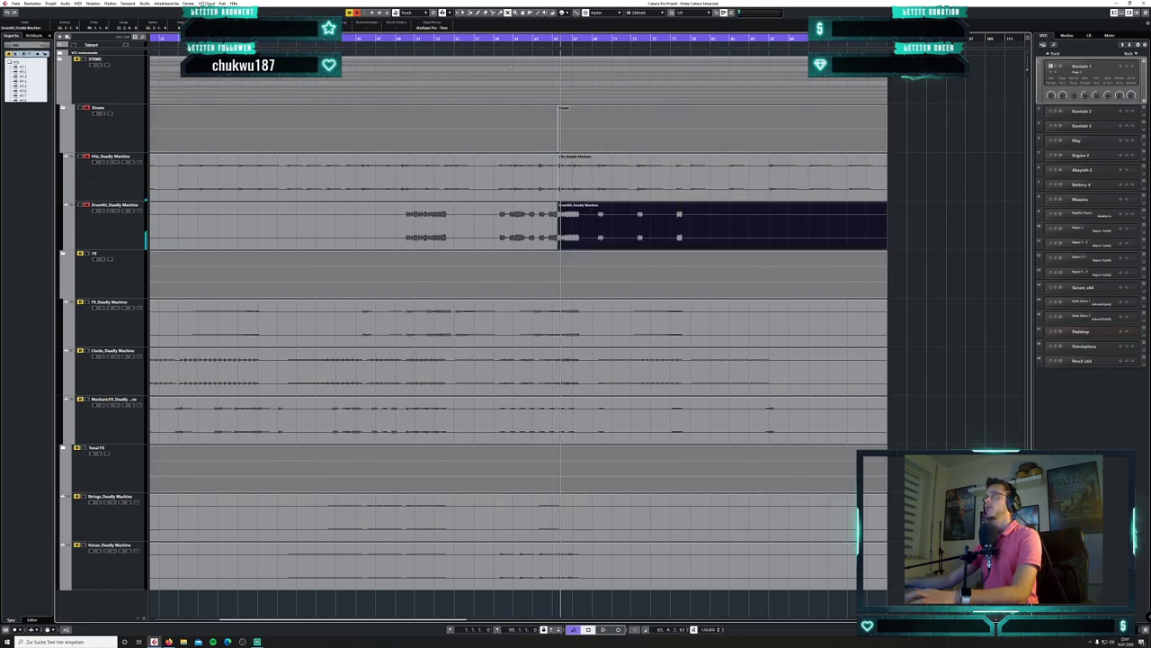
{"action": "left_click", "coordinate": [501, 14]}
{"action": "left_click", "coordinate": [542, 159]}
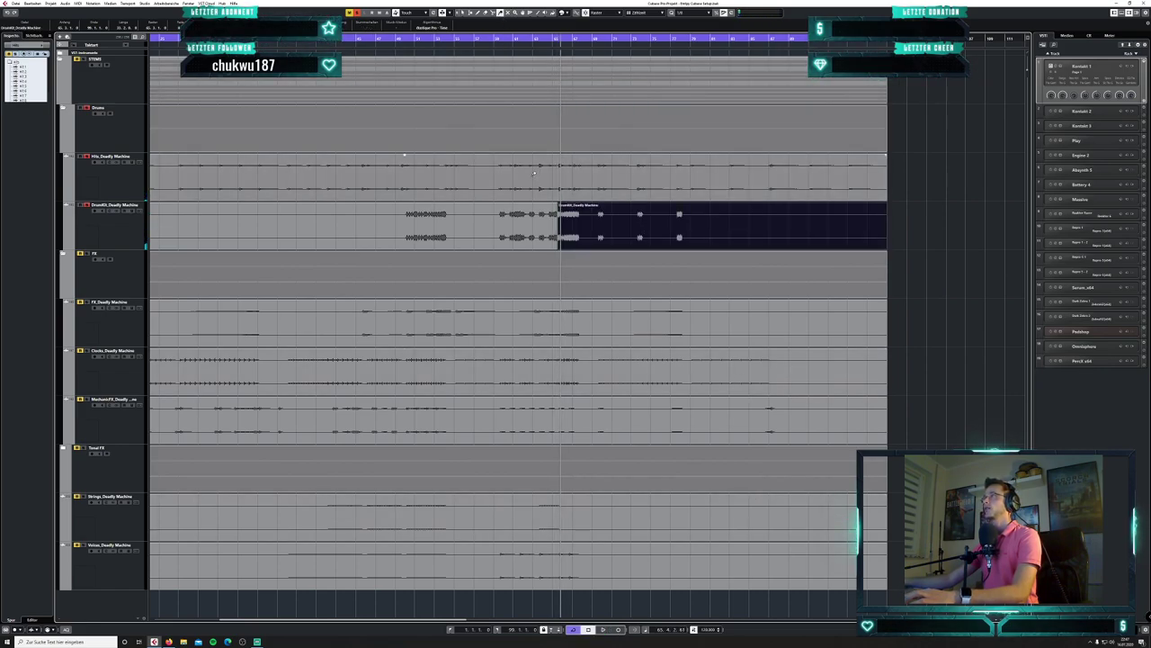
{"action": "left_click", "coordinate": [533, 217]}
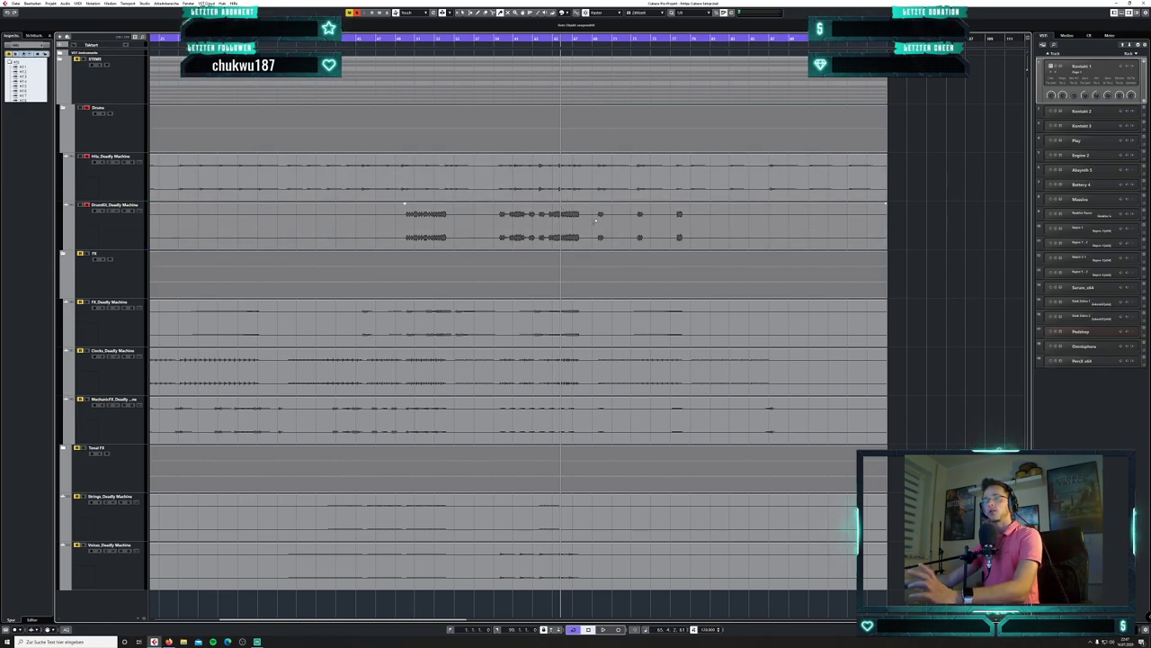
{"action": "left_click", "coordinate": [87, 109]}
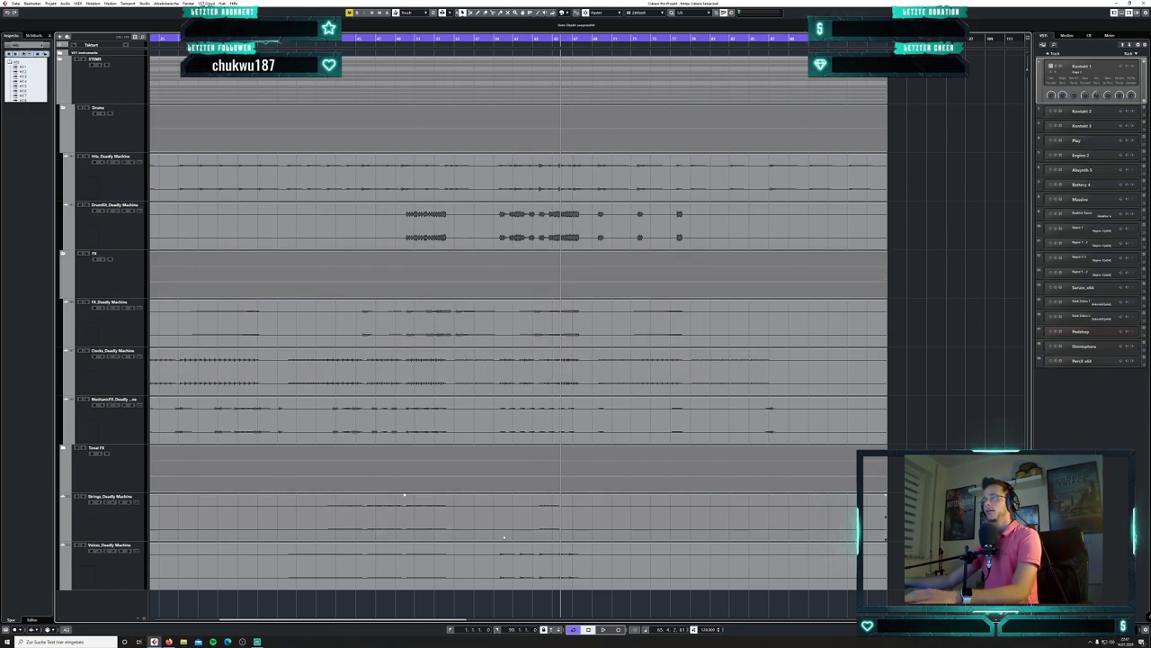
{"action": "key", "text": "g"}
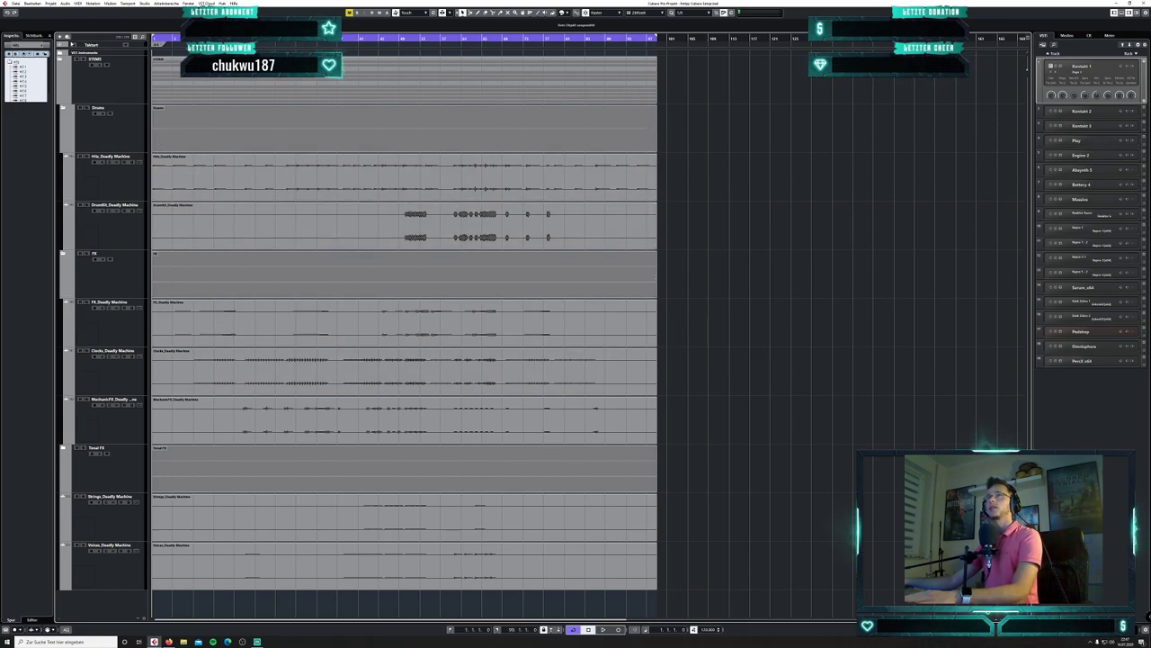
{"action": "left_click", "coordinate": [15, 4]}
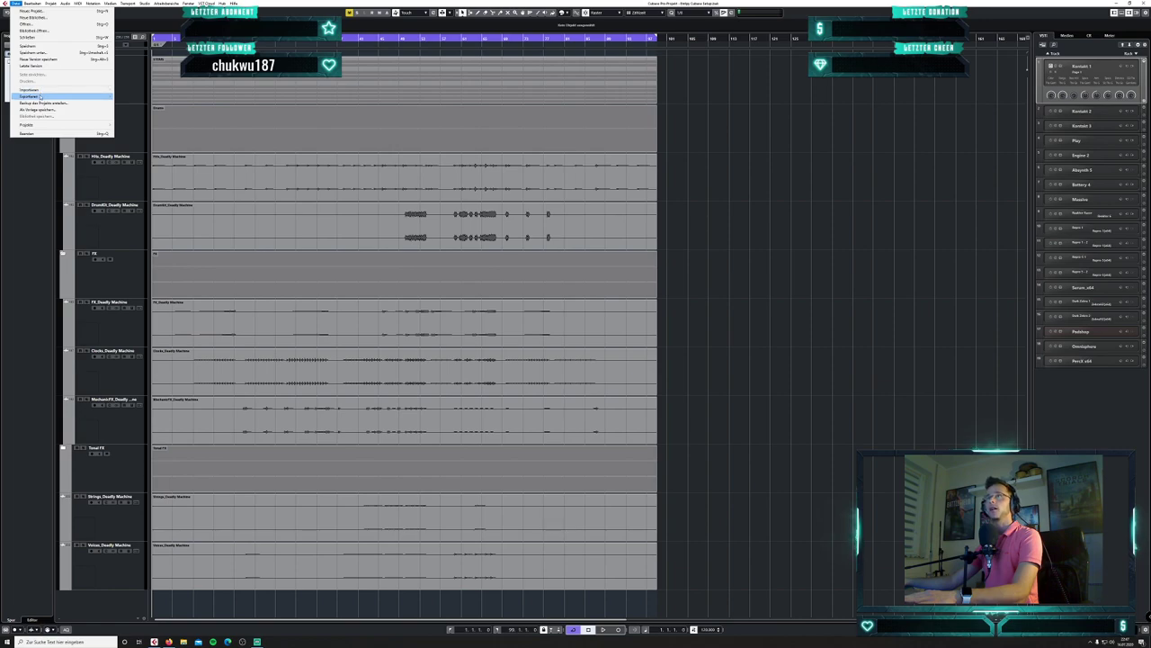
{"action": "mouse_move", "coordinate": [36, 96]}
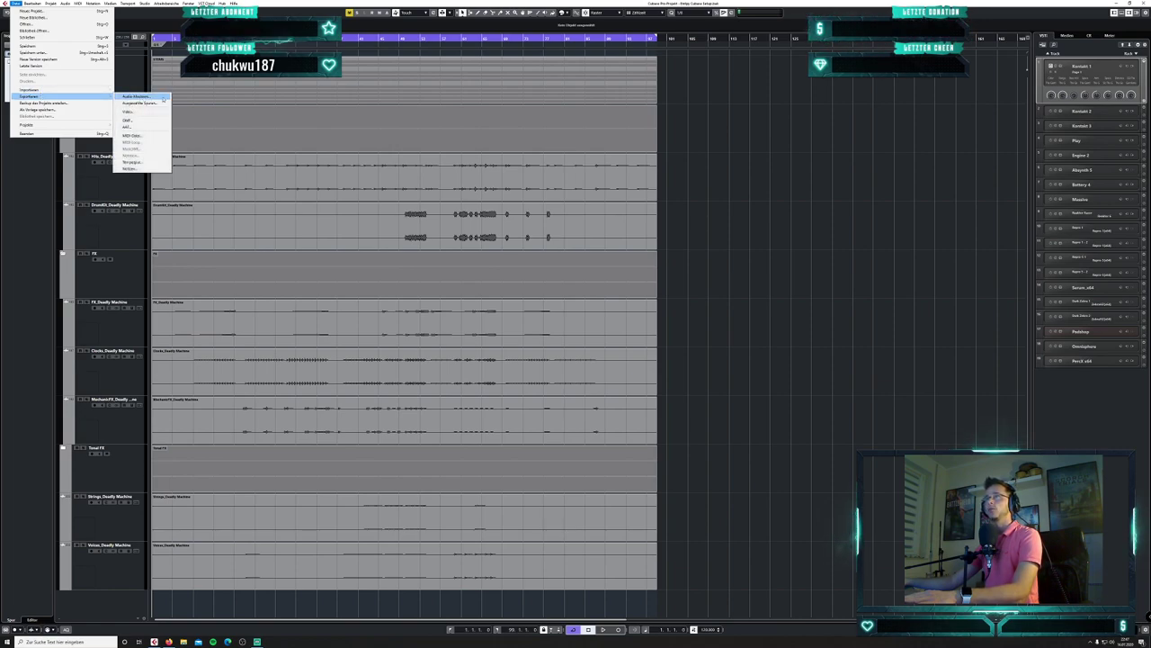
{"action": "left_click", "coordinate": [848, 252]}
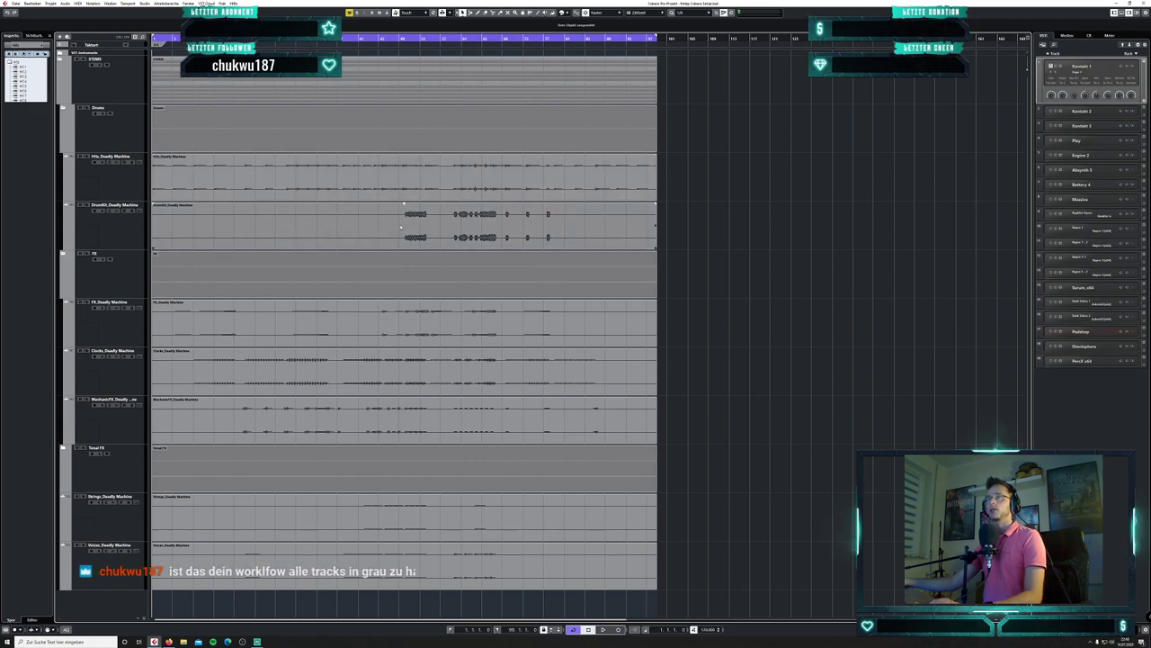
- Open the audio mixdown export settings and start choosing a different save location for the file
{"action": "left_click", "coordinate": [14, 4]}
{"action": "mouse_move", "coordinate": [59, 97]}
{"action": "left_click", "coordinate": [139, 97]}
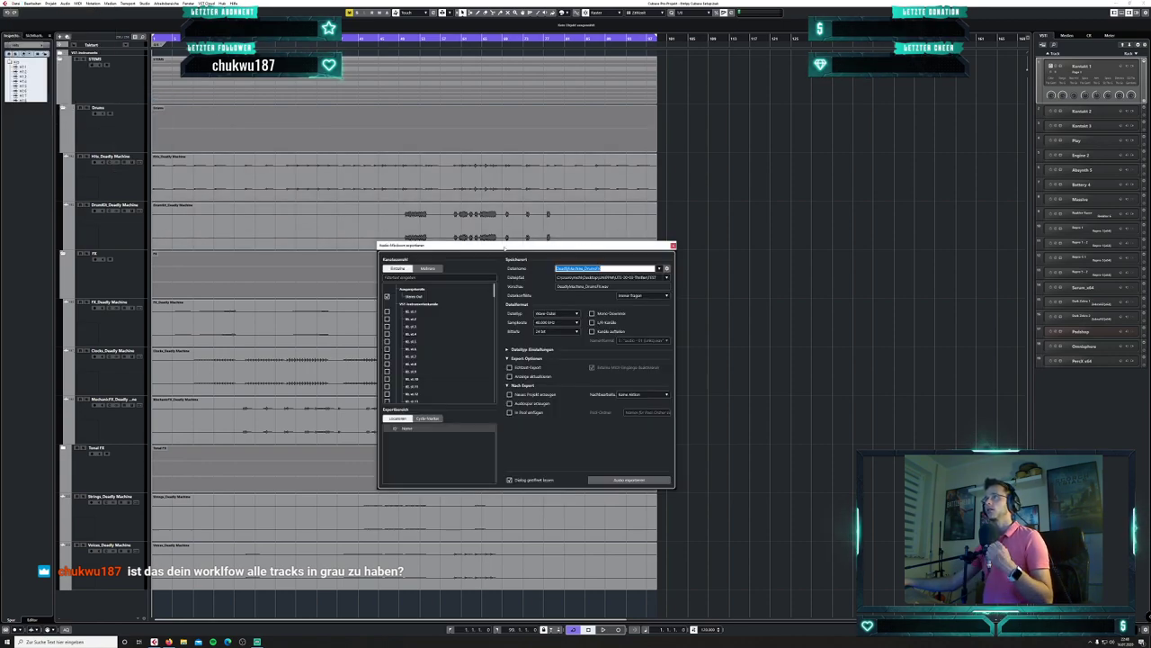
{"action": "left_click", "coordinate": [607, 269]}
{"action": "left_click", "coordinate": [609, 277]}
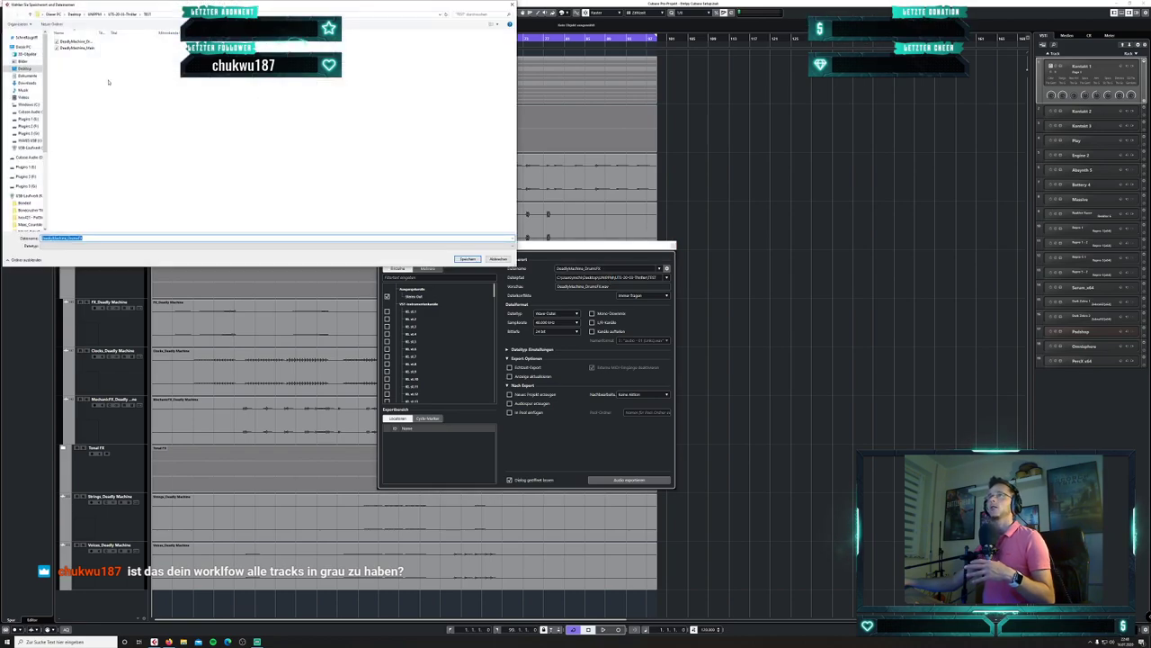
- Create a new folder named ALTFinder in the parent folder of TEST
{"action": "left_click", "coordinate": [124, 13]}
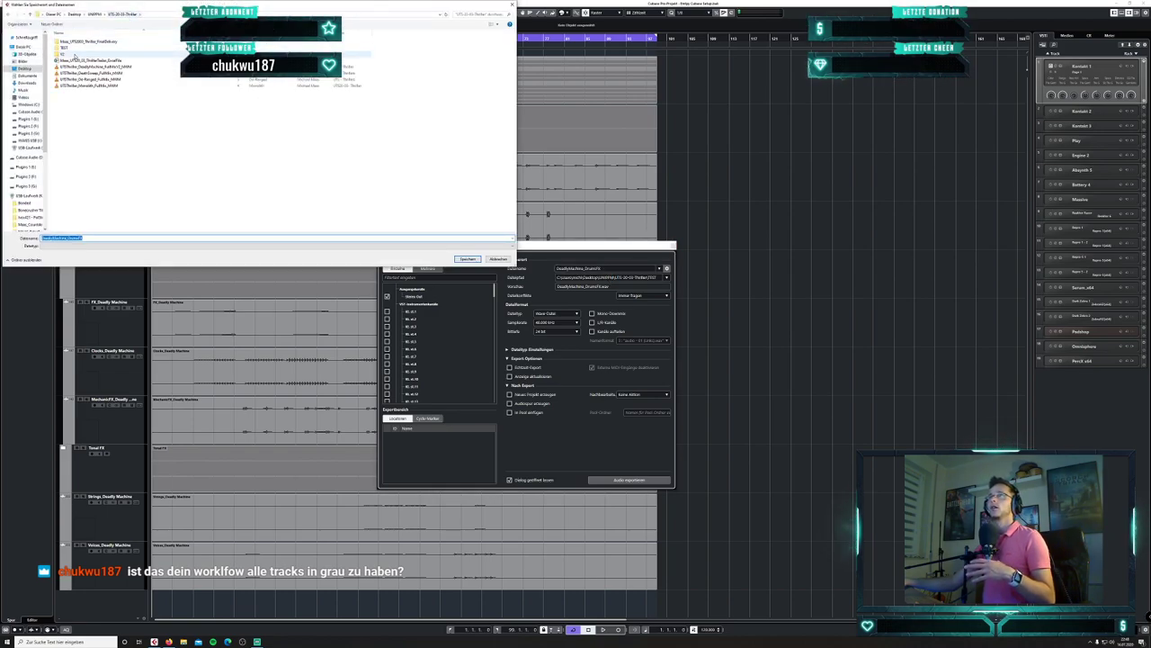
{"action": "key", "text": "ctrl+shift+n"}
{"action": "type", "text": "ALTFinder"}
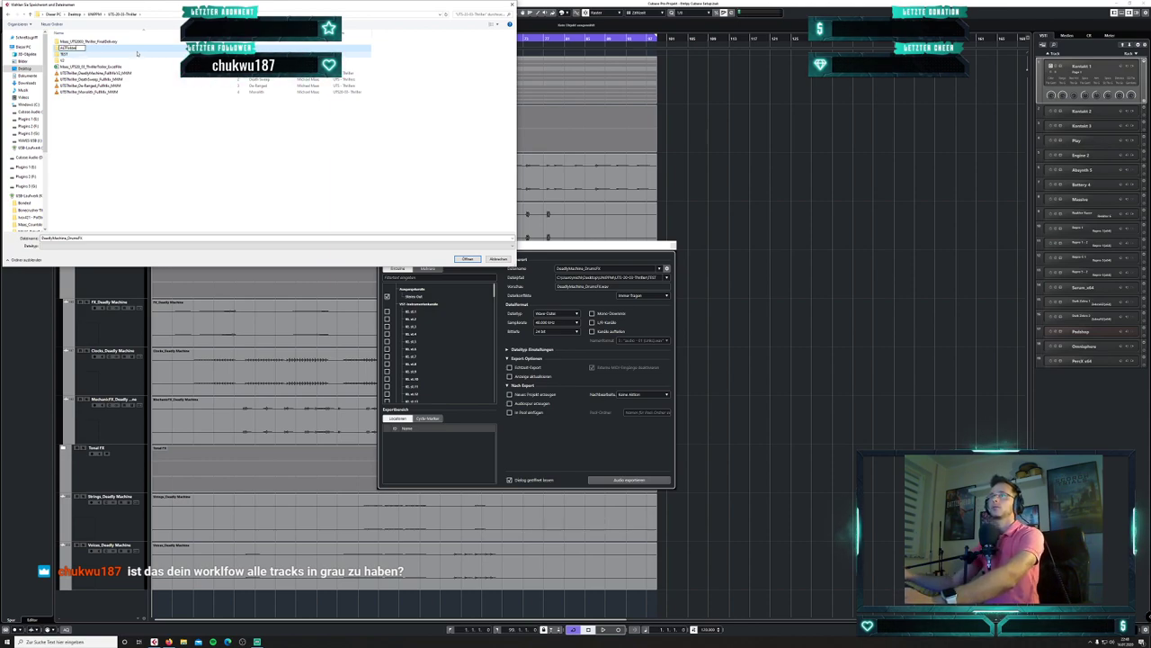
- Open the new folder as the save location, set the file name to DeadlyMachine_Main and export the audio mixdown
{"action": "key", "text": "Return"}
{"action": "key", "text": "Return"}
{"action": "left_click", "coordinate": [160, 239]}
{"action": "key", "text": "BackSpace"}
{"action": "key", "text": "BackSpace"}
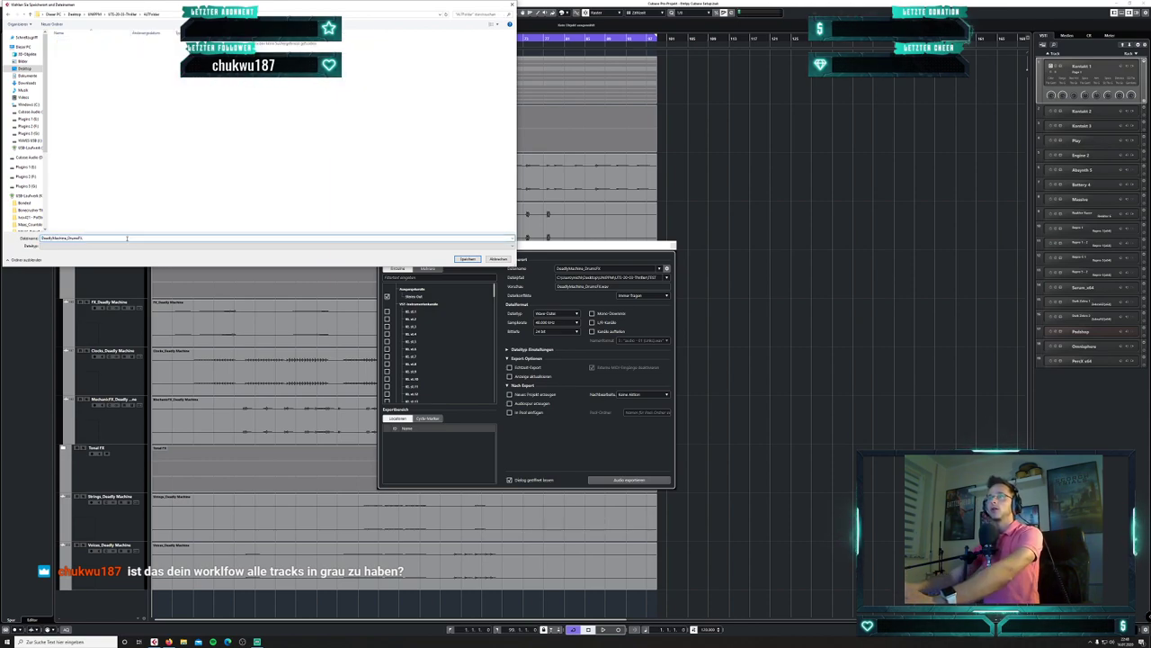
{"action": "key", "text": "BackSpace"}
{"action": "key", "text": "BackSpace"}
{"action": "key", "text": "BackSpace"}
{"action": "key", "text": "BackSpace"}
{"action": "key", "text": "BackSpace"}
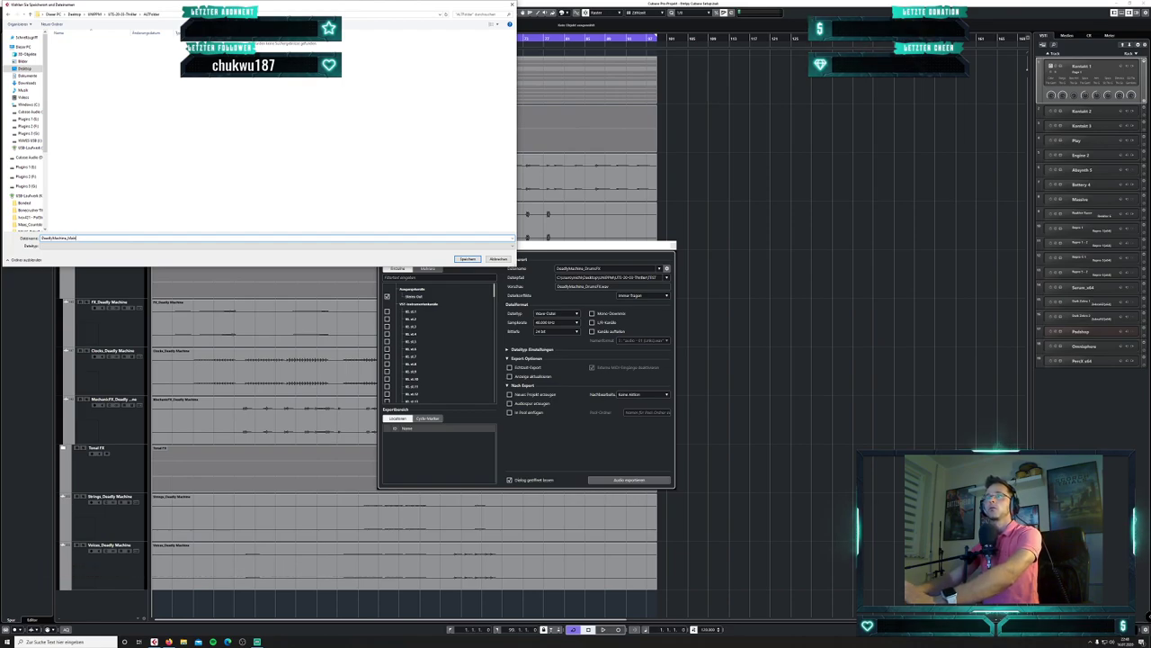
{"action": "type", "text": "Main"}
{"action": "key", "text": "Return"}
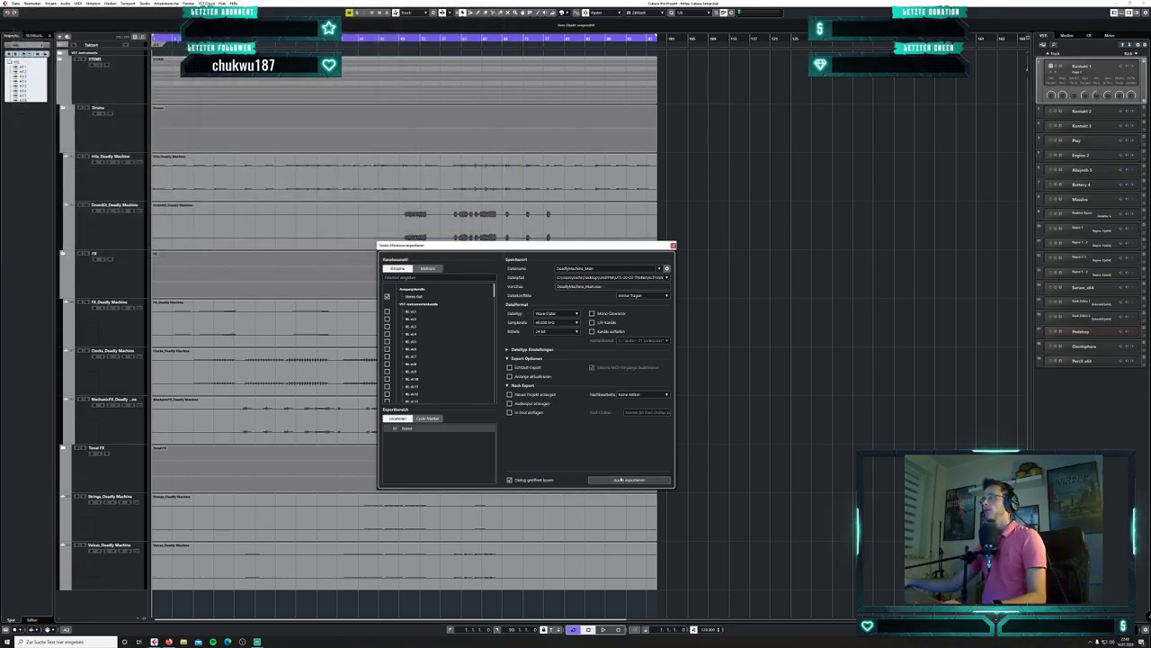
{"action": "left_click", "coordinate": [621, 480]}
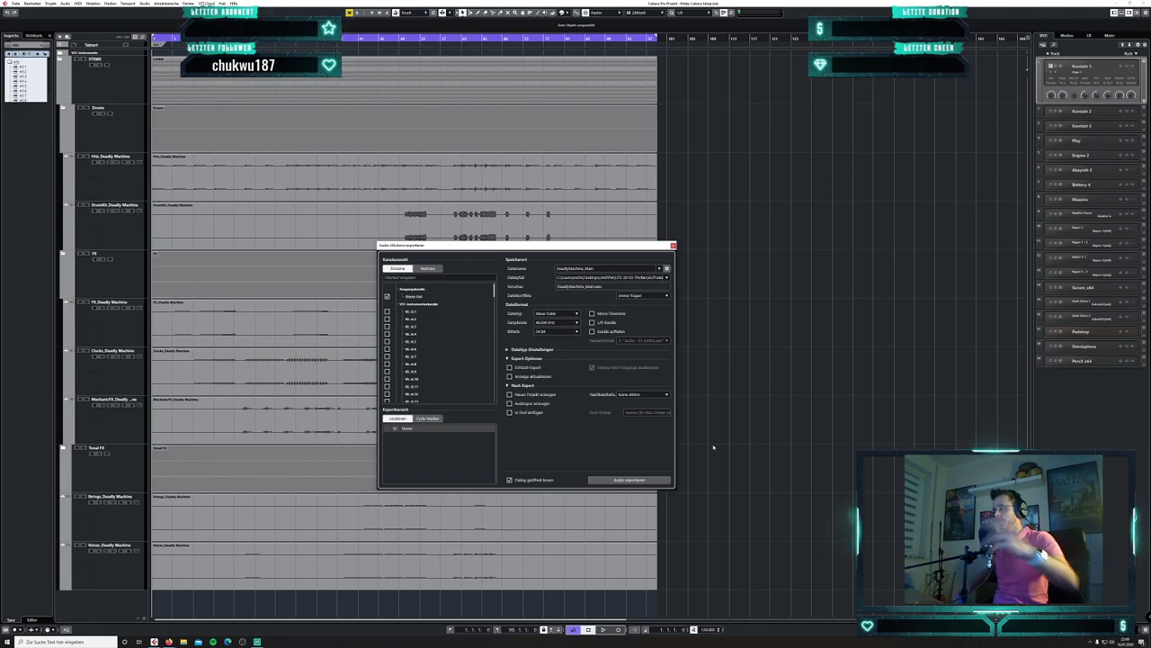
- Move the audio export dialog clear of the track events and zoom in slightly on the timeline
{"action": "left_click_drag", "start_coordinate": [596, 250], "coordinate": [920, 158]}
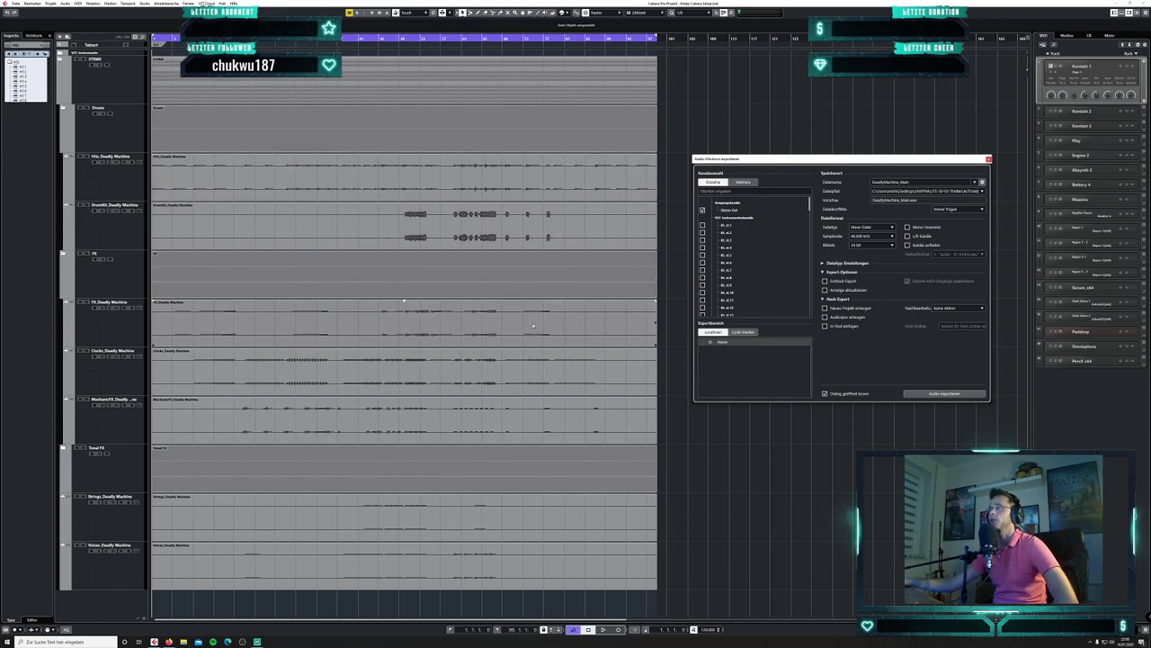
{"action": "left_click_drag", "start_coordinate": [791, 159], "coordinate": [811, 145]}
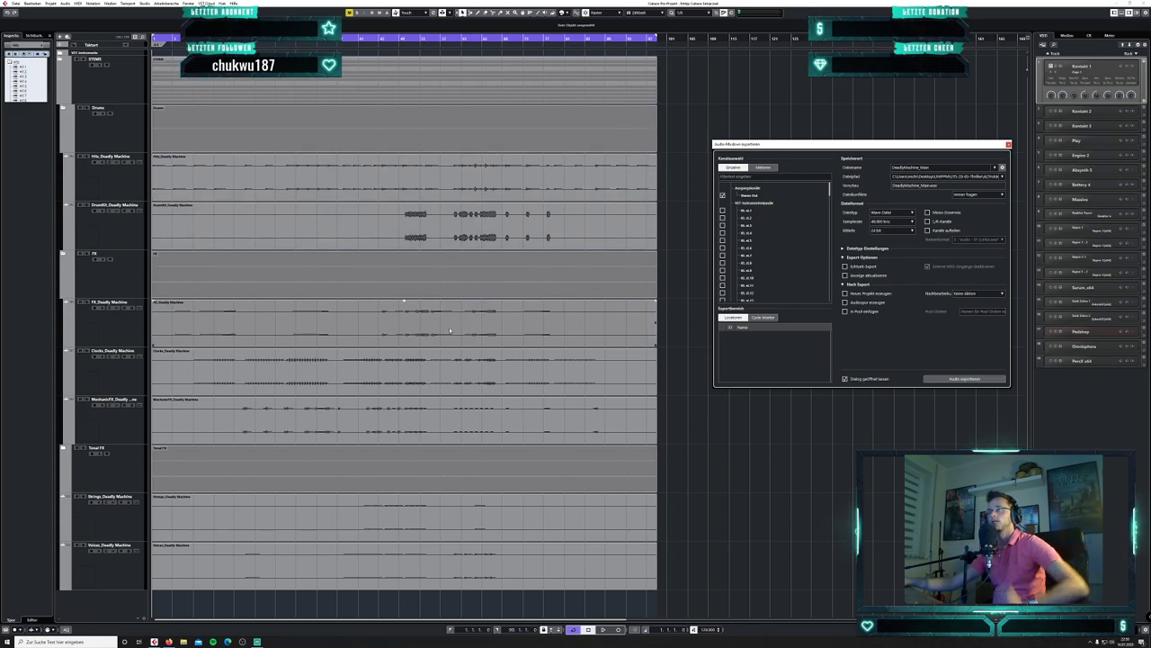
{"action": "left_click", "coordinate": [504, 320]}
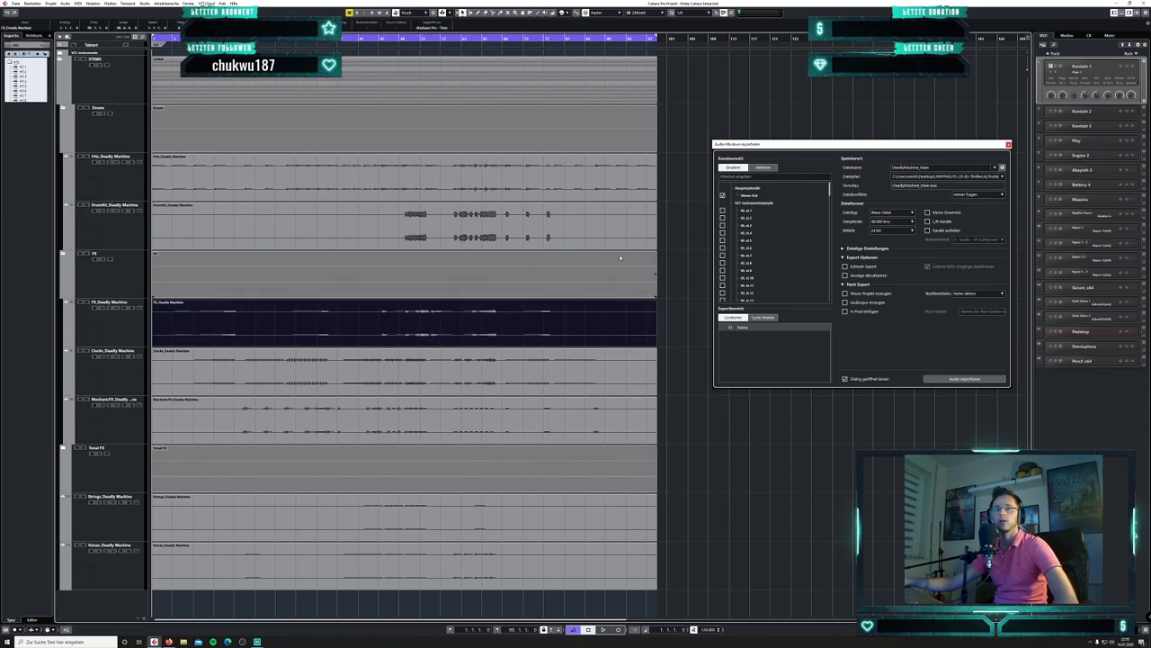
{"action": "left_click_drag", "start_coordinate": [862, 144], "coordinate": [912, 121]}
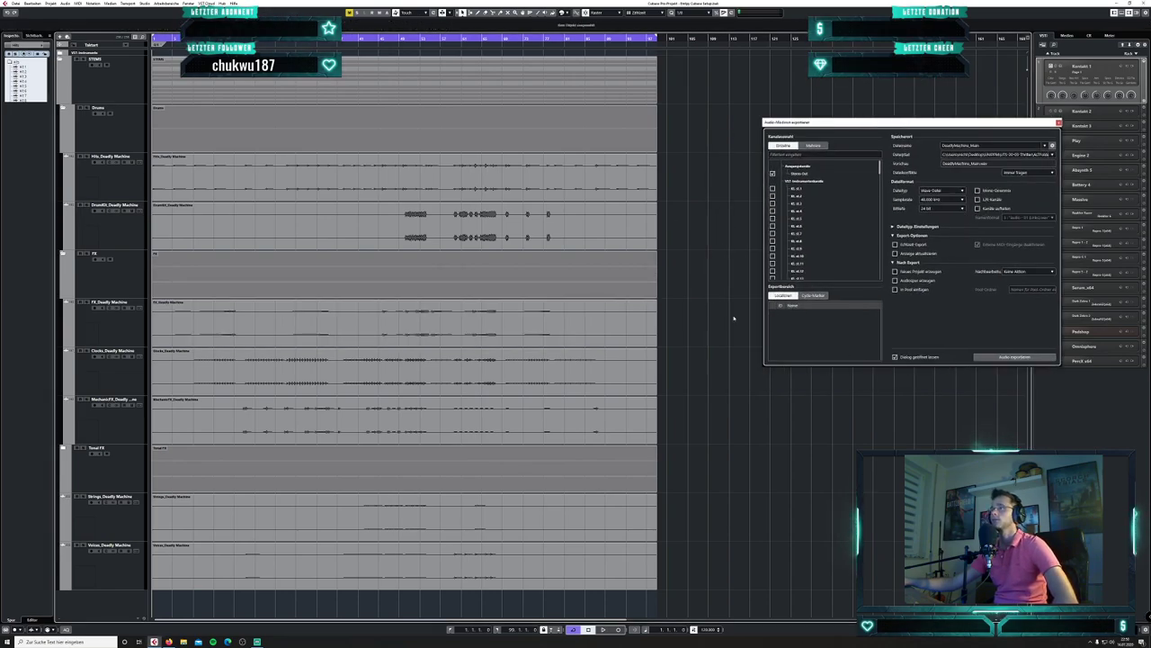
{"action": "key", "text": "h"}
{"action": "key", "text": "h"}
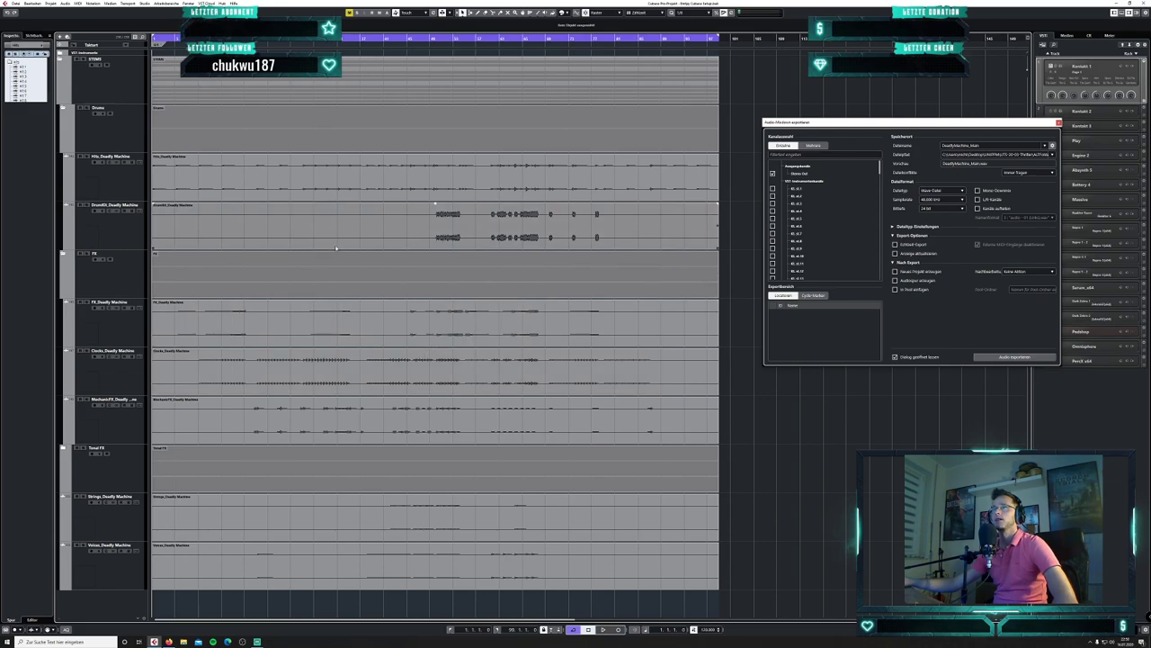
- Solo the Drums and FX folder tracks and expand the Tonal FX folder
{"action": "left_click", "coordinate": [88, 108]}
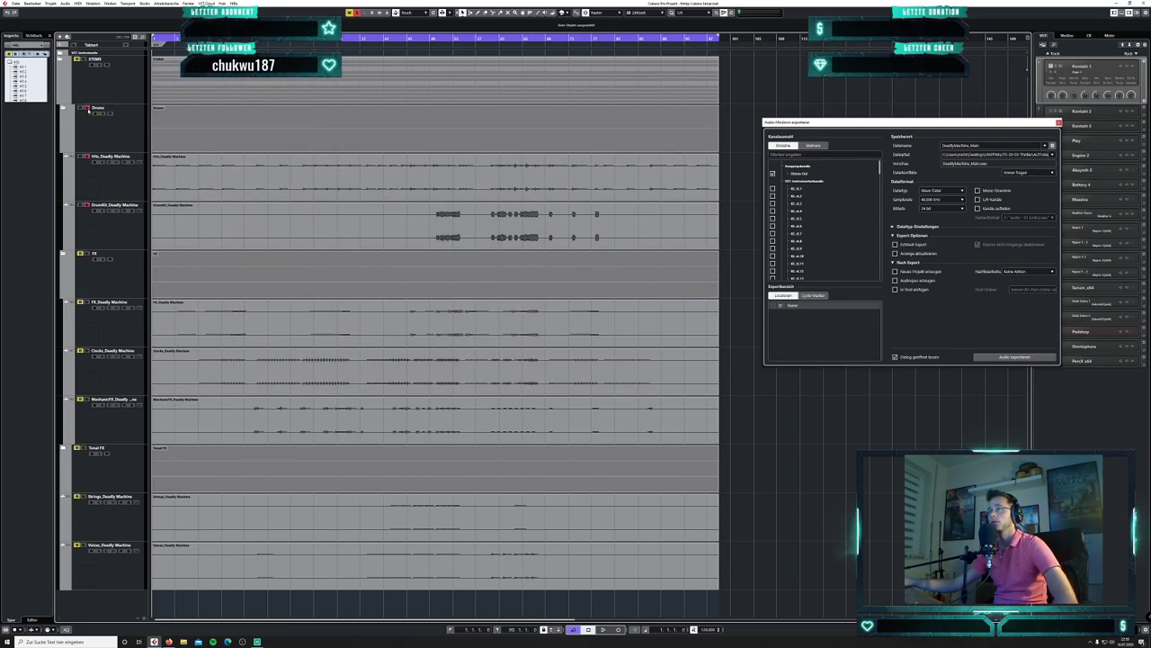
{"action": "left_click", "coordinate": [87, 254]}
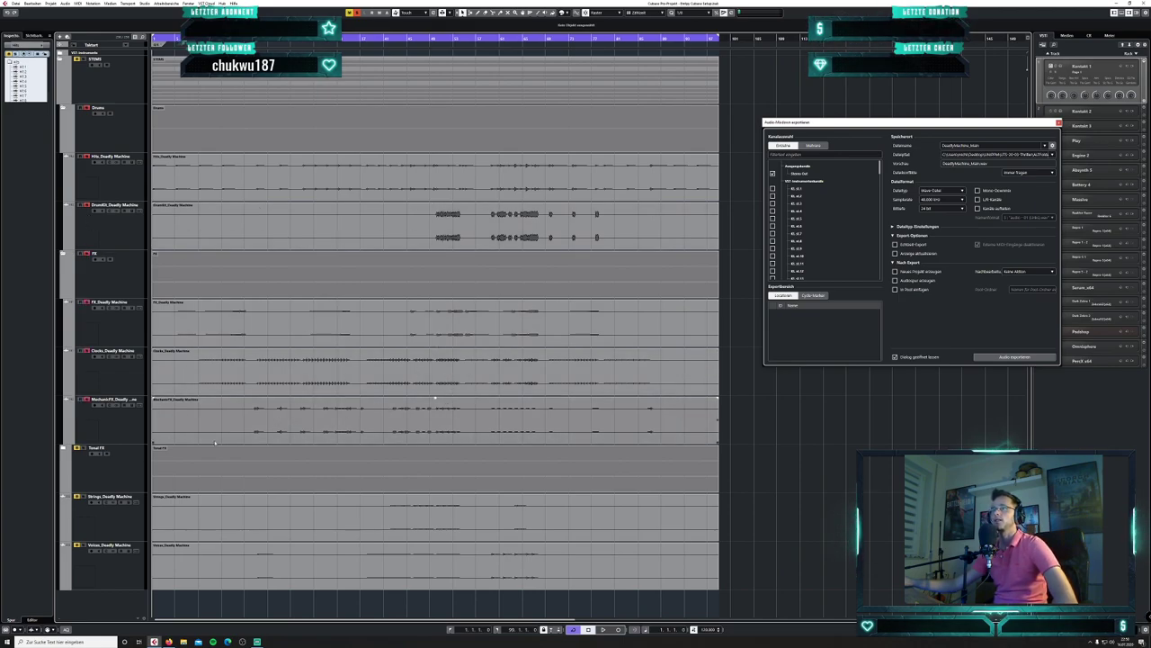
{"action": "left_click", "coordinate": [63, 448]}
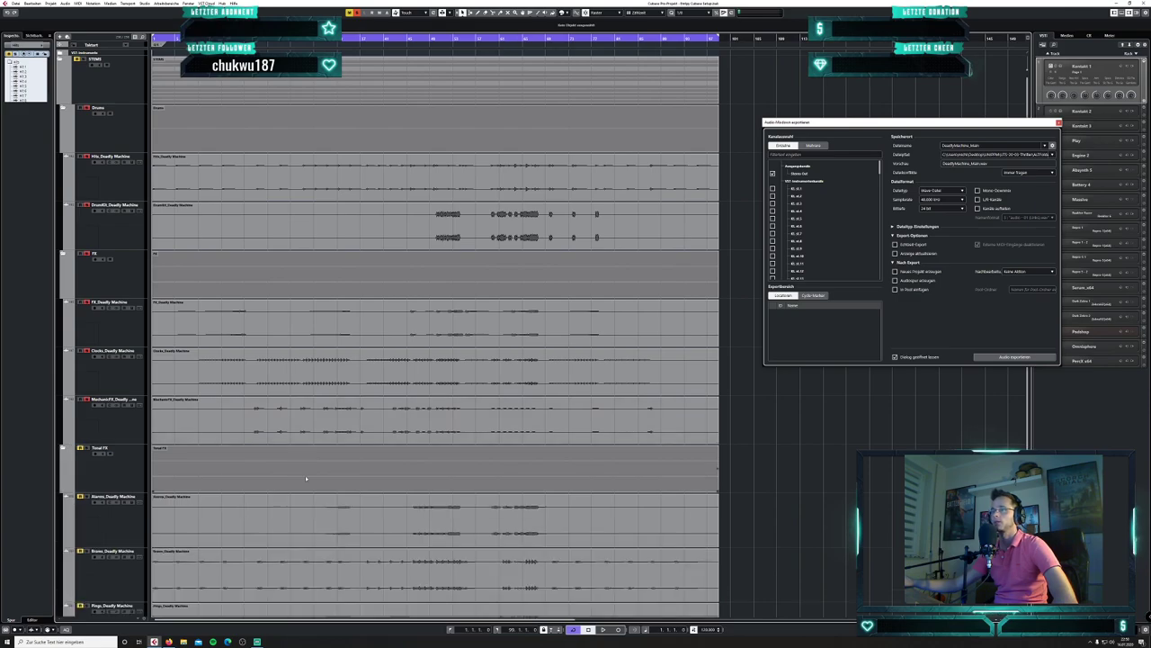
{"action": "scroll", "coordinate": [423, 493], "scroll_direction": "down", "scroll_amount": 3}
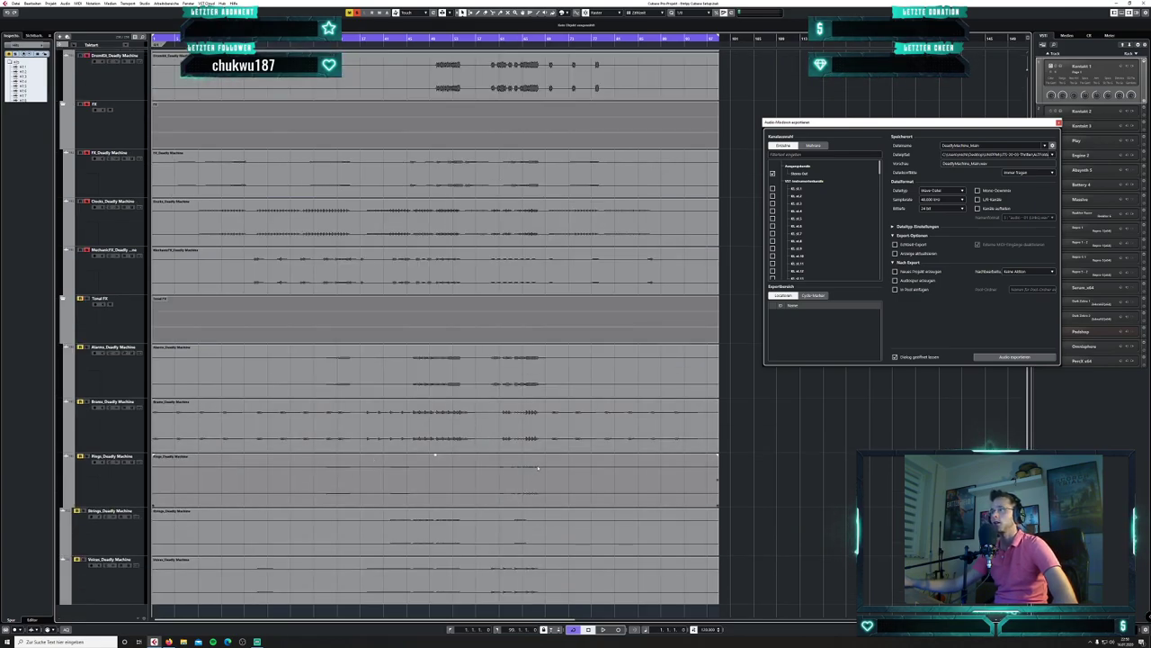
{"action": "scroll", "coordinate": [463, 365], "scroll_direction": "up", "scroll_amount": 2}
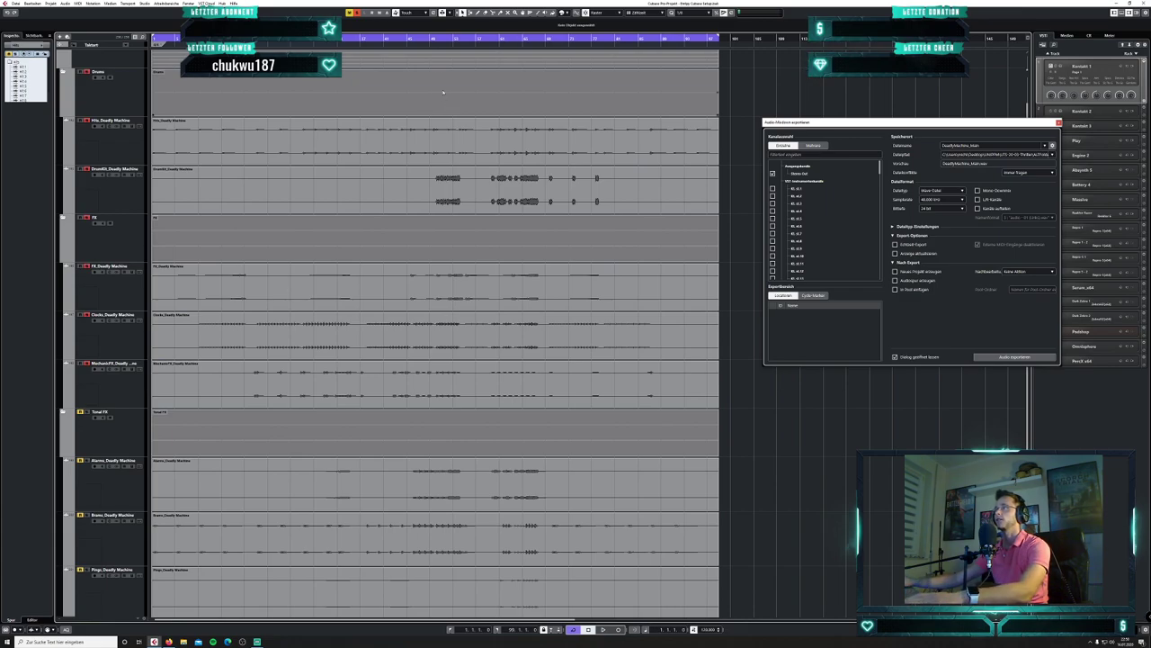
- Play back the soloed Drums and FX stems from the middle of the piece
{"action": "left_click", "coordinate": [431, 39]}
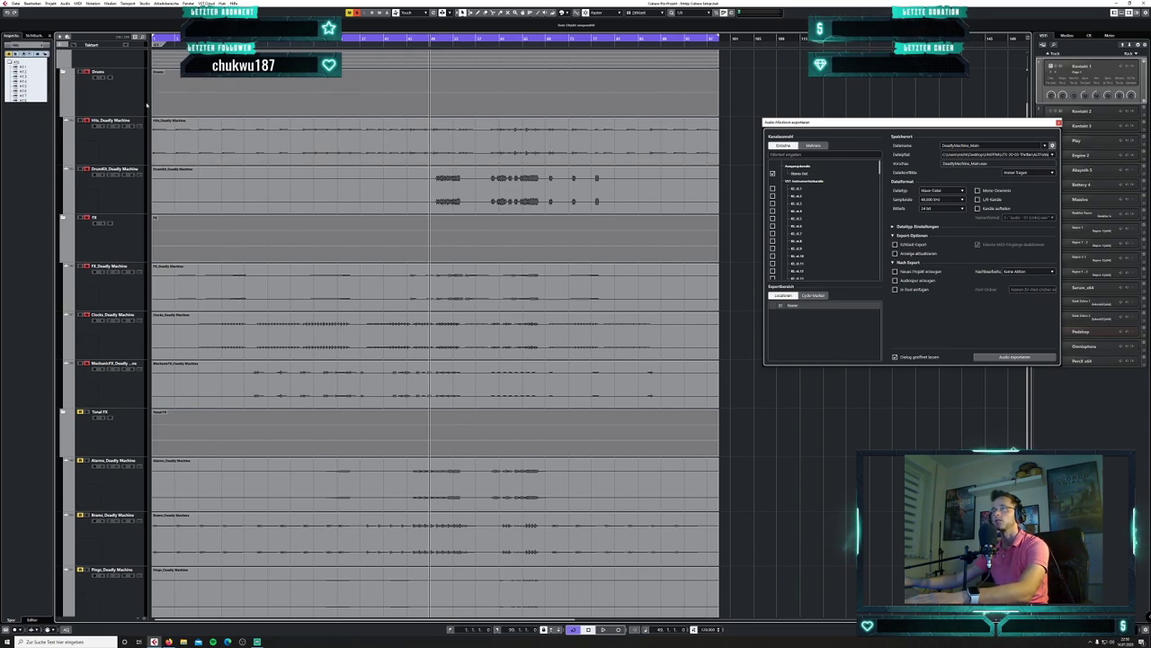
{"action": "key", "text": "space"}
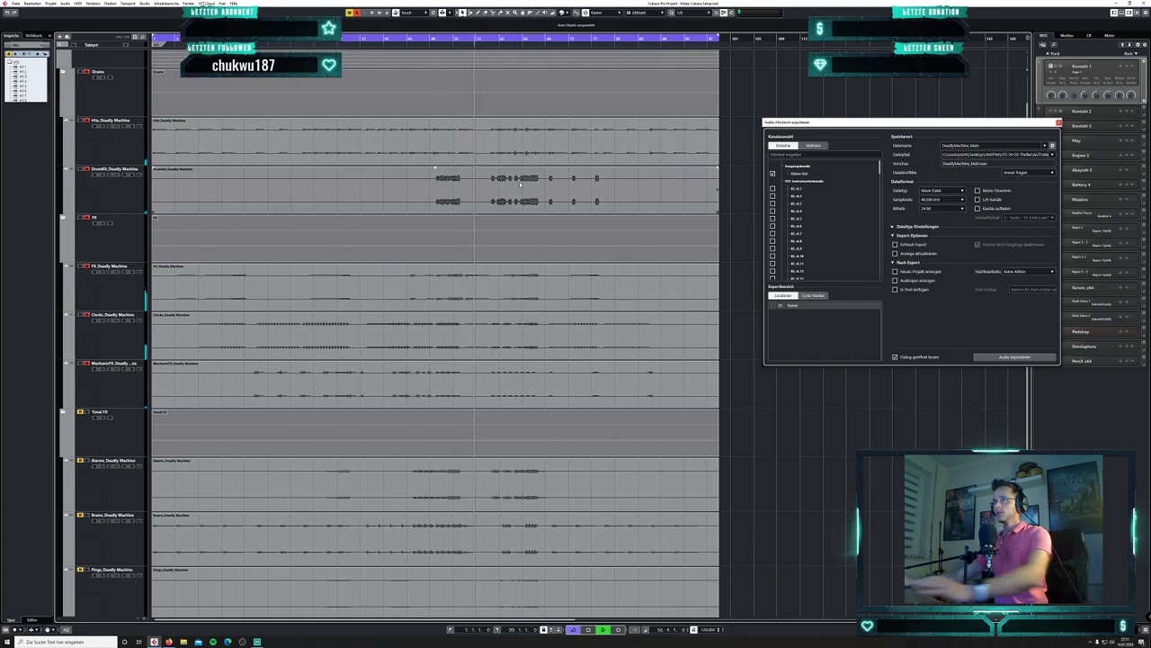
{"action": "key", "text": "space"}
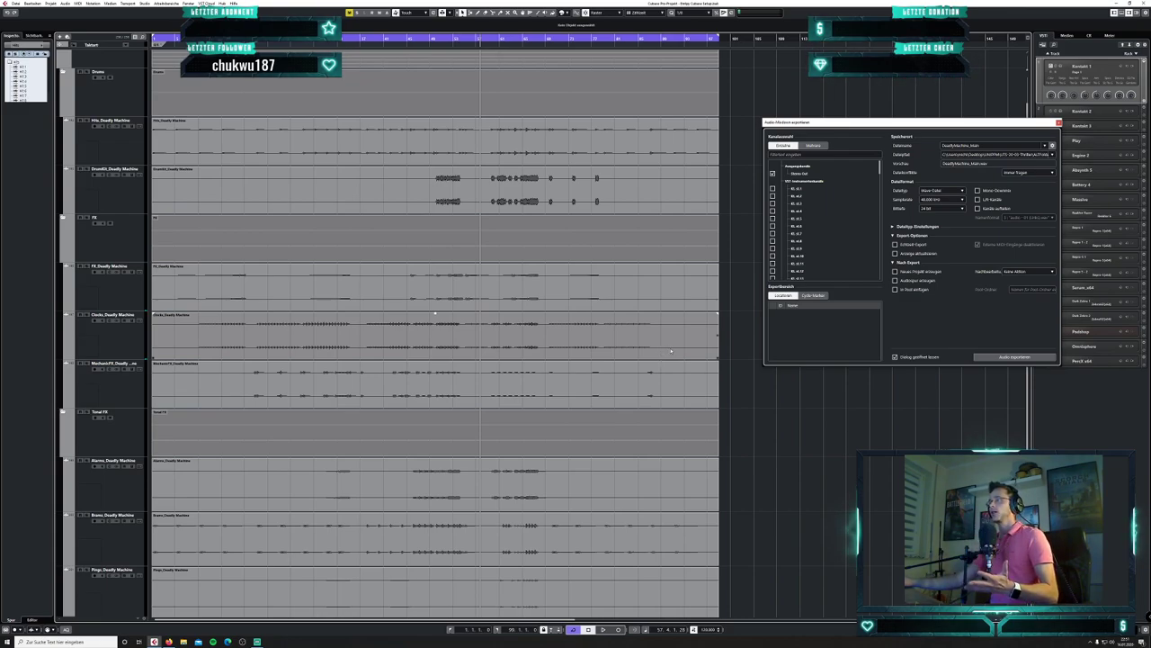
- Set the export file name to DeadlyMachine_FX
{"action": "double_click", "coordinate": [985, 145]}
{"action": "left_click", "coordinate": [992, 145]}
{"action": "key", "text": "BackSpace"}
{"action": "key", "text": "BackSpace"}
{"action": "key", "text": "BackSpace"}
{"action": "key", "text": "BackSpace"}
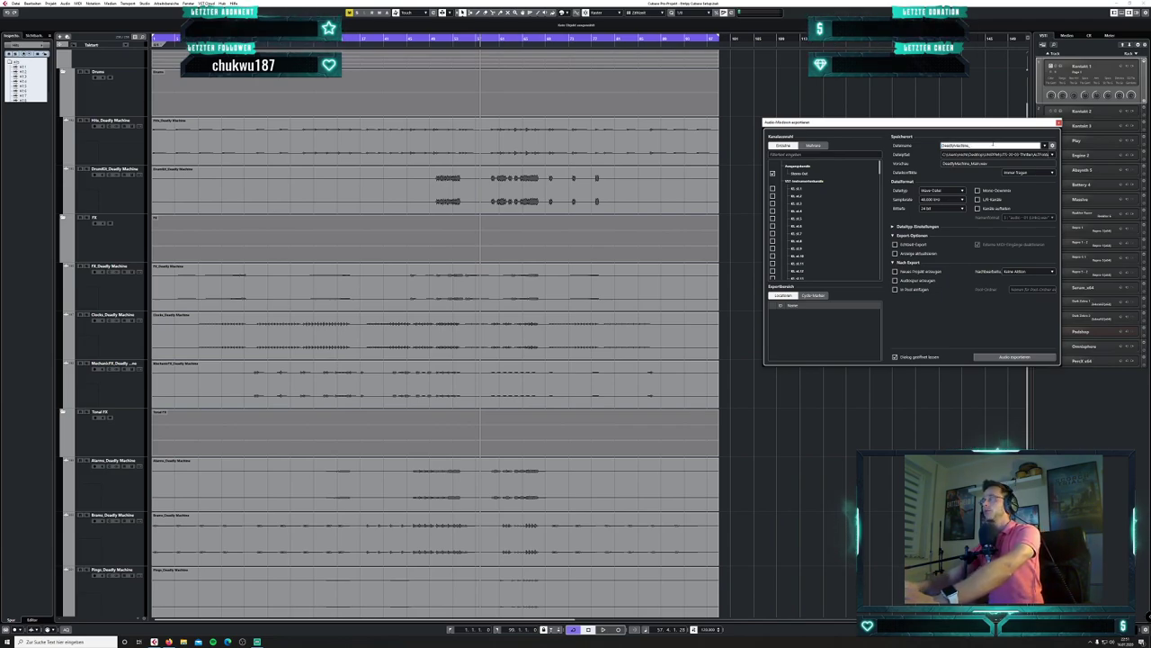
{"action": "type", "text": "FX"}
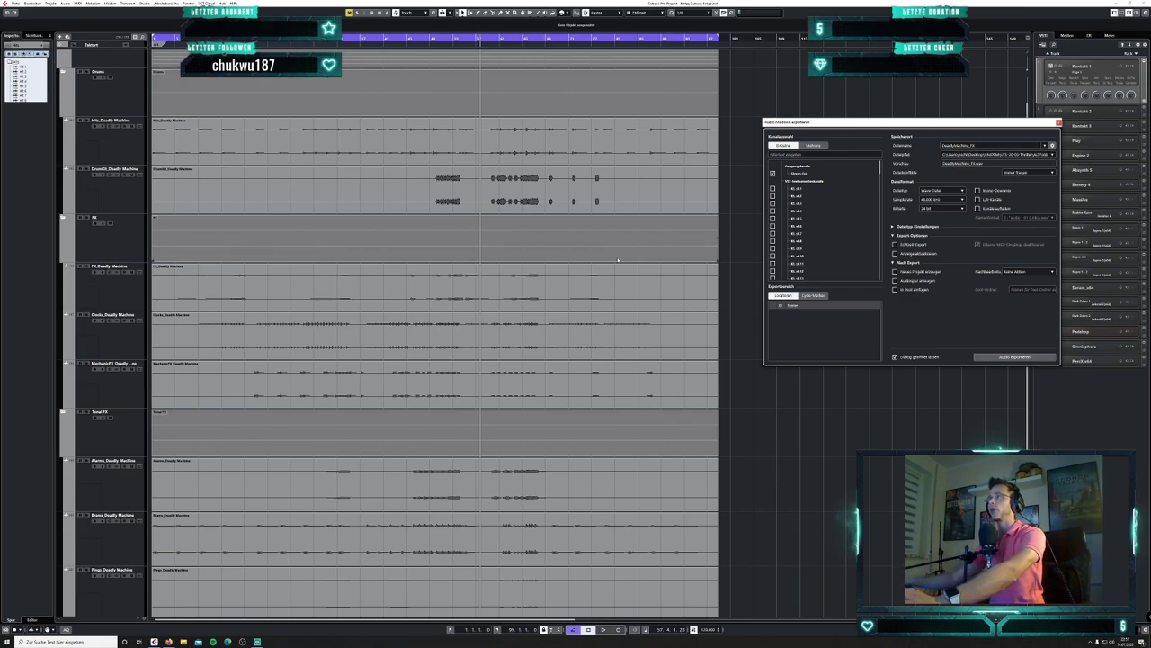
{"action": "left_click", "coordinate": [86, 72]}
{"action": "left_click", "coordinate": [87, 219]}
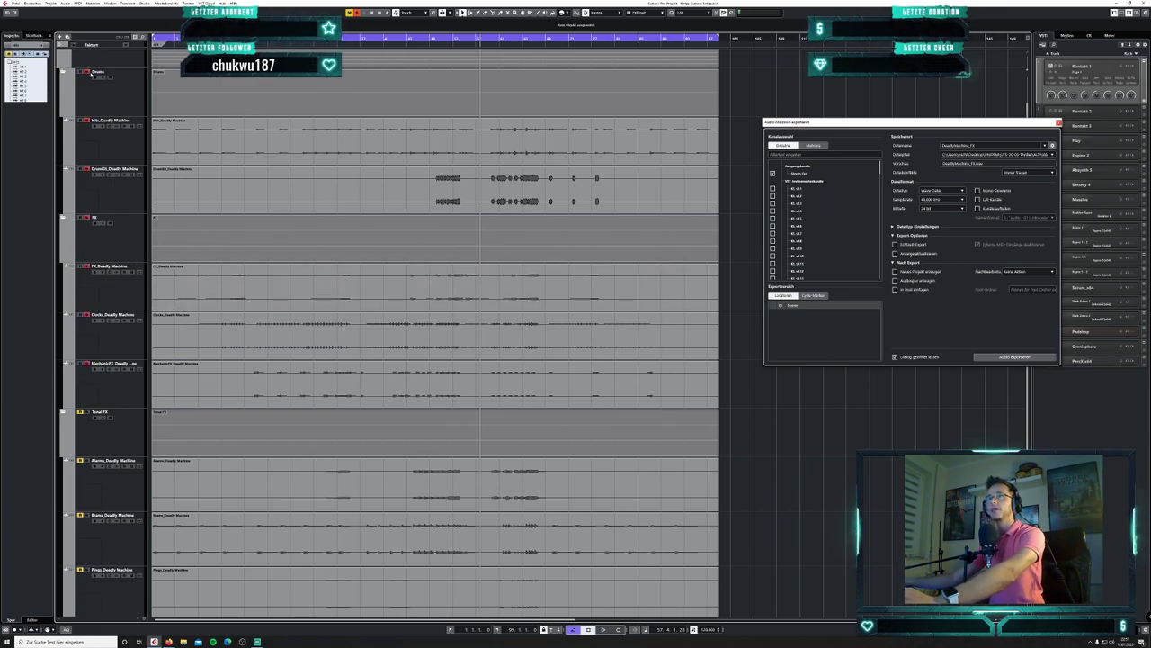
{"action": "left_click", "coordinate": [101, 221]}
{"action": "left_click", "coordinate": [86, 120]}
{"action": "left_click", "coordinate": [86, 266]}
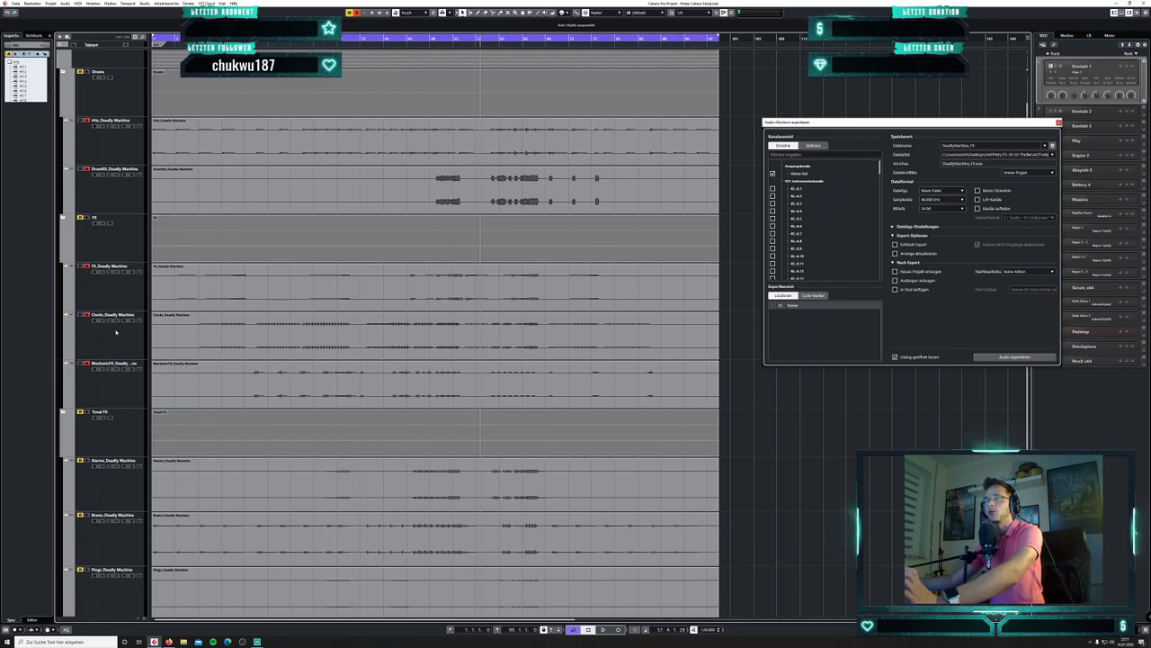
{"action": "left_click", "coordinate": [357, 12]}
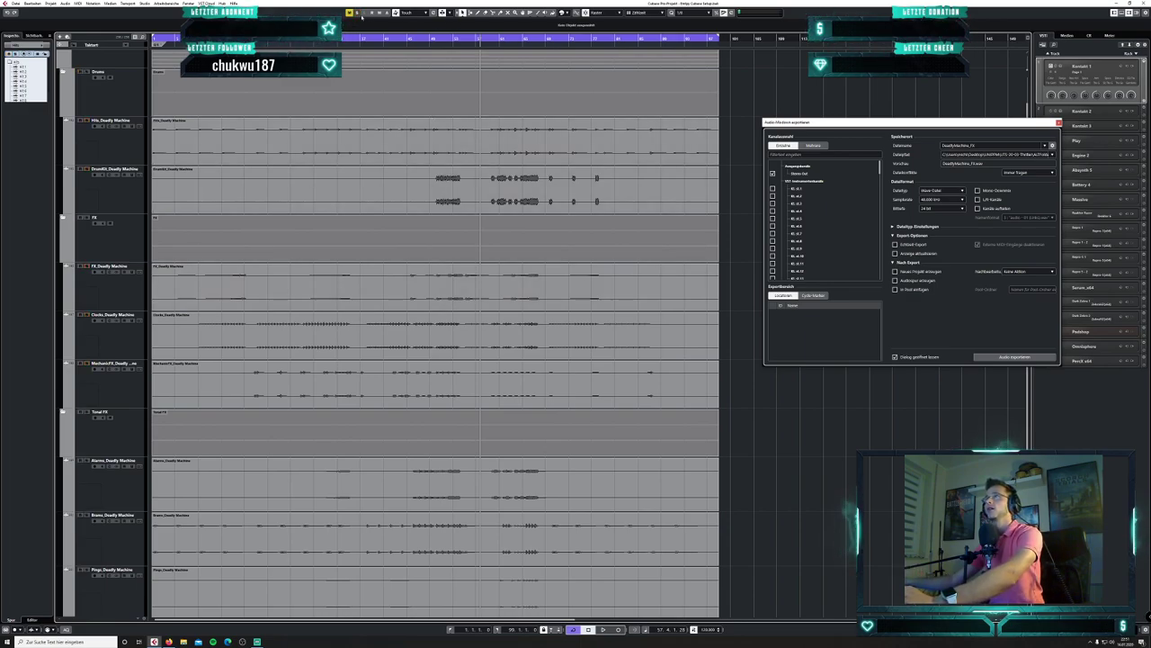
- Solo the Drums and FX folder tracks and export the mixdown as DeadlyMachine_DrumsFX
{"action": "left_click", "coordinate": [86, 72]}
{"action": "left_click", "coordinate": [87, 217]}
{"action": "left_click_drag", "start_coordinate": [954, 122], "coordinate": [679, 128]}
{"action": "left_click", "coordinate": [724, 151]}
{"action": "left_click", "coordinate": [724, 151]}
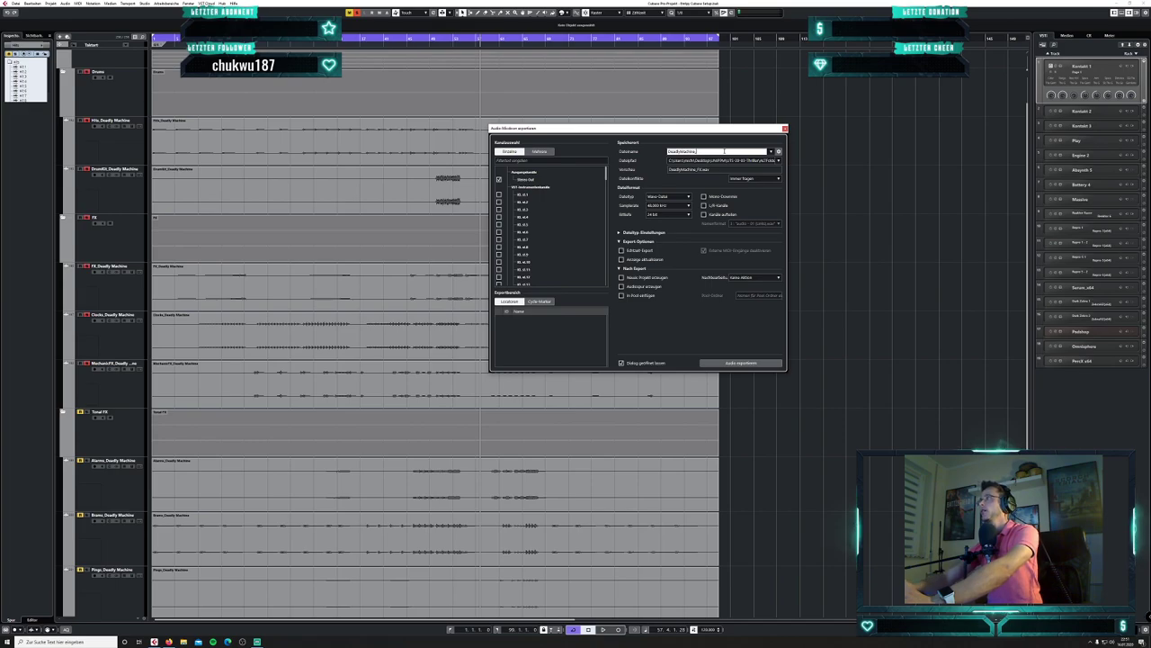
{"action": "type", "text": "Drums"}
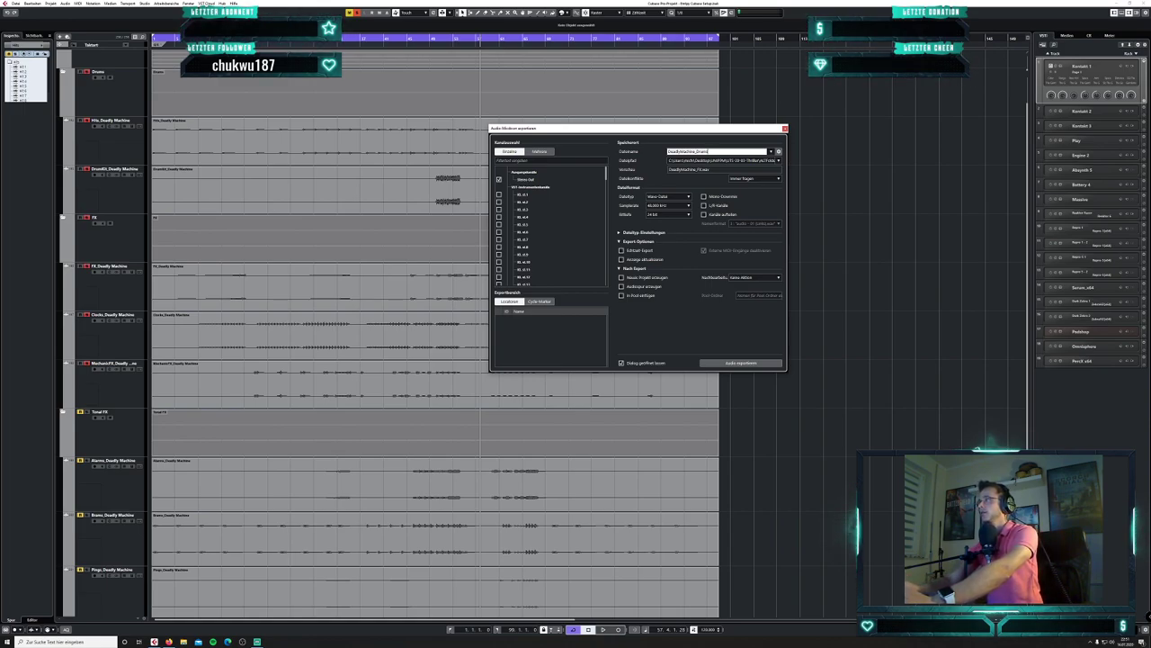
{"action": "key", "text": "BackSpace"}
{"action": "key", "text": "BackSpace"}
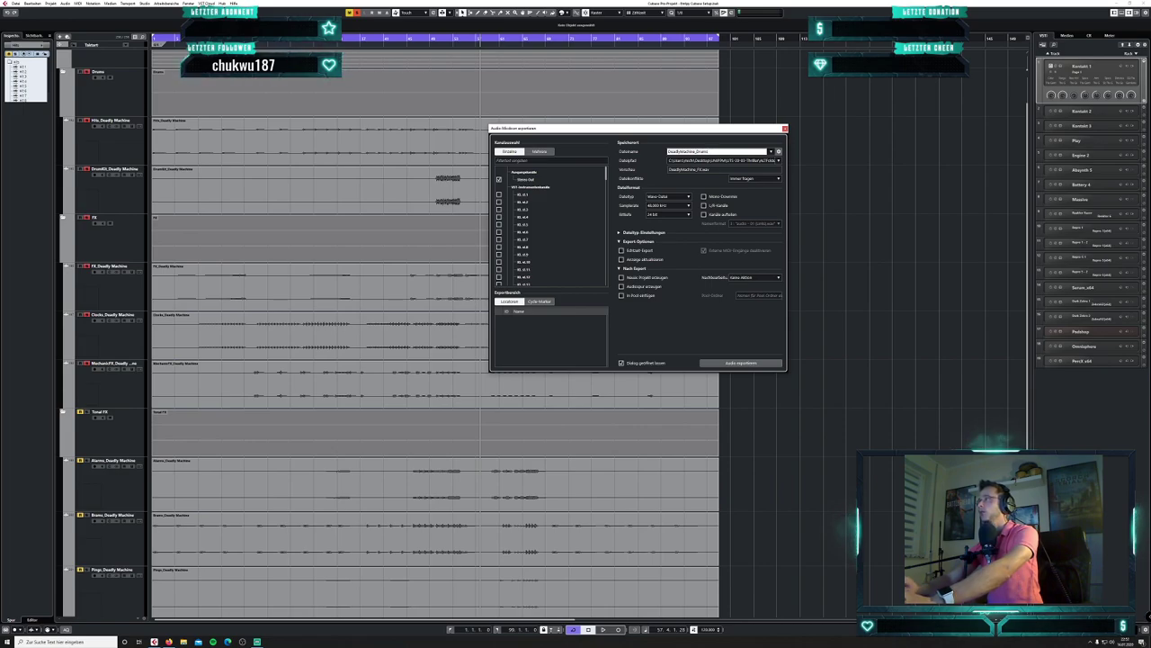
{"action": "key", "text": "BackSpace"}
{"action": "key", "text": "BackSpace"}
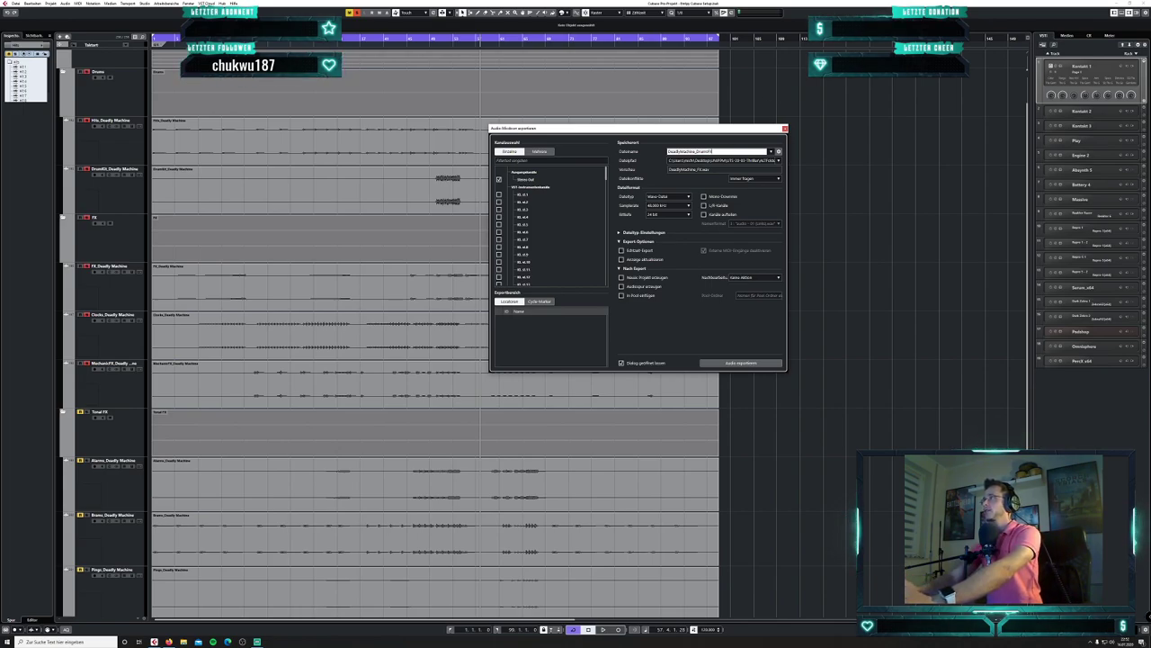
{"action": "key", "text": "Return"}
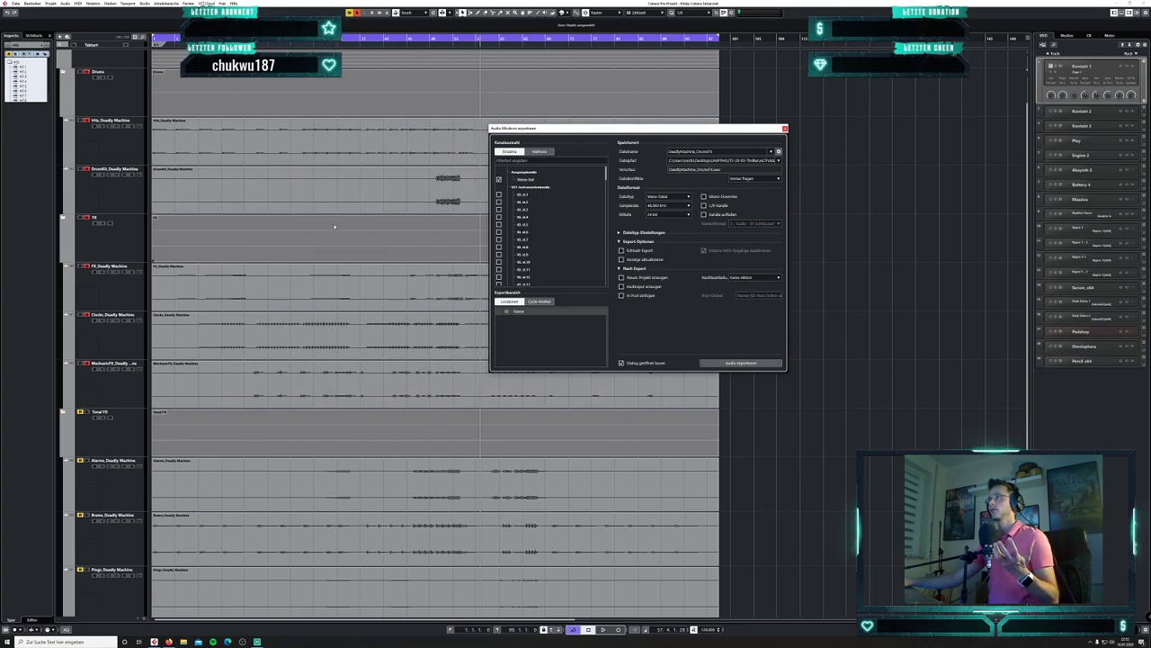
{"action": "left_click", "coordinate": [753, 363]}
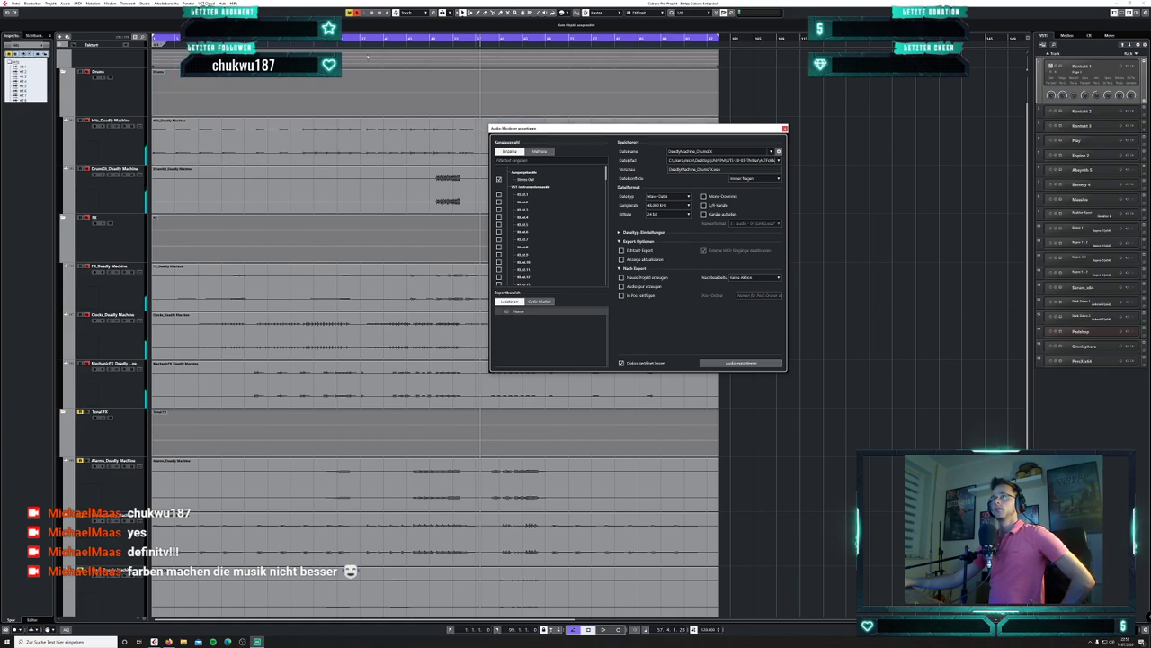
- Export the mixdown without solos and with the Clocks_Deadly Machine track muted, using the file name DeadlyMachine_NoClock
{"action": "scroll", "coordinate": [251, 233], "scroll_direction": "down", "scroll_amount": 3}
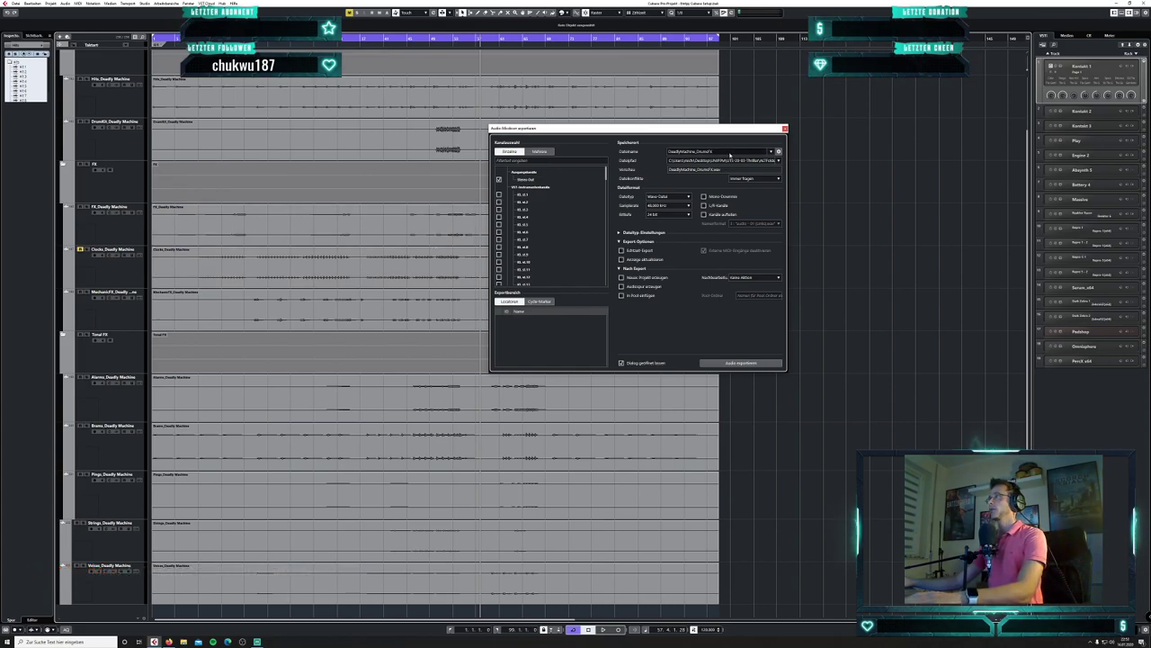
{"action": "left_click", "coordinate": [730, 152]}
{"action": "left_click", "coordinate": [727, 152]}
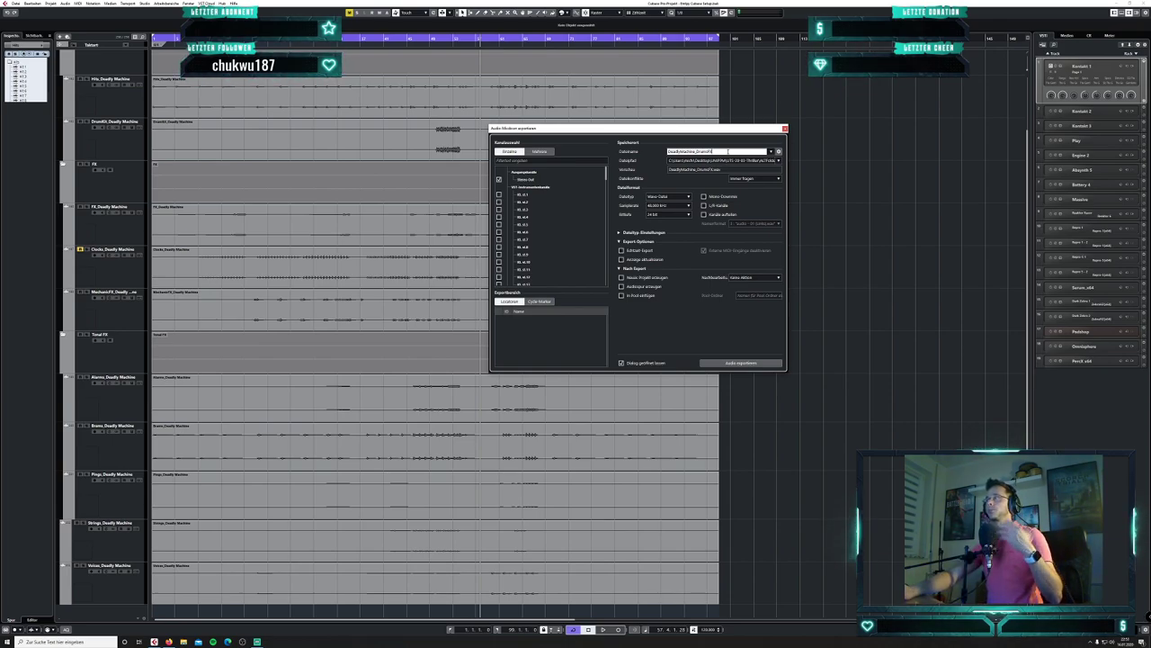
{"action": "key", "text": "BackSpace"}
{"action": "key", "text": "BackSpace"}
{"action": "key", "text": "BackSpace"}
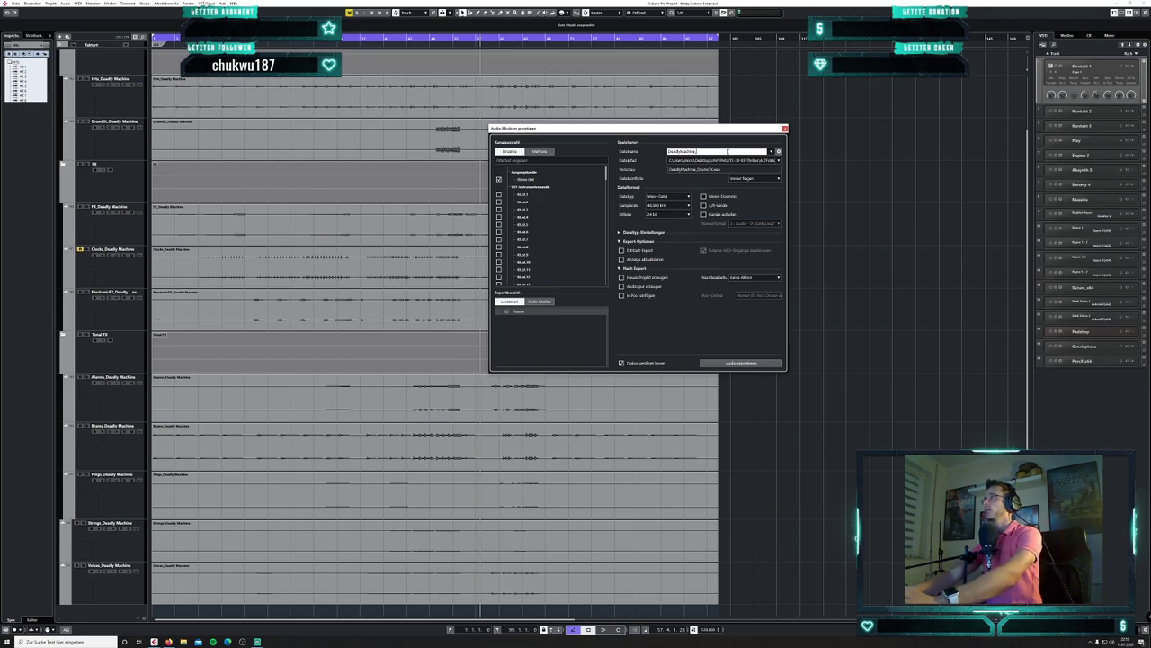
{"action": "type", "text": "lock"}
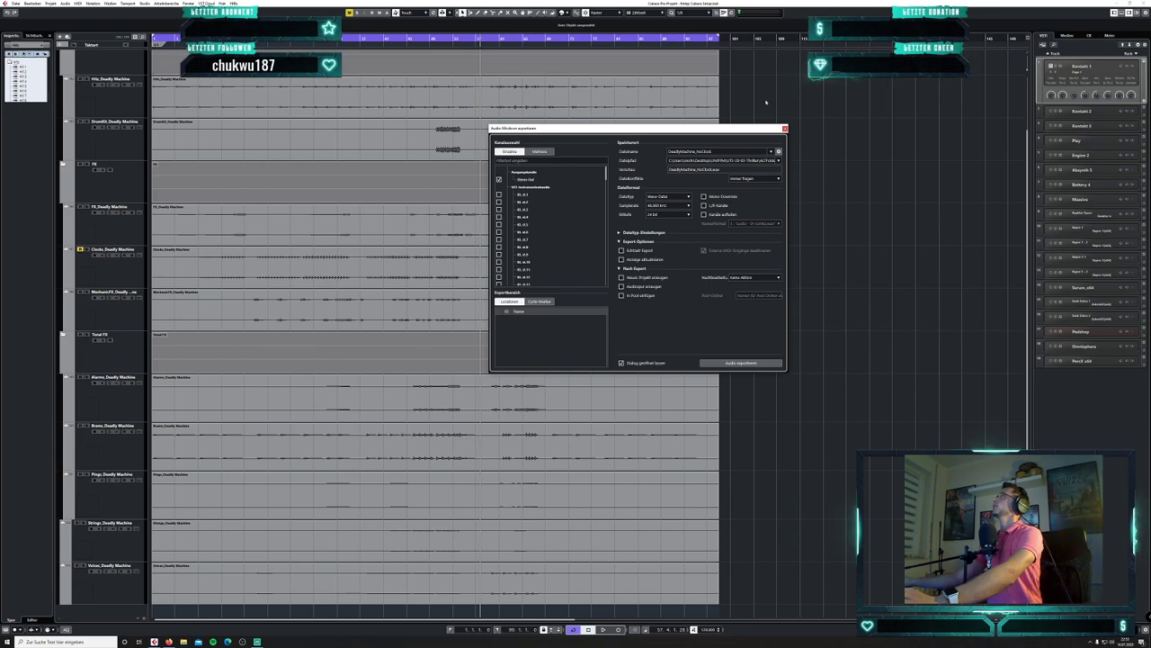
{"action": "left_click", "coordinate": [721, 361]}
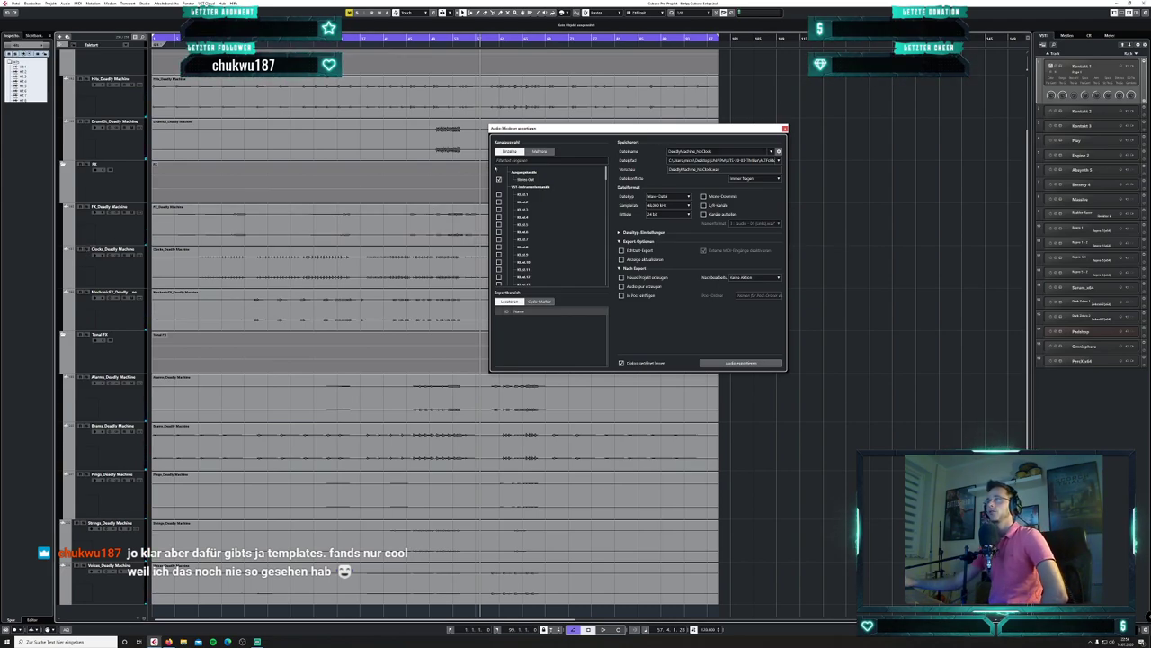
- Move the export dialog clear of the drum events and select the Clocks_Deadly Machine track
{"action": "left_click_drag", "start_coordinate": [556, 131], "coordinate": [752, 80]}
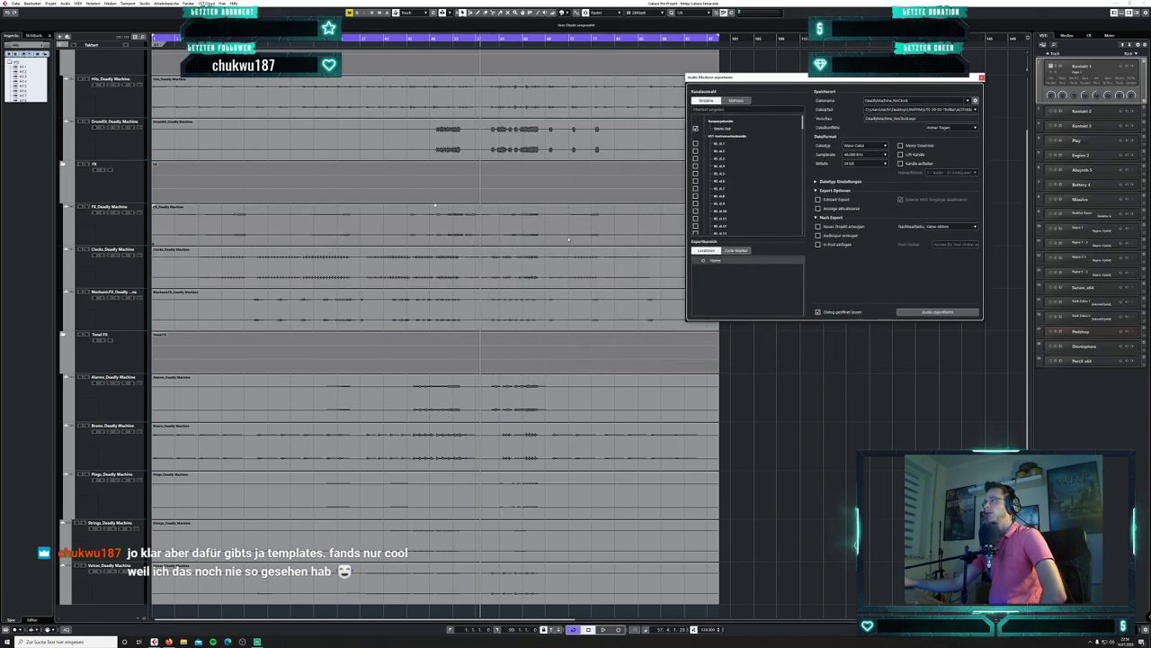
{"action": "left_click", "coordinate": [134, 267]}
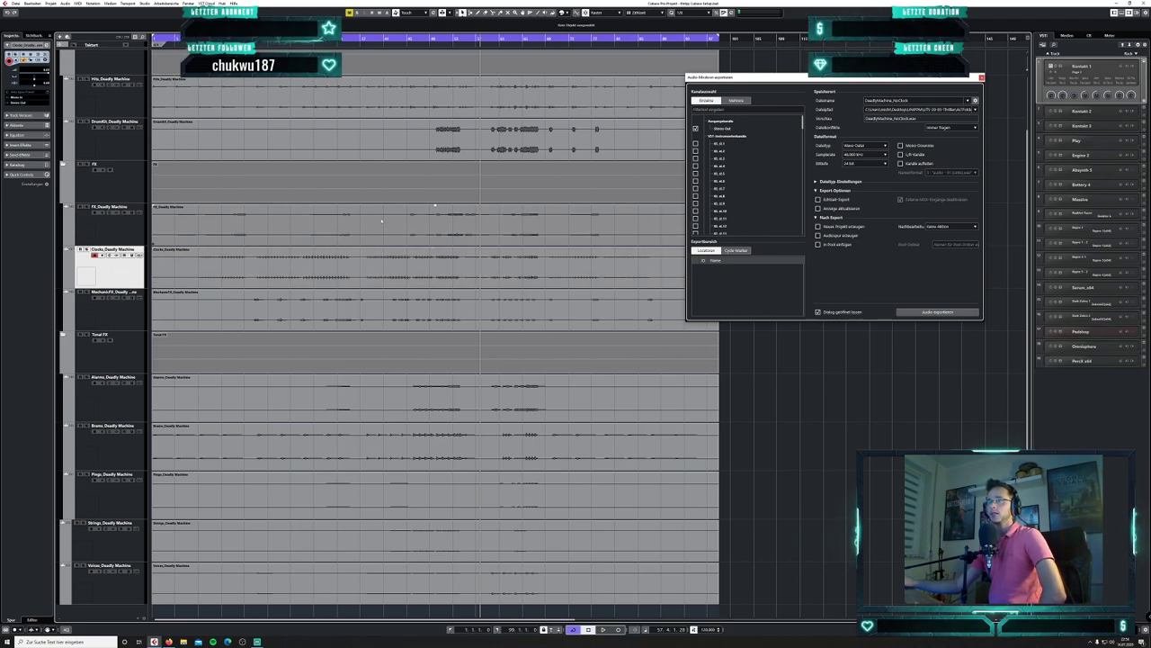
- Mute the Drums folder track and play the mix through the section where the drums normally enter
{"action": "scroll", "coordinate": [251, 153], "scroll_direction": "up", "scroll_amount": 3}
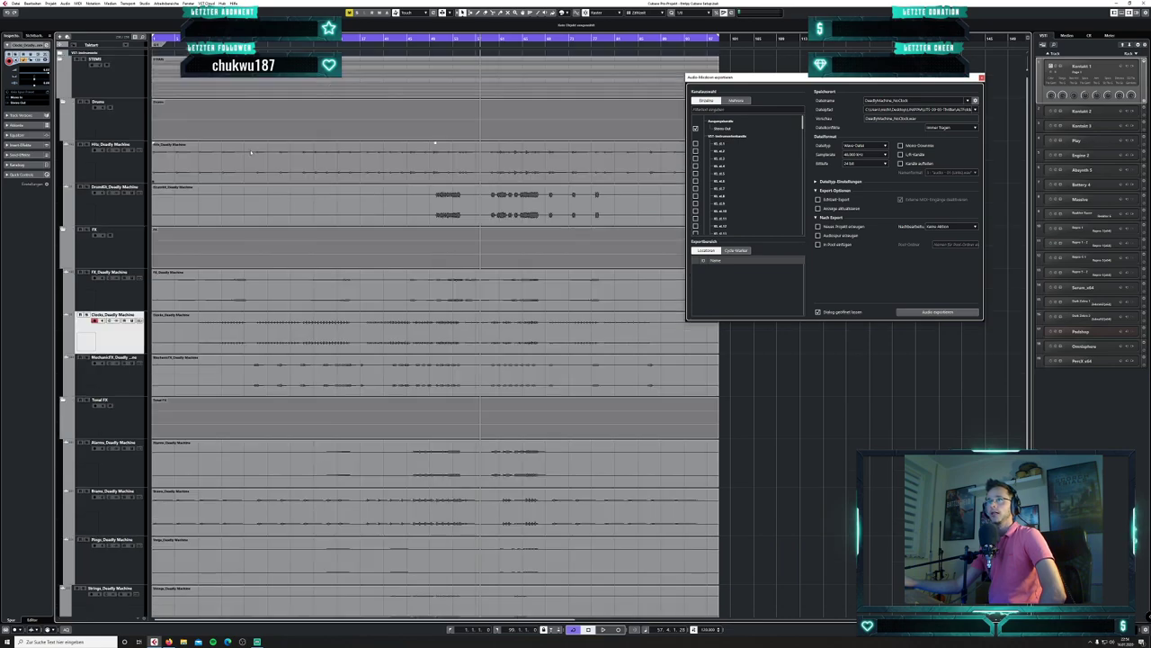
{"action": "left_click", "coordinate": [80, 103]}
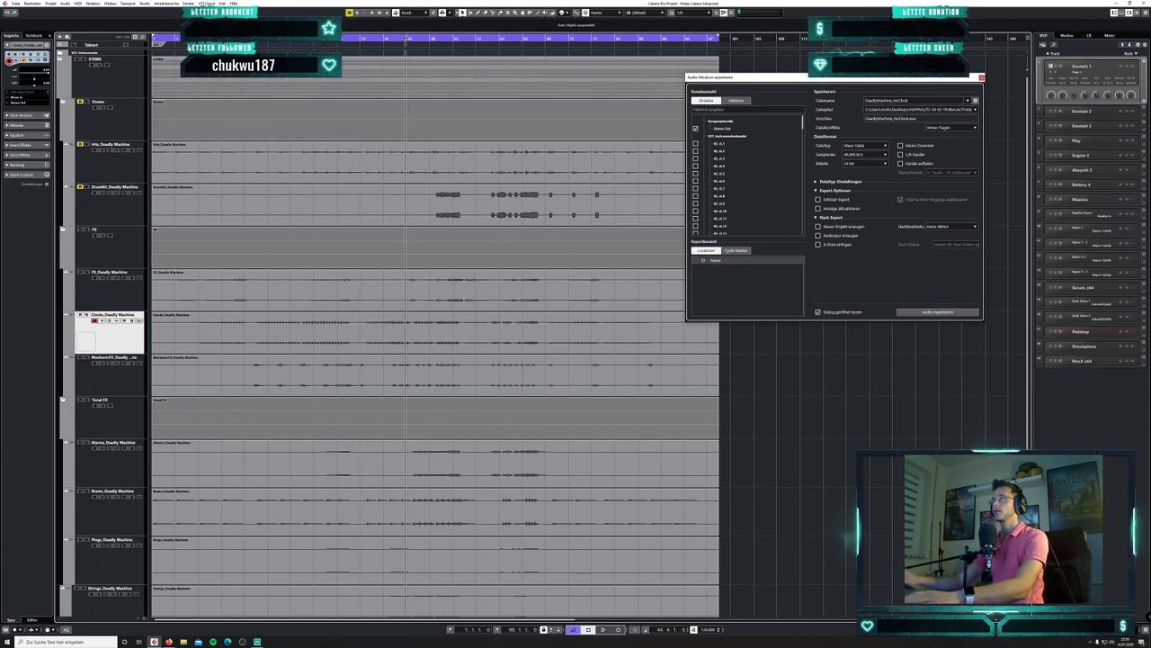
{"action": "key", "text": "space"}
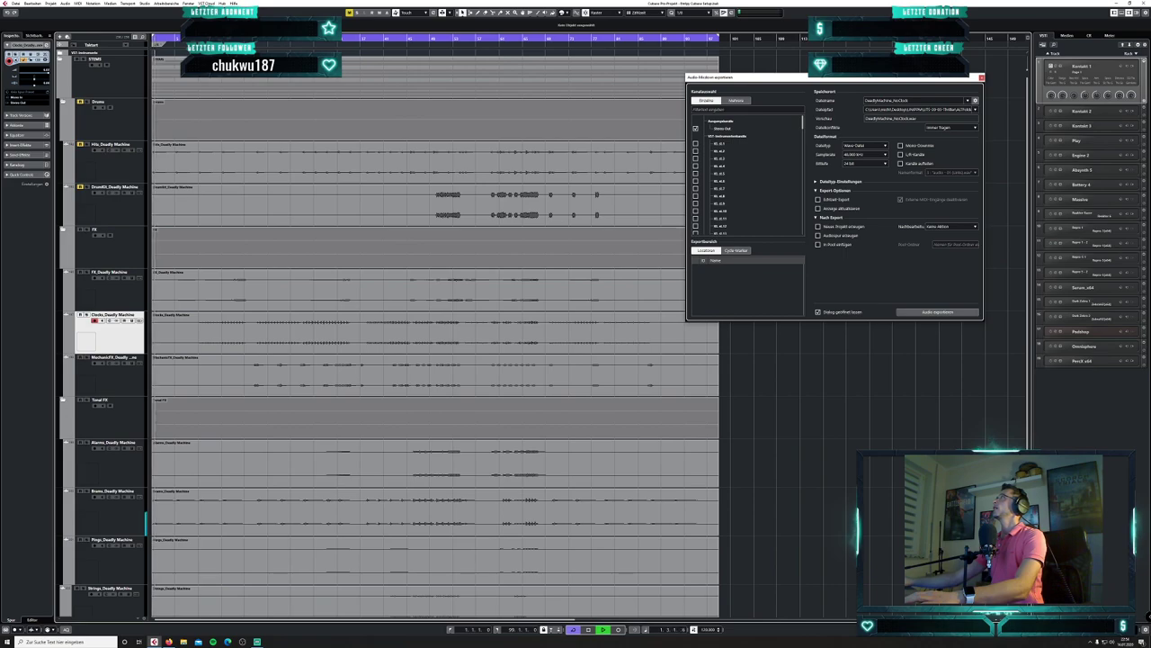
{"action": "key", "text": "alt+Tab"}
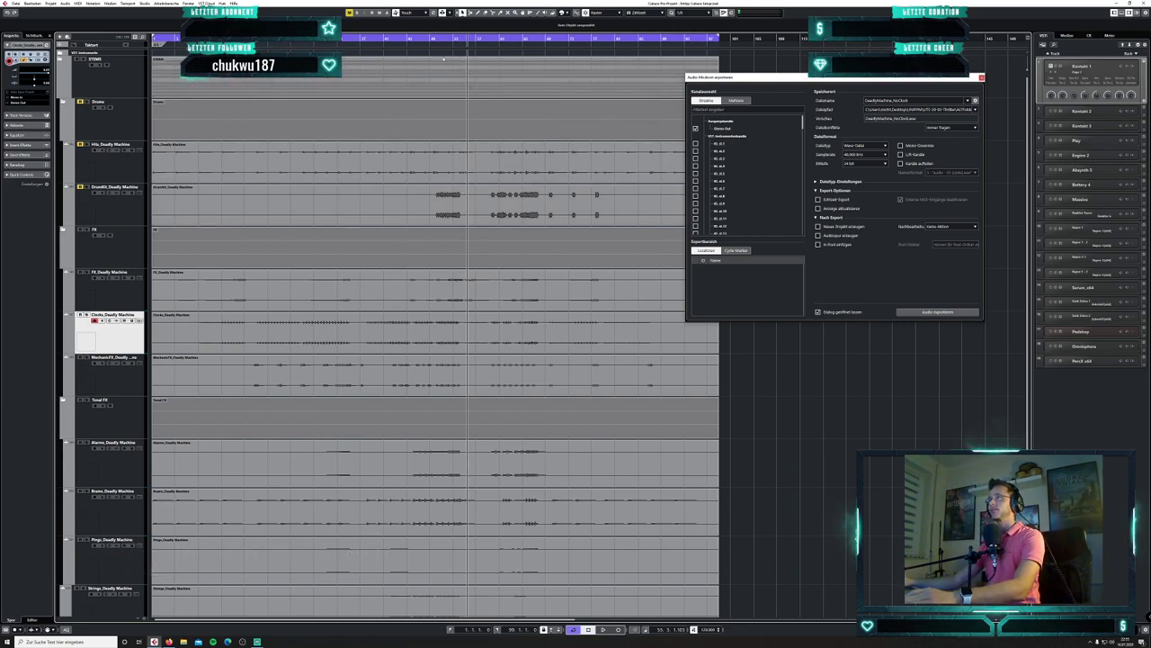
{"action": "left_click", "coordinate": [432, 41]}
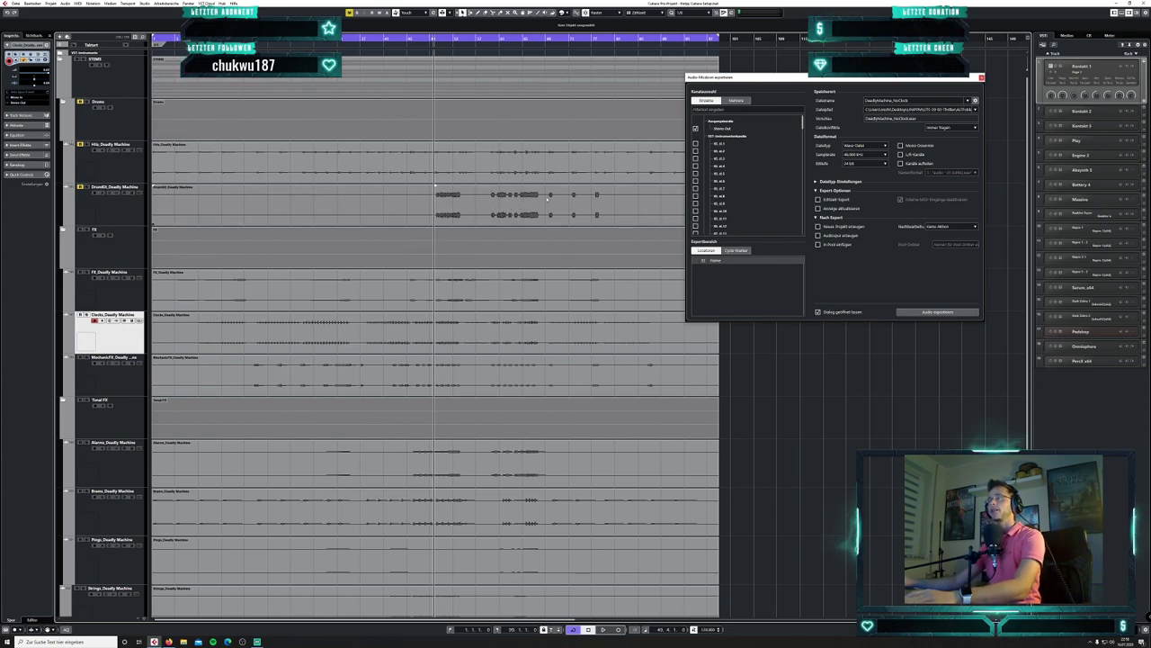
{"action": "key", "text": "space"}
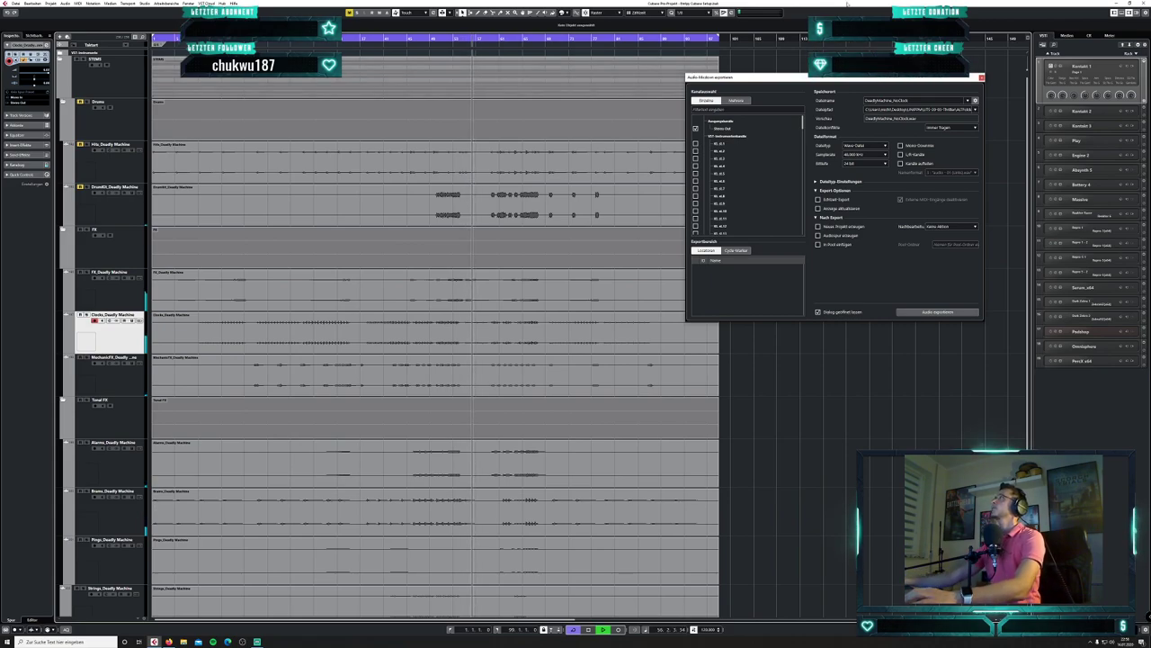
{"action": "key", "text": "space"}
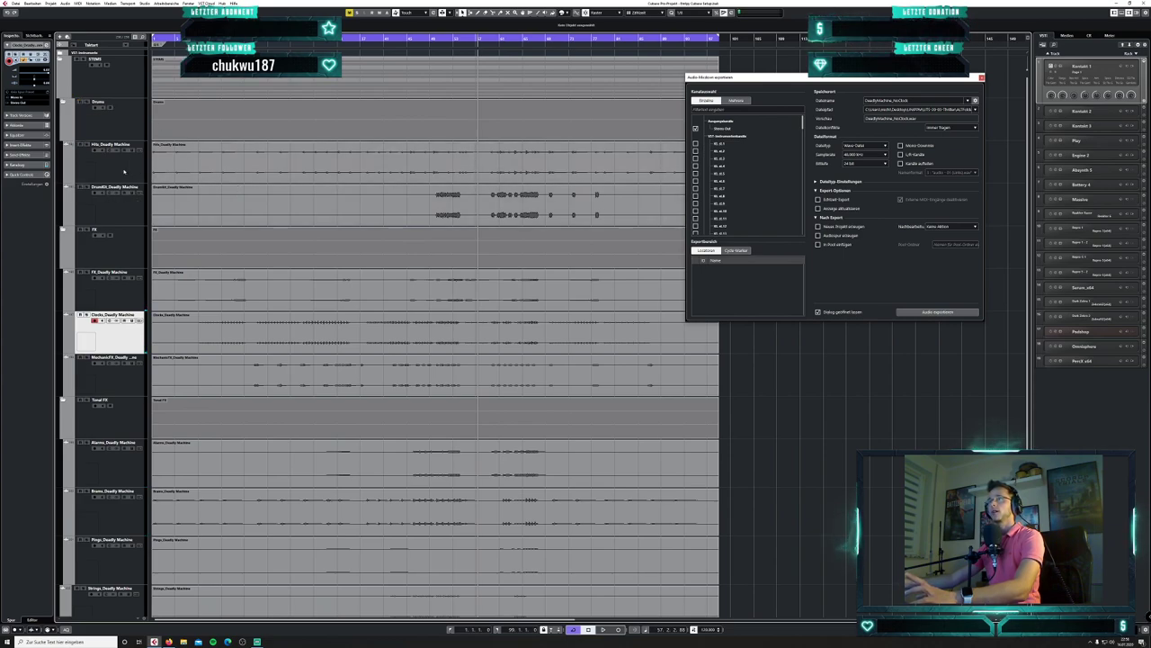
- Select the Drums folder track and the DrumKit_Deadly Machine event, and switch the folder's mute on and back off
{"action": "left_click", "coordinate": [119, 122]}
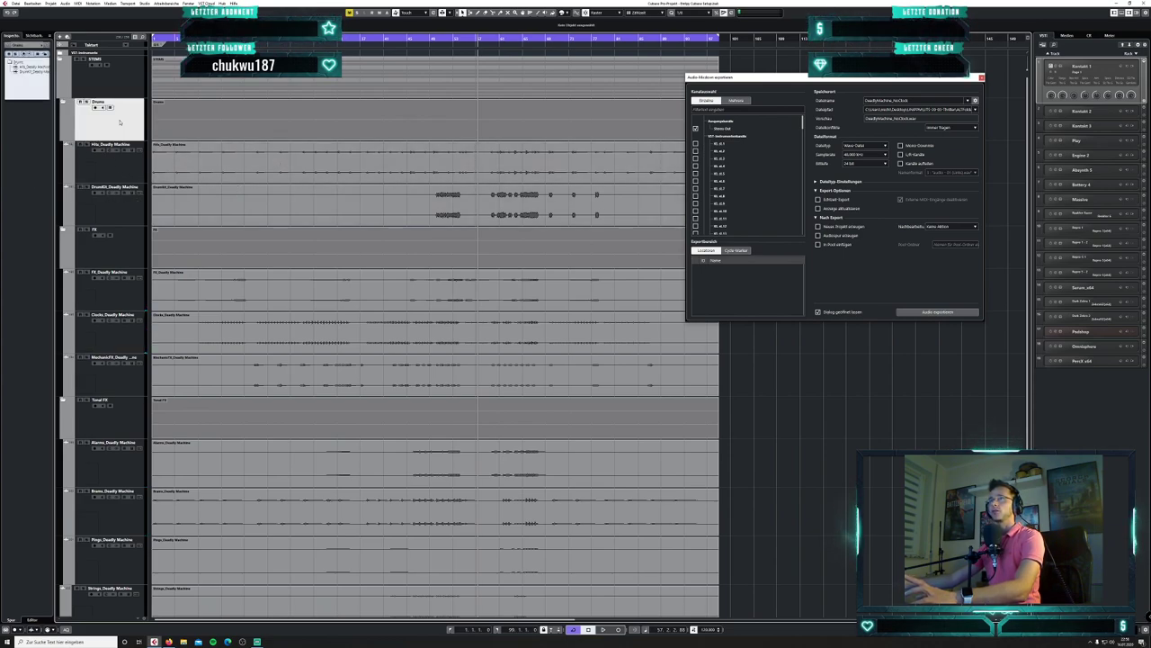
{"action": "left_click", "coordinate": [237, 189]}
{"action": "left_click", "coordinate": [81, 102]}
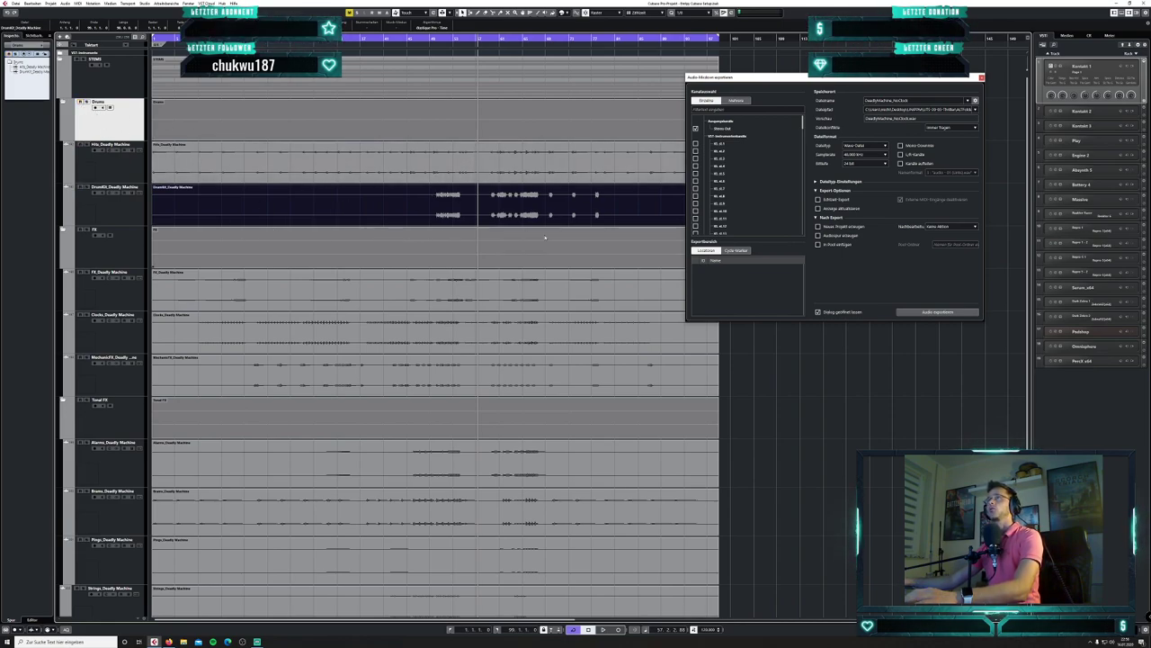
{"action": "left_click", "coordinate": [88, 103]}
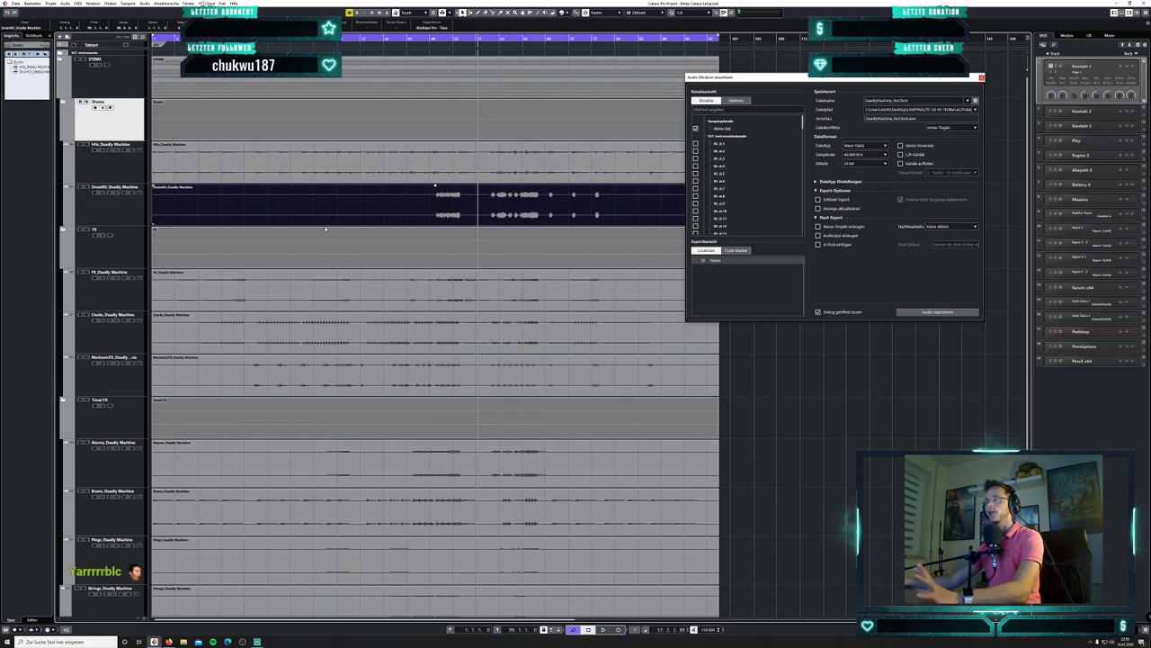
- Solo the Strings_Deadly Machine track and play it from just before the drum entrance
{"action": "scroll", "coordinate": [310, 207], "scroll_direction": "down", "scroll_amount": 2}
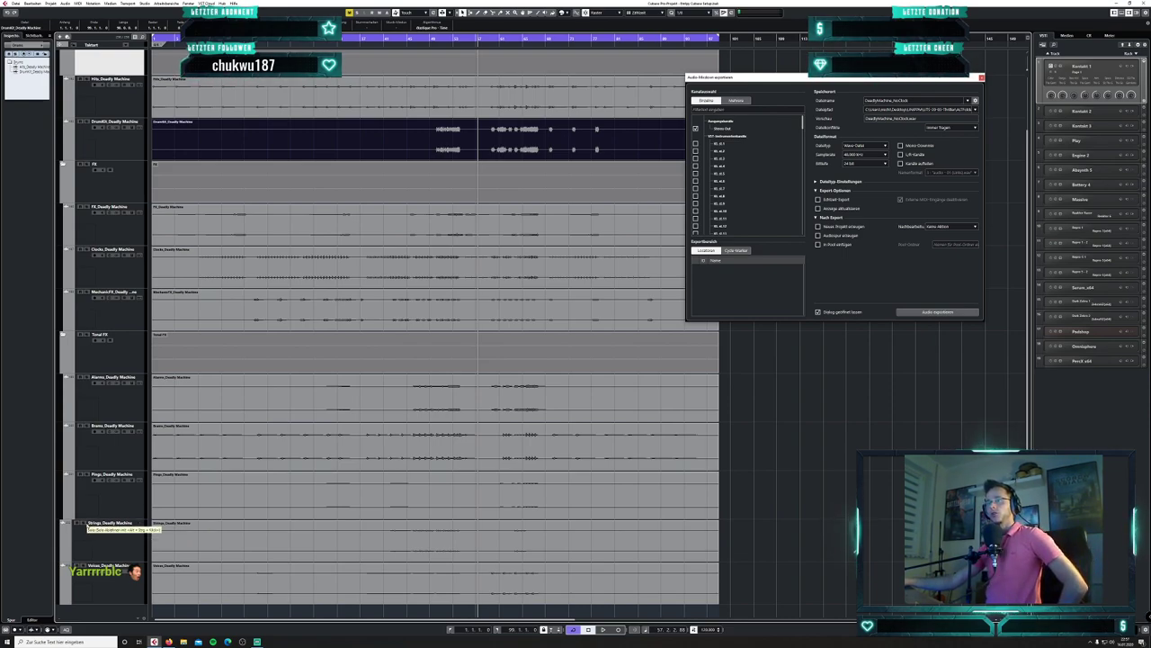
{"action": "left_click", "coordinate": [84, 523]}
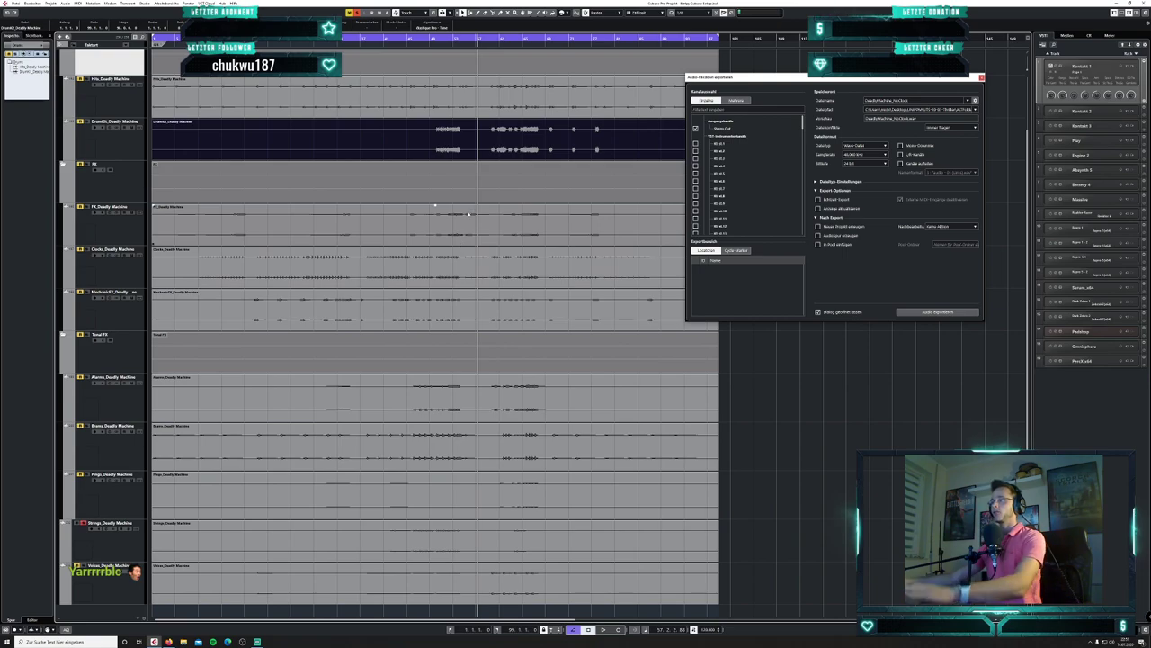
{"action": "left_click", "coordinate": [426, 39]}
{"action": "key", "text": "space"}
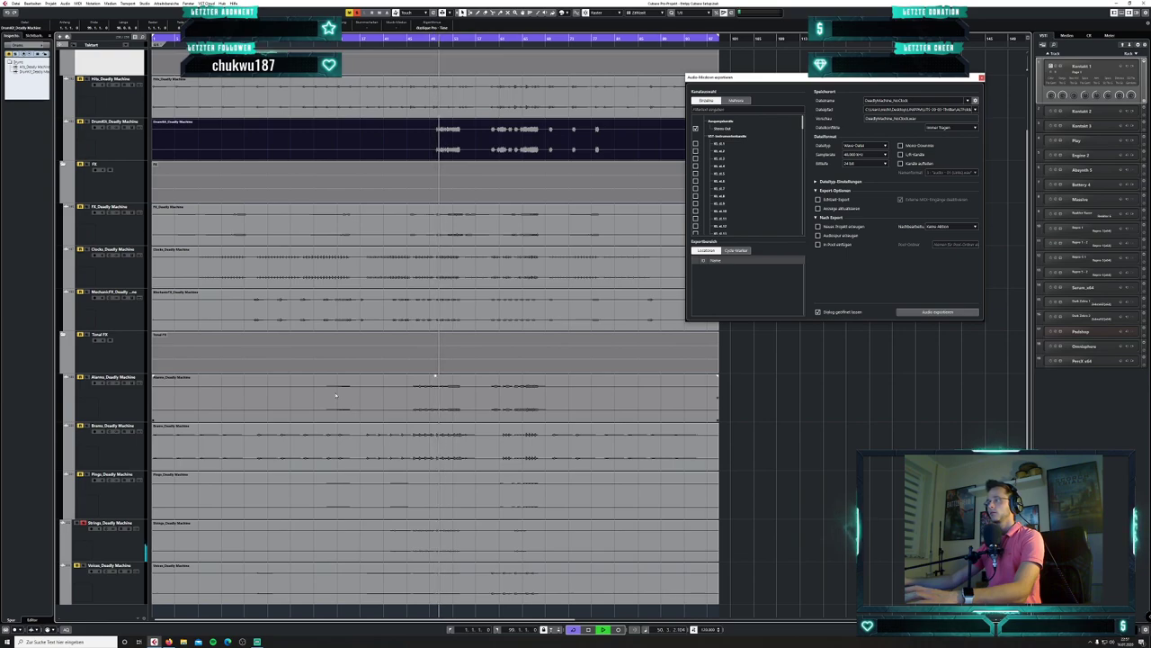
{"action": "left_click", "coordinate": [429, 40]}
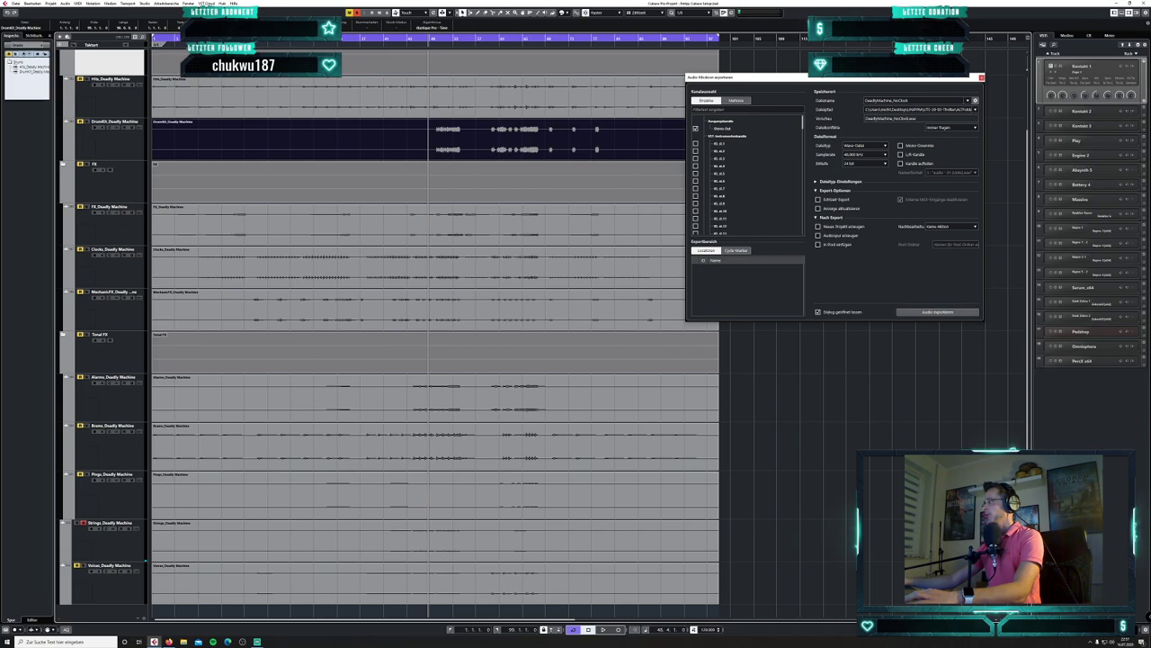
- Play the soloed strings close up to the start of the drum kit part, and release the Strings_Deadly Machine solo
{"action": "left_click_drag", "start_coordinate": [587, 39], "coordinate": [588, 43]}
{"action": "key", "text": "h"}
{"action": "key", "text": "h"}
{"action": "key", "text": "h"}
{"action": "key", "text": "h"}
{"action": "key", "text": "h"}
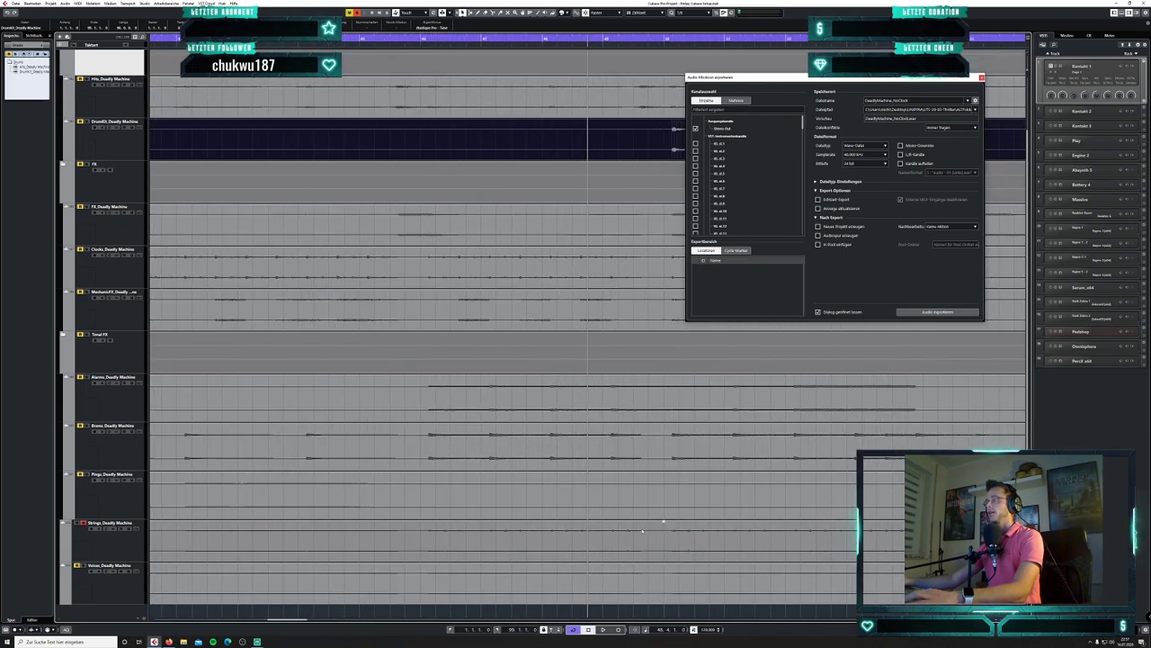
{"action": "key", "text": "space"}
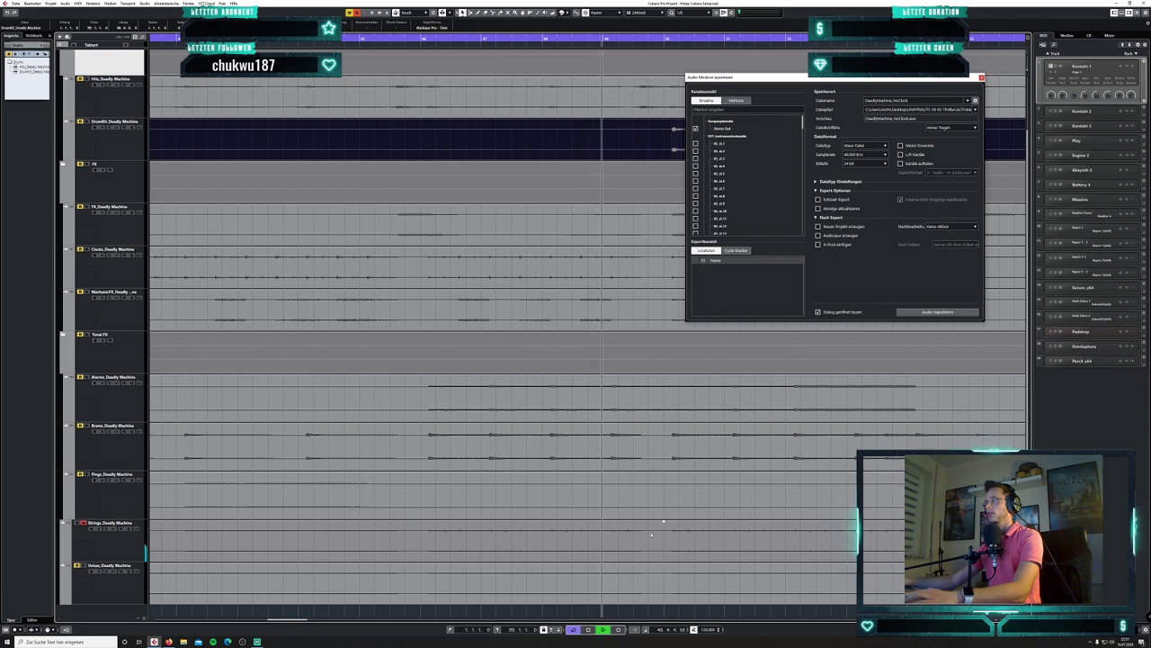
{"action": "key", "text": "space"}
{"action": "left_click", "coordinate": [83, 524]}
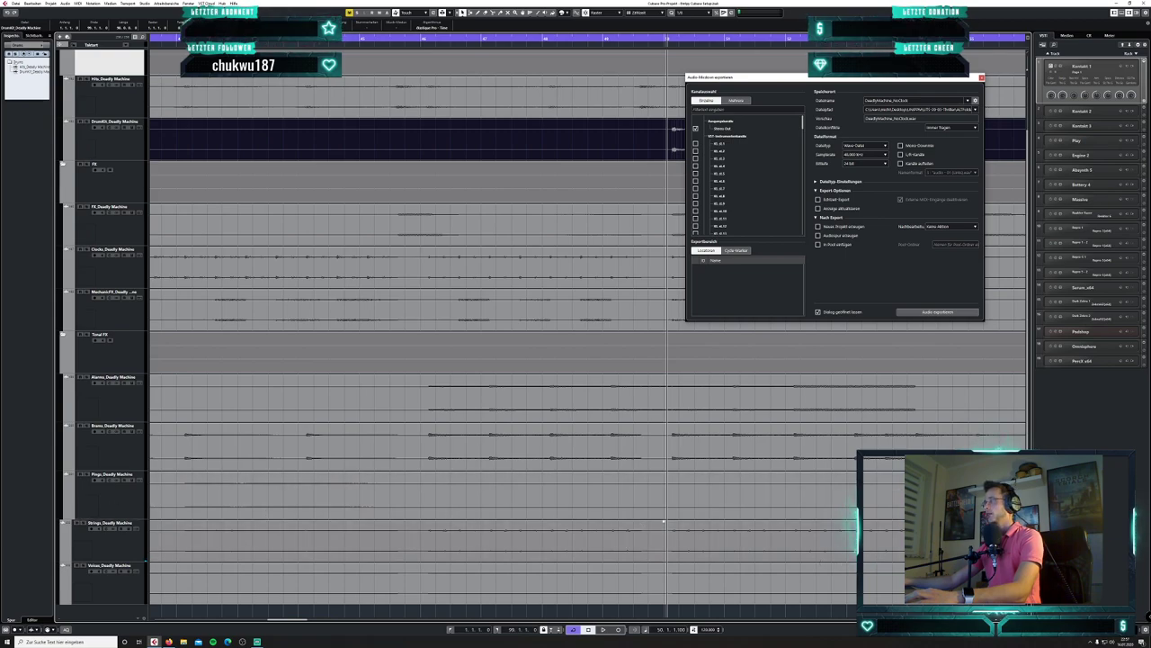
- Select the Strings_Deadly Machine track and move the export dialog farther away from the drum kit audio
{"action": "key", "text": "g"}
{"action": "key", "text": "g"}
{"action": "key", "text": "g"}
{"action": "key", "text": "g"}
{"action": "key", "text": "g"}
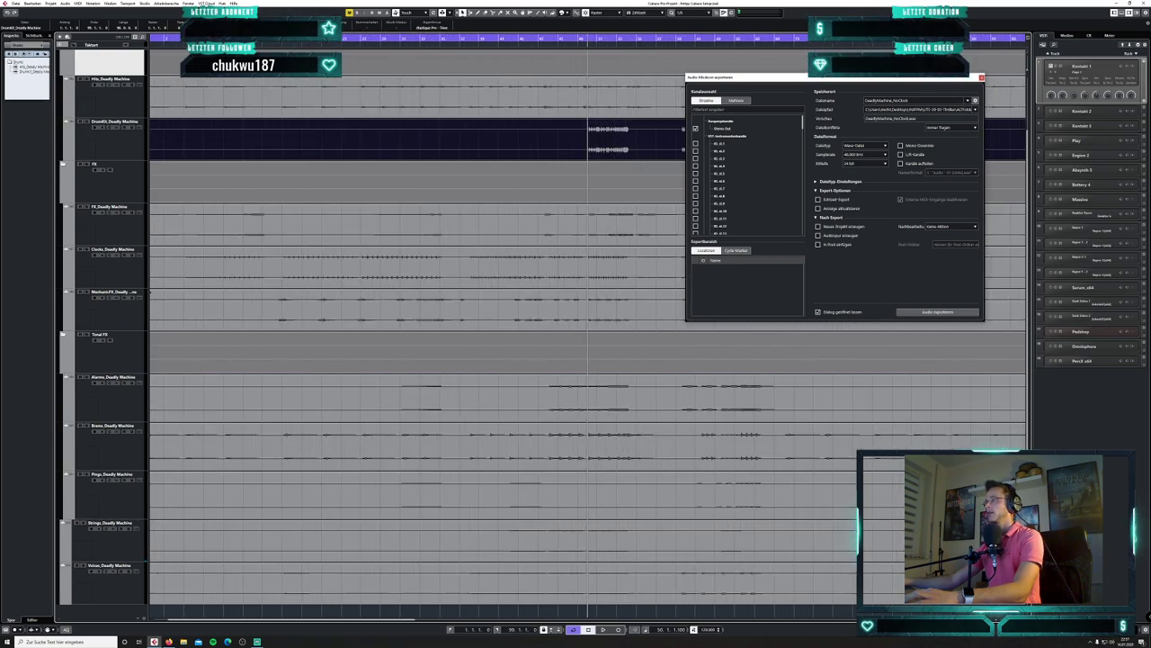
{"action": "key", "text": "g"}
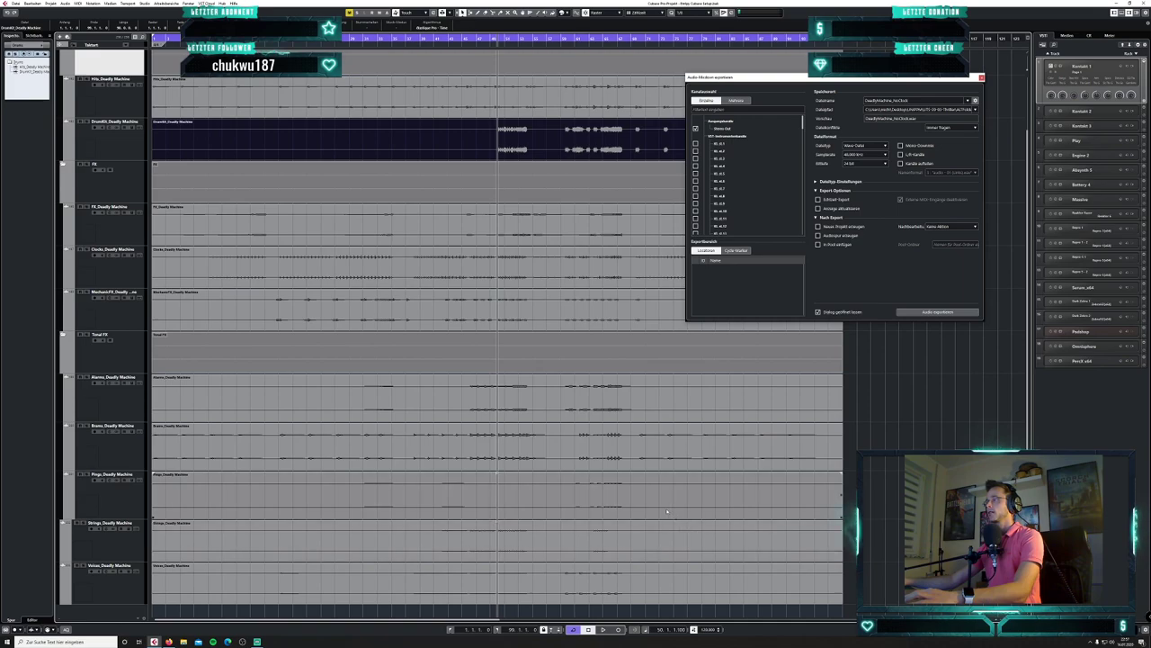
{"action": "left_click", "coordinate": [112, 543]}
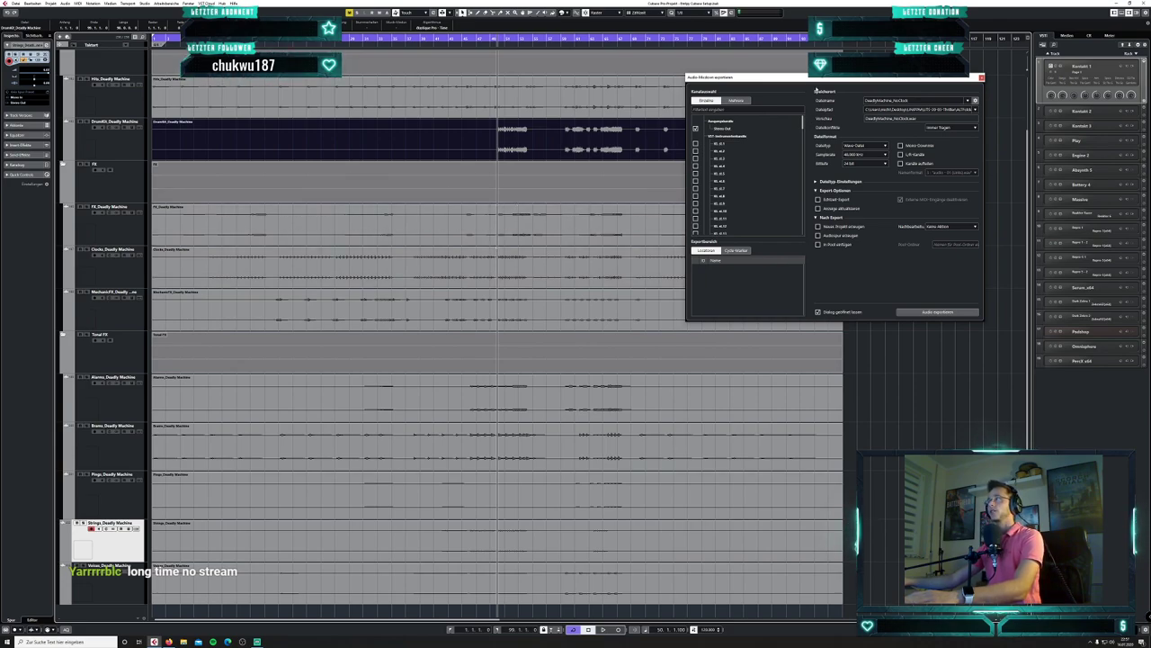
{"action": "left_click_drag", "start_coordinate": [795, 80], "coordinate": [892, 86]}
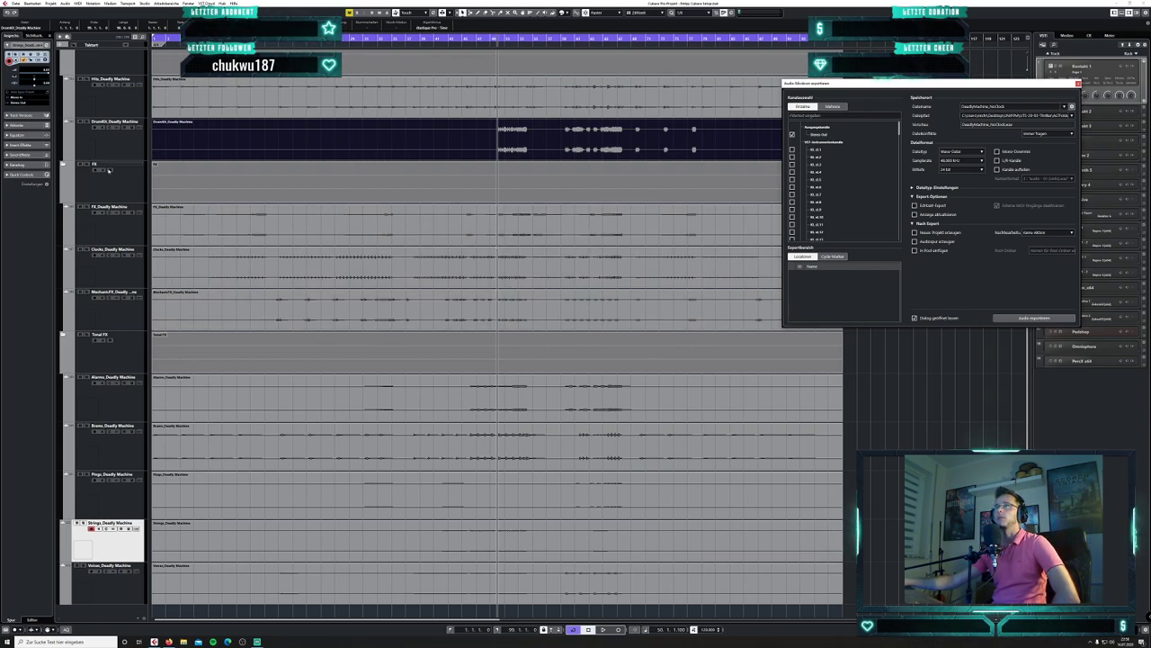
- Insert the RX 7 De-click restoration effect in the first insert slot of the FX_Deadly Machine track and move its window over the arrangement
{"action": "left_click", "coordinate": [131, 216]}
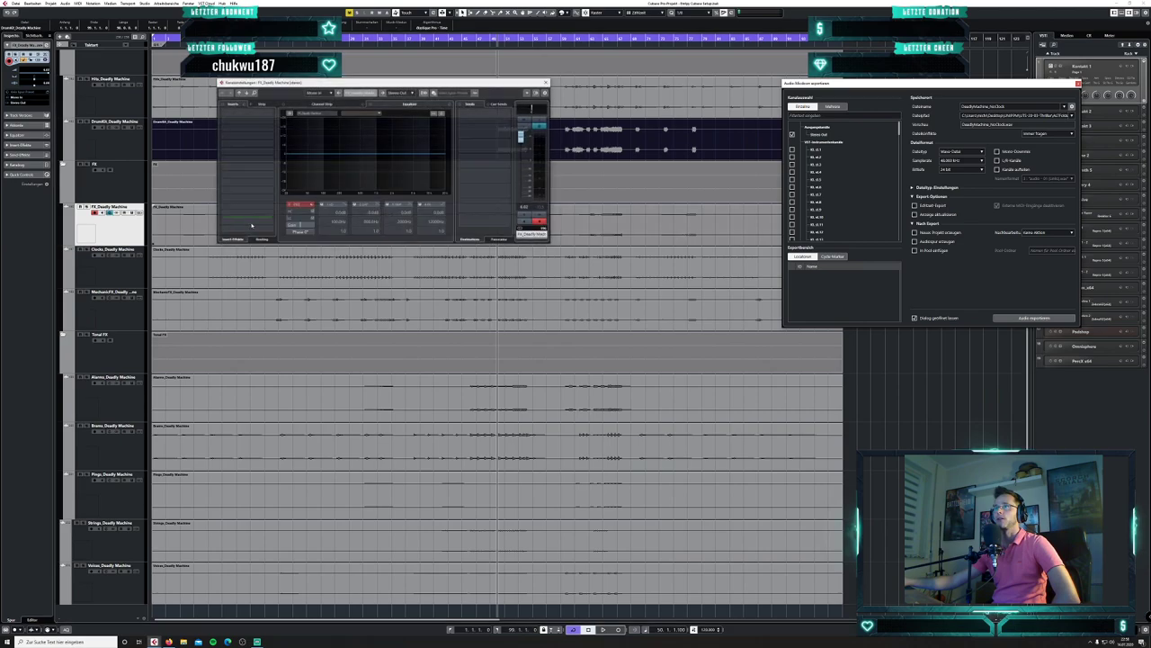
{"action": "left_click", "coordinate": [266, 113]}
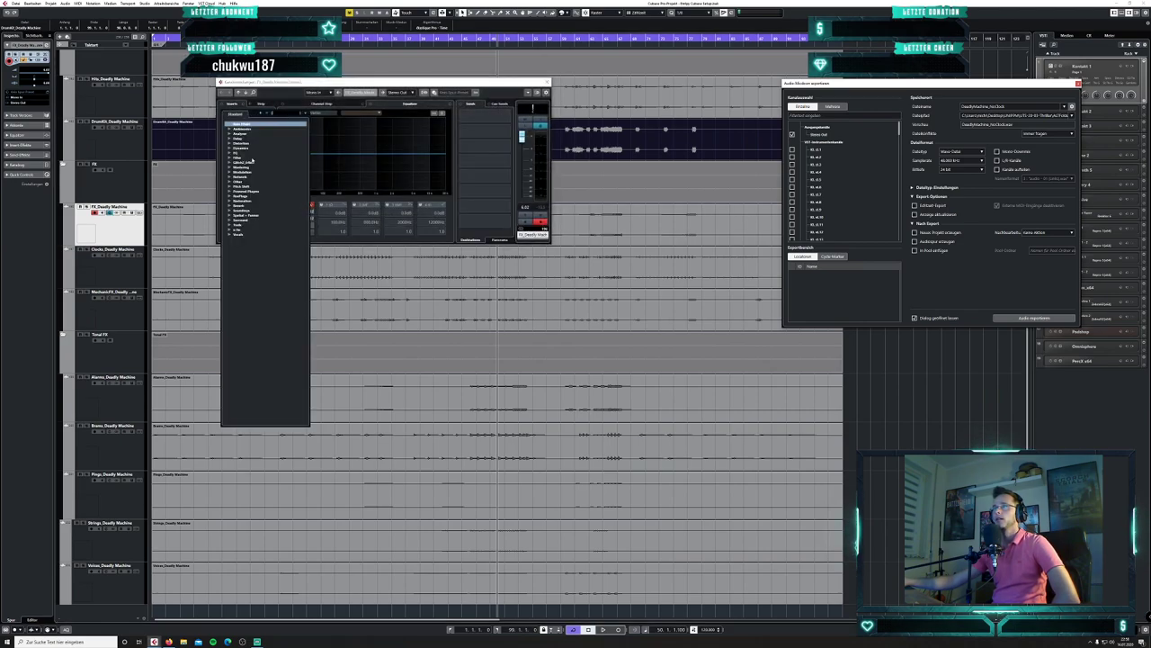
{"action": "left_click", "coordinate": [229, 199]}
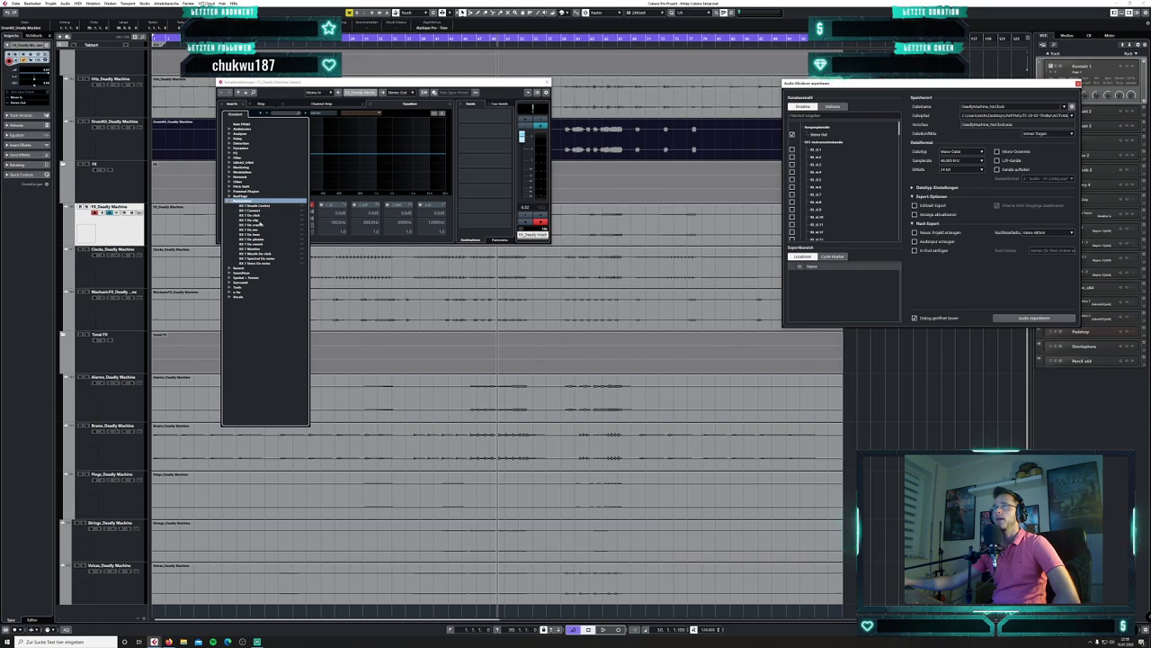
{"action": "left_click", "coordinate": [265, 215]}
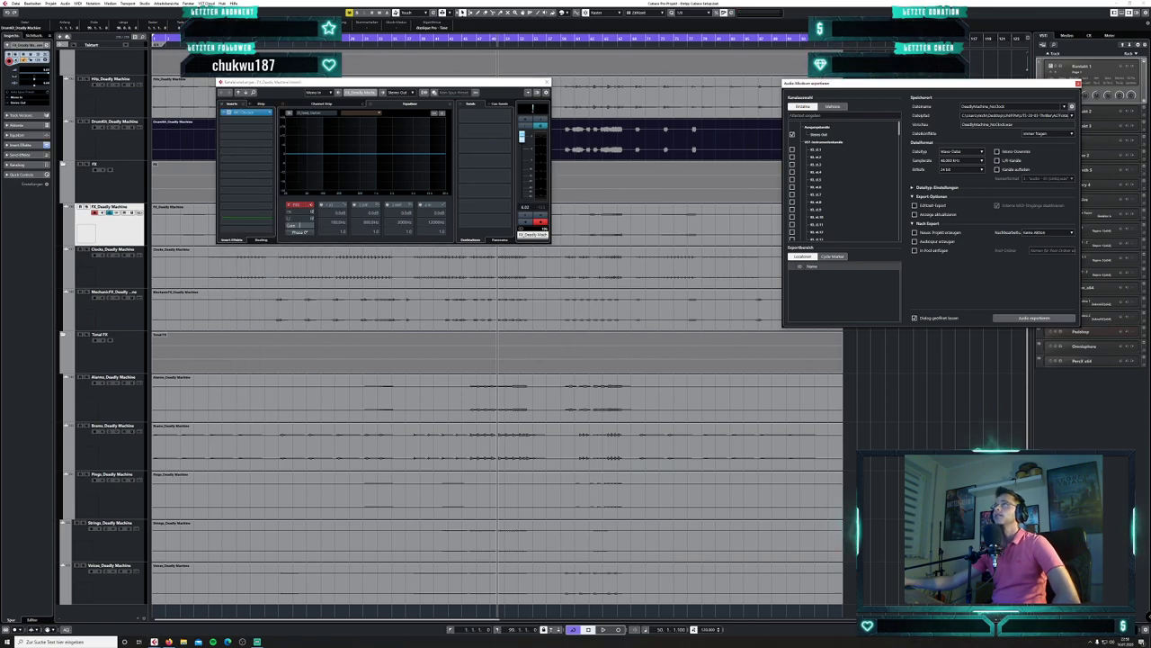
{"action": "left_click_drag", "start_coordinate": [480, 3], "coordinate": [463, 346]}
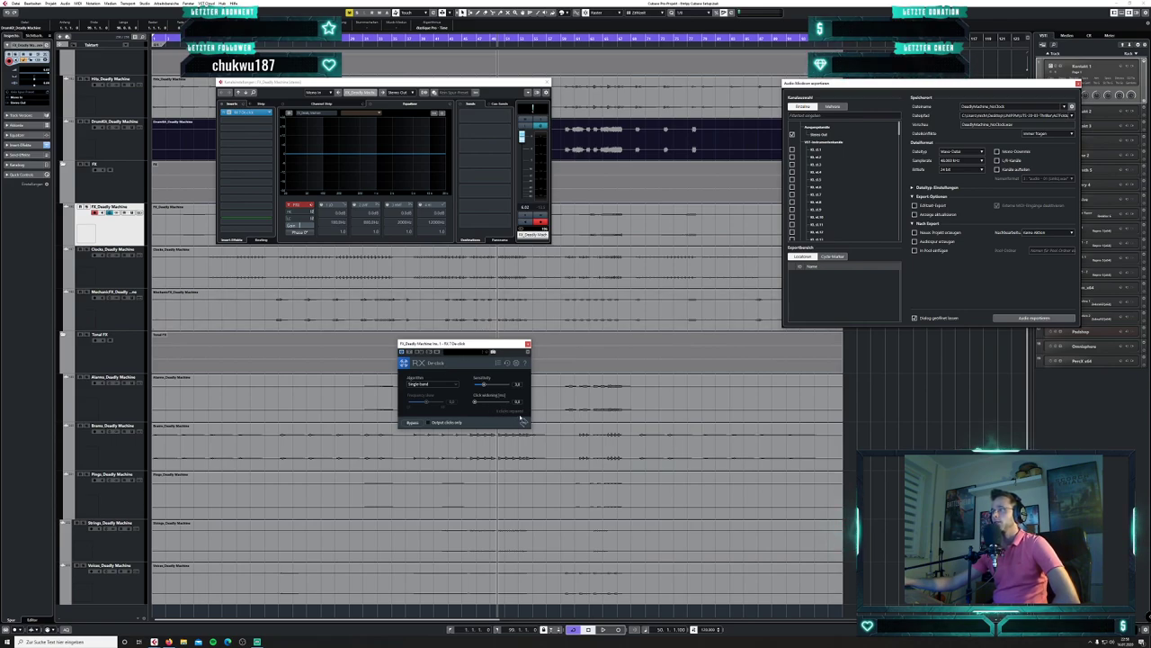
- Solo the Tonal FX folder track, play from just before the drum entrance, and reposition the De-click window
{"action": "left_click", "coordinate": [94, 346]}
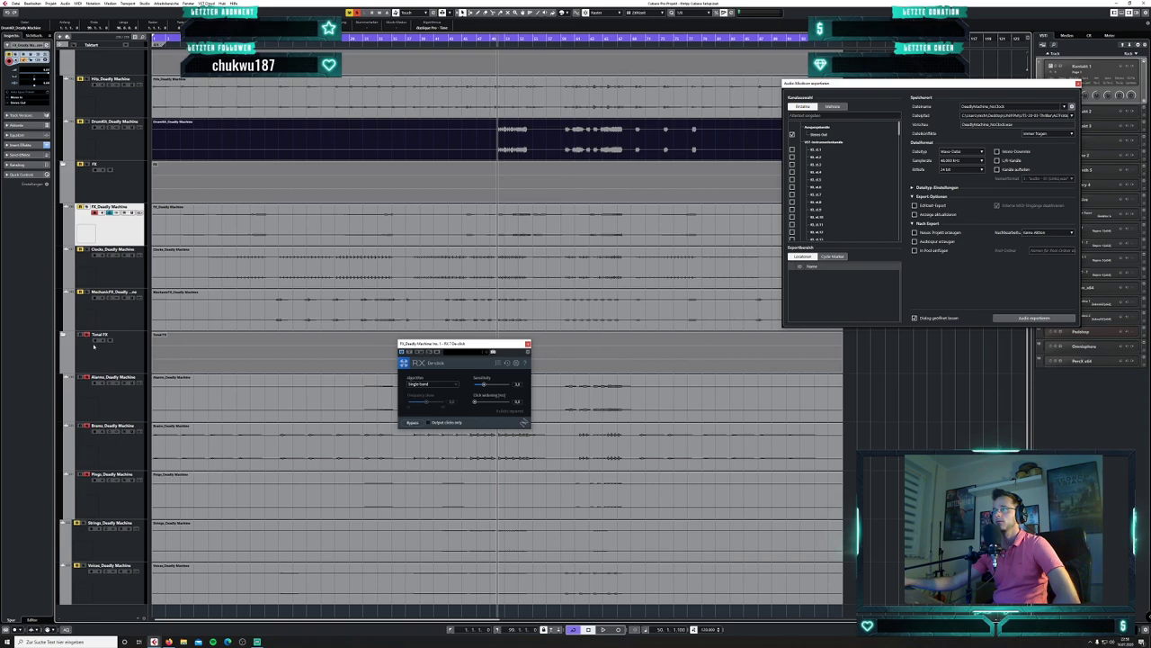
{"action": "left_click", "coordinate": [454, 39]}
{"action": "key", "text": "space"}
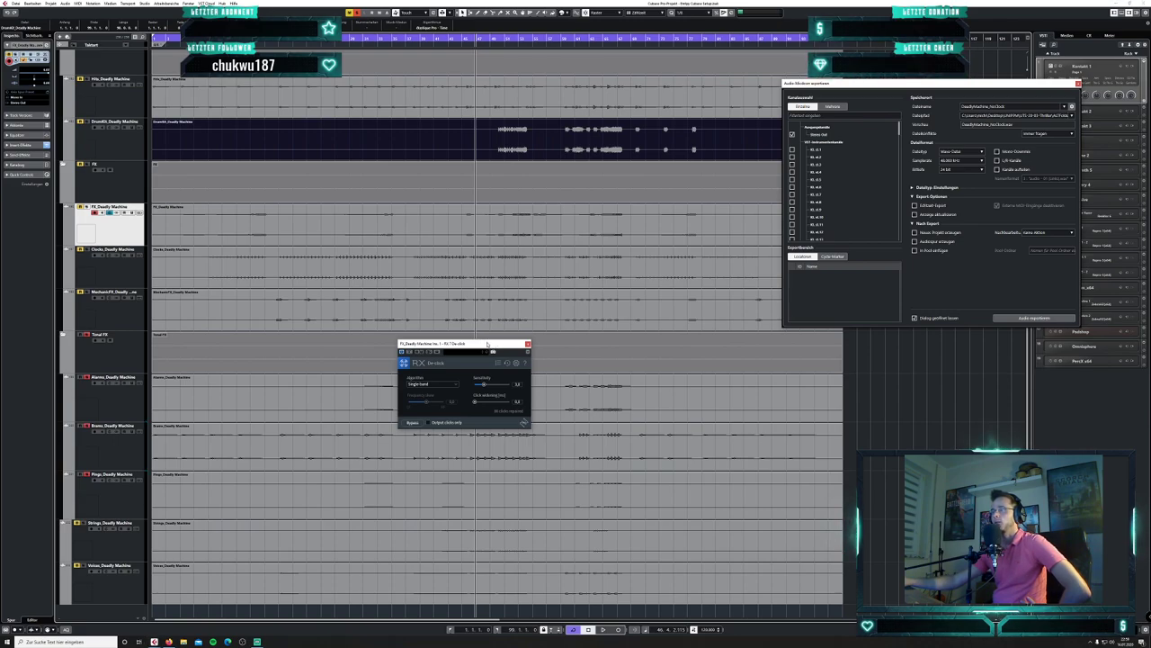
{"action": "left_click_drag", "start_coordinate": [487, 343], "coordinate": [454, 335]}
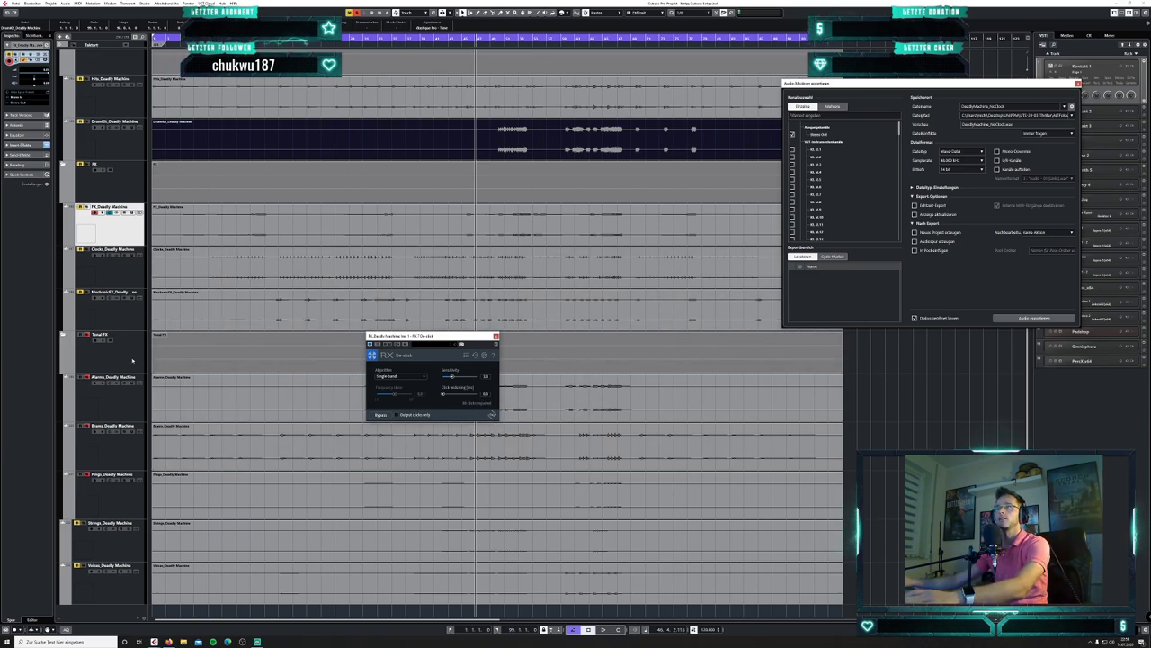
- Remove the RX 7 De-click insert from the FX_Deadly Machine track and release the Tonal FX folder's solo
{"action": "left_click", "coordinate": [110, 213]}
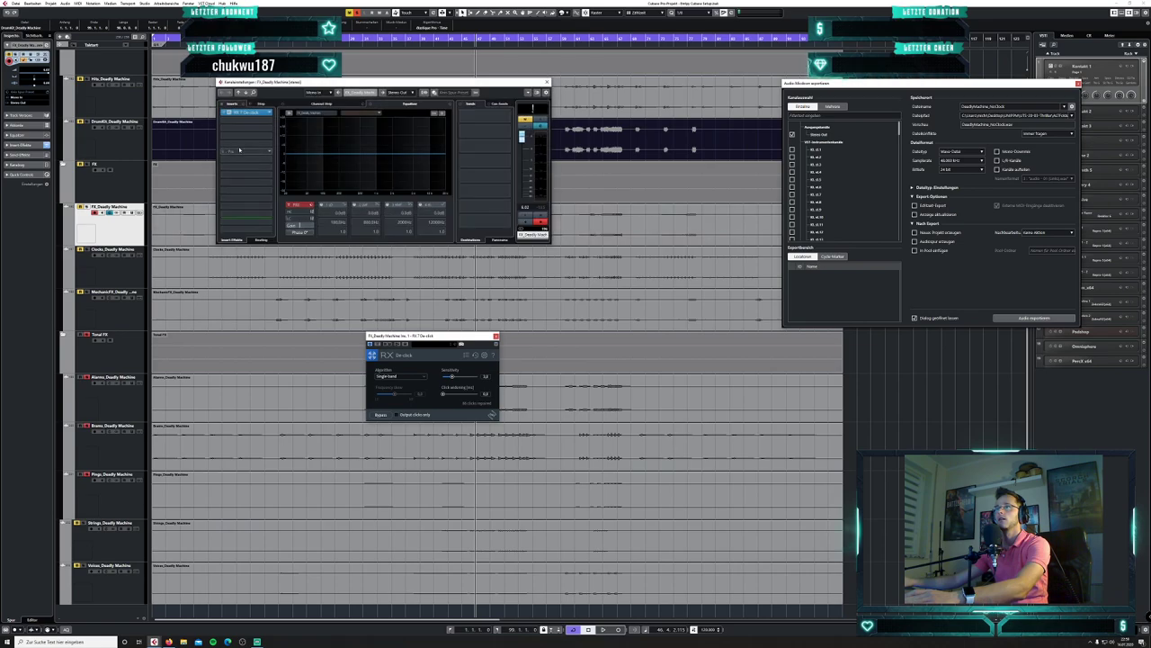
{"action": "left_click", "coordinate": [258, 120]}
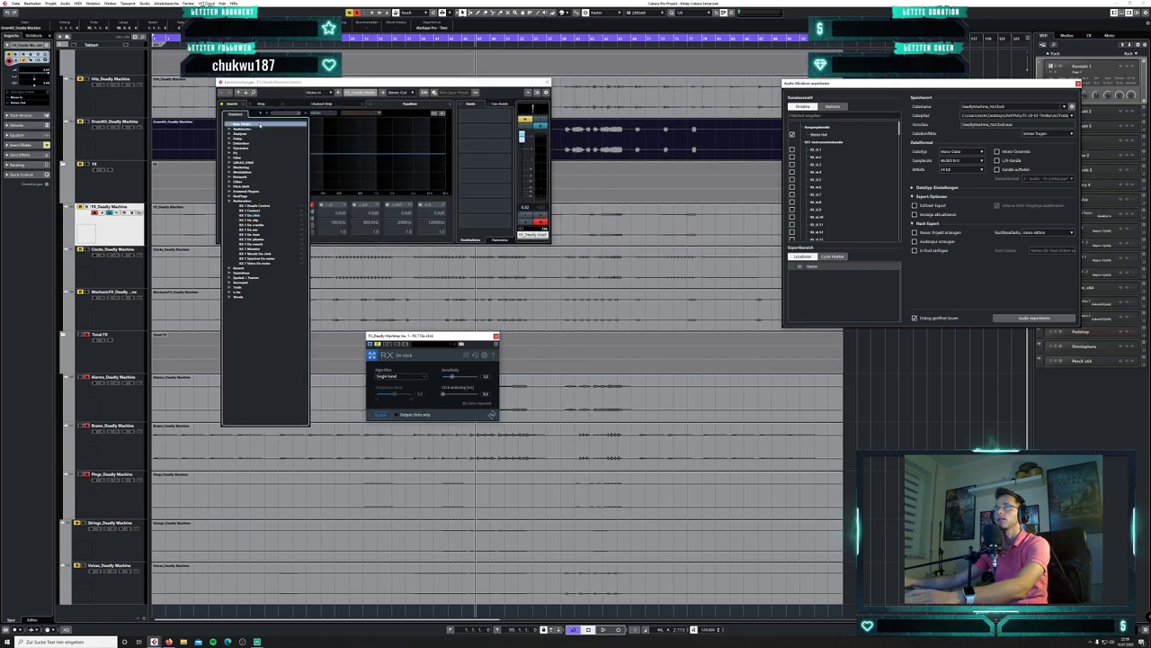
{"action": "left_click", "coordinate": [260, 125]}
{"action": "left_click", "coordinate": [87, 335]}
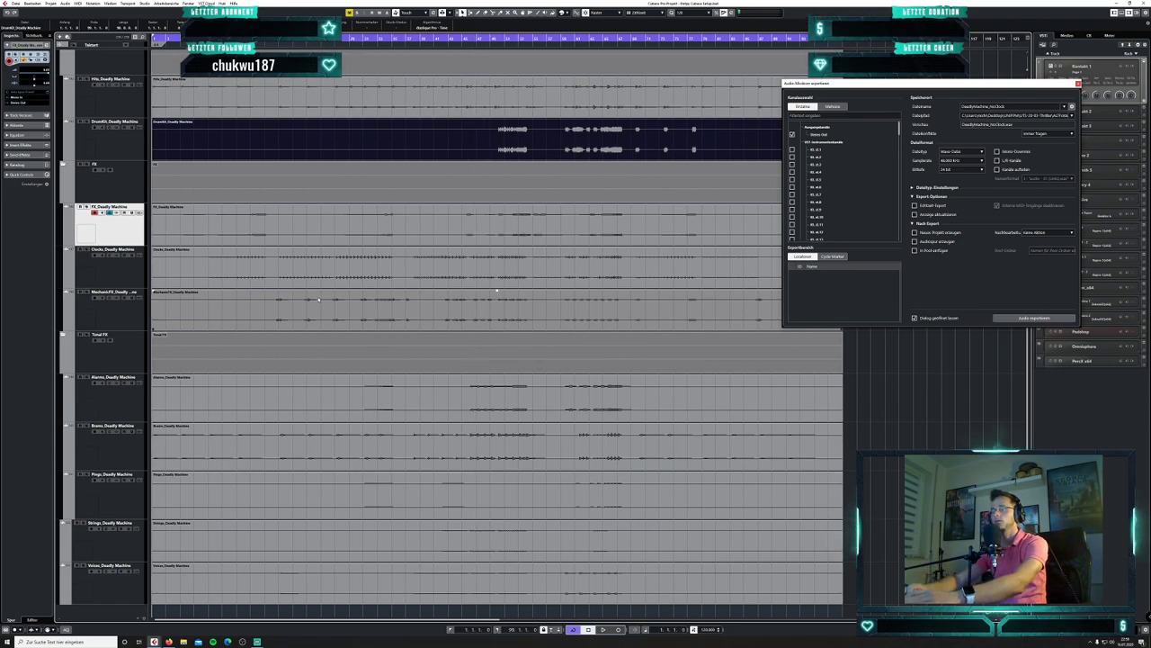
- Play the mix briefly from the start and insert RX 7 De-click in the first insert slot of the FX_Deadly Machine track
{"action": "key", "text": "space"}
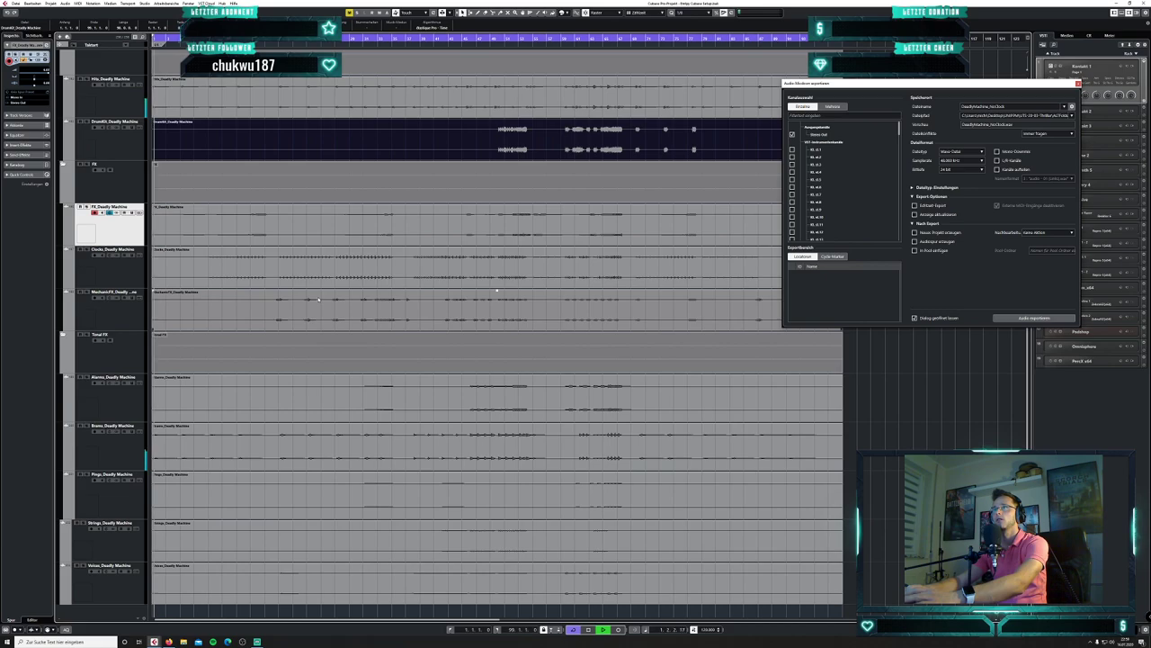
{"action": "key", "text": "space"}
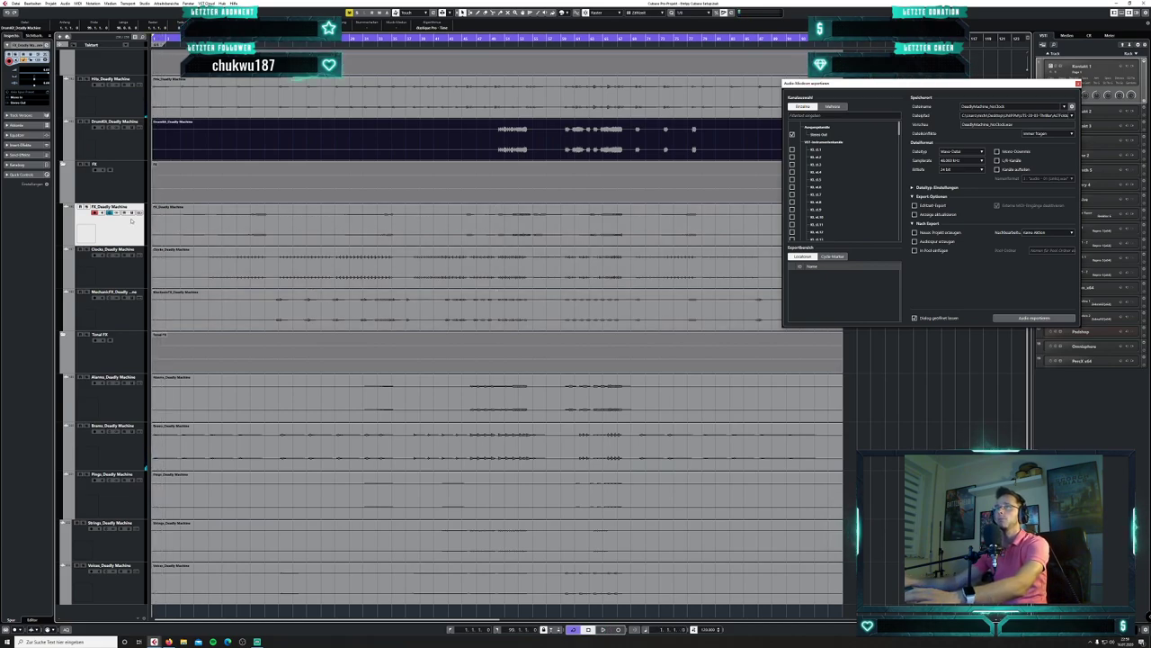
{"action": "left_click", "coordinate": [109, 212]}
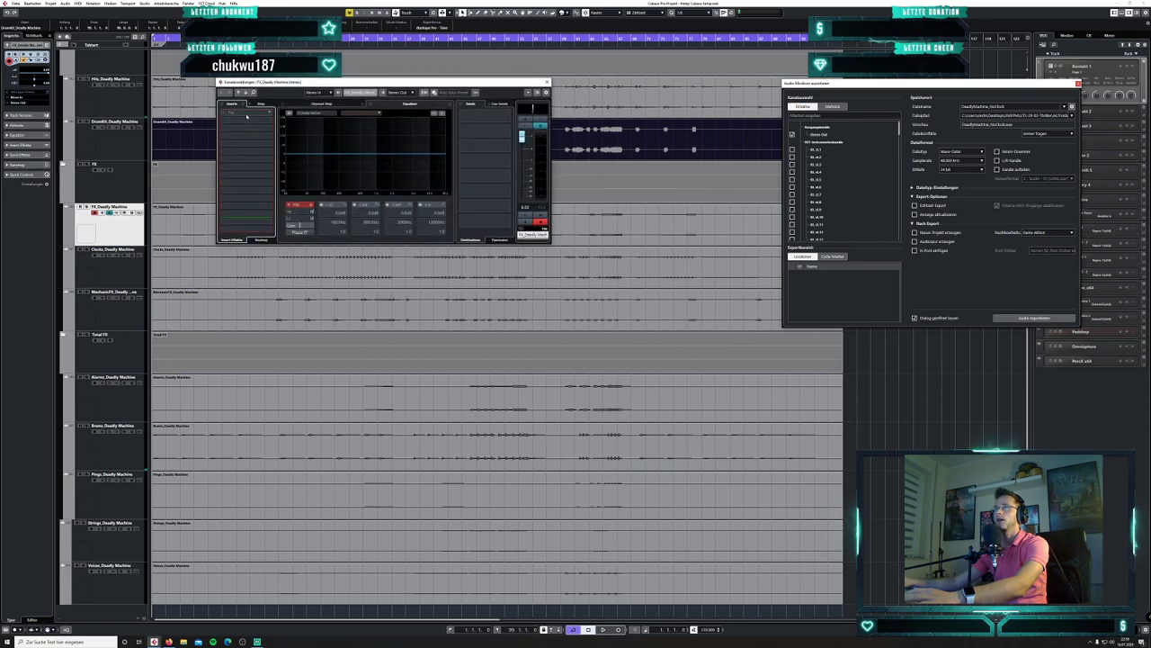
{"action": "left_click", "coordinate": [247, 111]}
{"action": "left_click", "coordinate": [243, 200]}
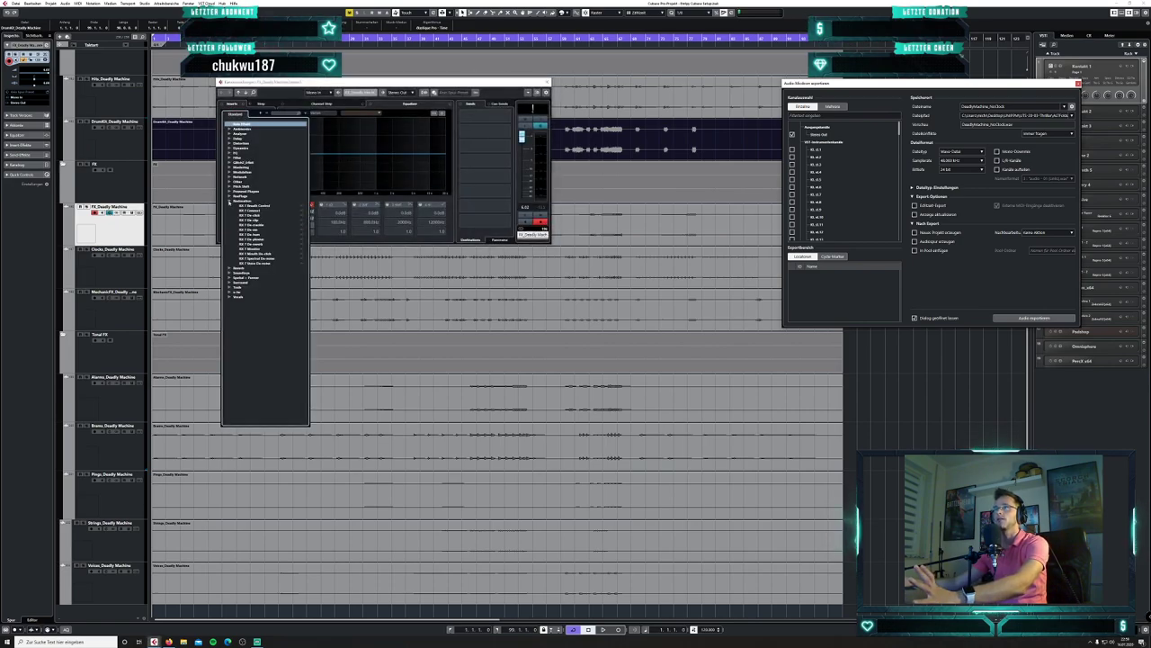
{"action": "left_click", "coordinate": [268, 215]}
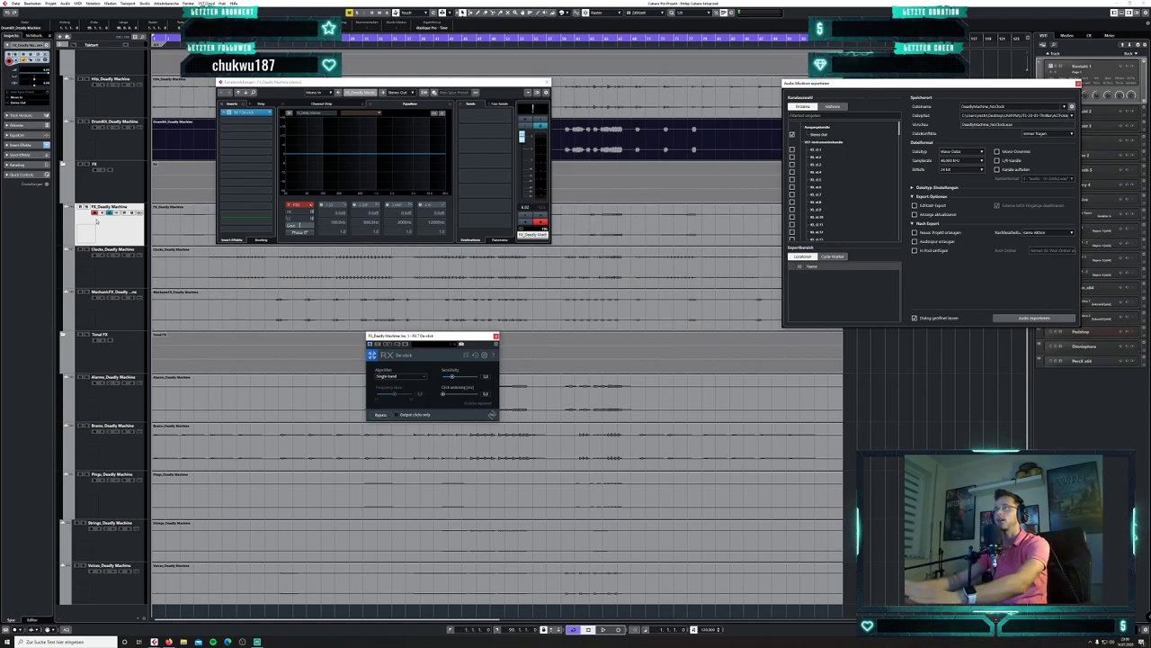
- Select the FX_Deadly Machine audio event and play the arrangement from the start with De-click active
{"action": "left_click", "coordinate": [184, 229]}
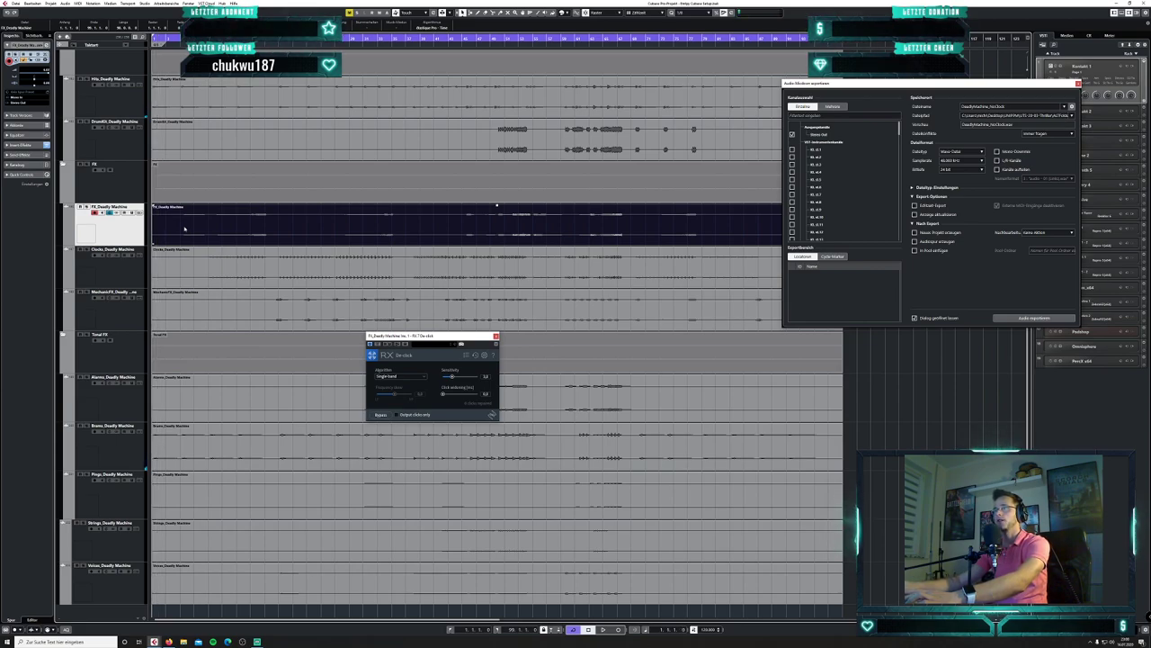
{"action": "key", "text": "space"}
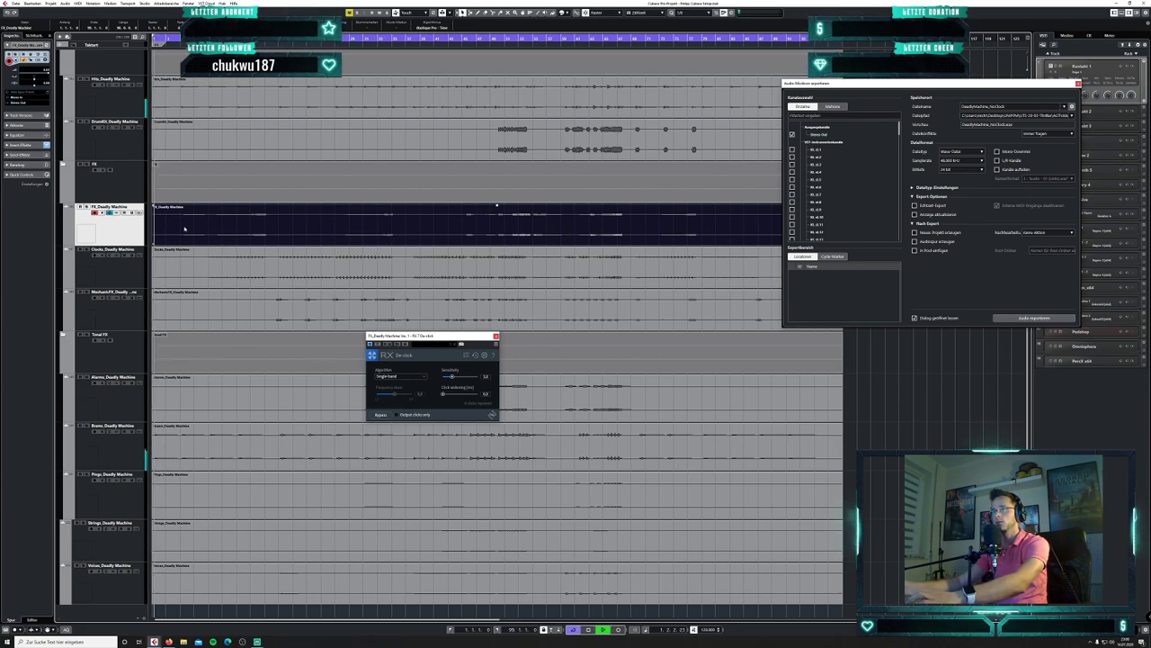
{"action": "key", "text": "space"}
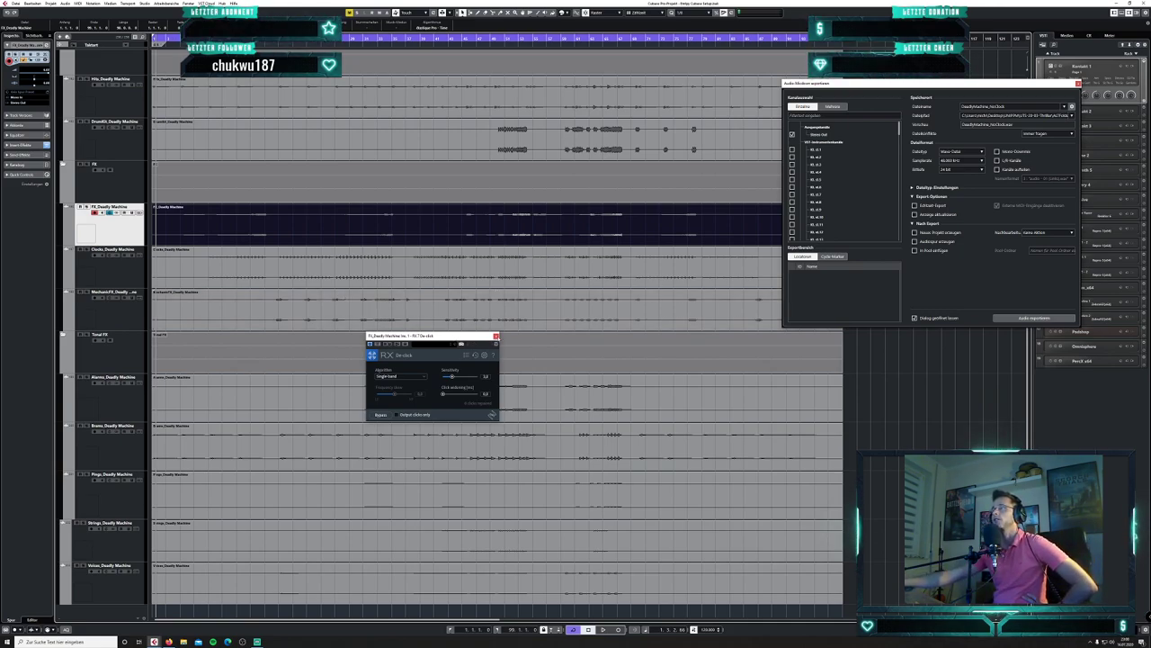
- Remove the RX 7 De-click effect from the FX_Deadly Machine track's first insert slot and close its channel settings
{"action": "left_click", "coordinate": [496, 336]}
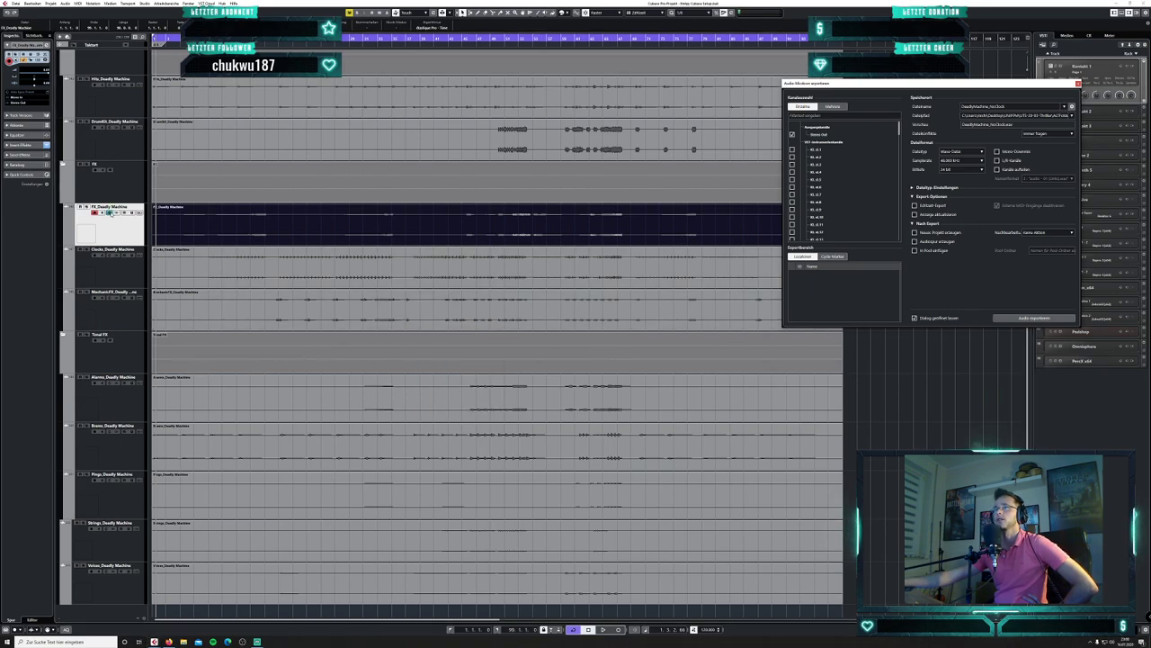
{"action": "left_click", "coordinate": [110, 212]}
{"action": "left_click", "coordinate": [241, 113]}
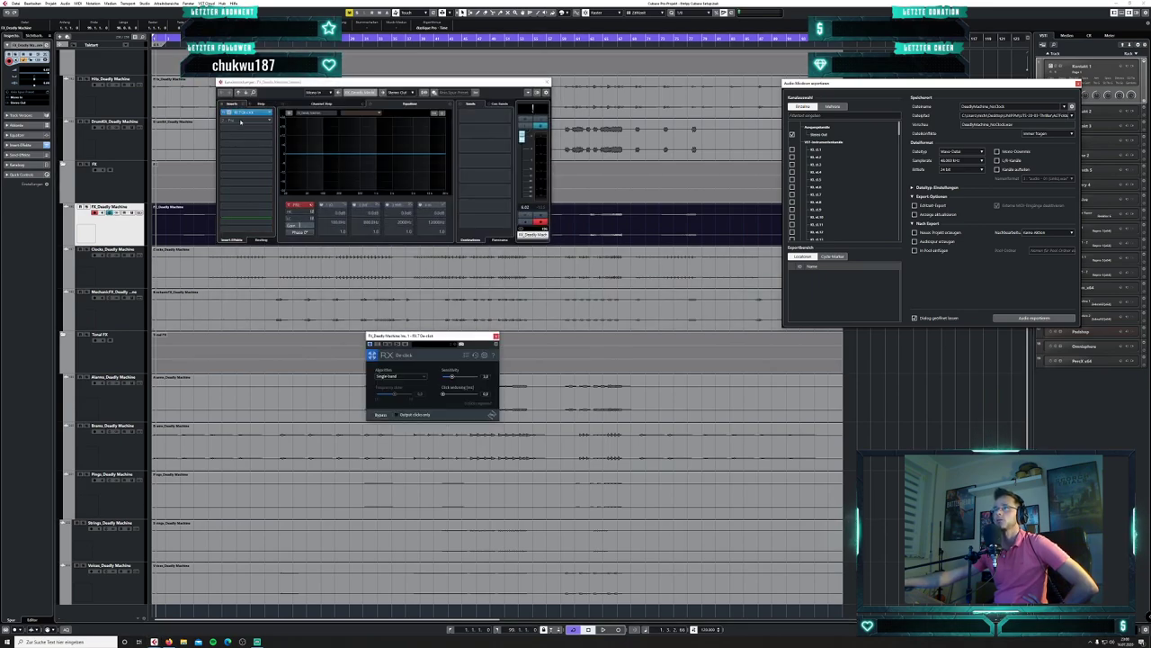
{"action": "left_click", "coordinate": [267, 114]}
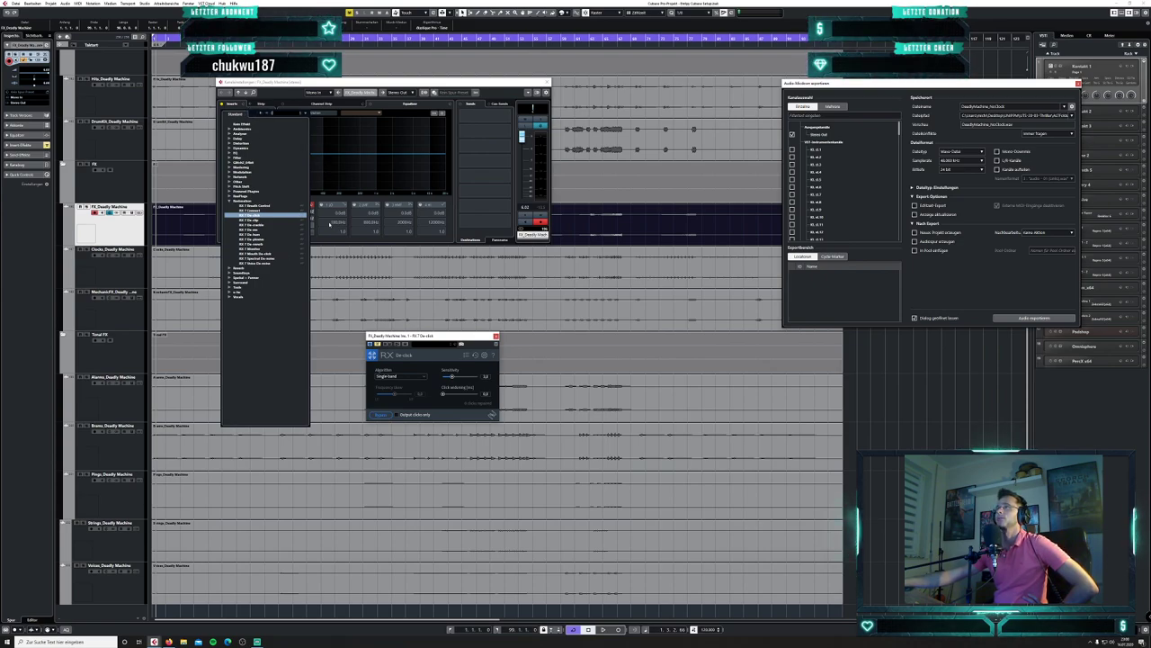
{"action": "left_click", "coordinate": [254, 125]}
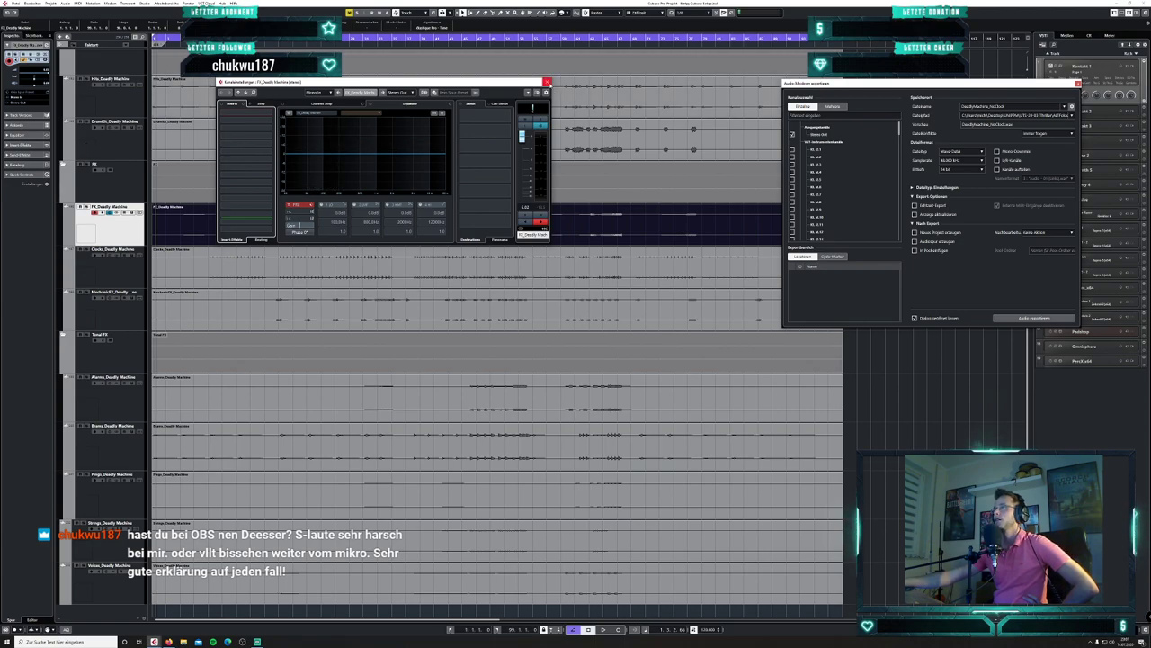
{"action": "left_click", "coordinate": [547, 82]}
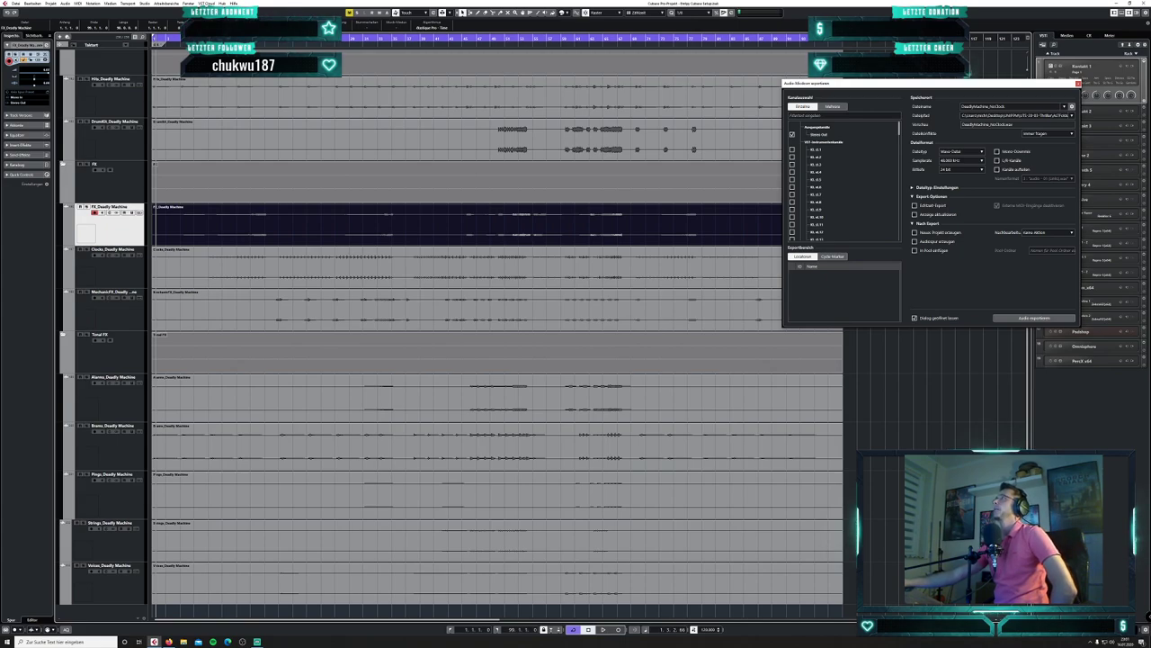
- Switch to the streaming software, move the microphone input's source filter window over the arrangement, and start adding an audio filter
{"action": "key", "text": "alt+Tab"}
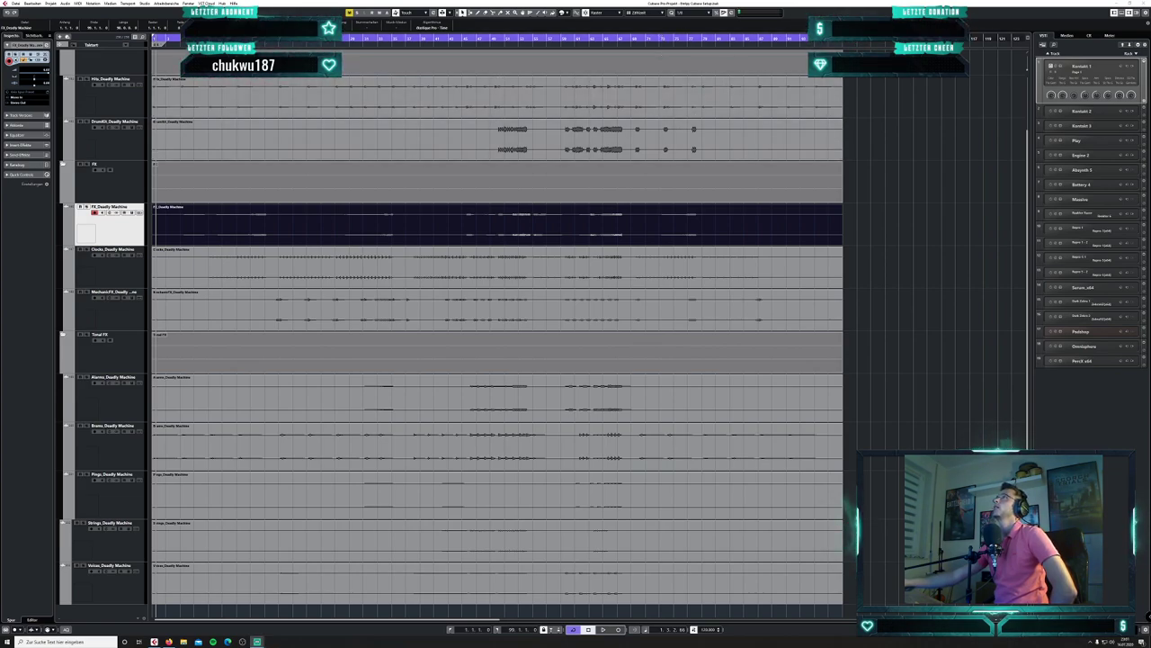
{"action": "left_click_drag", "start_coordinate": [709, 0], "coordinate": [678, 142]}
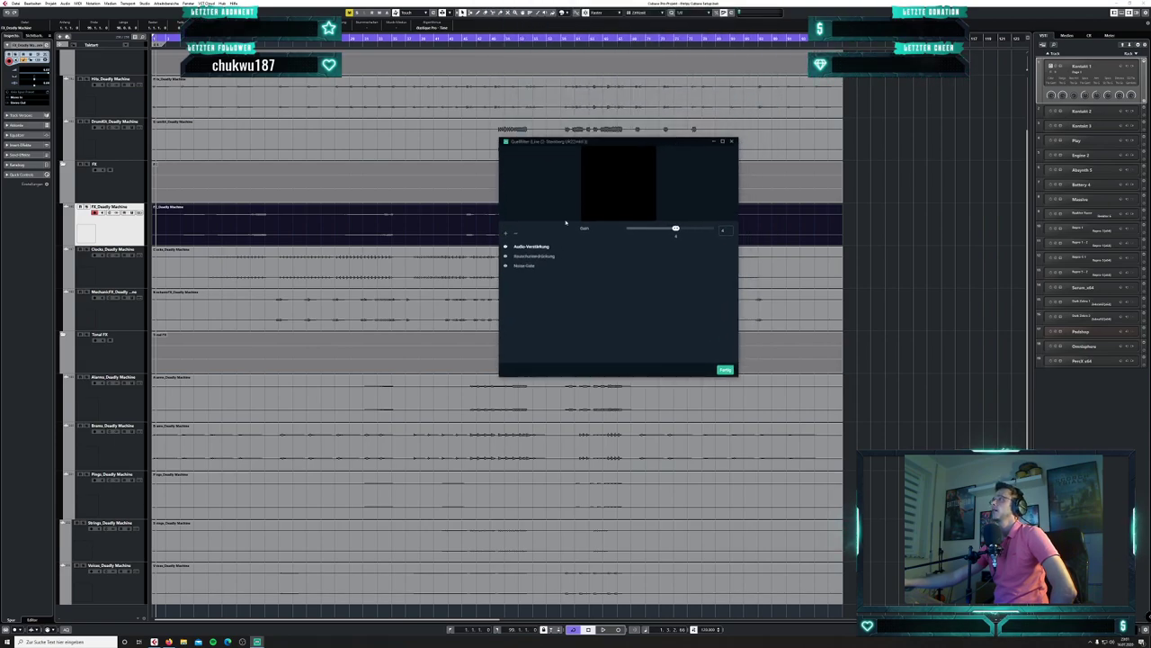
{"action": "left_click", "coordinate": [507, 235]}
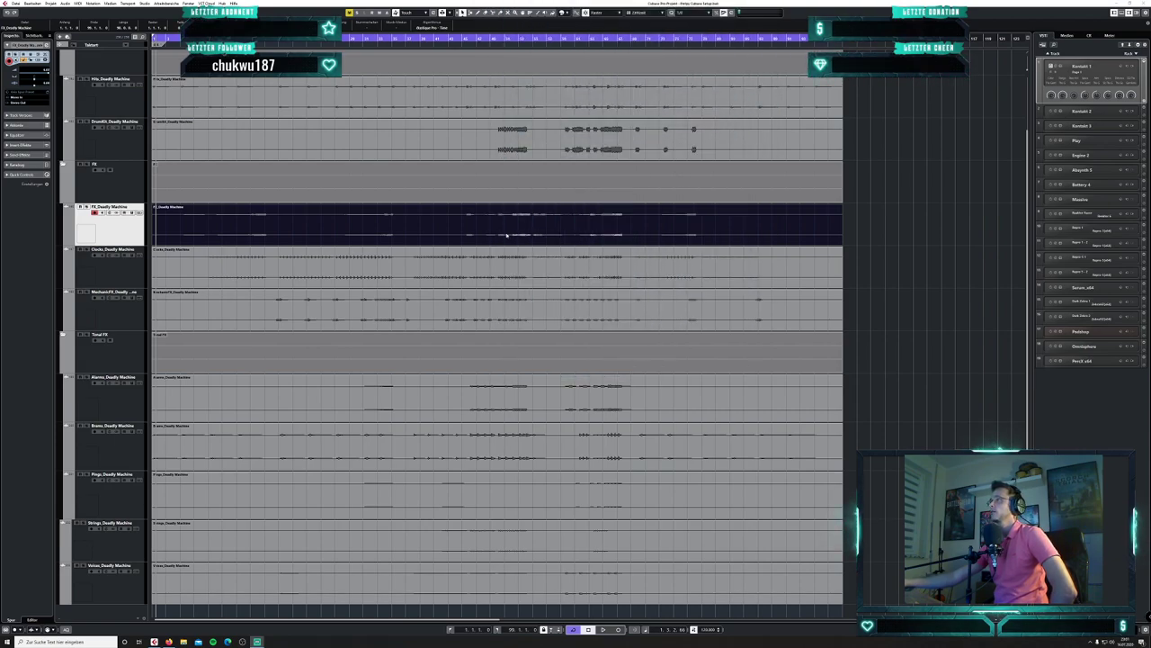
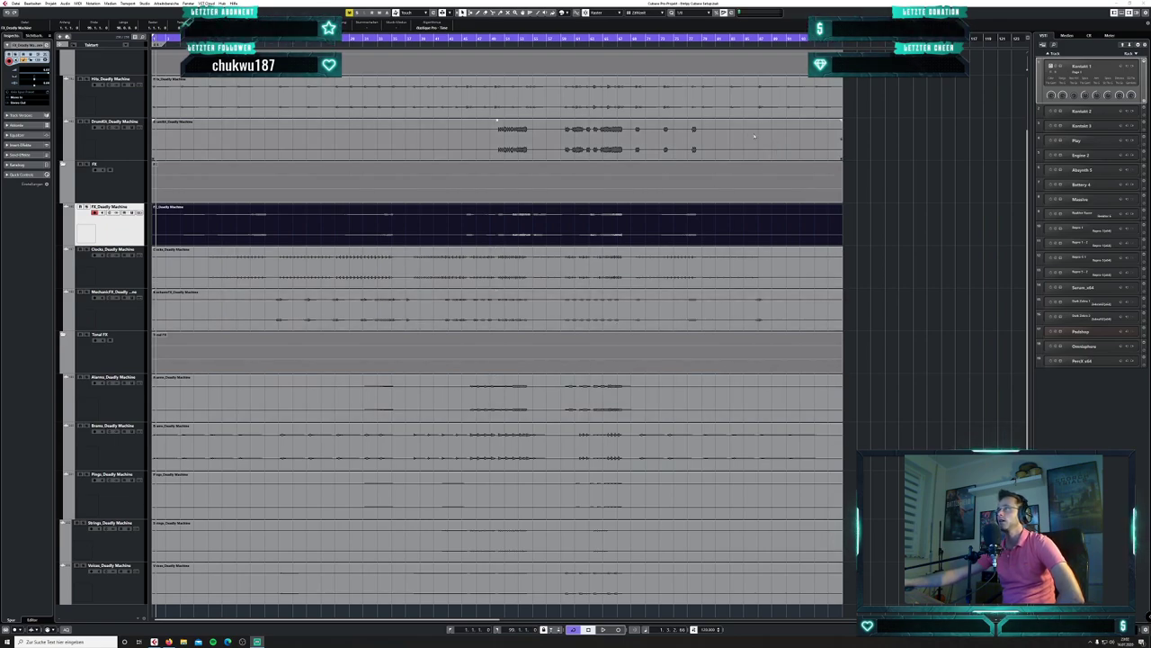
- Adjust the snap grid setting and switch the project's time display format to seconds
{"action": "left_click", "coordinate": [653, 13]}
{"action": "left_click", "coordinate": [654, 22]}
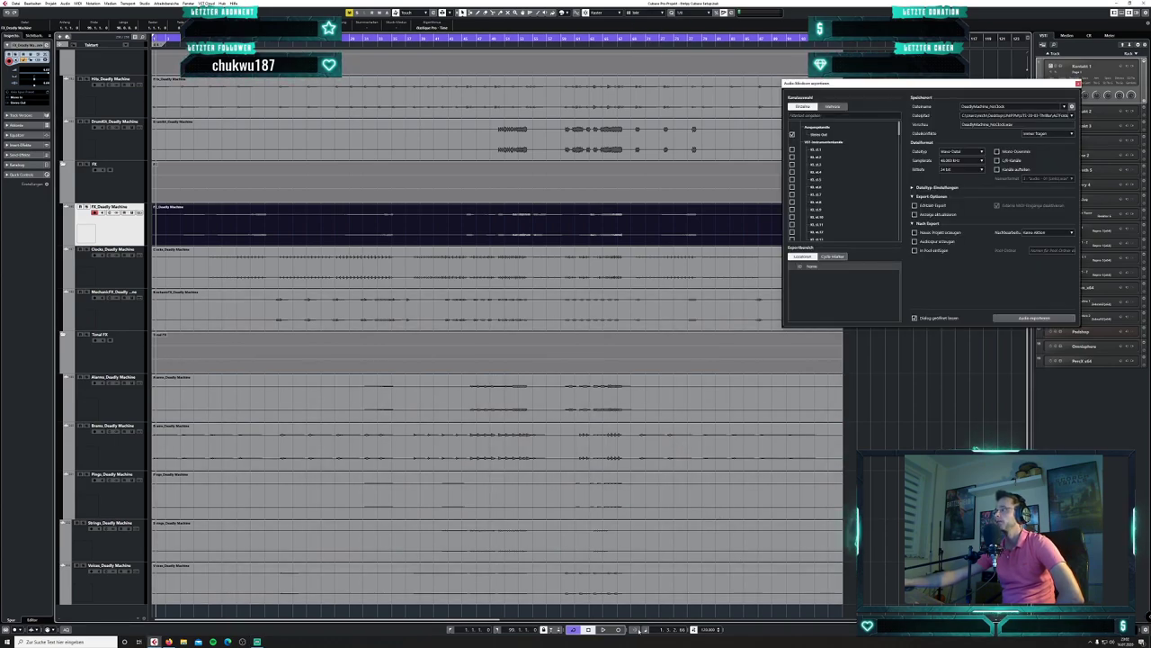
{"action": "left_click", "coordinate": [644, 629]}
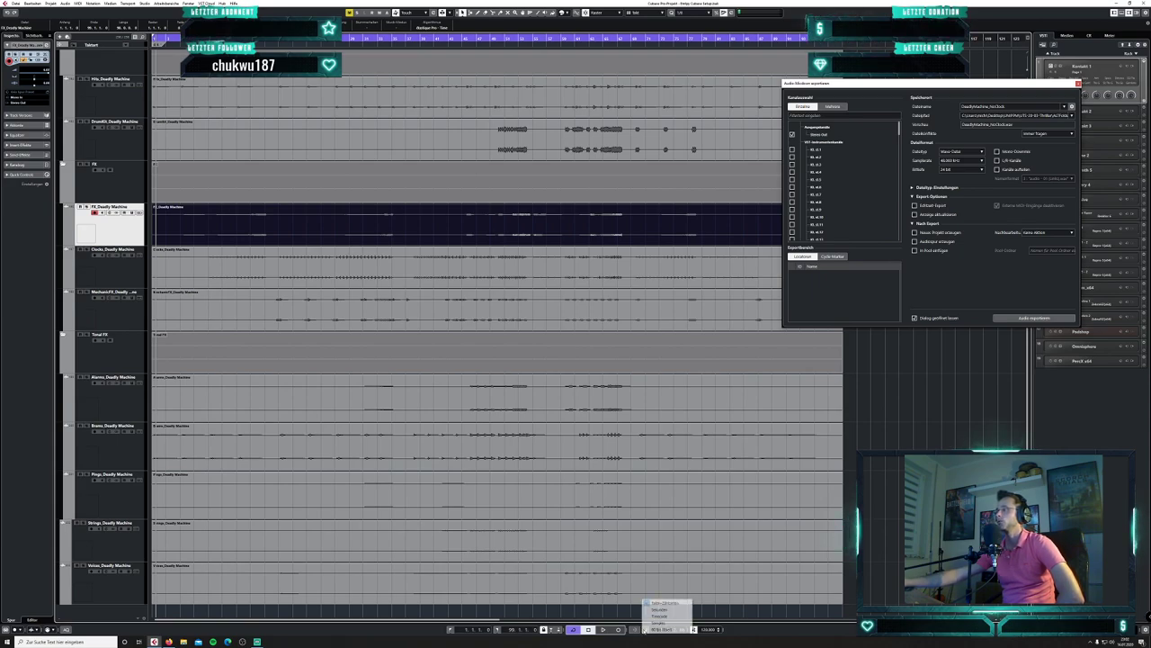
{"action": "left_click", "coordinate": [660, 609]}
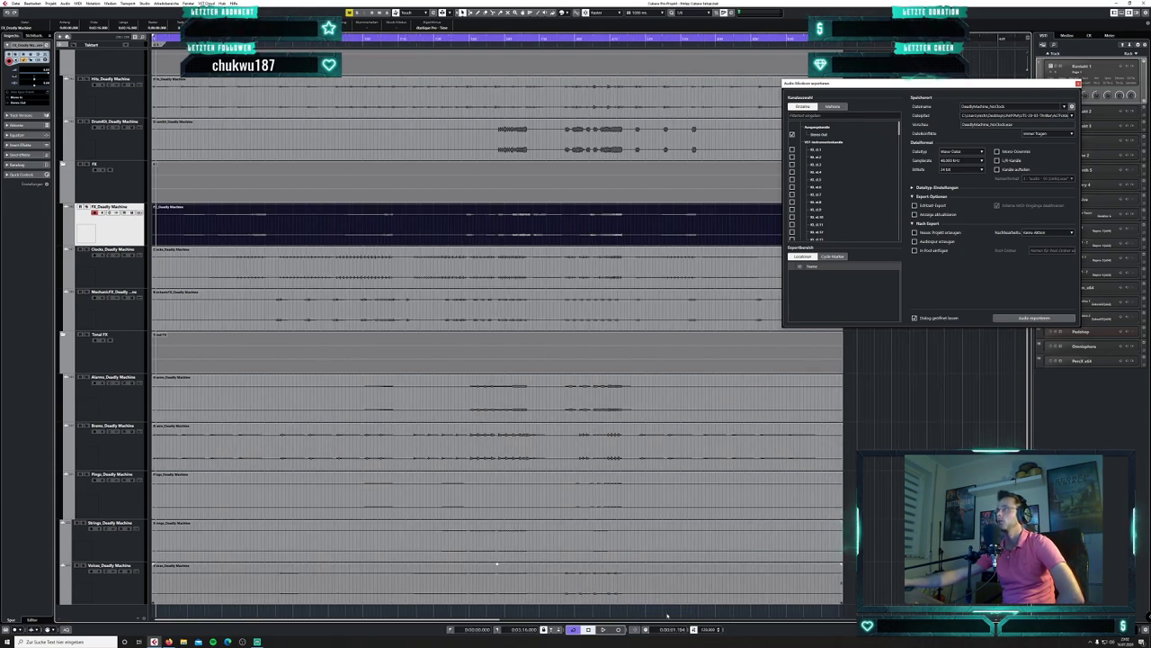
{"action": "left_click", "coordinate": [652, 630]}
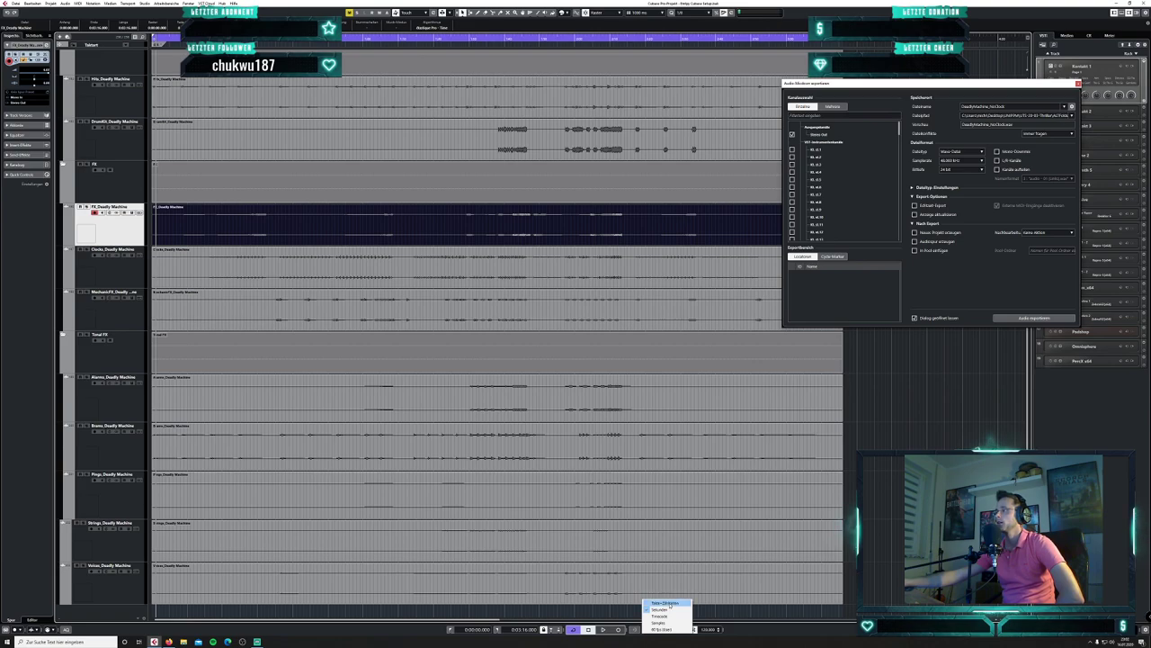
{"action": "left_click", "coordinate": [668, 609]}
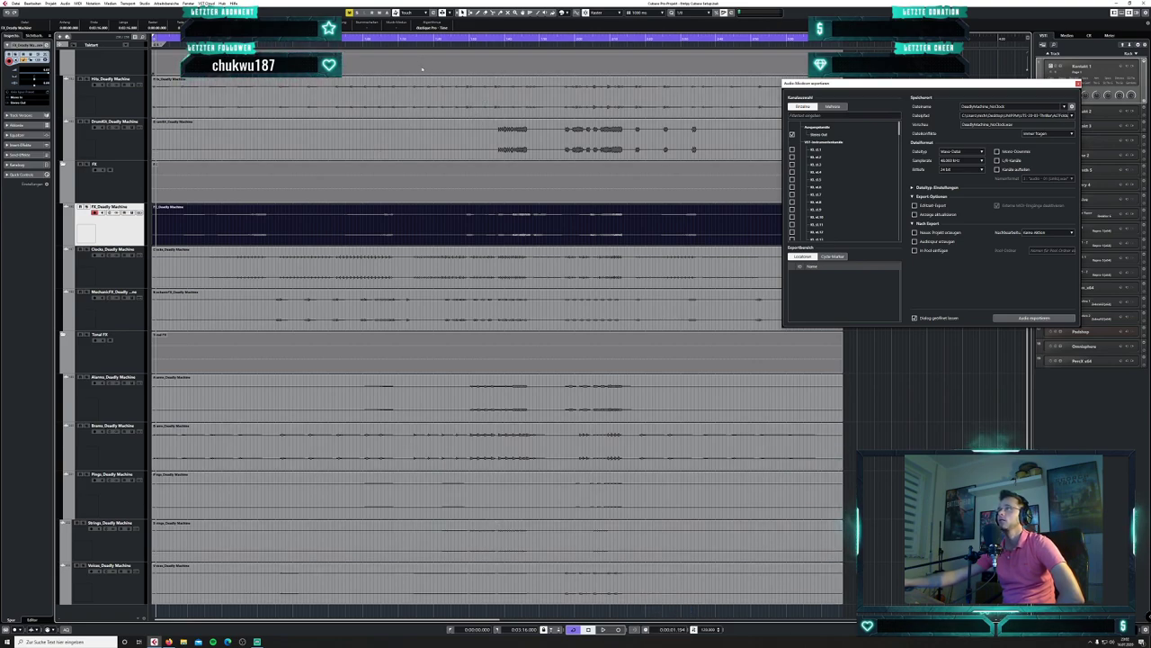
- Set the project cursor and the right locator to 0:01:00.000 and close the audio export dialog
{"action": "left_click", "coordinate": [364, 39]}
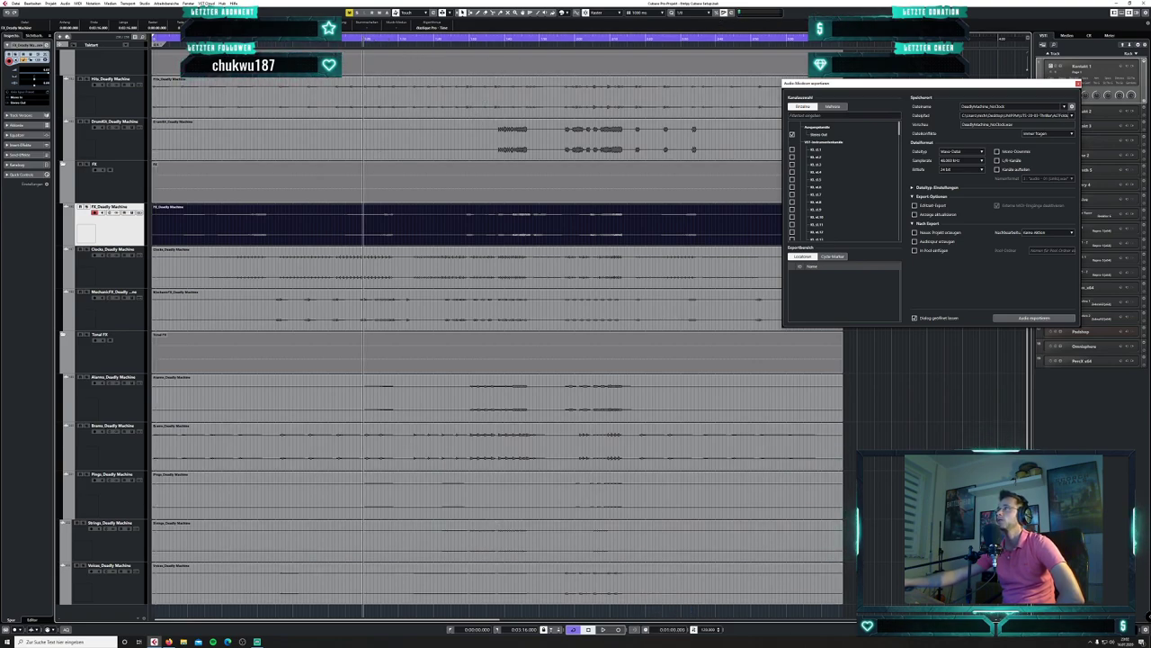
{"action": "left_click_drag", "start_coordinate": [843, 38], "coordinate": [363, 79]}
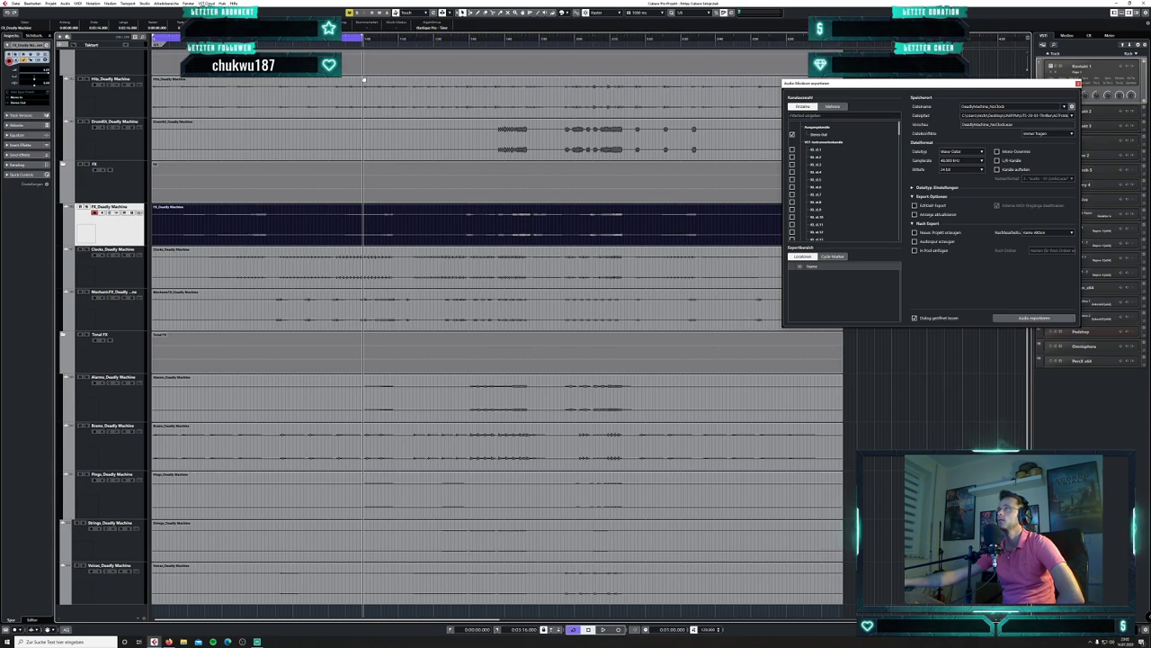
{"action": "left_click", "coordinate": [1078, 84]}
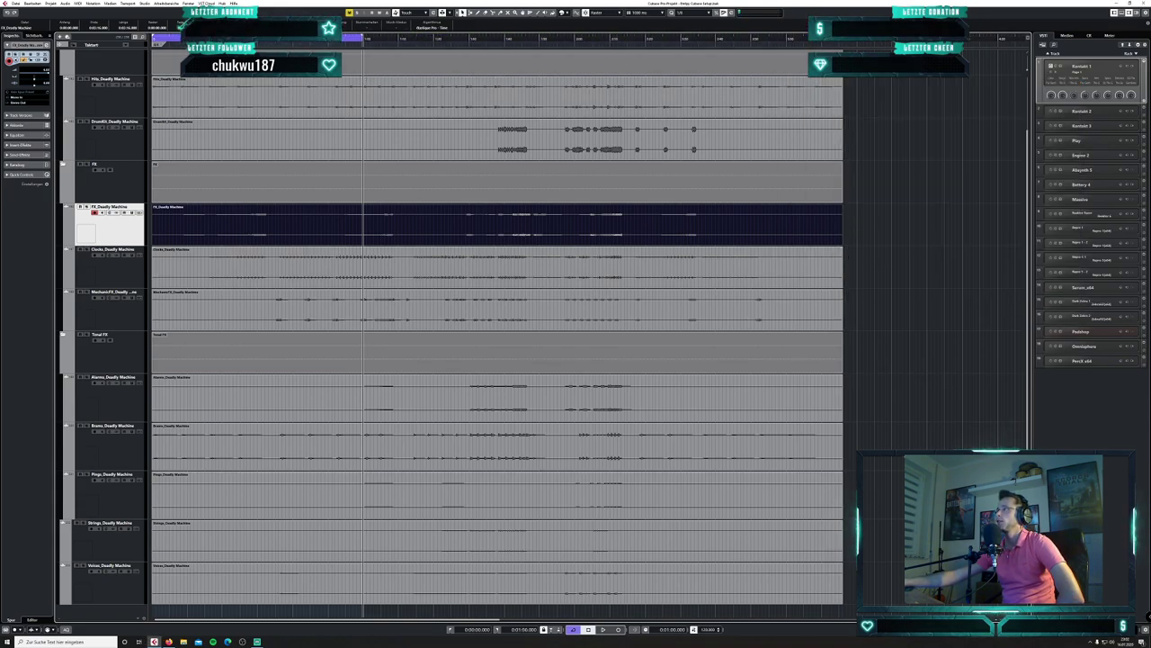
- Select all track events, trim their beginnings to just before the drum kit entrance, and move them to the project start
{"action": "left_click_drag", "start_coordinate": [887, 597], "coordinate": [241, 94]}
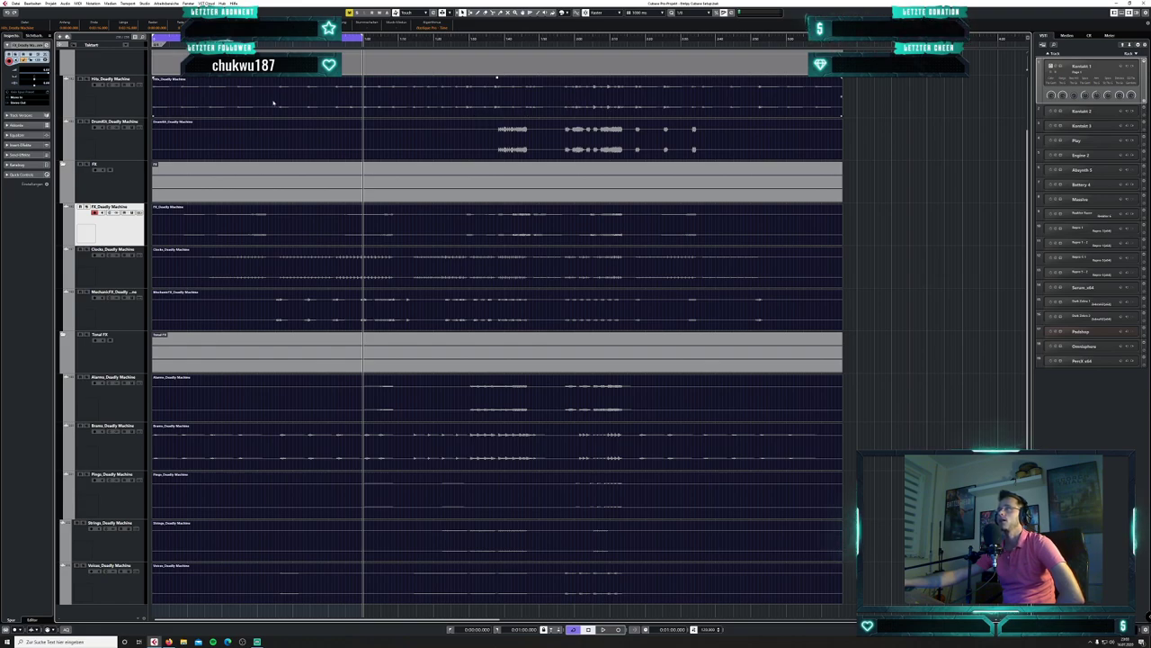
{"action": "left_click_drag", "start_coordinate": [162, 112], "coordinate": [196, 106]}
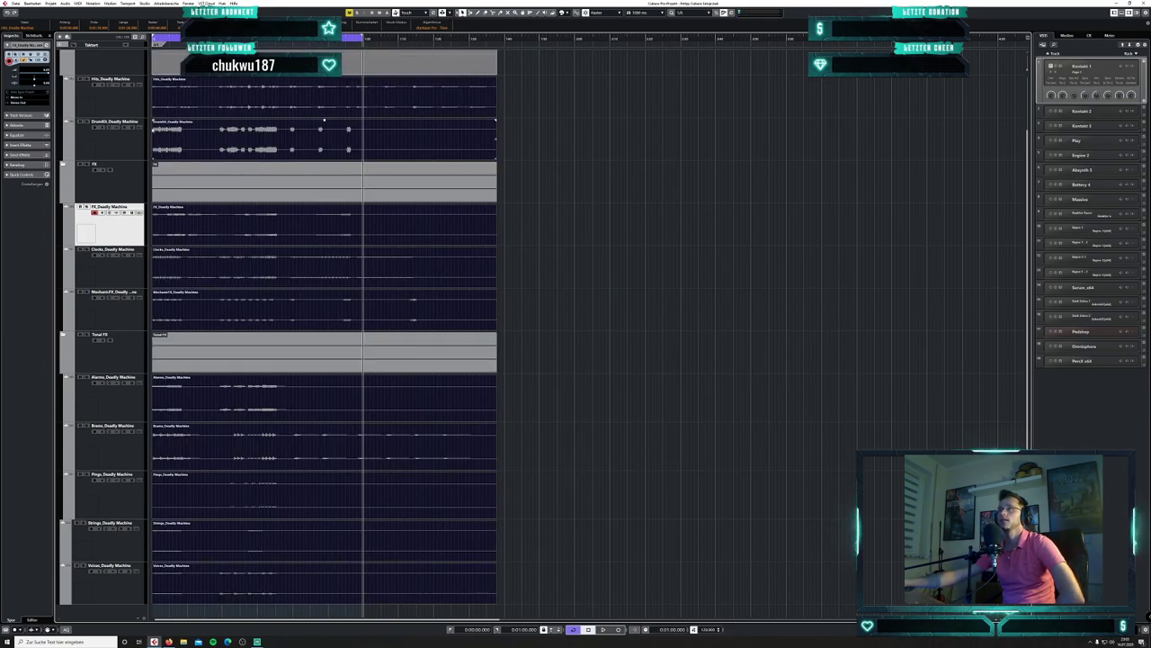
- Return the cursor to the project start and set the snap grid to 10 ms
{"action": "key", "text": "period"}
{"action": "key", "text": "h"}
{"action": "key", "text": "h"}
{"action": "key", "text": "h"}
{"action": "key", "text": "h"}
{"action": "key", "text": "h"}
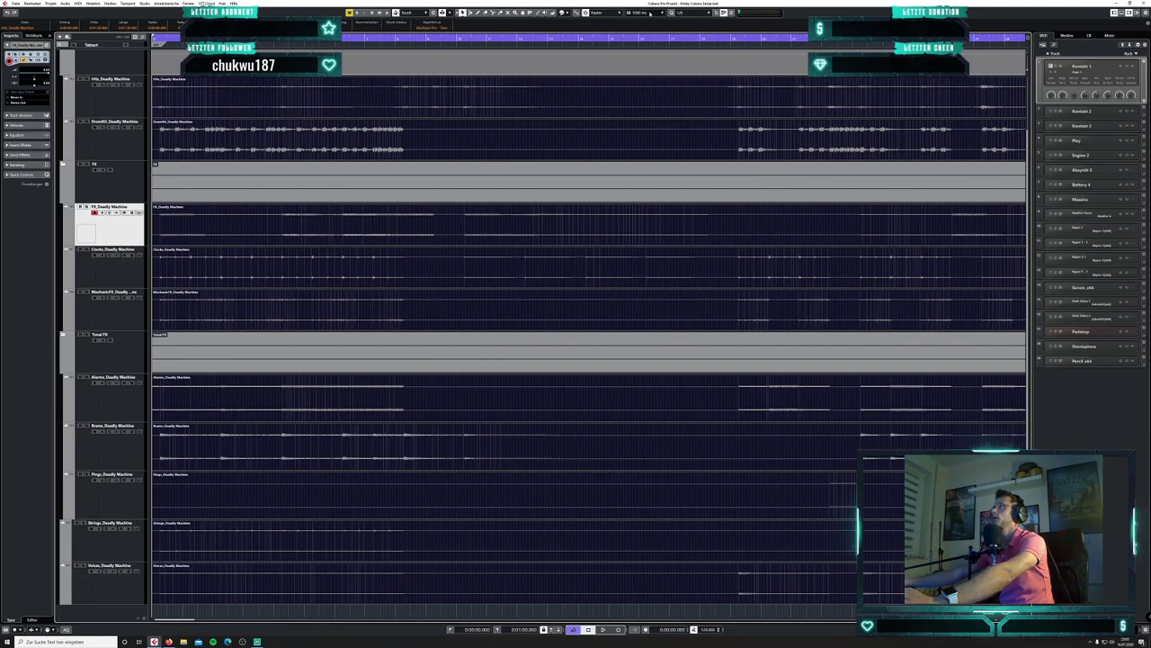
{"action": "left_click", "coordinate": [684, 13]}
{"action": "left_click", "coordinate": [655, 14]}
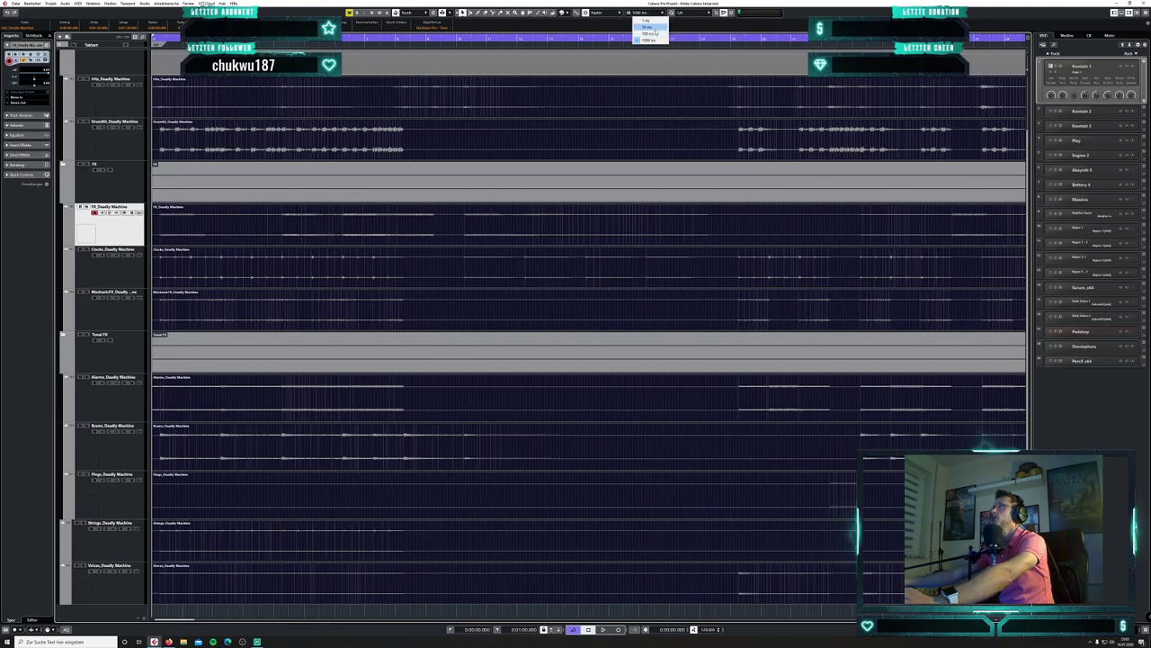
{"action": "left_click", "coordinate": [654, 27]}
- Trim the beginning of all selected events close to the first drum hit, move them back to the project start, and play the opening
{"action": "left_click_drag", "start_coordinate": [153, 158], "coordinate": [160, 160]}
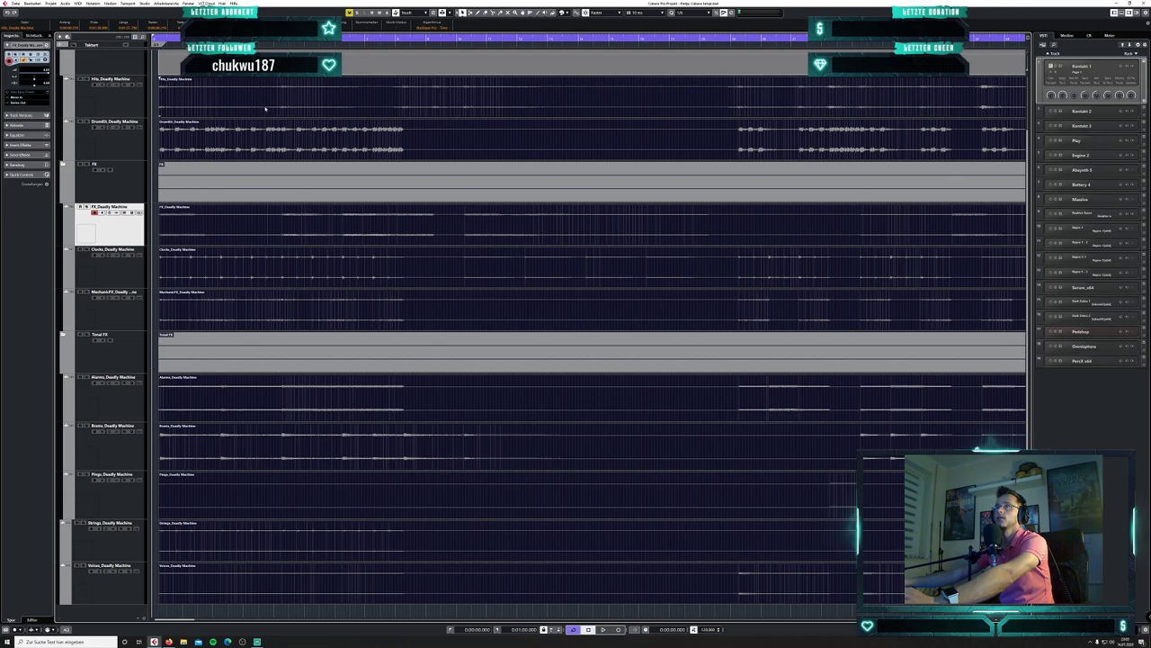
{"action": "left_click_drag", "start_coordinate": [263, 107], "coordinate": [245, 108]}
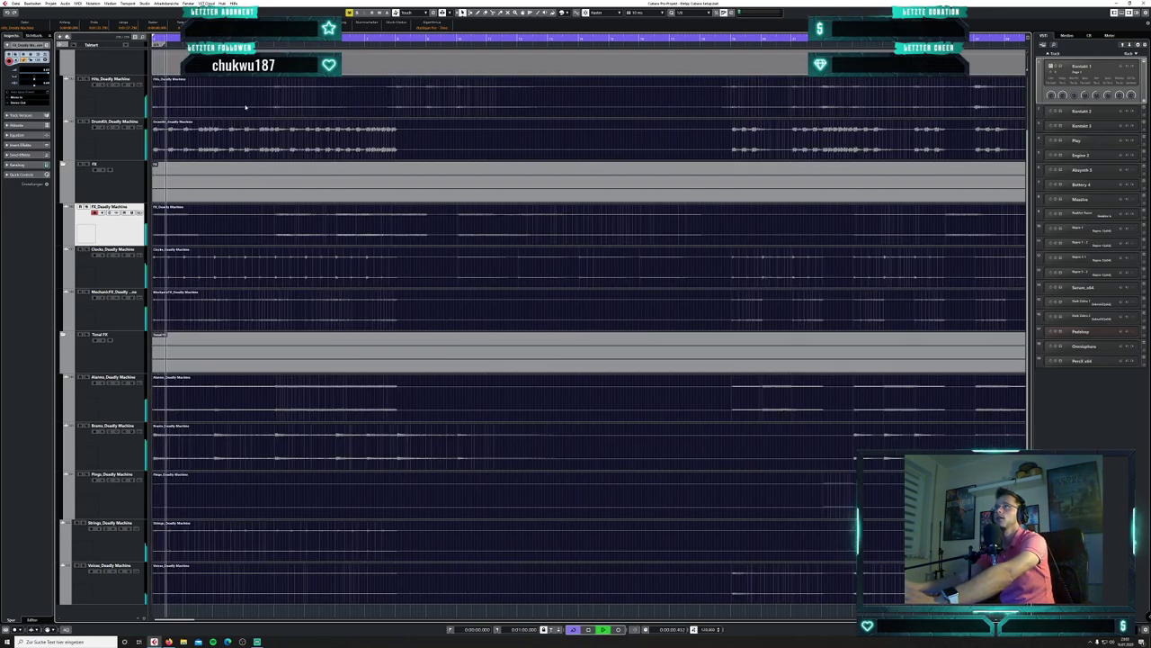
{"action": "key", "text": "space"}
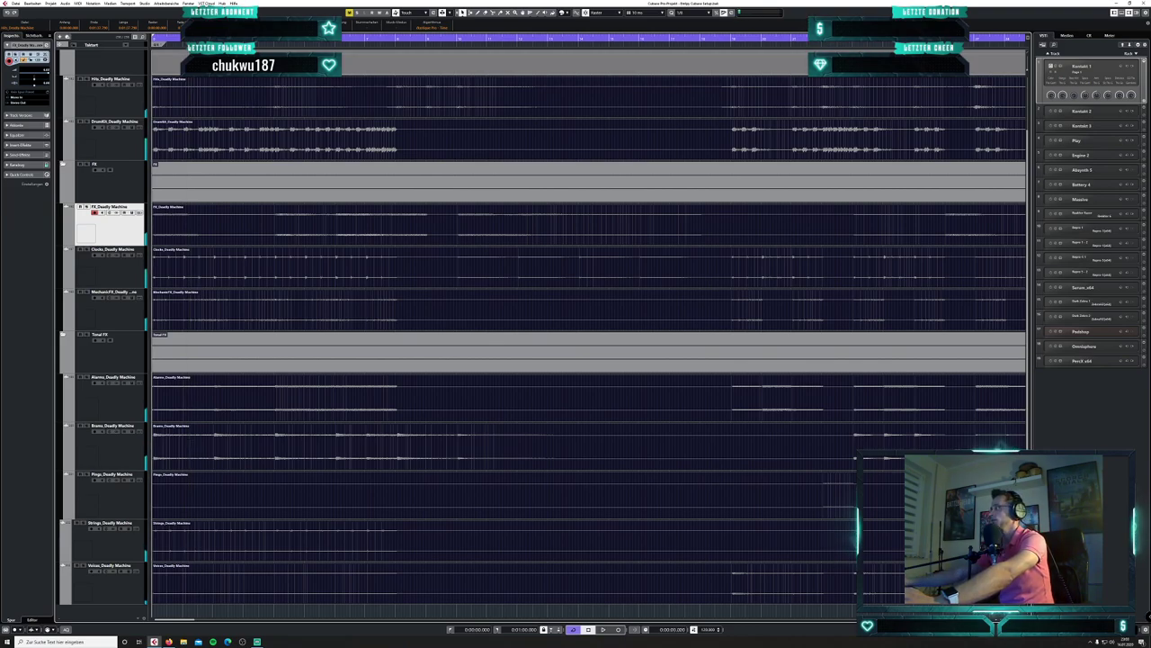
- Add a short fade-in at the start of all selected events, ending just before the first drum hit
{"action": "key", "text": "h"}
{"action": "key", "text": "h"}
{"action": "key", "text": "h"}
{"action": "key", "text": "h"}
{"action": "key", "text": "h"}
{"action": "key", "text": "h"}
{"action": "key", "text": "h"}
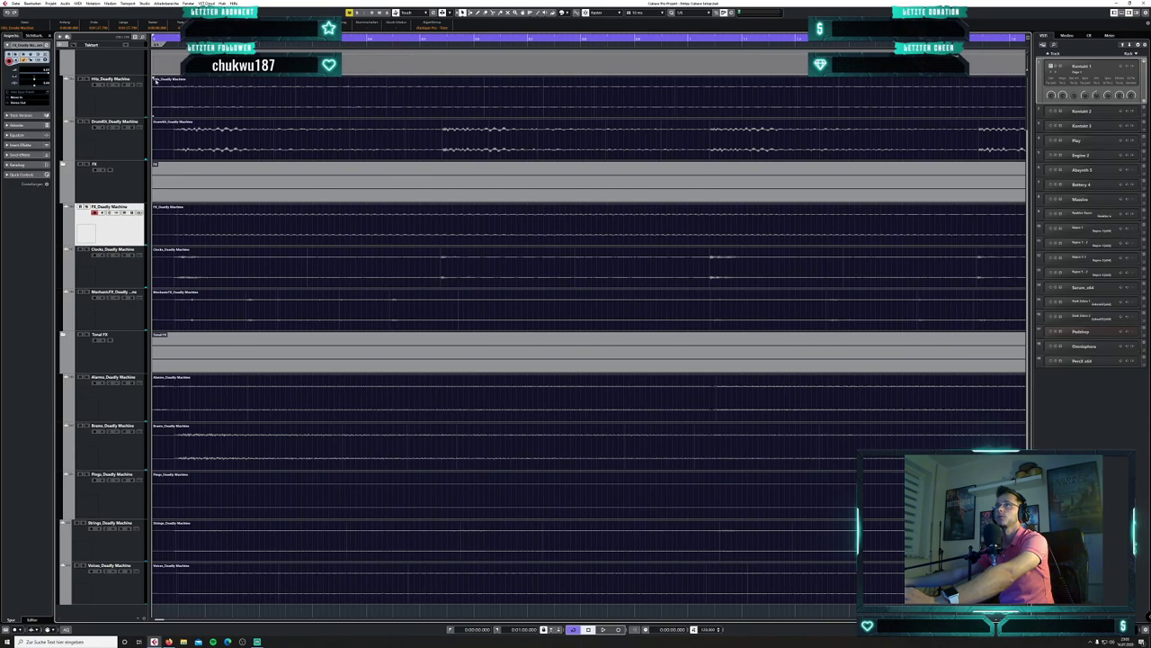
{"action": "left_click_drag", "start_coordinate": [155, 79], "coordinate": [175, 77]}
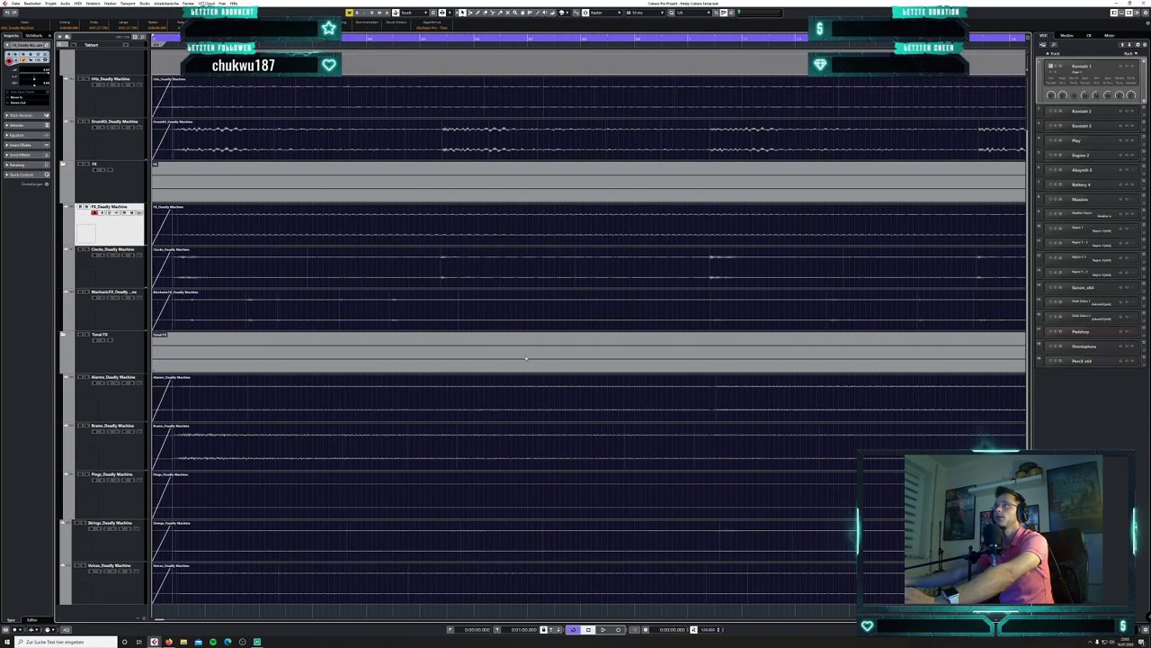
{"action": "key", "text": "g"}
{"action": "key", "text": "g"}
{"action": "key", "text": "g"}
{"action": "key", "text": "g"}
{"action": "key", "text": "g"}
{"action": "key", "text": "g"}
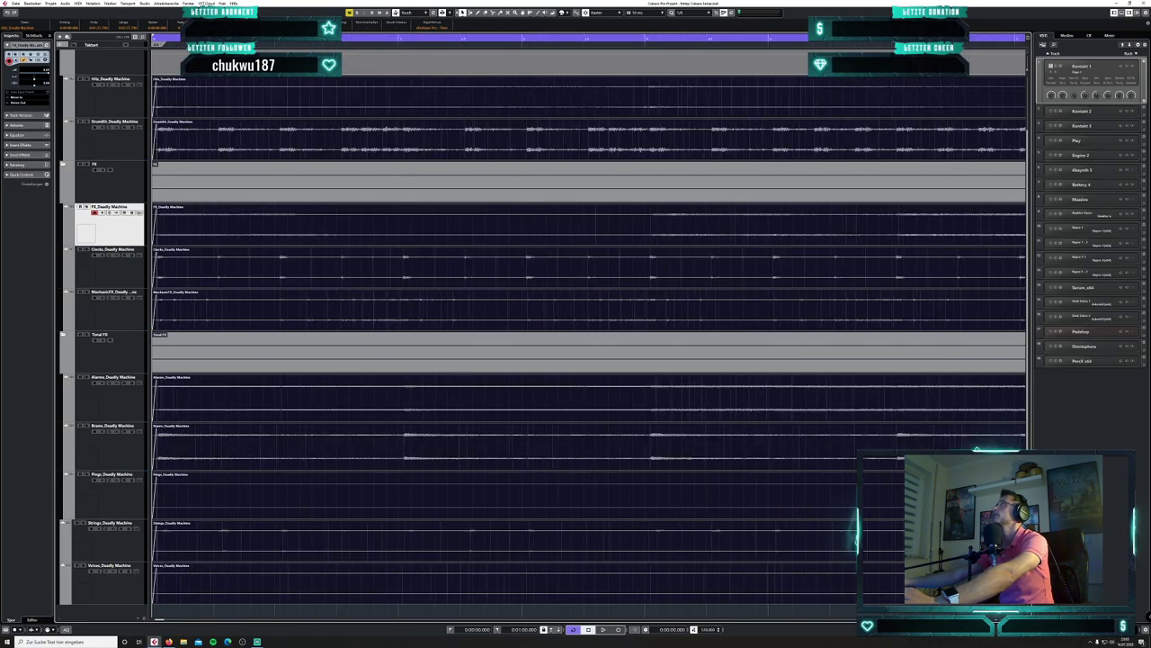
- Play the opening of the edit and switch the project time display to bars and beats
{"action": "key", "text": "space"}
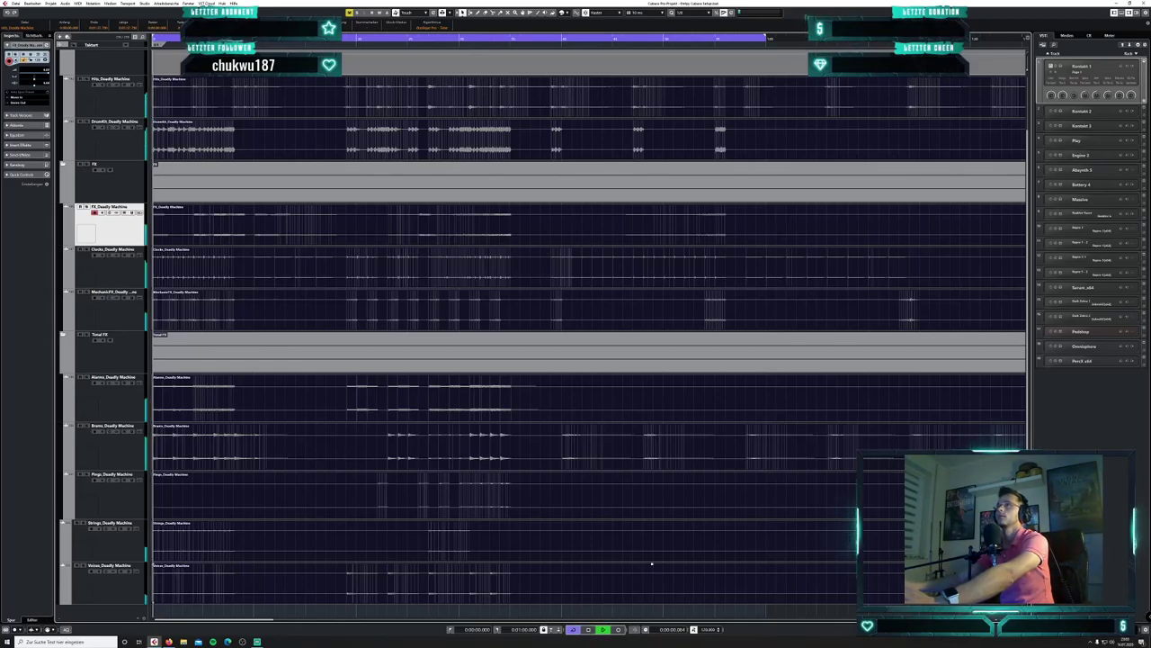
{"action": "key", "text": "space"}
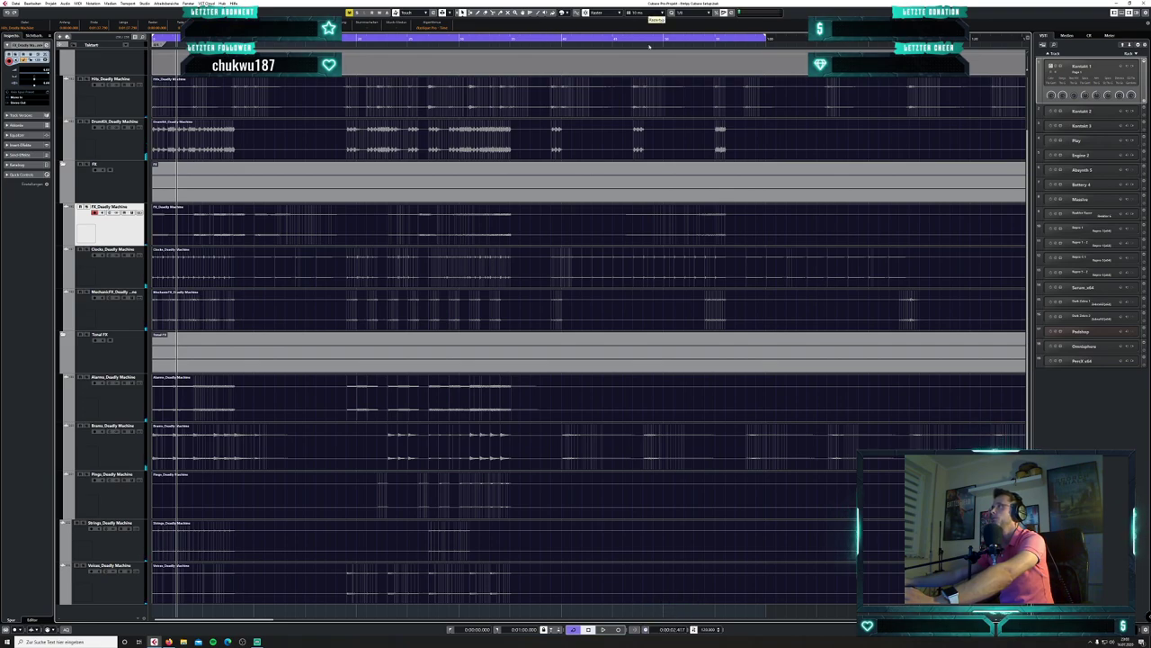
{"action": "left_click", "coordinate": [645, 630]}
{"action": "left_click", "coordinate": [660, 603]}
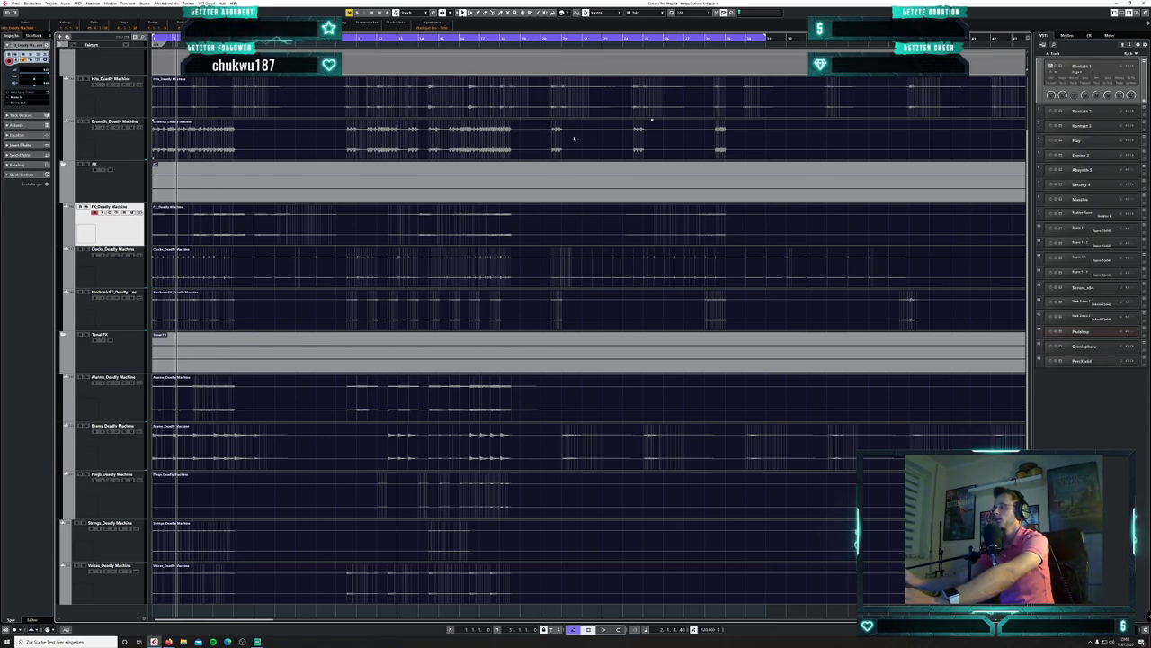
- Set the snap grid to the 1/8 quantize value, shift all selected events one eighth note later, and play the opening
{"action": "key", "text": "Home"}
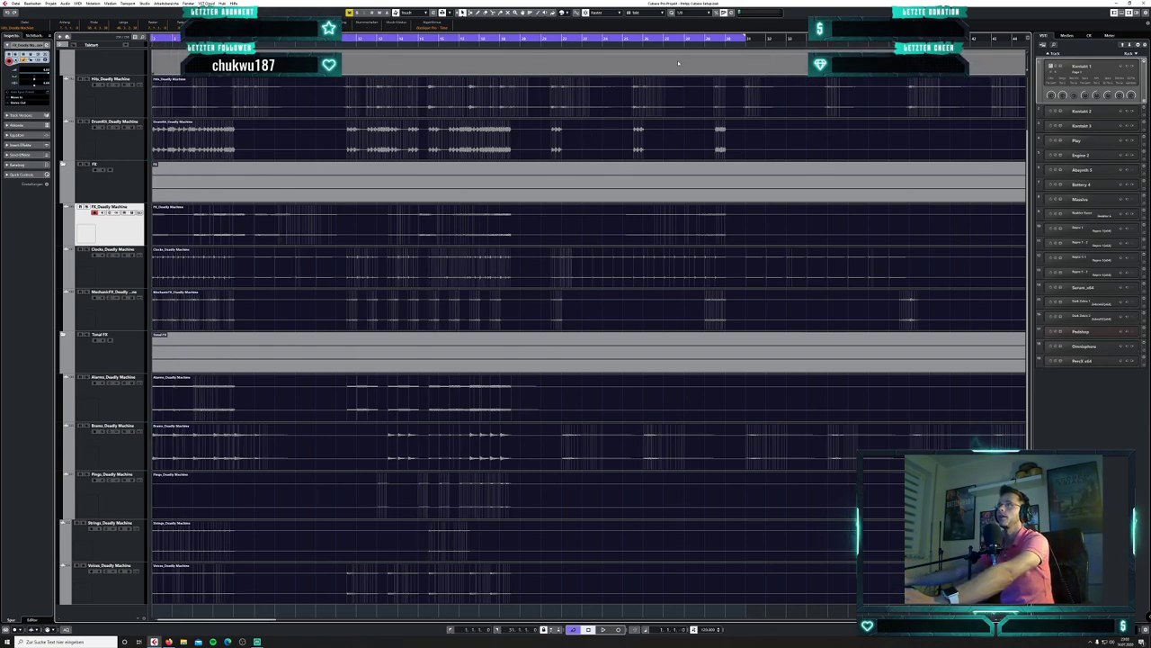
{"action": "left_click_drag", "start_coordinate": [222, 618], "coordinate": [219, 617]}
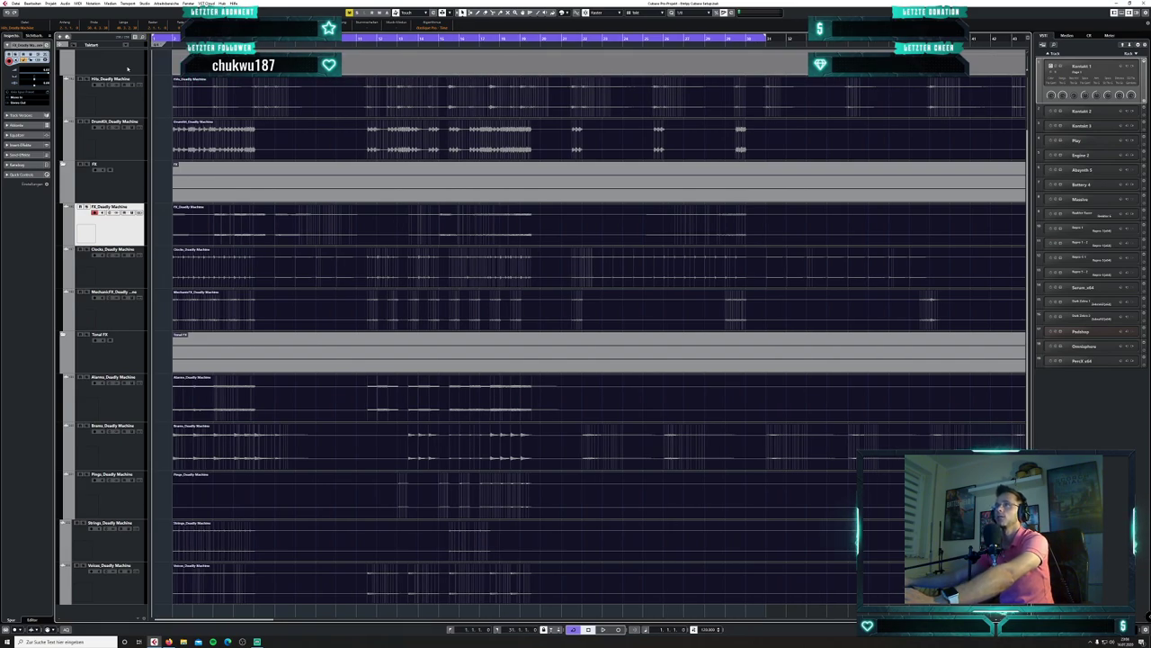
{"action": "key", "text": "ctrl+Left"}
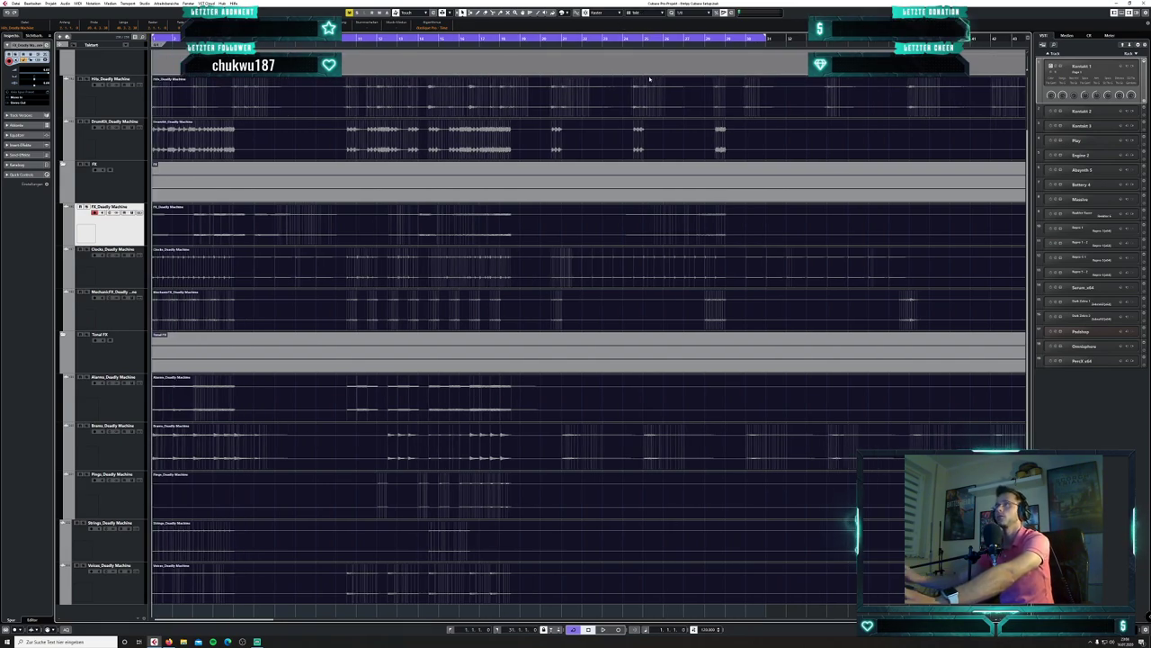
{"action": "left_click", "coordinate": [649, 13]}
{"action": "left_click", "coordinate": [654, 34]}
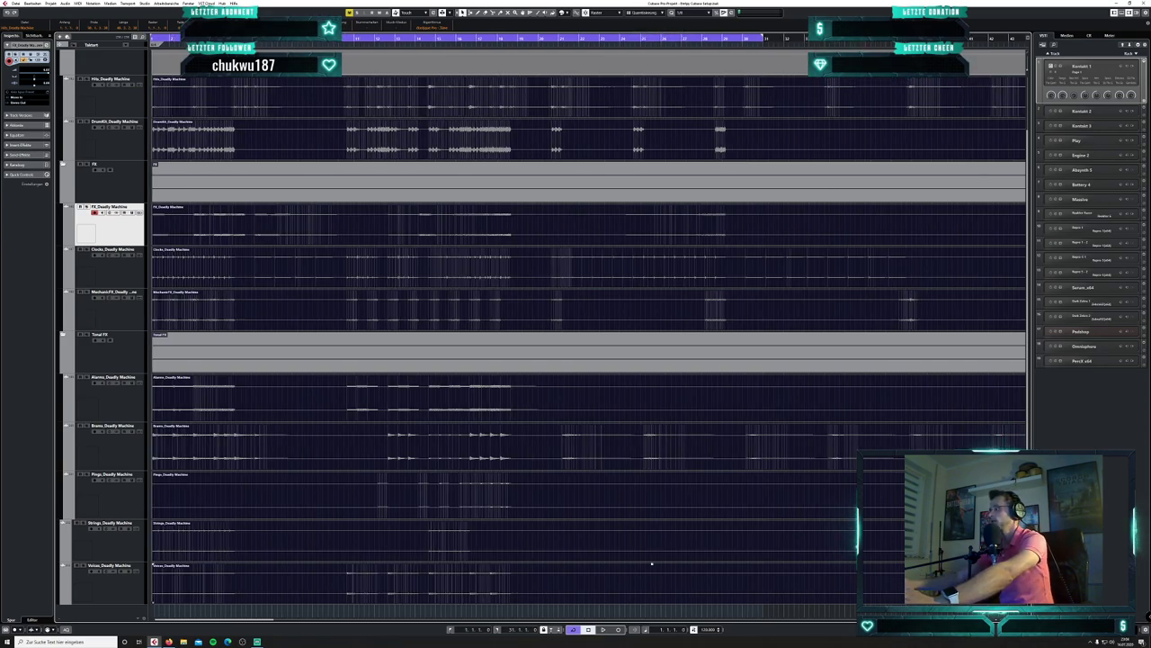
{"action": "scroll", "coordinate": [589, 333], "scroll_direction": "up", "scroll_amount": 4}
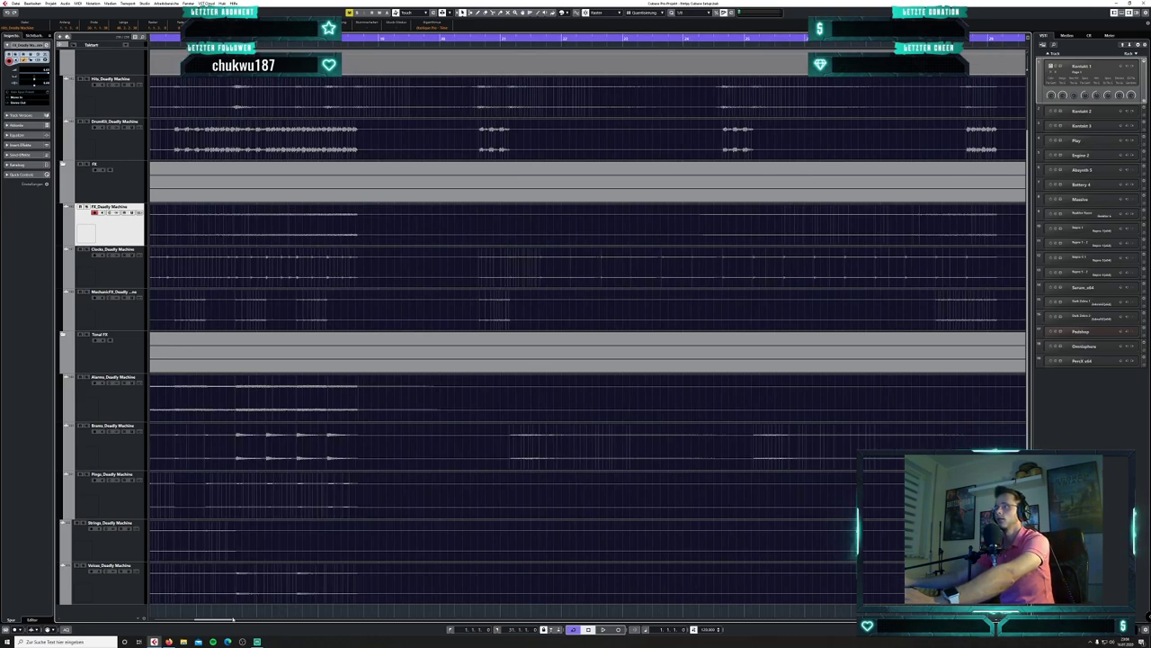
{"action": "left_click_drag", "start_coordinate": [233, 618], "coordinate": [163, 604]}
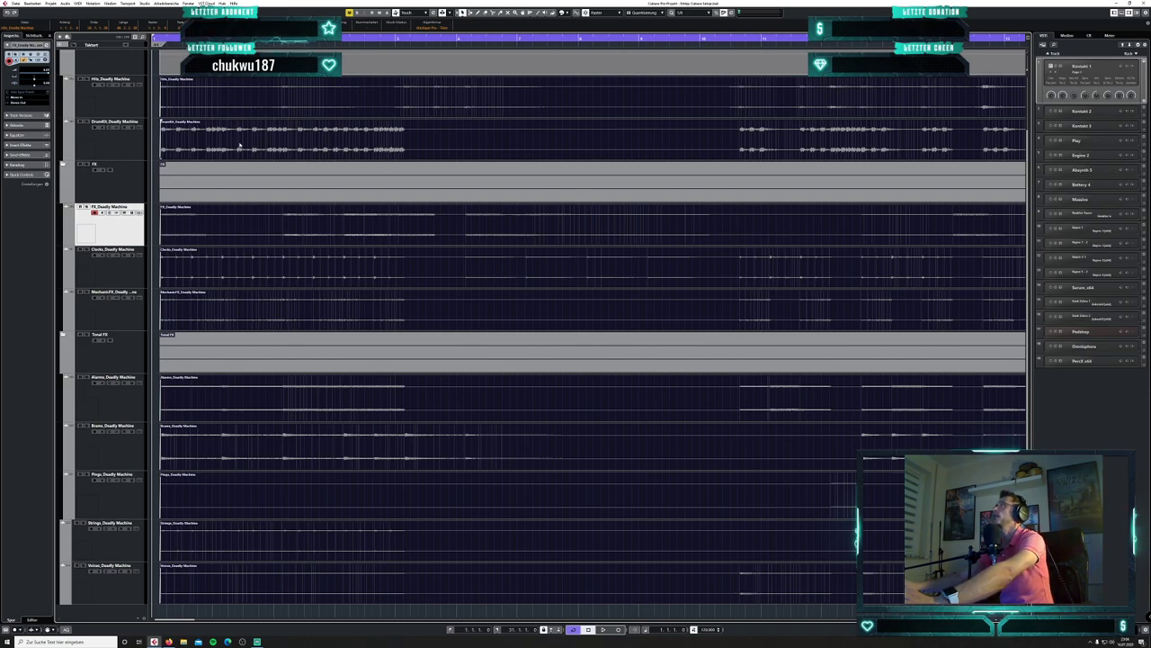
{"action": "key", "text": "space"}
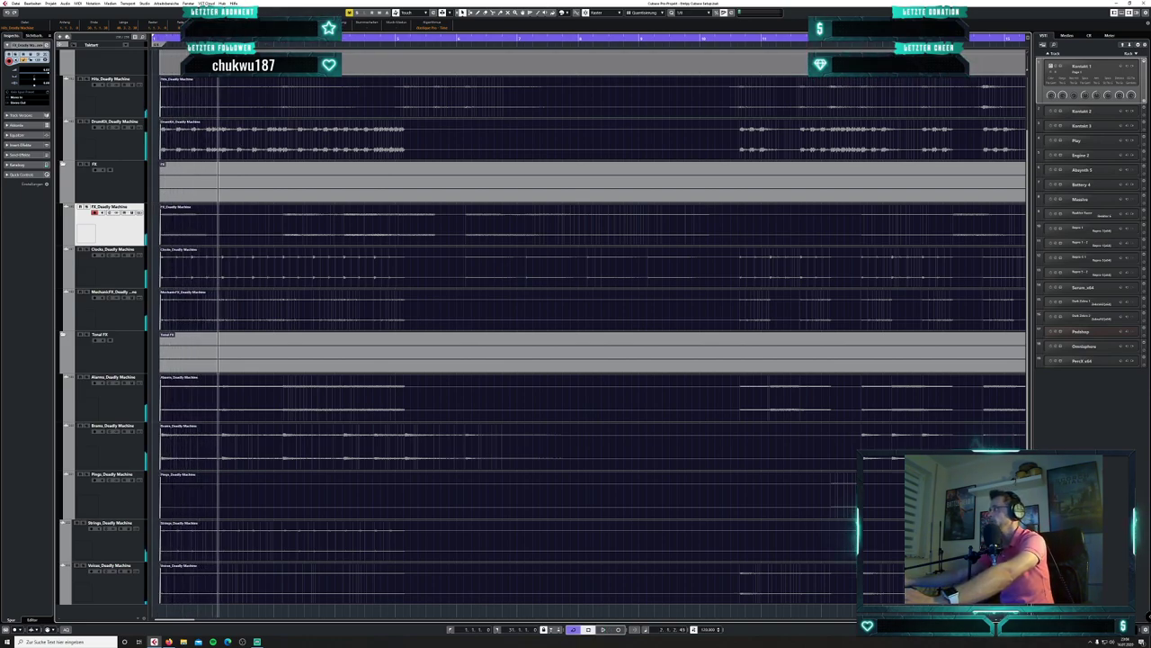
- Set the snap grid to bars and trim the ends of all selected events to the right locator at bar 31
{"action": "key", "text": "g"}
{"action": "key", "text": "g"}
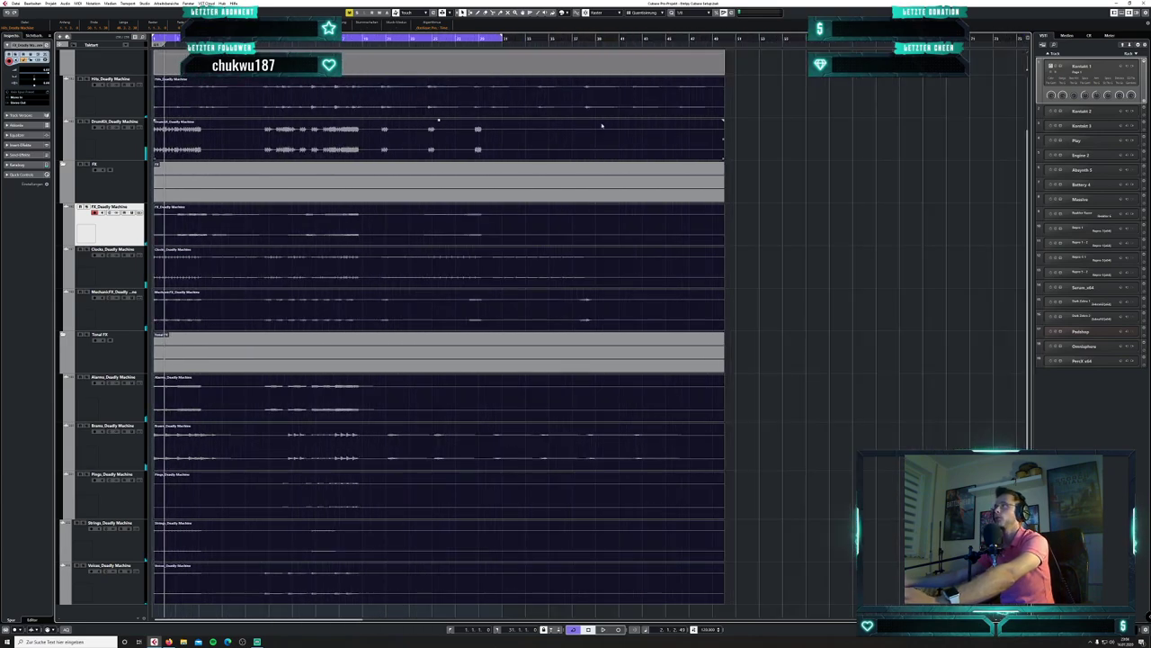
{"action": "left_click", "coordinate": [502, 43]}
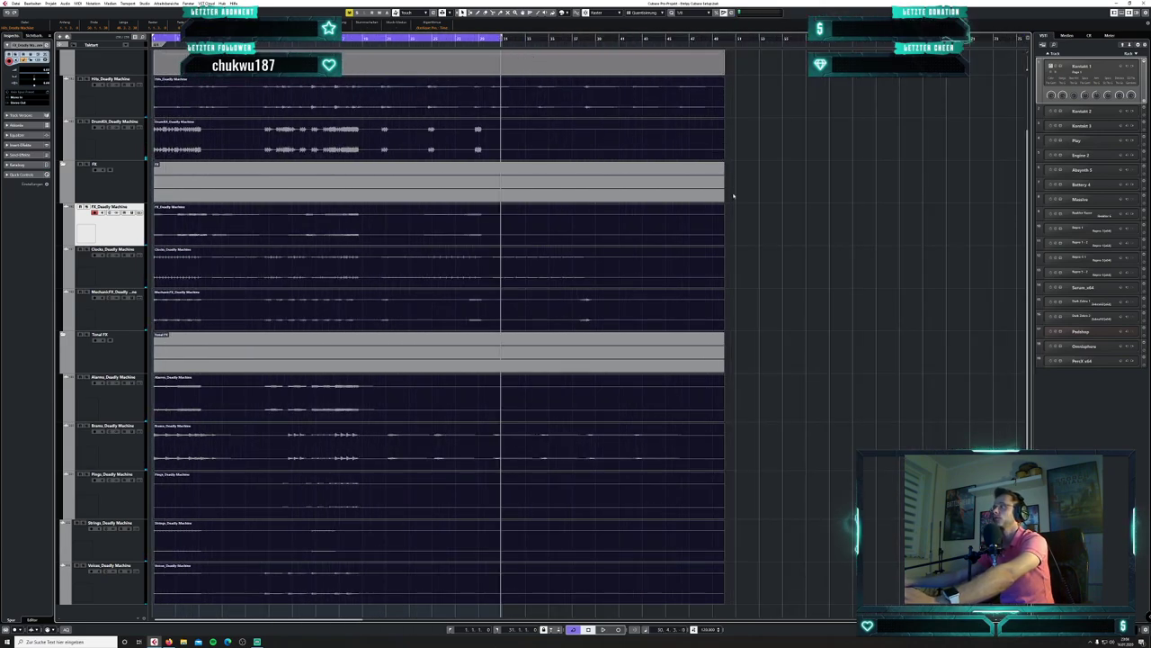
{"action": "left_click", "coordinate": [640, 13]}
{"action": "left_click", "coordinate": [646, 20]}
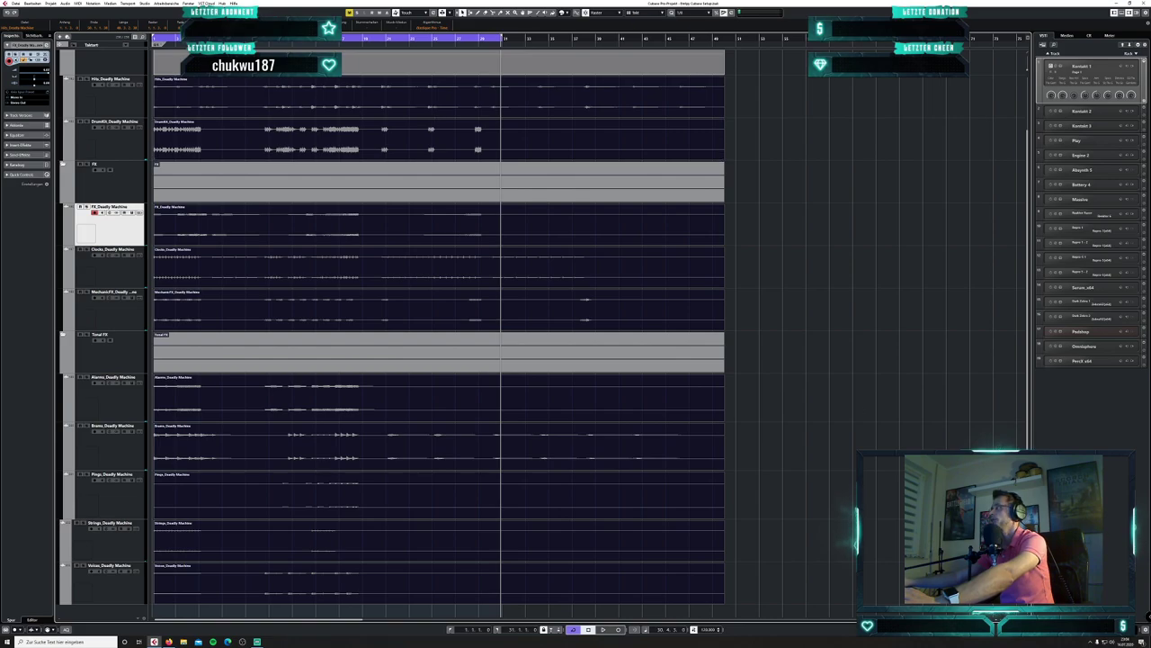
{"action": "key", "text": "h"}
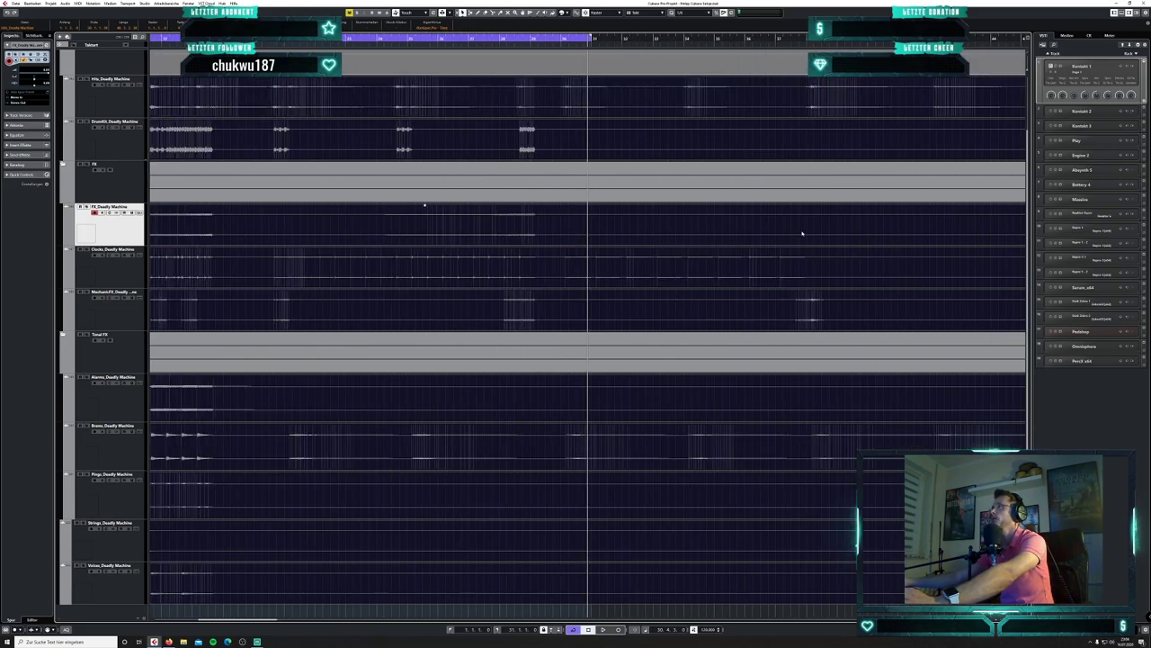
{"action": "key", "text": "g"}
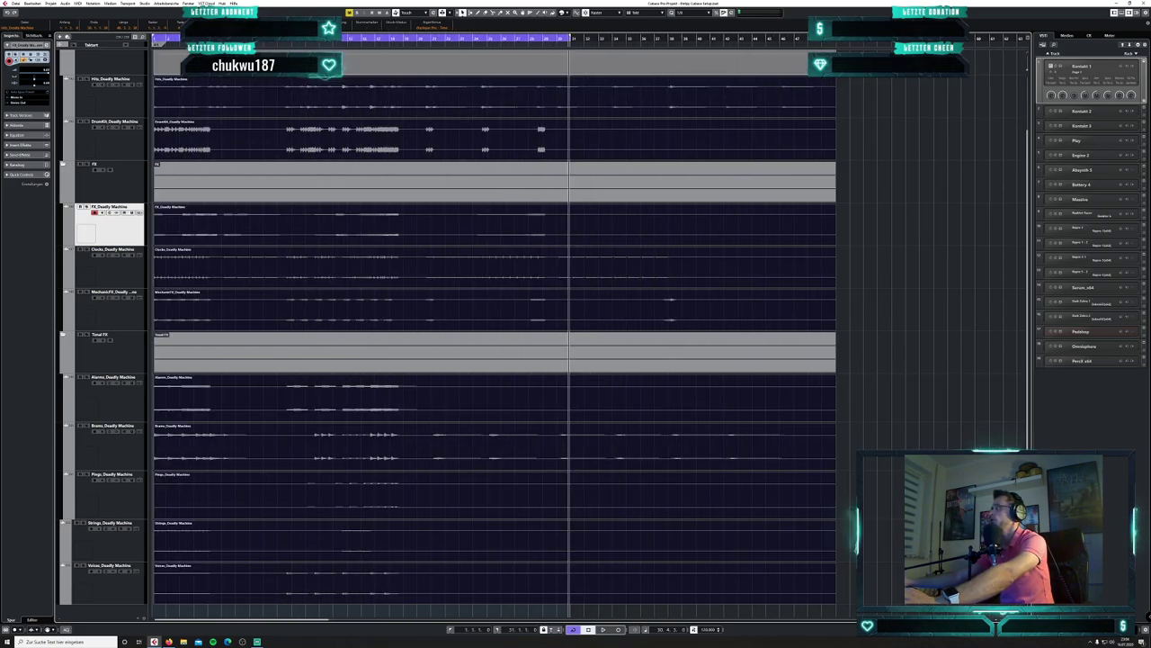
{"action": "left_click_drag", "start_coordinate": [835, 115], "coordinate": [570, 101]}
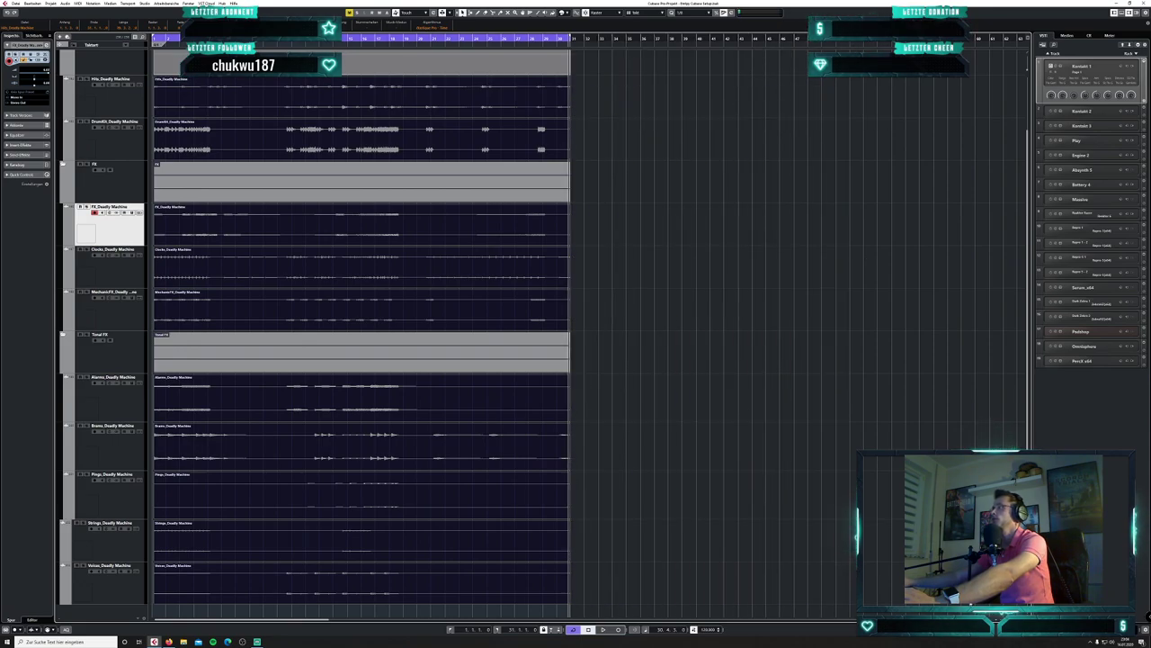
- Deselect everything, enlarge the tracks, and add a fade-out to the Hits event from its last hit to bar 31
{"action": "key", "text": "h"}
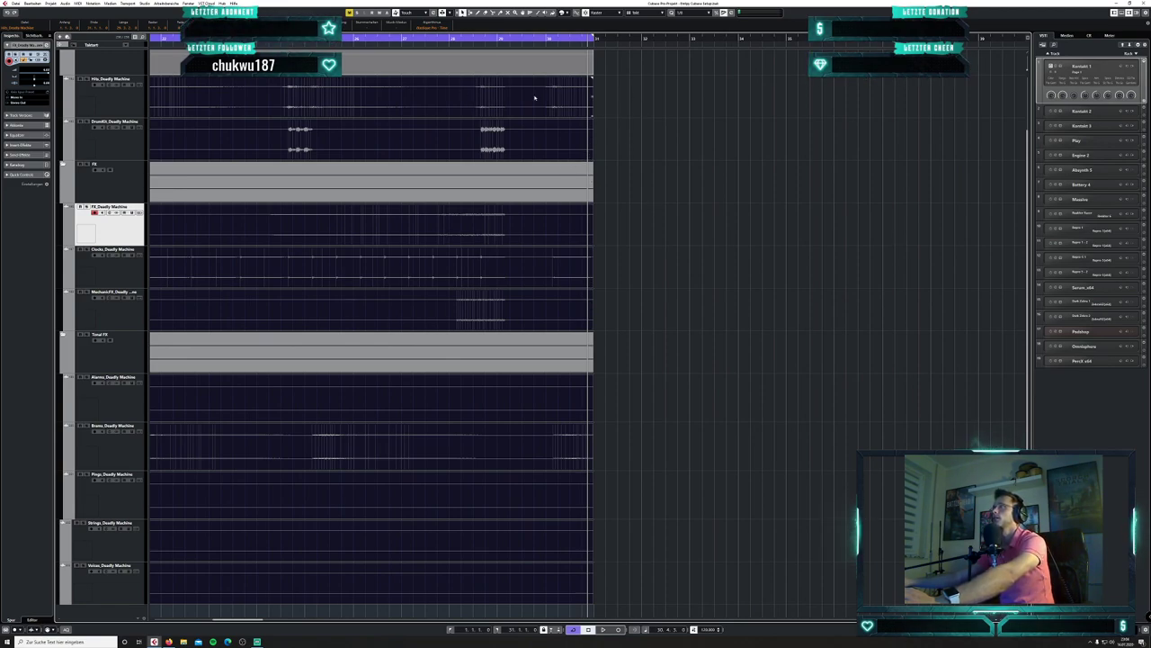
{"action": "left_click", "coordinate": [630, 102]}
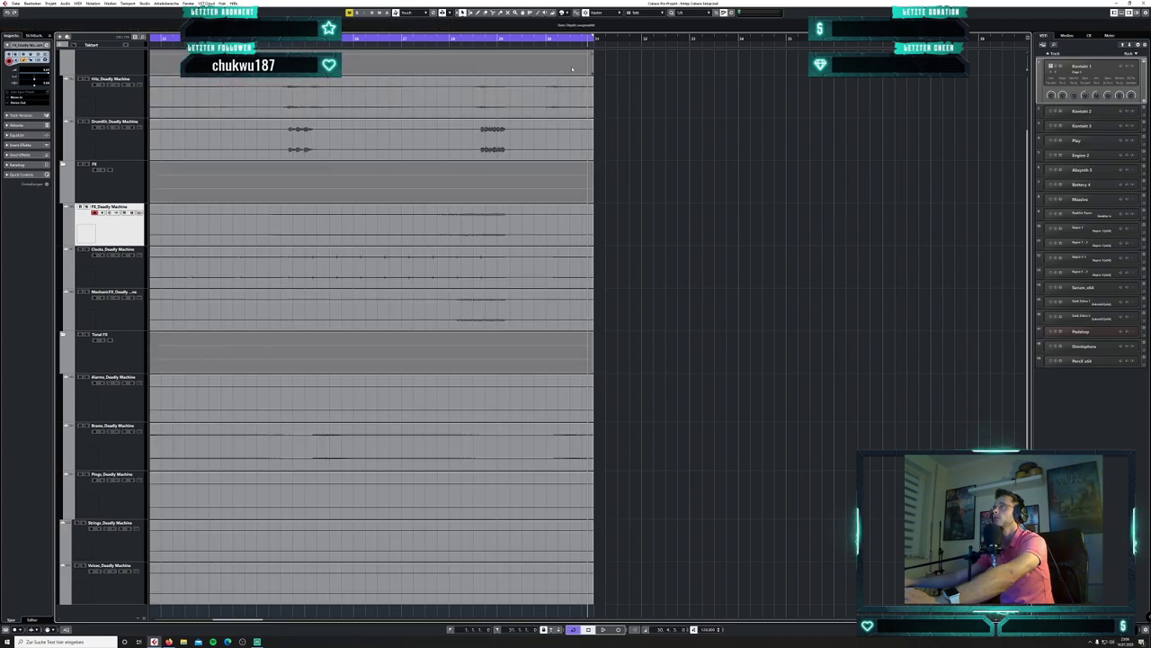
{"action": "key", "text": "shift+h"}
{"action": "key", "text": "shift+h"}
{"action": "key", "text": "shift+h"}
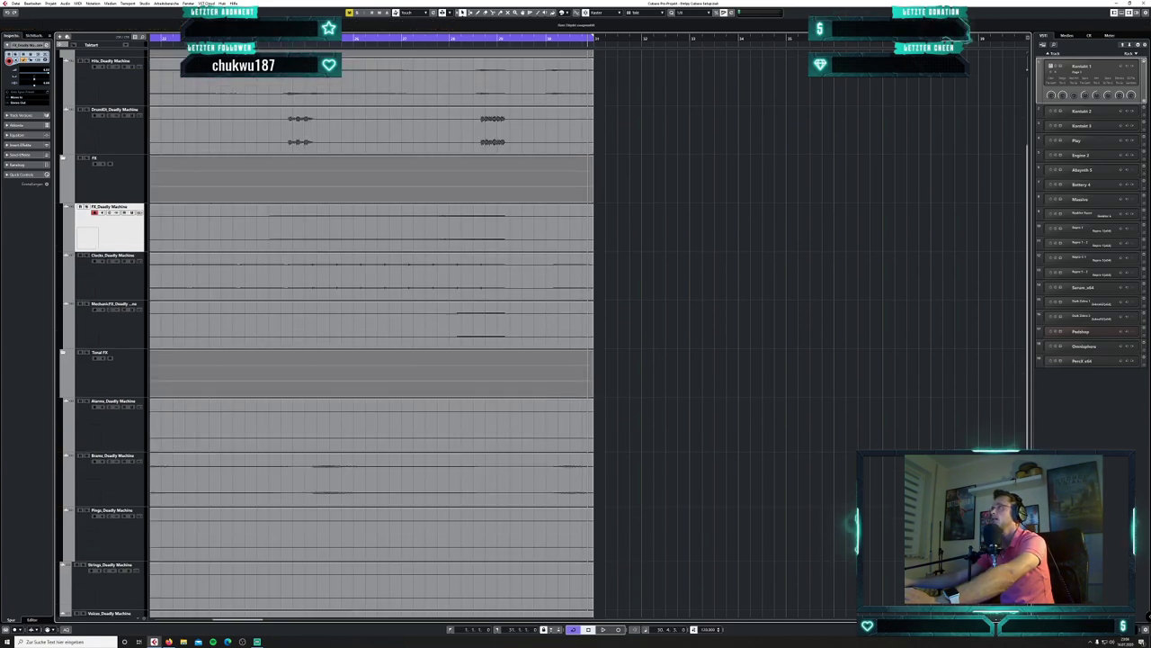
{"action": "scroll", "coordinate": [782, 434], "scroll_direction": "up", "scroll_amount": 3}
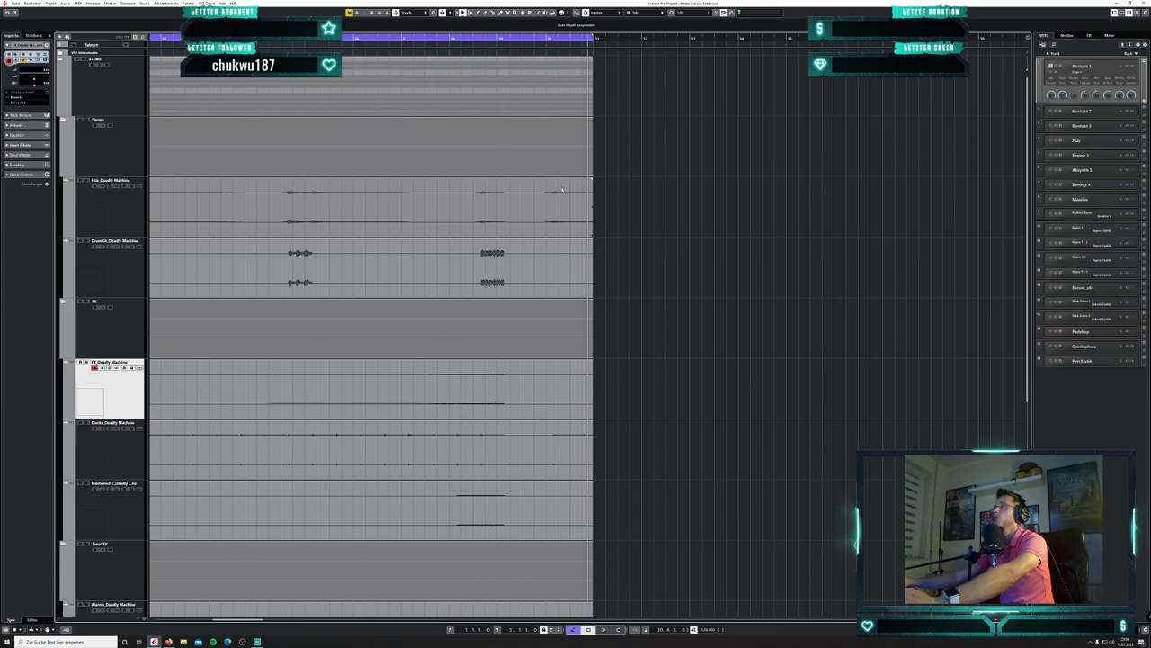
{"action": "left_click_drag", "start_coordinate": [591, 178], "coordinate": [554, 179]}
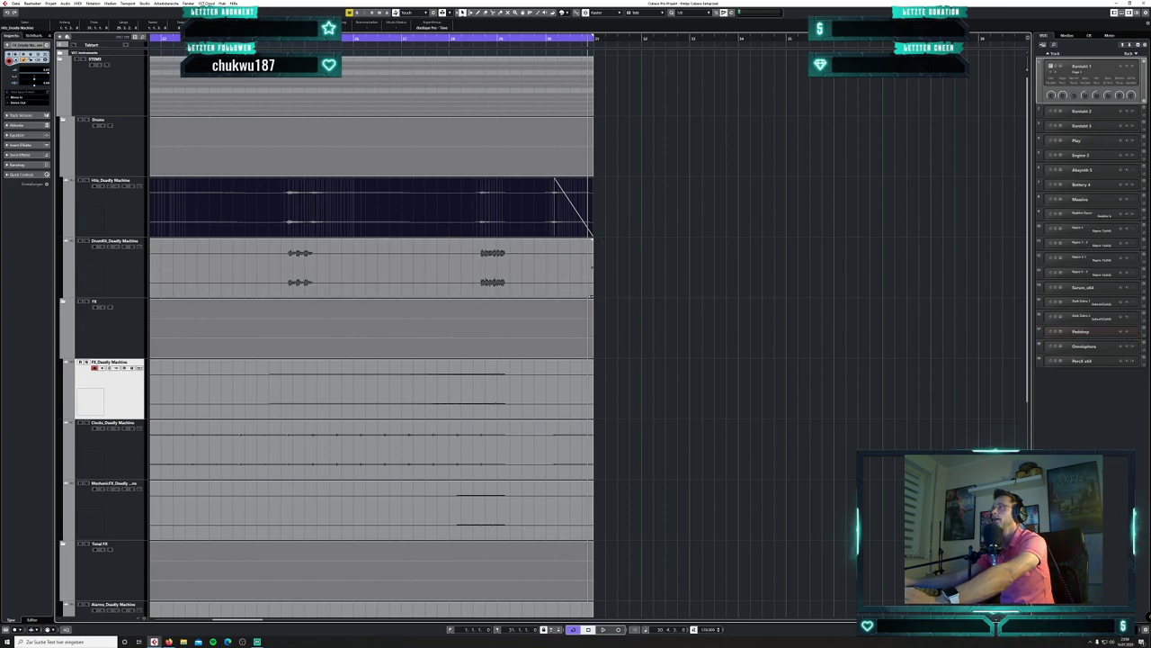
- Set the snap grid to follow quantize with a value of 1/32
{"action": "left_click", "coordinate": [585, 292]}
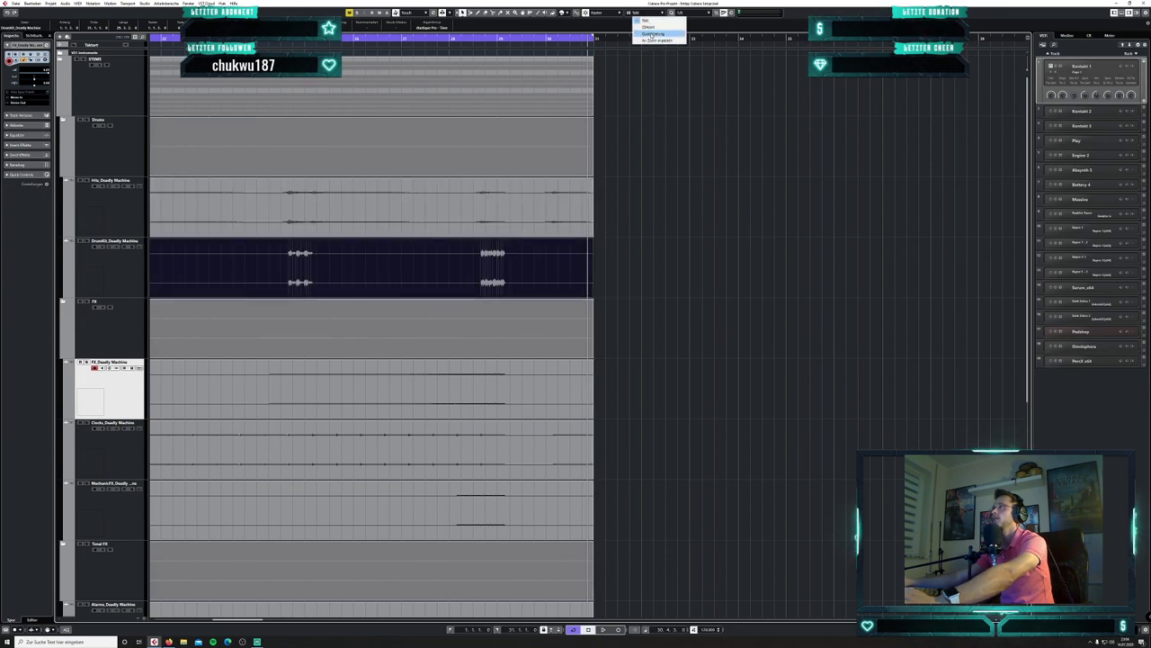
{"action": "left_click", "coordinate": [689, 14]}
{"action": "left_click", "coordinate": [695, 56]}
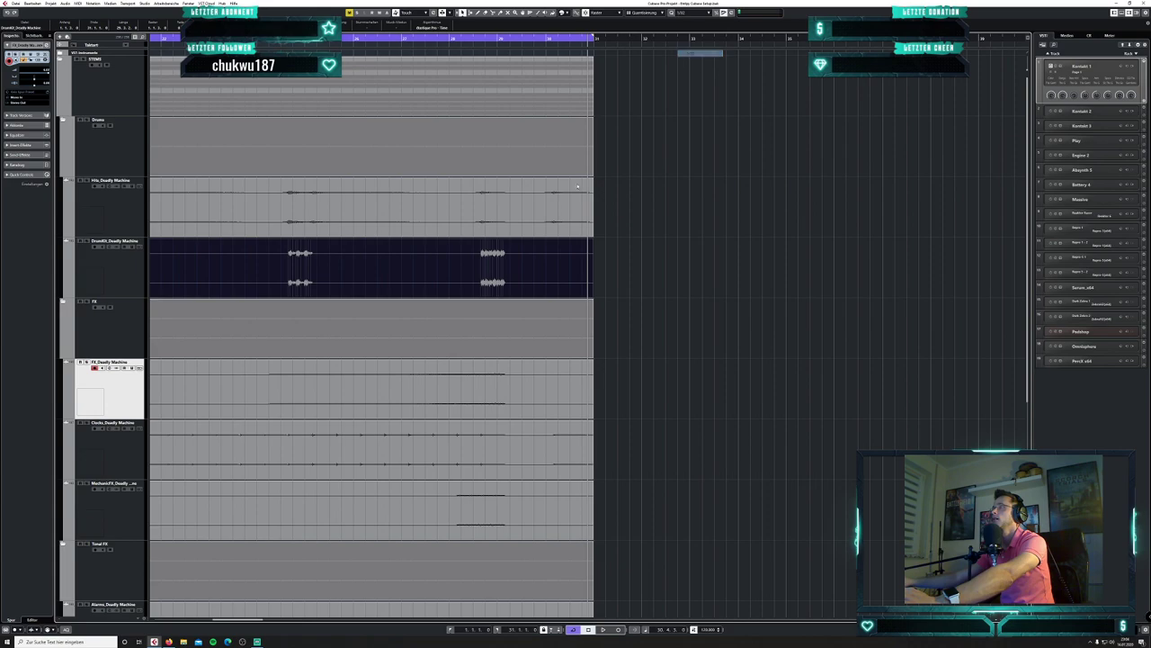
- Select all events except the Hits track and its parent folders, and trim their ends to the start of the Hits fade-out
{"action": "key", "text": "ctrl+a"}
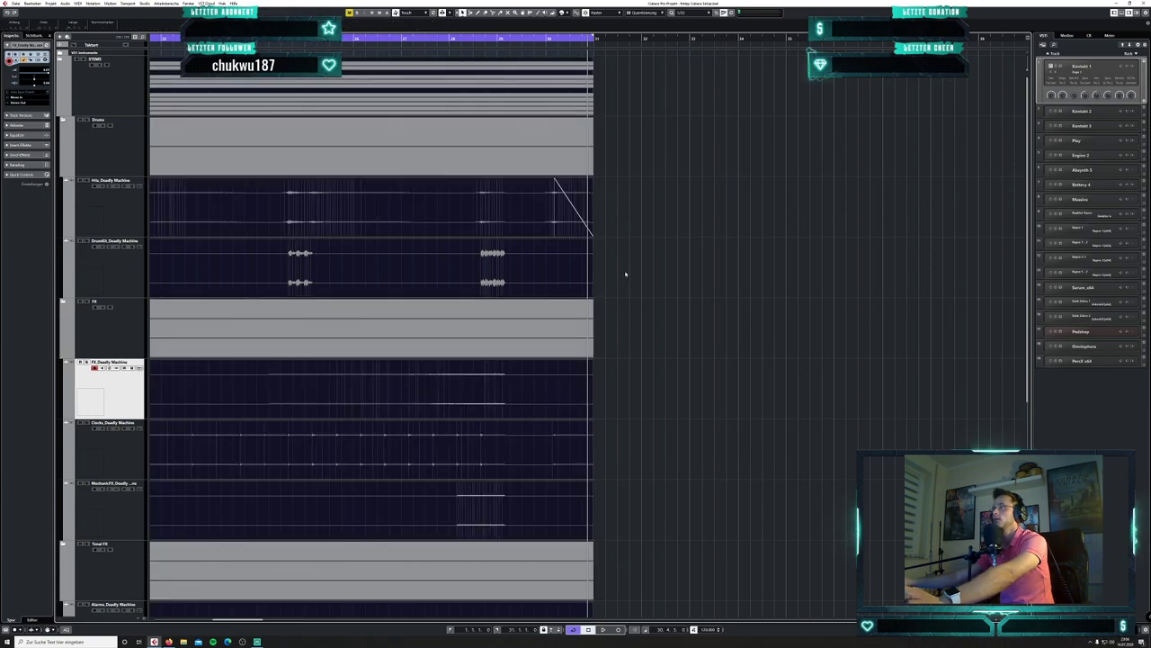
{"action": "left_click", "coordinate": [576, 99], "text": "shift"}
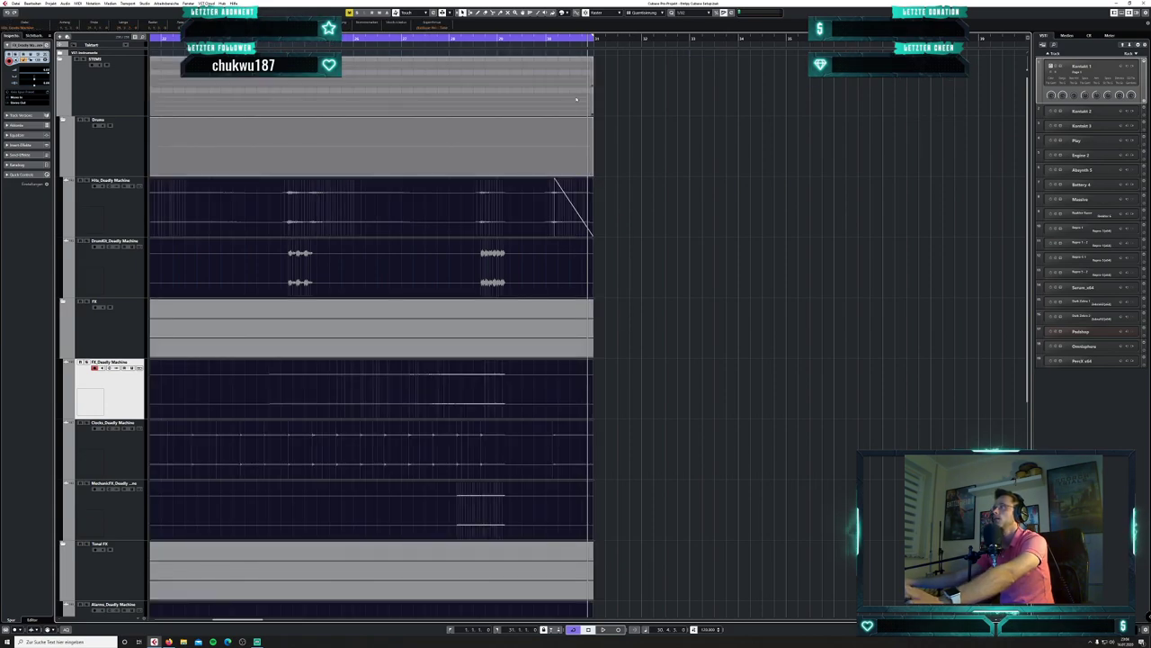
{"action": "left_click", "coordinate": [581, 209], "text": "shift"}
{"action": "left_click_drag", "start_coordinate": [592, 297], "coordinate": [554, 295]}
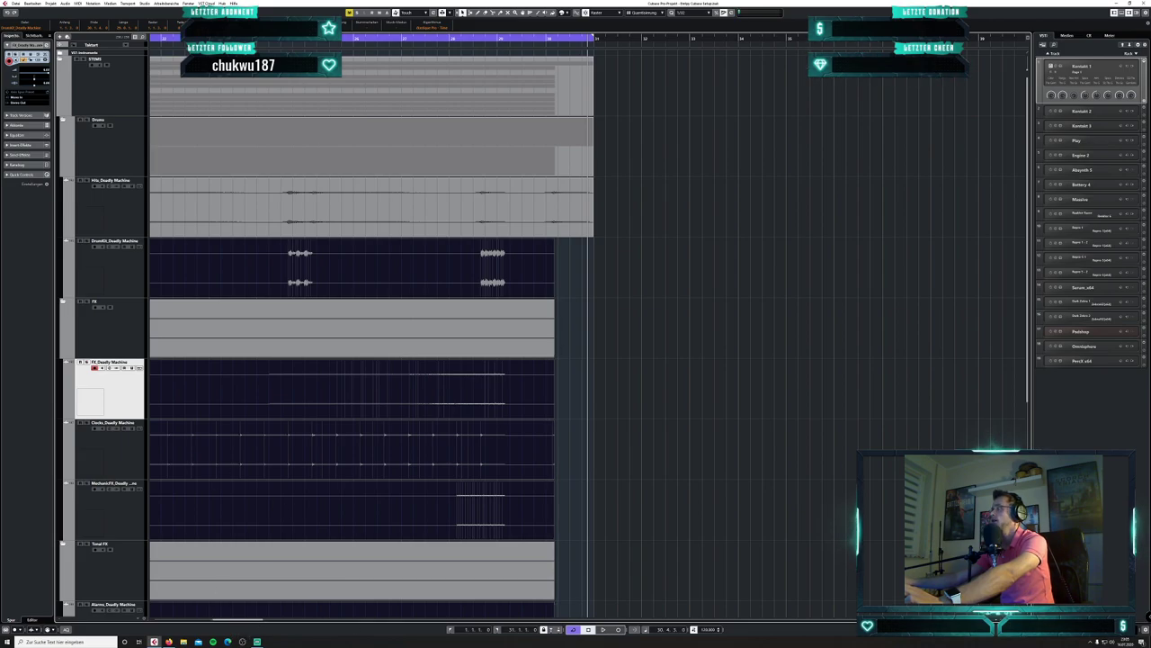
- Turn off the cycle and place the cursor just before the end of the trimmed events
{"action": "key", "text": "g"}
{"action": "key", "text": "g"}
{"action": "key", "text": "g"}
{"action": "key", "text": "g"}
{"action": "key", "text": "g"}
{"action": "key", "text": "g"}
{"action": "key", "text": "g"}
{"action": "key", "text": "g"}
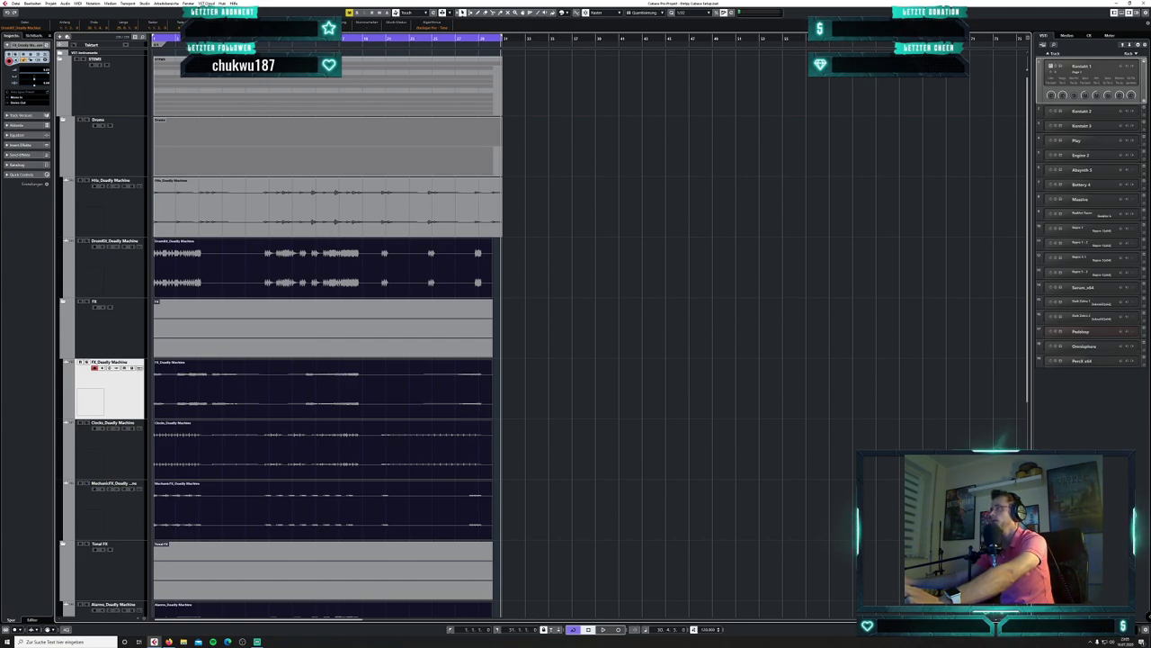
{"action": "key", "text": "h"}
{"action": "key", "text": "h"}
{"action": "key", "text": "h"}
{"action": "key", "text": "h"}
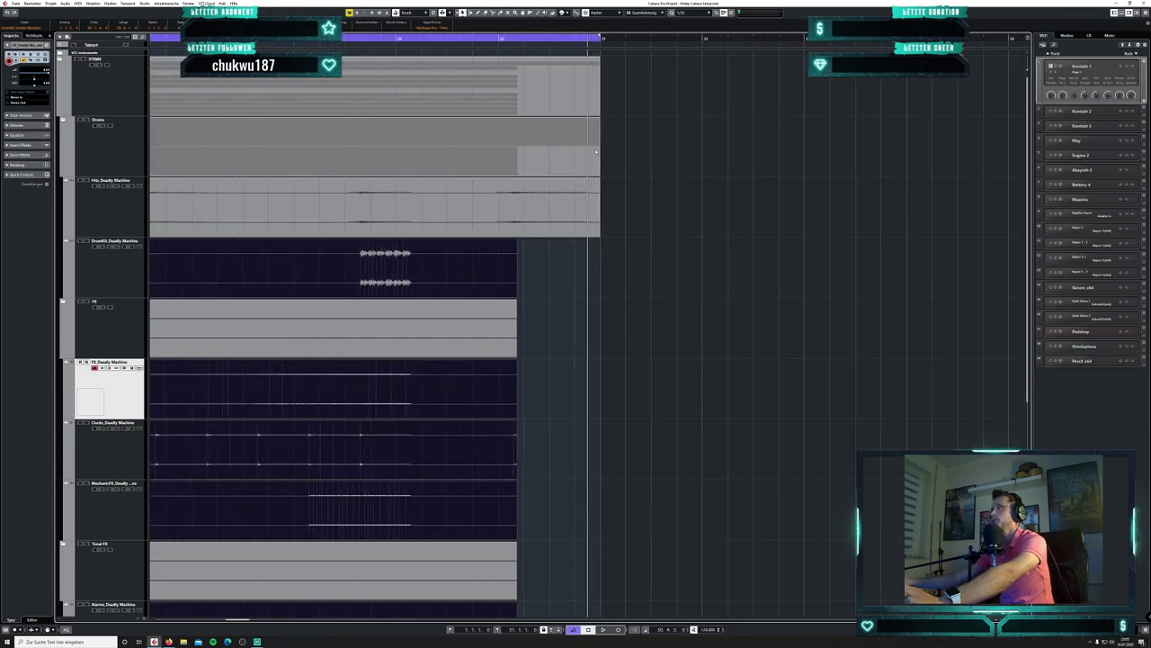
{"action": "left_click", "coordinate": [515, 38]}
{"action": "left_click", "coordinate": [514, 40]}
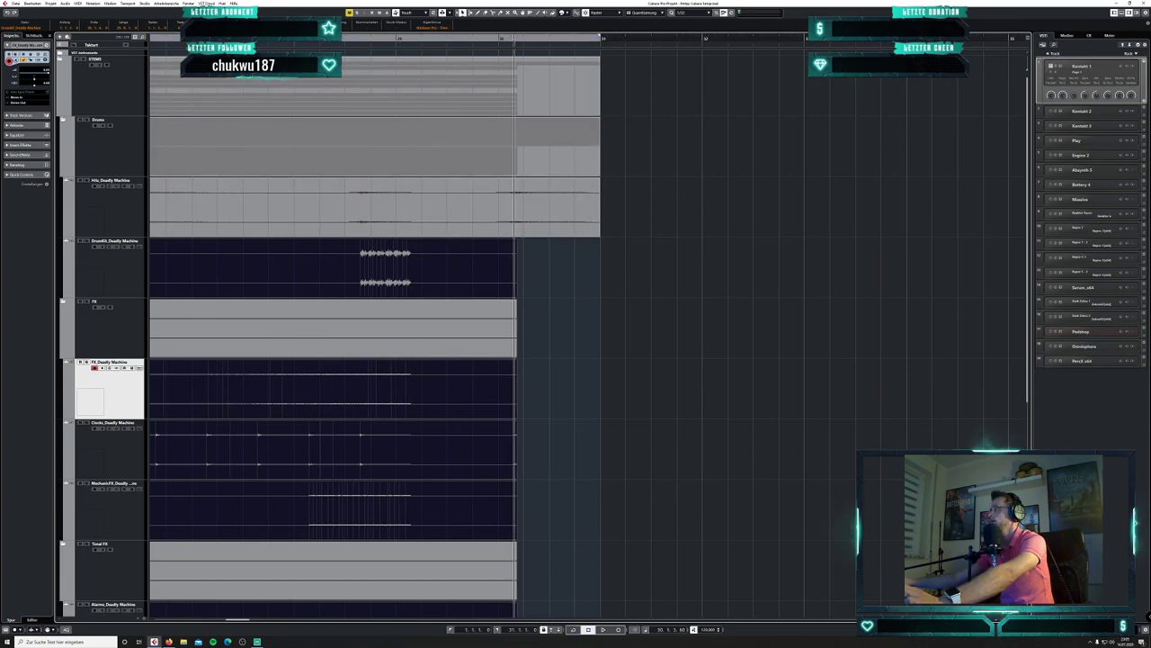
- Add a very short fade-out at the end of all selected trimmed events
{"action": "key", "text": "h"}
{"action": "key", "text": "h"}
{"action": "key", "text": "h"}
{"action": "key", "text": "h"}
{"action": "key", "text": "h"}
{"action": "left_click_drag", "start_coordinate": [614, 238], "coordinate": [605, 240]}
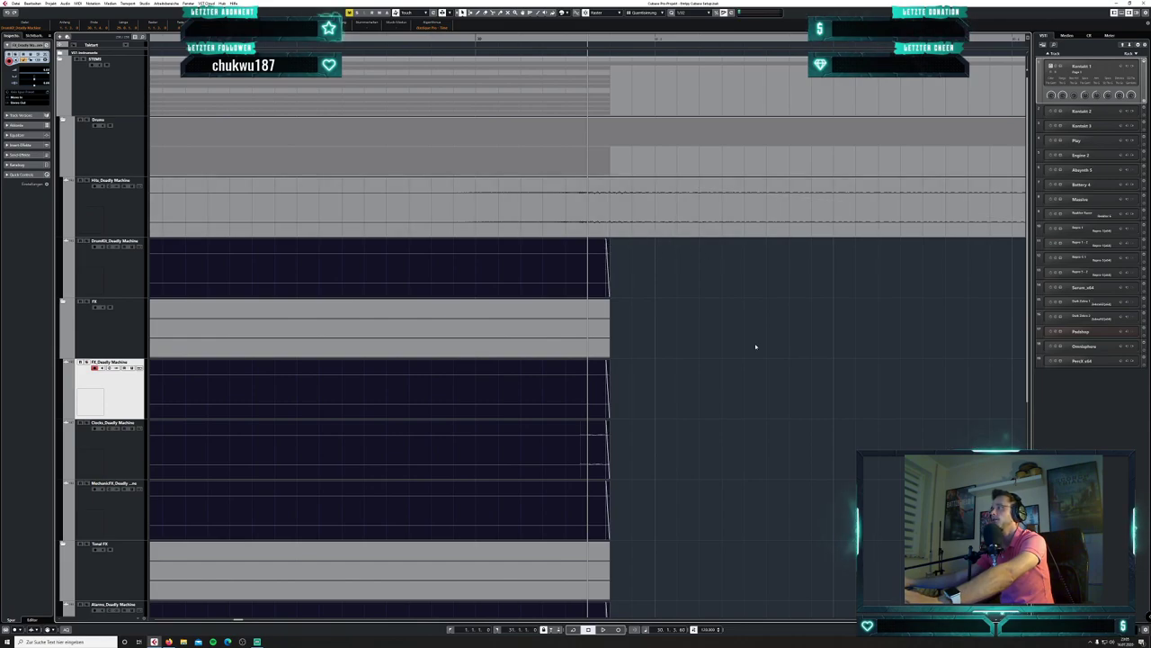
- Play the ending from before the last drum kit section through the Hits fade-out to check the cut
{"action": "key", "text": "g"}
{"action": "key", "text": "g"}
{"action": "key", "text": "g"}
{"action": "key", "text": "g"}
{"action": "key", "text": "g"}
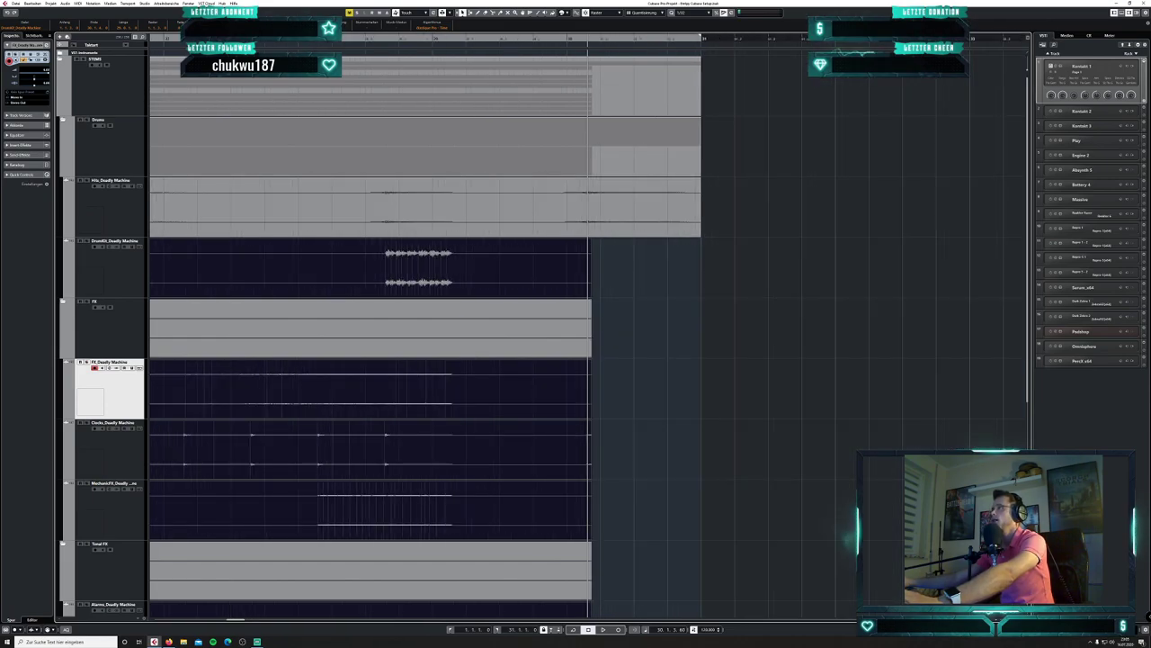
{"action": "left_click", "coordinate": [495, 40]}
{"action": "left_click", "coordinate": [362, 39]}
{"action": "key", "text": "space"}
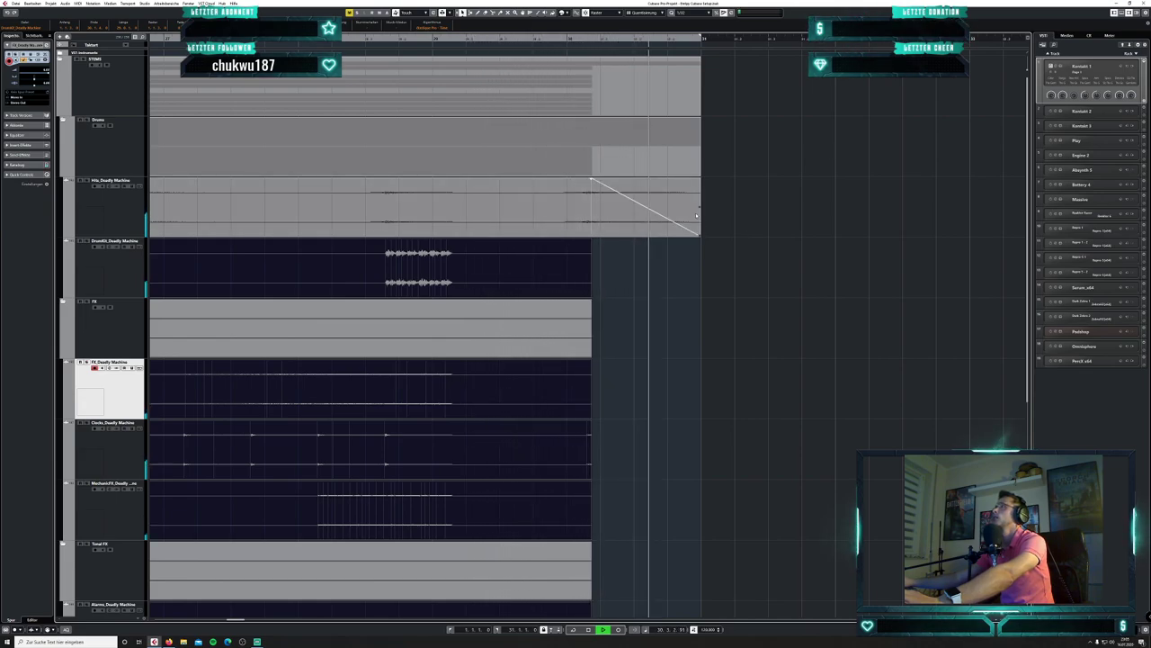
{"action": "key", "text": "space"}
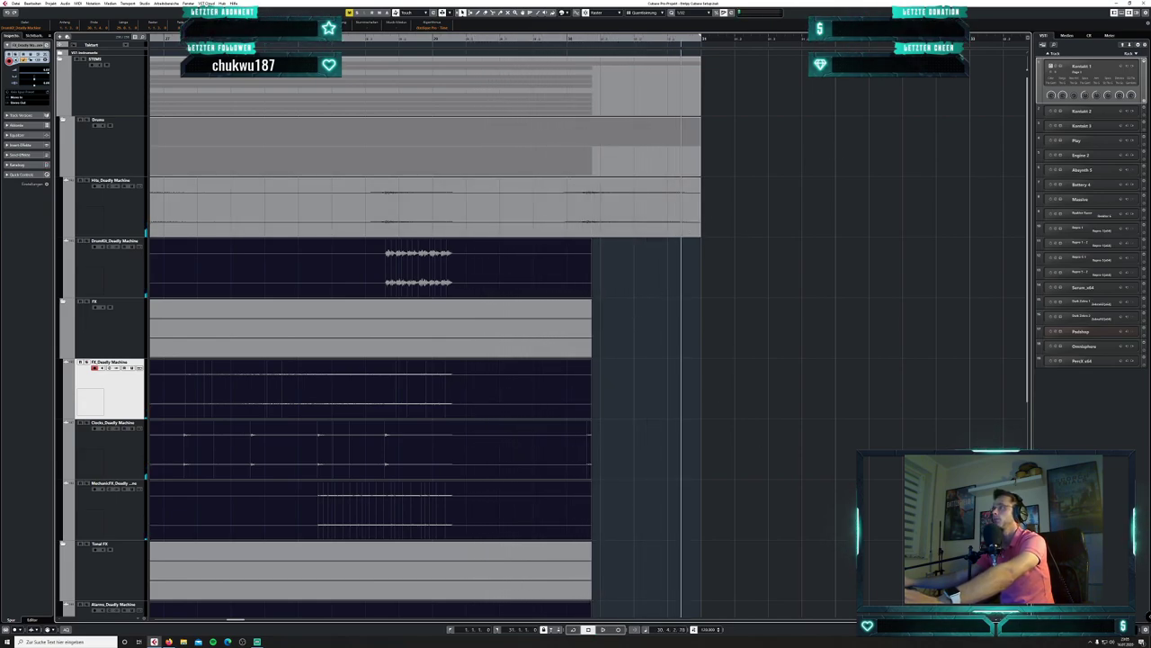
{"action": "left_click_drag", "start_coordinate": [240, 618], "coordinate": [153, 618]}
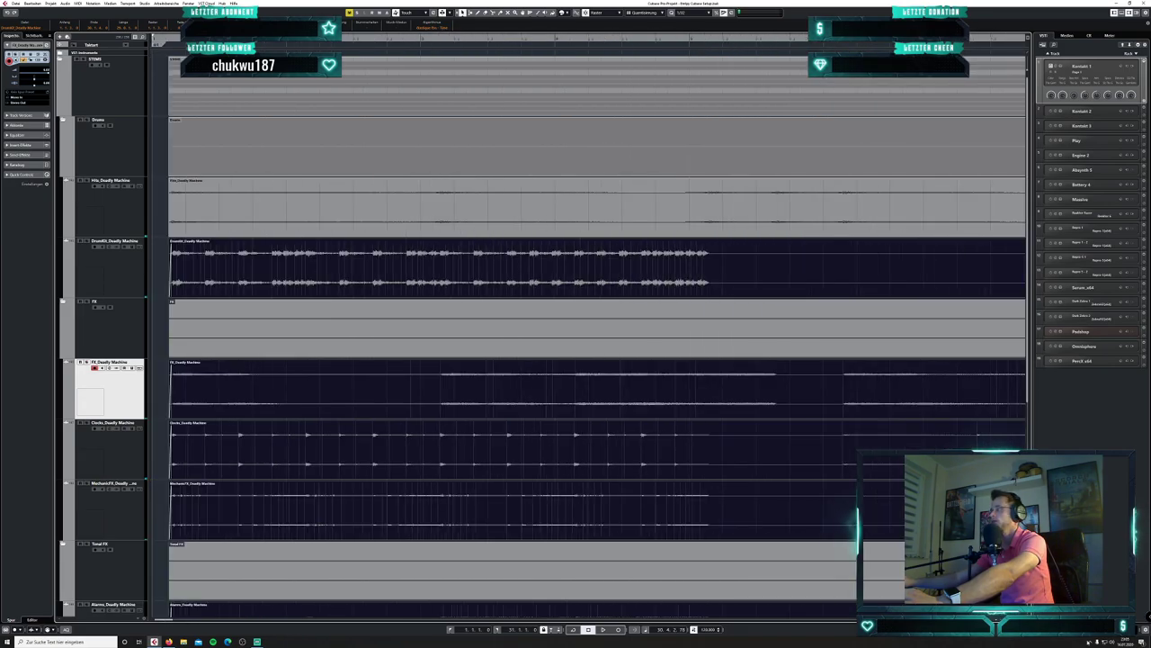
{"action": "key", "text": "g"}
{"action": "key", "text": "g"}
{"action": "key", "text": "g"}
{"action": "key", "text": "g"}
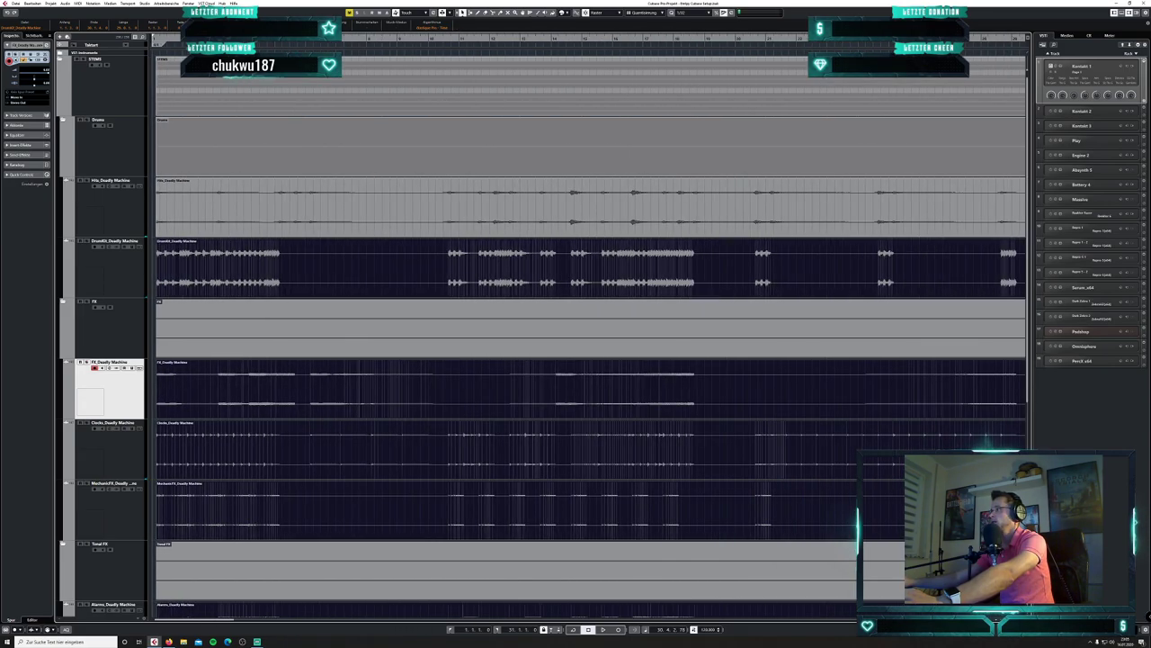
- Switch the time display to seconds and set the cycle's right locator to 15 seconds
{"action": "key", "text": "shift+g"}
{"action": "key", "text": "shift+g"}
{"action": "key", "text": "shift+g"}
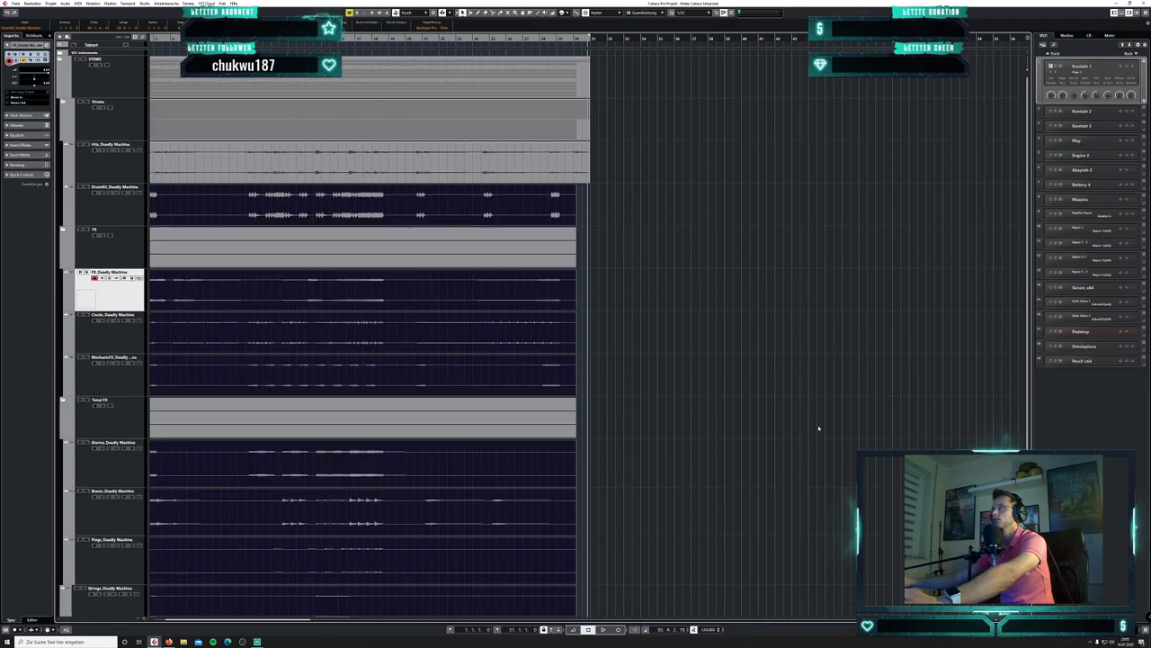
{"action": "key", "text": "shift+g"}
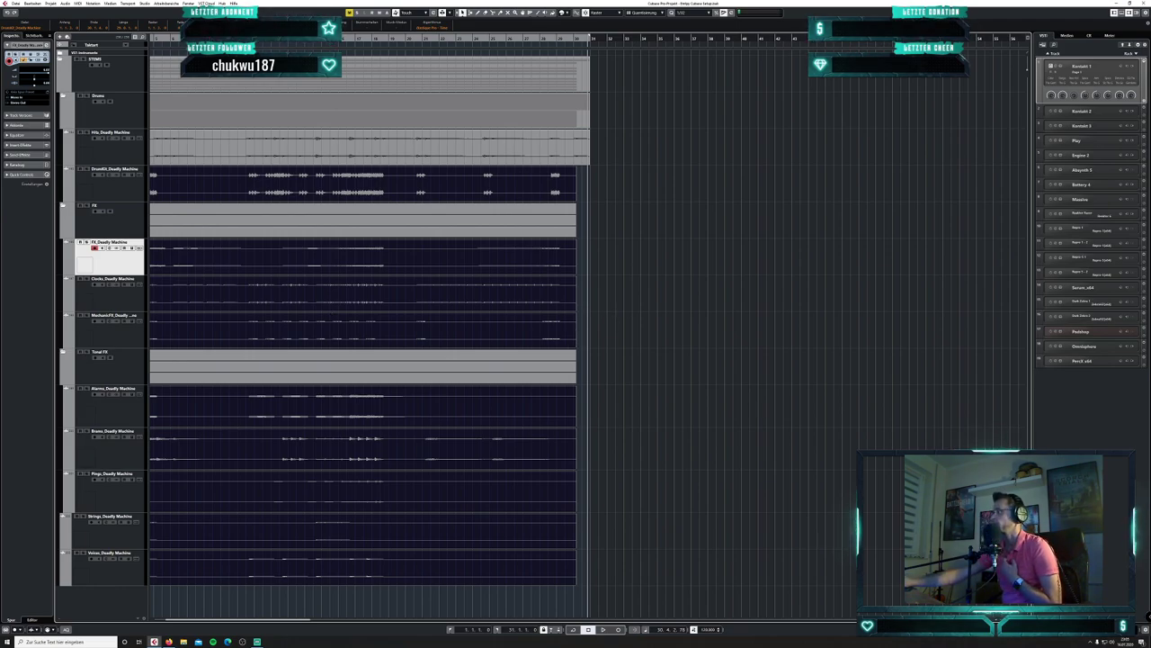
{"action": "key", "text": "h"}
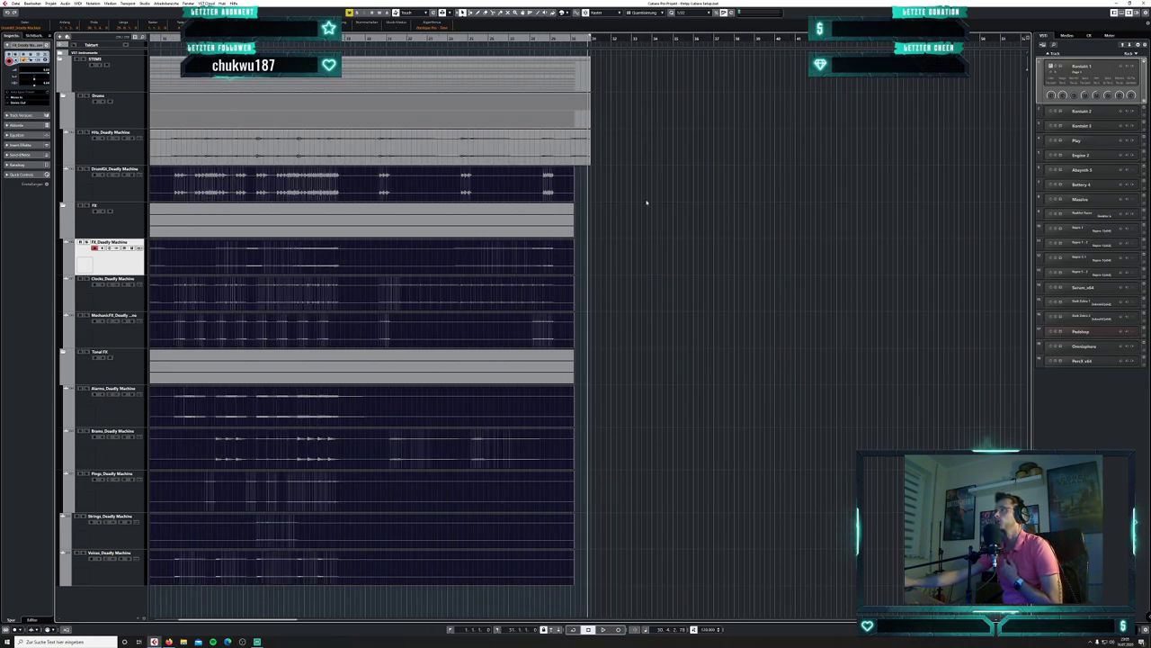
{"action": "left_click_drag", "start_coordinate": [292, 618], "coordinate": [250, 621]}
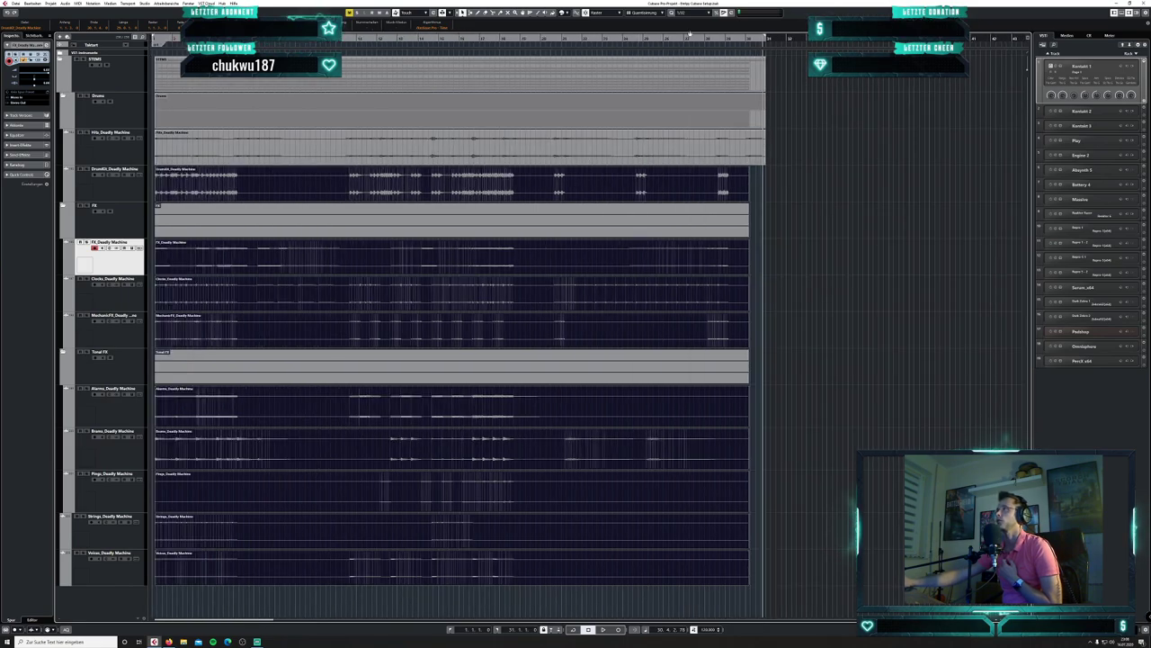
{"action": "left_click", "coordinate": [646, 630]}
{"action": "left_click", "coordinate": [663, 609]}
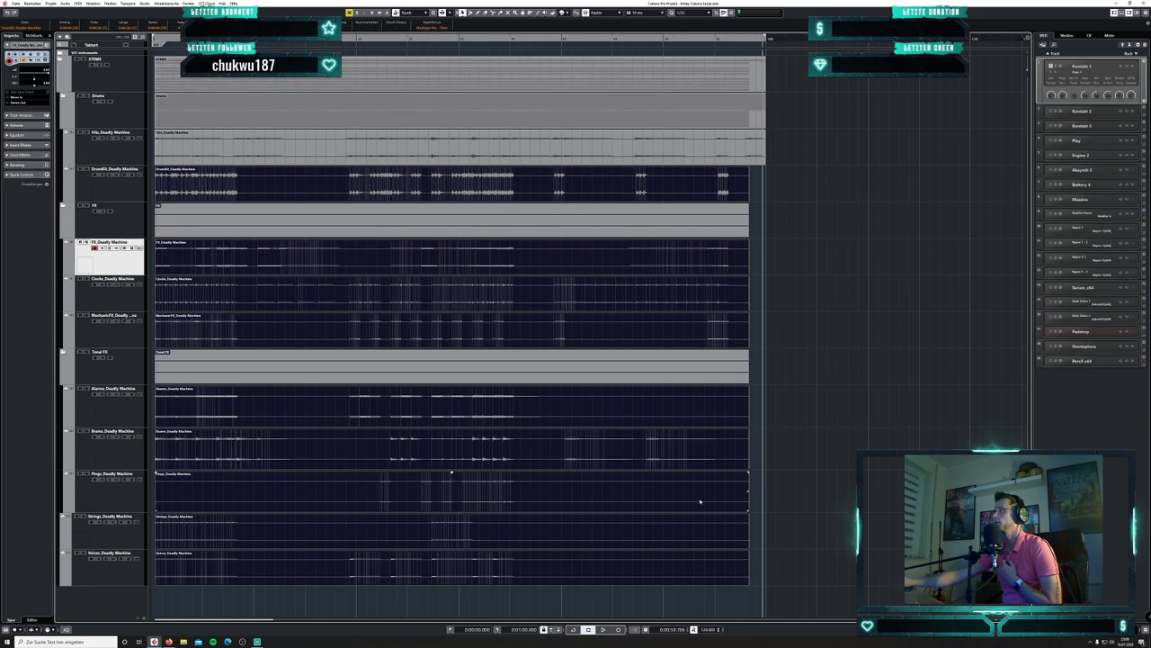
{"action": "left_click", "coordinate": [306, 38]}
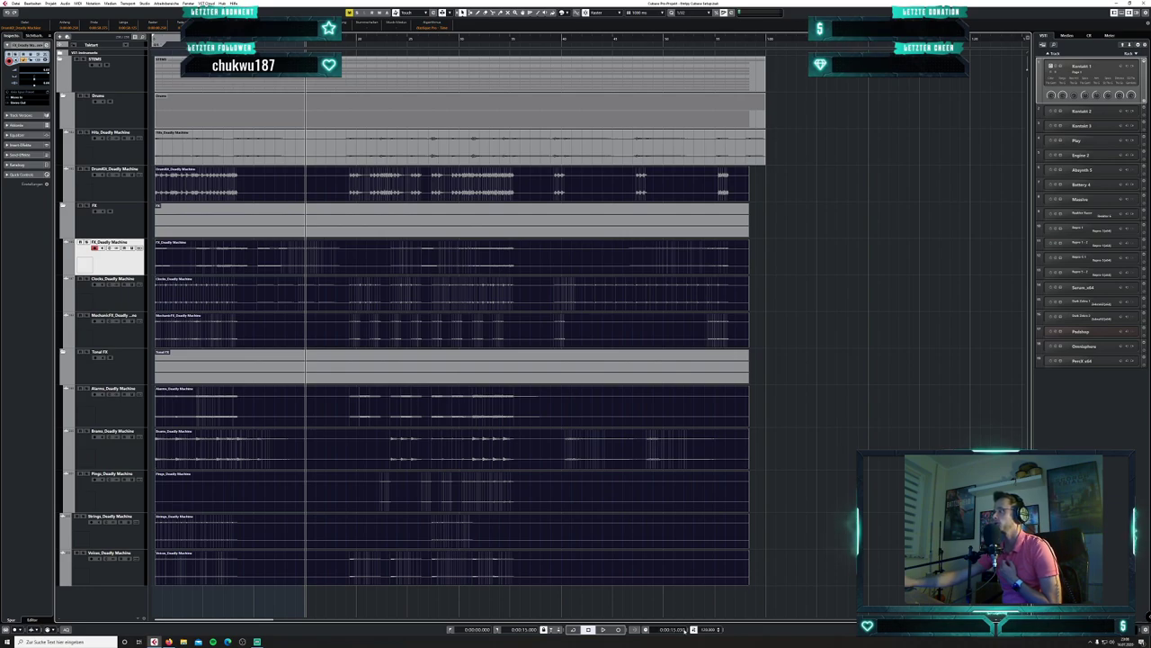
{"action": "key", "text": "Home"}
{"action": "key", "text": "KP_2"}
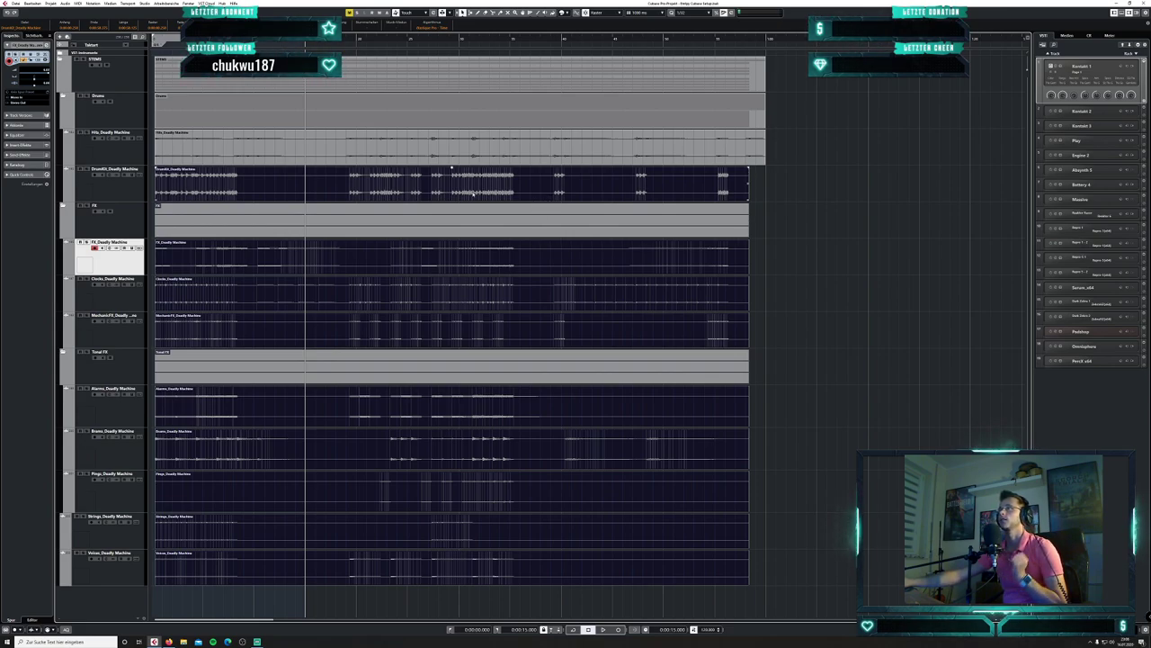
- Trim the starts of all events to about 27 seconds with a 10 ms grid, and move them to the project start
{"action": "left_click", "coordinate": [622, 208]}
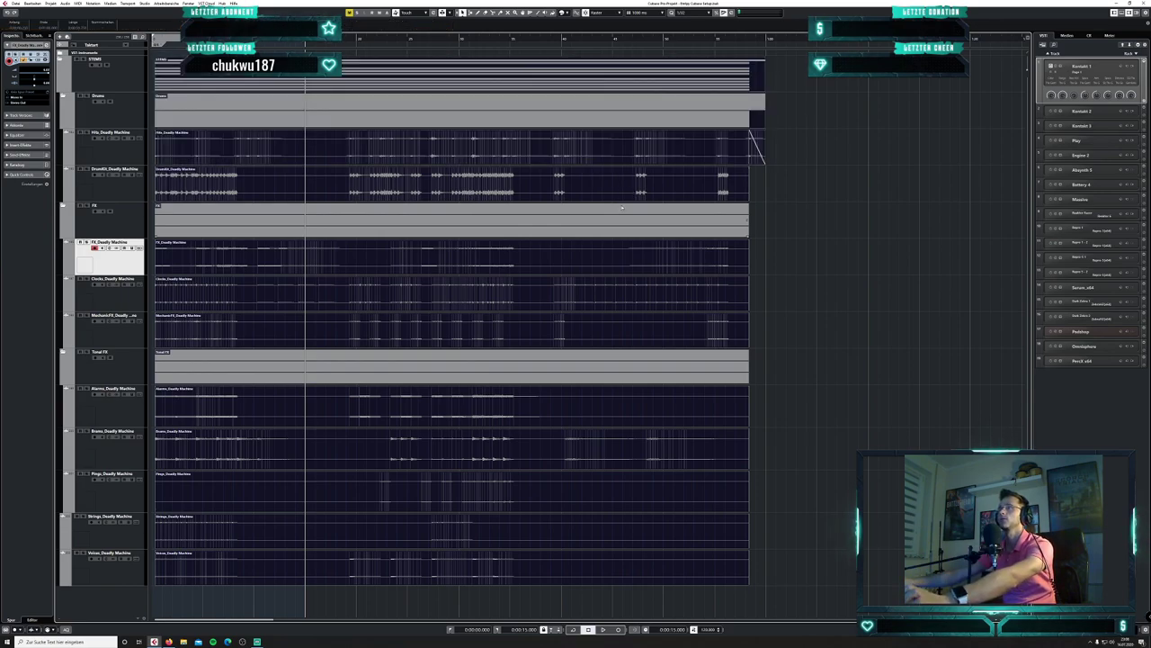
{"action": "left_click", "coordinate": [652, 12]}
{"action": "left_click", "coordinate": [645, 29]}
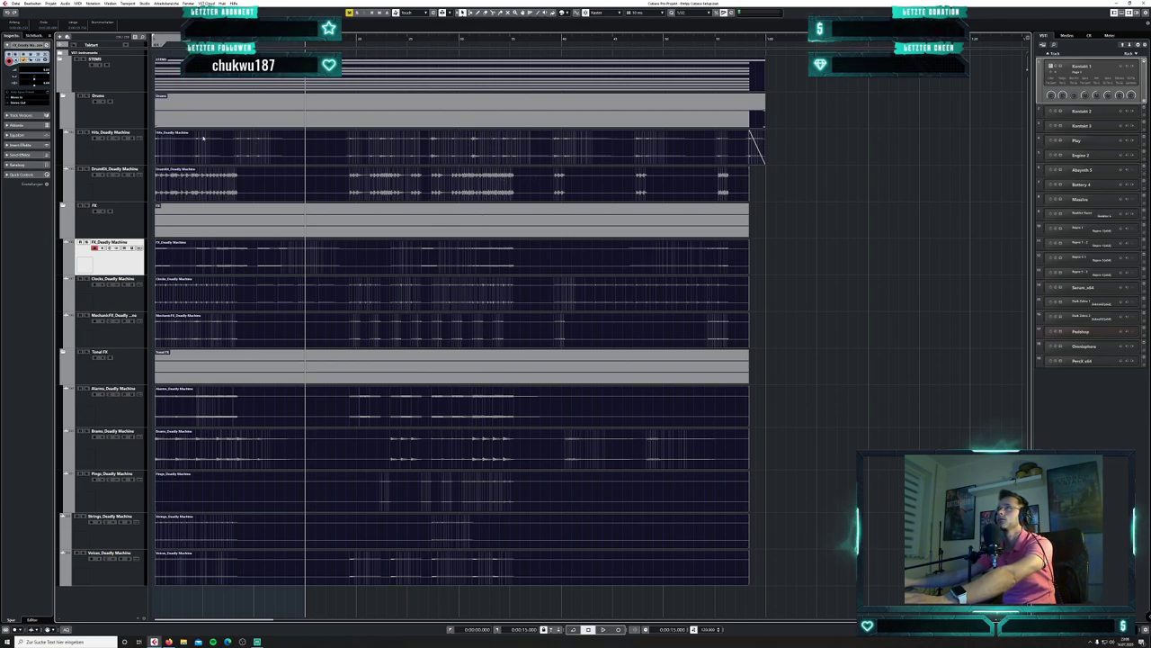
{"action": "left_click_drag", "start_coordinate": [156, 166], "coordinate": [430, 160]}
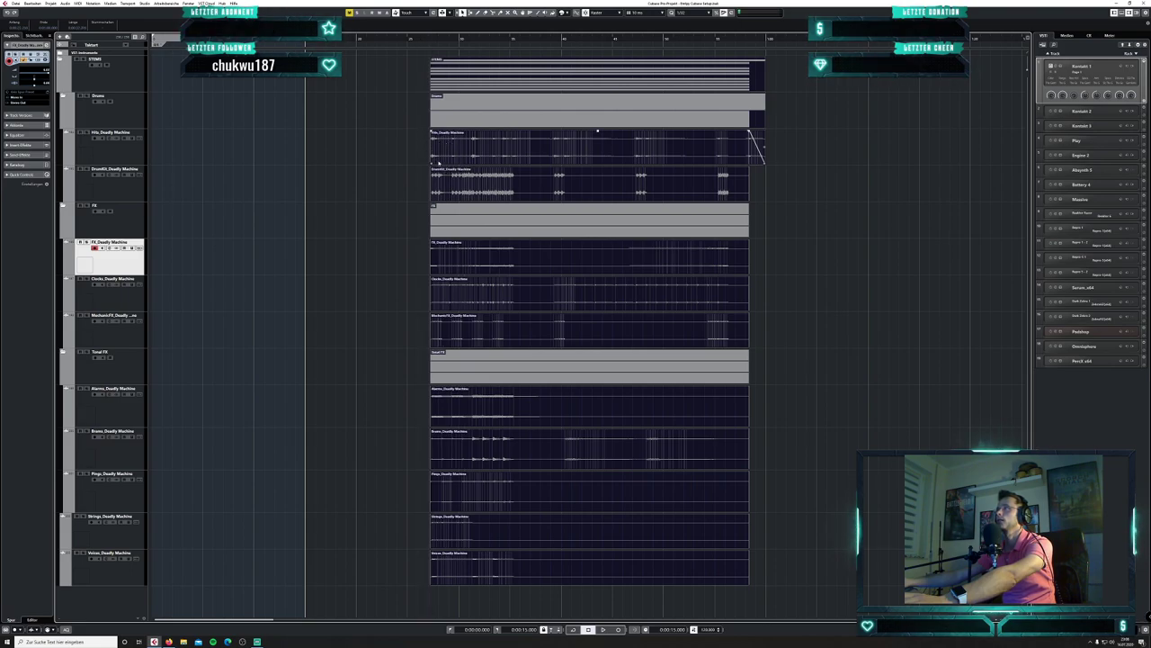
{"action": "left_click_drag", "start_coordinate": [439, 163], "coordinate": [148, 155]}
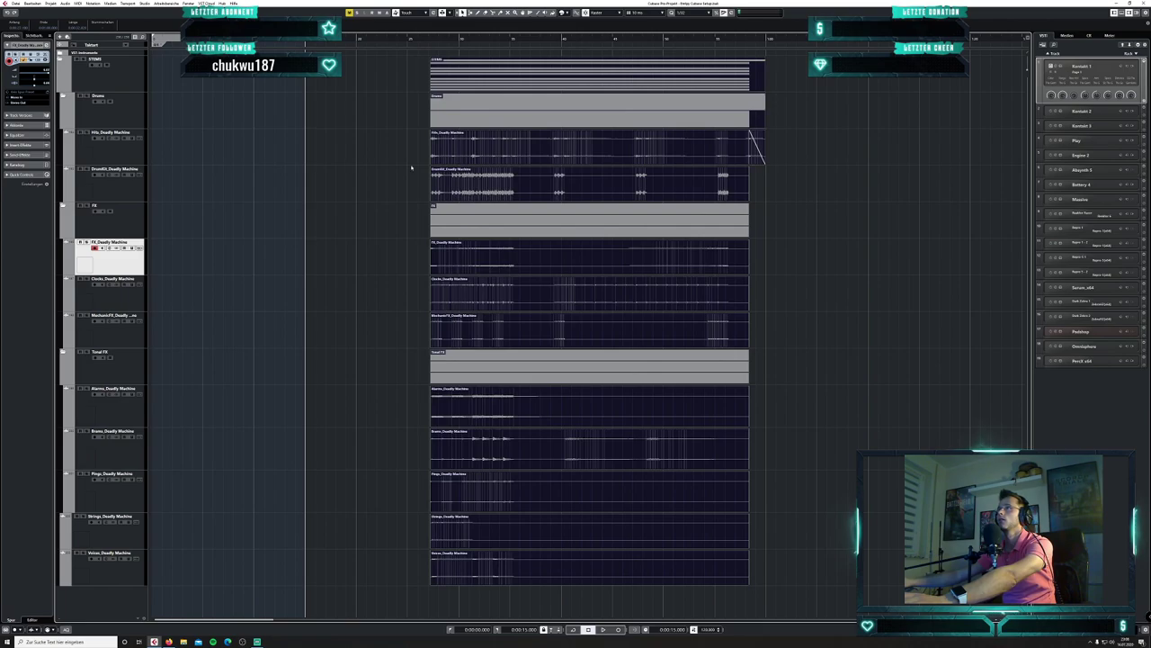
{"action": "left_click_drag", "start_coordinate": [454, 160], "coordinate": [172, 159]}
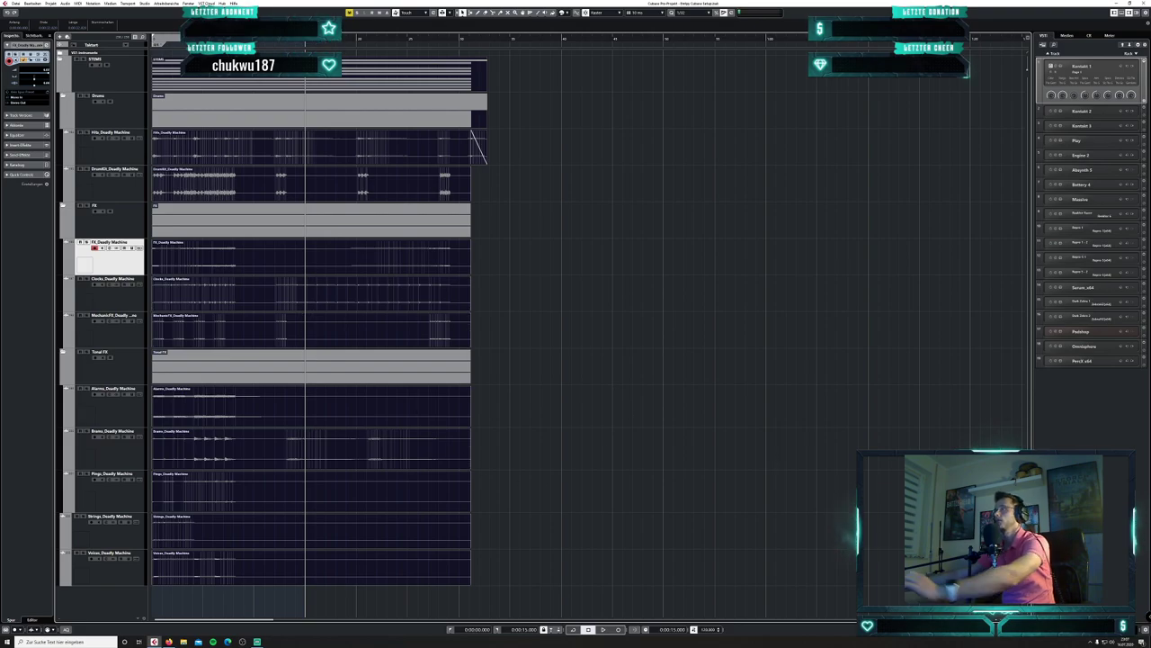
- Trim the starts of all events to the first drum hit and shorten the fade-ins on every track except Hits
{"action": "key", "text": "KP_Decimal"}
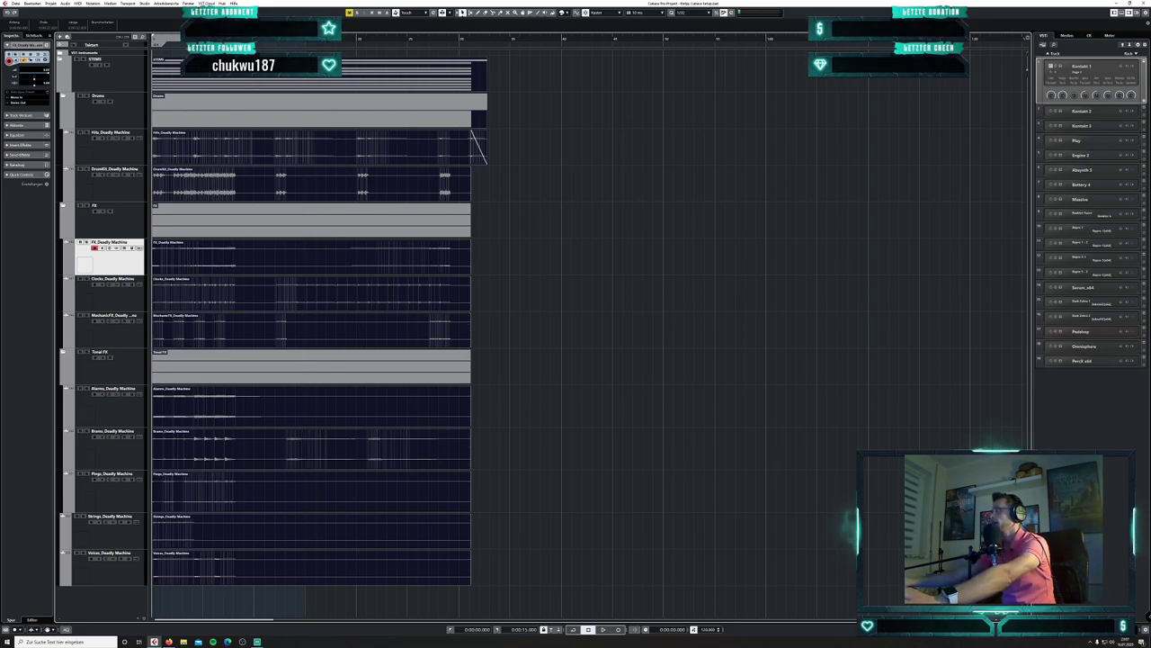
{"action": "key", "text": "h"}
{"action": "key", "text": "h"}
{"action": "key", "text": "h"}
{"action": "key", "text": "h"}
{"action": "key", "text": "h"}
{"action": "key", "text": "h"}
{"action": "key", "text": "h"}
{"action": "key", "text": "h"}
{"action": "key", "text": "h"}
{"action": "key", "text": "h"}
{"action": "key", "text": "h"}
{"action": "key", "text": "h"}
{"action": "key", "text": "h"}
{"action": "key", "text": "h"}
{"action": "key", "text": "h"}
{"action": "key", "text": "h"}
{"action": "key", "text": "h"}
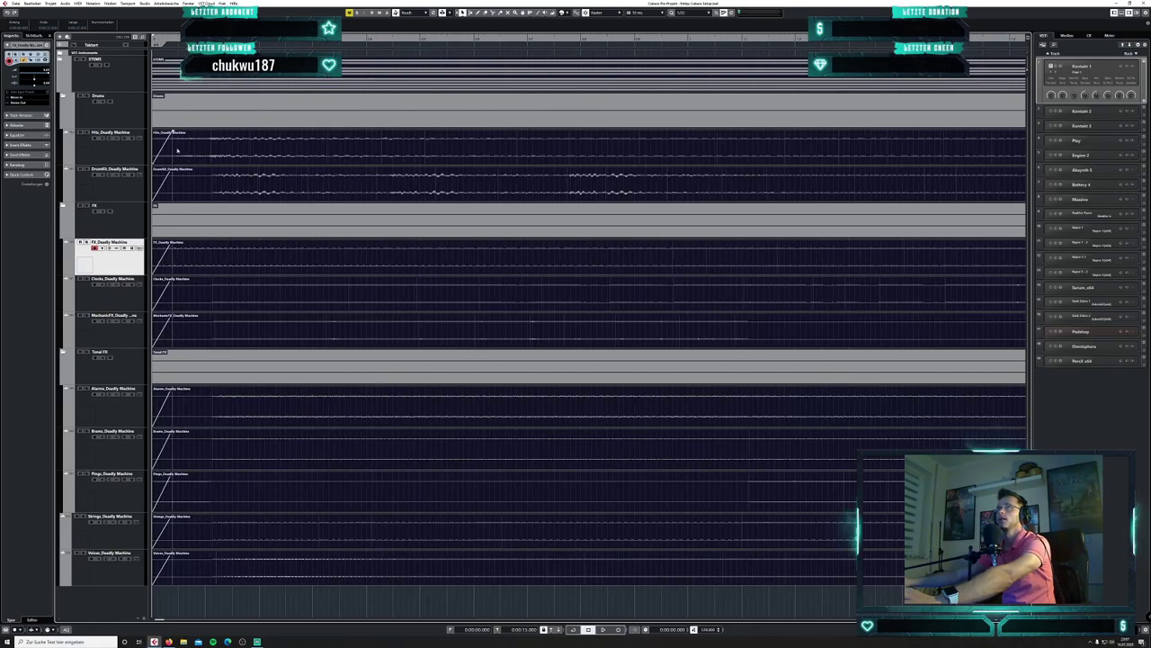
{"action": "mouse_move", "coordinate": [154, 165]}
{"action": "left_mouse_down"}
{"action": "mouse_move", "coordinate": [165, 165]}
{"action": "mouse_move", "coordinate": [153, 165]}
{"action": "left_mouse_up"}
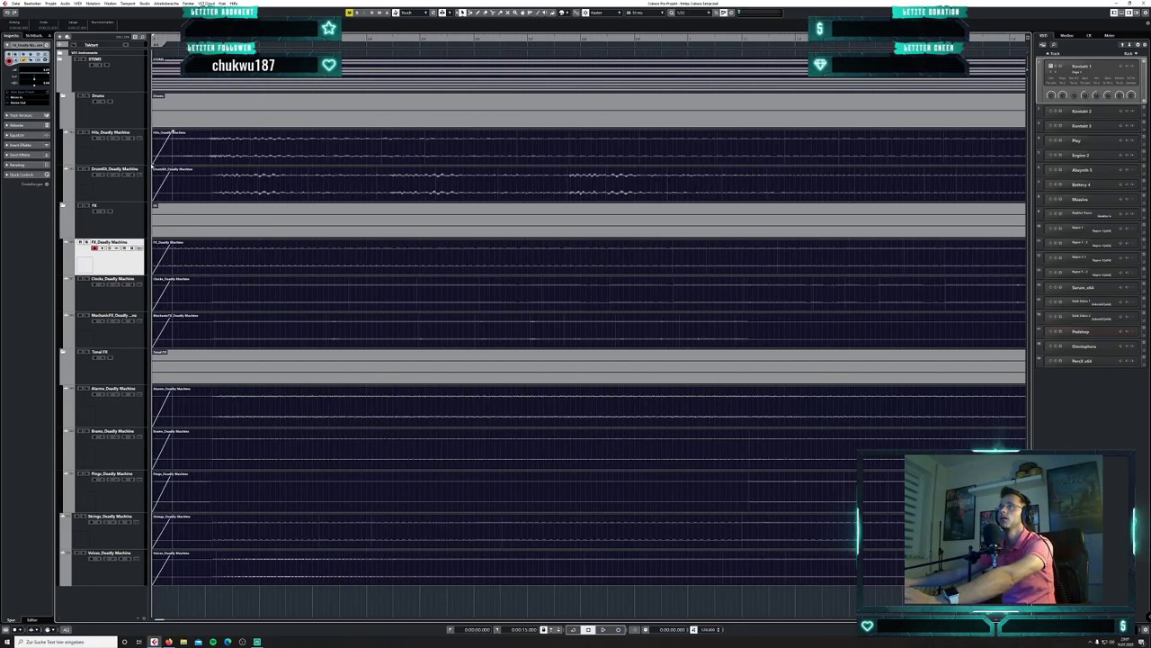
{"action": "left_click", "coordinate": [207, 155]}
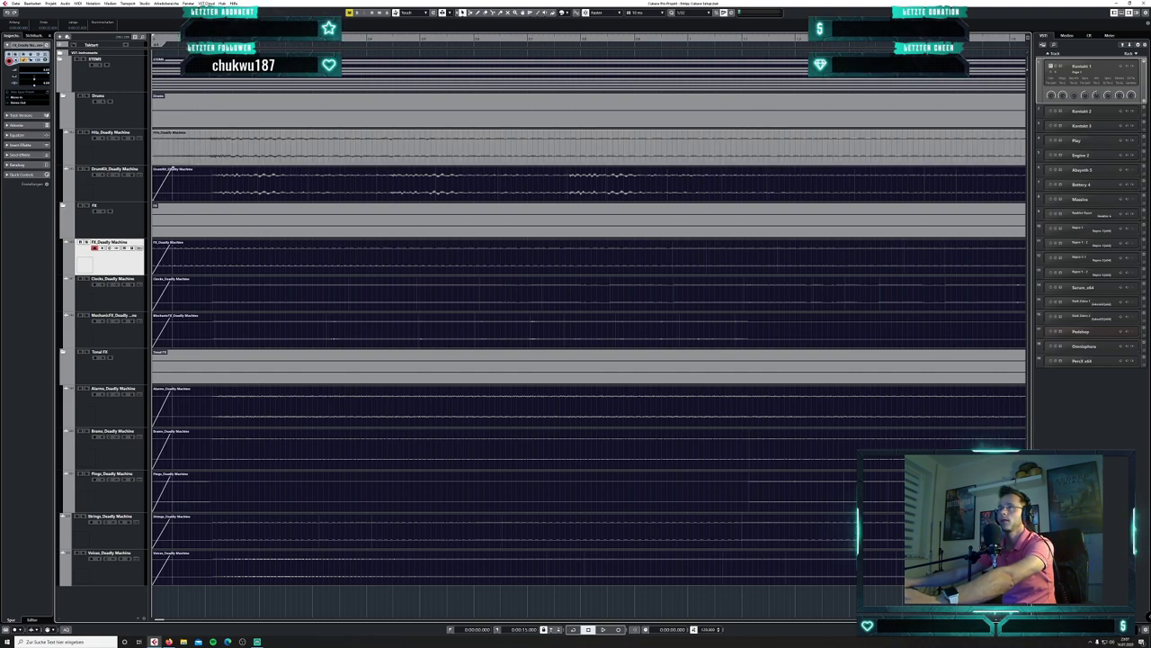
{"action": "left_click_drag", "start_coordinate": [171, 169], "coordinate": [211, 197]}
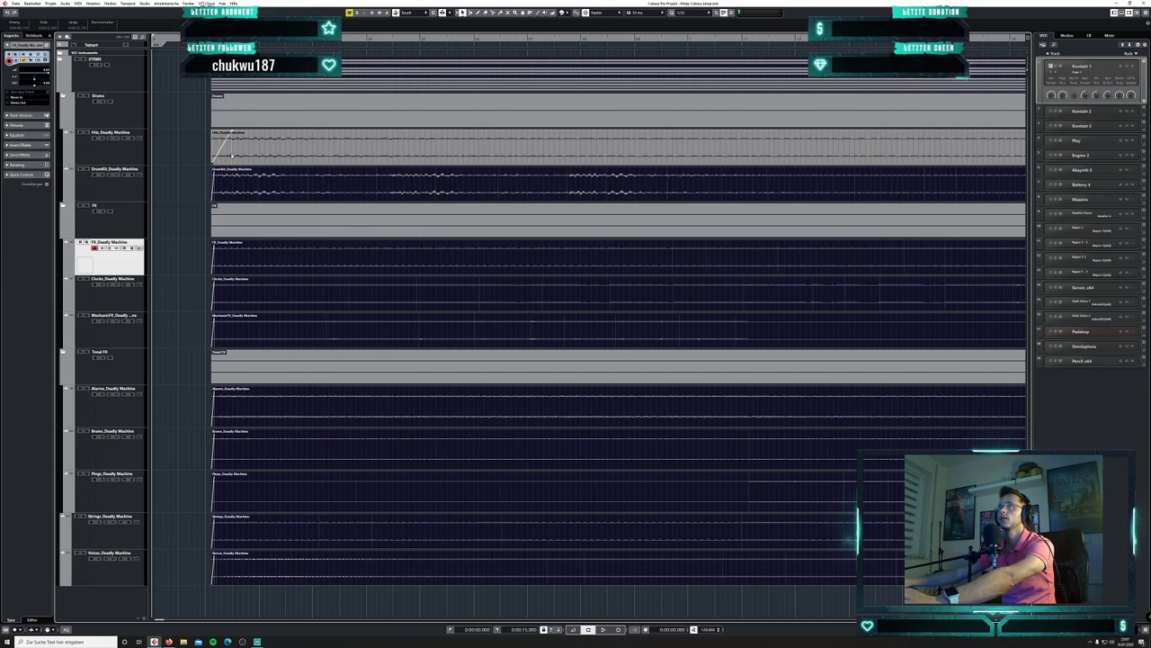
- Extend the Hits event back to the project start with a fade-in reaching up to the first drum hit
{"action": "left_click", "coordinate": [233, 159]}
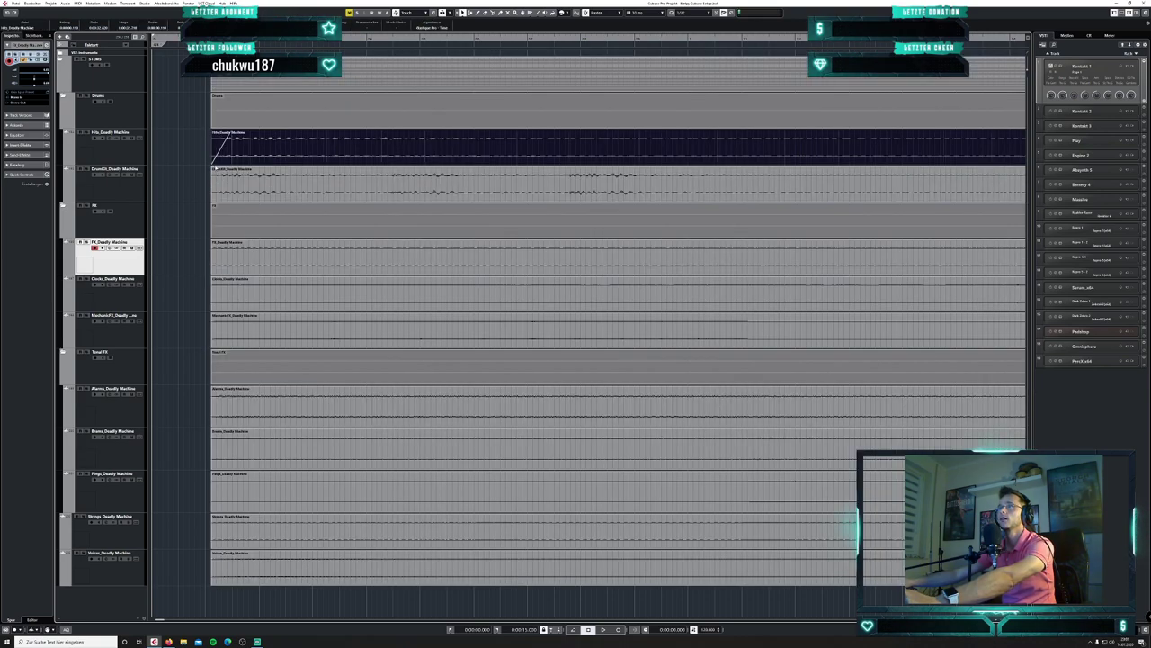
{"action": "mouse_move", "coordinate": [213, 135]}
{"action": "left_mouse_down"}
{"action": "mouse_move", "coordinate": [155, 135]}
{"action": "mouse_move", "coordinate": [214, 133]}
{"action": "left_mouse_up"}
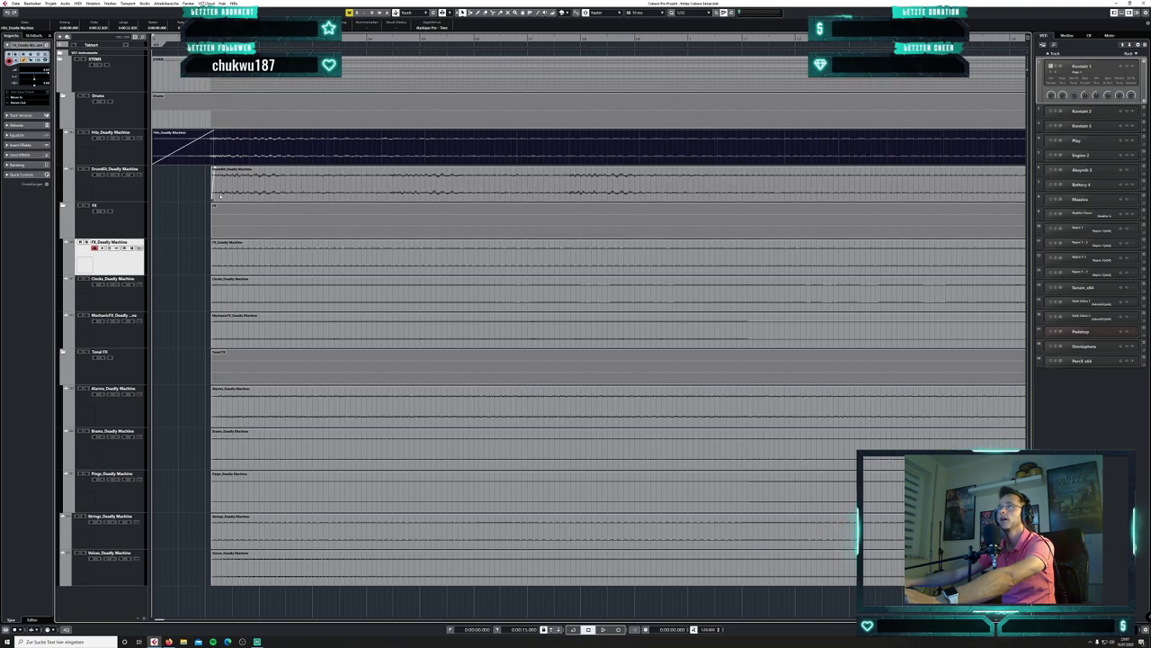
- Try extending the starts of all other tracks' events to the project start and play the opening
{"action": "left_click_drag", "start_coordinate": [197, 186], "coordinate": [309, 572]}
{"action": "left_click_drag", "start_coordinate": [212, 198], "coordinate": [153, 198]}
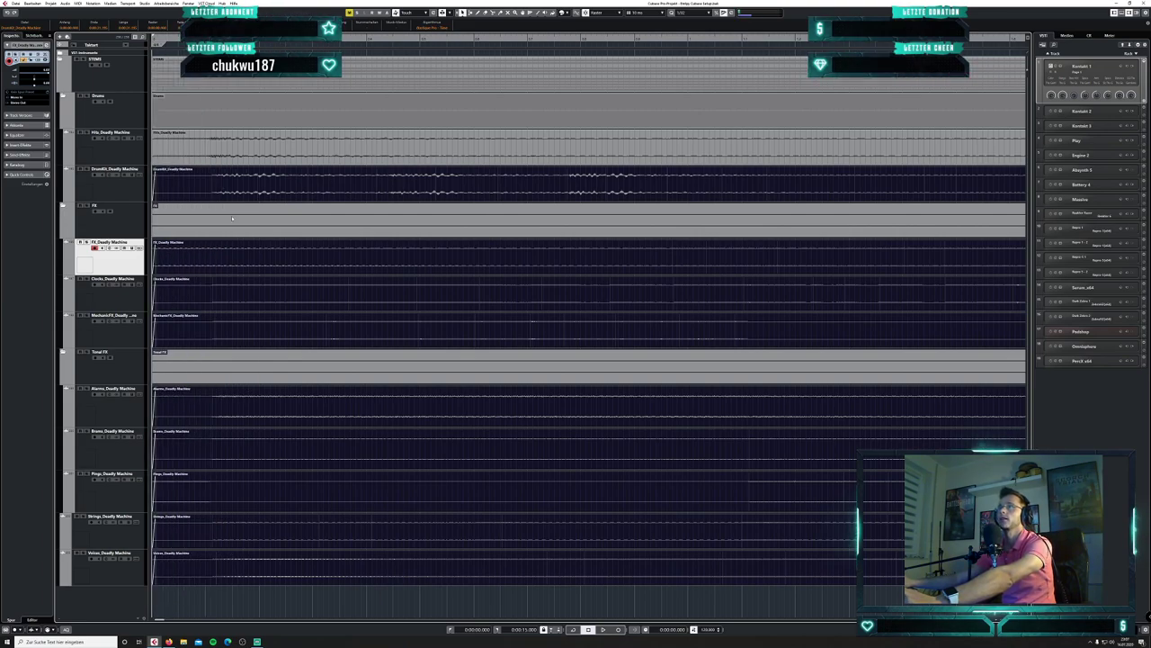
{"action": "key", "text": "space"}
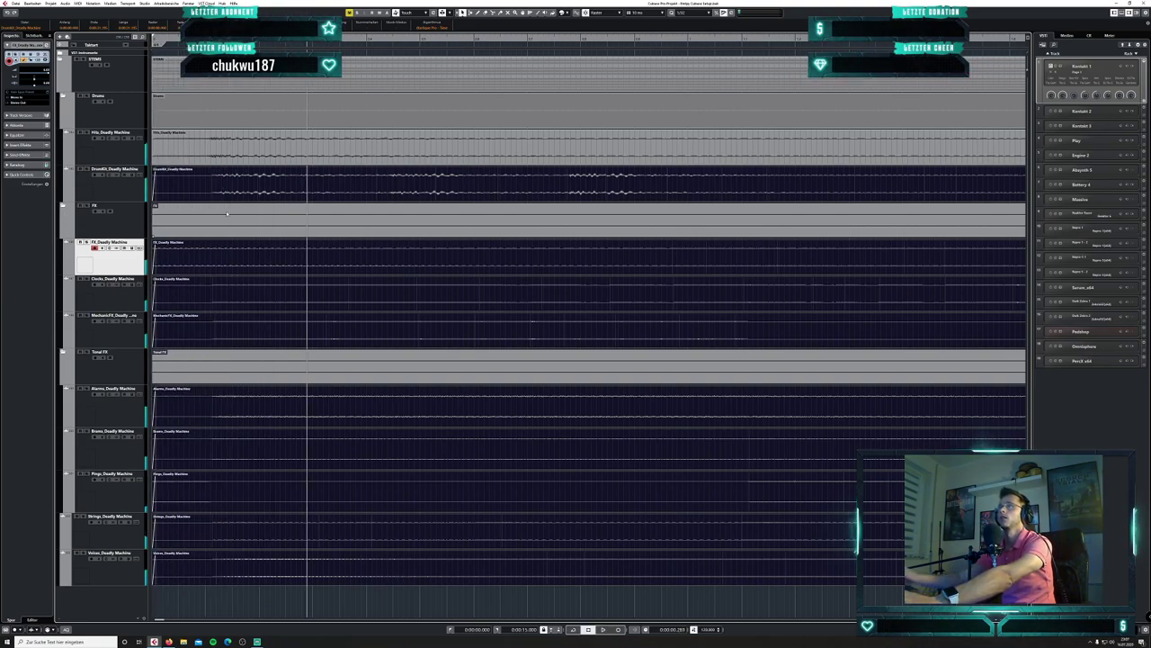
- Trim the starts of all events except Hits back to the first drum hit and play the opening from the beginning
{"action": "left_click_drag", "start_coordinate": [153, 205], "coordinate": [213, 207]}
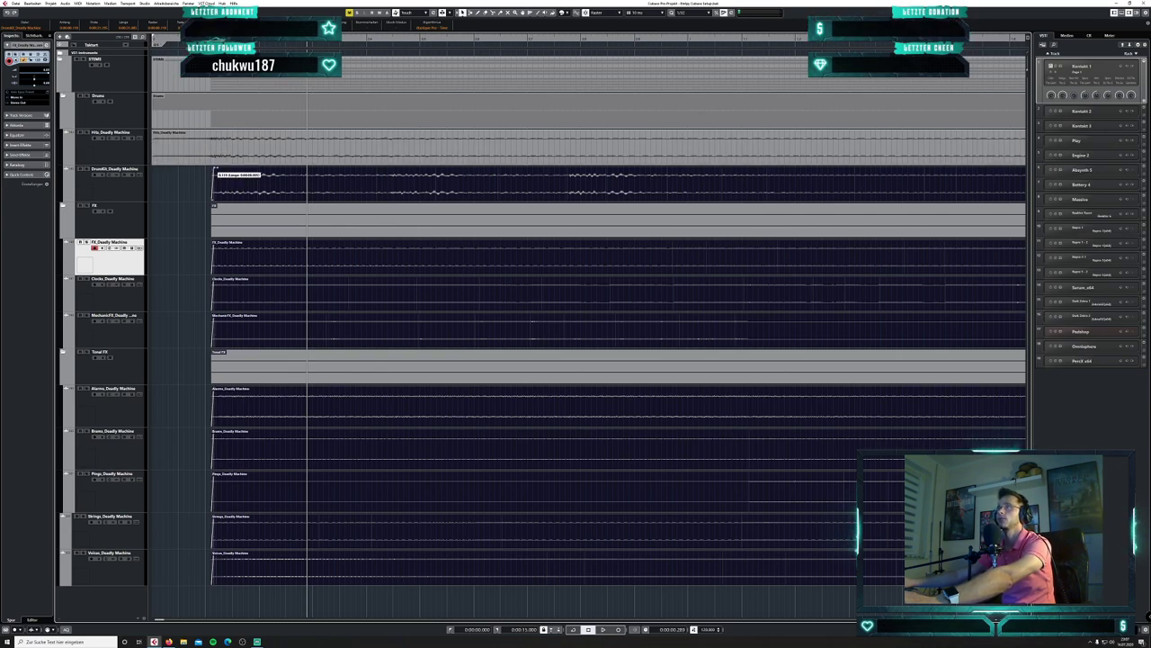
{"action": "key", "text": "Home"}
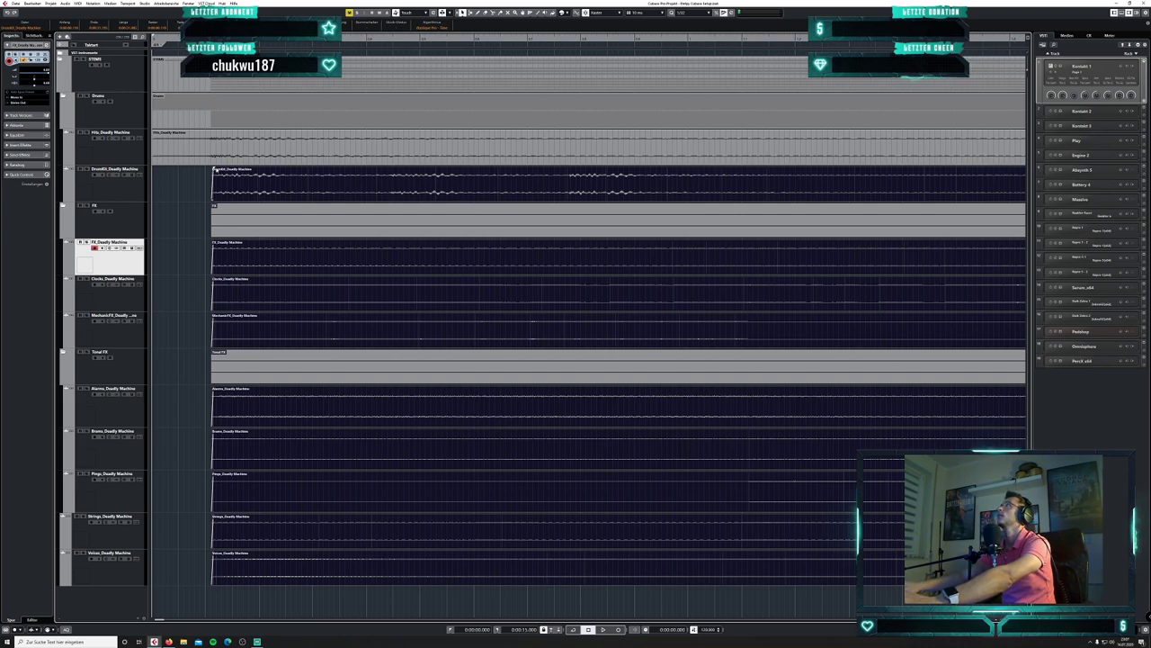
{"action": "key", "text": "space"}
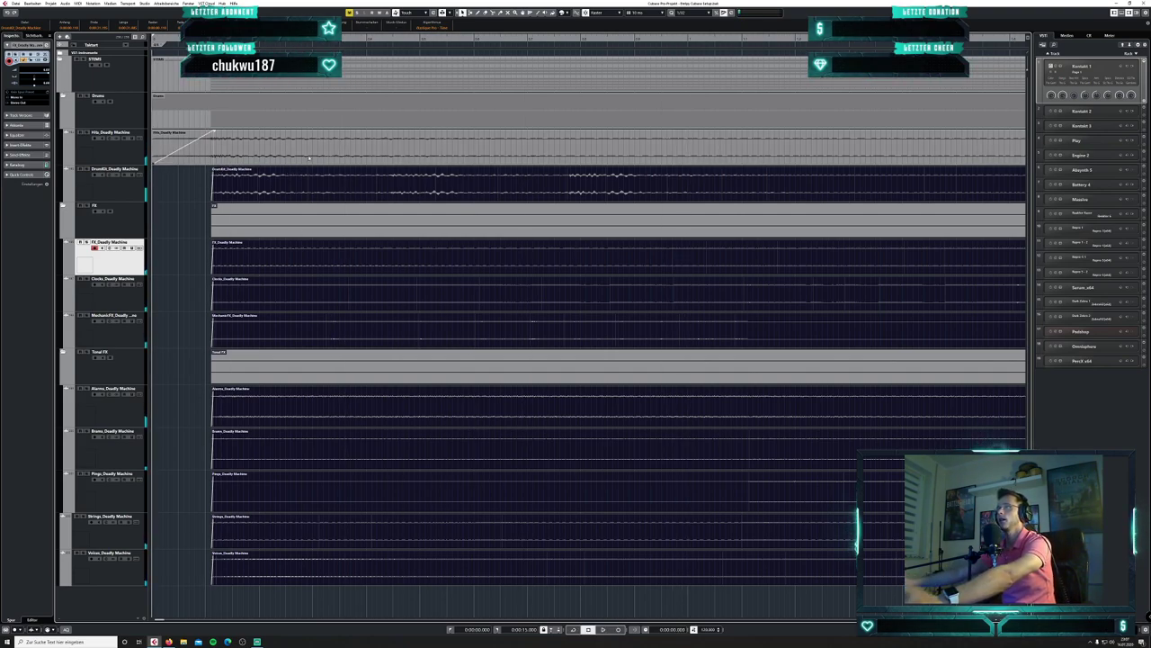
- Move all events an eighth note after the project start, using the bars-and-beats display and a 1/8 grid
{"action": "left_click", "coordinate": [619, 61]}
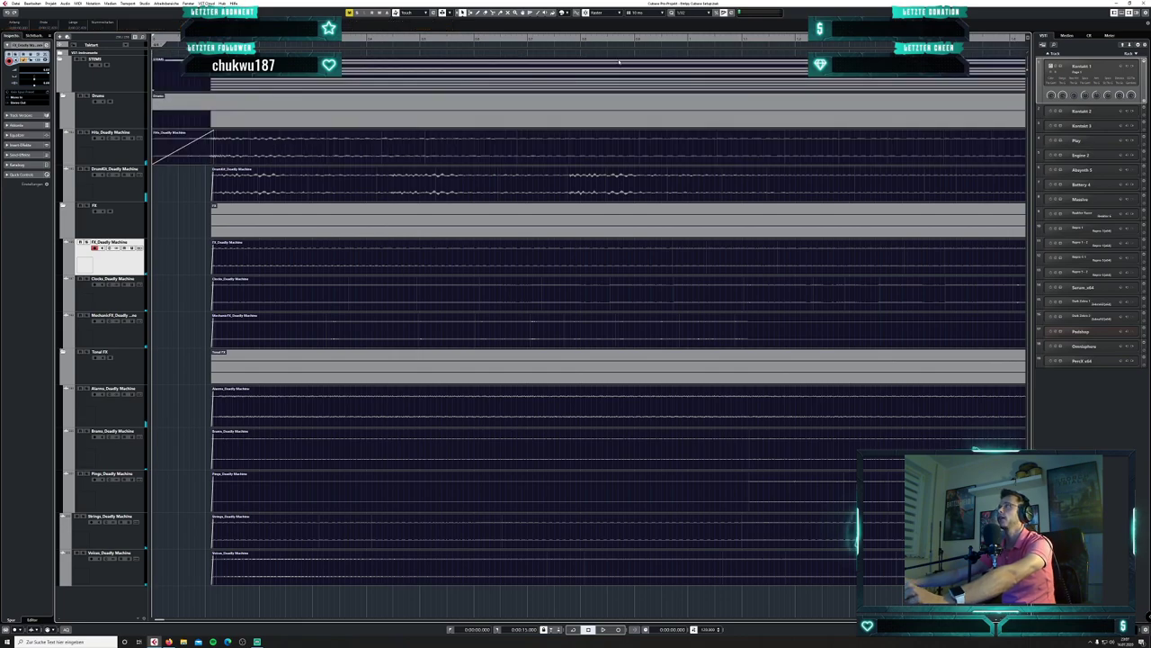
{"action": "left_click", "coordinate": [647, 630]}
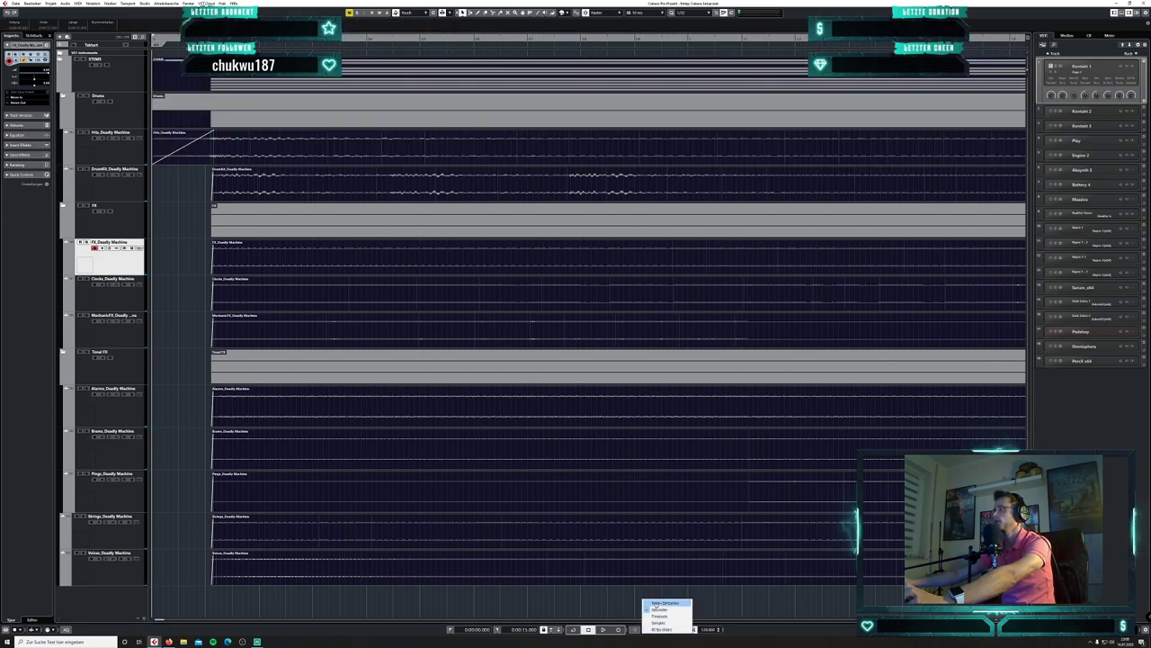
{"action": "left_click", "coordinate": [666, 602]}
{"action": "left_click", "coordinate": [700, 13]}
{"action": "left_click", "coordinate": [694, 34]}
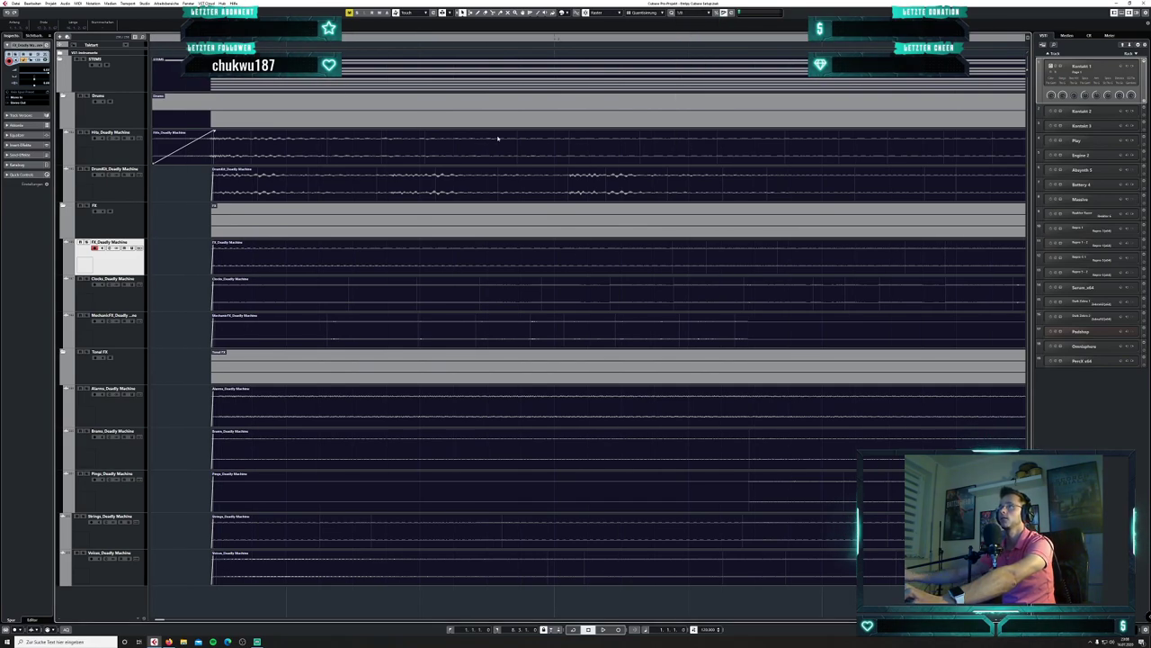
{"action": "left_click_drag", "start_coordinate": [162, 619], "coordinate": [159, 621]}
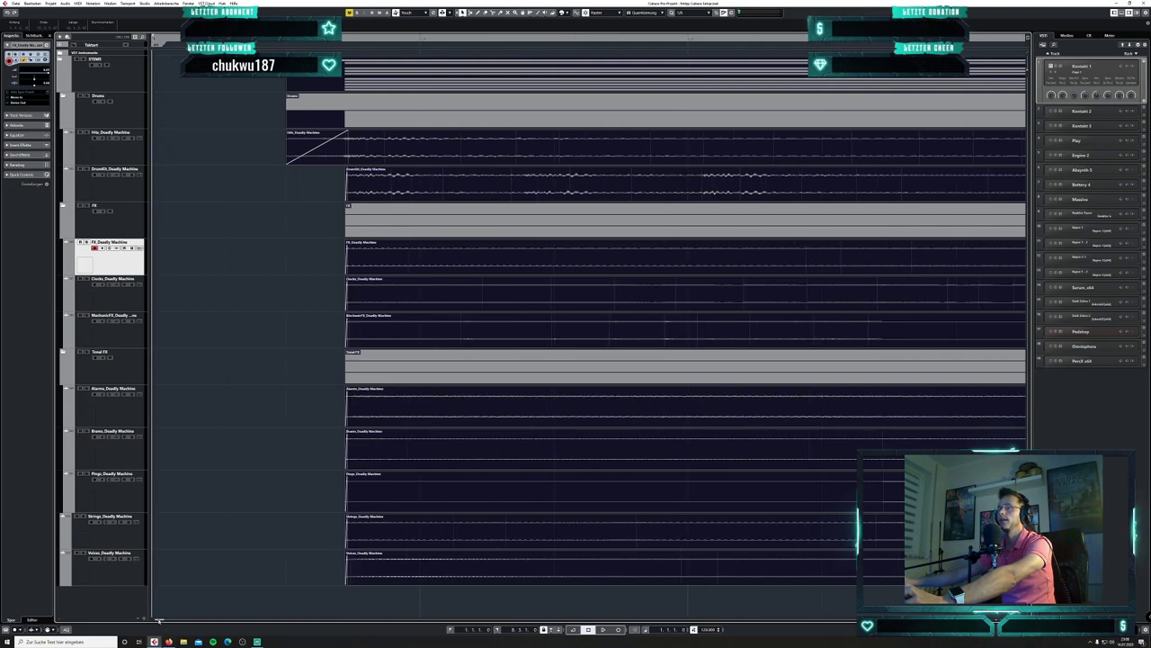
- Return the time display to seconds with a 10 ms grid and play the opening from the moved events' start
{"action": "left_click", "coordinate": [285, 42]}
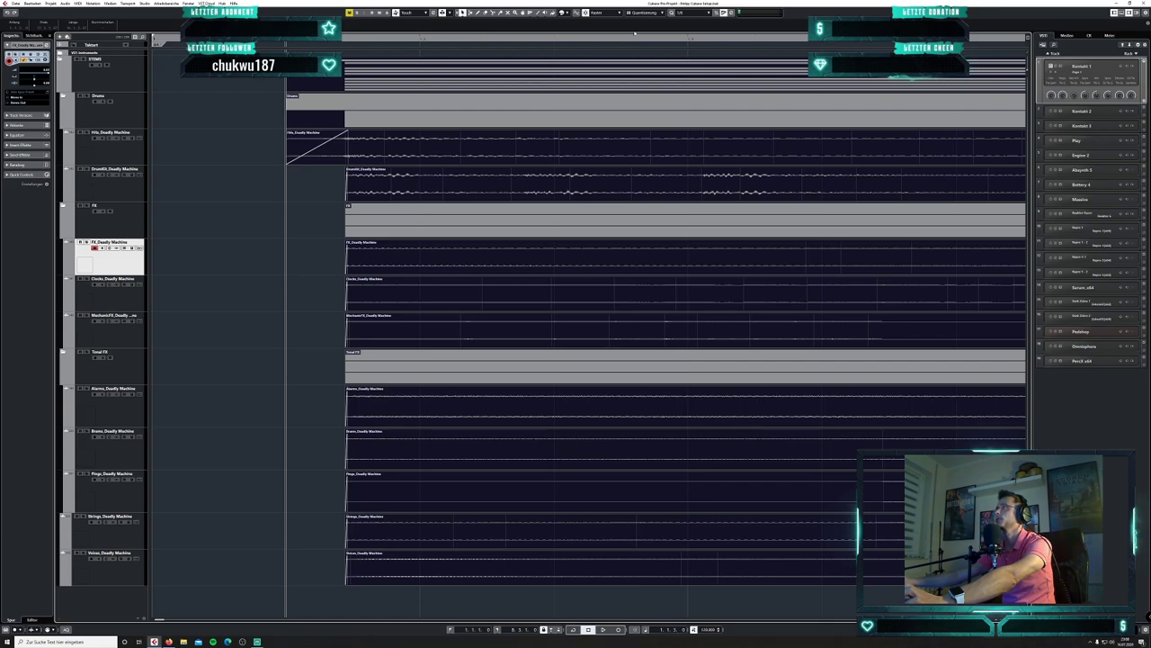
{"action": "left_click", "coordinate": [646, 13]}
{"action": "left_click", "coordinate": [645, 631]}
{"action": "left_click", "coordinate": [646, 630]}
{"action": "left_click", "coordinate": [662, 609]}
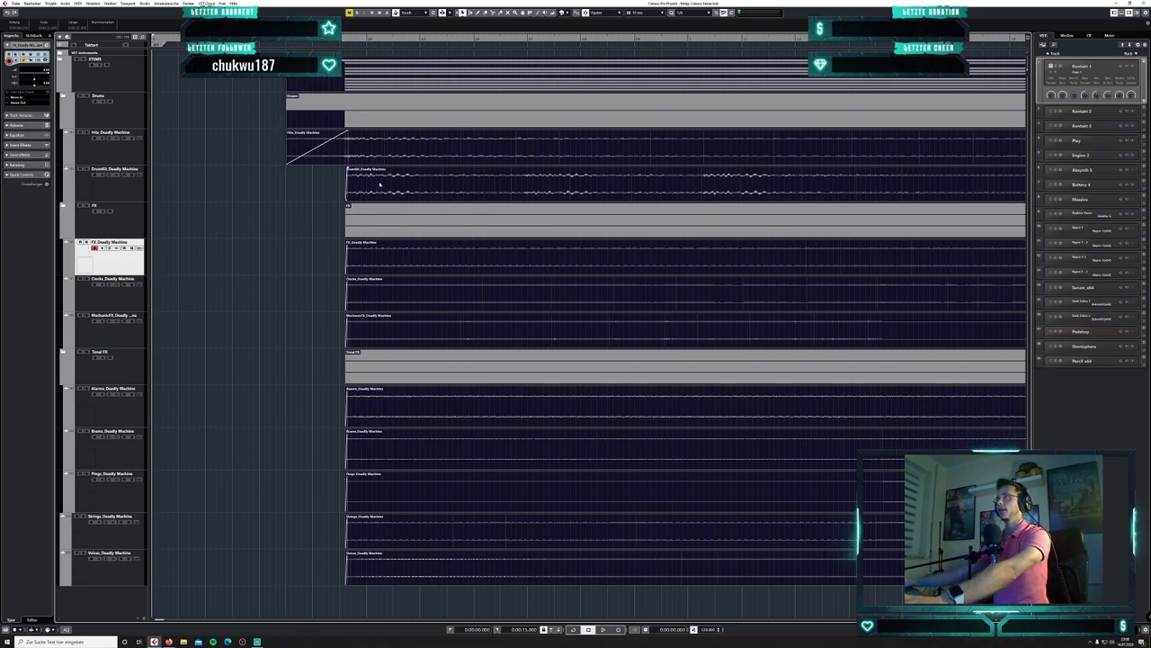
{"action": "key", "text": "space"}
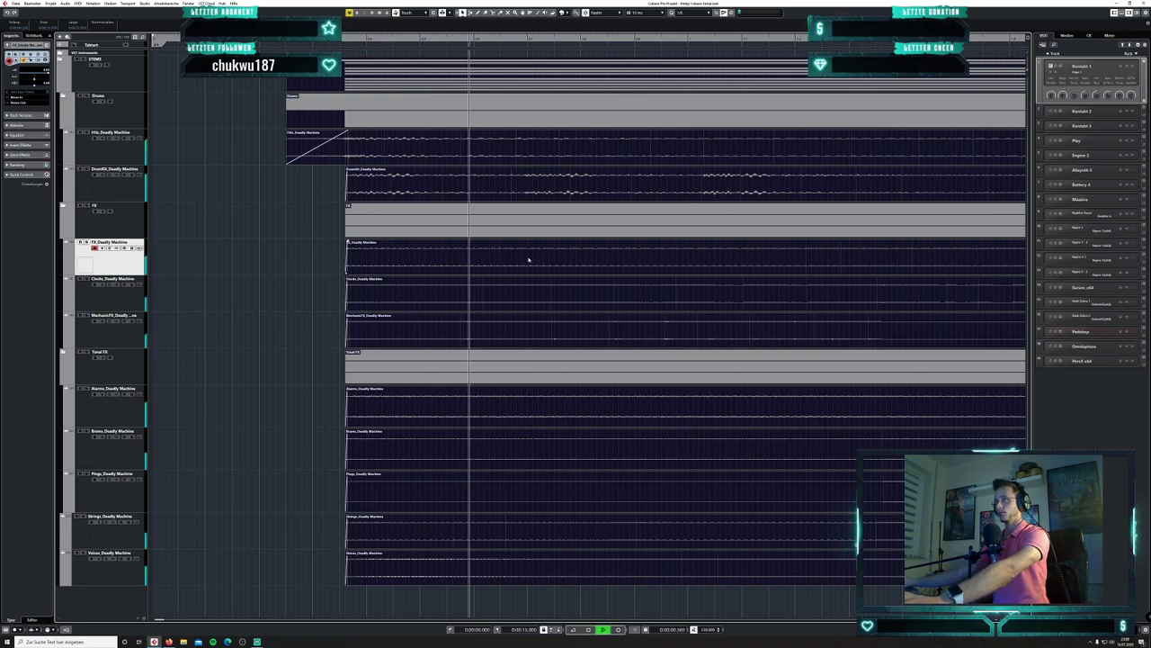
- Exclude the Hits event and its parent folders from the selection and extend all other events' starts to match the Hits start
{"action": "left_click", "coordinate": [341, 159]}
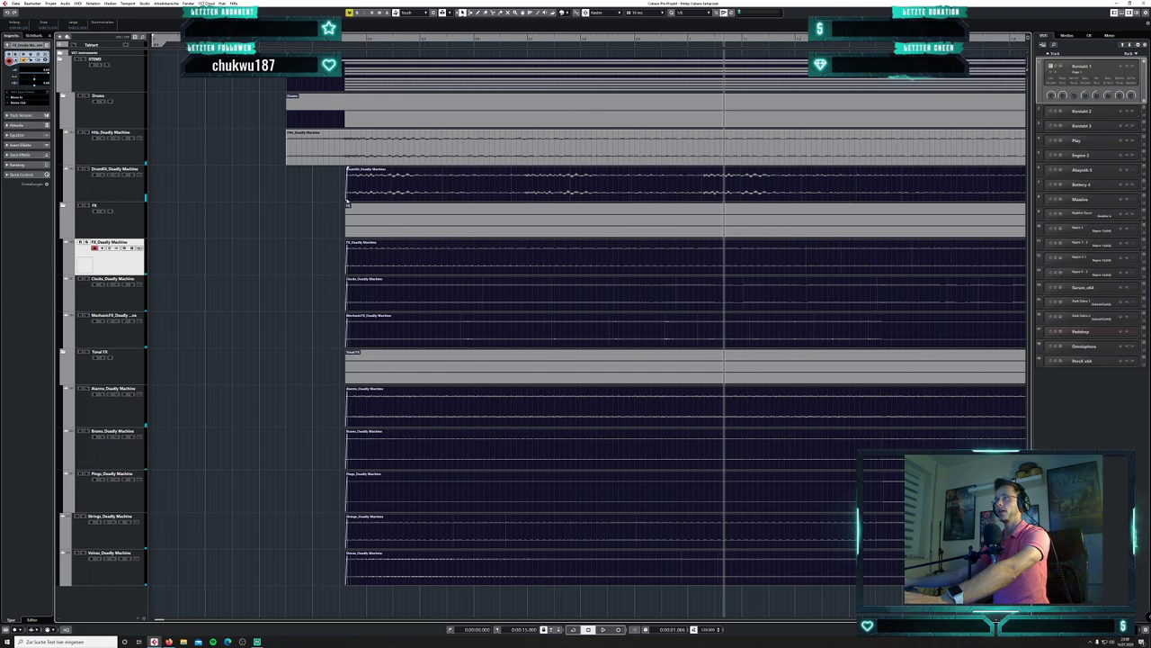
{"action": "mouse_move", "coordinate": [346, 199]}
{"action": "left_mouse_down"}
{"action": "mouse_move", "coordinate": [336, 198]}
{"action": "mouse_move", "coordinate": [348, 199]}
{"action": "left_mouse_up"}
{"action": "left_click", "coordinate": [323, 107]}
{"action": "left_click", "coordinate": [328, 79]}
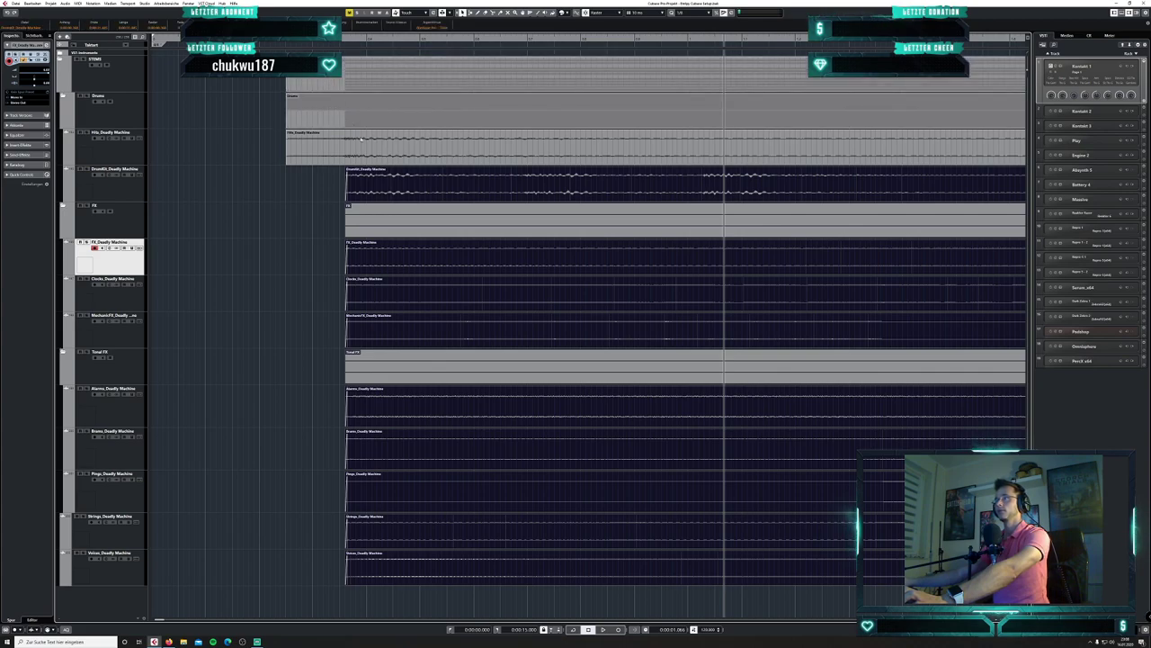
{"action": "left_click_drag", "start_coordinate": [346, 200], "coordinate": [288, 197]}
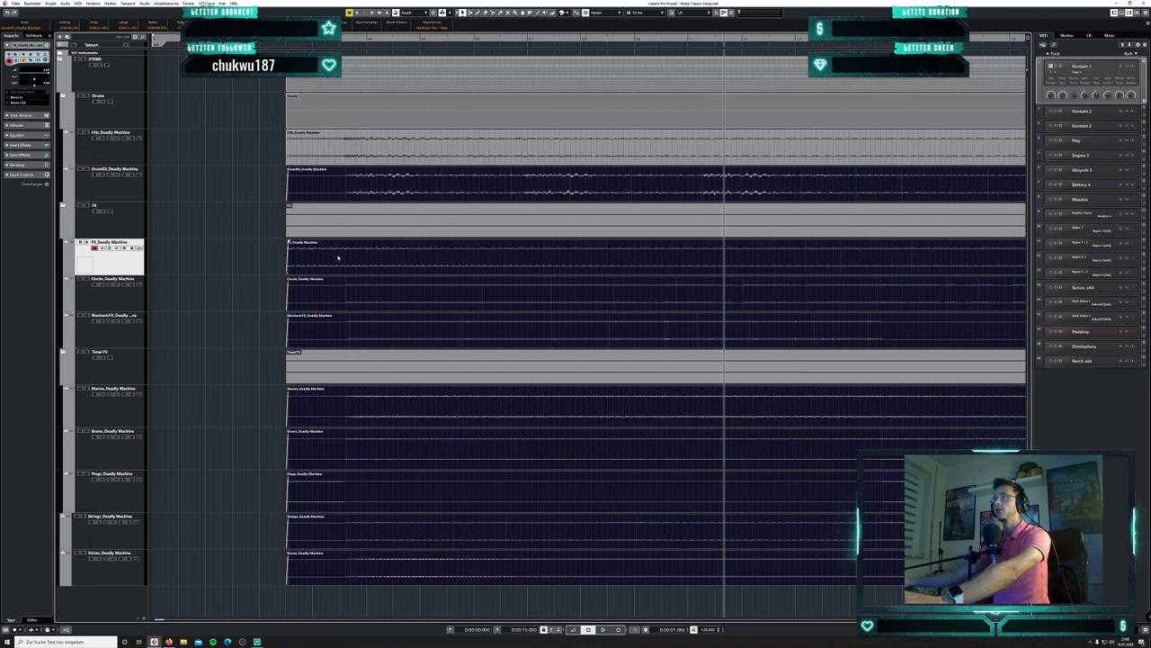
- Audition the FX_Deadly Machine track in solo from the events' new start
{"action": "left_click", "coordinate": [86, 242]}
{"action": "left_click", "coordinate": [286, 40]}
{"action": "key", "text": "space"}
{"action": "key", "text": "space"}
{"action": "left_click", "coordinate": [86, 242]}
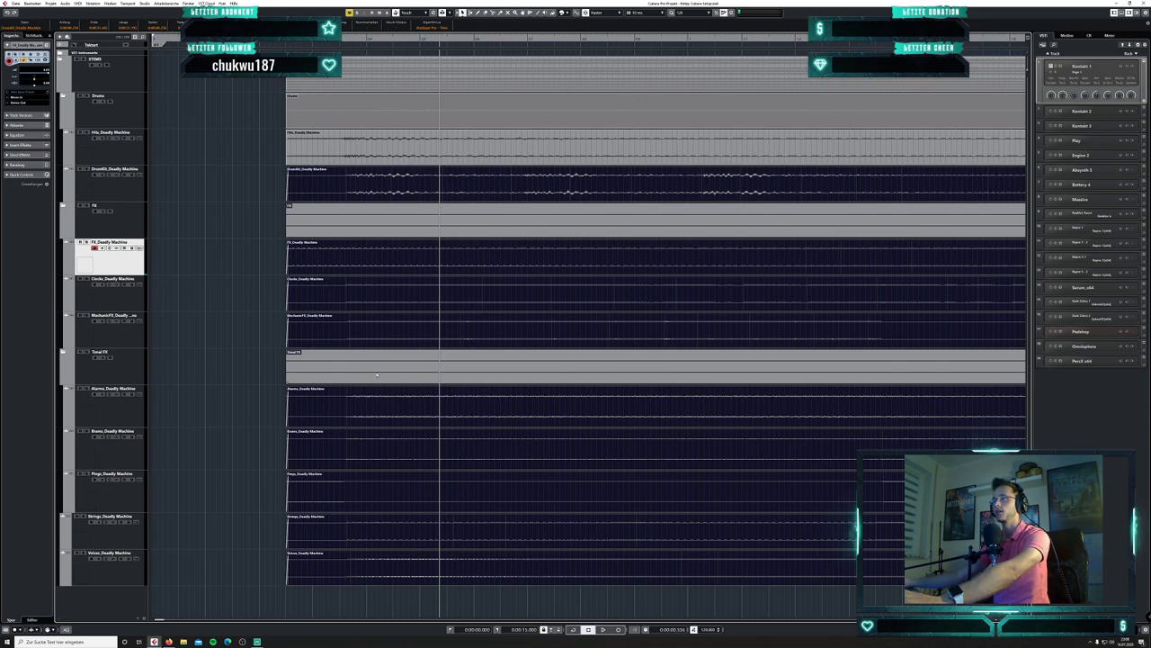
- Audition the Pings_Deadly Machine track in solo, then play the opening again with all tracks audible
{"action": "left_click", "coordinate": [86, 473]}
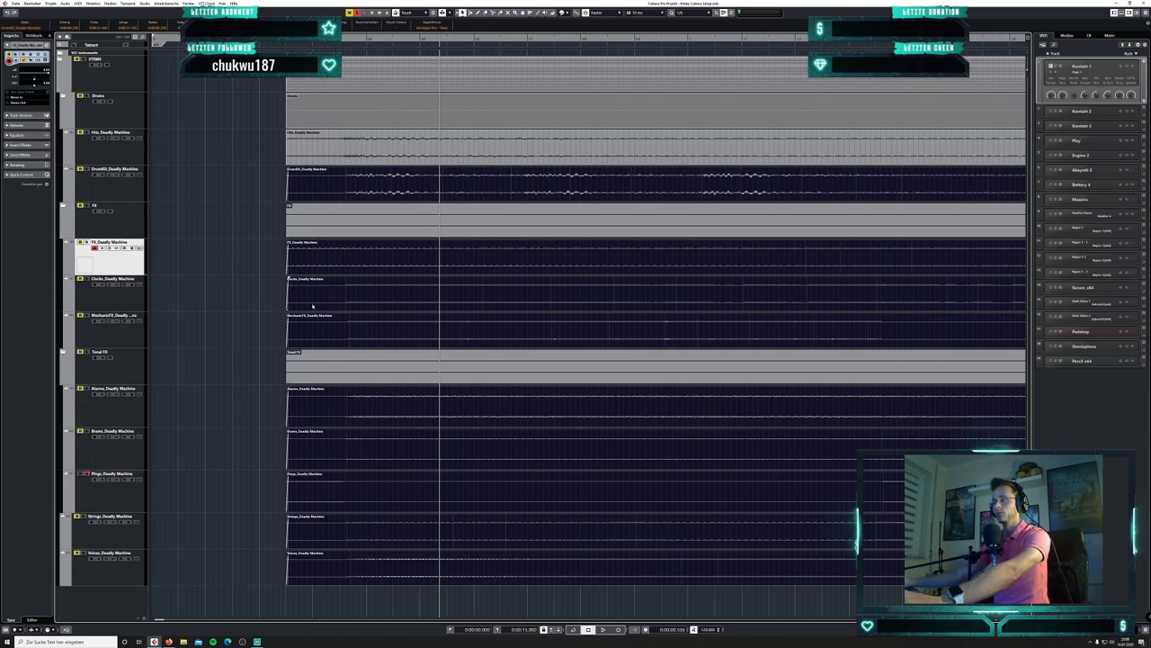
{"action": "key", "text": "space"}
{"action": "key", "text": "space"}
{"action": "left_click", "coordinate": [83, 494]}
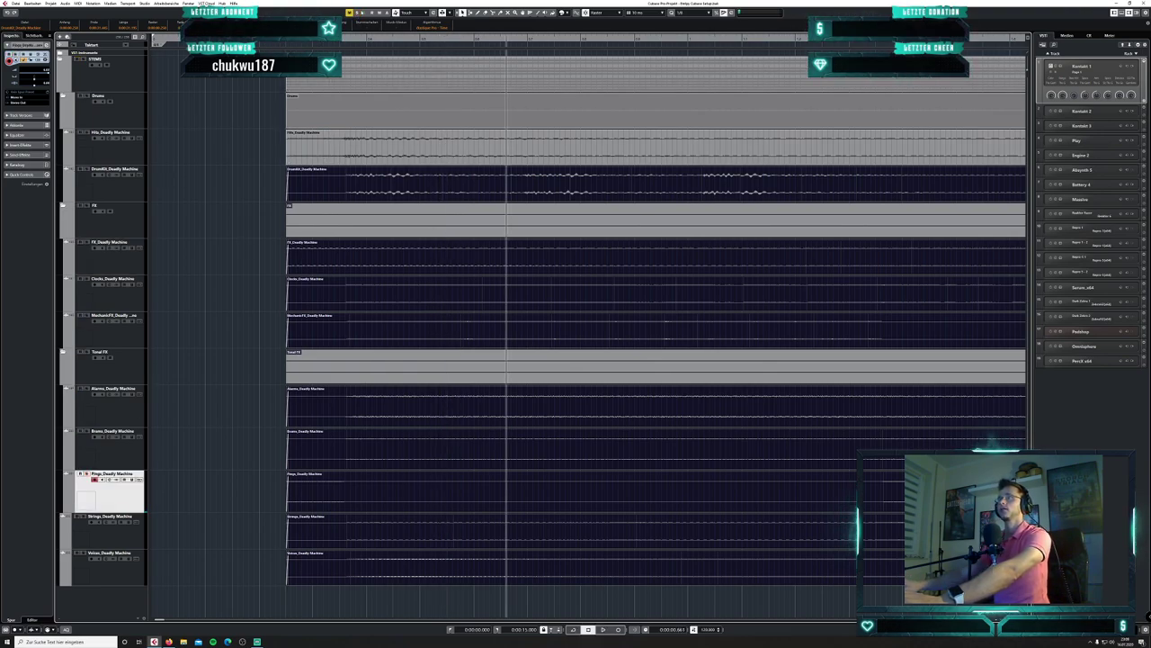
{"action": "key", "text": "space"}
{"action": "key", "text": "space"}
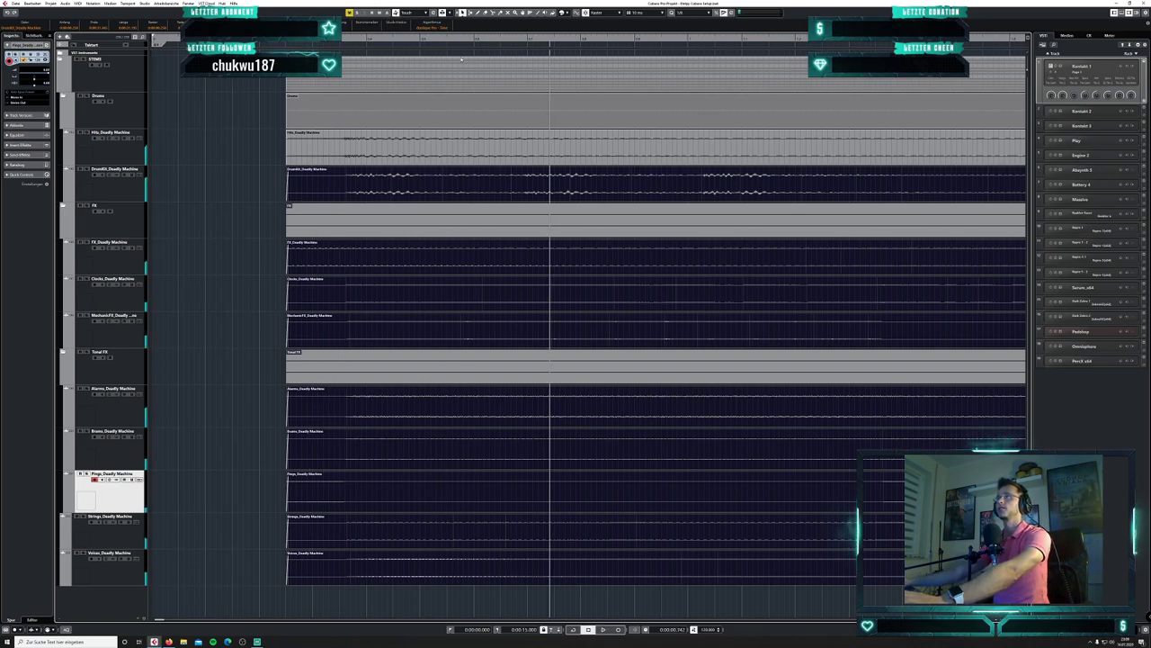
- Trim the starts of all events except Hits to the first hit, and fade the Hits event in up to that point
{"action": "left_click_drag", "start_coordinate": [288, 200], "coordinate": [347, 200]}
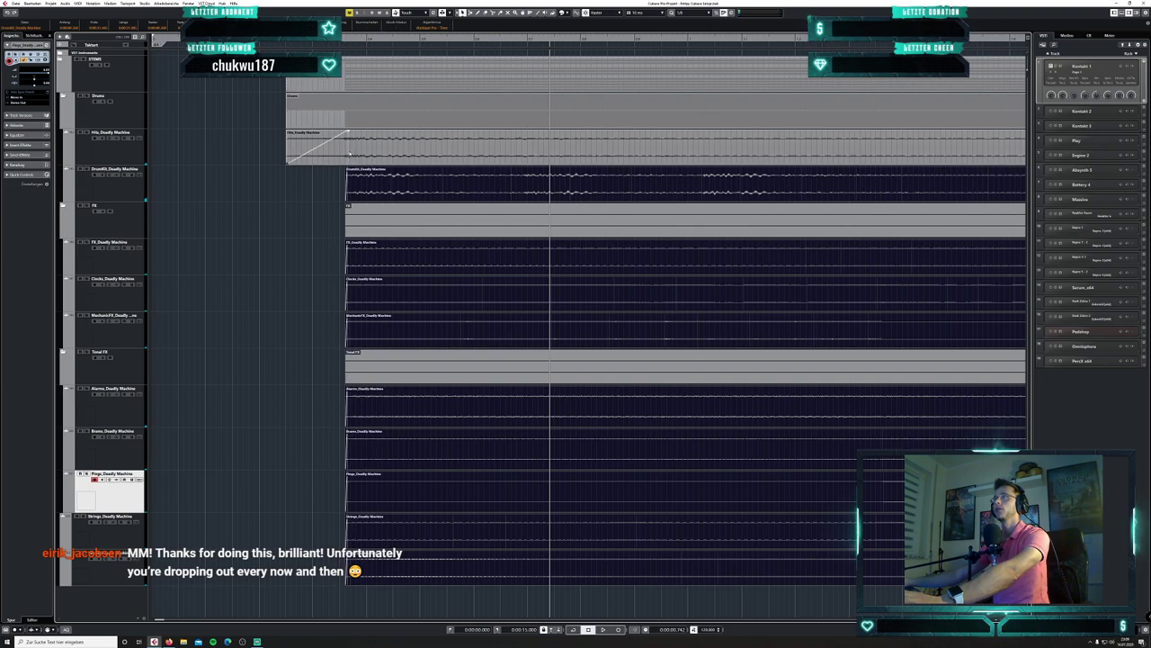
{"action": "key", "text": "shift+h"}
{"action": "key", "text": "shift+h"}
{"action": "key", "text": "shift+h"}
{"action": "key", "text": "shift+h"}
{"action": "key", "text": "shift+h"}
{"action": "key", "text": "shift+h"}
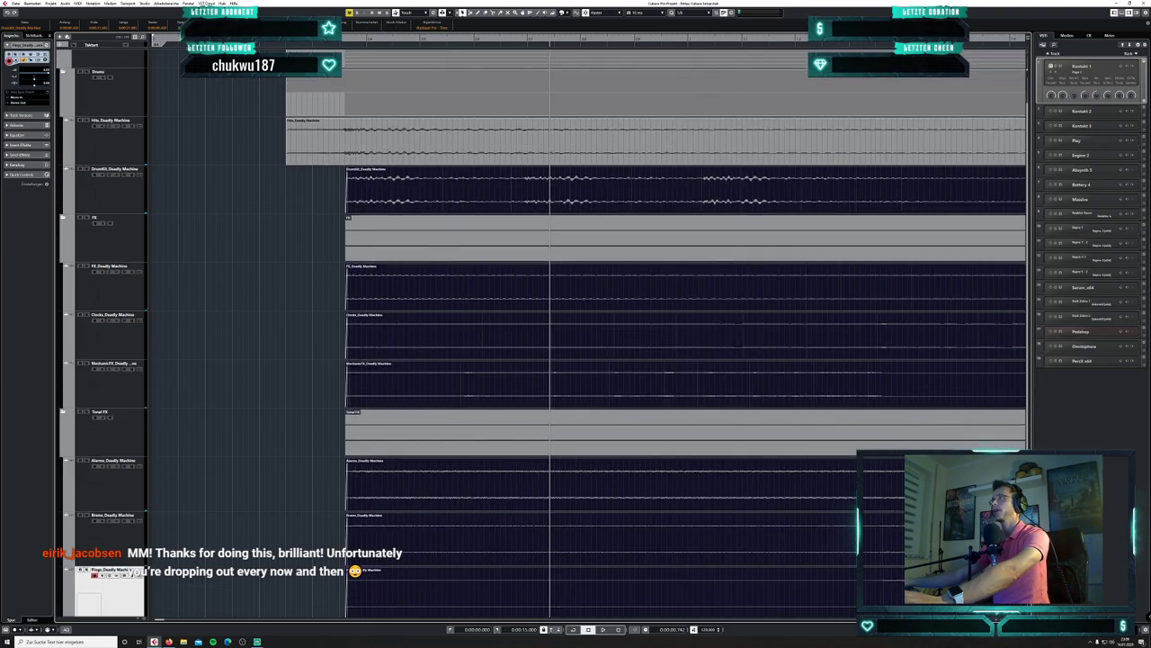
{"action": "left_click_drag", "start_coordinate": [289, 79], "coordinate": [346, 80]}
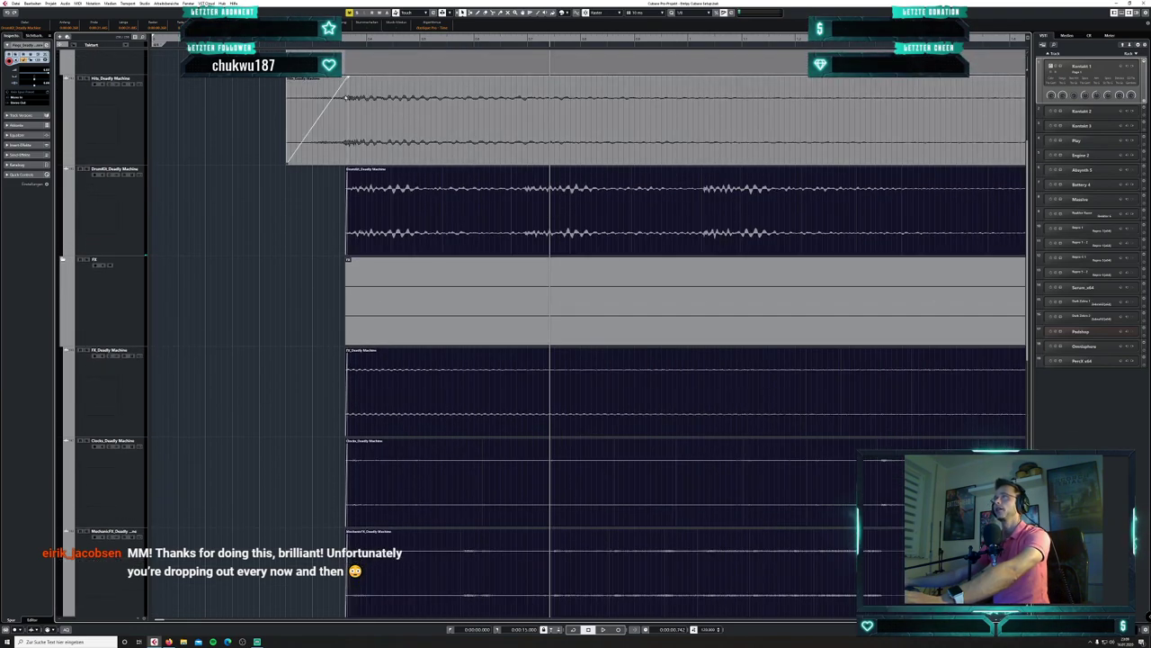
{"action": "left_click", "coordinate": [350, 83]}
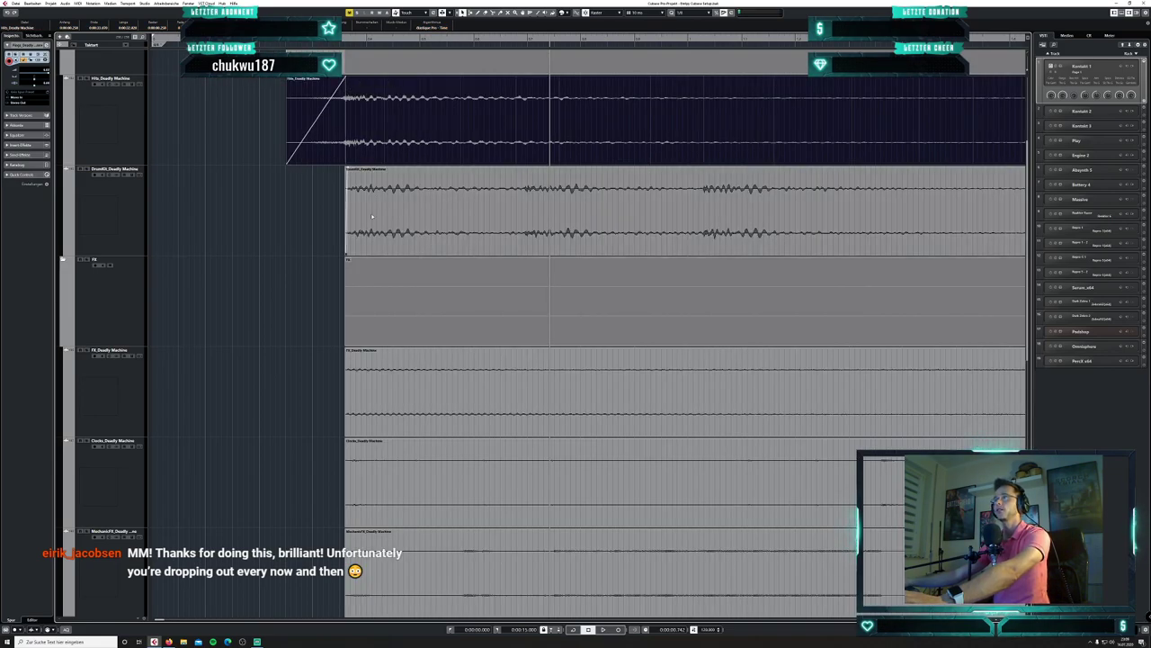
- Reselect the events below Hits, fine-adjust their start edges at the first hit, and return to the project start
{"action": "left_click_drag", "start_coordinate": [332, 231], "coordinate": [432, 615]}
{"action": "scroll", "coordinate": [443, 595], "scroll_direction": "up", "scroll_amount": 10}
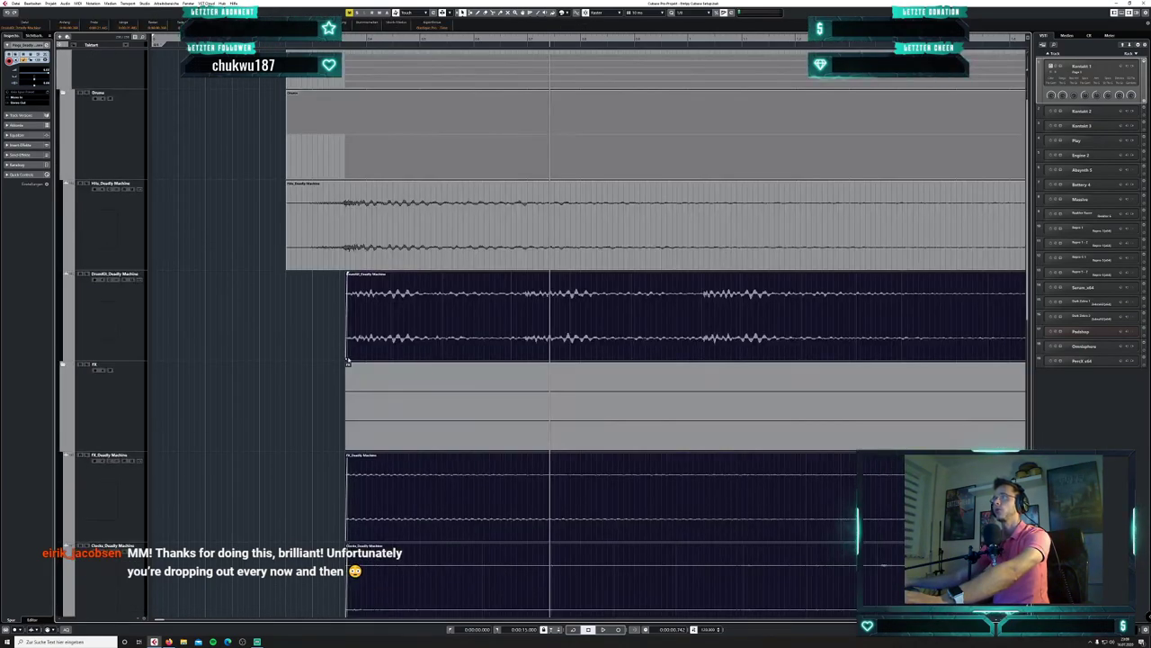
{"action": "left_click_drag", "start_coordinate": [347, 358], "coordinate": [347, 359]}
{"action": "key", "text": "KP_Decimal"}
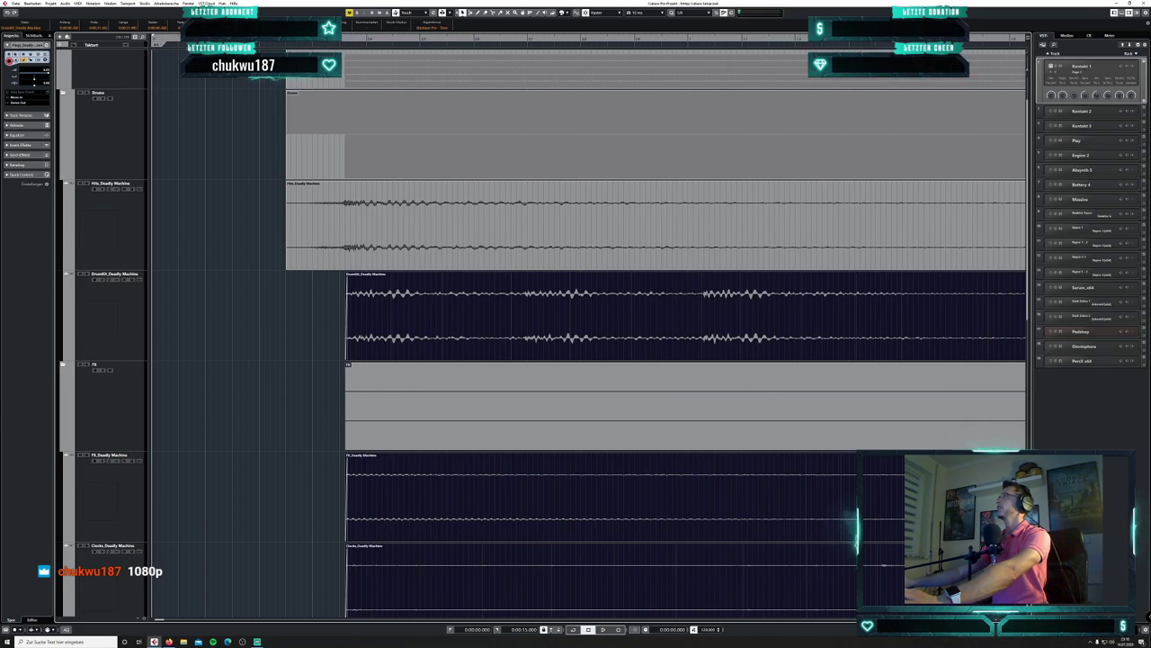
- Examine the opening of the arrangement with the cursor placed at the Hits event's start
{"action": "key", "text": "g"}
{"action": "key", "text": "g"}
{"action": "key", "text": "g"}
{"action": "key", "text": "g"}
{"action": "key", "text": "g"}
{"action": "key", "text": "g"}
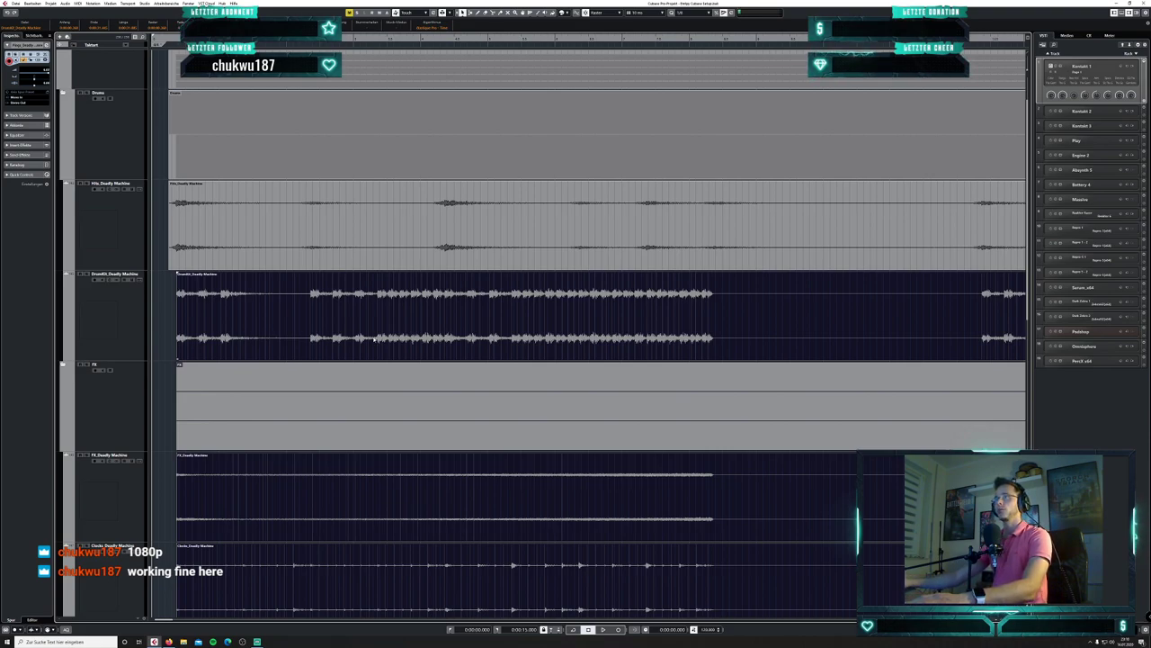
{"action": "left_click", "coordinate": [168, 41]}
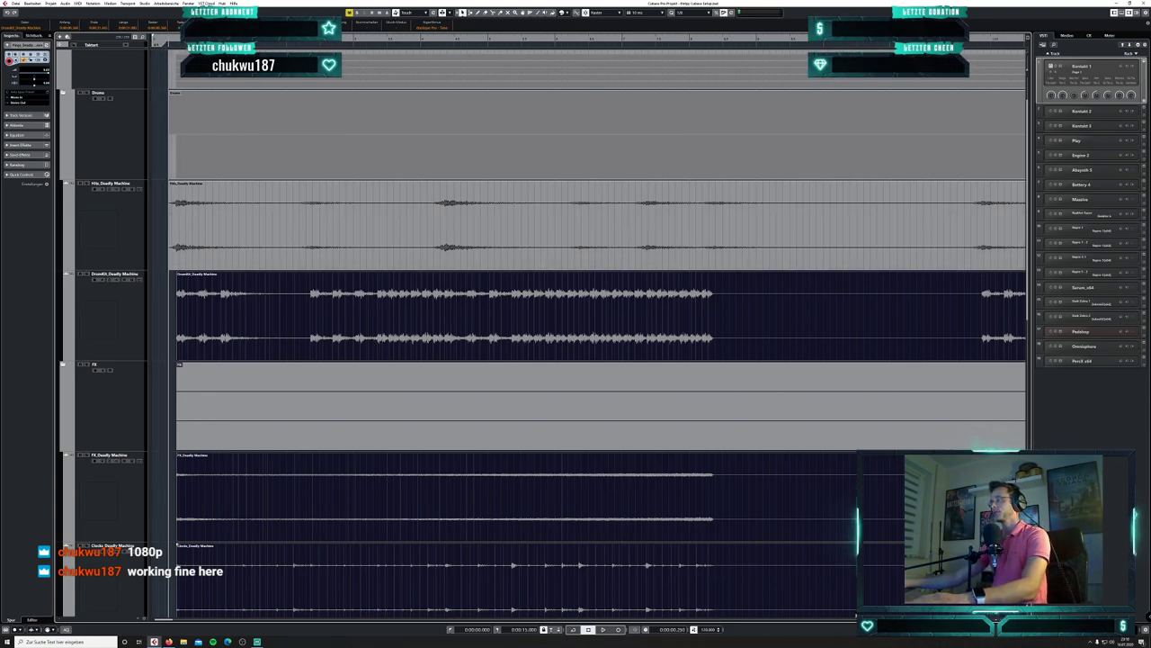
{"action": "key", "text": "h"}
{"action": "key", "text": "h"}
{"action": "key", "text": "h"}
{"action": "key", "text": "h"}
{"action": "key", "text": "h"}
{"action": "key", "text": "h"}
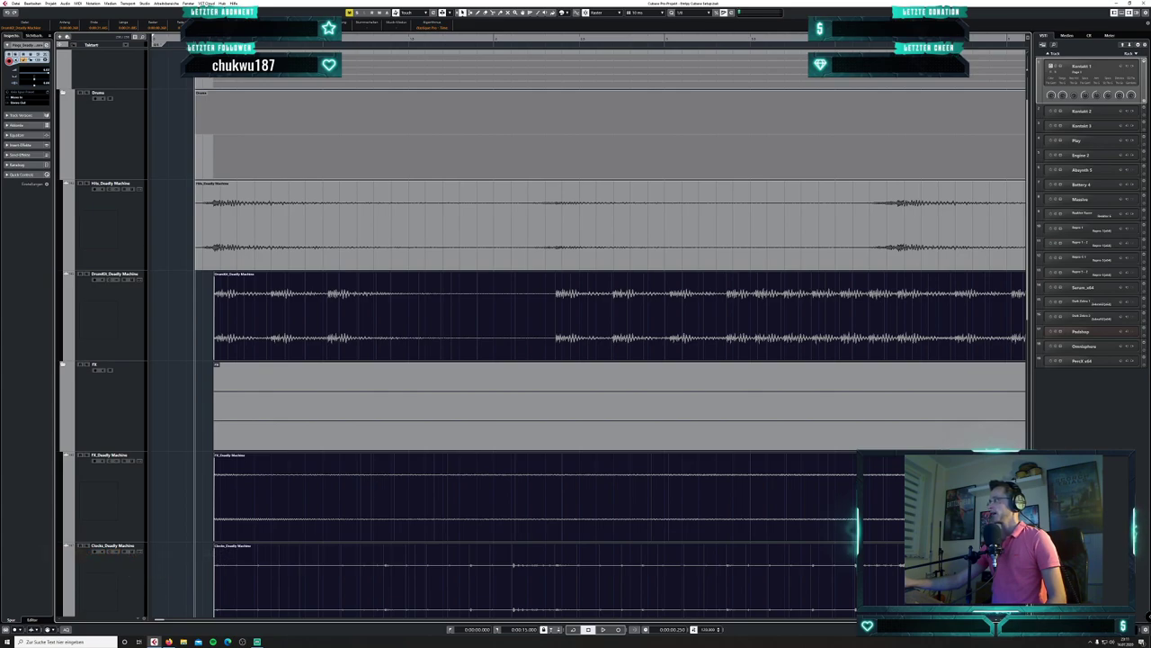
- Inspect the trimmed events' start and short fade-ins up close, and compare that position with the Hits event's start
{"action": "key", "text": "shift+g"}
{"action": "key", "text": "shift+g"}
{"action": "key", "text": "shift+g"}
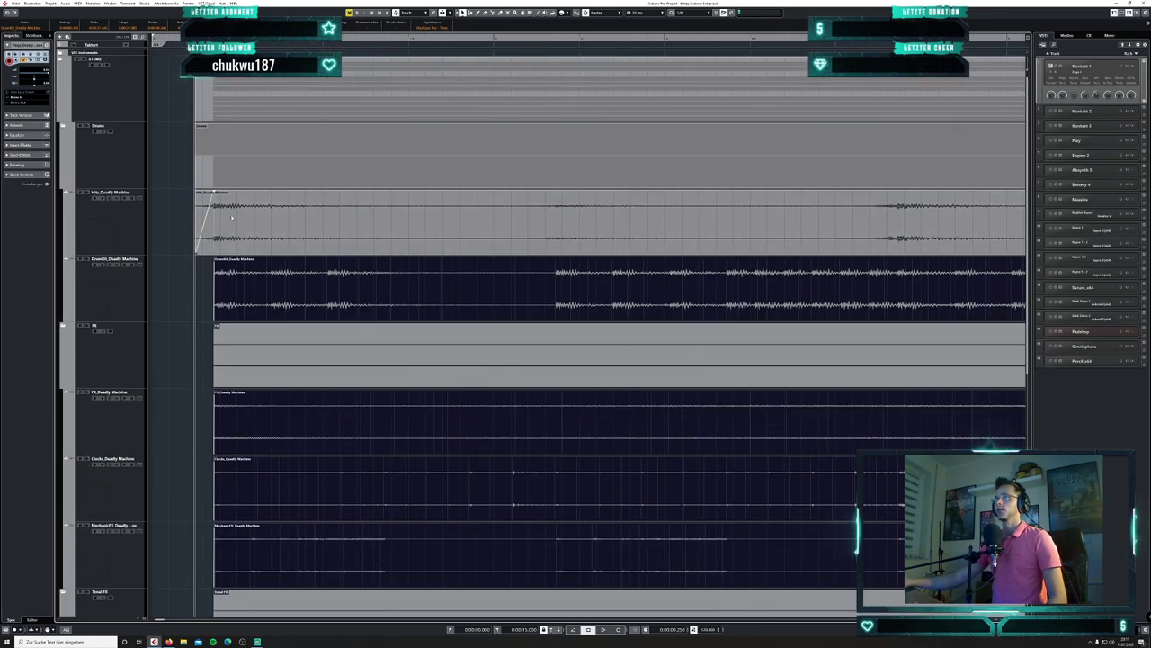
{"action": "key", "text": "l"}
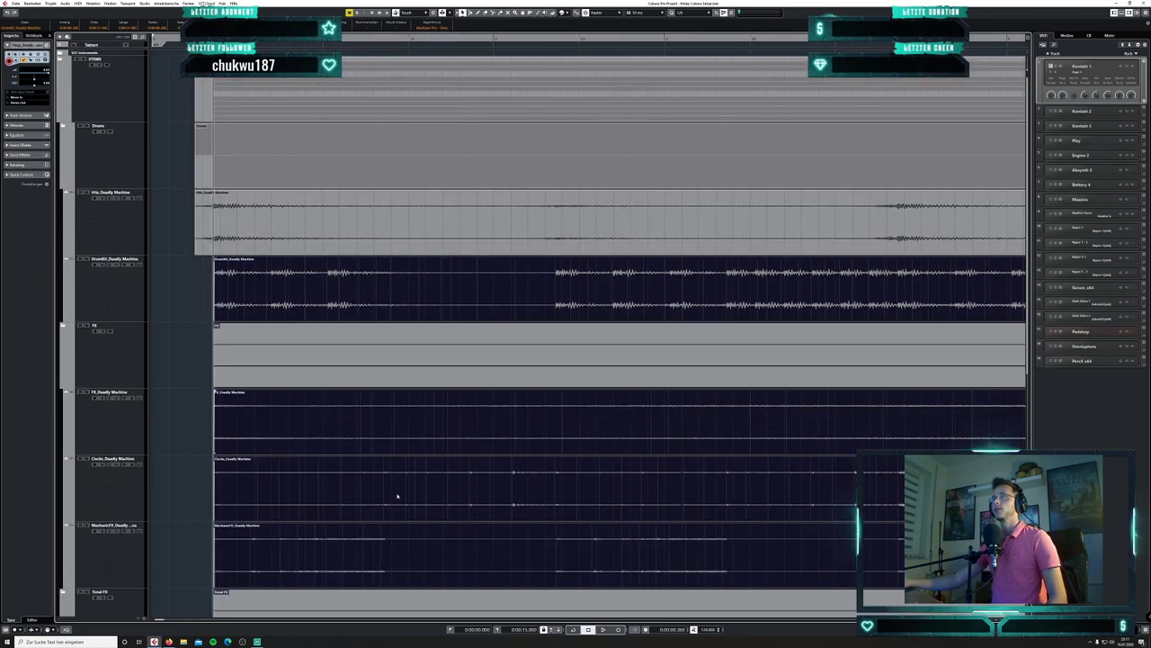
{"action": "key", "text": "h"}
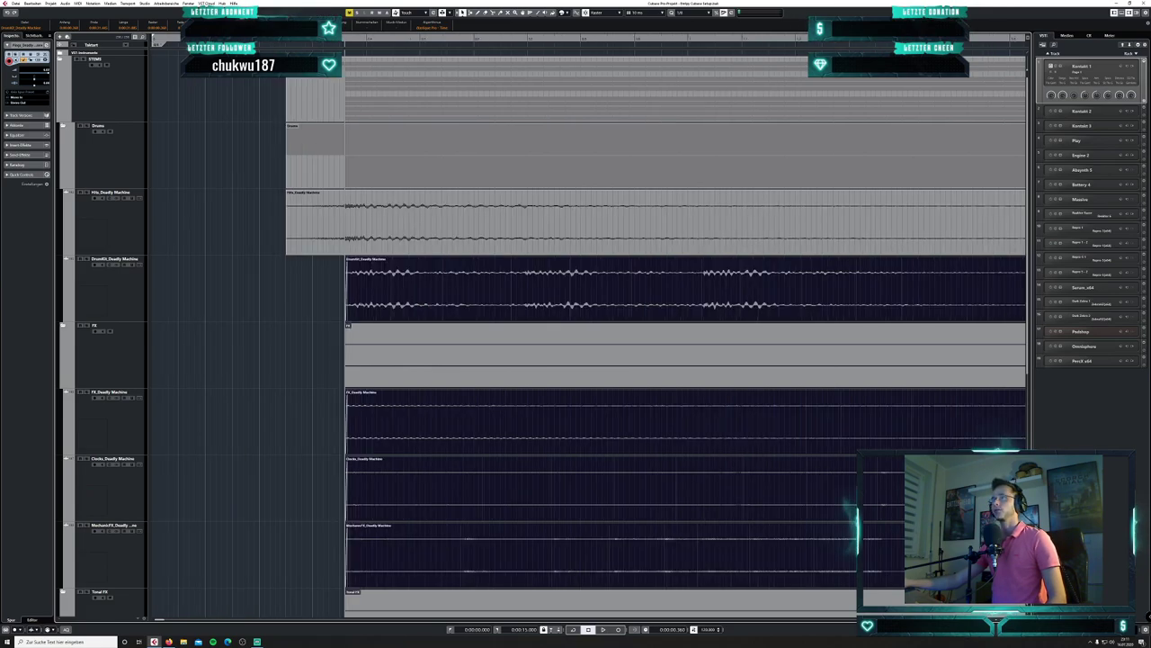
{"action": "key", "text": "h"}
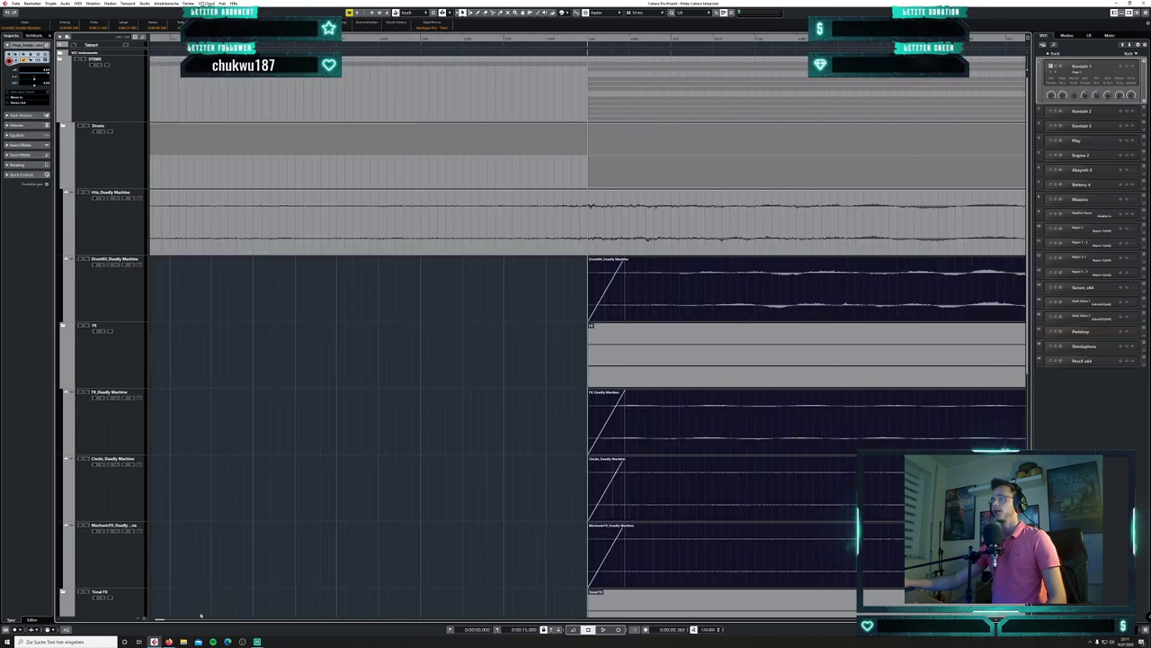
{"action": "key", "text": "h"}
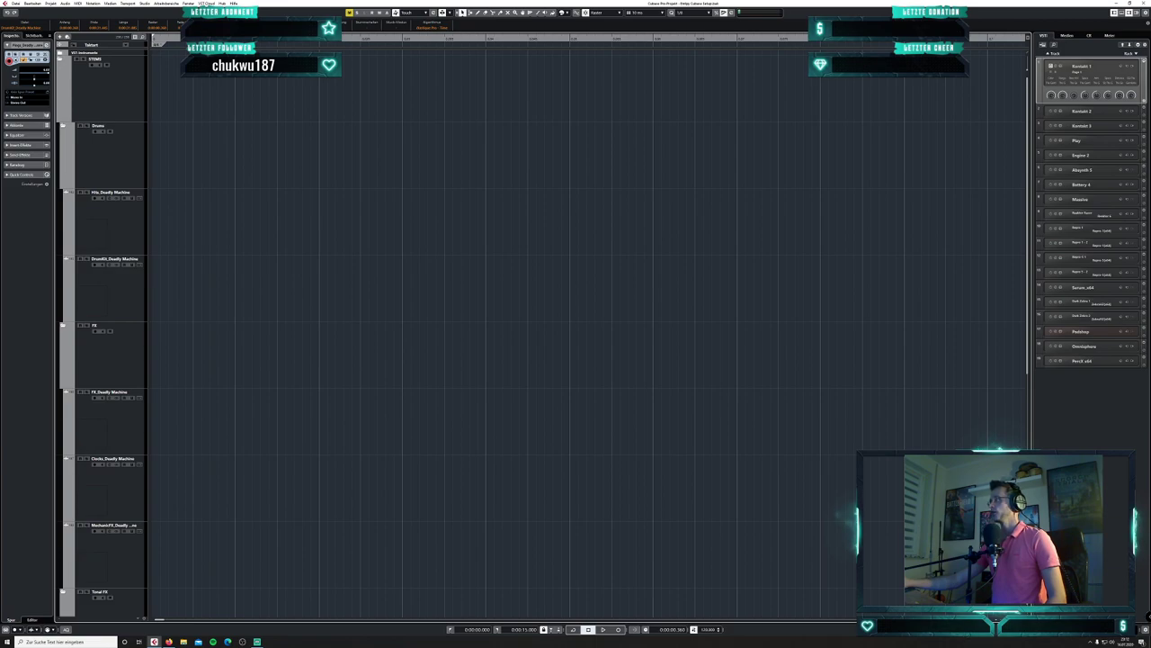
{"action": "key", "text": "g"}
{"action": "key", "text": "g"}
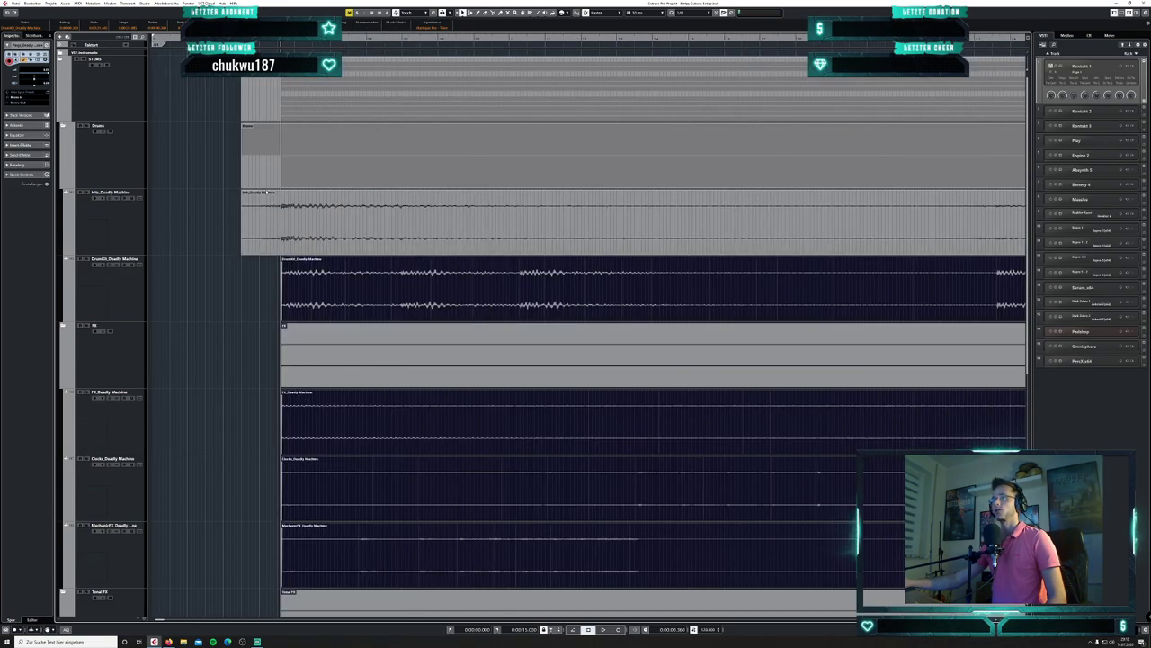
{"action": "key", "text": "ctrl+z"}
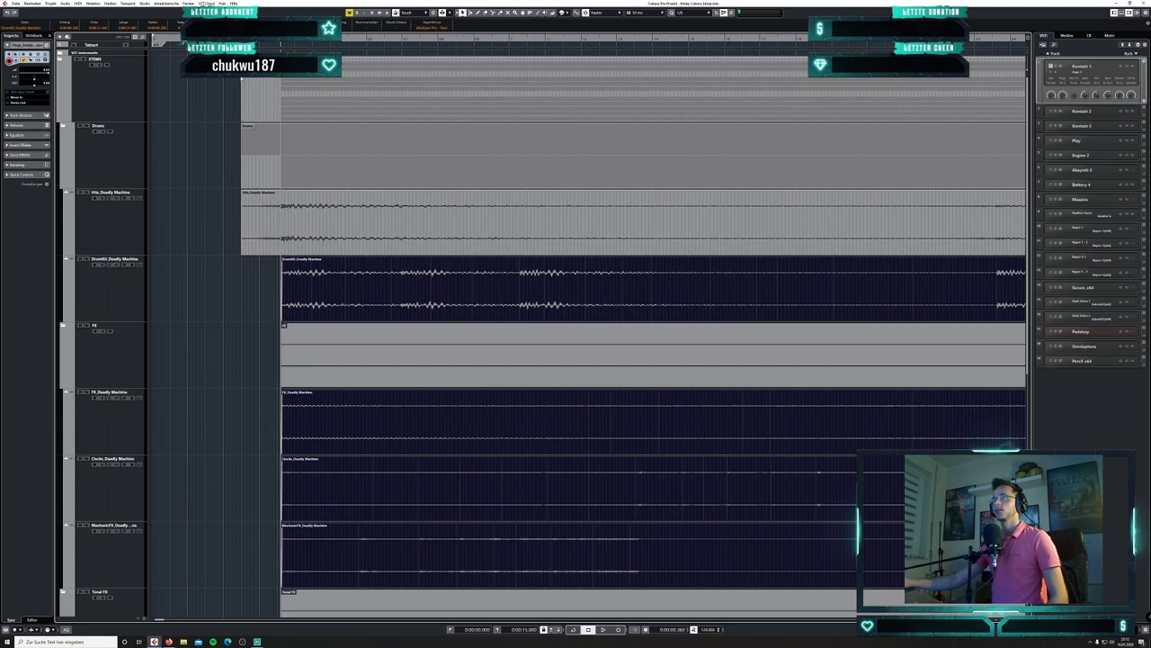
{"action": "left_click", "coordinate": [241, 38]}
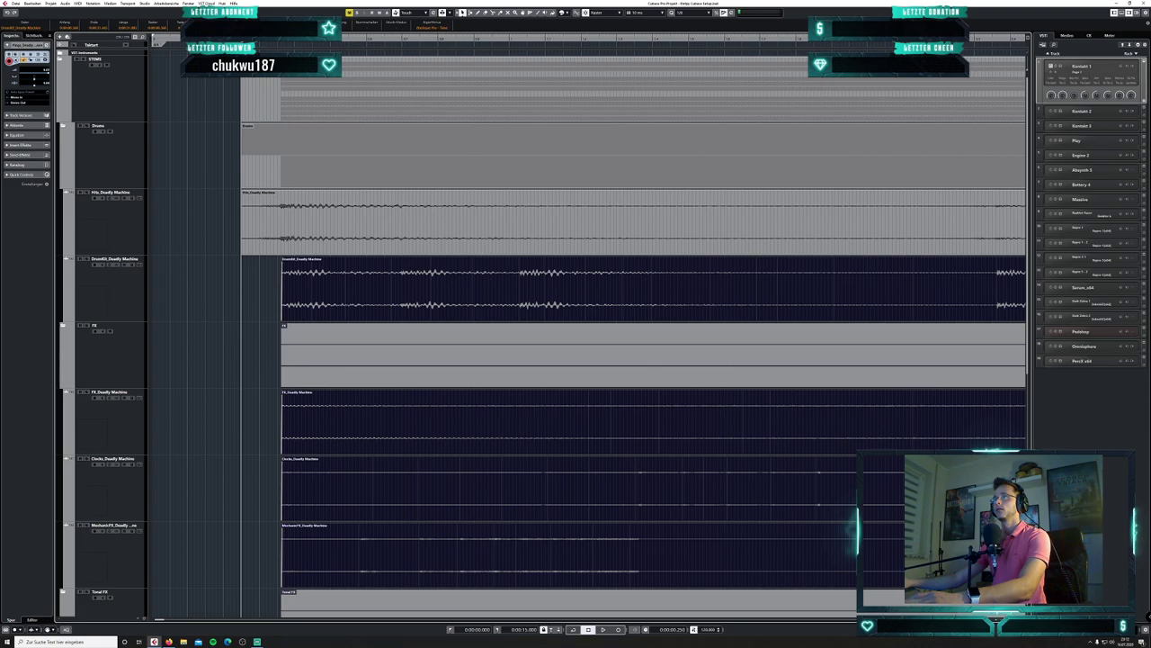
{"action": "key", "text": "period"}
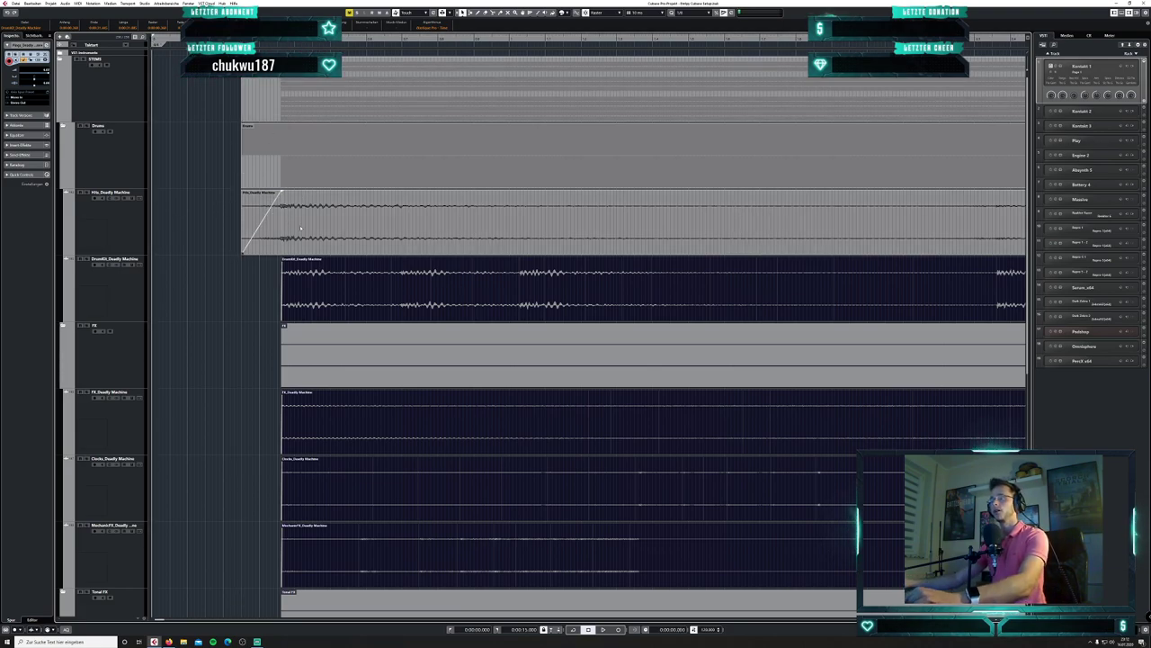
- Try moving all events to the very start of the project and play the opening
{"action": "key", "text": "ctrl+z"}
{"action": "key", "text": "ctrl+z"}
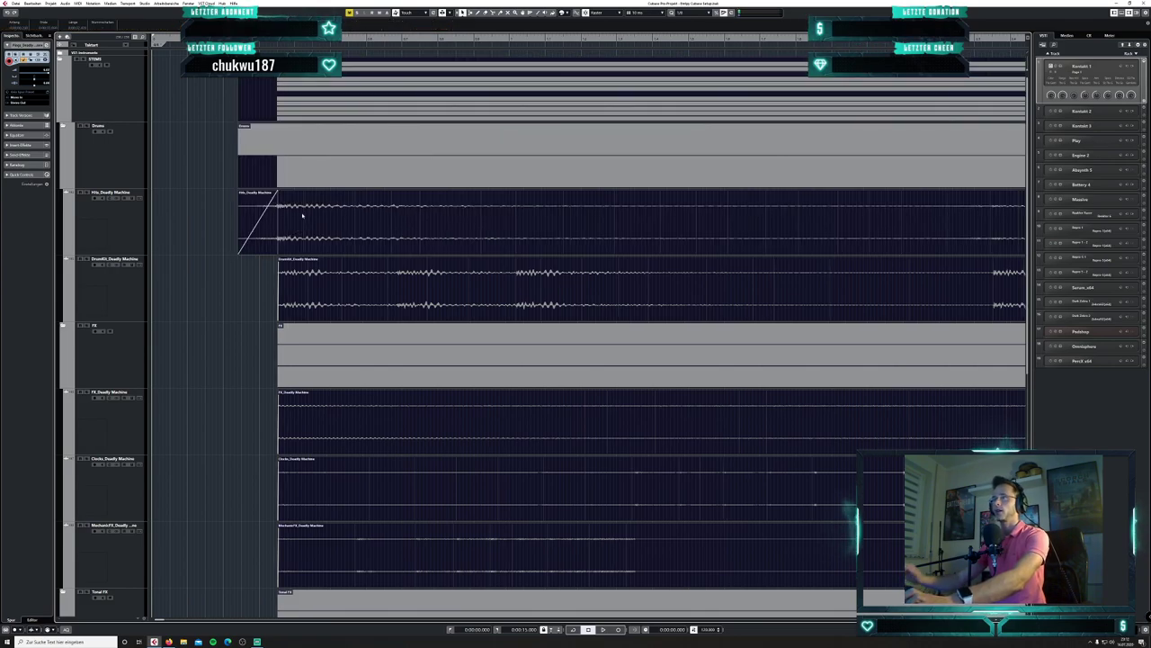
{"action": "left_click_drag", "start_coordinate": [306, 220], "coordinate": [211, 210]}
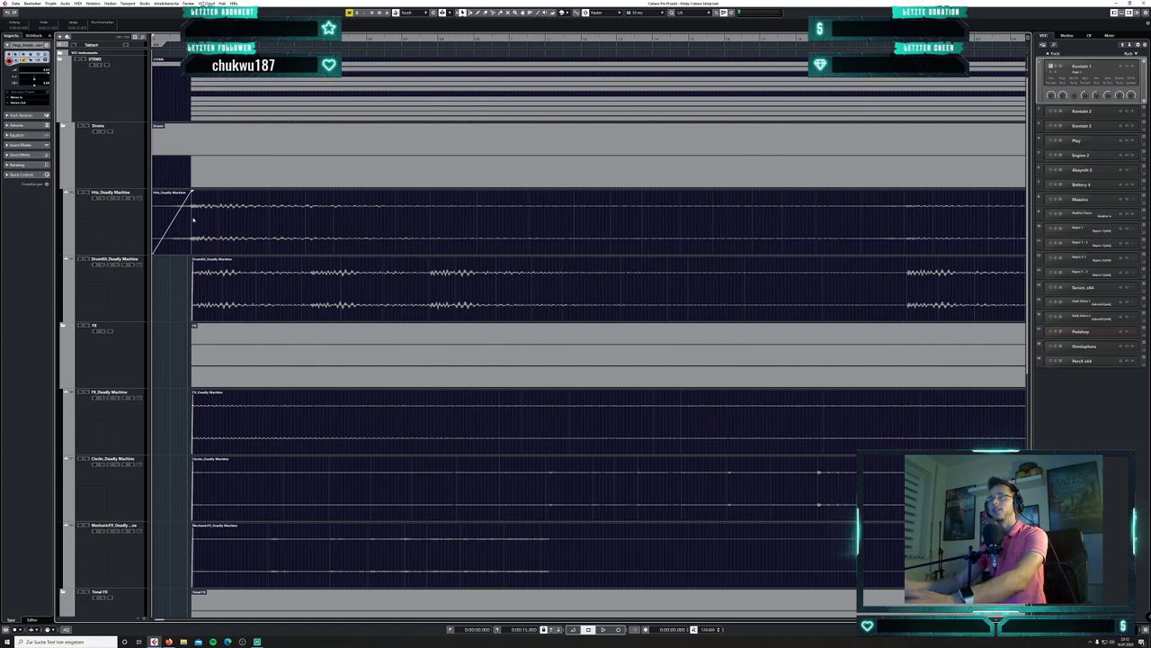
{"action": "key", "text": "space"}
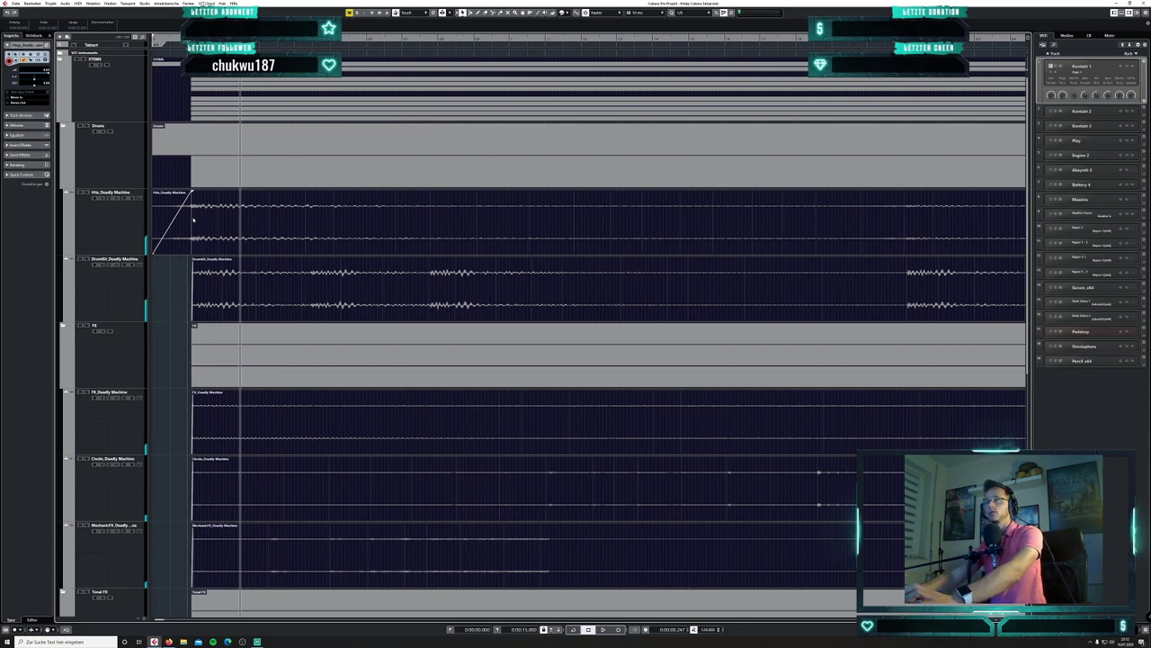
{"action": "key", "text": "ctrl+l"}
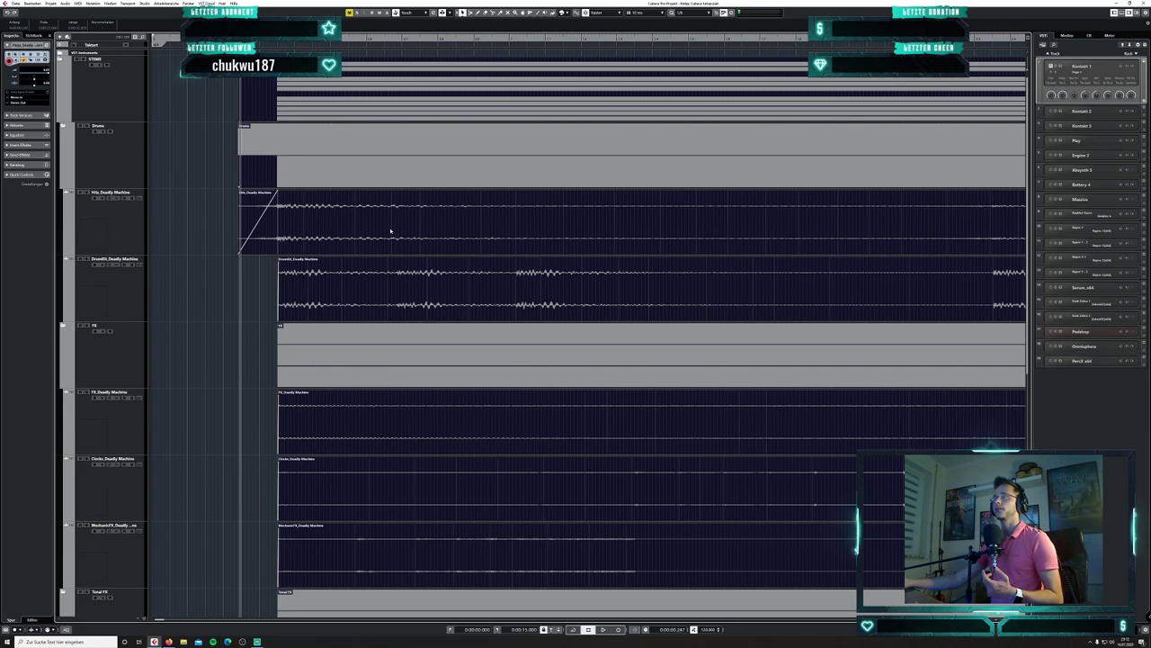
- Select all events except Hits and its parent folders and extend their starts to match the Hits start
{"action": "left_click", "coordinate": [259, 285]}
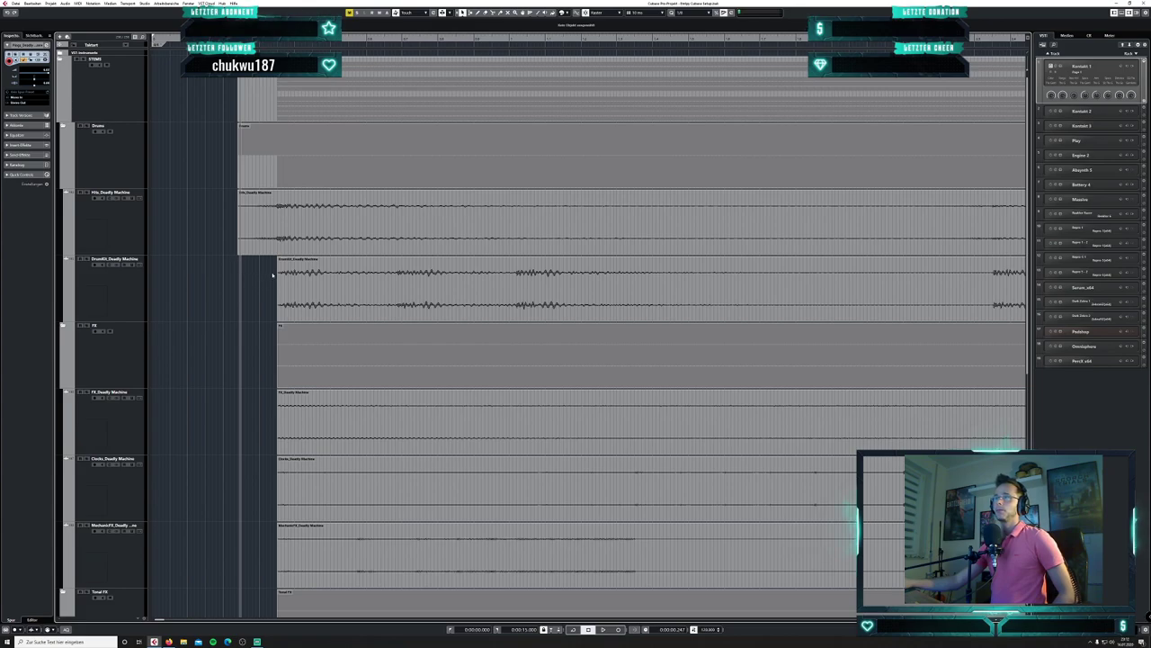
{"action": "left_click", "coordinate": [288, 281]}
{"action": "left_click_drag", "start_coordinate": [269, 284], "coordinate": [347, 560]}
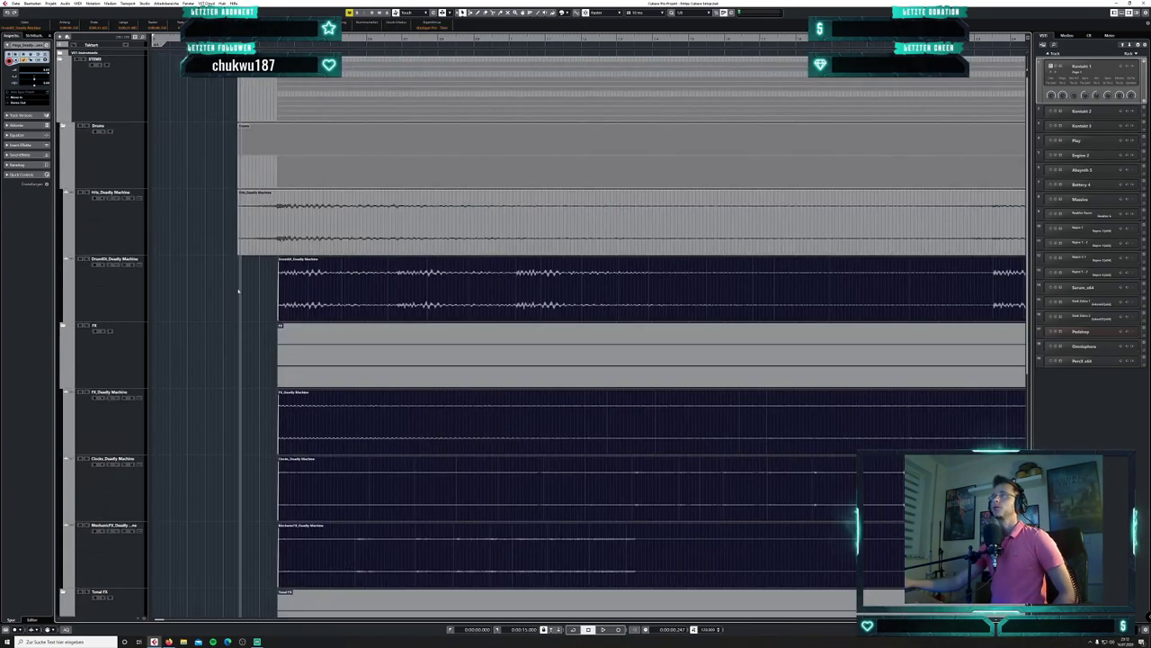
{"action": "mouse_move", "coordinate": [279, 322]}
{"action": "left_mouse_down"}
{"action": "mouse_move", "coordinate": [234, 322]}
{"action": "mouse_move", "coordinate": [279, 324]}
{"action": "left_mouse_up"}
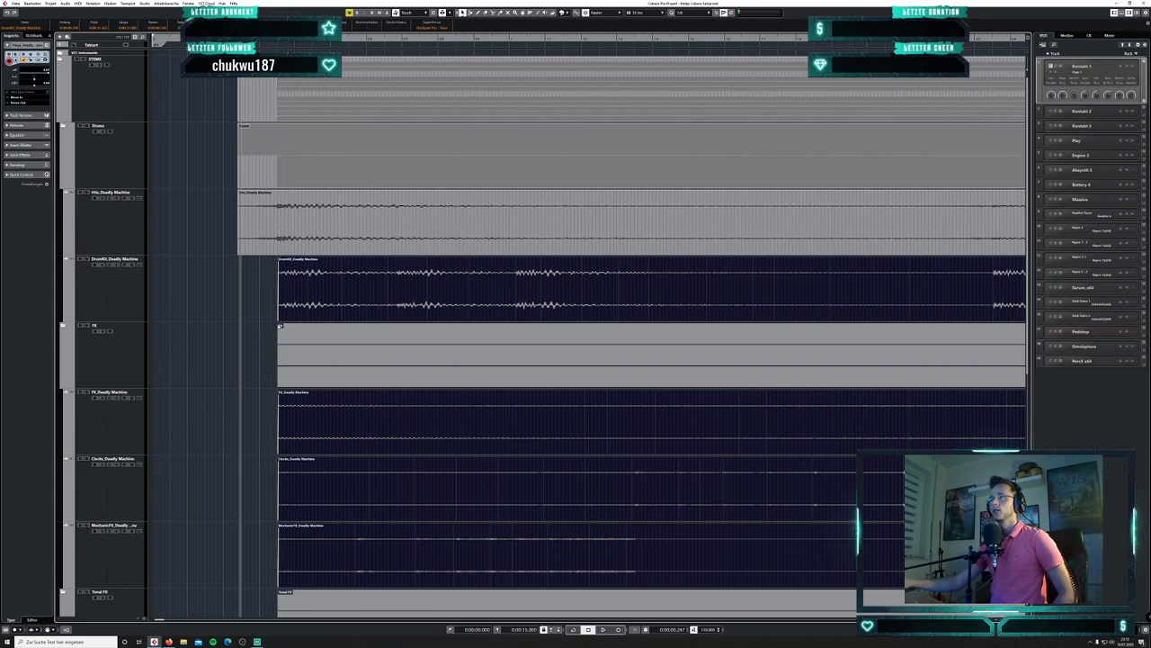
{"action": "left_click", "coordinate": [278, 42]}
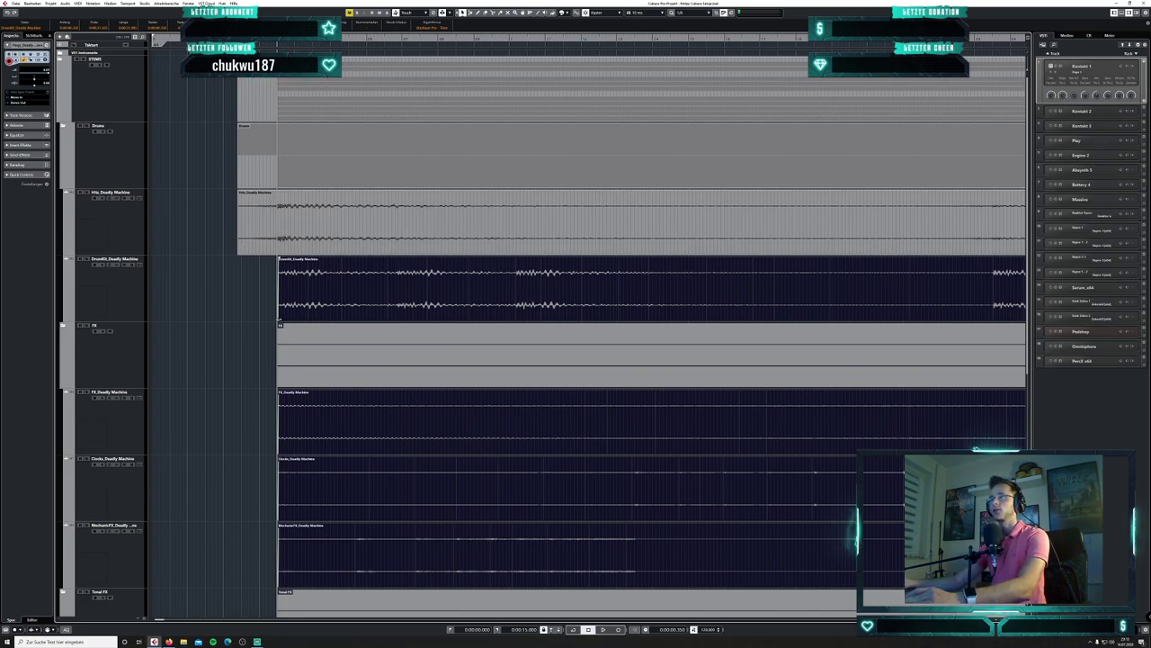
{"action": "left_click_drag", "start_coordinate": [279, 322], "coordinate": [240, 324]}
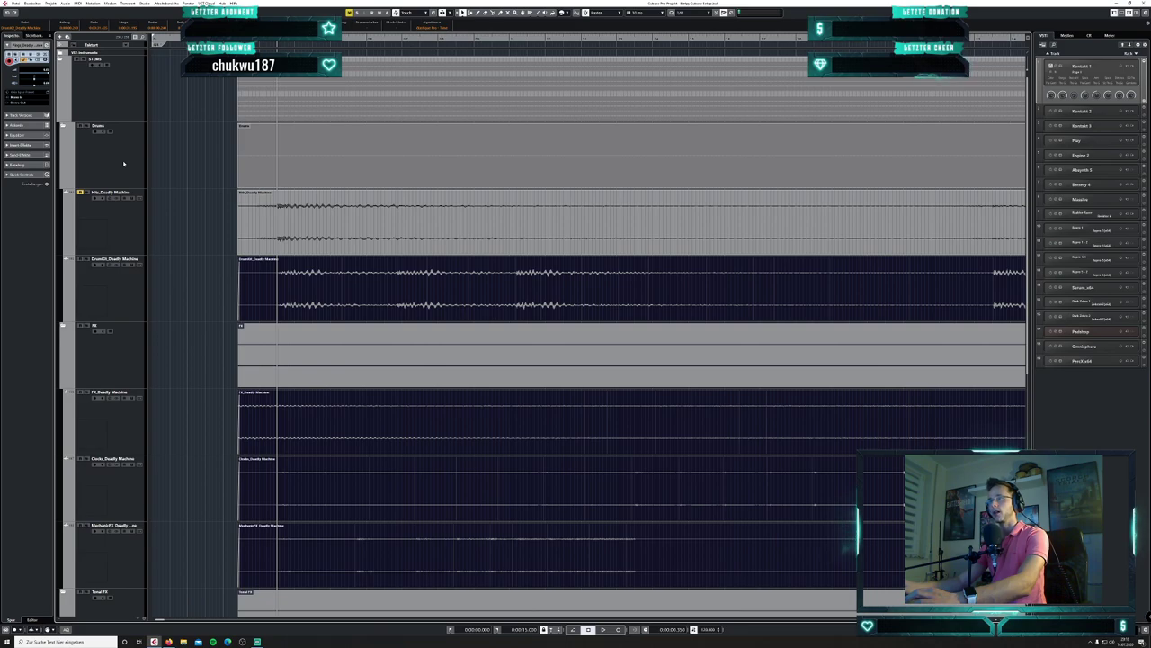
- Audition the extended events from the project start with the Hits track muted
{"action": "key", "text": "KP_Decimal"}
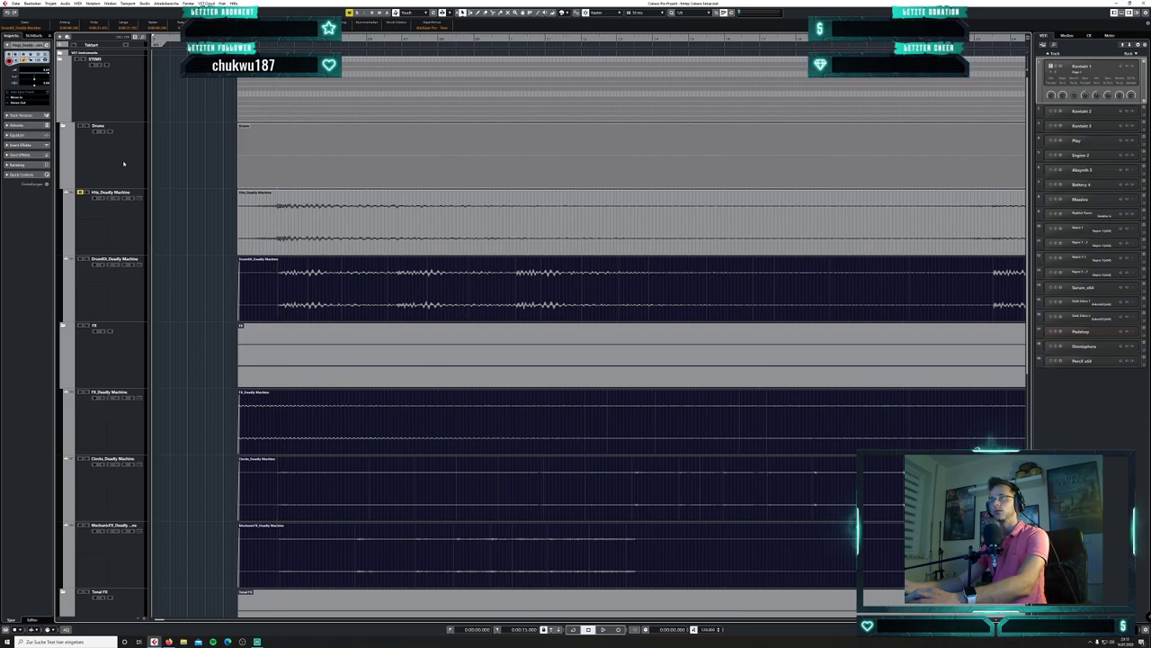
{"action": "key", "text": "space"}
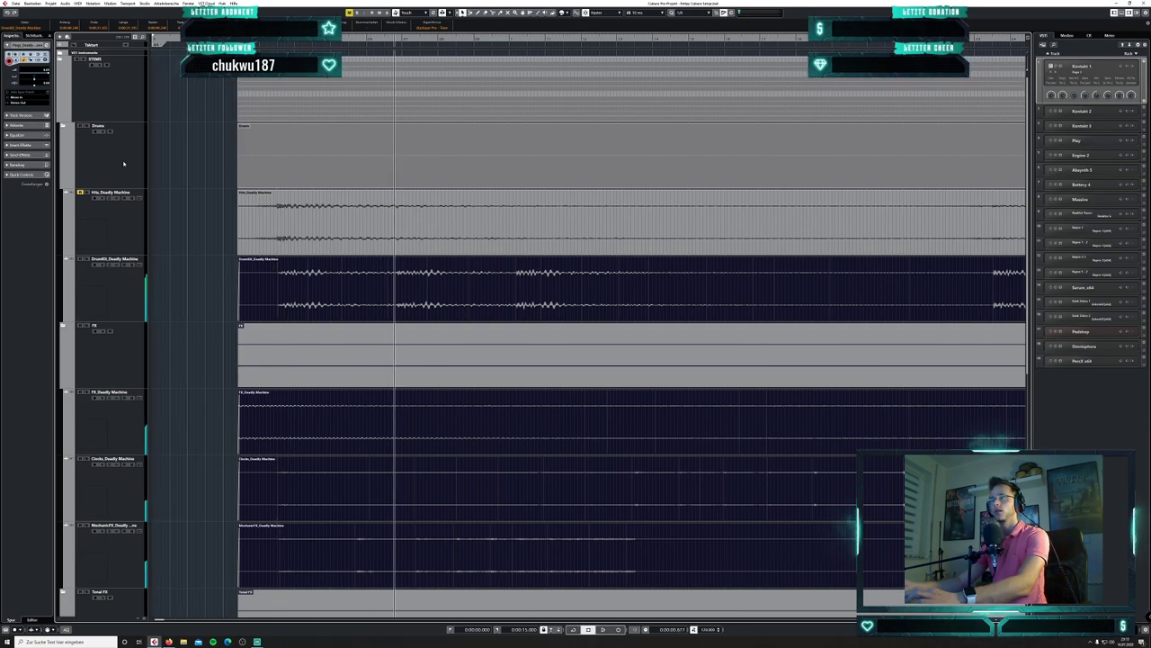
{"action": "key", "text": "space"}
{"action": "key", "text": "space"}
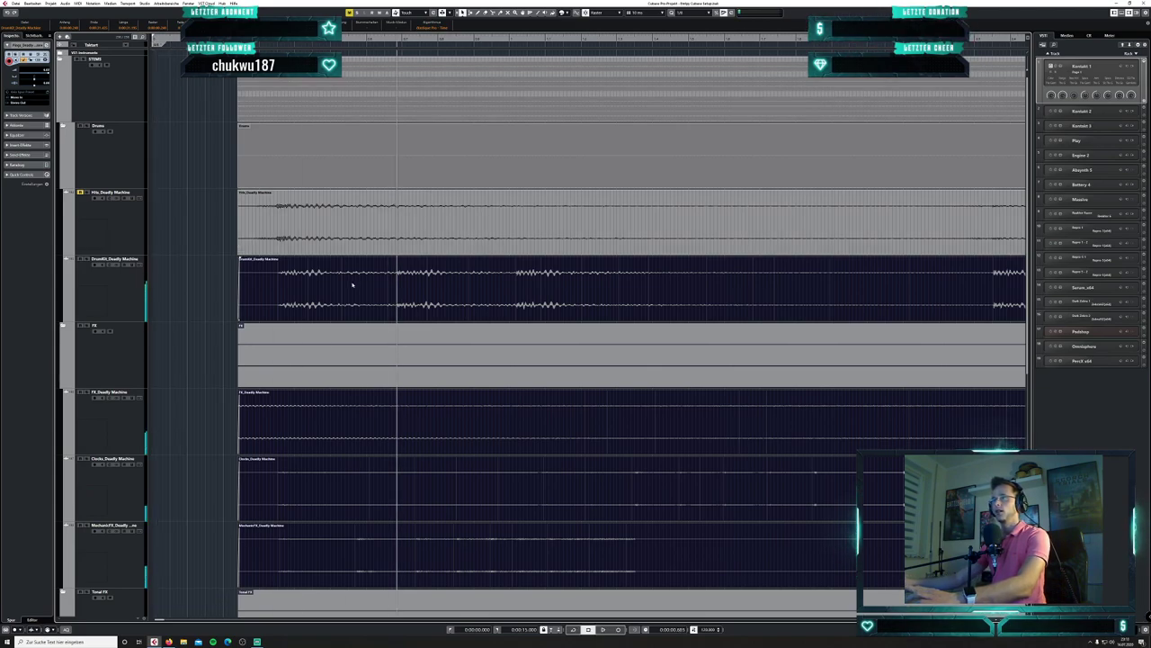
- Trim the selected events' starts back to the first hit and play the full mix from the project start
{"action": "left_click_drag", "start_coordinate": [241, 324], "coordinate": [277, 324]}
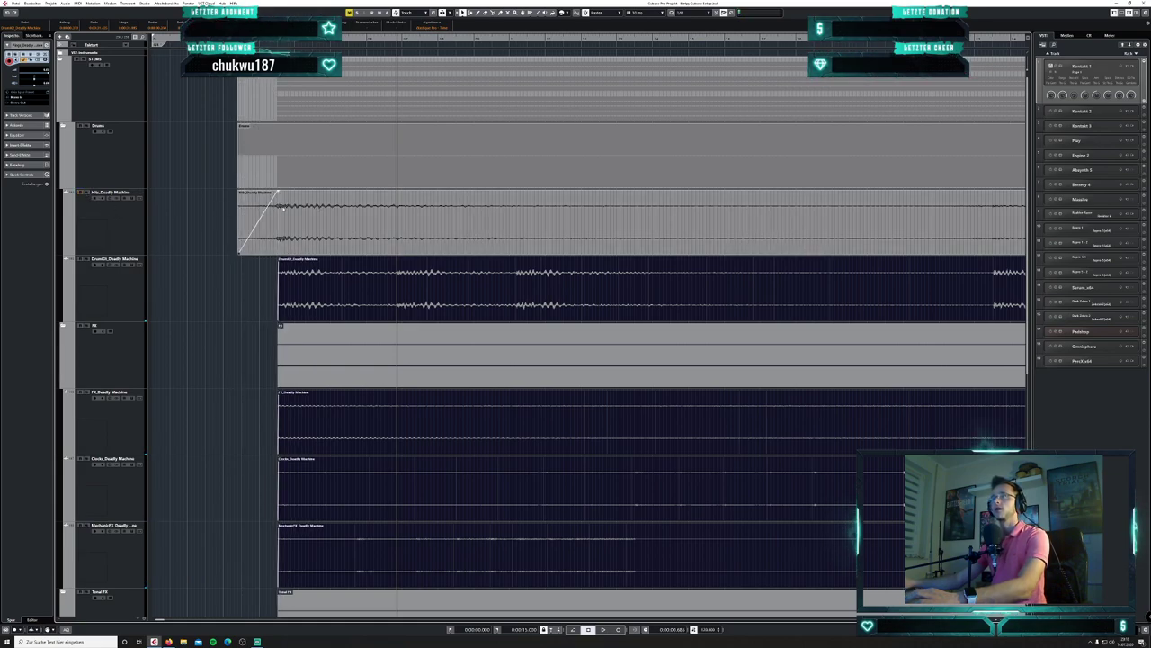
{"action": "key", "text": "KP_Decimal"}
{"action": "key", "text": "space"}
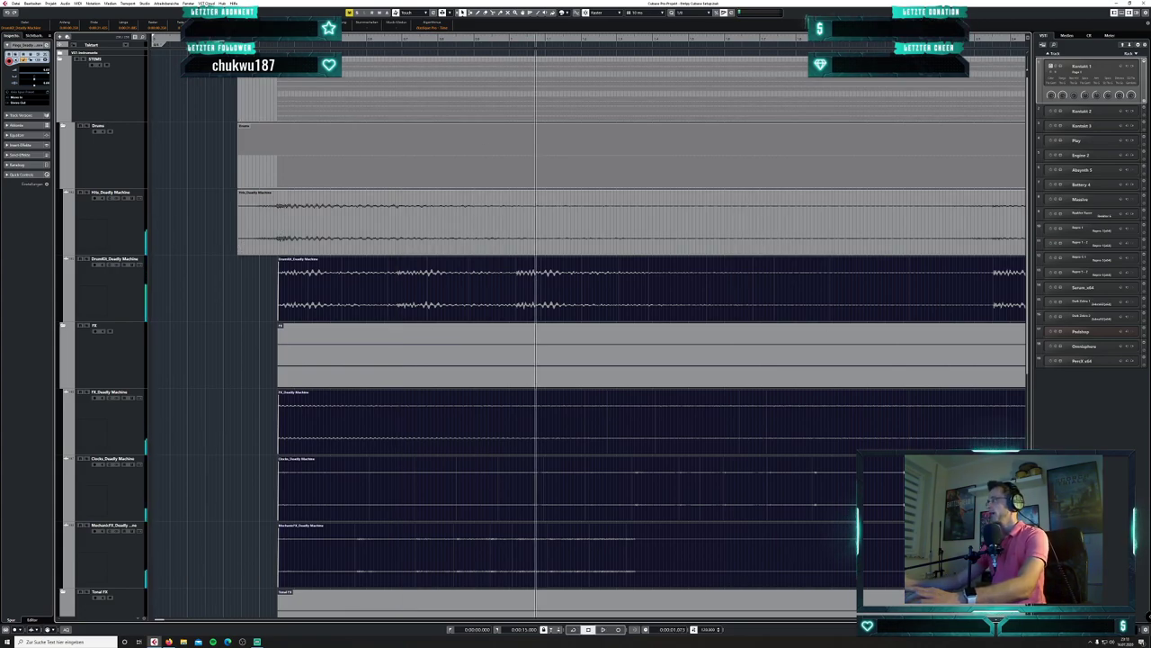
- Select all events and trim their ends back to the right locator at 0:00:15.000
{"action": "key", "text": "g"}
{"action": "key", "text": "g"}
{"action": "key", "text": "g"}
{"action": "key", "text": "g"}
{"action": "key", "text": "g"}
{"action": "key", "text": "g"}
{"action": "key", "text": "g"}
{"action": "key", "text": "g"}
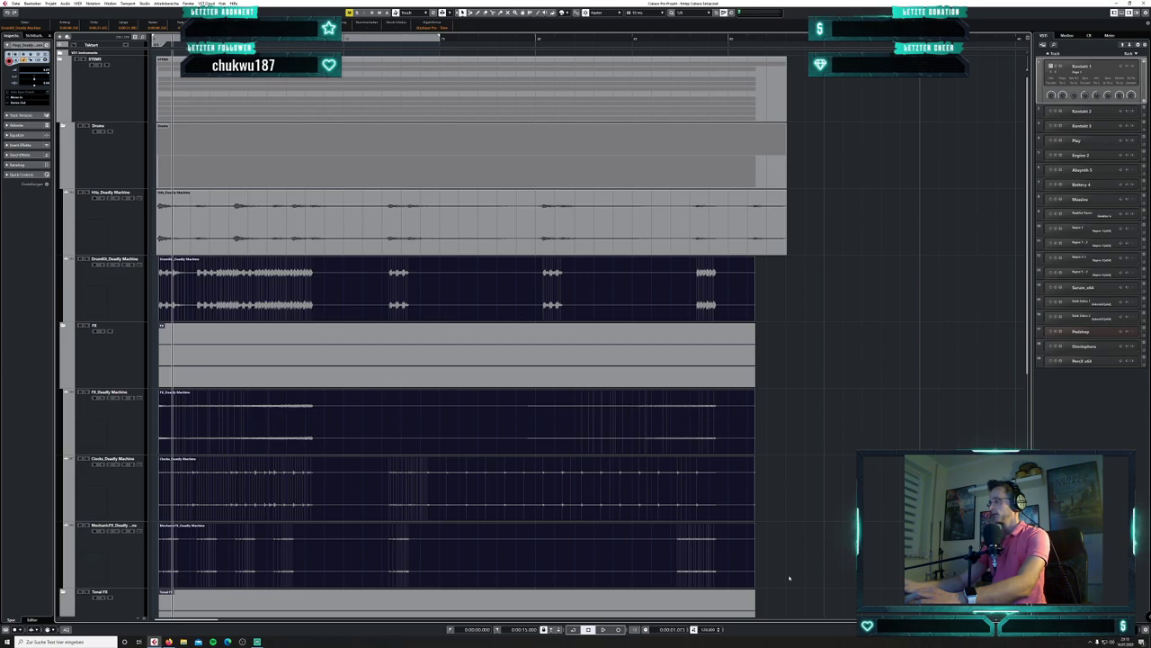
{"action": "key", "text": "KP_2"}
{"action": "left_click", "coordinate": [872, 457]}
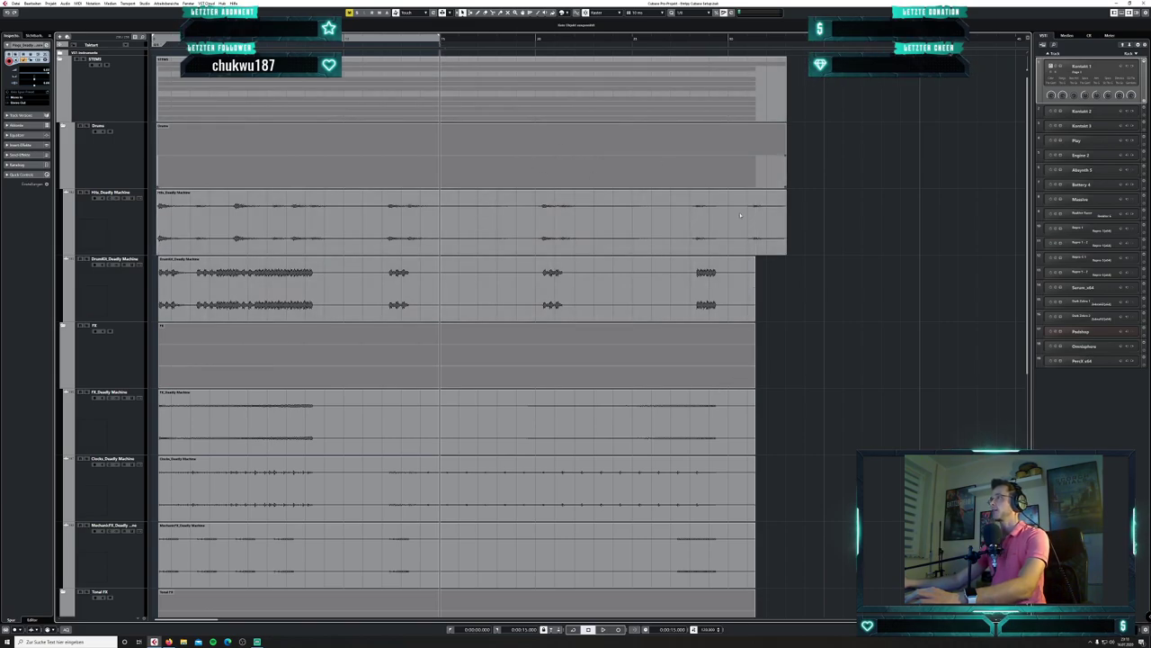
{"action": "key", "text": "ctrl+a"}
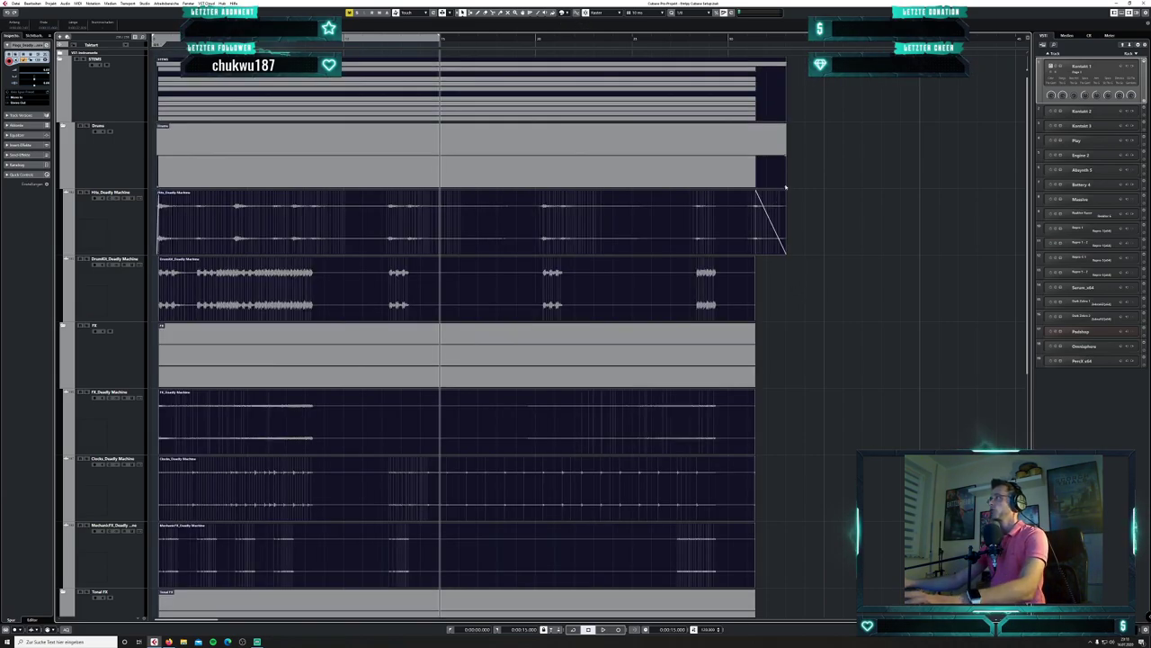
{"action": "left_click_drag", "start_coordinate": [785, 186], "coordinate": [440, 191]}
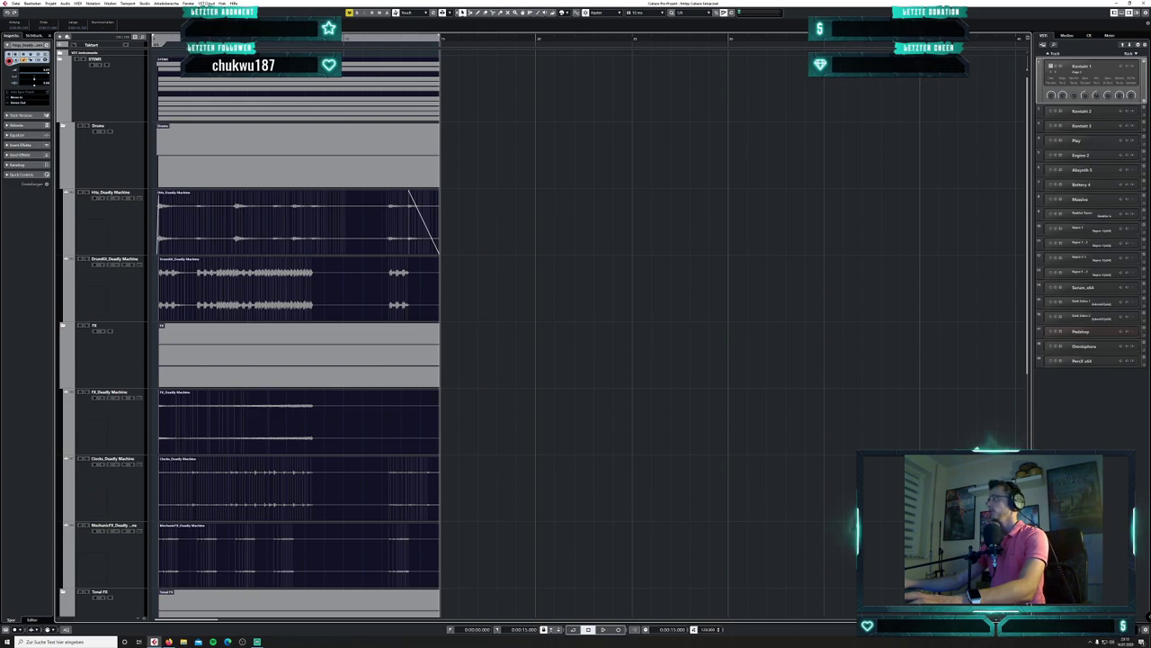
- Examine the trimmed event ends and their fade-outs up close
{"action": "key", "text": "h"}
{"action": "key", "text": "h"}
{"action": "key", "text": "h"}
{"action": "key", "text": "h"}
{"action": "key", "text": "h"}
{"action": "key", "text": "h"}
{"action": "key", "text": "h"}
{"action": "key", "text": "h"}
{"action": "key", "text": "h"}
{"action": "key", "text": "h"}
{"action": "key", "text": "h"}
{"action": "key", "text": "h"}
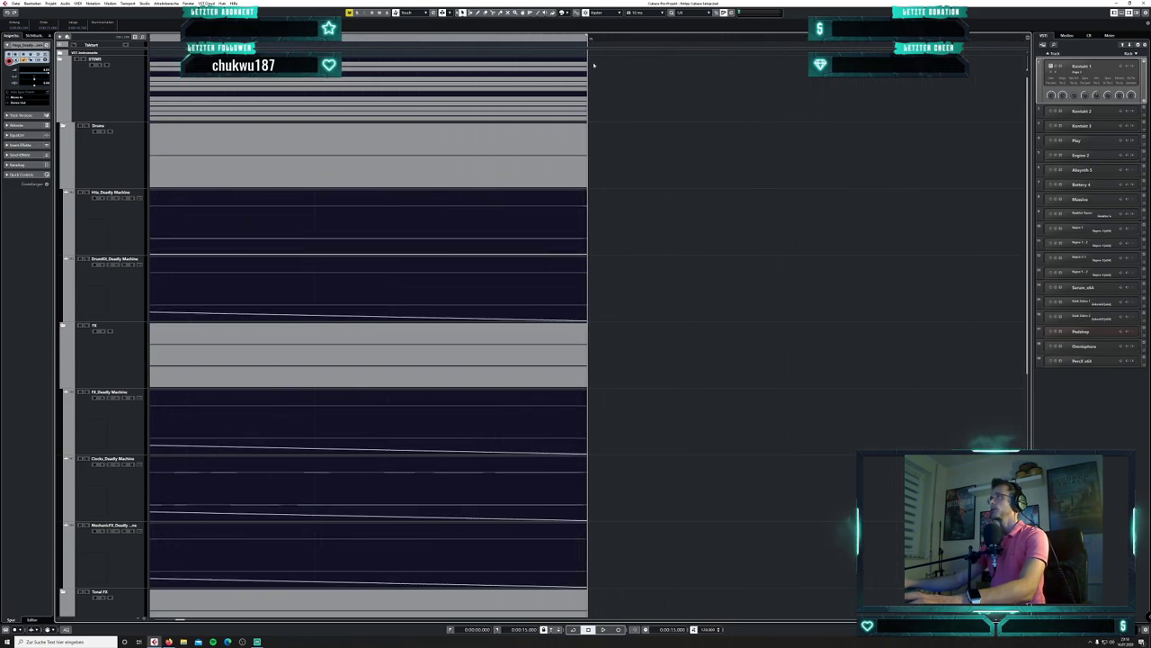
{"action": "key", "text": "g"}
{"action": "key", "text": "g"}
{"action": "key", "text": "g"}
{"action": "key", "text": "g"}
{"action": "key", "text": "g"}
{"action": "key", "text": "g"}
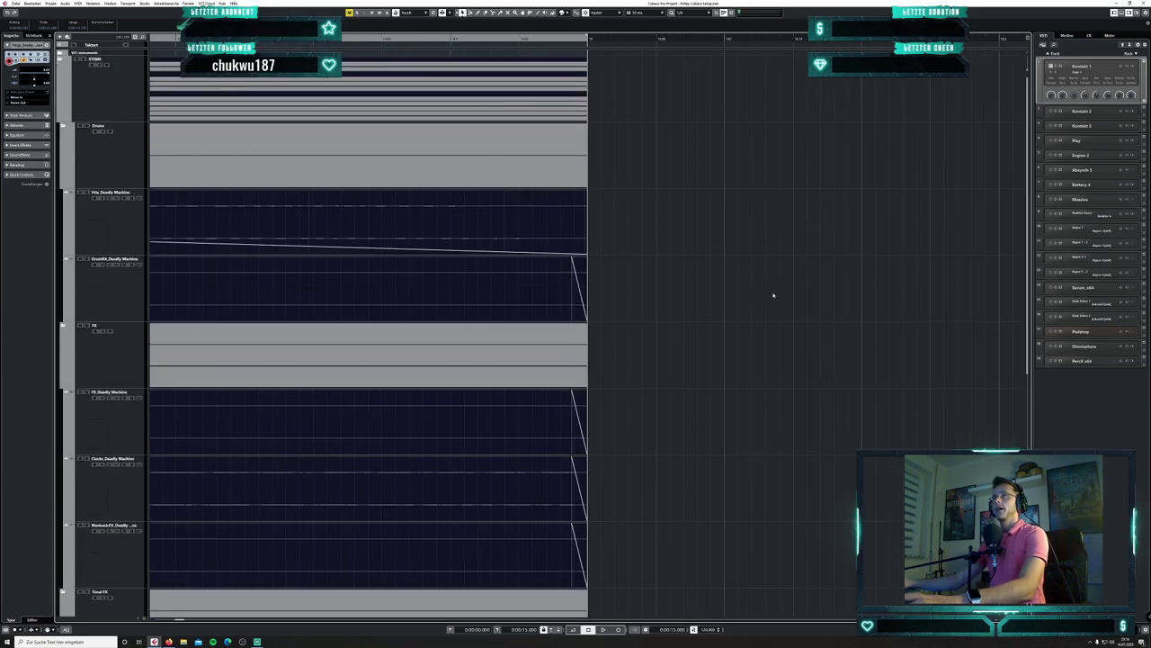
- Take the Hits event out of the selection and place the cursor just after the last DrumKit burst
{"action": "left_click", "coordinate": [570, 232]}
{"action": "key", "text": "g"}
{"action": "key", "text": "g"}
{"action": "key", "text": "g"}
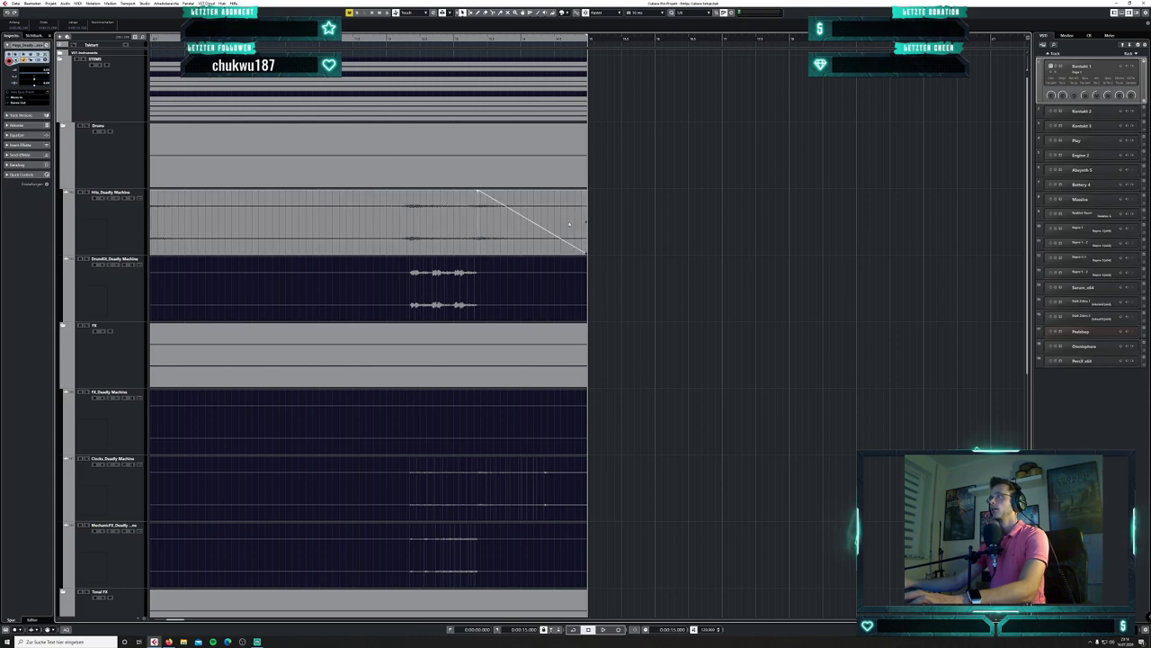
{"action": "left_click", "coordinate": [476, 39]}
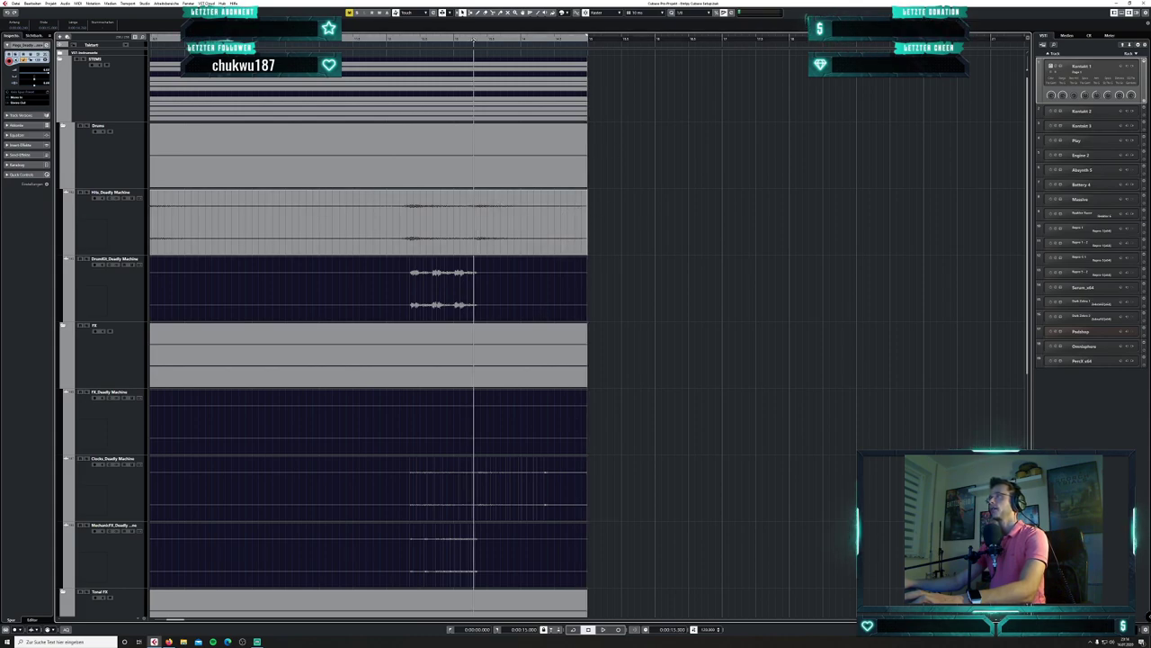
{"action": "left_click_drag", "start_coordinate": [476, 40], "coordinate": [480, 40]}
{"action": "key", "text": "a"}
{"action": "key", "text": "ctrl+z"}
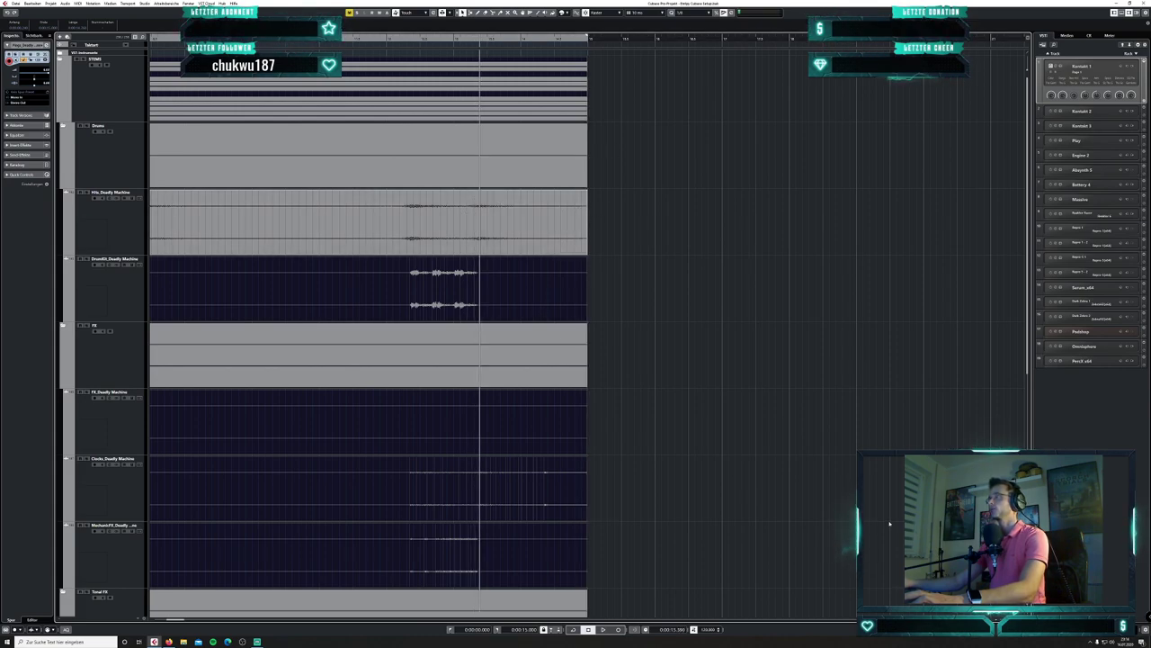
{"action": "key", "text": "shift+h"}
{"action": "key", "text": "shift+h"}
{"action": "key", "text": "shift+h"}
{"action": "key", "text": "shift+h"}
{"action": "key", "text": "shift+h"}
{"action": "key", "text": "shift+h"}
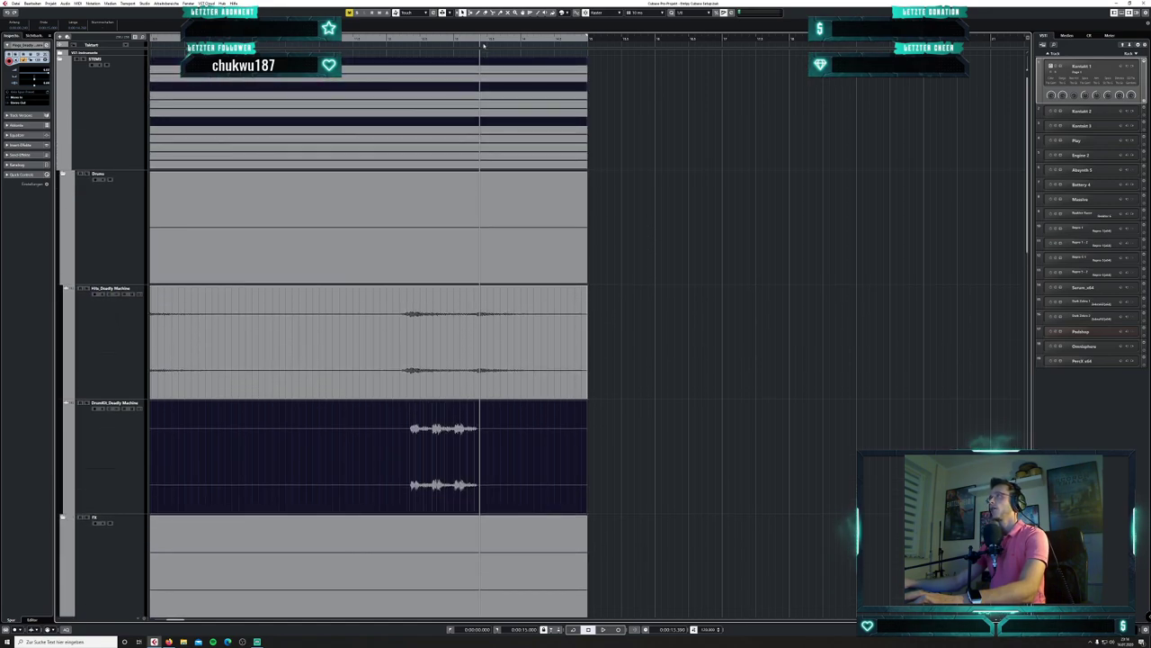
{"action": "key", "text": "a"}
{"action": "key", "text": "ctrl+z"}
{"action": "key", "text": "shift+h"}
{"action": "key", "text": "shift+h"}
{"action": "key", "text": "shift+h"}
{"action": "key", "text": "a"}
{"action": "key", "text": "ctrl+z"}
{"action": "key", "text": "h"}
{"action": "key", "text": "a"}
{"action": "key", "text": "ctrl+z"}
{"action": "scroll", "coordinate": [753, 361], "scroll_direction": "down", "scroll_amount": 2}
{"action": "scroll", "coordinate": [753, 360], "scroll_direction": "down", "scroll_amount": 1}
{"action": "scroll", "coordinate": [753, 371], "scroll_direction": "up", "scroll_amount": 2}
{"action": "scroll", "coordinate": [752, 370], "scroll_direction": "down", "scroll_amount": 1}
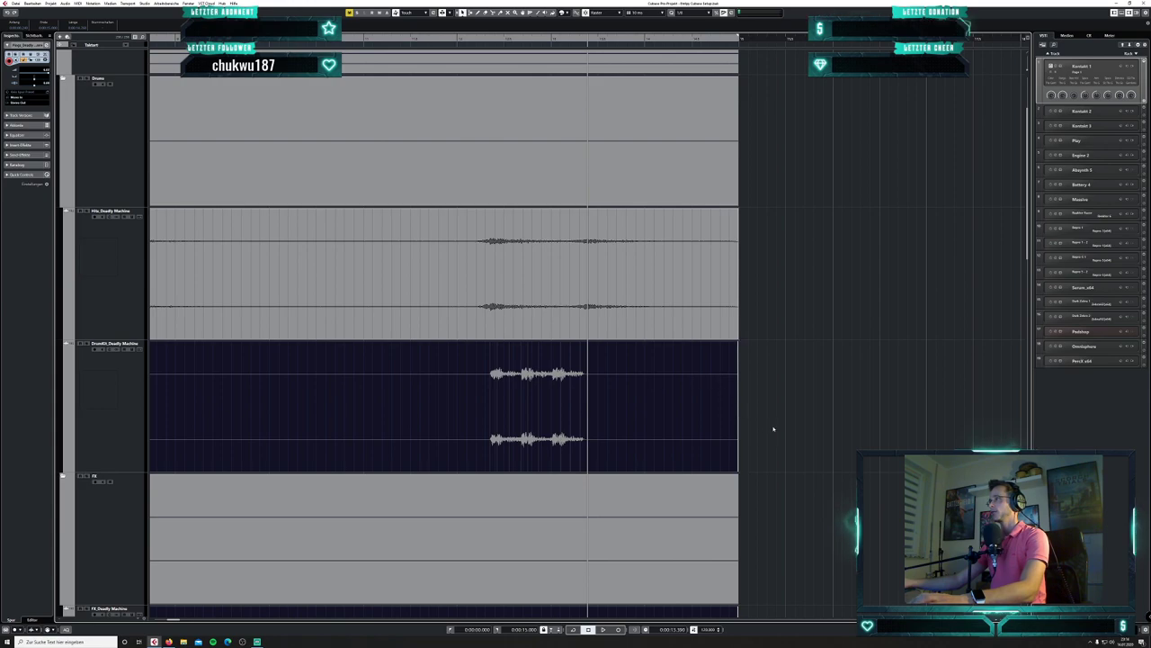
- Try trimming the selected events' ends back to the cursor after the last DrumKit burst
{"action": "left_click_drag", "start_coordinate": [737, 210], "coordinate": [587, 212]}
{"action": "key", "text": "ctrl+z"}
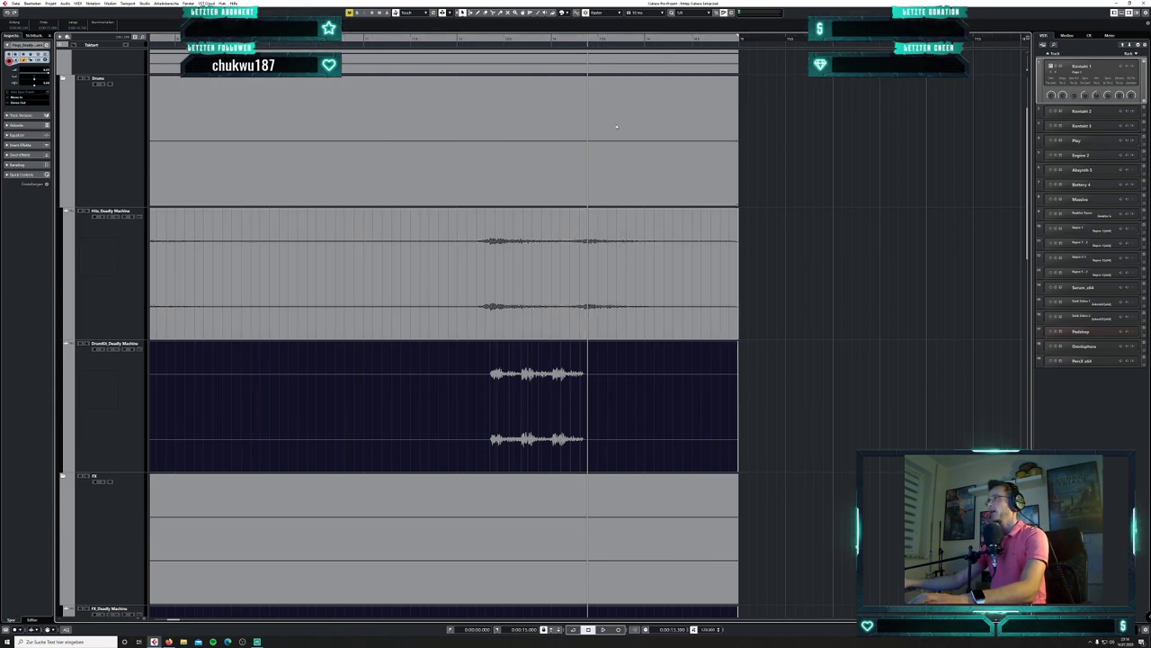
{"action": "key", "text": "ctrl+shift+z"}
{"action": "left_click", "coordinate": [684, 316], "text": "shift"}
{"action": "left_click", "coordinate": [715, 414]}
{"action": "key", "text": "ctrl+z"}
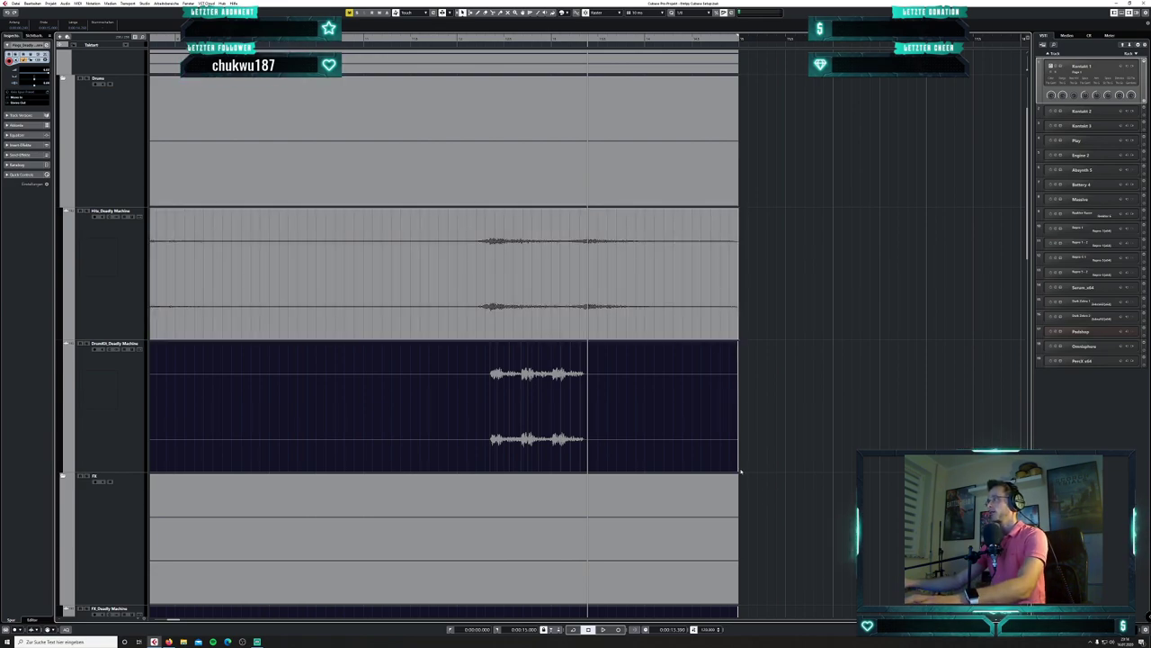
- Trim the events' ends to the cursor after the last DrumKit burst and extend the Hits event back to 15 seconds
{"action": "left_click_drag", "start_coordinate": [738, 473], "coordinate": [587, 475]}
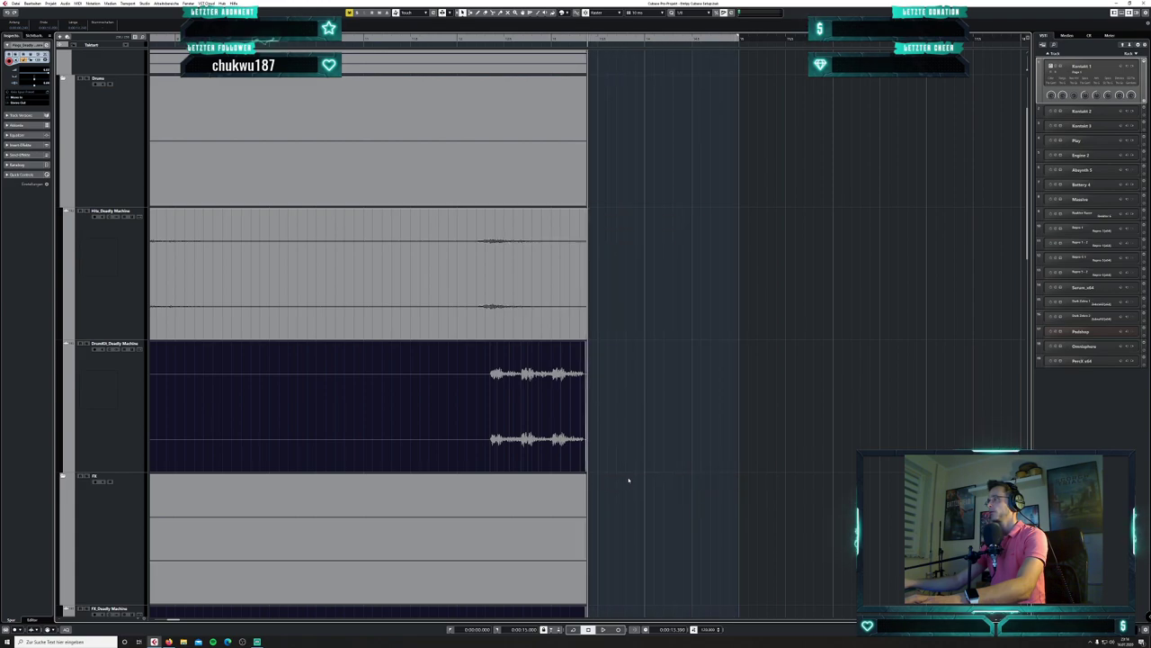
{"action": "left_click", "coordinate": [642, 327]}
{"action": "left_click_drag", "start_coordinate": [586, 338], "coordinate": [738, 339]}
- Place the cursor at 0:00:14.750 and shorten the Hits event to end there
{"action": "left_click", "coordinate": [739, 39]}
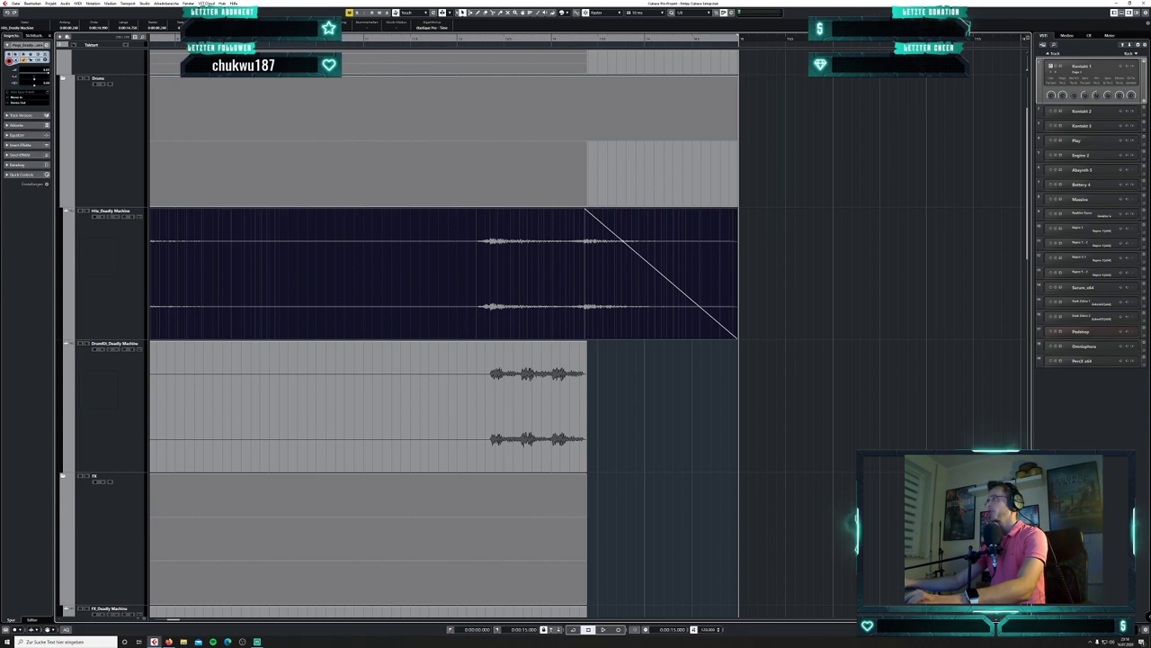
{"action": "key", "text": "h"}
{"action": "key", "text": "h"}
{"action": "key", "text": "h"}
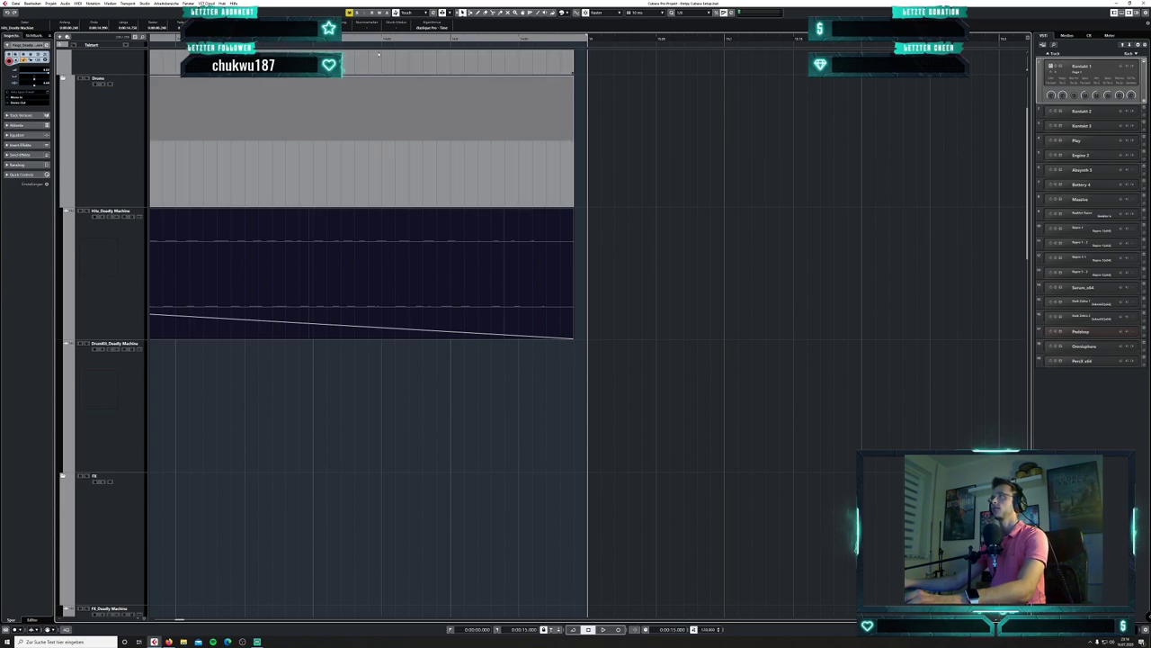
{"action": "left_click", "coordinate": [245, 38]}
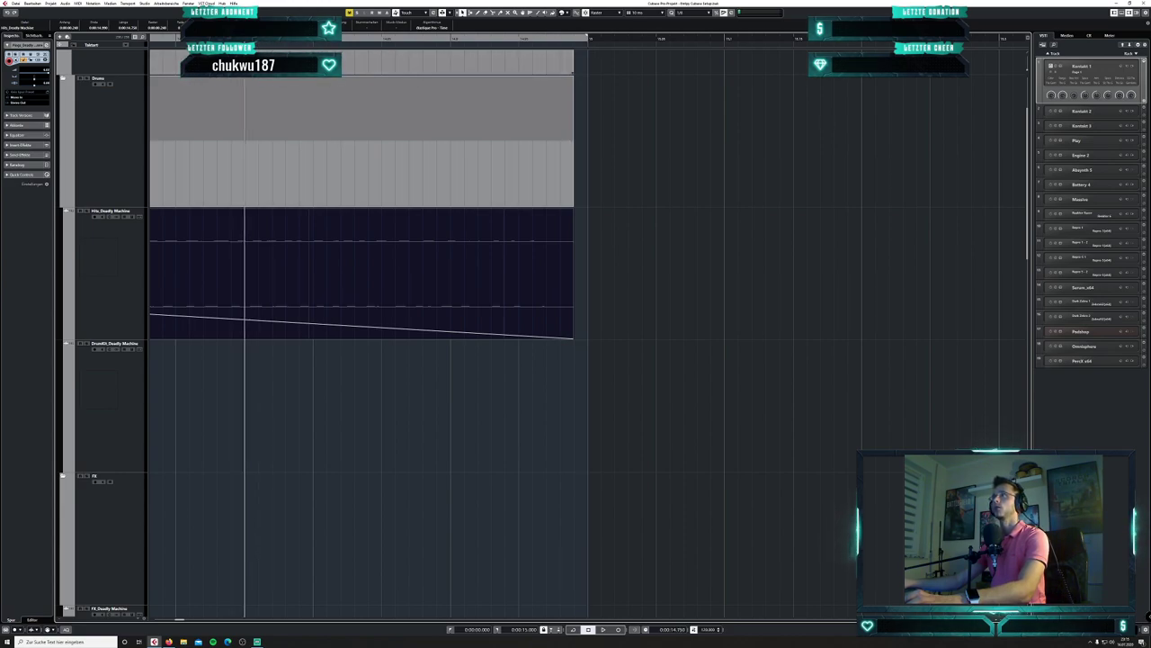
{"action": "left_click_drag", "start_coordinate": [573, 338], "coordinate": [245, 339]}
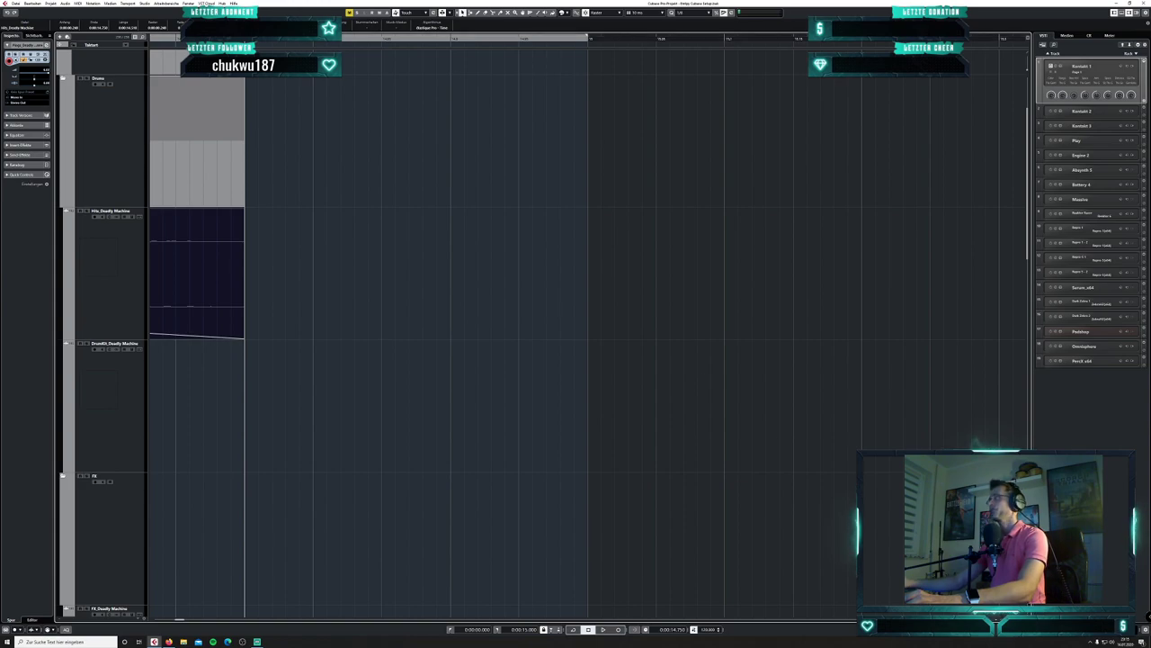
- Shift the start of the Hits fade-out later, to just after the final hit, and audition the ending
{"action": "key", "text": "g"}
{"action": "key", "text": "g"}
{"action": "key", "text": "g"}
{"action": "key", "text": "g"}
{"action": "key", "text": "g"}
{"action": "key", "text": "g"}
{"action": "key", "text": "g"}
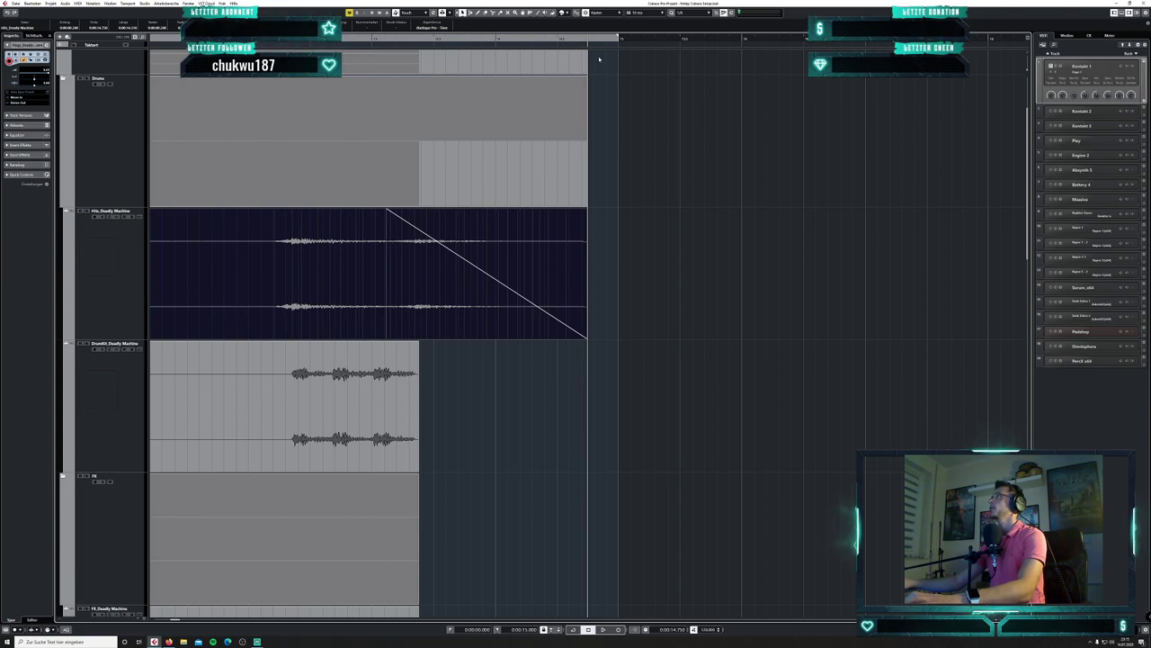
{"action": "left_click", "coordinate": [367, 40]}
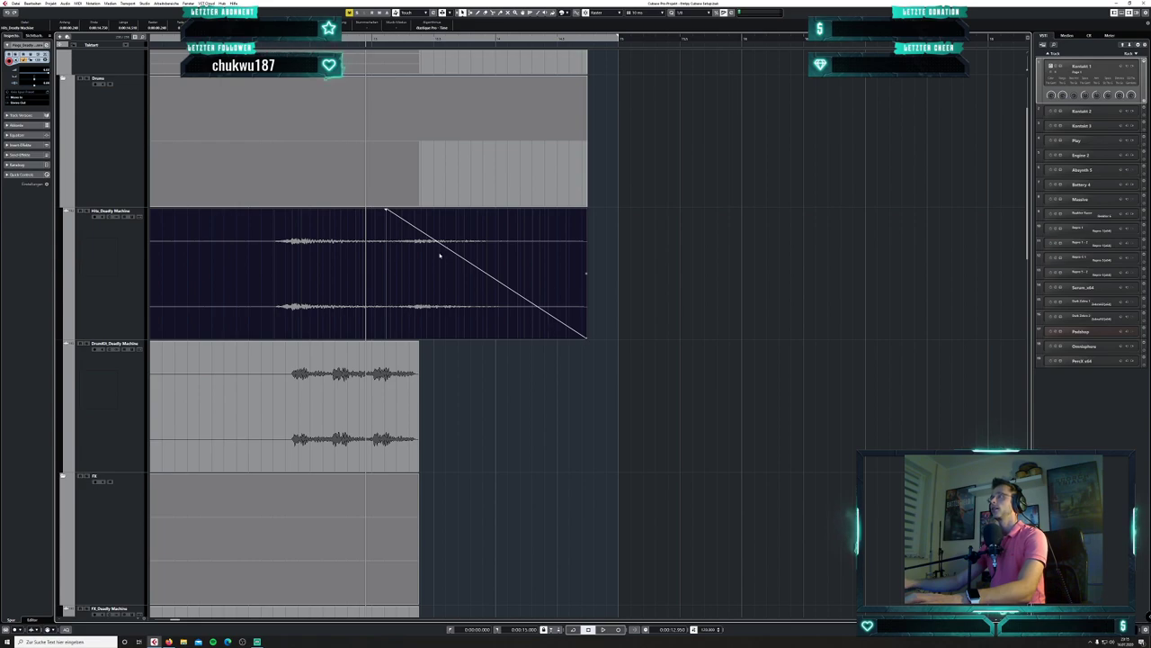
{"action": "key", "text": "space"}
{"action": "key", "text": "space"}
{"action": "left_click_drag", "start_coordinate": [387, 210], "coordinate": [422, 209]}
{"action": "left_click", "coordinate": [330, 39]}
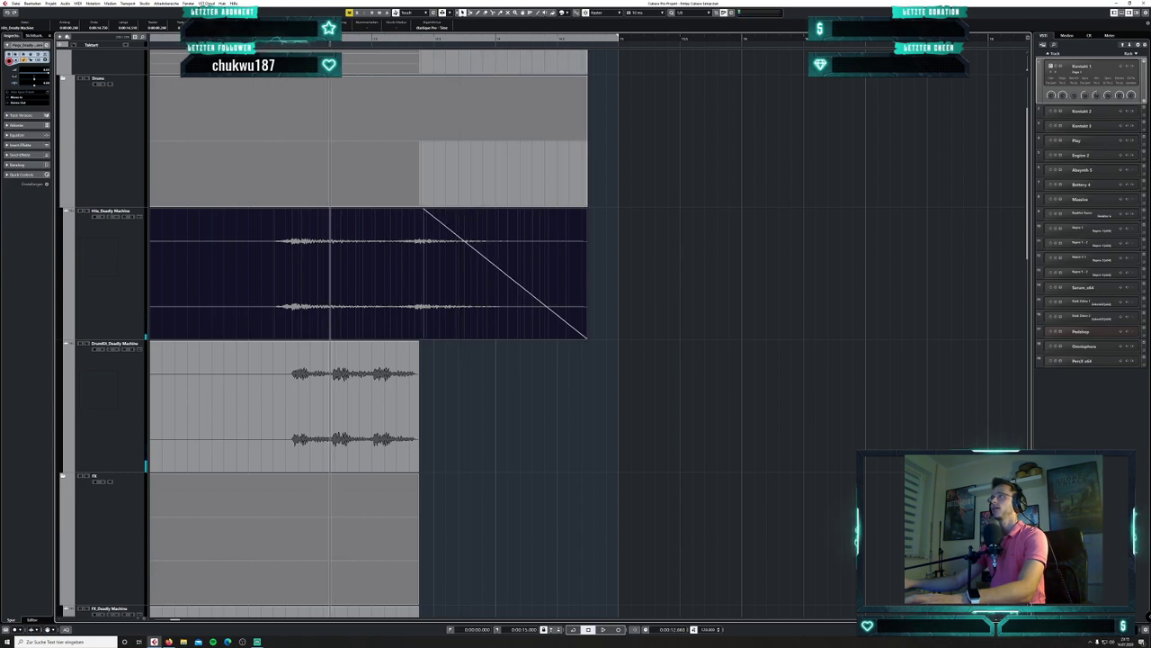
{"action": "key", "text": "space"}
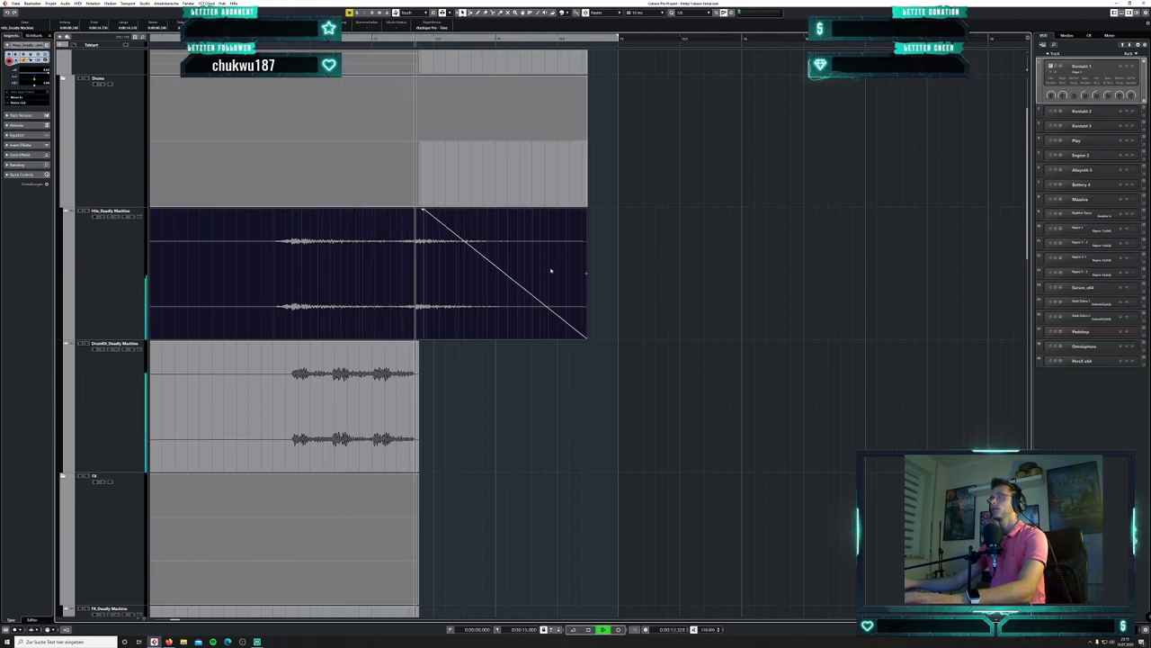
- Select all events and inspect the fade-outs at their ends on every track down to Voices
{"action": "left_click", "coordinate": [416, 43]}
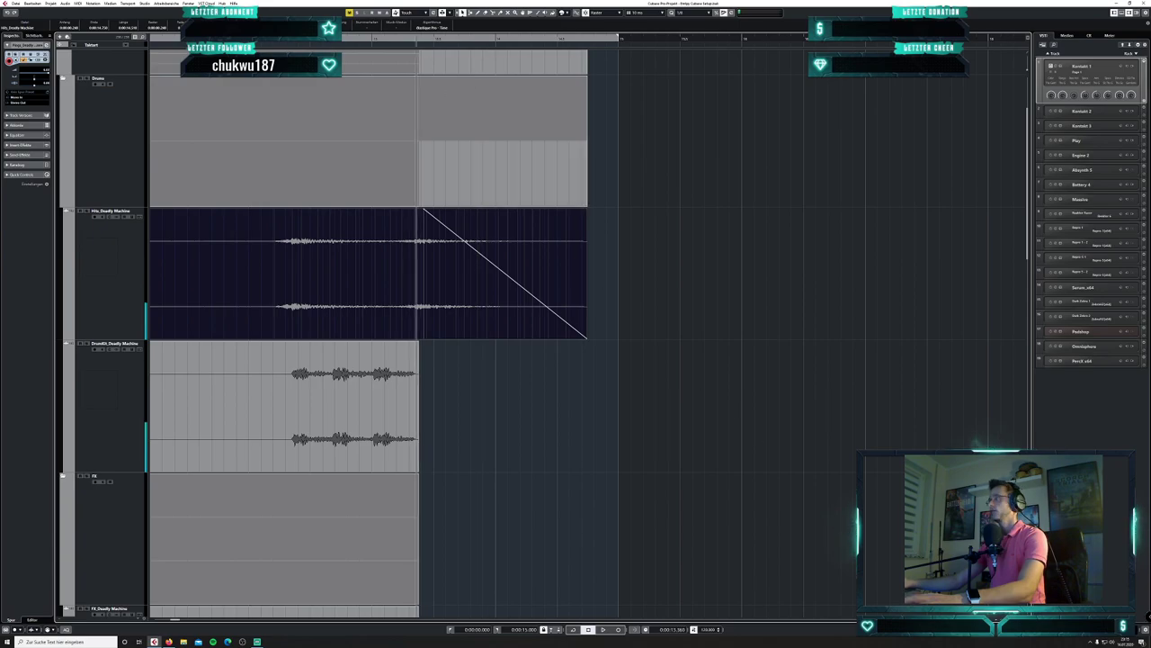
{"action": "key", "text": "h"}
{"action": "key", "text": "h"}
{"action": "key", "text": "h"}
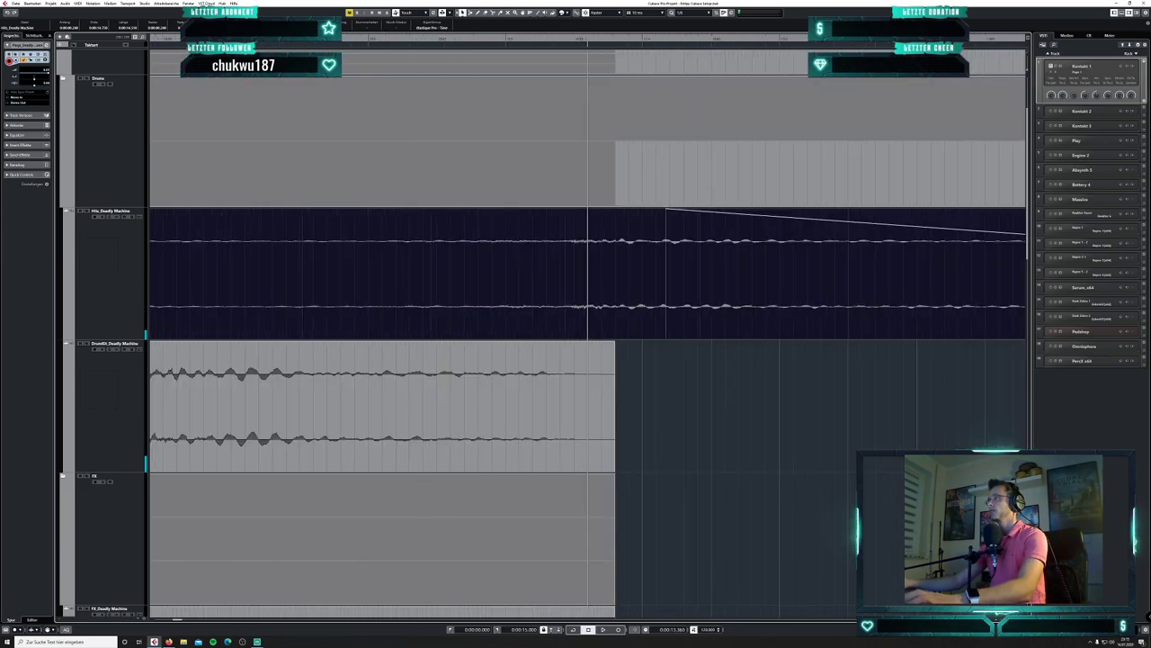
{"action": "key", "text": "ctrl+a"}
{"action": "scroll", "coordinate": [590, 423], "scroll_direction": "down", "scroll_amount": 2}
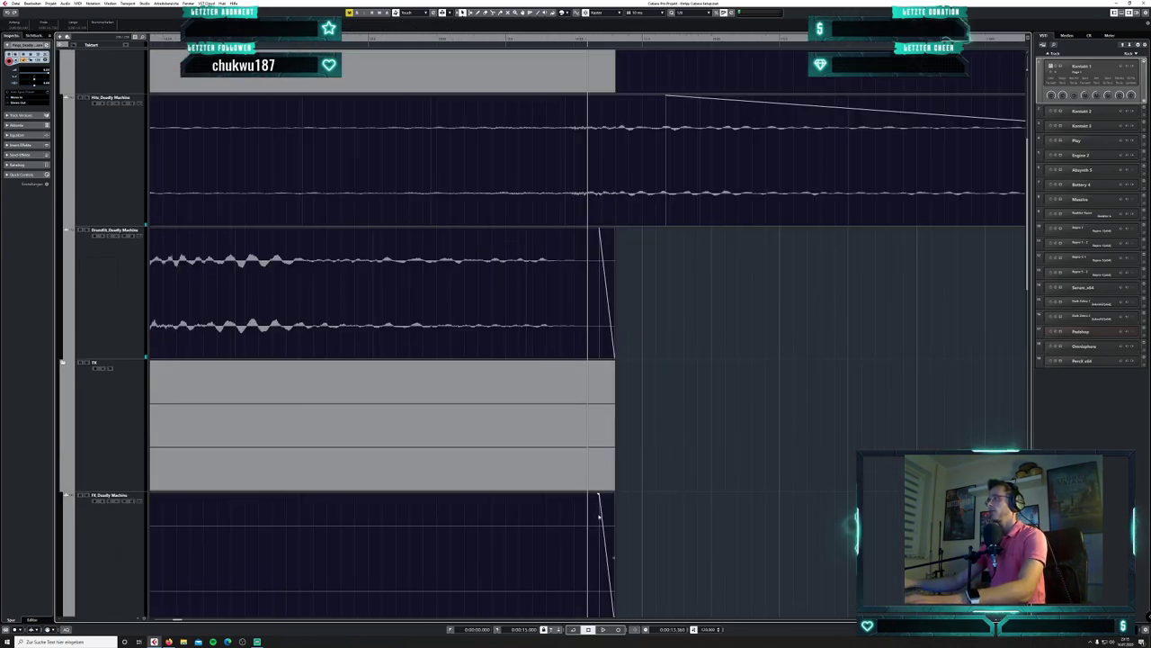
{"action": "scroll", "coordinate": [590, 450], "scroll_direction": "down", "scroll_amount": 4}
{"action": "scroll", "coordinate": [603, 460], "scroll_direction": "down", "scroll_amount": 8}
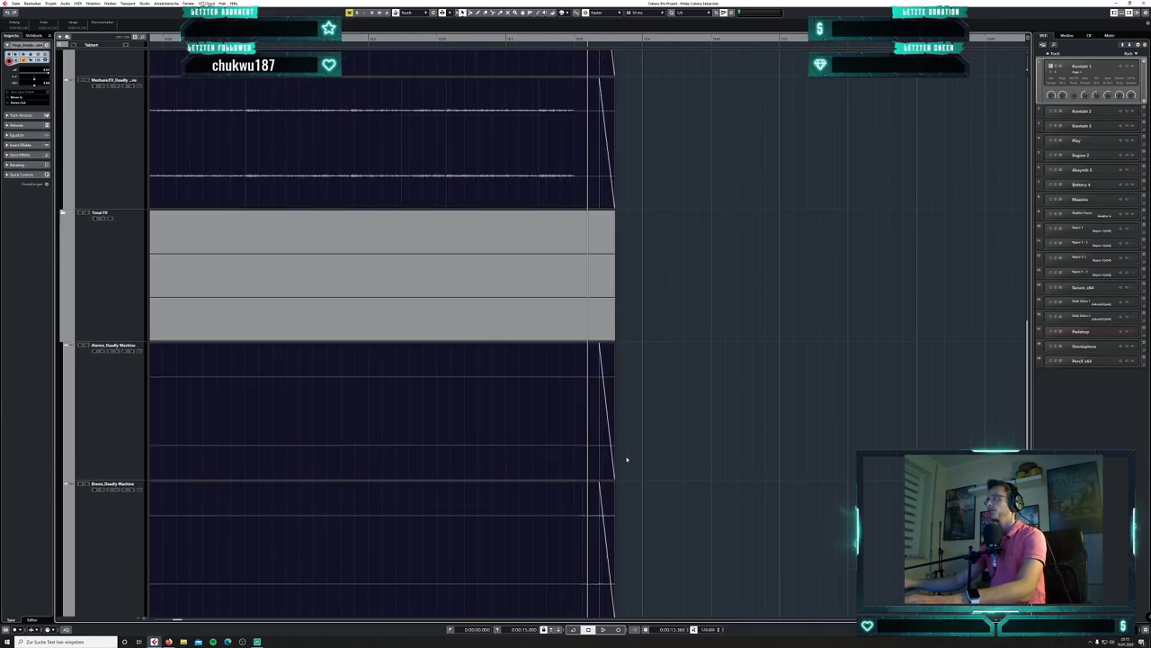
{"action": "scroll", "coordinate": [606, 441], "scroll_direction": "down", "scroll_amount": 6}
{"action": "scroll", "coordinate": [661, 445], "scroll_direction": "down", "scroll_amount": 1}
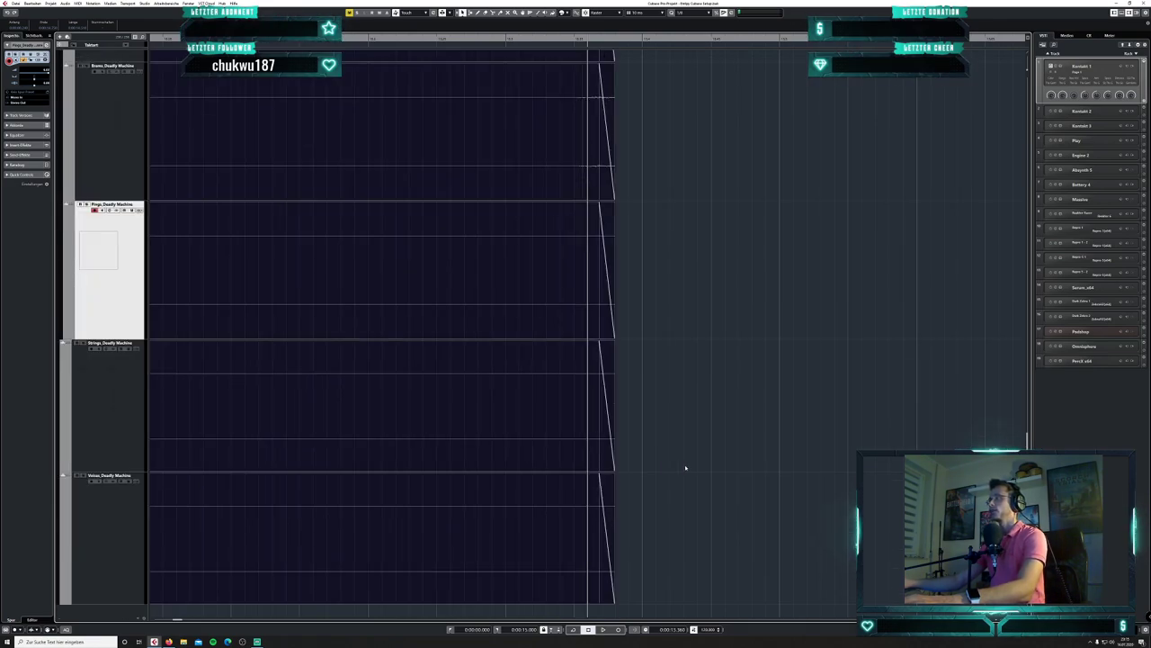
{"action": "scroll", "coordinate": [213, 419], "scroll_direction": "down", "scroll_amount": 4}
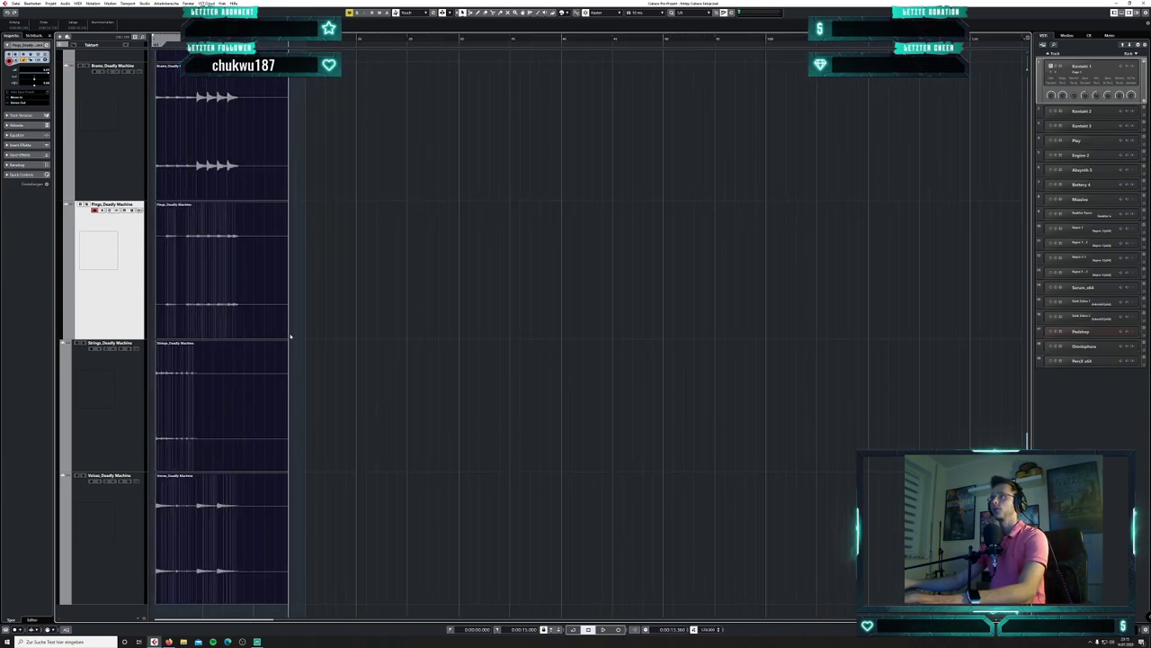
{"action": "mouse_move", "coordinate": [289, 337]}
{"action": "left_mouse_down"}
{"action": "mouse_move", "coordinate": [274, 338]}
{"action": "mouse_move", "coordinate": [315, 337]}
{"action": "mouse_move", "coordinate": [288, 331]}
{"action": "left_mouse_up"}
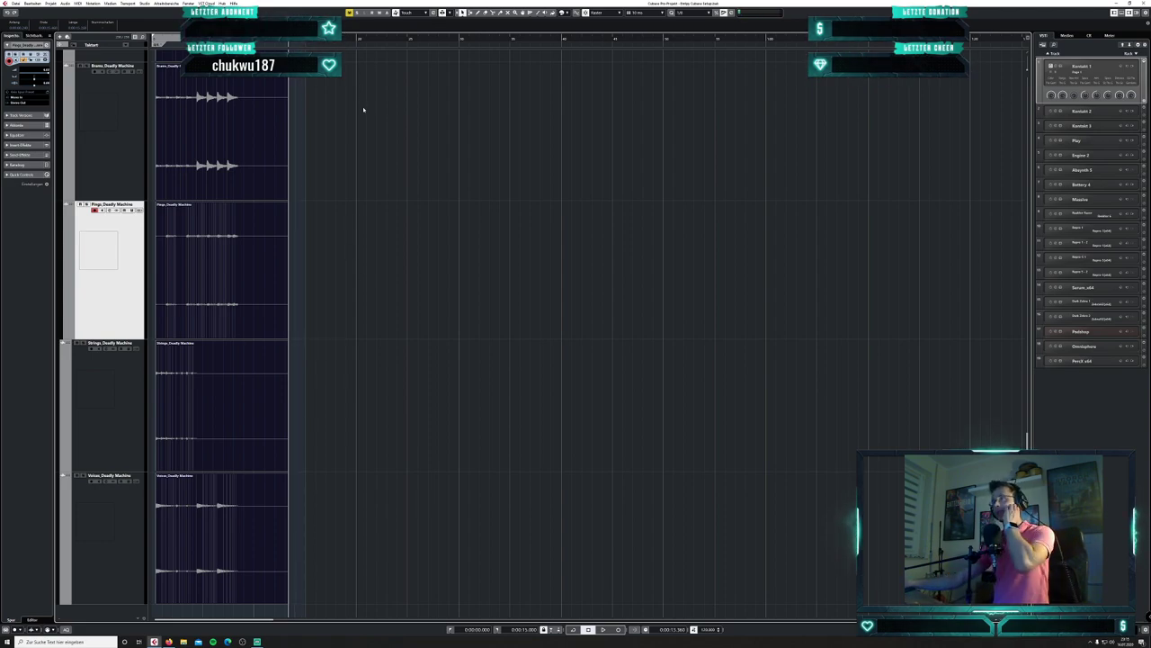
{"action": "left_click", "coordinate": [406, 162]}
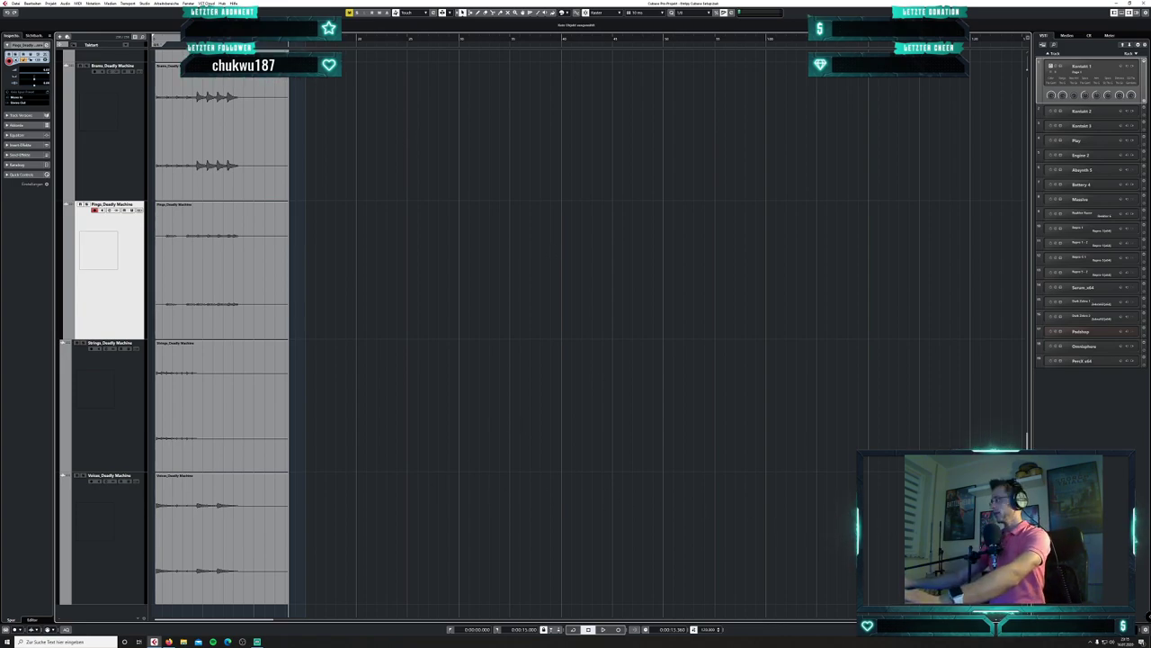
- Reduce the height of all tracks and collapse the FX folder
{"action": "key", "text": "shift+g"}
{"action": "key", "text": "shift+g"}
{"action": "key", "text": "shift+g"}
{"action": "key", "text": "shift+g"}
{"action": "key", "text": "shift+g"}
{"action": "key", "text": "shift+g"}
{"action": "key", "text": "shift+g"}
{"action": "key", "text": "shift+g"}
{"action": "key", "text": "shift+g"}
{"action": "key", "text": "shift+g"}
{"action": "key", "text": "shift+g"}
{"action": "key", "text": "shift+g"}
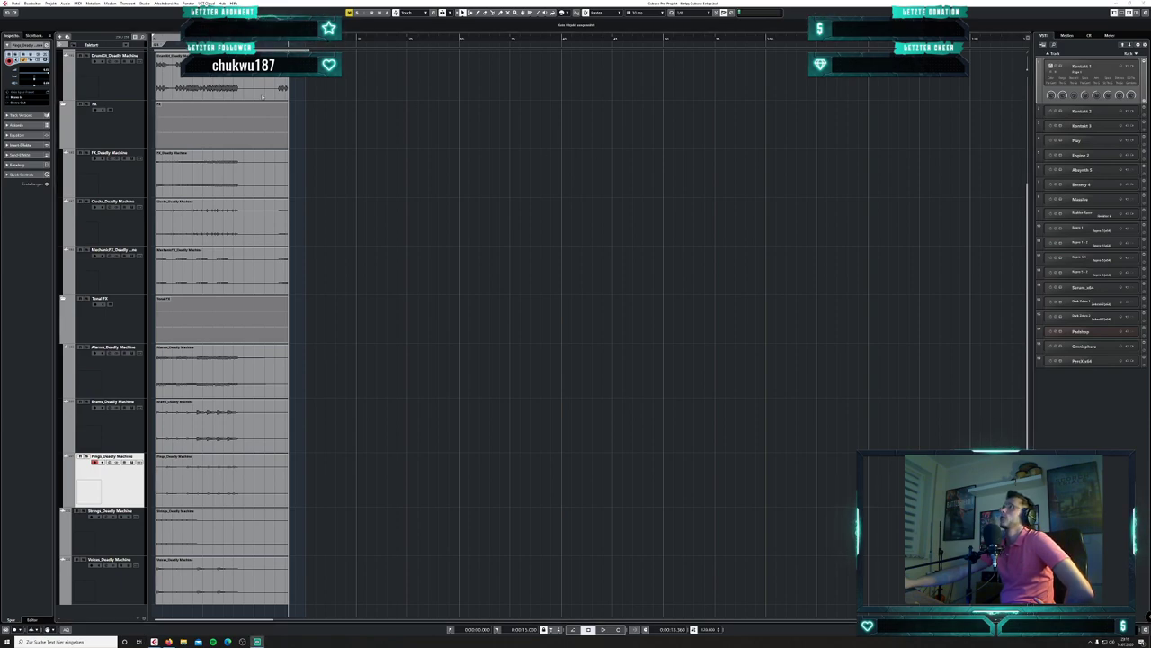
{"action": "left_click", "coordinate": [63, 106]}
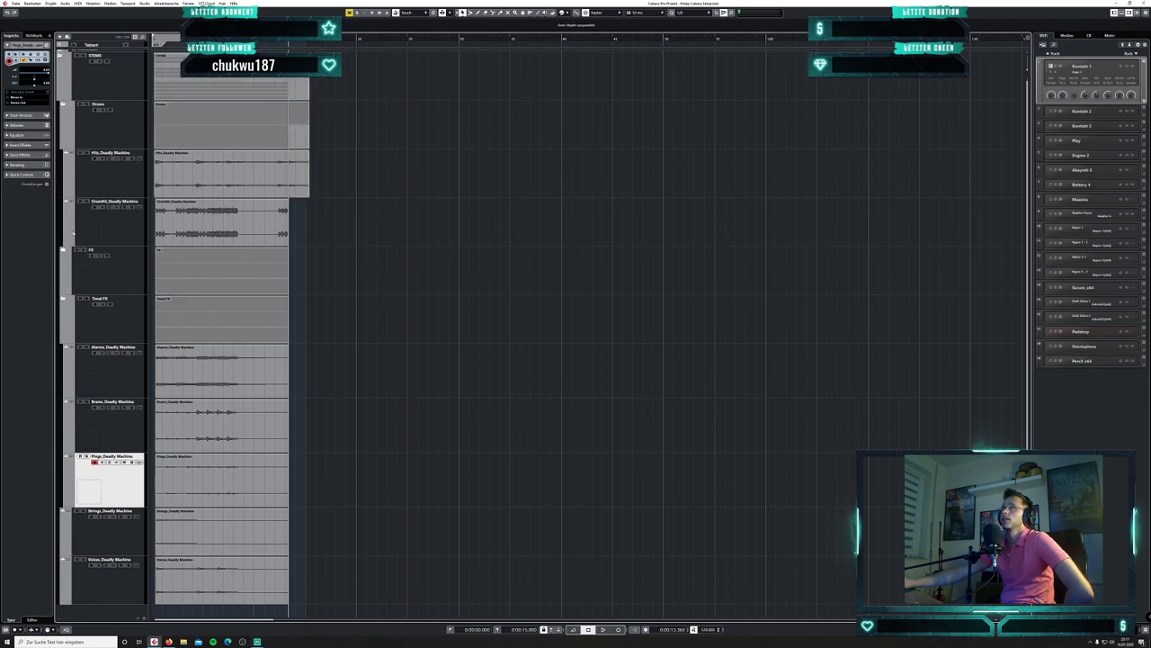
- Solo the Alarms, Brams and Pings tracks in the Tonal FX folder, then turn all solos off
{"action": "left_click", "coordinate": [63, 298]}
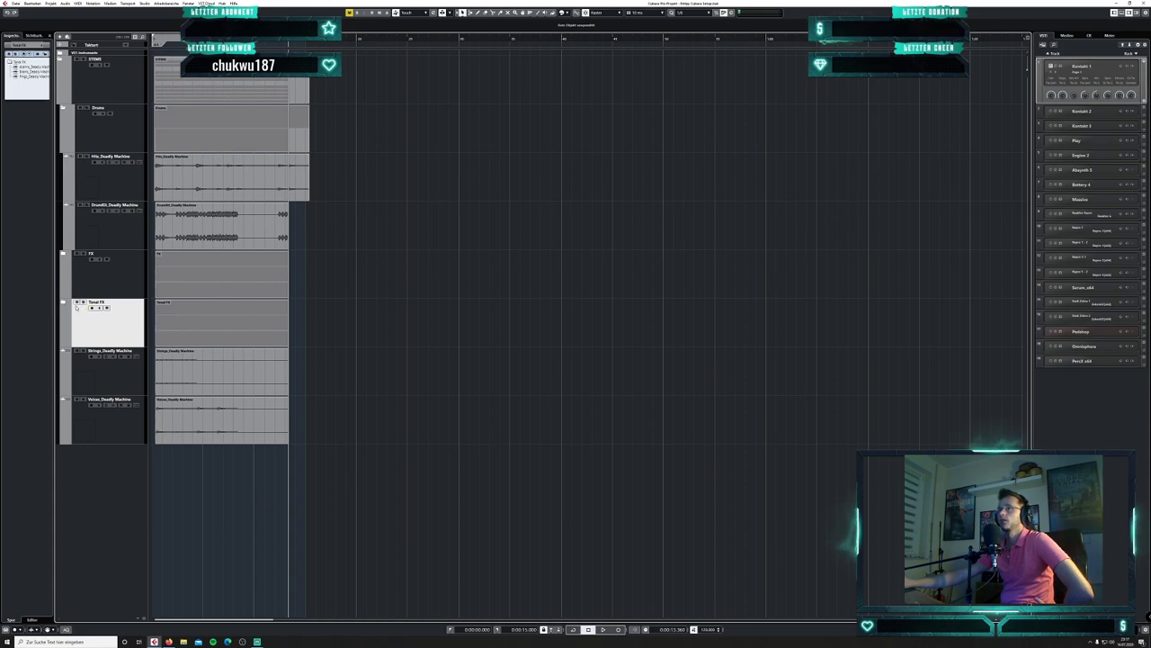
{"action": "left_click", "coordinate": [65, 300]}
{"action": "left_click", "coordinate": [86, 350]}
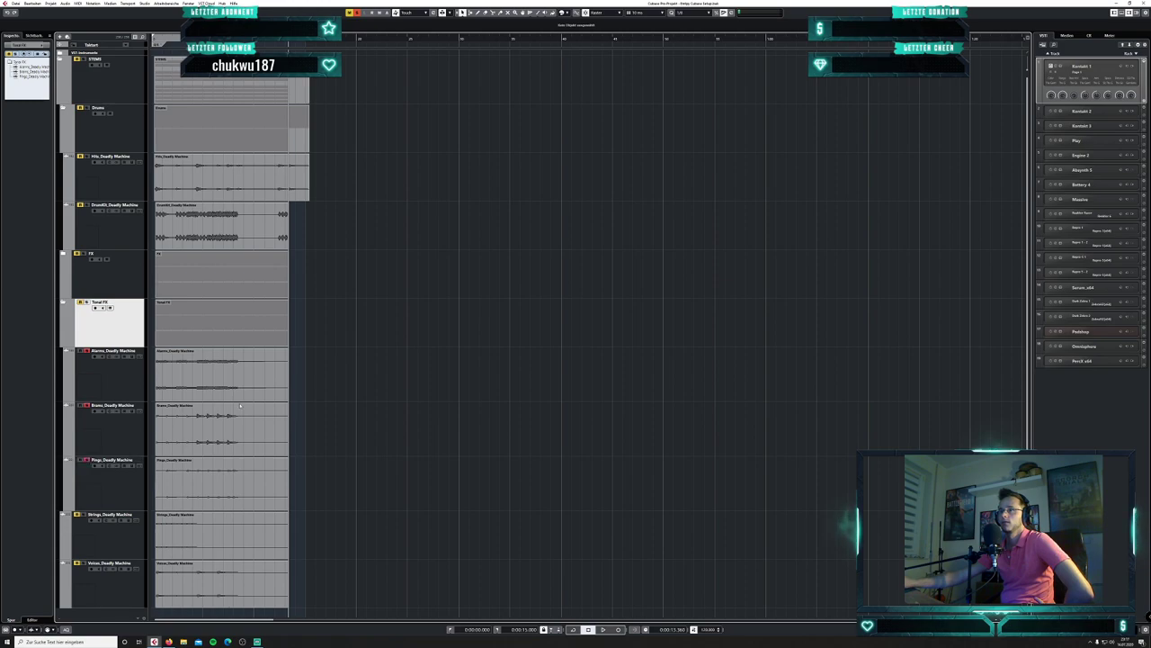
{"action": "left_click", "coordinate": [357, 11]}
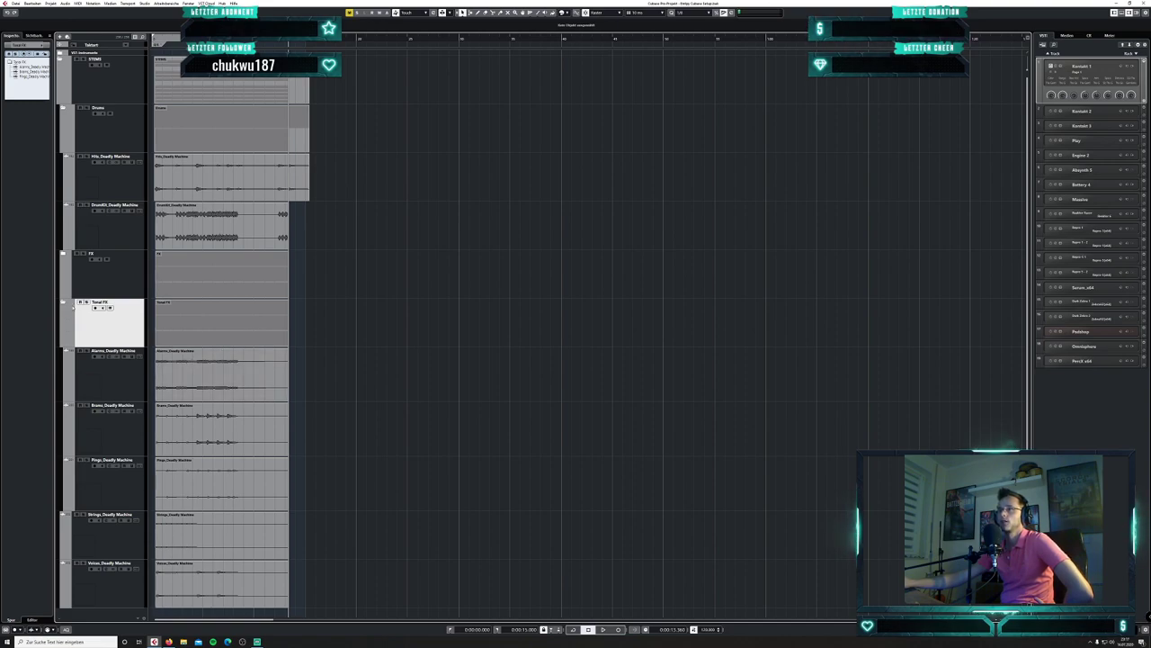
- Solo the Tonal FX folder, check the solo on its member tracks, then collapse the folder and turn the solo off
{"action": "left_click", "coordinate": [63, 302]}
{"action": "left_click", "coordinate": [82, 302]}
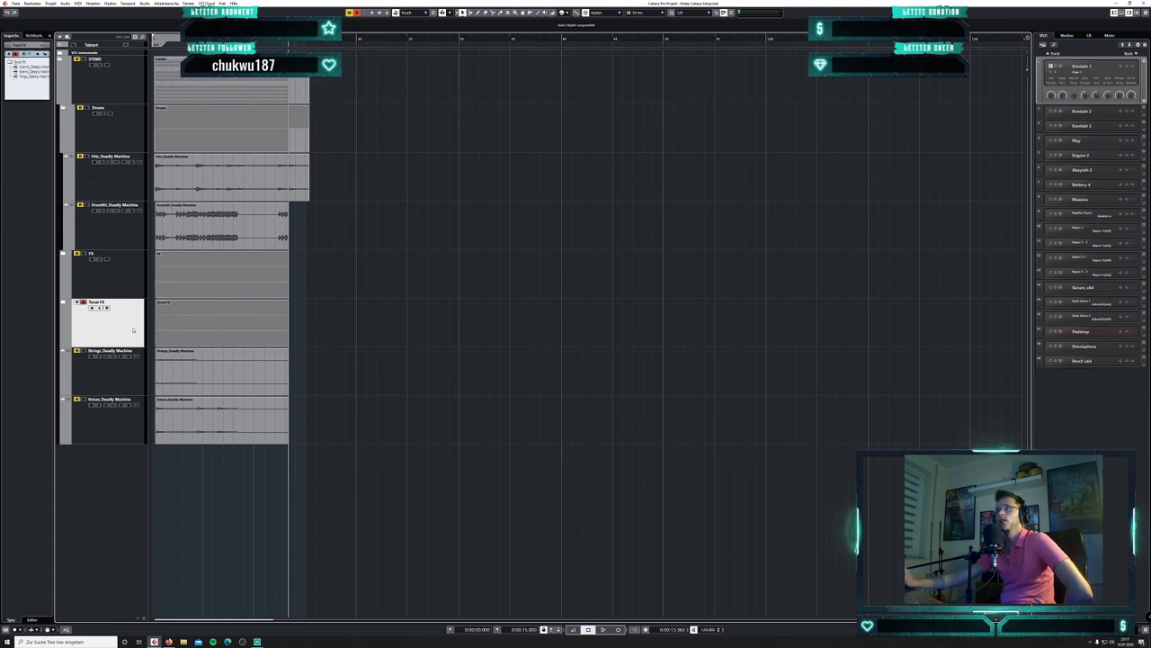
{"action": "left_click", "coordinate": [64, 302]}
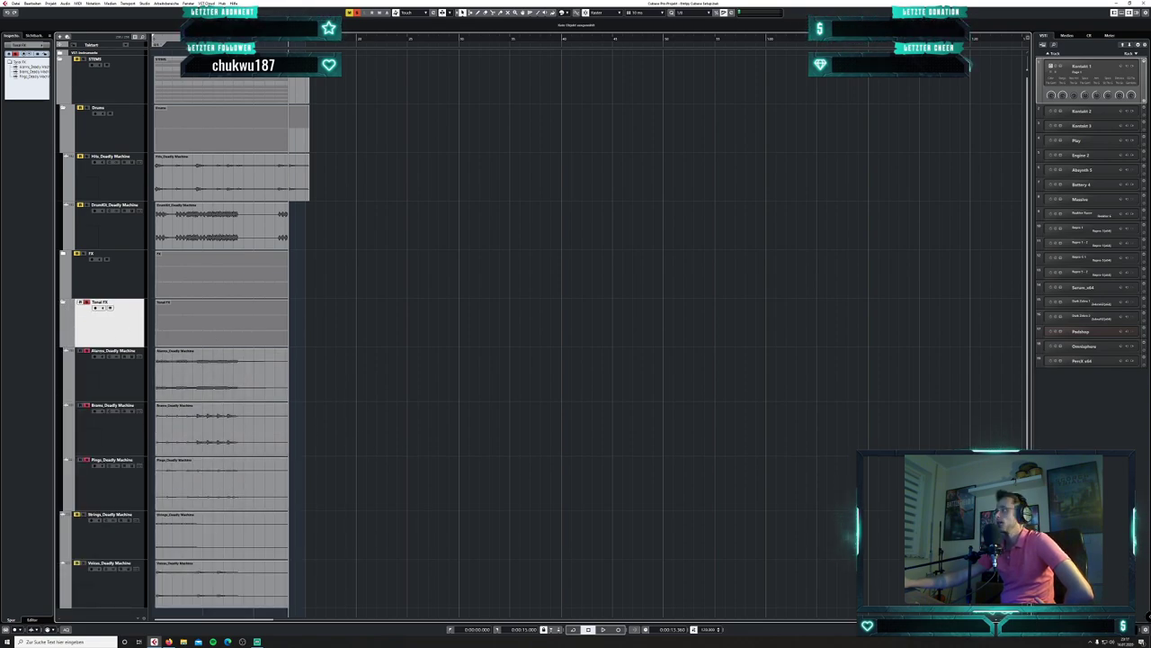
{"action": "key", "text": "h"}
{"action": "key", "text": "h"}
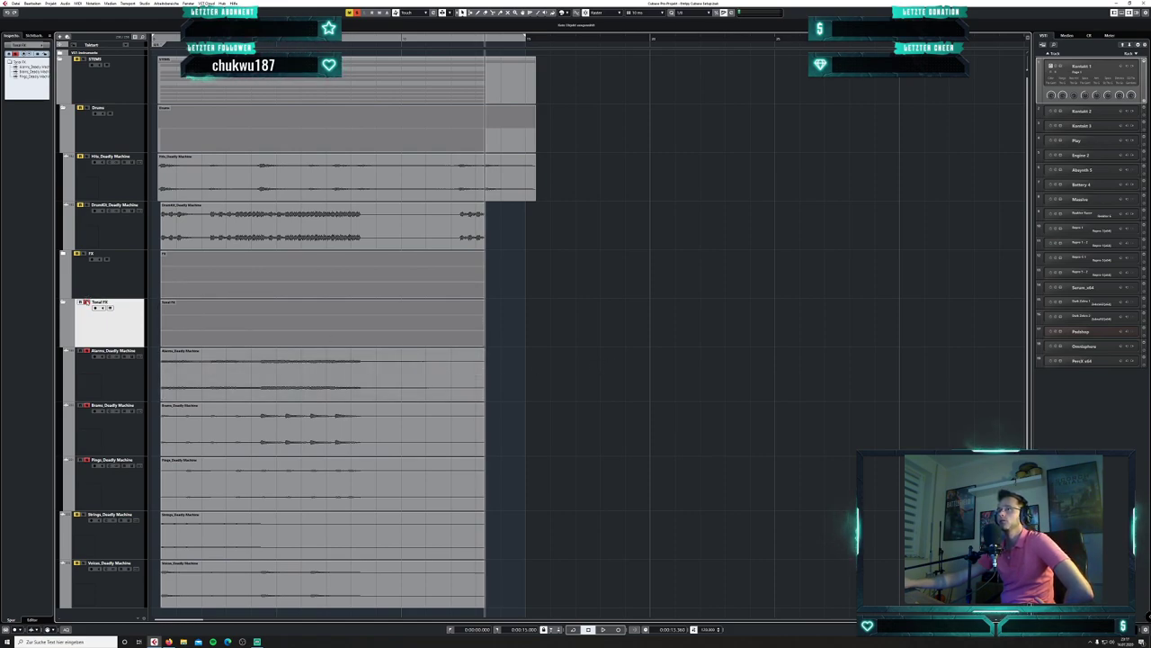
{"action": "left_click", "coordinate": [63, 303]}
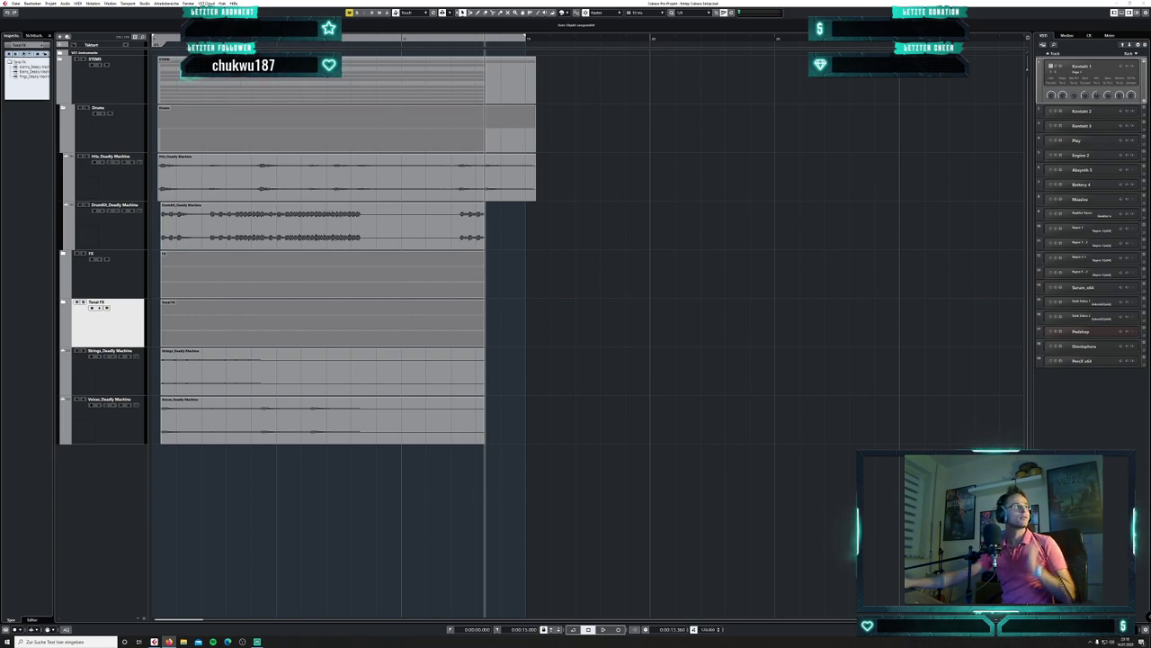
- Solo the Drums folder, check the solo on its Hits and DrumKit tracks, then turn the solo off
{"action": "left_click", "coordinate": [99, 238]}
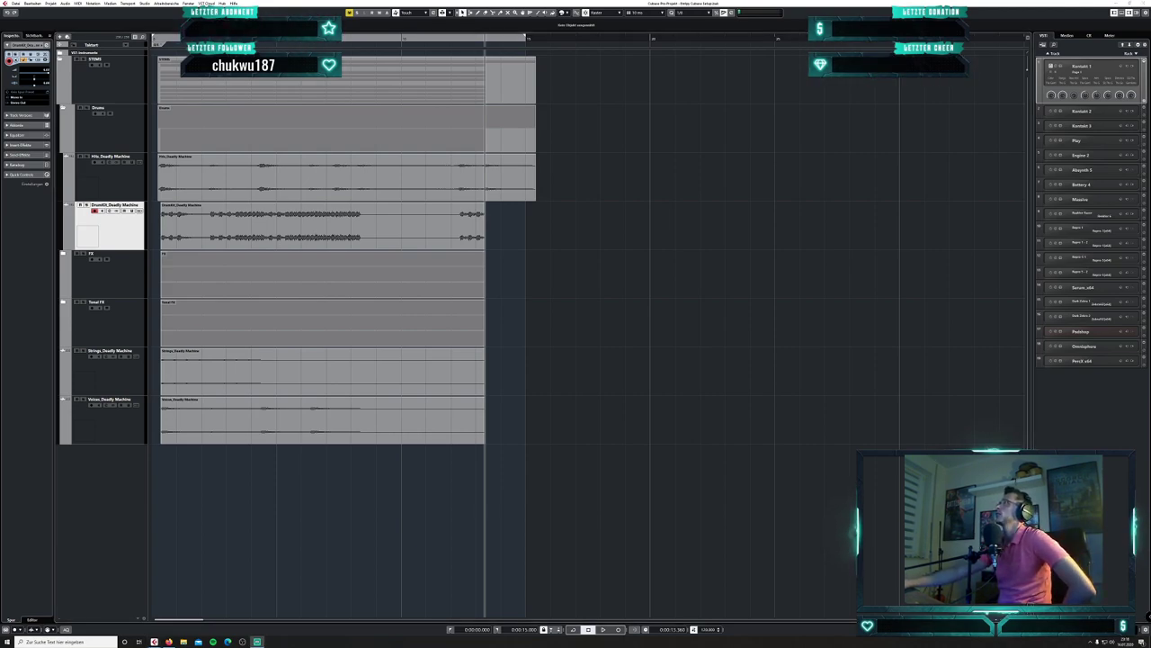
{"action": "left_click", "coordinate": [86, 108]}
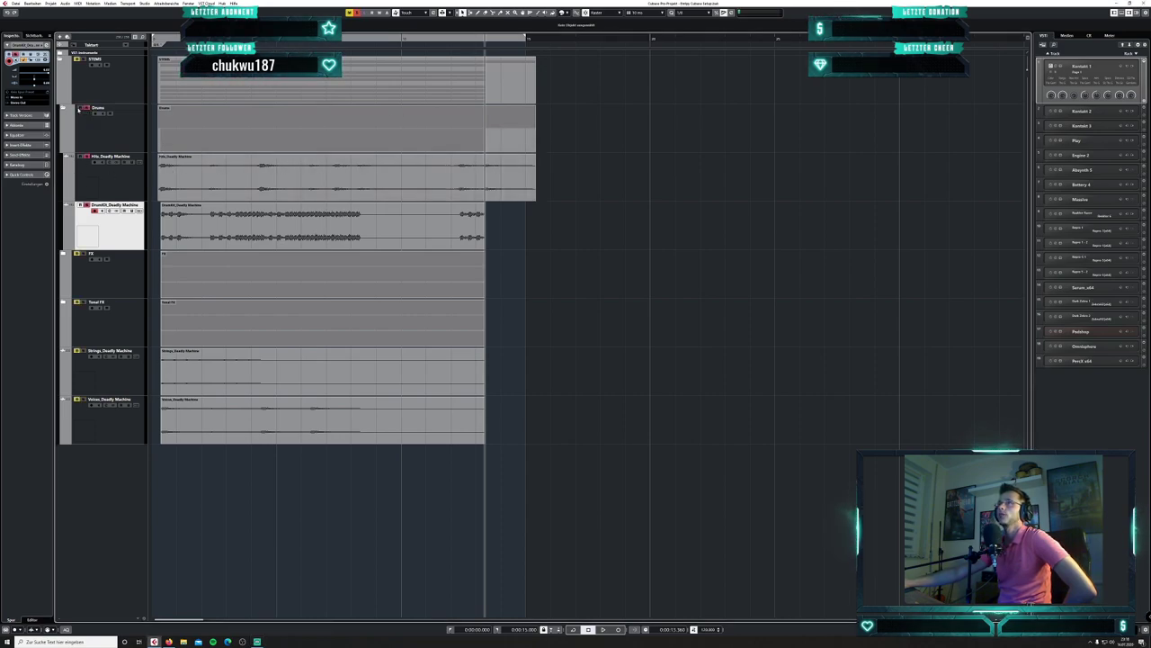
{"action": "left_click", "coordinate": [83, 108]}
{"action": "left_click", "coordinate": [83, 108]}
{"action": "left_click", "coordinate": [82, 108]}
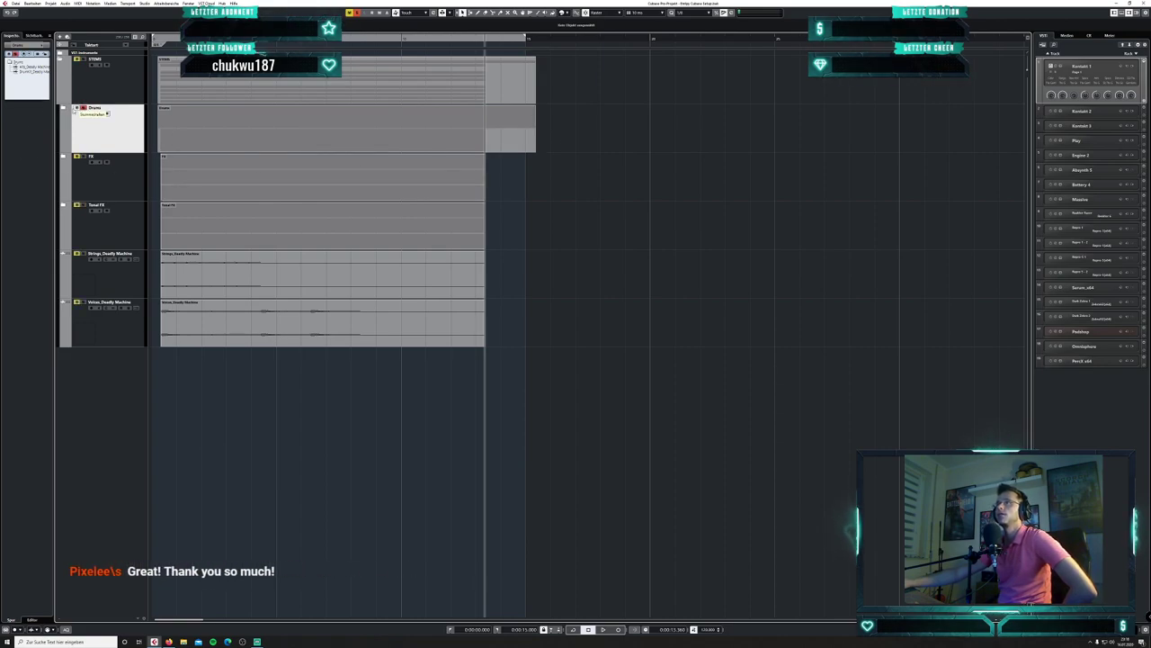
{"action": "left_click", "coordinate": [76, 107]}
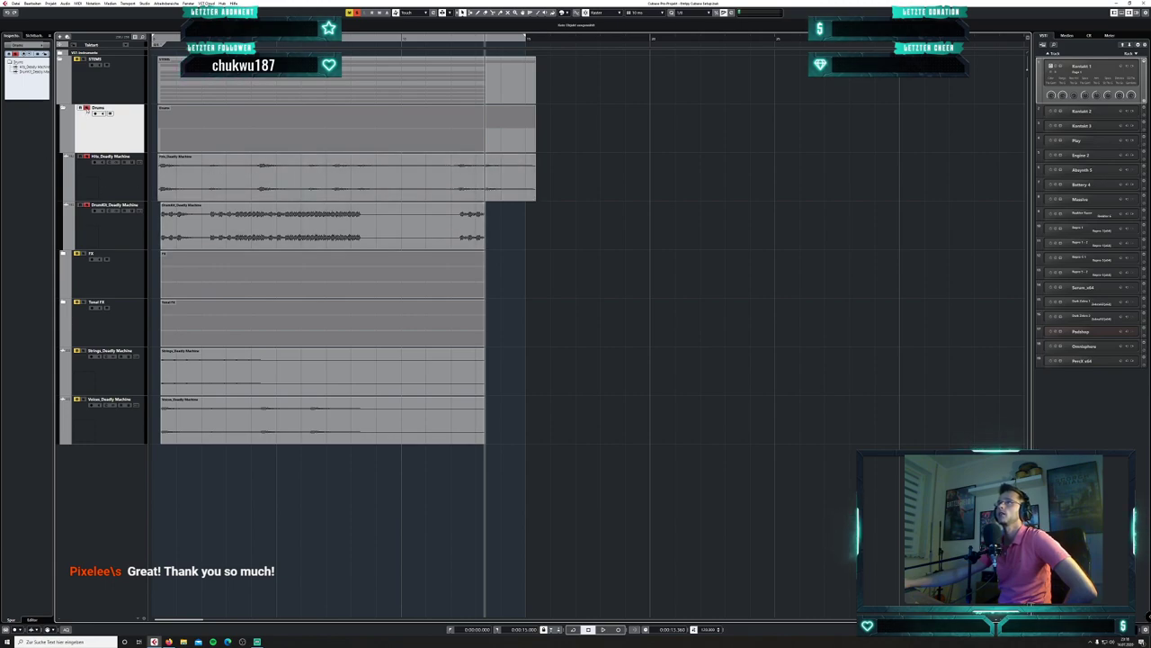
{"action": "left_click", "coordinate": [83, 108]}
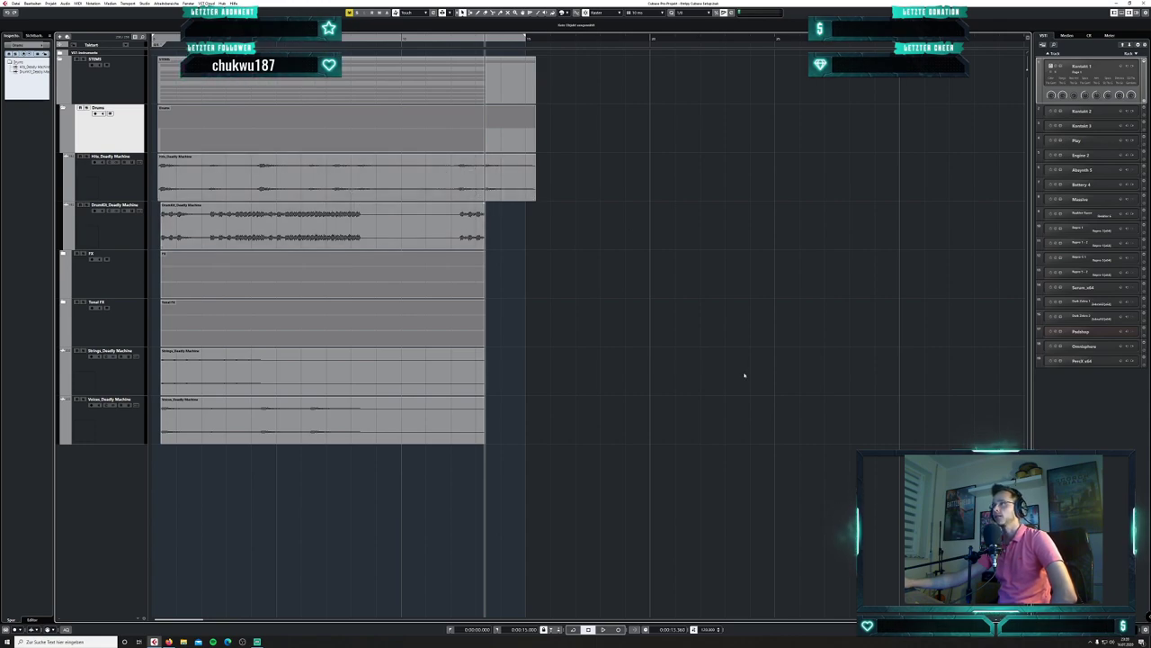
- Enlarge the height of all tracks and place the playhead at the strong hit at about 4.4 seconds
{"action": "key", "text": "shift+h"}
{"action": "key", "text": "shift+h"}
{"action": "key", "text": "shift+h"}
{"action": "key", "text": "shift+h"}
{"action": "key", "text": "shift+h"}
{"action": "key", "text": "shift+h"}
{"action": "key", "text": "shift+h"}
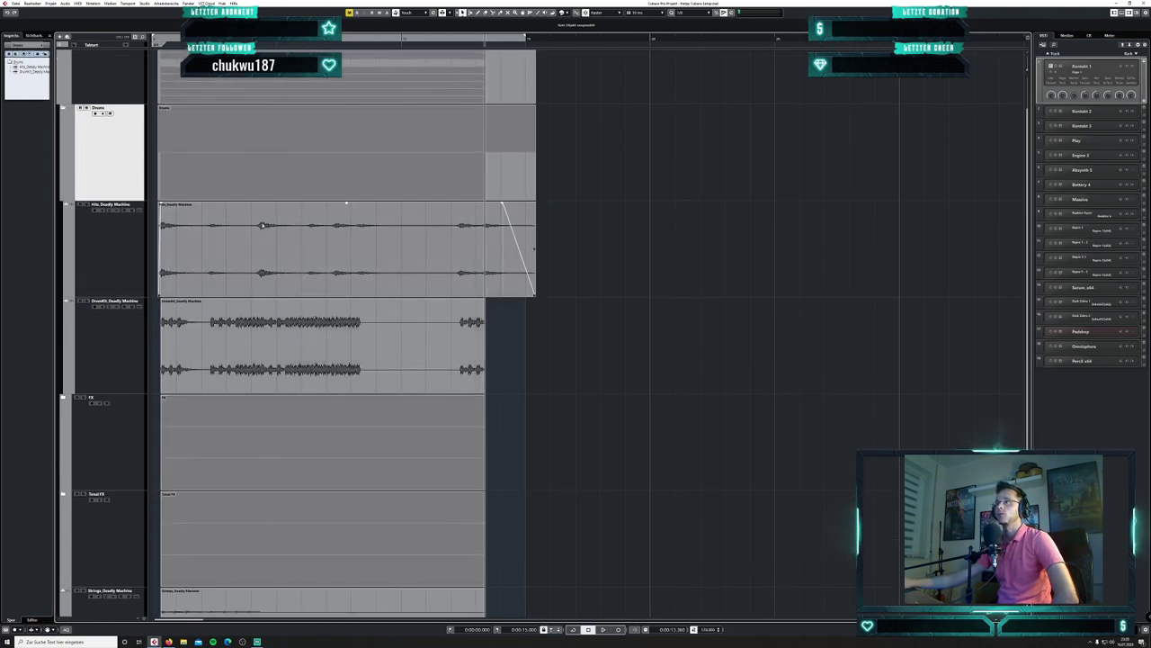
{"action": "left_click", "coordinate": [262, 40]}
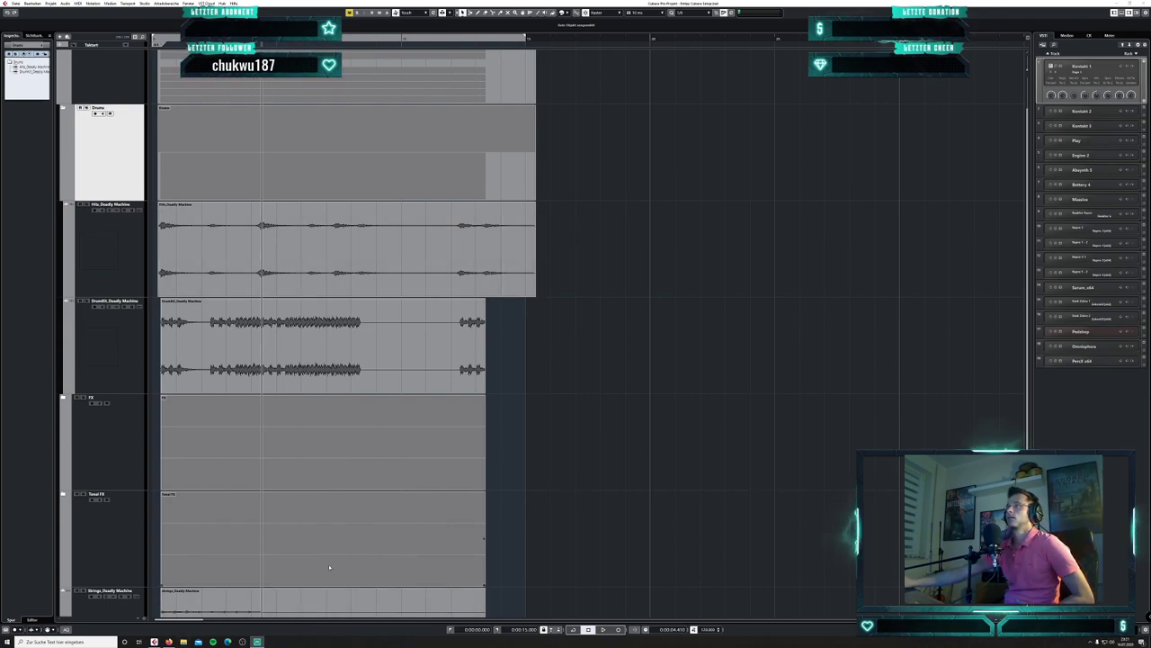
- Switch to File Explorer, search the Desktop folder for "wonder", and look through the WonderOfLife files
{"action": "key", "text": "super+e"}
{"action": "left_click", "coordinate": [396, 296]}
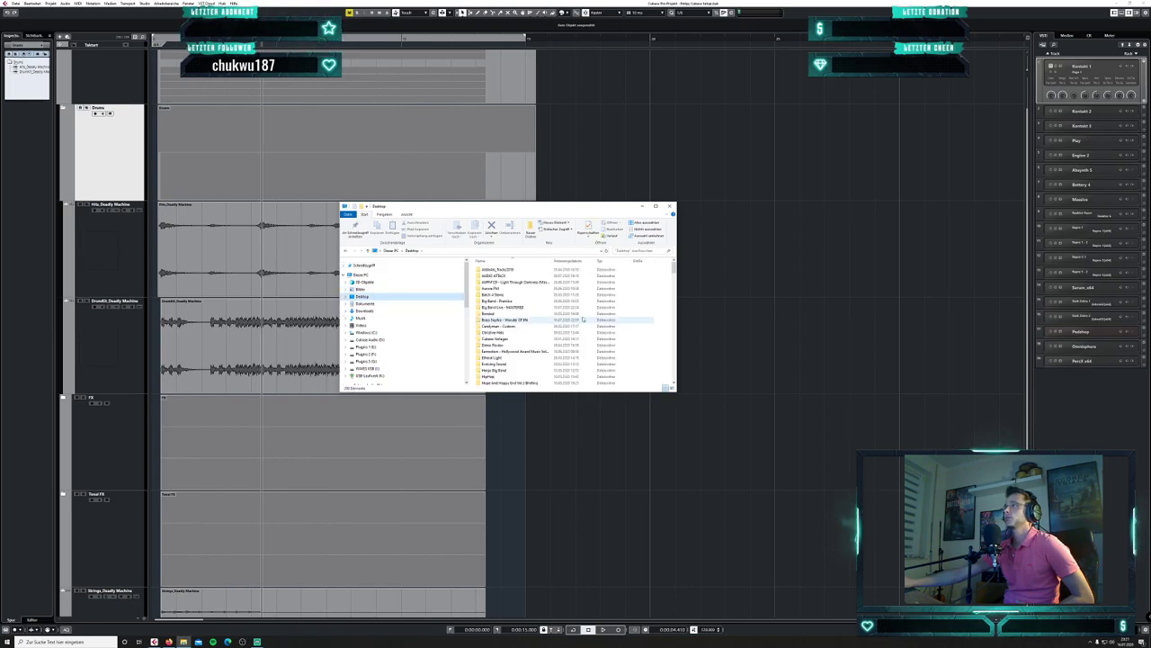
{"action": "left_click_drag", "start_coordinate": [672, 274], "coordinate": [662, 318]}
{"action": "left_click", "coordinate": [627, 252]}
{"action": "type", "text": "wonder"}
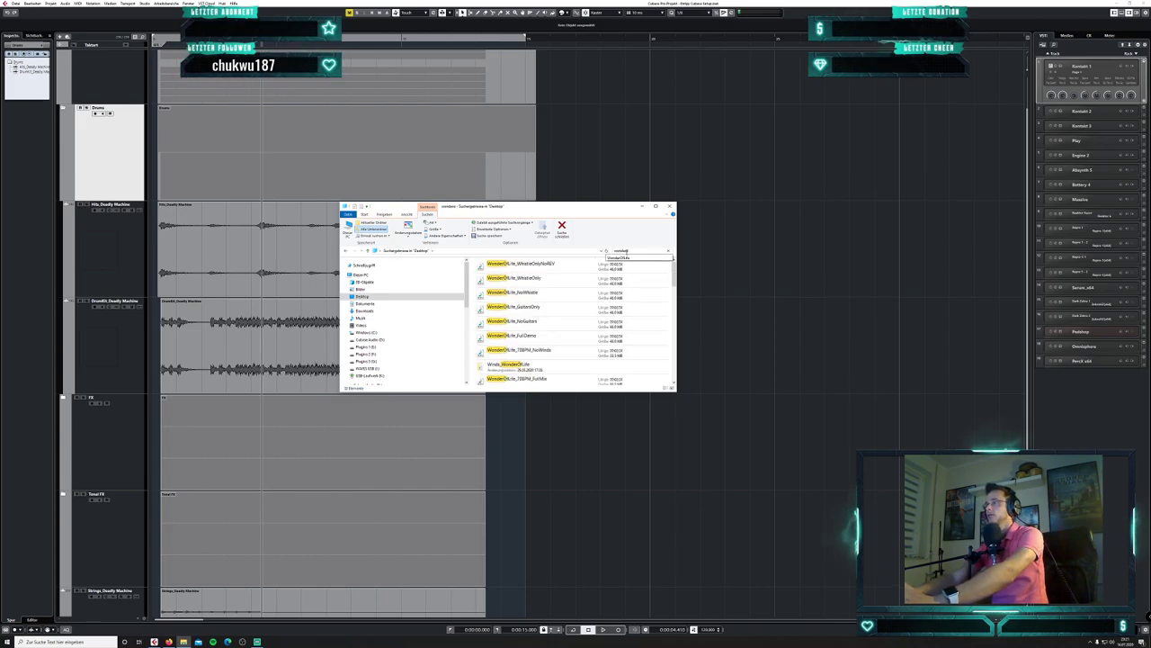
{"action": "scroll", "coordinate": [619, 304], "scroll_direction": "down", "scroll_amount": 1}
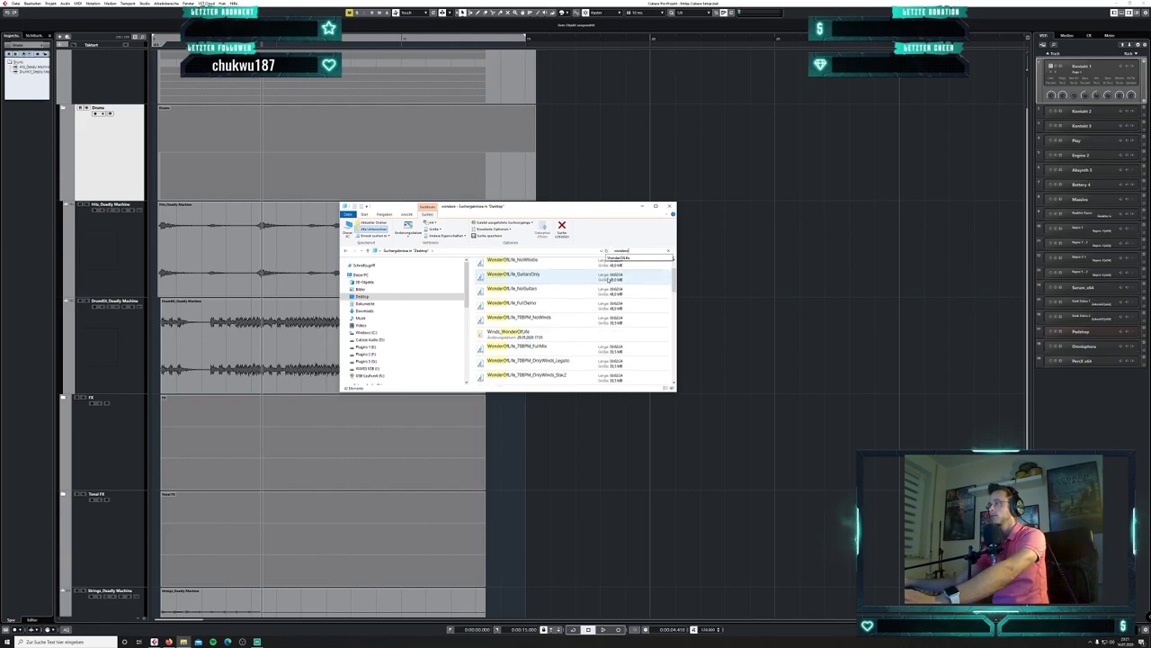
{"action": "scroll", "coordinate": [619, 304], "scroll_direction": "down", "scroll_amount": 2}
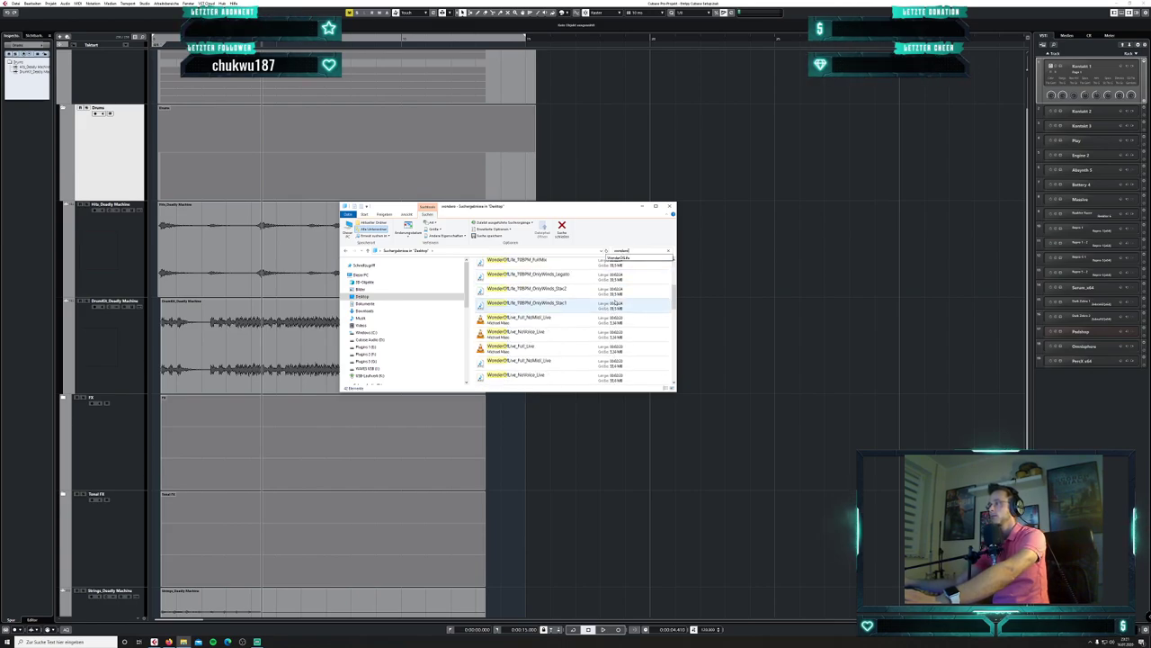
{"action": "scroll", "coordinate": [615, 305], "scroll_direction": "up", "scroll_amount": 1}
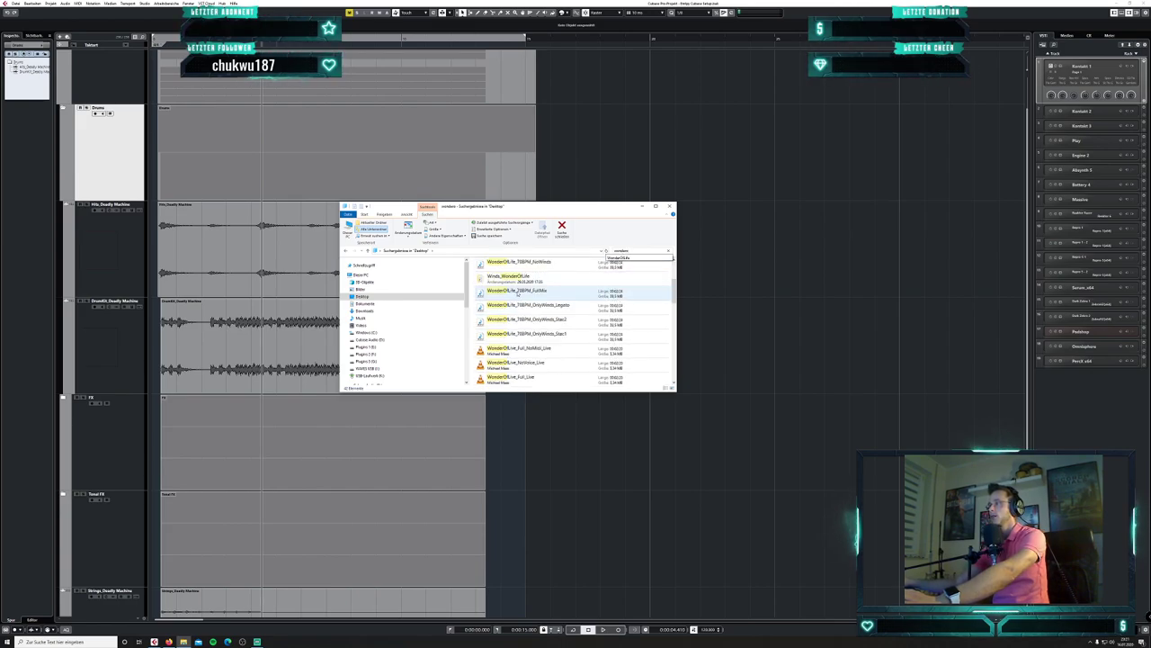
- Play the WonderOfLife full mix in the media player, restart it from the file, and close File Explorer
{"action": "right_click", "coordinate": [529, 295]}
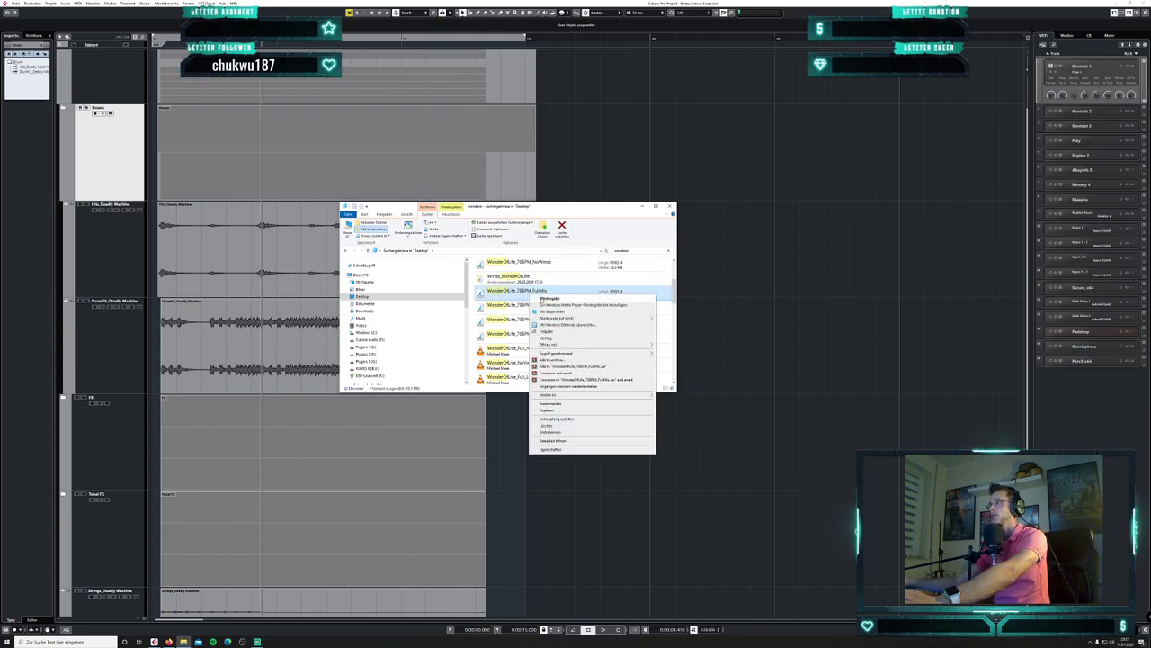
{"action": "left_click", "coordinate": [547, 297]}
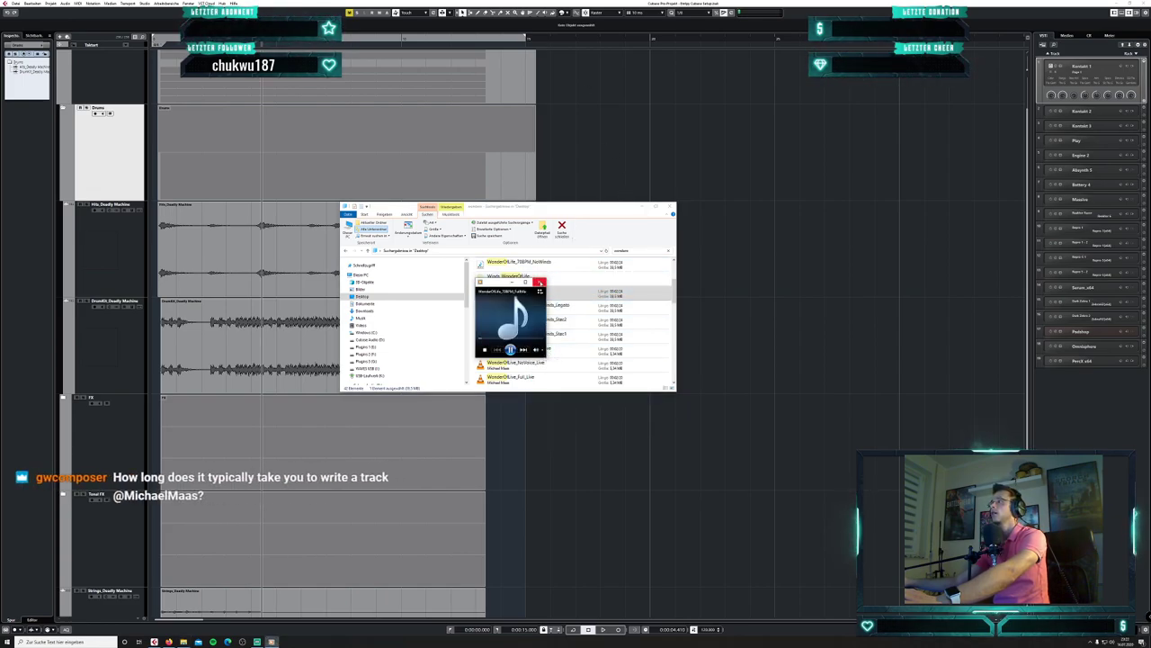
{"action": "mouse_move", "coordinate": [542, 351]}
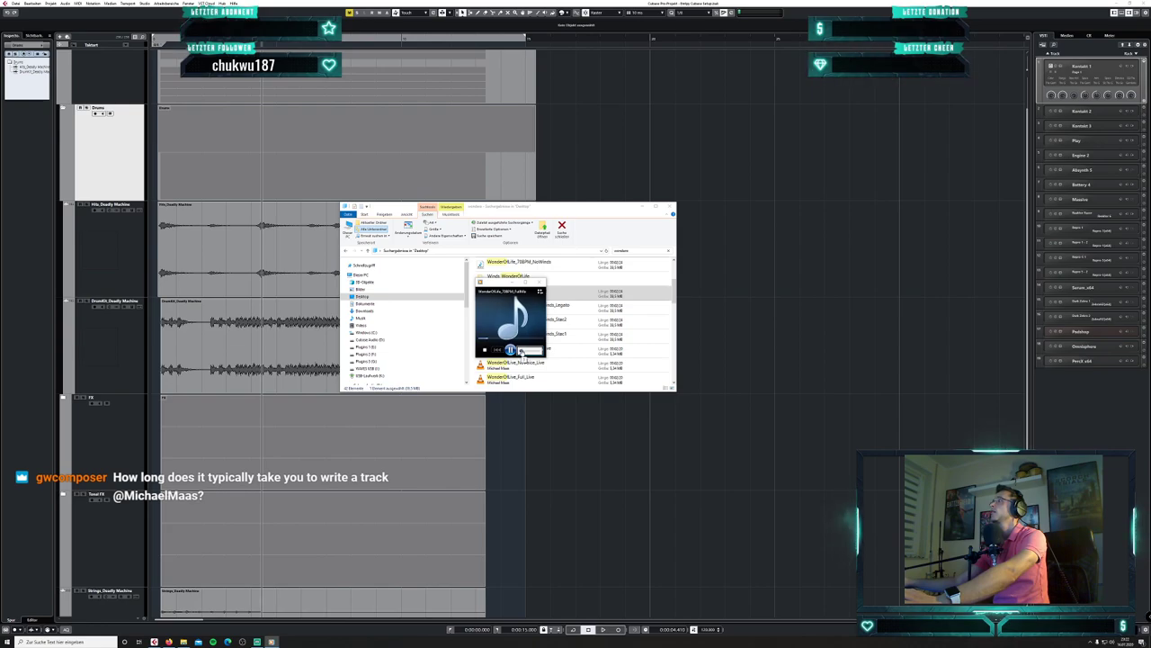
{"action": "left_click", "coordinate": [540, 281]}
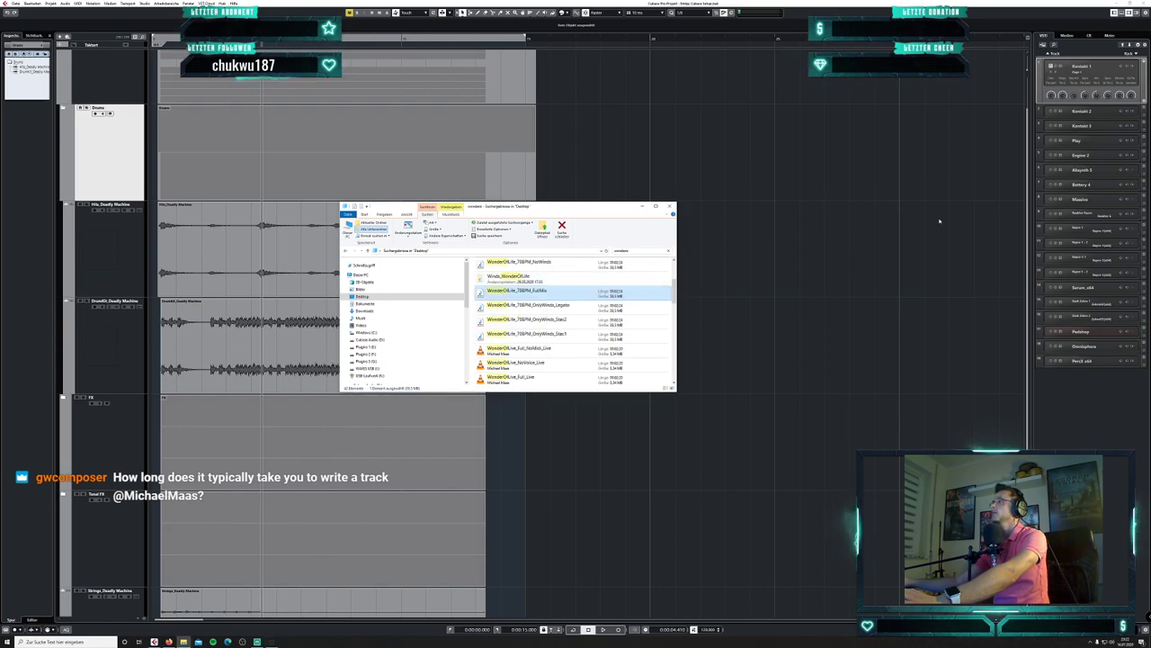
{"action": "right_click", "coordinate": [529, 294]}
{"action": "left_click", "coordinate": [540, 300]}
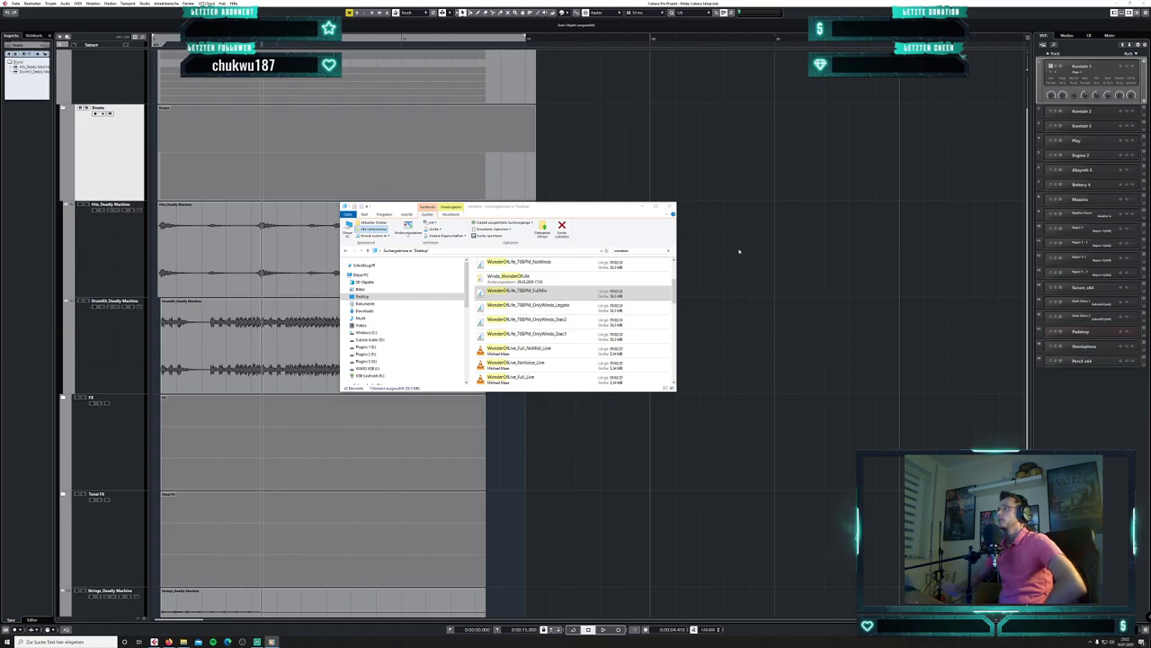
{"action": "left_click", "coordinate": [668, 208]}
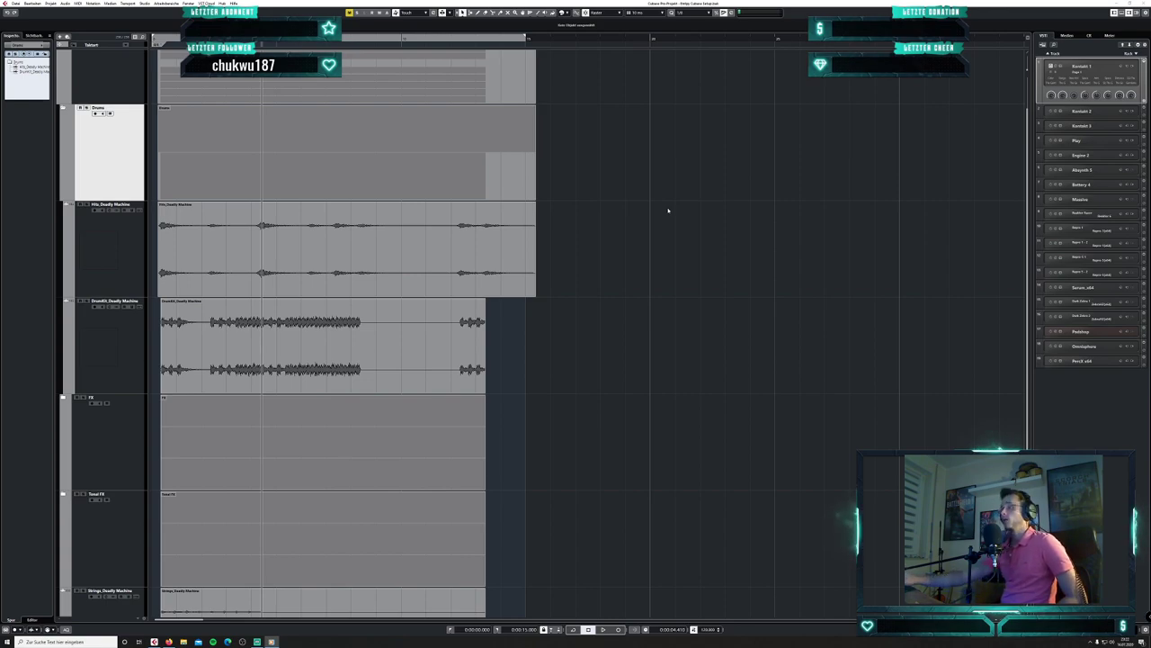
- Adjust the media player's volume, listen to the WonderOfLife mix with the player minimized, then restore the player and pause playback
{"action": "left_click", "coordinate": [273, 641]}
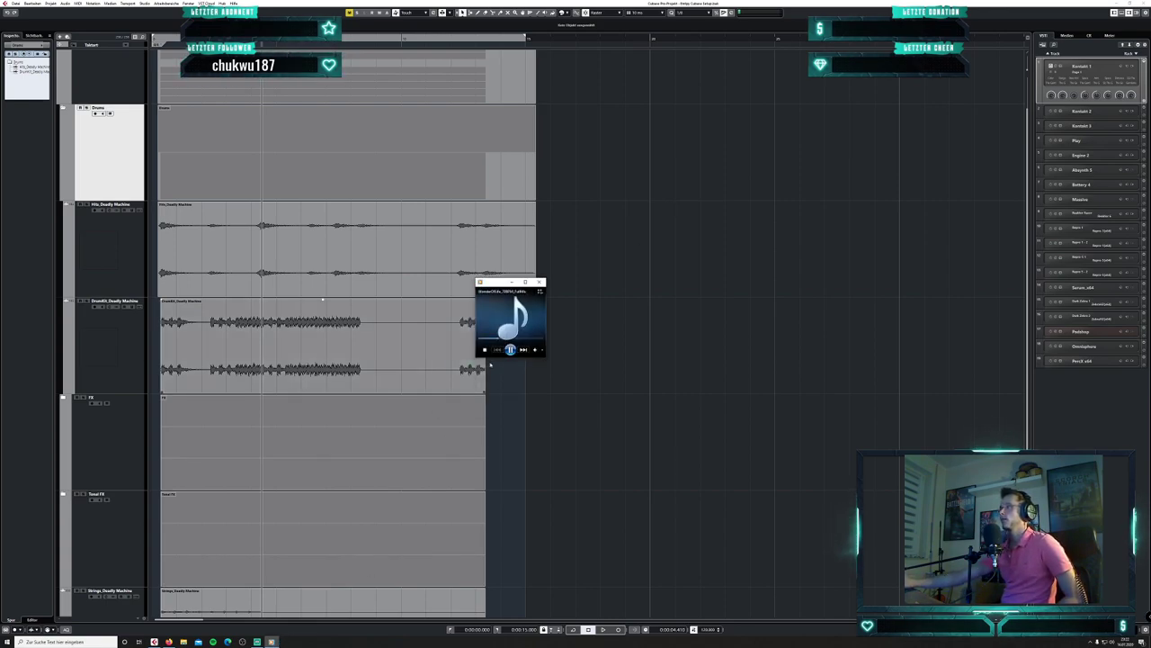
{"action": "left_click", "coordinate": [522, 352]}
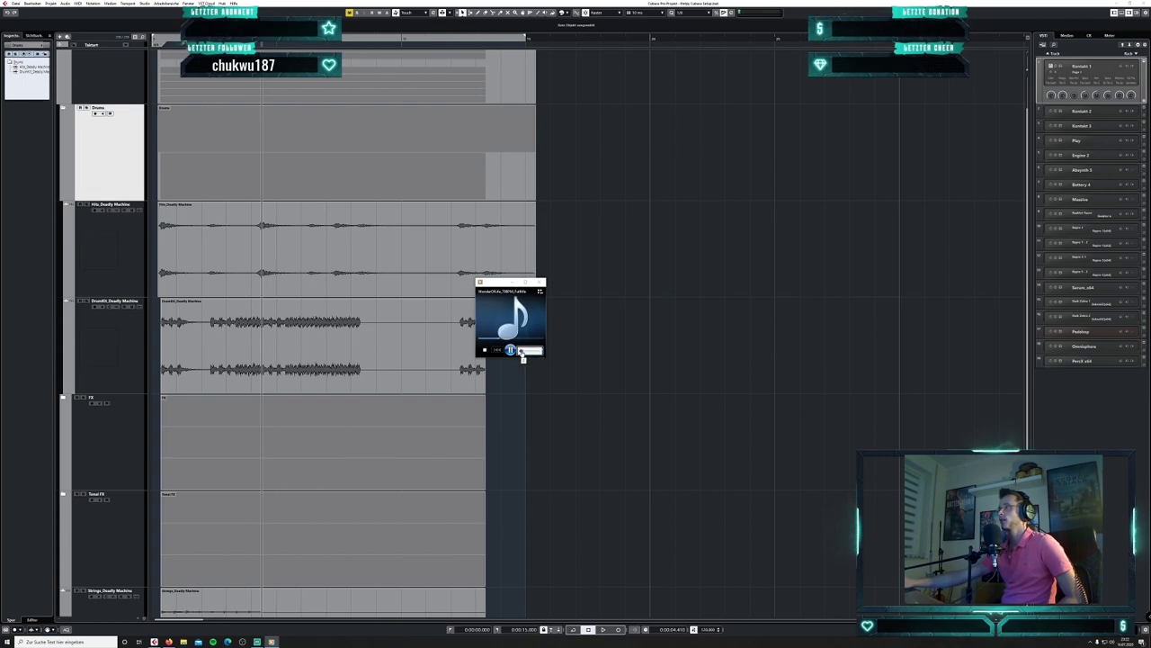
{"action": "left_click", "coordinate": [517, 283]}
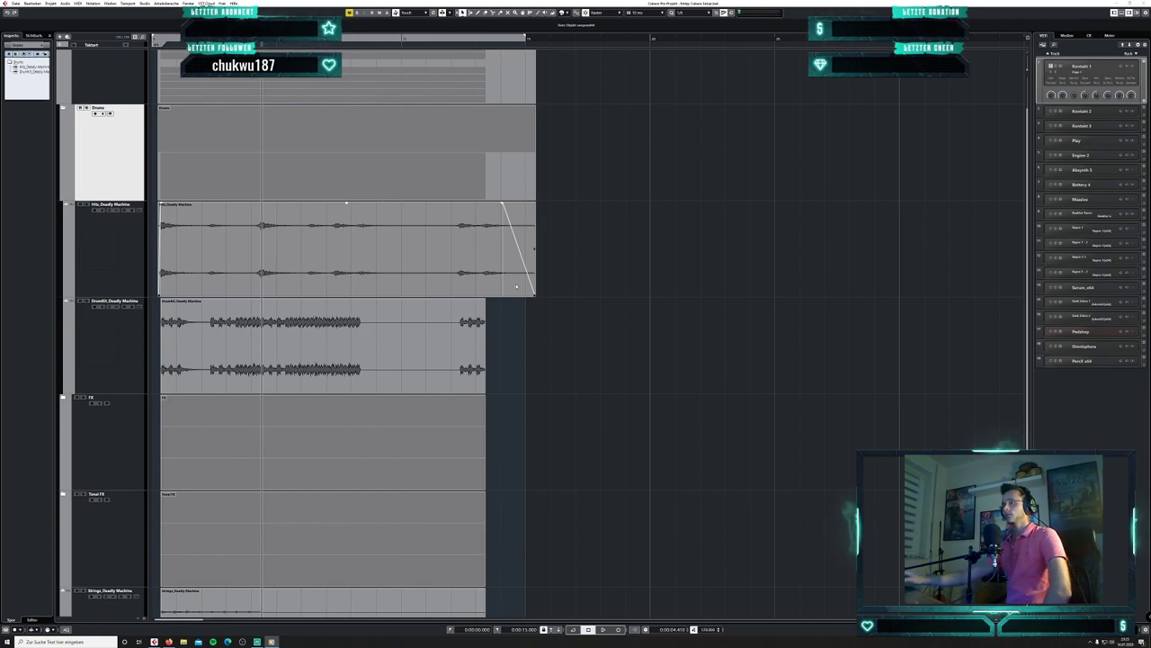
{"action": "left_click", "coordinate": [272, 641]}
{"action": "mouse_move", "coordinate": [530, 323]}
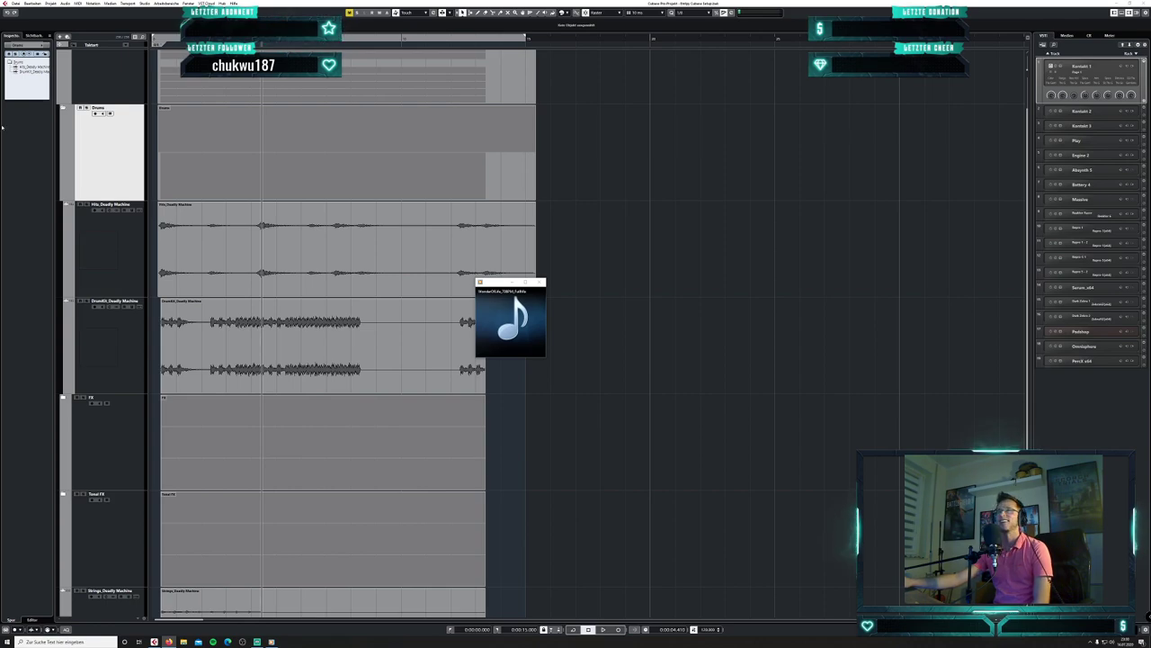
{"action": "mouse_move", "coordinate": [541, 352]}
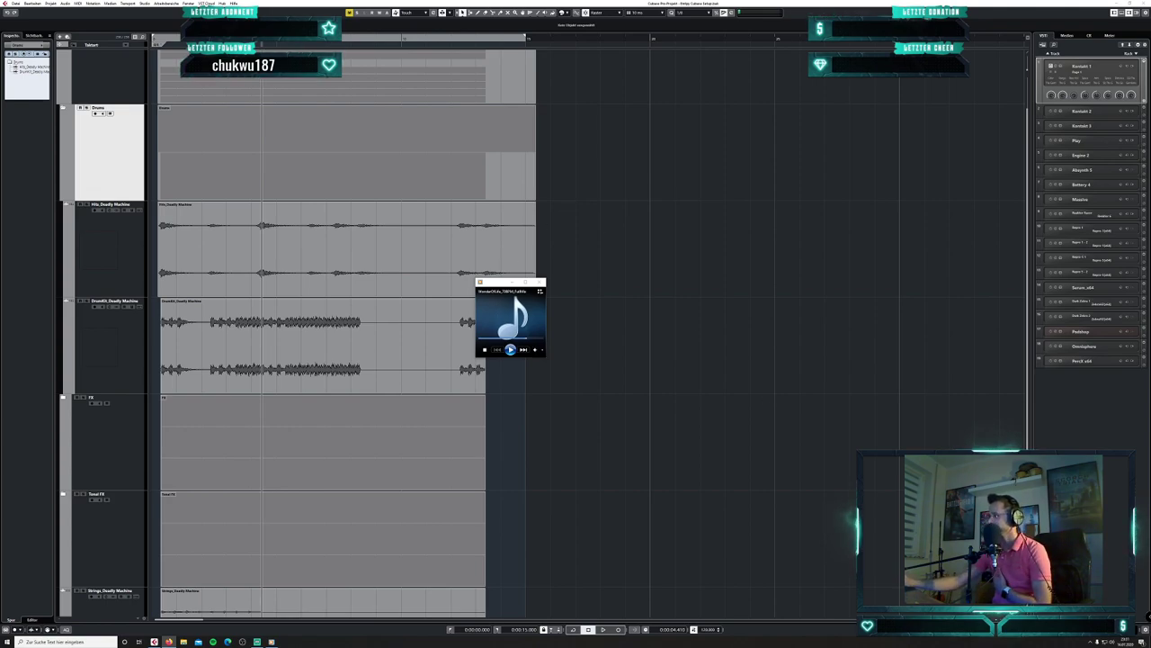
- Return to the Cubase project and reduce the height of all tracks until the Voices track fits in view
{"action": "key", "text": "shift+g"}
{"action": "key", "text": "shift+g"}
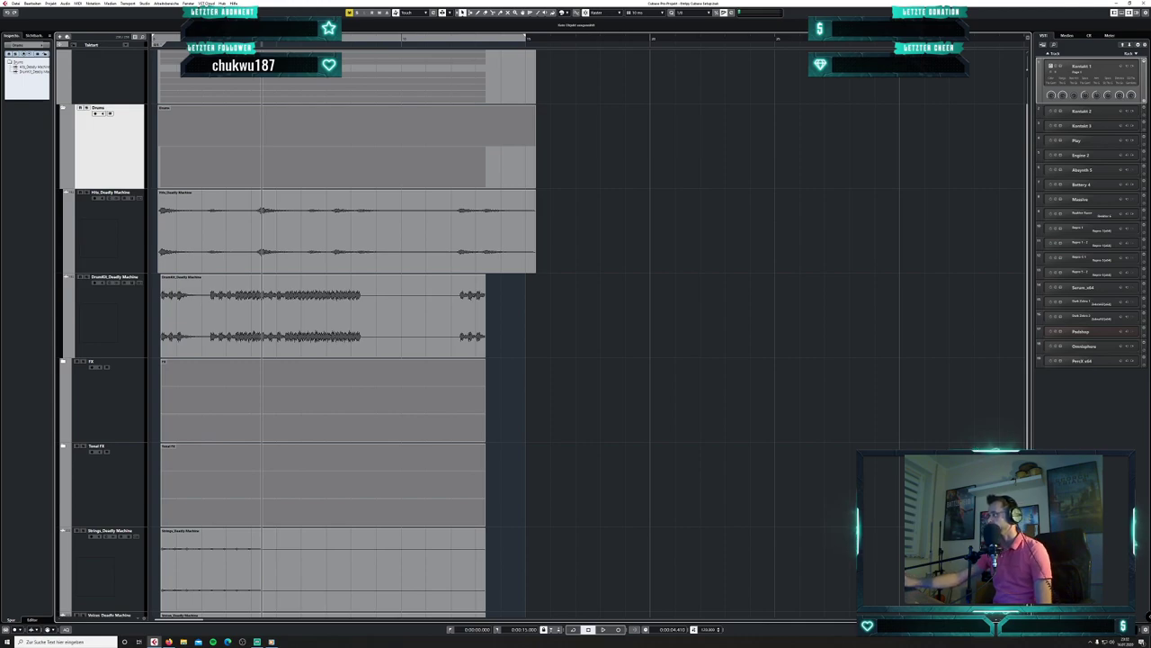
{"action": "key", "text": "shift+g"}
{"action": "key", "text": "shift+g"}
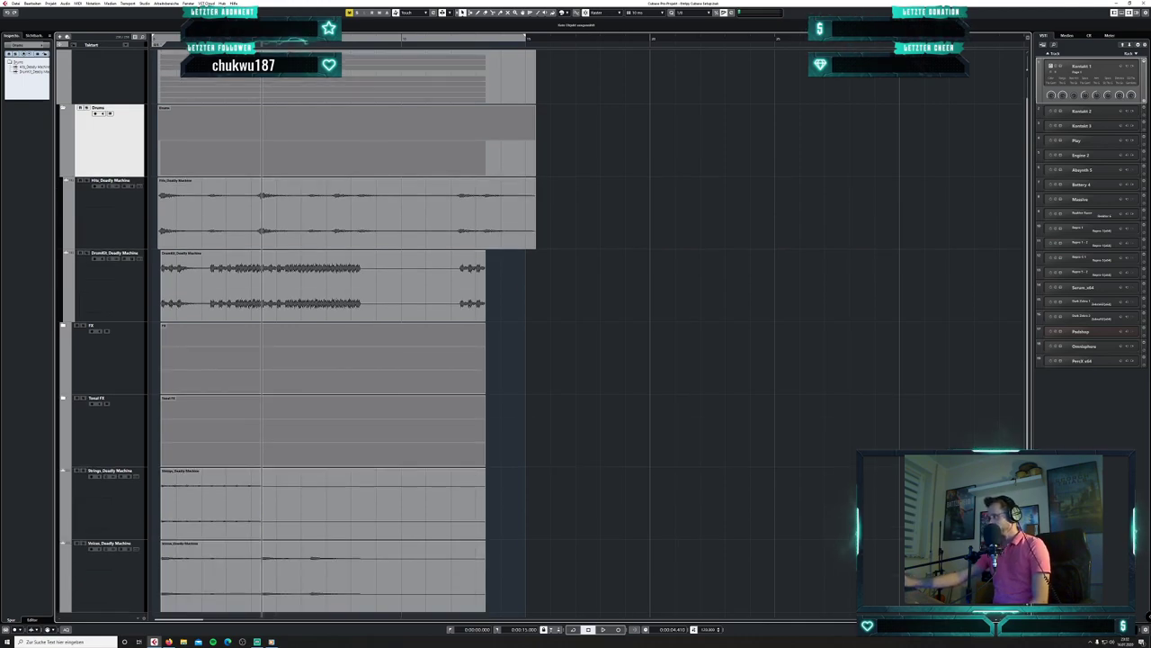